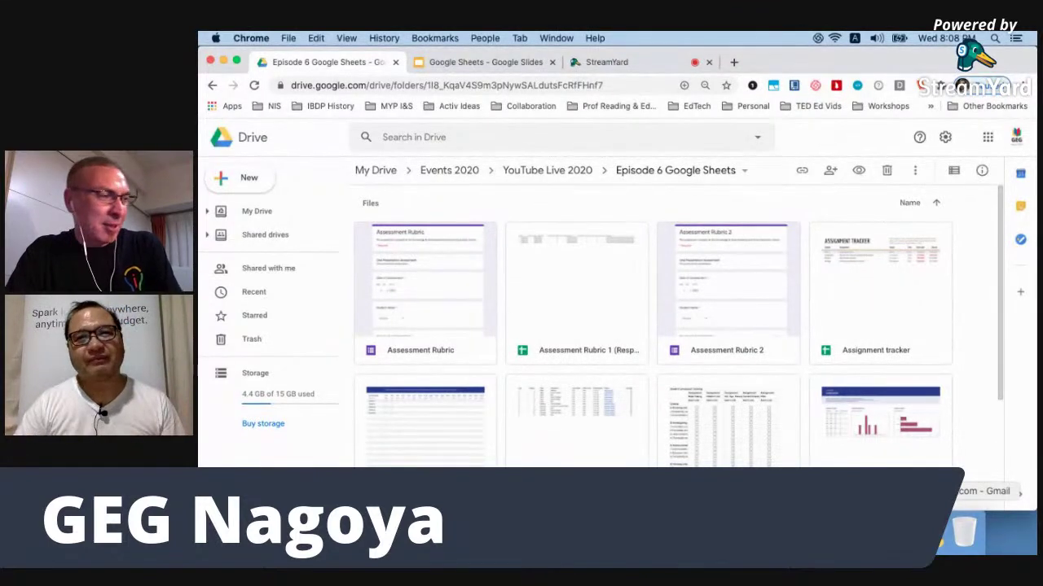
# Bring Gmail forward and view the Forums category of the inbox.
pyautogui.click(905, 533)
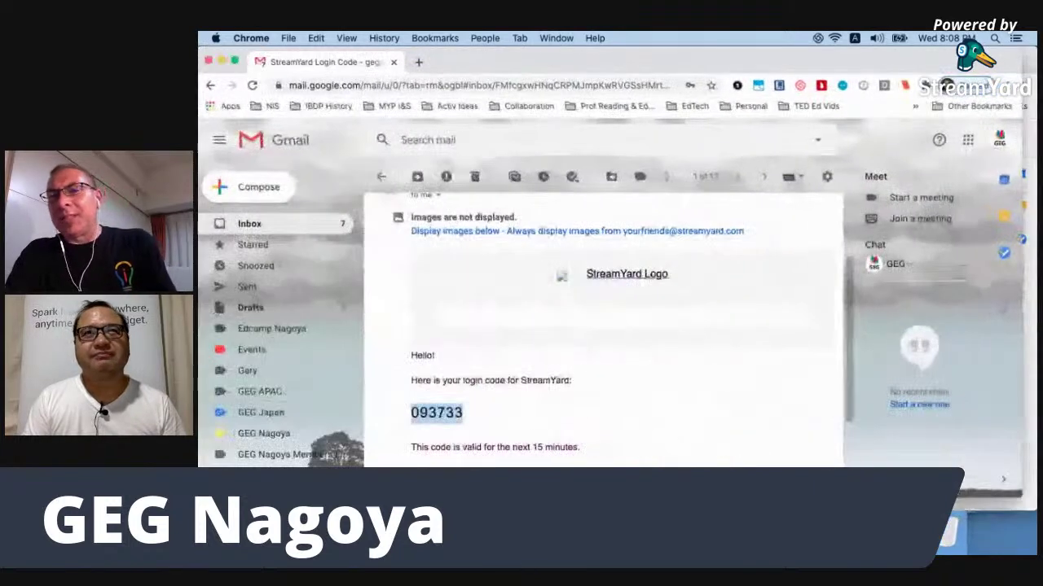
pyautogui.click(255, 223)
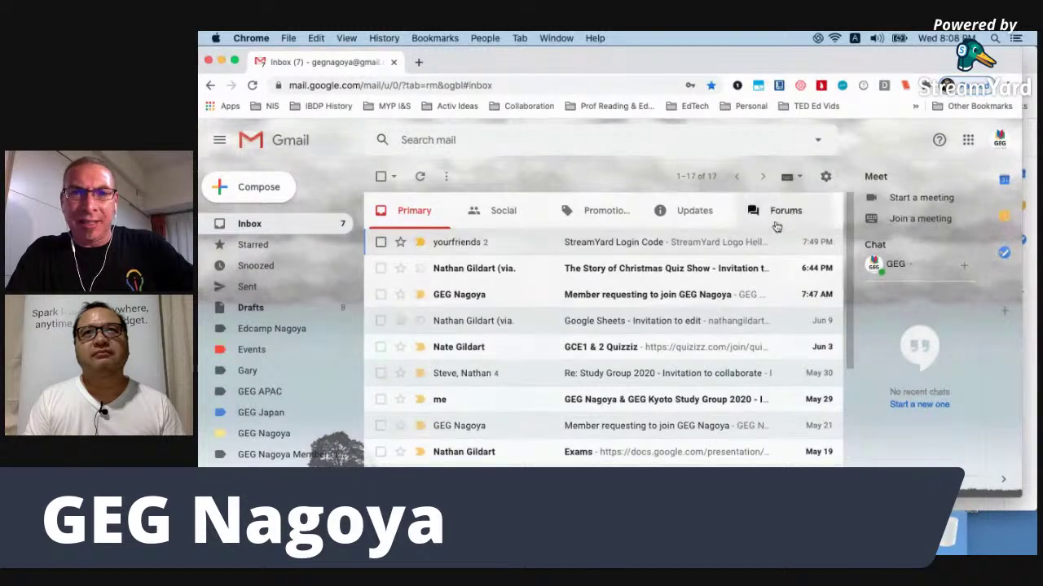
pyautogui.click(776, 225)
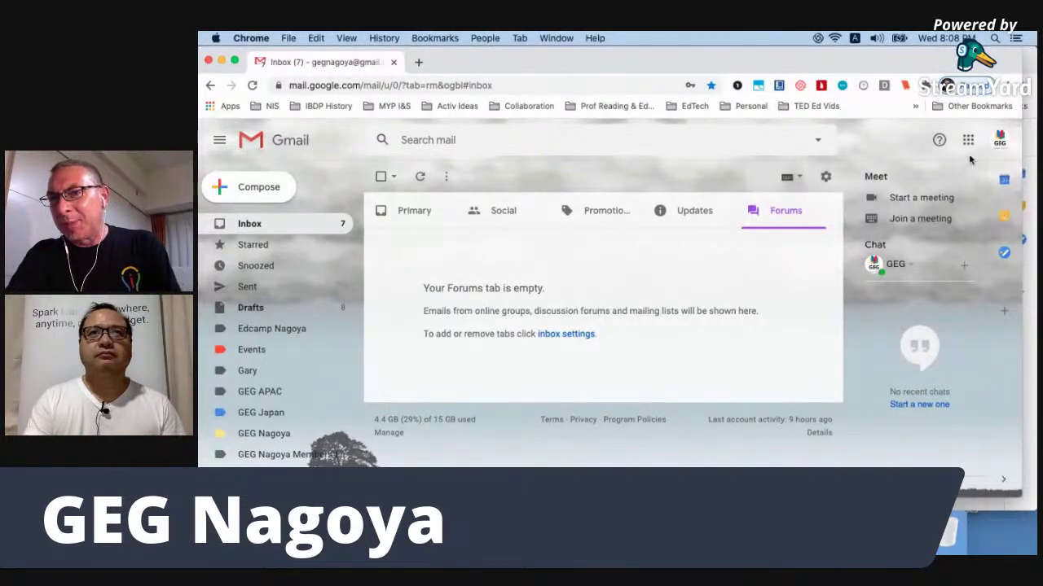
pyautogui.scroll(5, 969, 160)
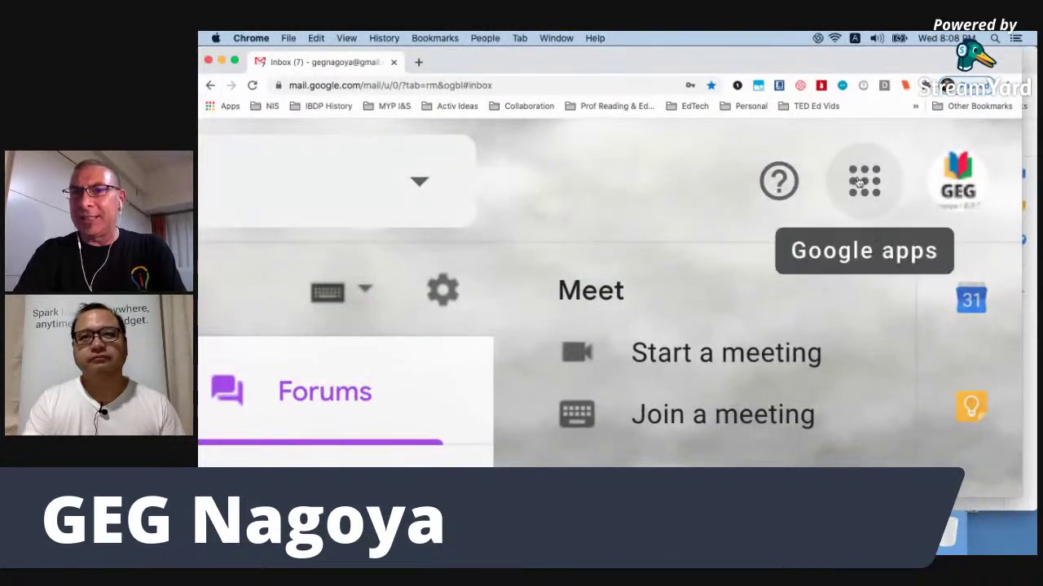
pyautogui.scroll(-5, 858, 182)
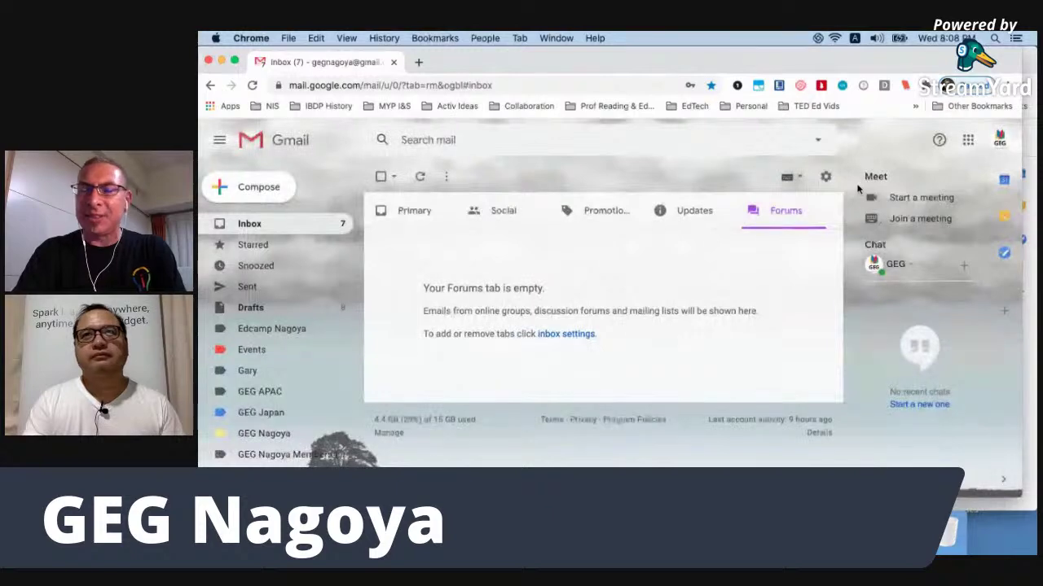
# Launch Google Drive in a new tab from Gmail's Google apps grid.
pyautogui.click(968, 140)
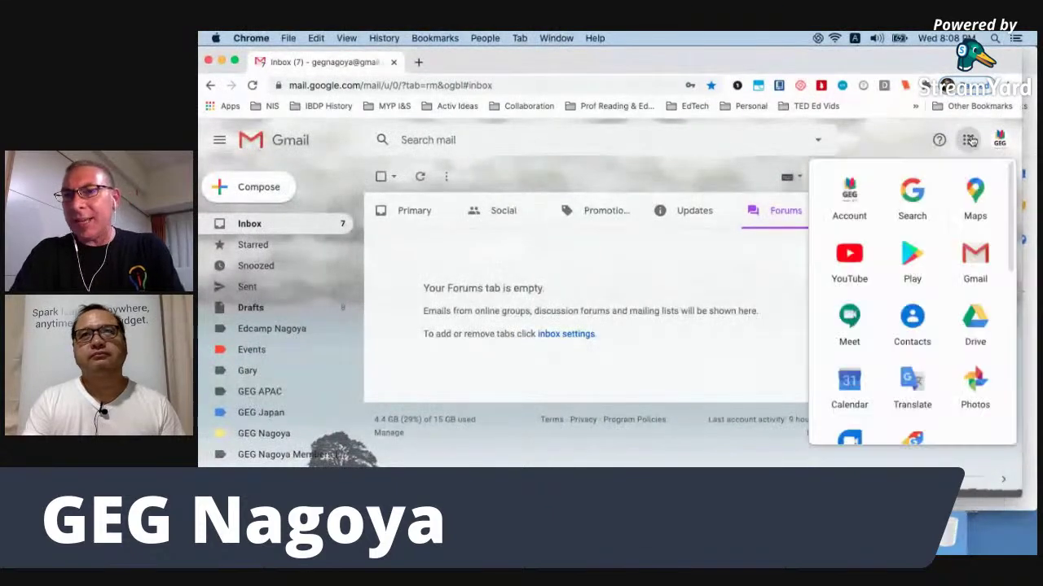
pyautogui.scroll(-1, 914, 330)
pyautogui.scroll(-3, 914, 329)
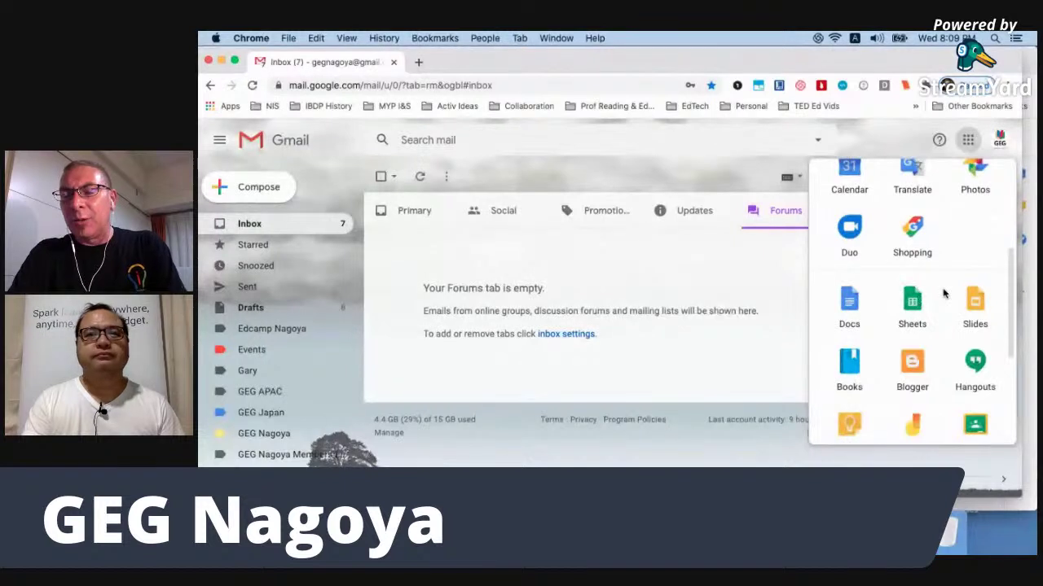
pyautogui.scroll(3, 943, 293)
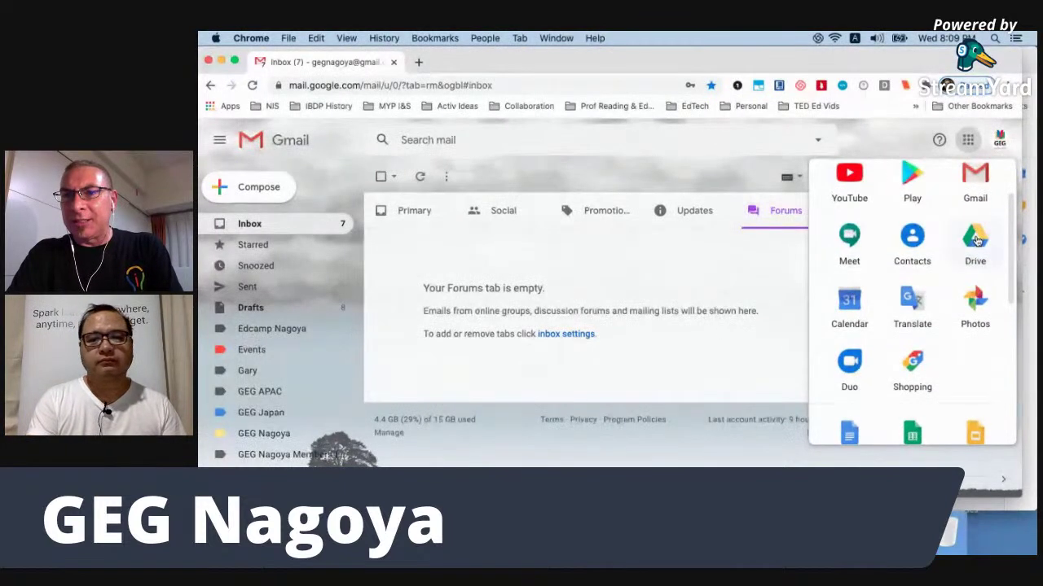
pyautogui.click(975, 237)
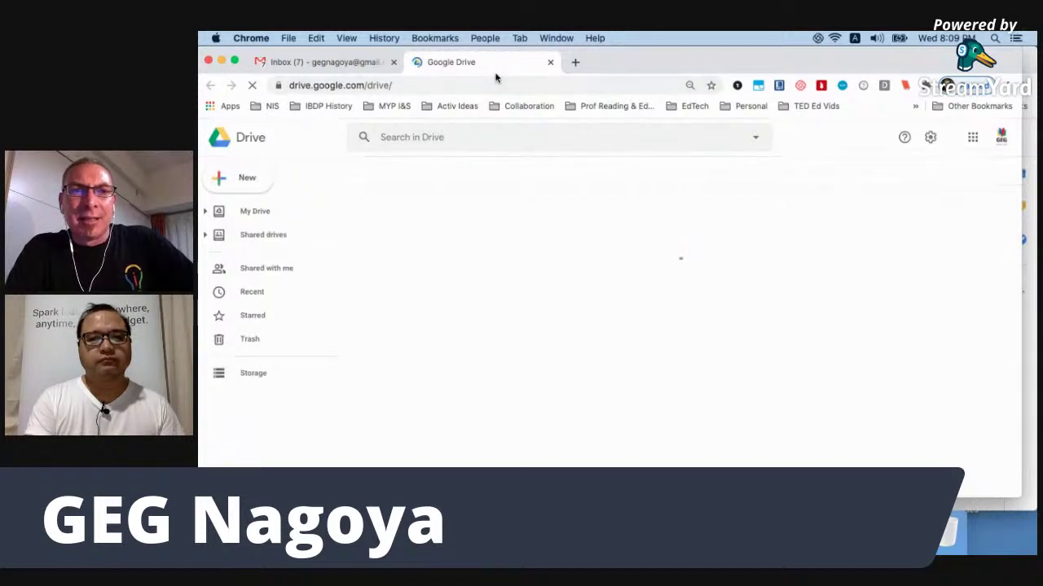
# From Drive's New menu, choose Google Sheets > From a template.
pyautogui.click(241, 178)
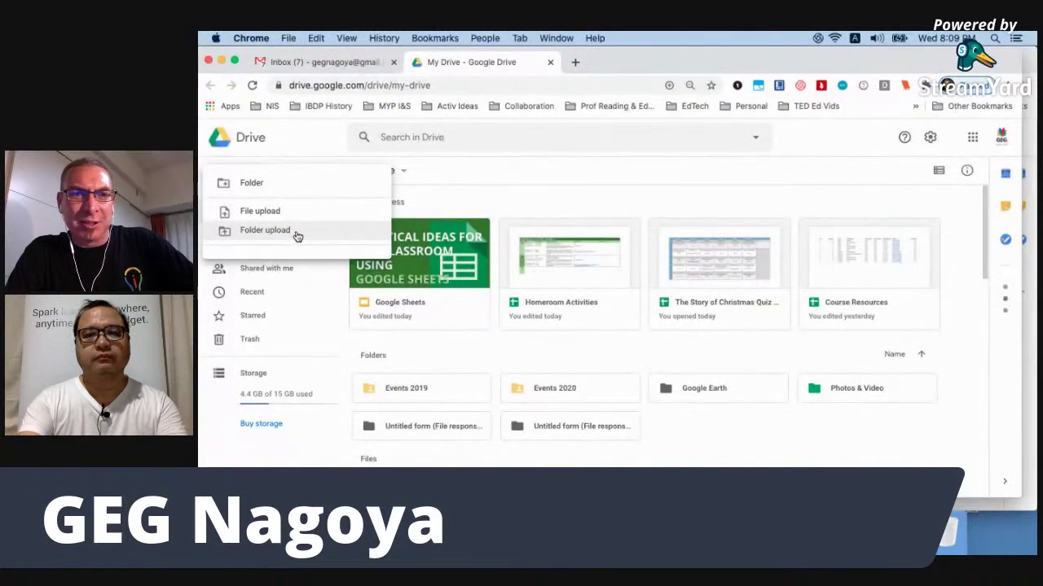
pyautogui.click(301, 151)
pyautogui.click(243, 186)
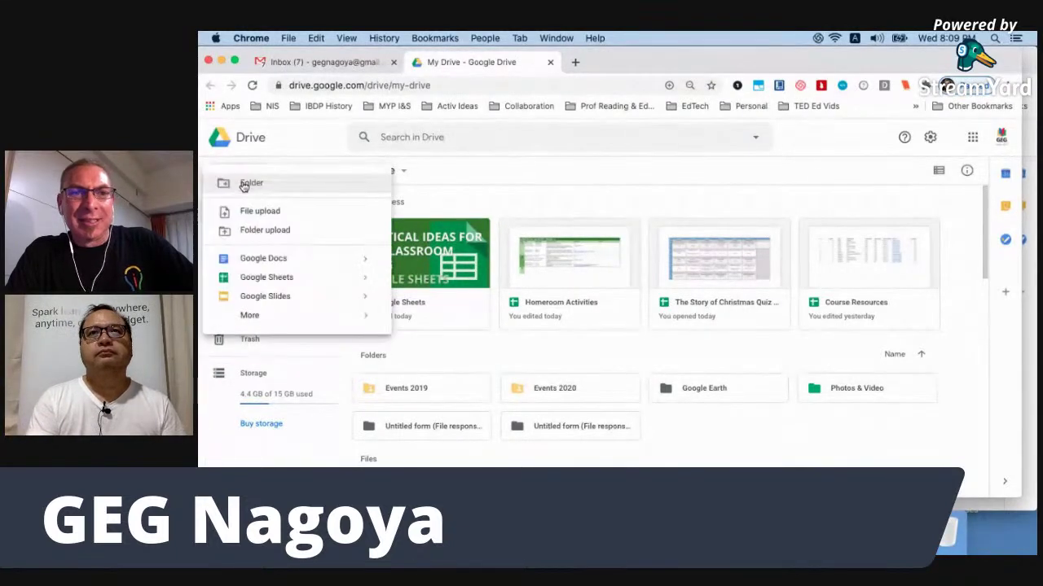
pyautogui.moveTo(363, 279)
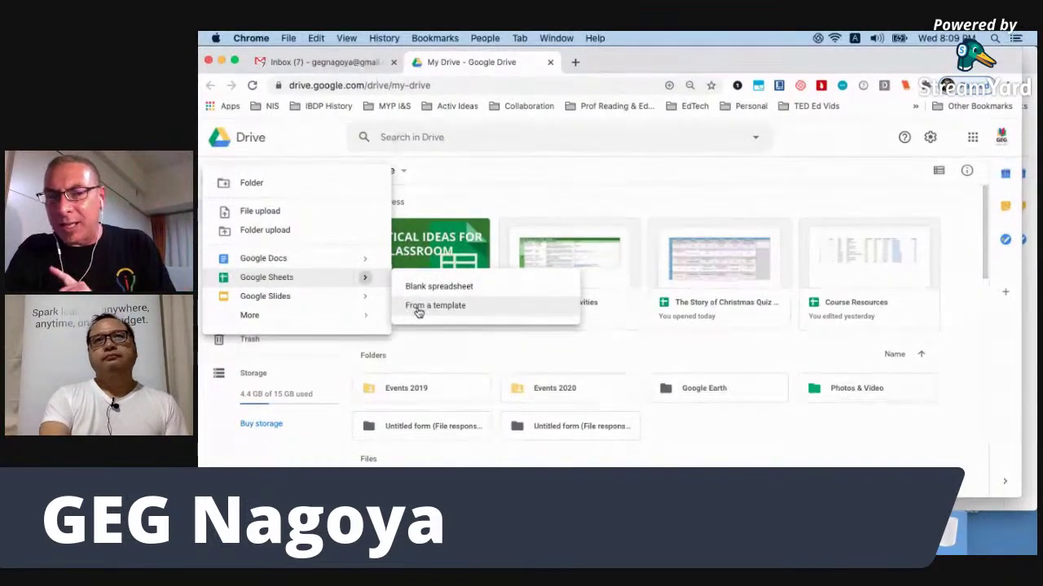
pyautogui.click(417, 307)
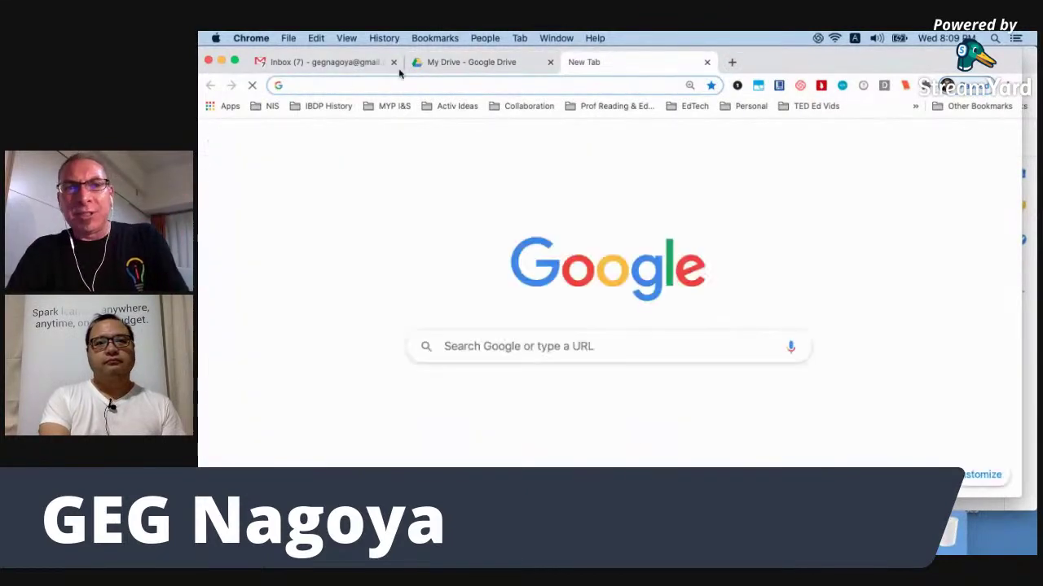
# Go to sheets.google.com in the blank tab.
pyautogui.write('s')
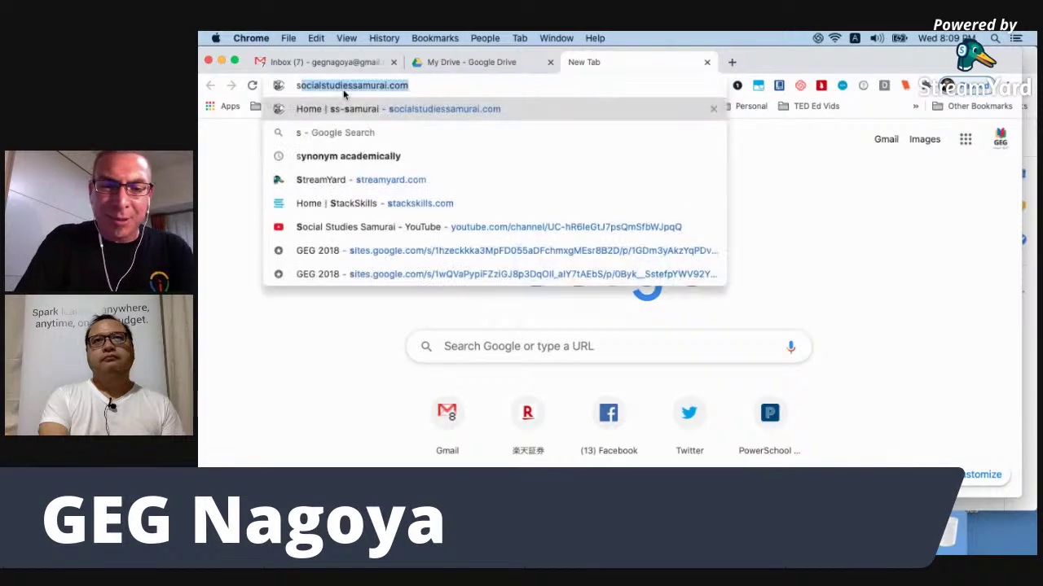
pyautogui.write('heets.goog')
pyautogui.press('BackSpace')
pyautogui.write('oogle.com')
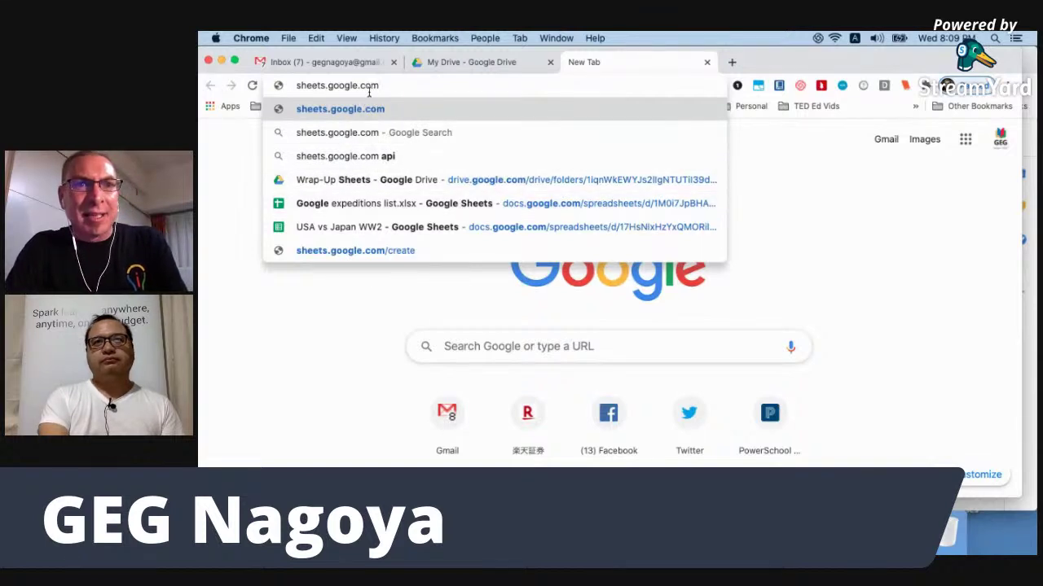
pyautogui.press('Return')
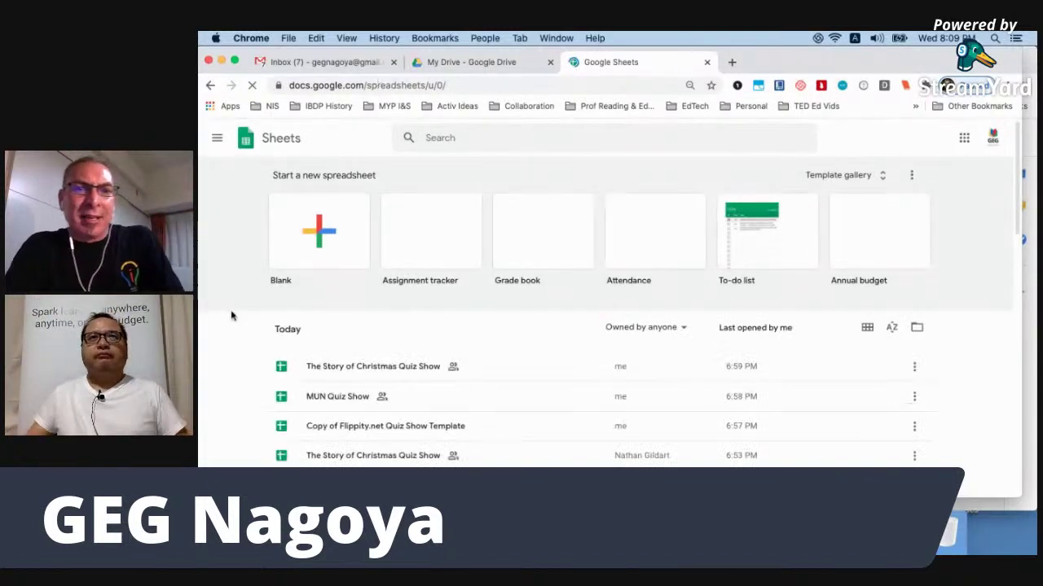
# Scroll through the Sheets home page's starter templates, then close that tab.
pyautogui.scroll(-1, 231, 316)
pyautogui.scroll(-1, 231, 316)
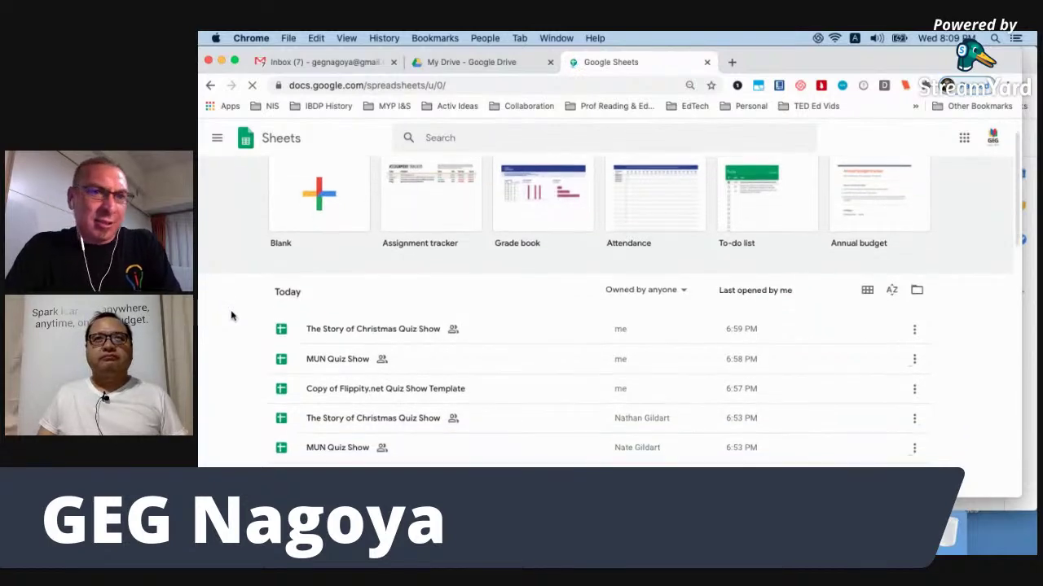
pyautogui.scroll(-5, 231, 316)
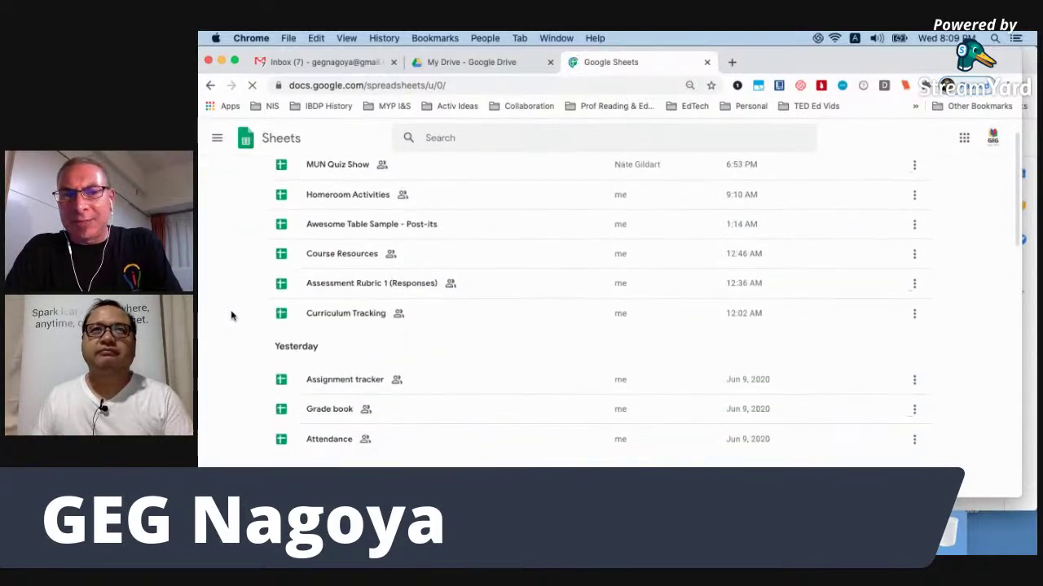
pyautogui.scroll(5, 231, 316)
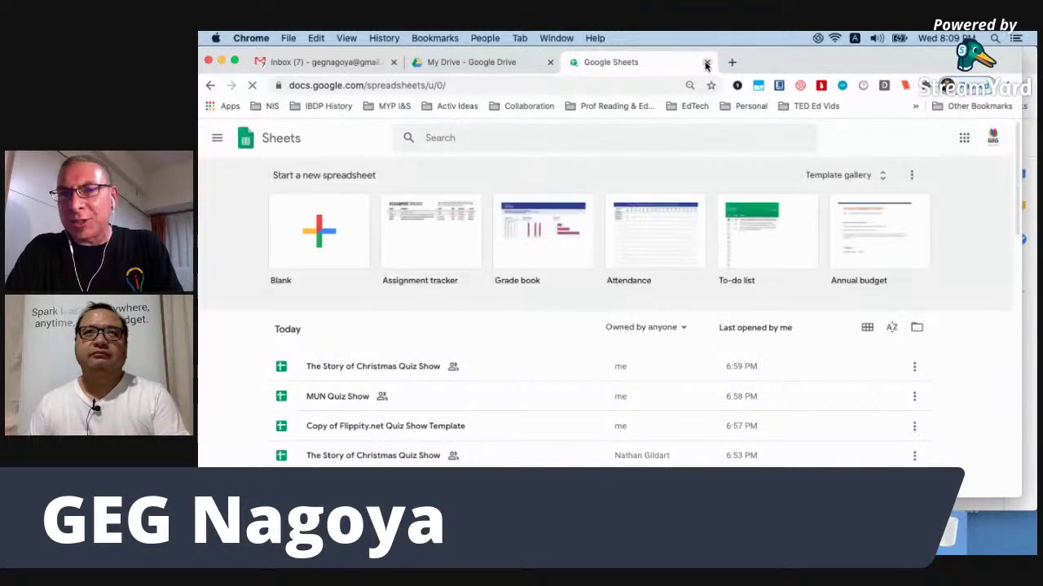
pyautogui.click(706, 63)
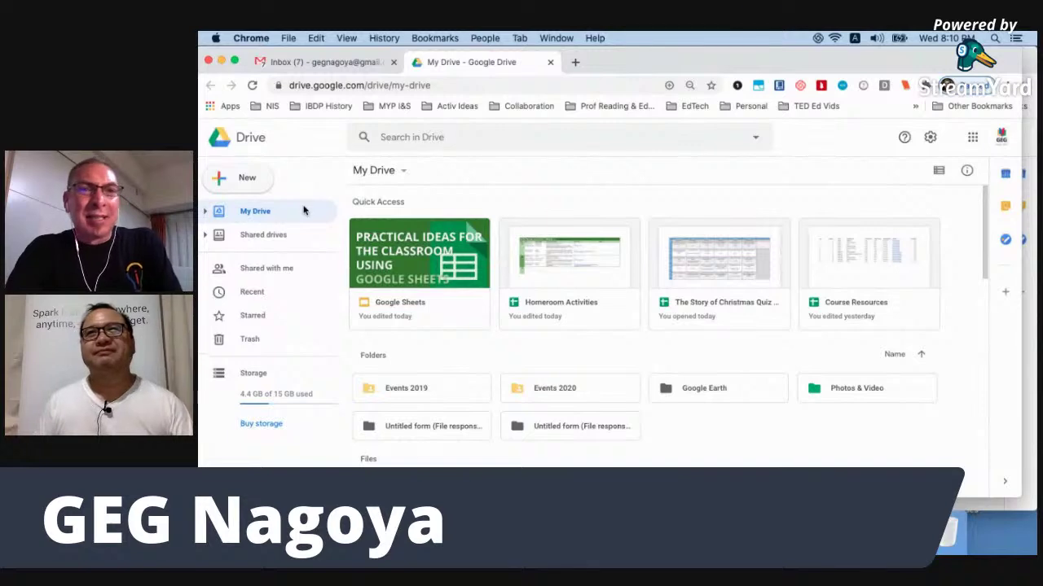
# Open the Google Sheets template gallery via New > Google Sheets > From a template.
pyautogui.click(252, 185)
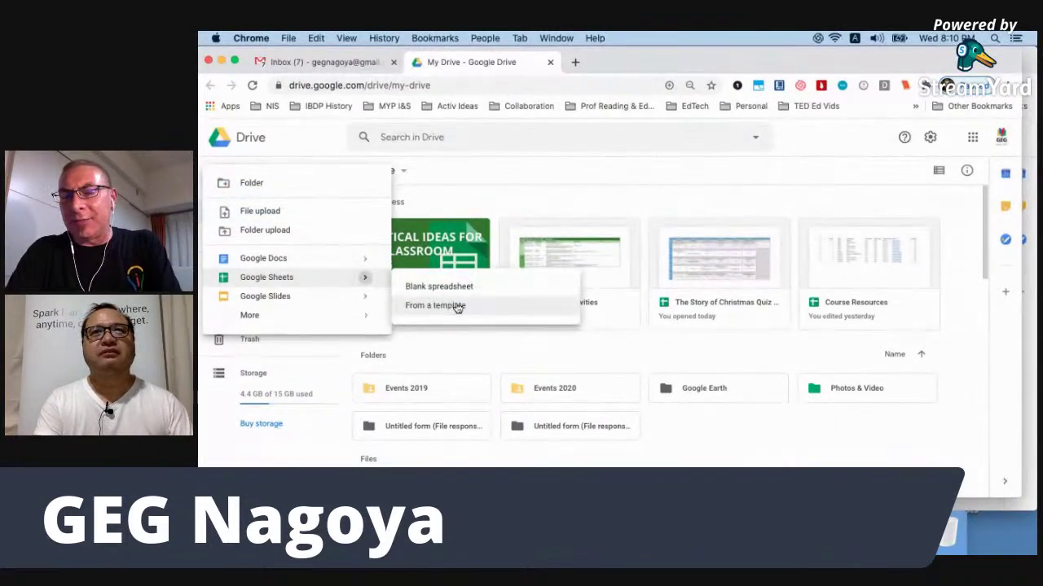
pyautogui.click(457, 307)
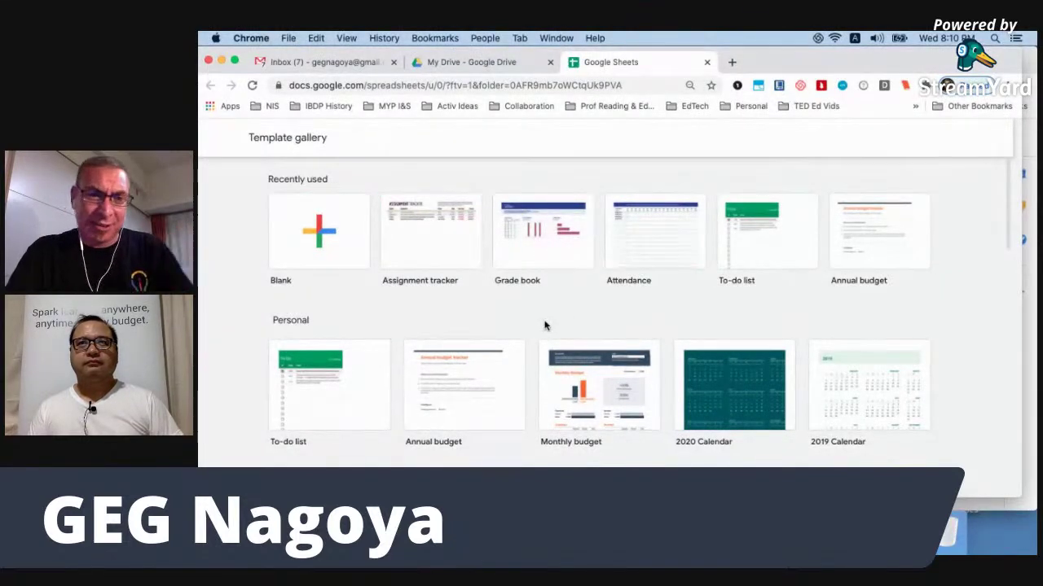
# Scroll the gallery to Education templates, close it, and switch to the Episode 6 folder window.
pyautogui.scroll(-5, 545, 326)
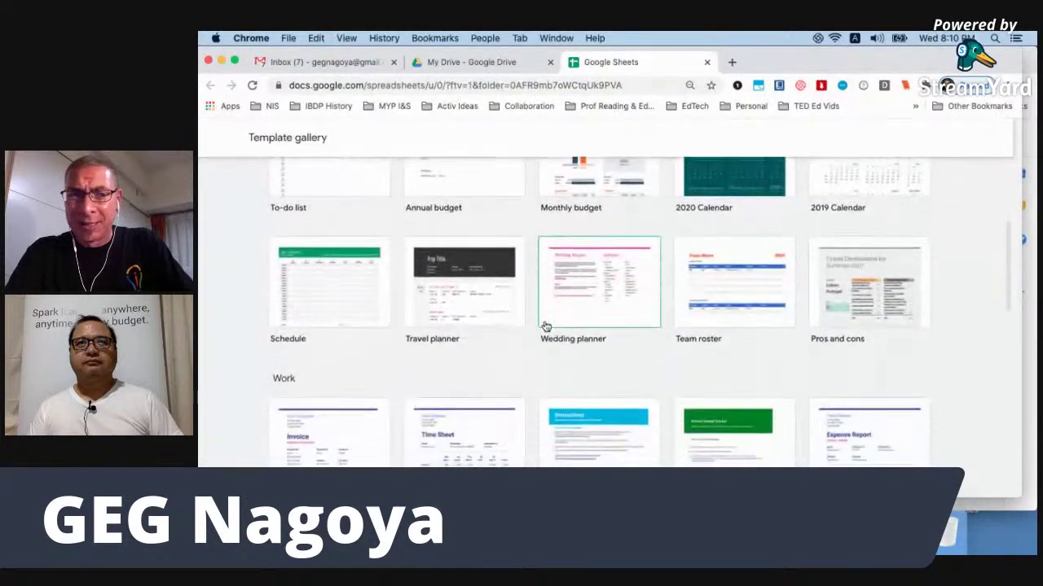
pyautogui.scroll(-2, 544, 326)
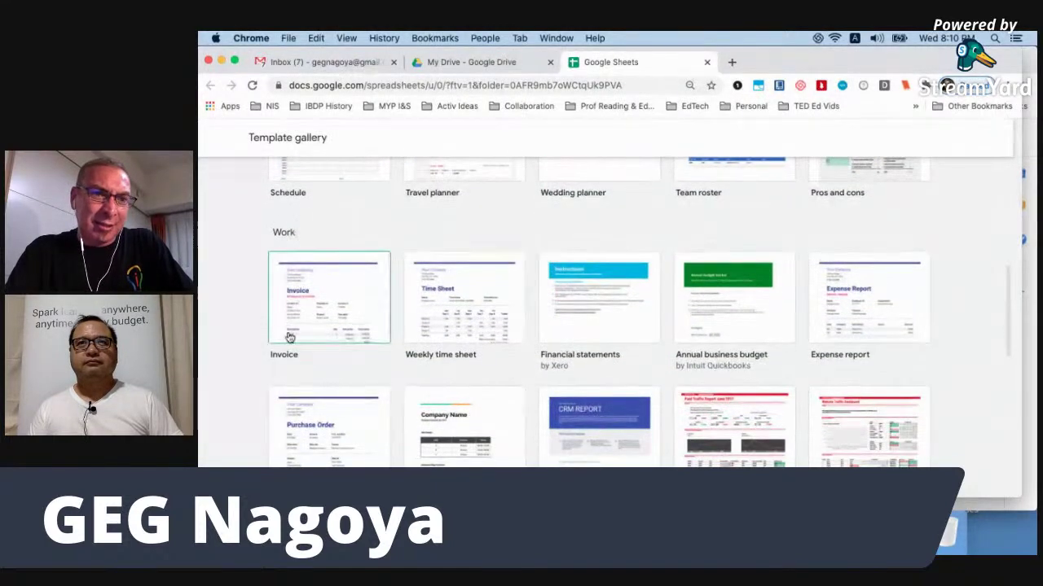
pyautogui.scroll(-7, 319, 367)
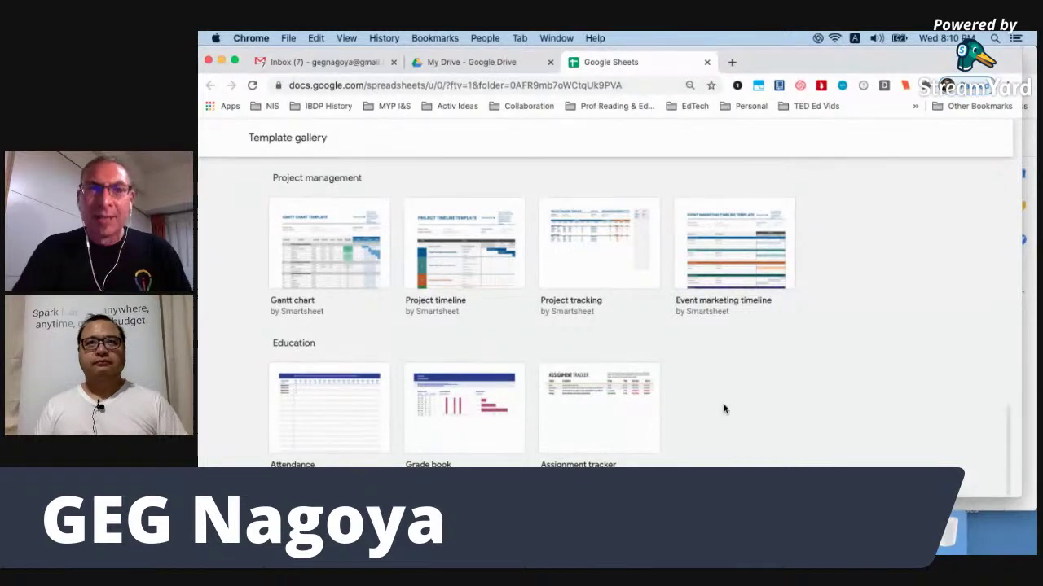
pyautogui.click(707, 63)
pyautogui.hotkey('ctrl', 'Up')
pyautogui.click(500, 198)
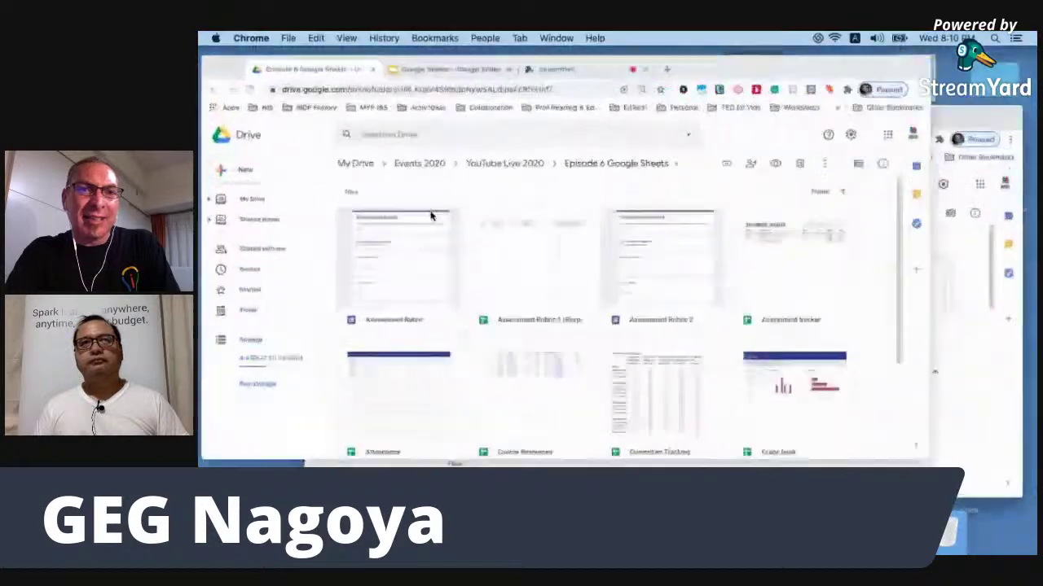
# Open the Attendance spreadsheet from its link on the Overview & organization slide.
pyautogui.click(505, 63)
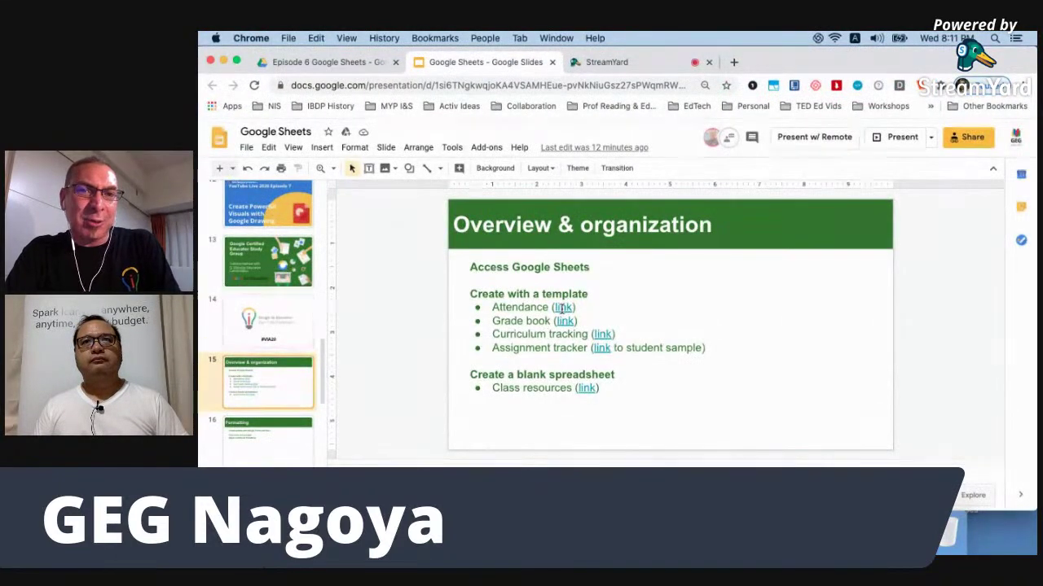
pyautogui.click(564, 309)
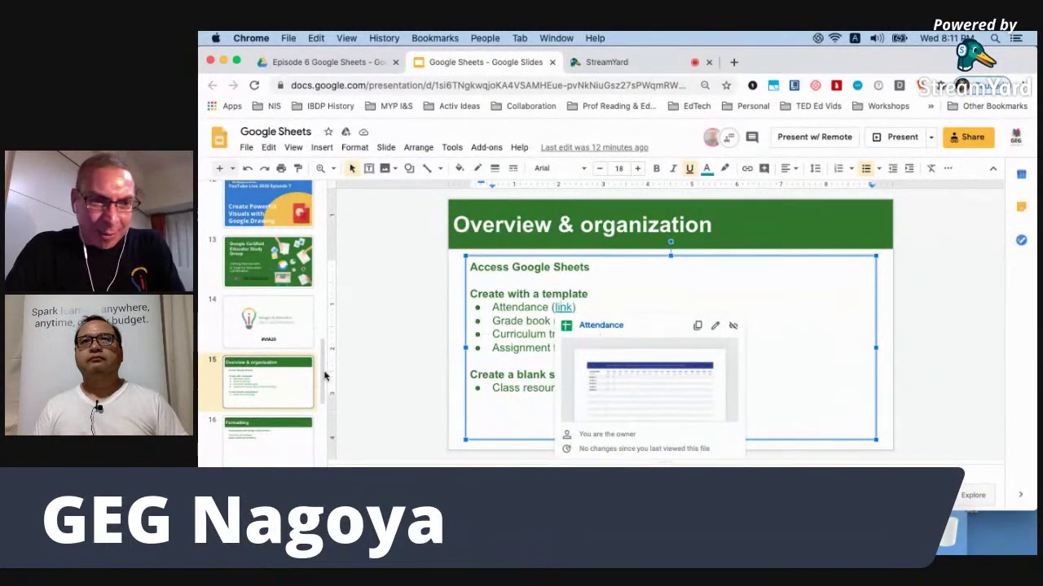
pyautogui.click(626, 377)
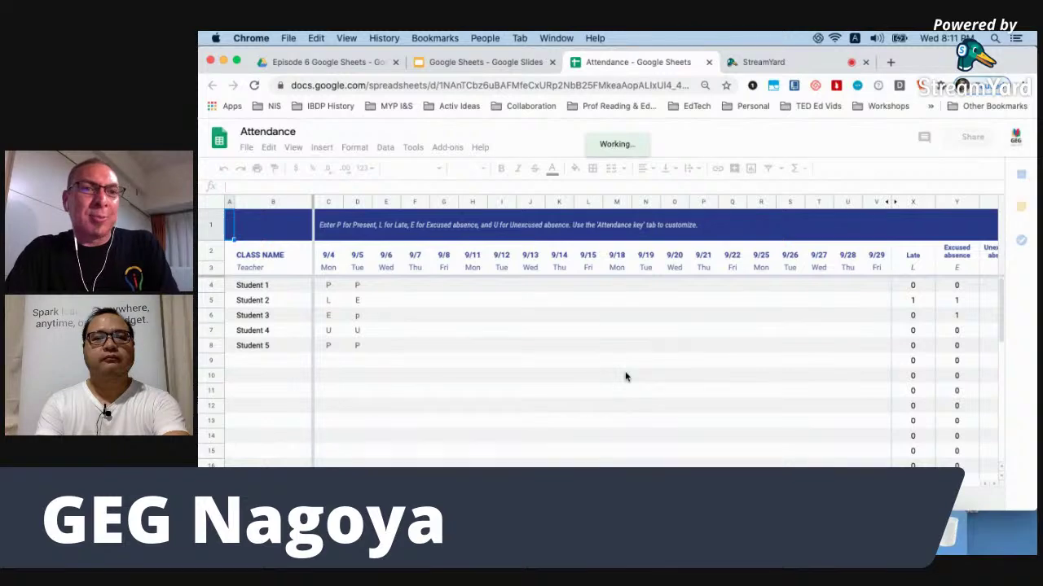
pyautogui.click(328, 255)
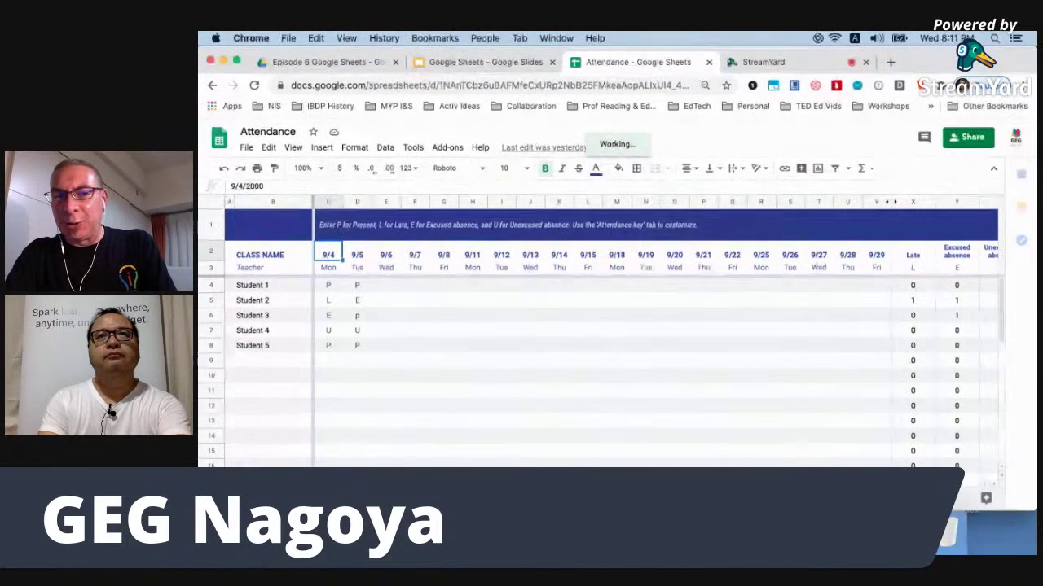
pyautogui.click(342, 498)
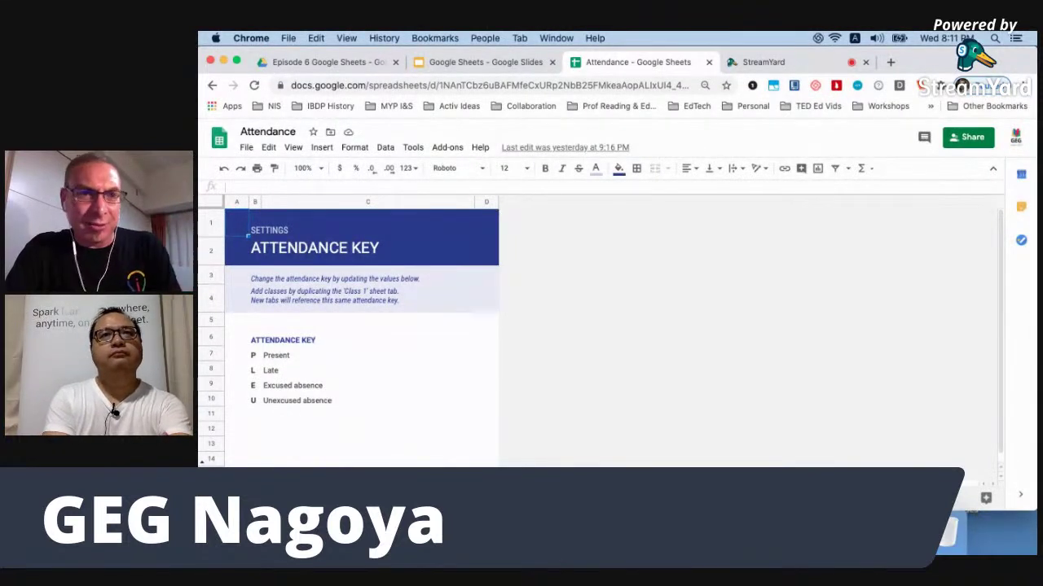
pyautogui.click(291, 498)
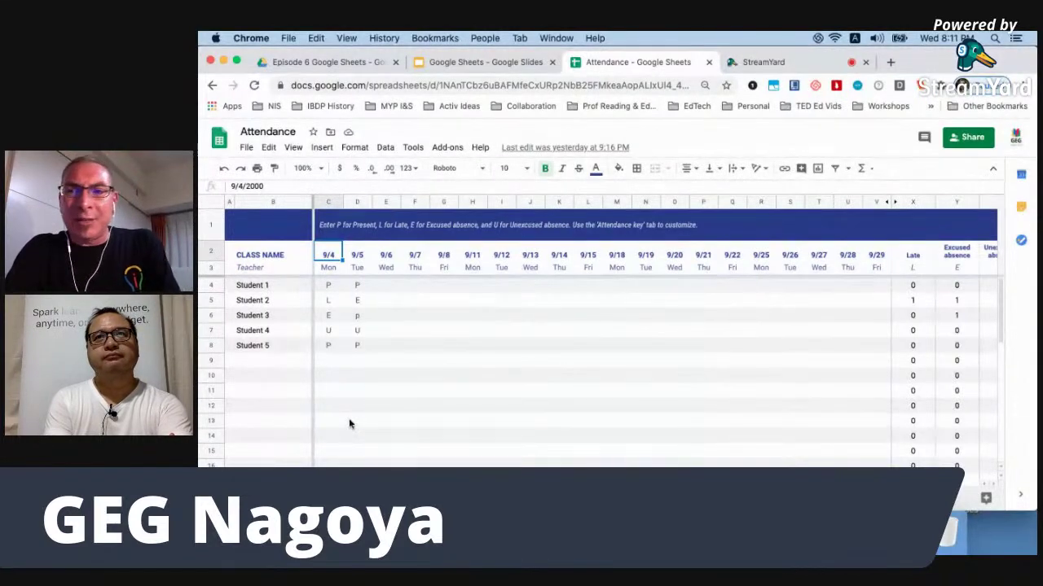
pyautogui.hscroll(1, 891, 358)
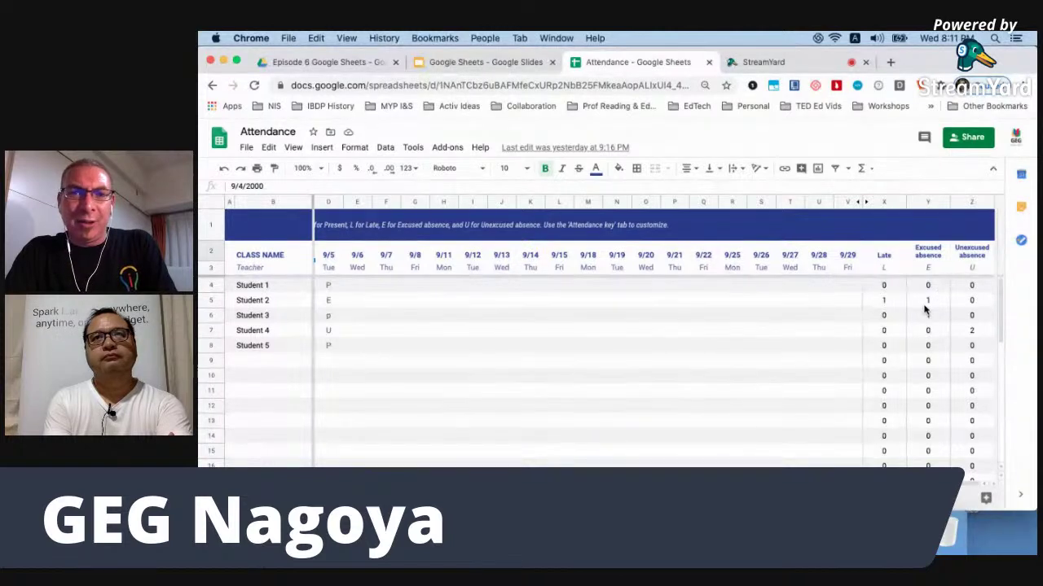
pyautogui.hscroll(-1, 925, 309)
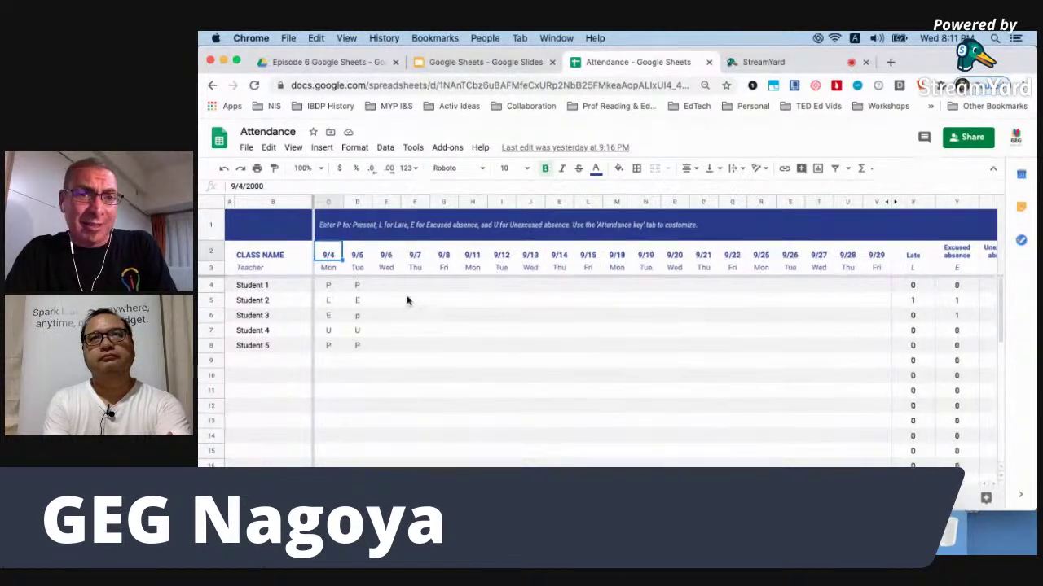
pyautogui.click(383, 286)
# Enter codes P, E, U, L, L in the 9/6 column for Students 1–5.
pyautogui.write('P')
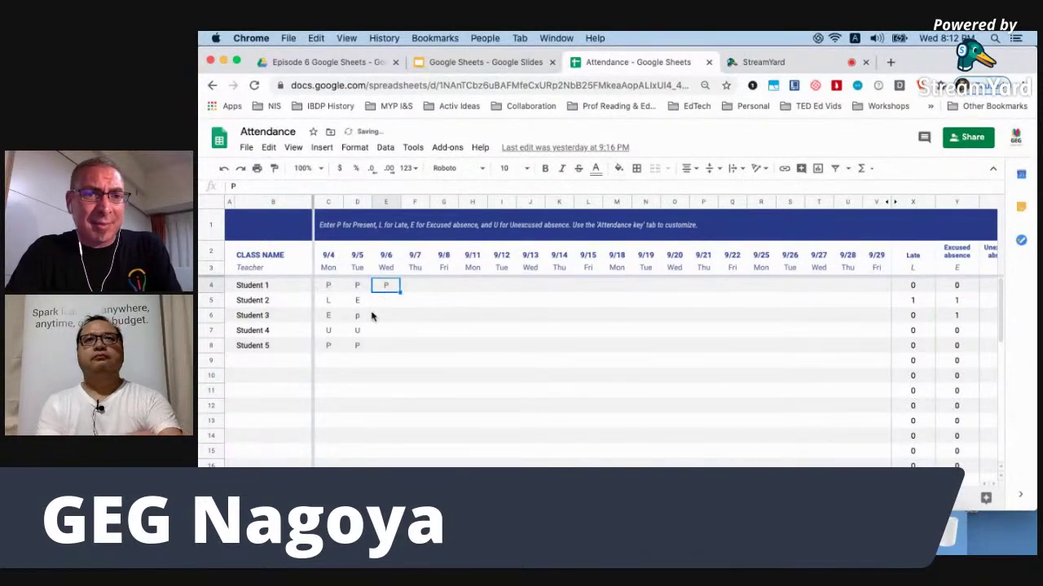
pyautogui.press('Return')
pyautogui.write('E')
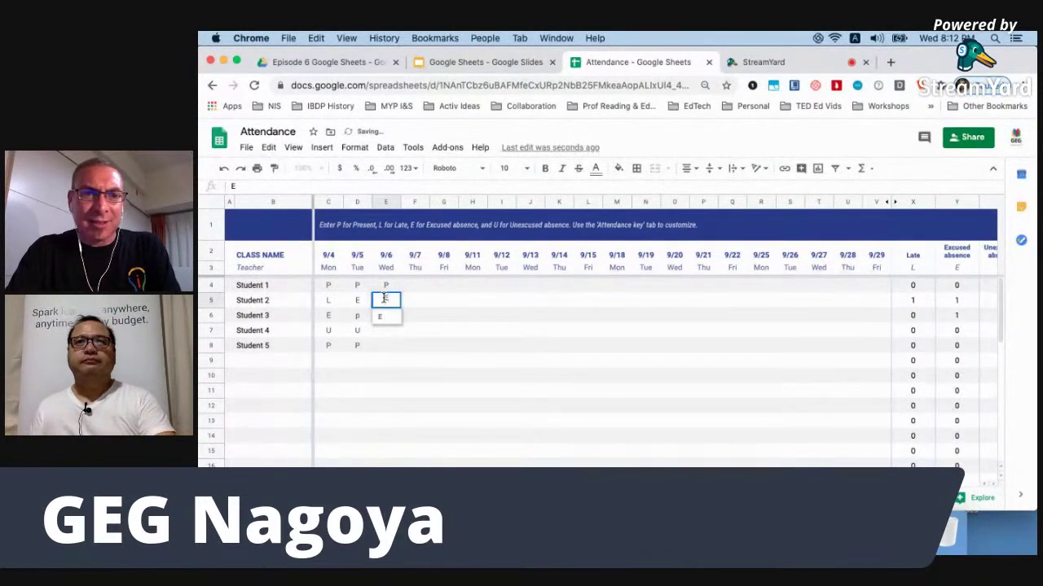
pyautogui.press('Return')
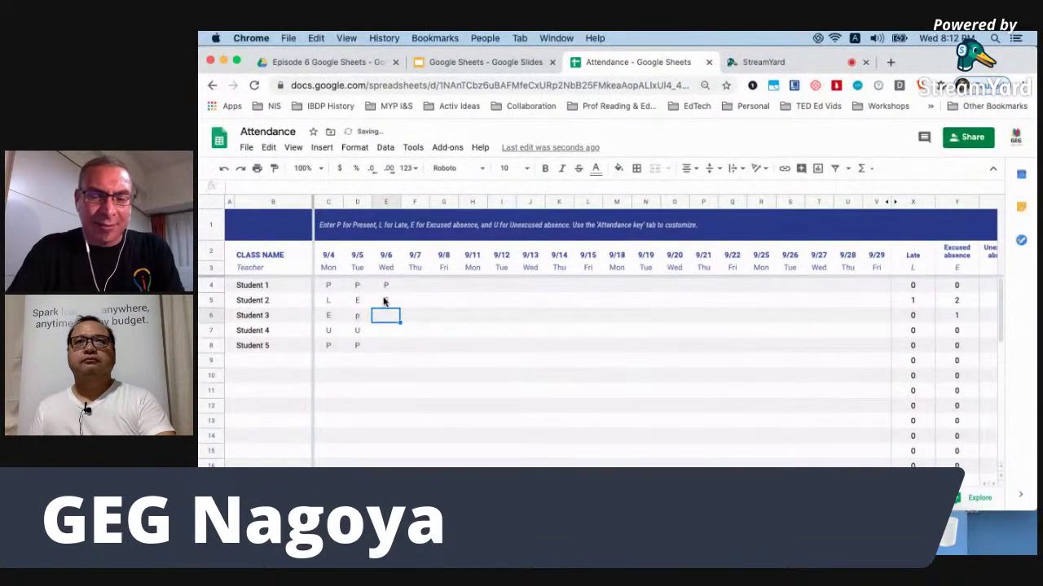
pyautogui.write('U')
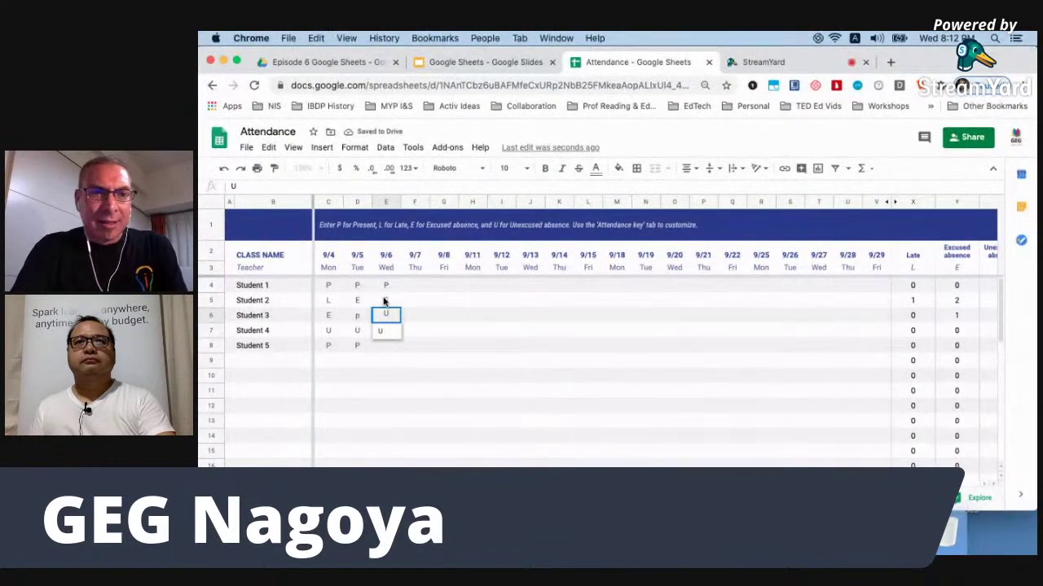
pyautogui.press('Return')
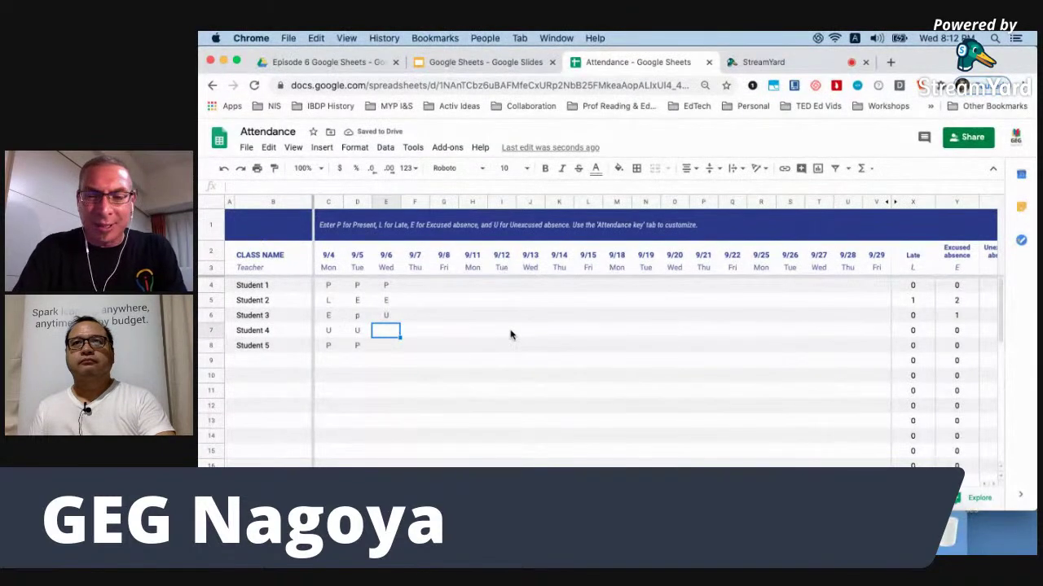
pyautogui.write('L')
pyautogui.press('Return')
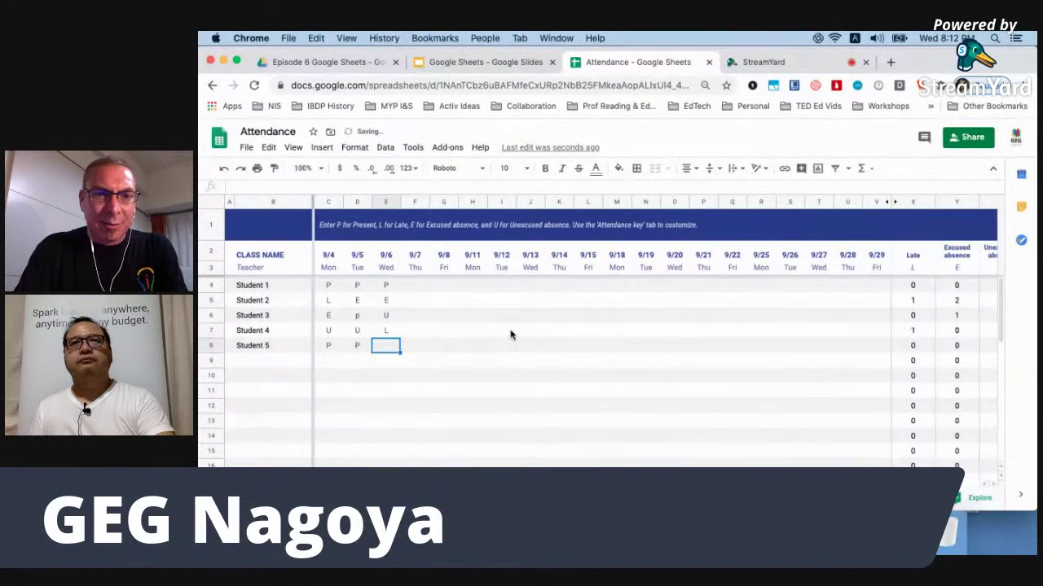
pyautogui.write('L')
pyautogui.press('Return')
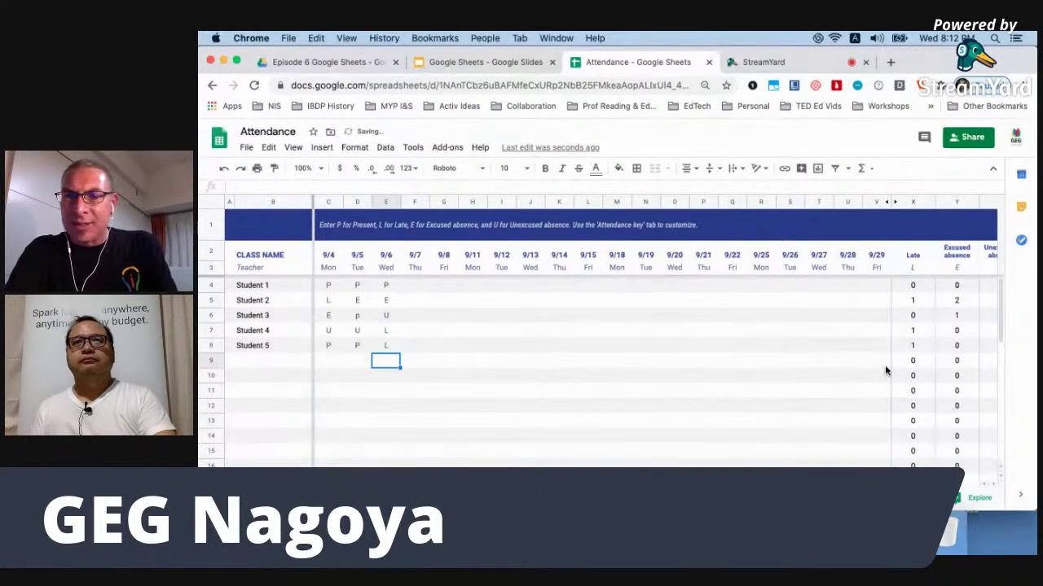
# Select the CLASS NAME header cell and the Teacher cell below it.
pyautogui.hscroll(1, 884, 365)
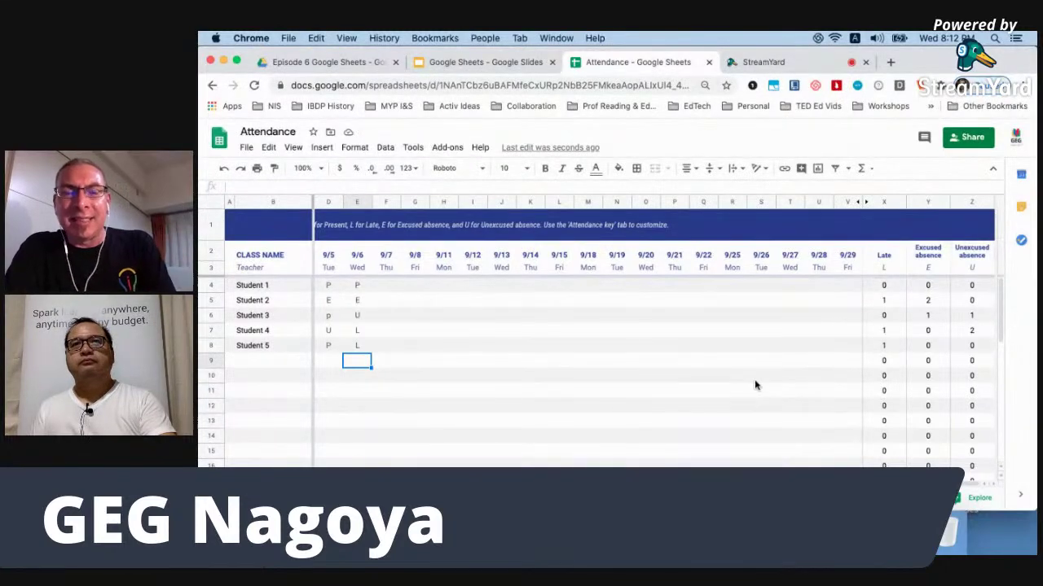
pyautogui.hscroll(-1, 754, 385)
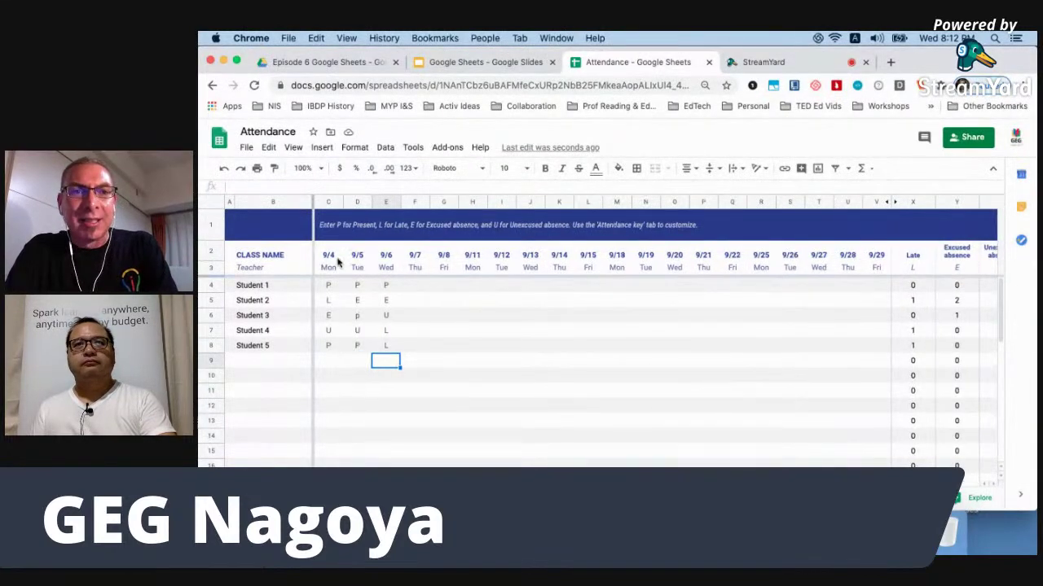
pyautogui.click(268, 256)
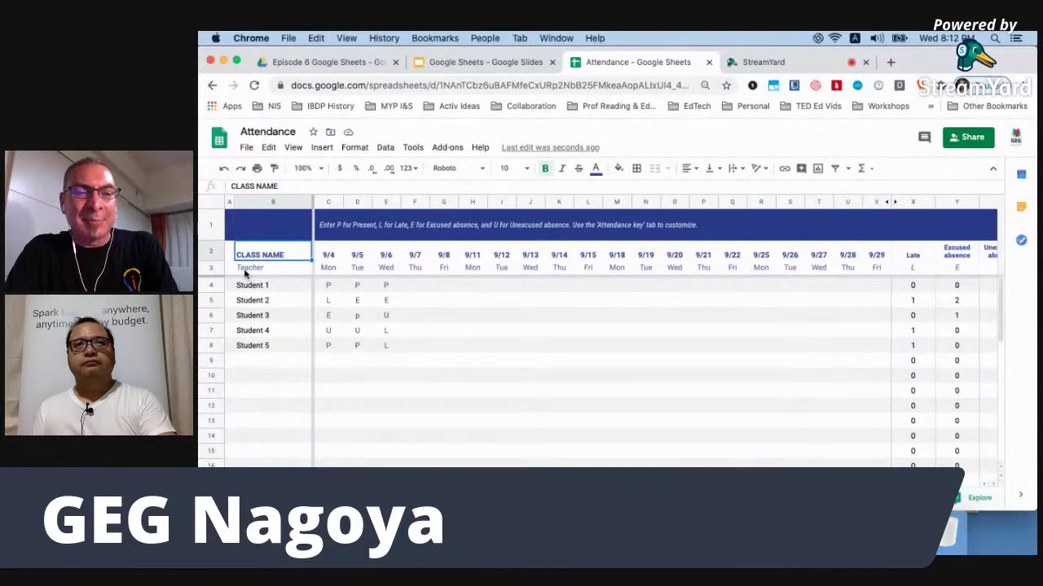
pyautogui.click(244, 270)
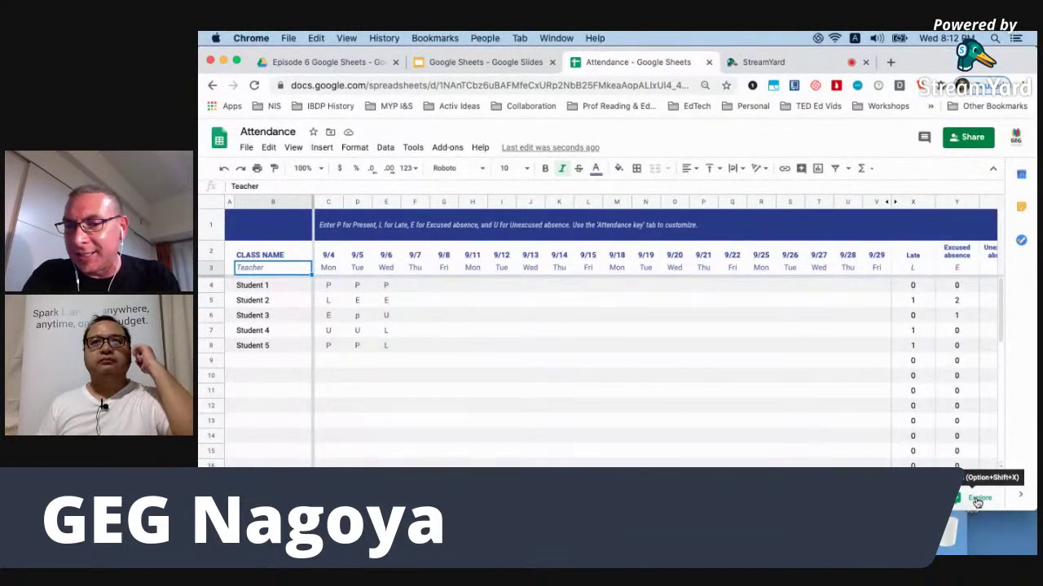
# Show the Explore analysis of the attendance sheet, then switch to the StreamYard studio tab.
pyautogui.click(978, 500)
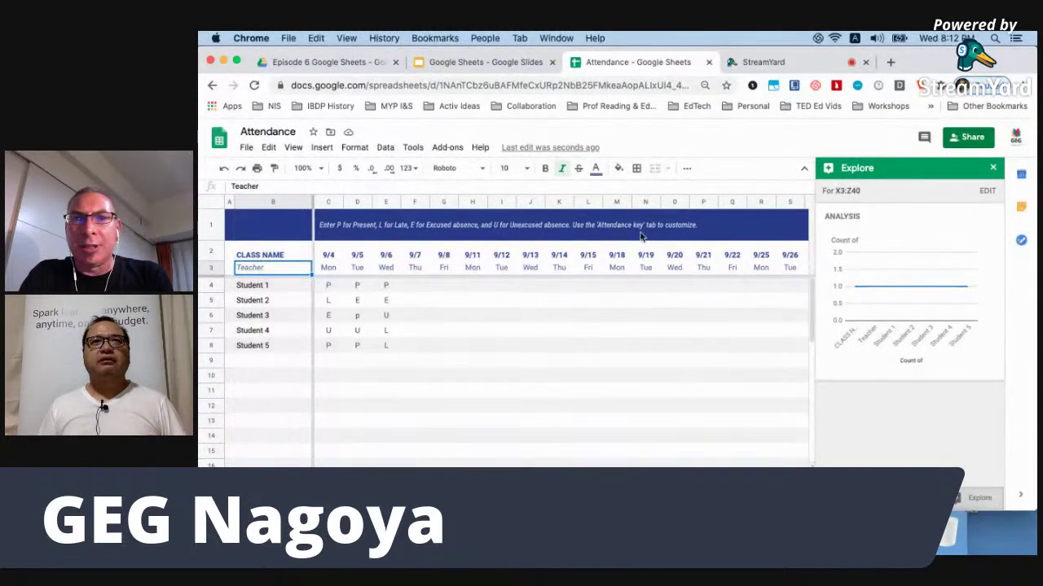
pyautogui.click(773, 66)
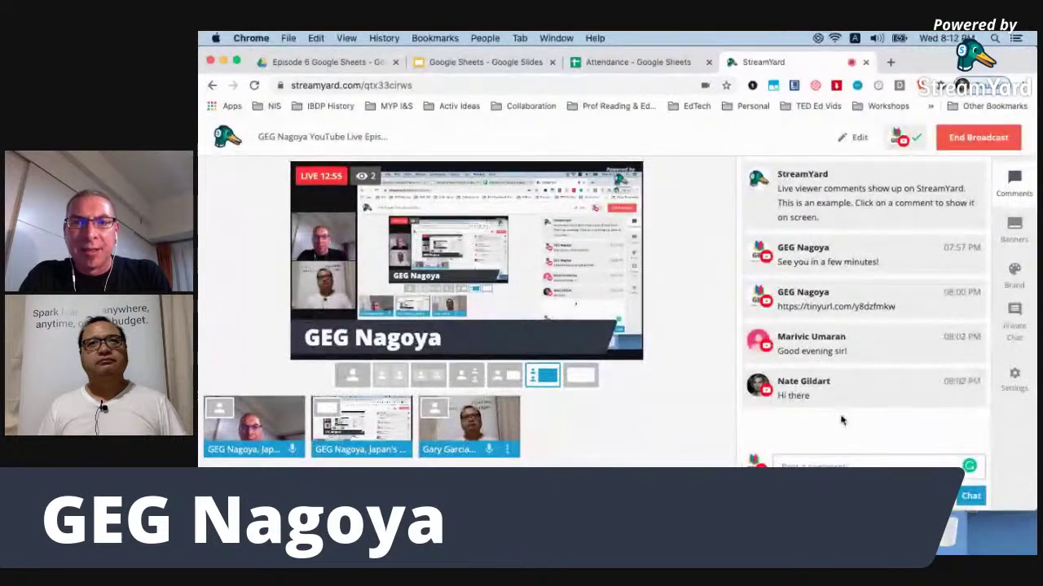
# Hide the GEG Nagoya banner in StreamYard and return to the Attendance spreadsheet.
pyautogui.click(1014, 227)
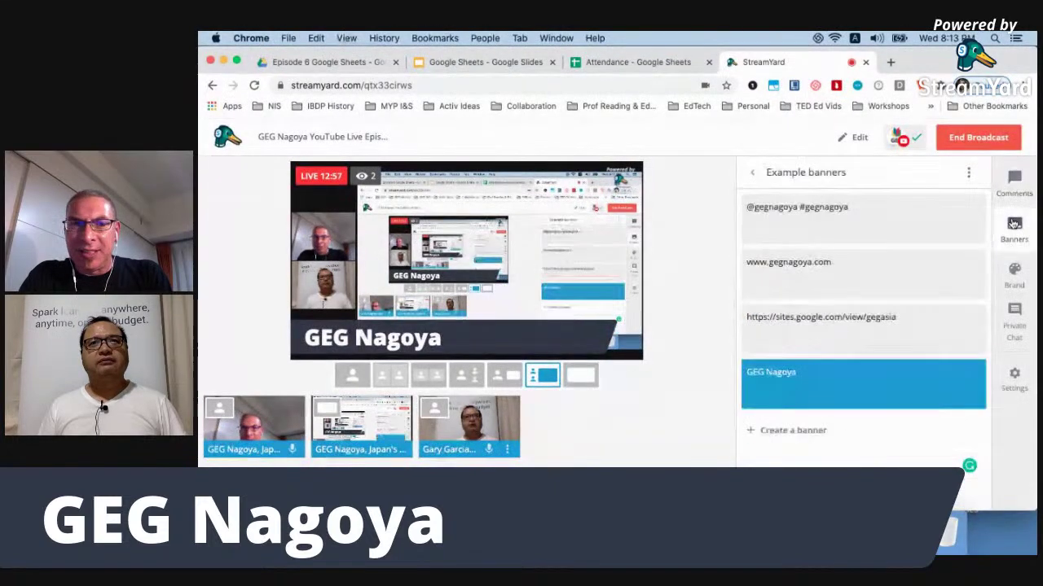
pyautogui.click(868, 373)
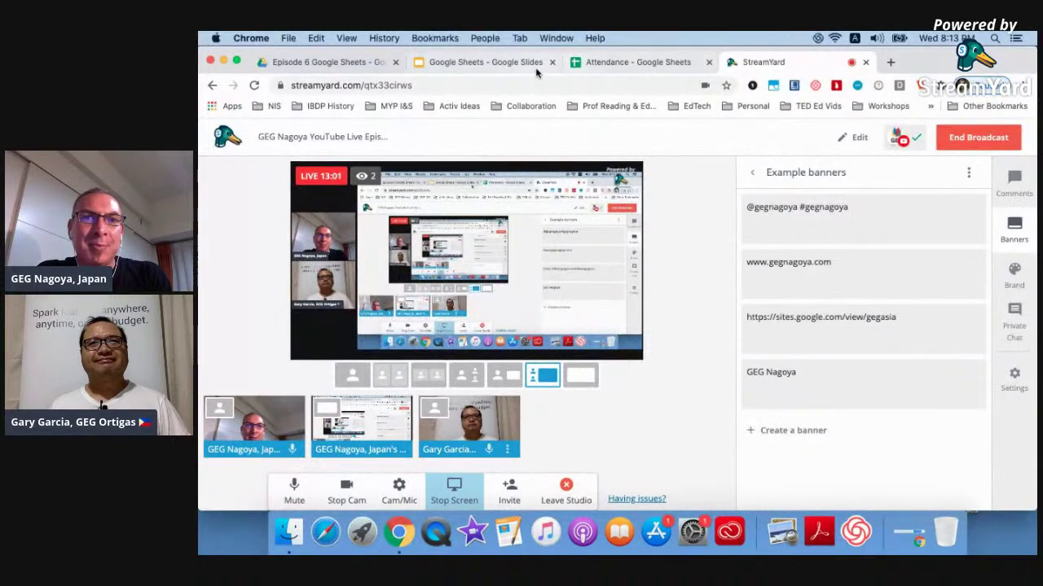
pyautogui.click(636, 67)
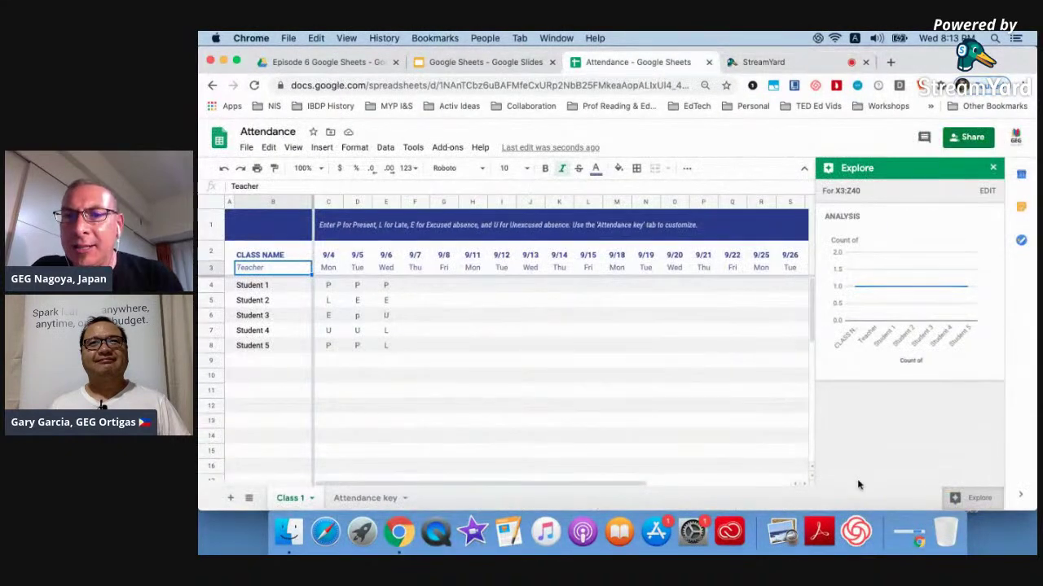
# Close the Explore panel, then select the row 1 instruction banner and cell T1.
pyautogui.moveTo(884, 295)
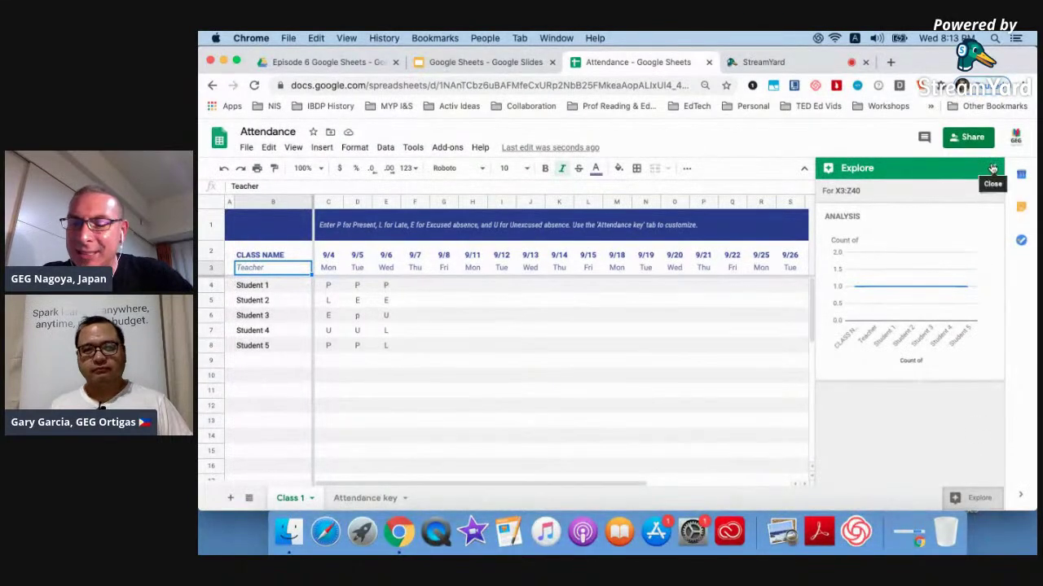
pyautogui.click(993, 167)
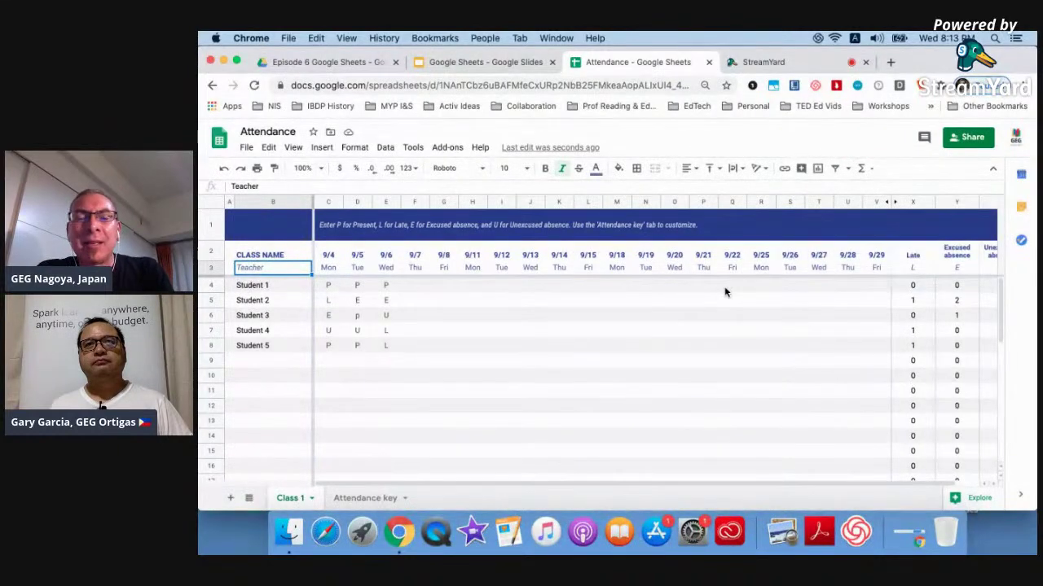
pyautogui.click(734, 231)
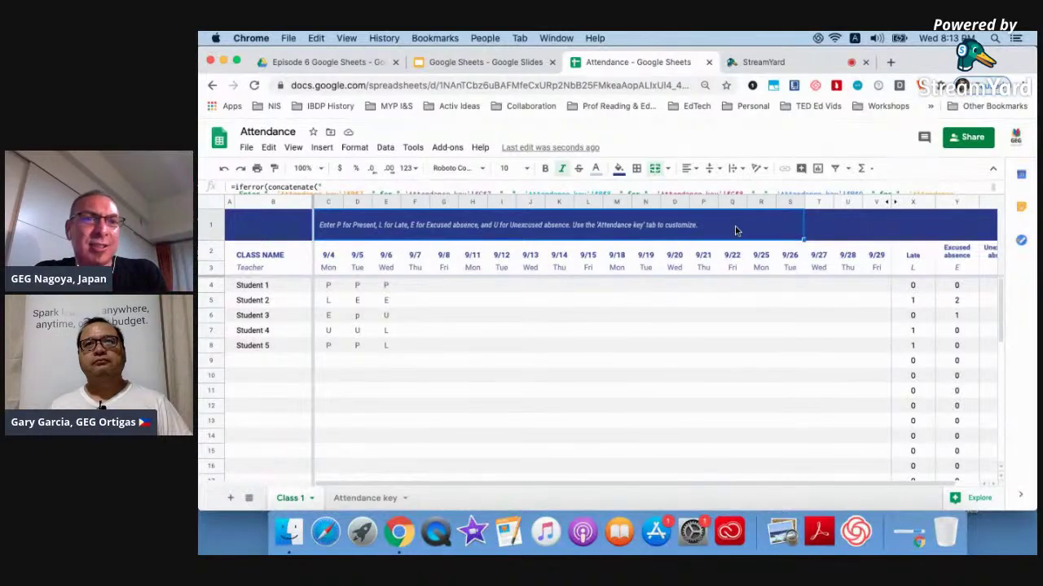
pyautogui.click(813, 237)
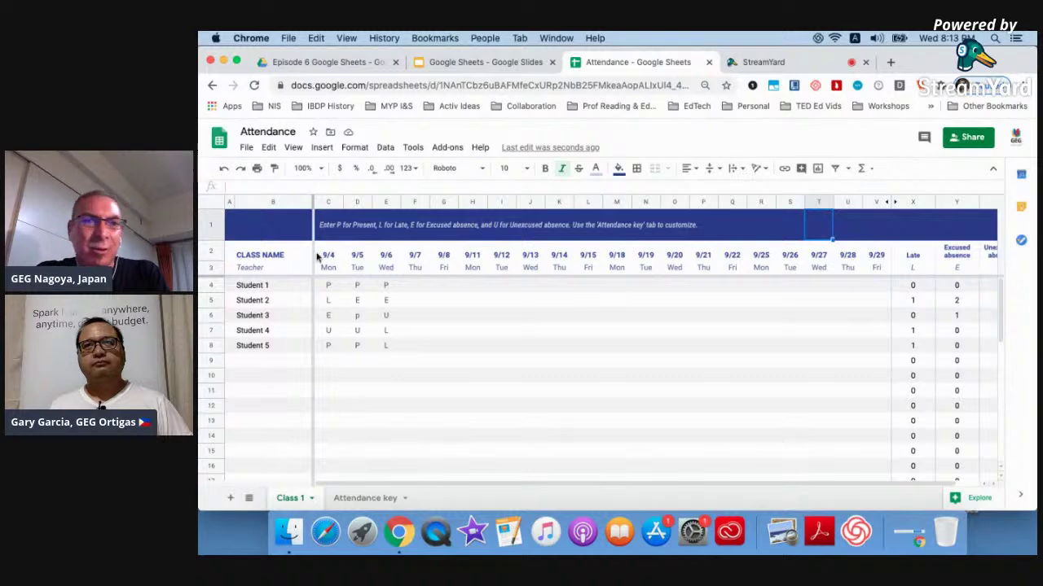
pyautogui.click(211, 225)
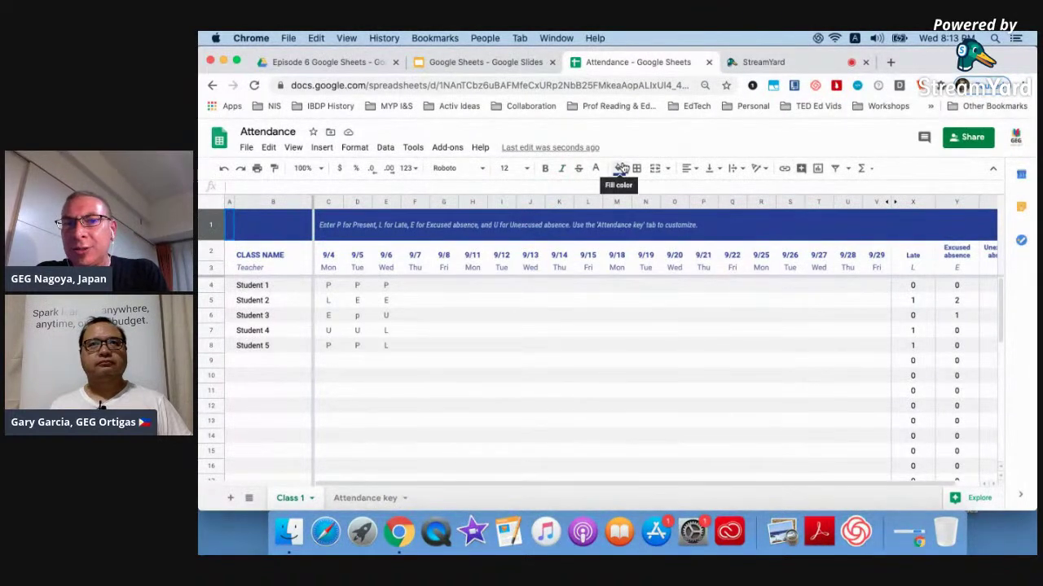
pyautogui.click(621, 167)
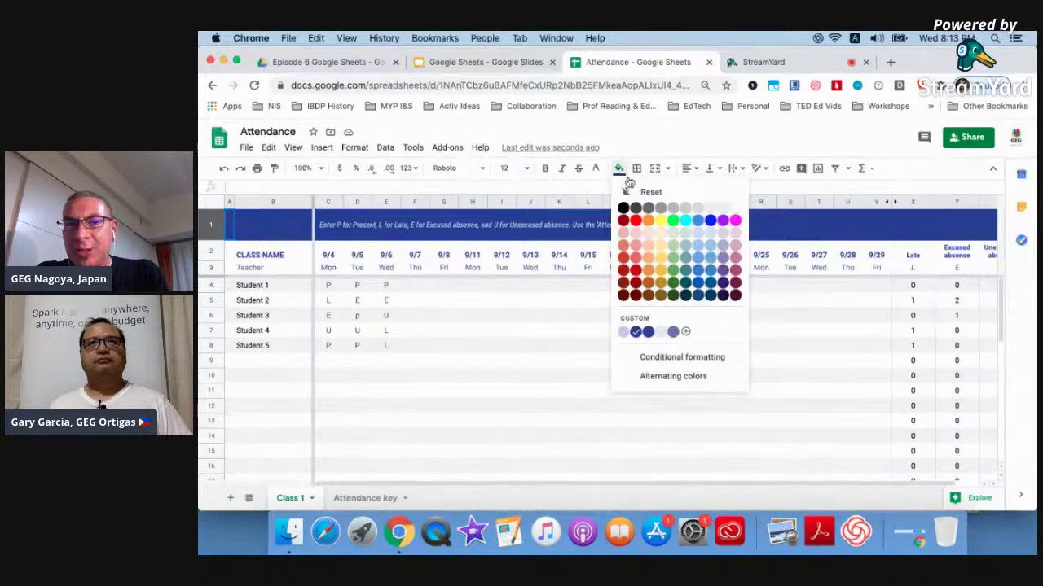
pyautogui.click(661, 220)
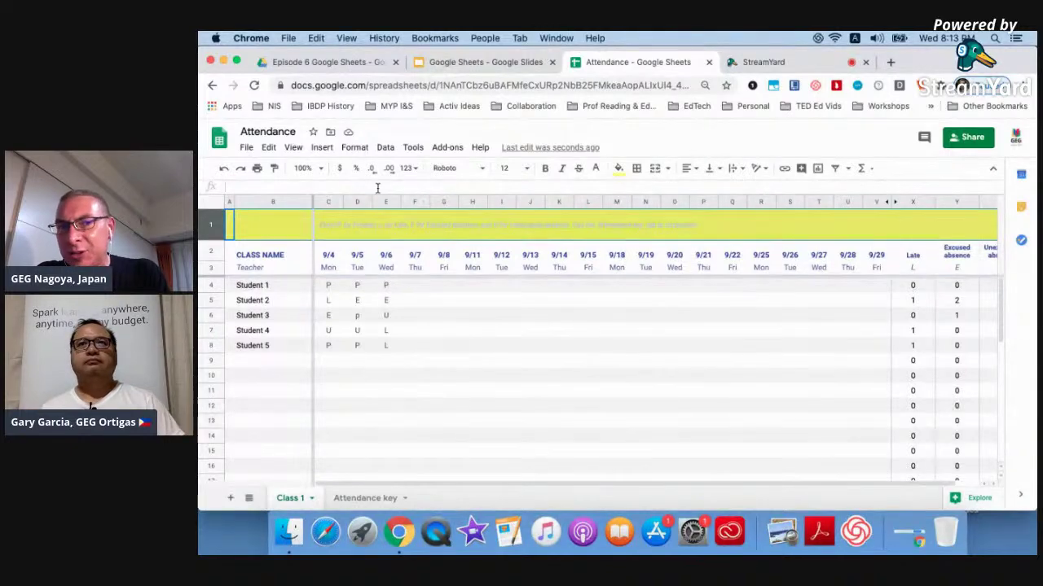
pyautogui.click(222, 172)
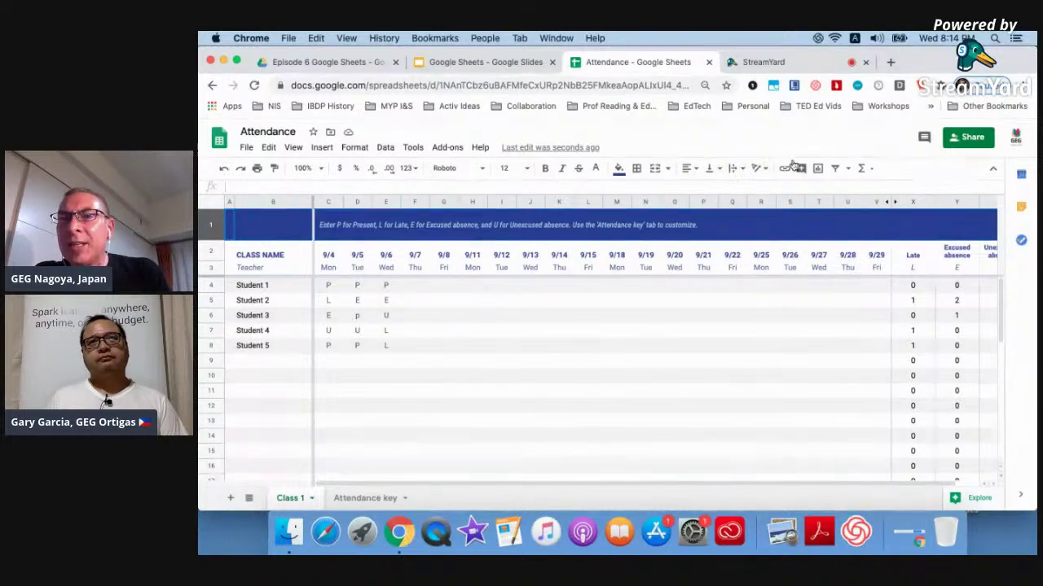
# Create a new filter view on the attendance sheet and dismiss its tip.
pyautogui.click(849, 170)
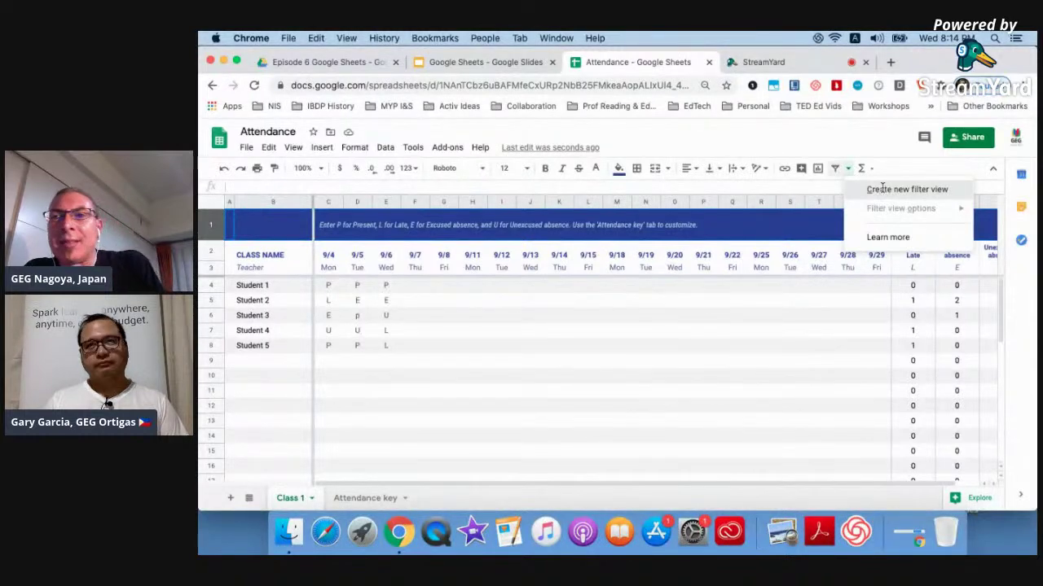
pyautogui.click(882, 188)
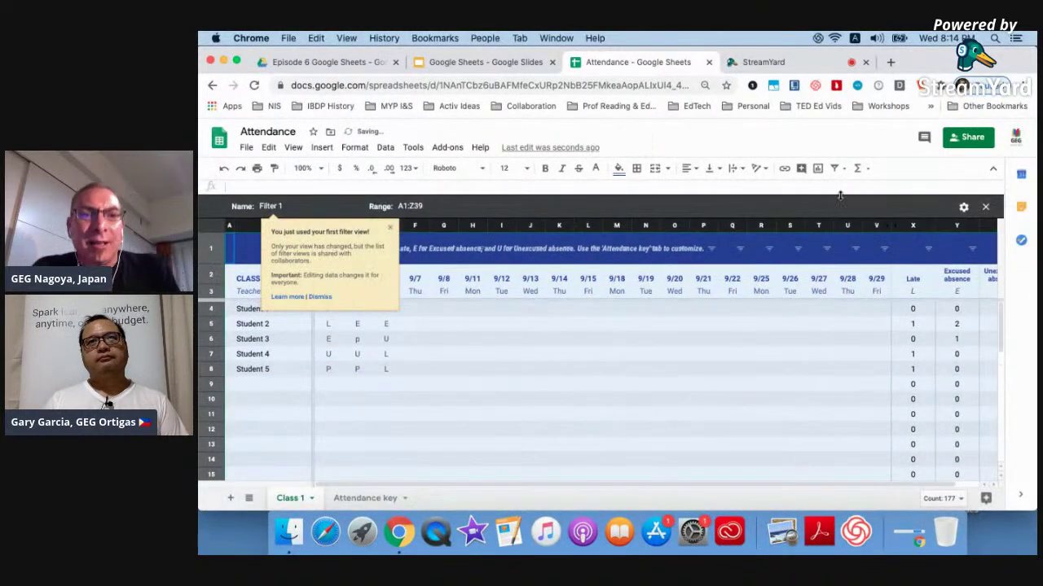
pyautogui.click(390, 229)
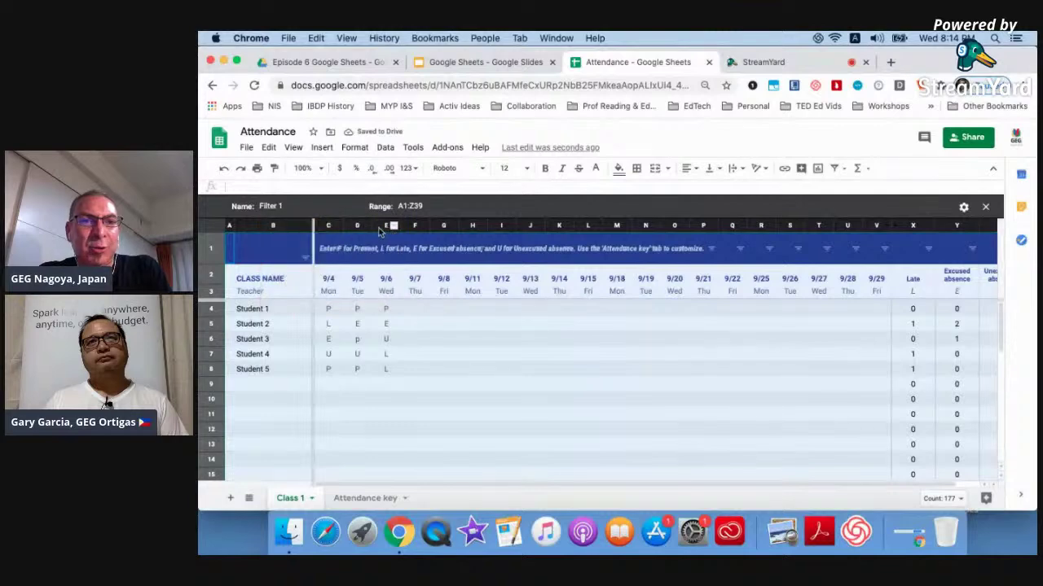
pyautogui.click(305, 259)
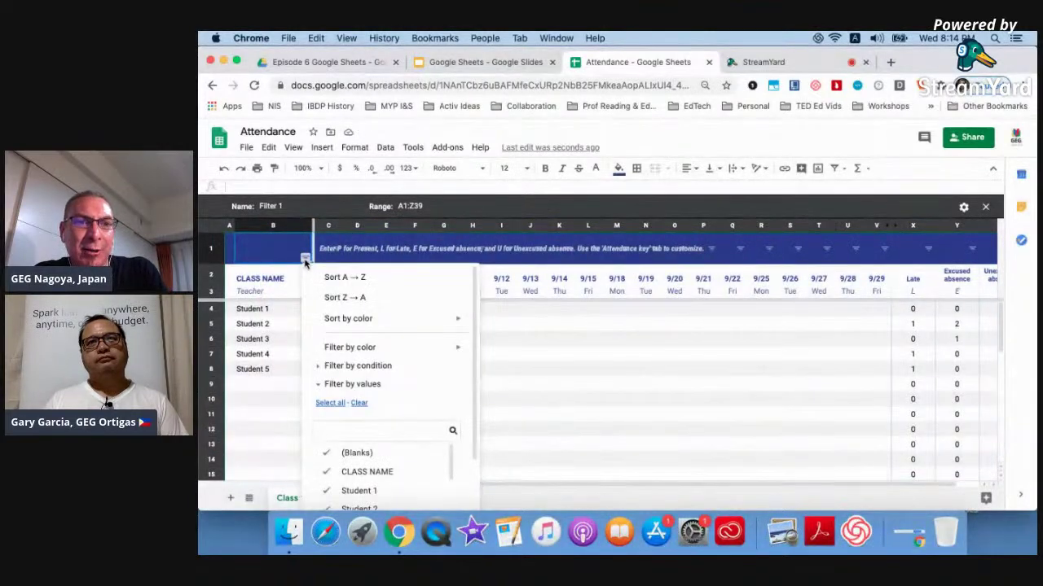
pyautogui.click(271, 418)
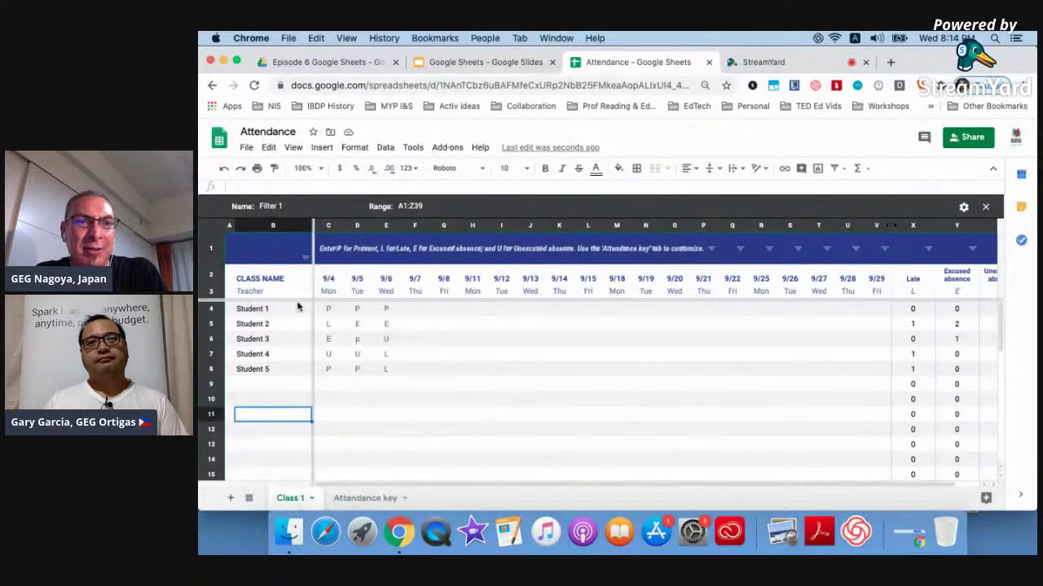
# Filter the CLASS NAME column to show only Student 5.
pyautogui.click(305, 259)
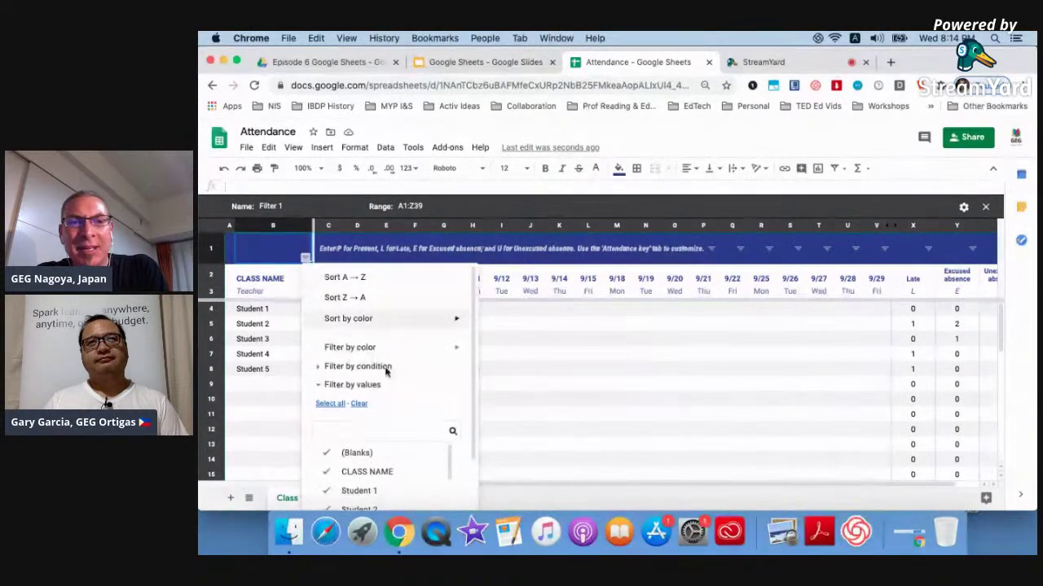
pyautogui.click(359, 403)
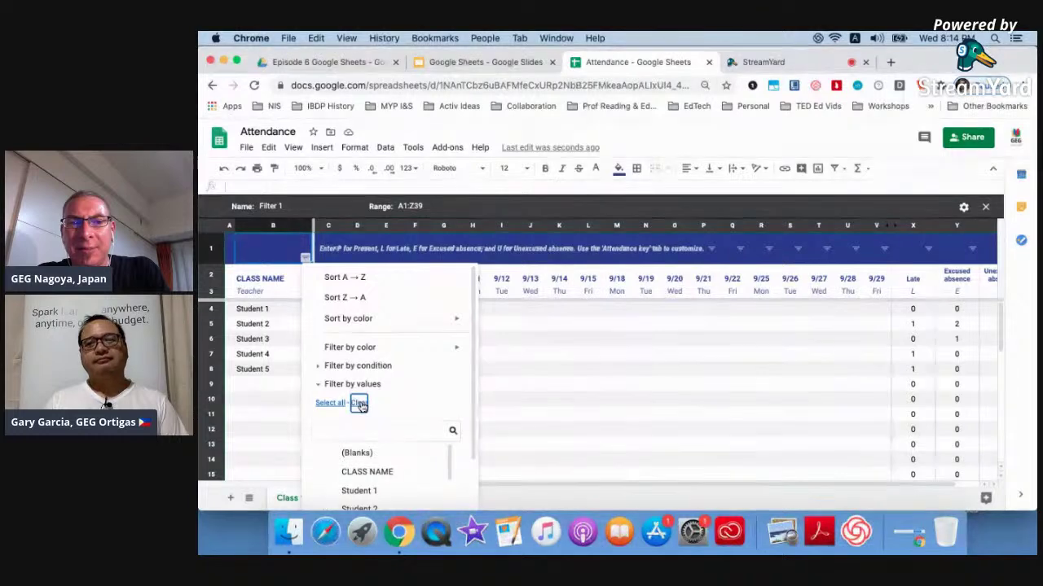
pyautogui.scroll(-2, 366, 403)
pyautogui.click(378, 371)
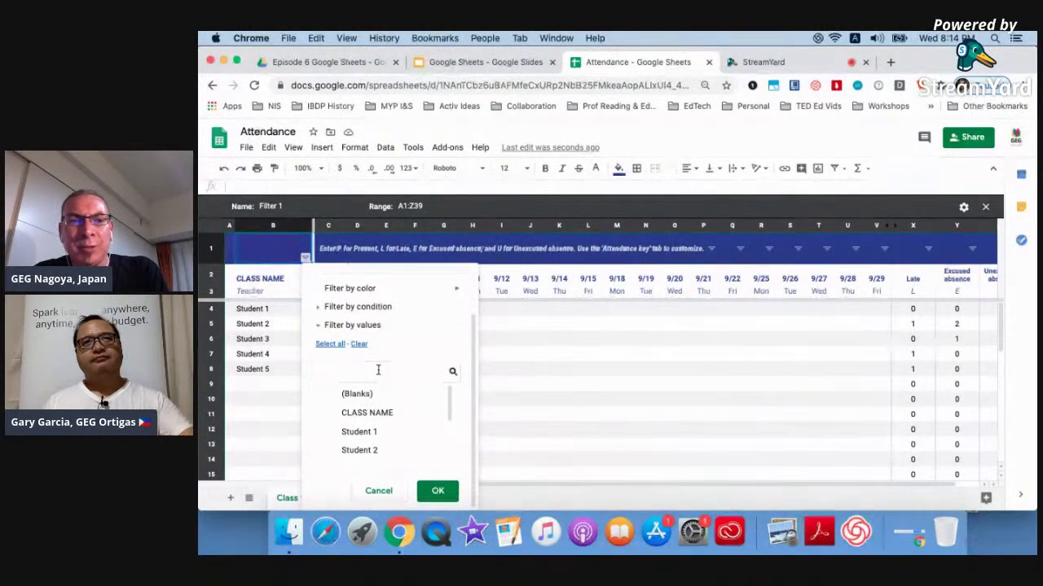
pyautogui.write('S')
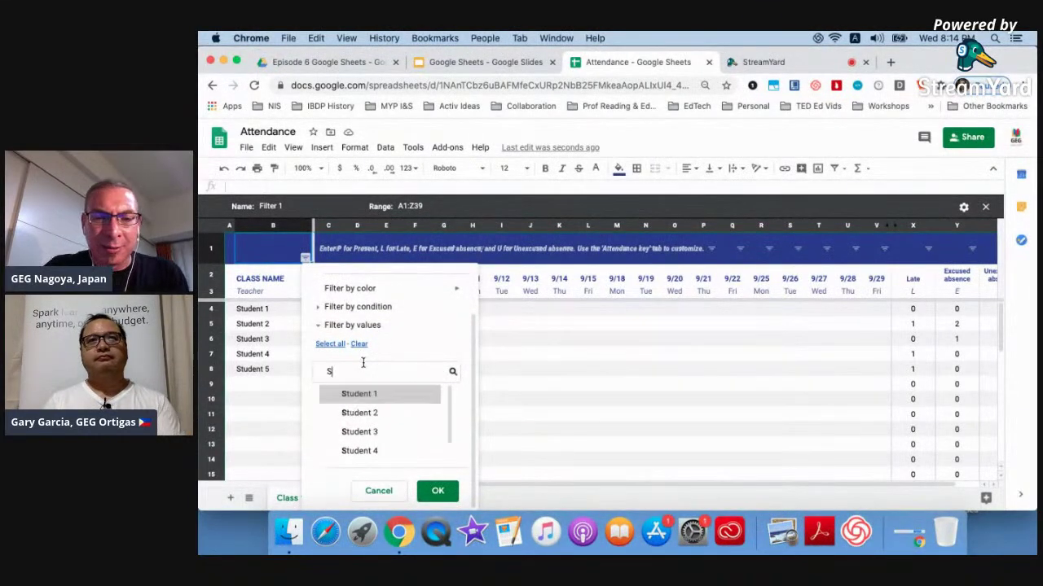
pyautogui.write('tudent 5')
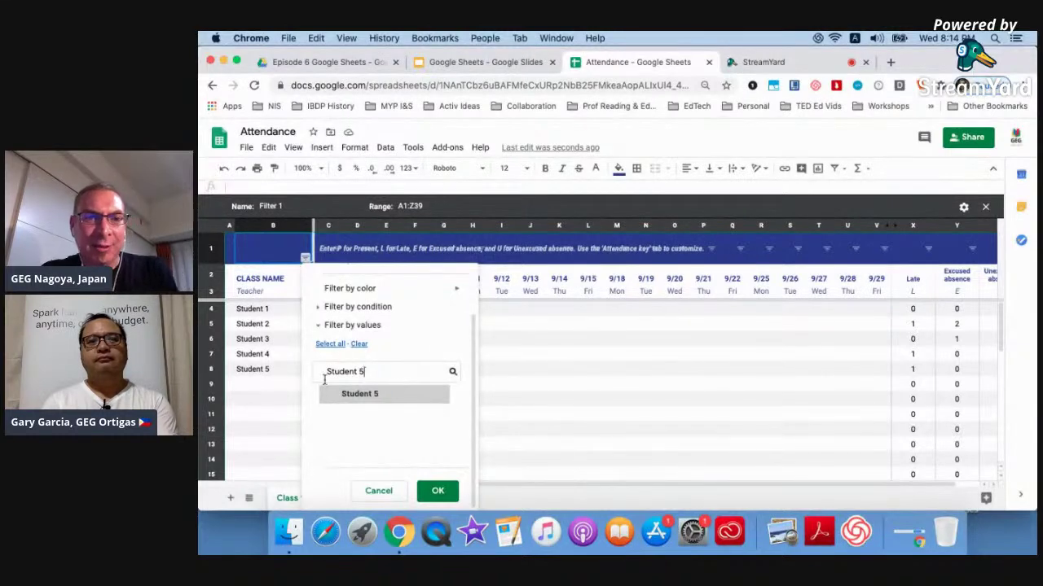
pyautogui.click(364, 395)
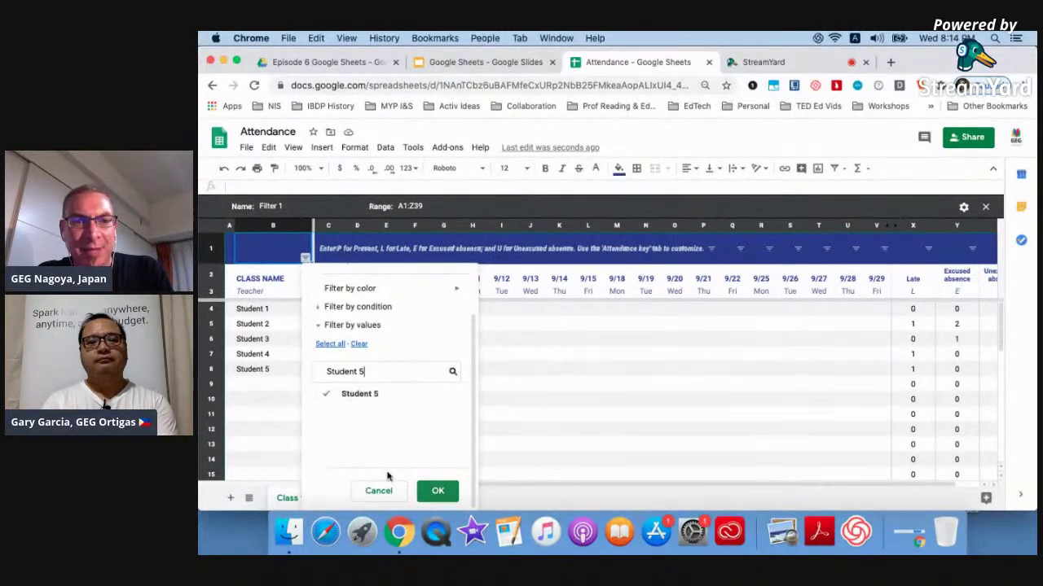
pyautogui.click(439, 491)
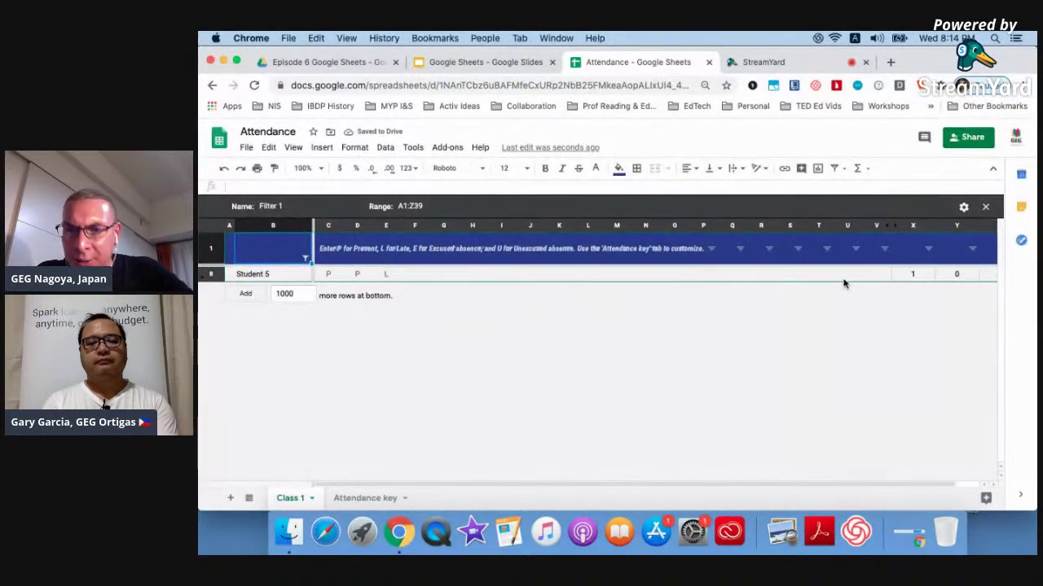
pyautogui.hscroll(1, 843, 283)
pyautogui.hscroll(-1, 844, 284)
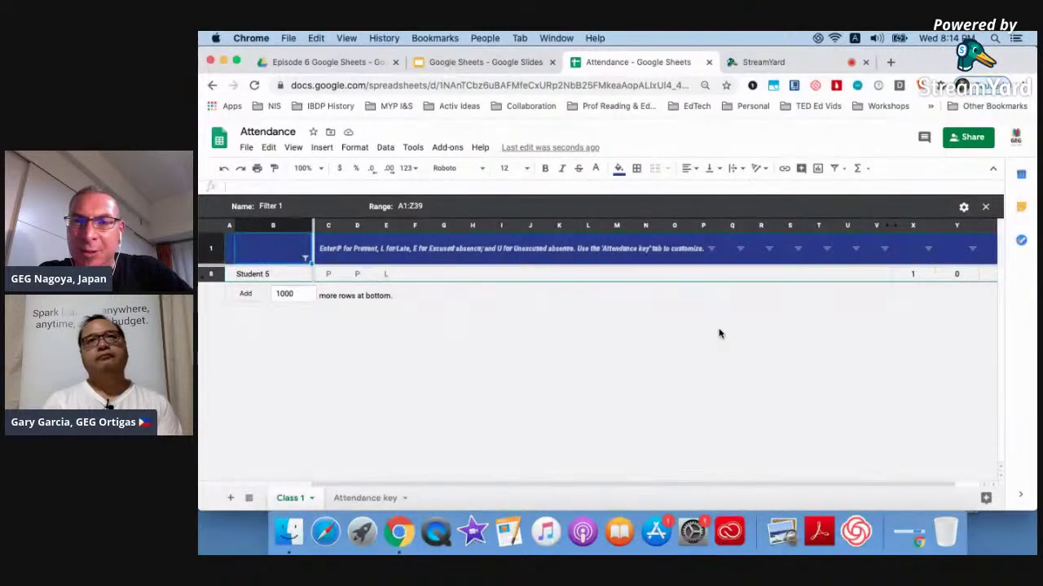
# Close the Filter 1 view, look through the Format menu, and select the 9/4 column.
pyautogui.click(985, 209)
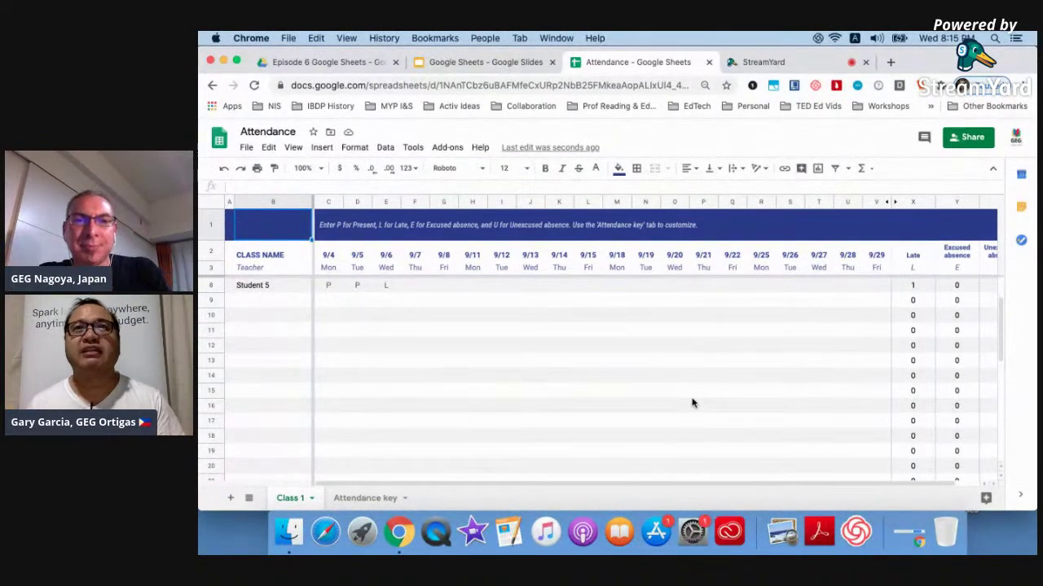
pyautogui.click(350, 147)
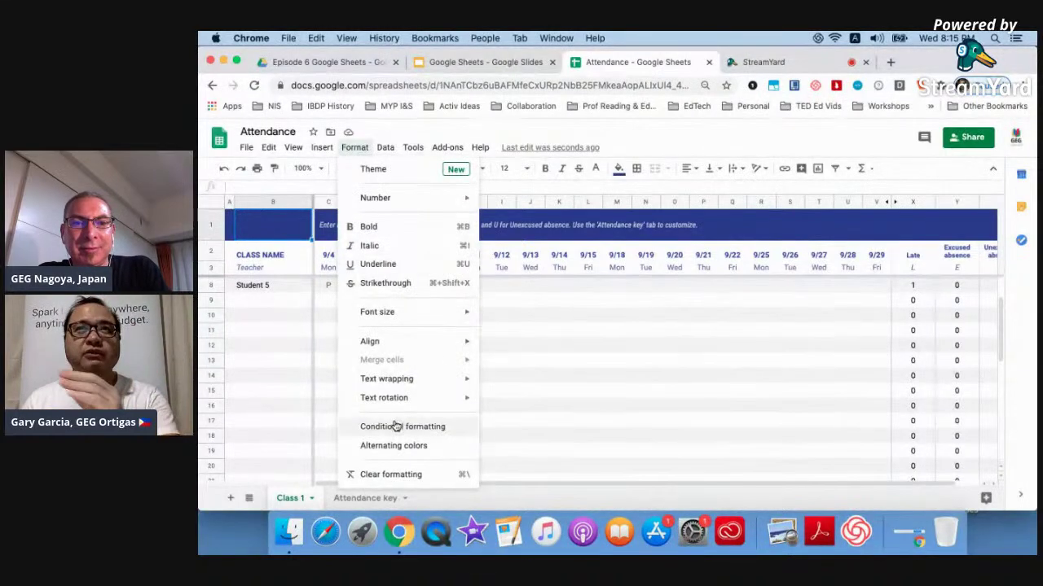
pyautogui.moveTo(387, 153)
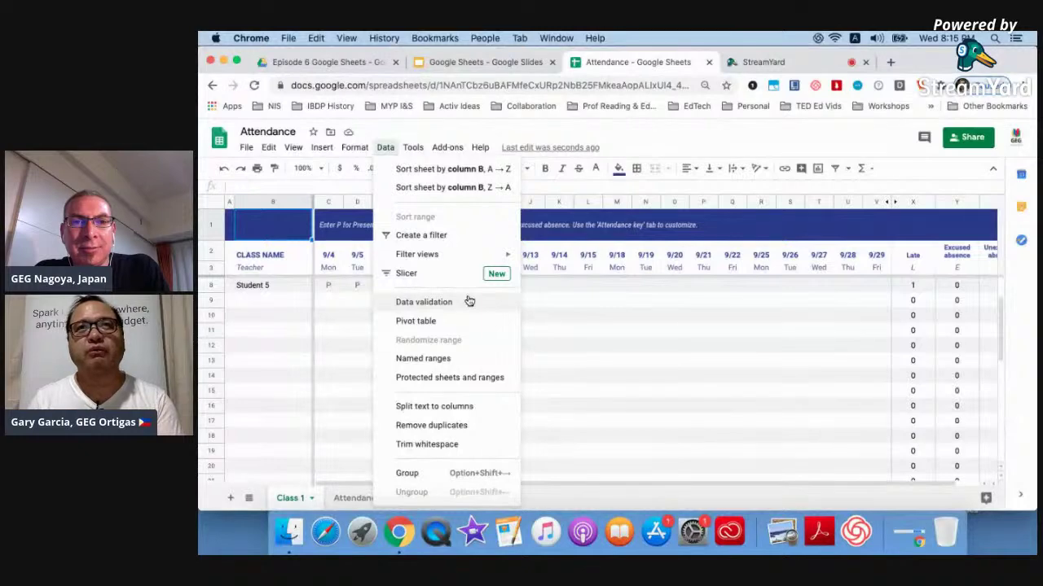
pyautogui.click(327, 287)
pyautogui.click(327, 202)
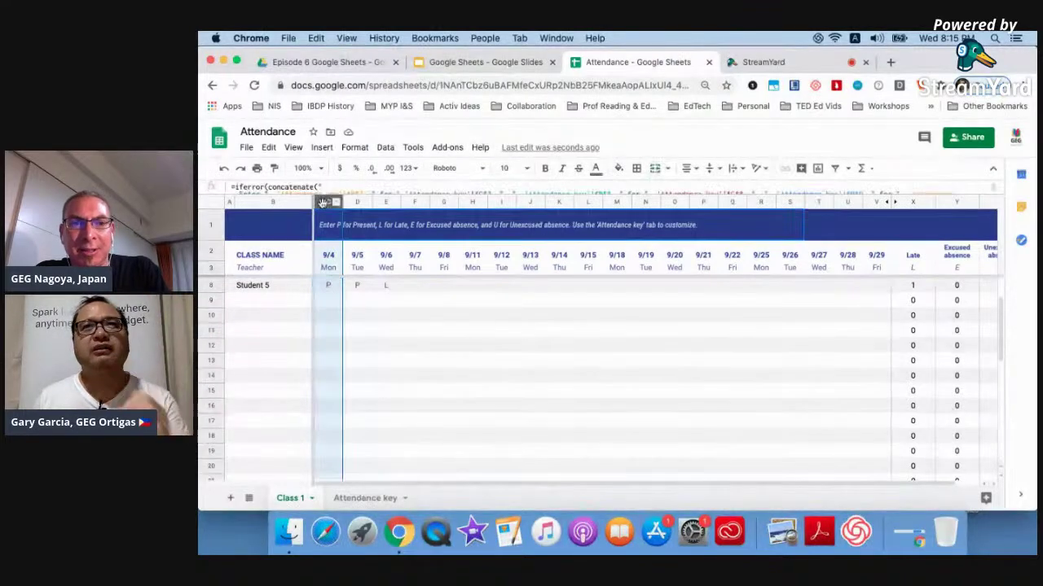
# Open data validation for the 9/4 column and set its criteria to List of items.
pyautogui.rightClick(323, 205)
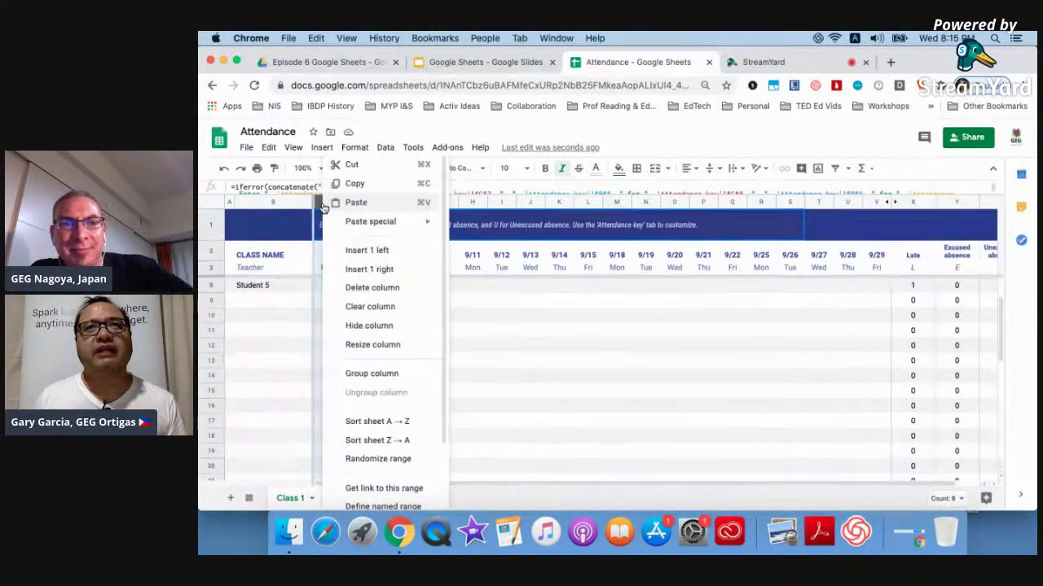
pyautogui.scroll(-2, 373, 359)
pyautogui.scroll(-1, 373, 358)
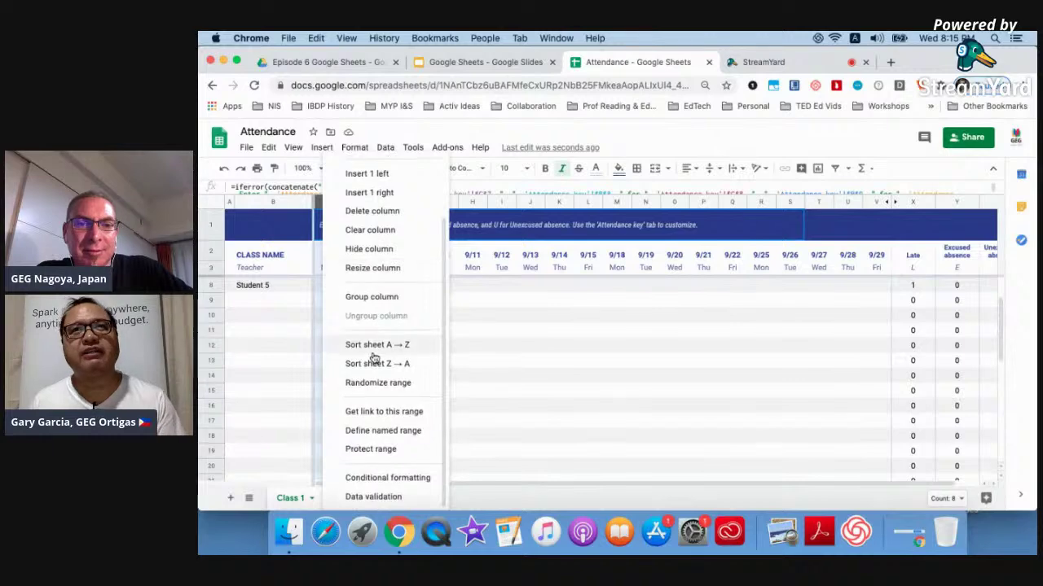
pyautogui.click(373, 497)
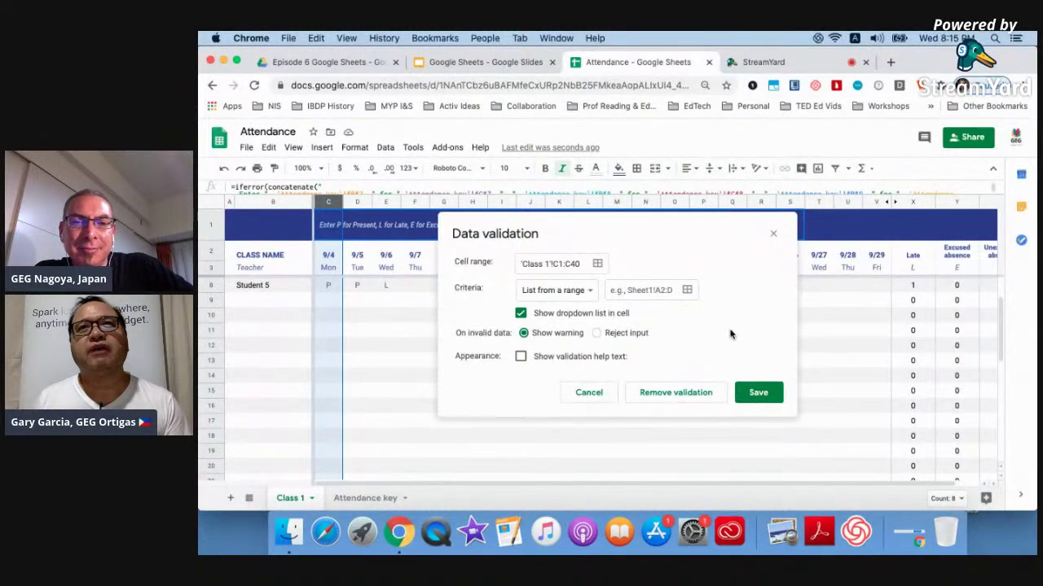
pyautogui.click(578, 292)
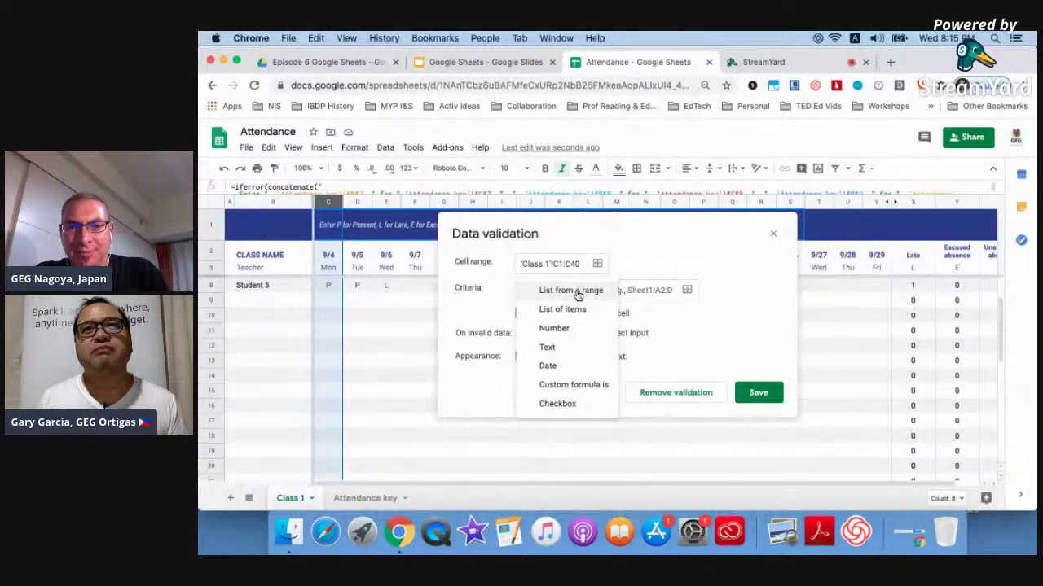
pyautogui.click(574, 313)
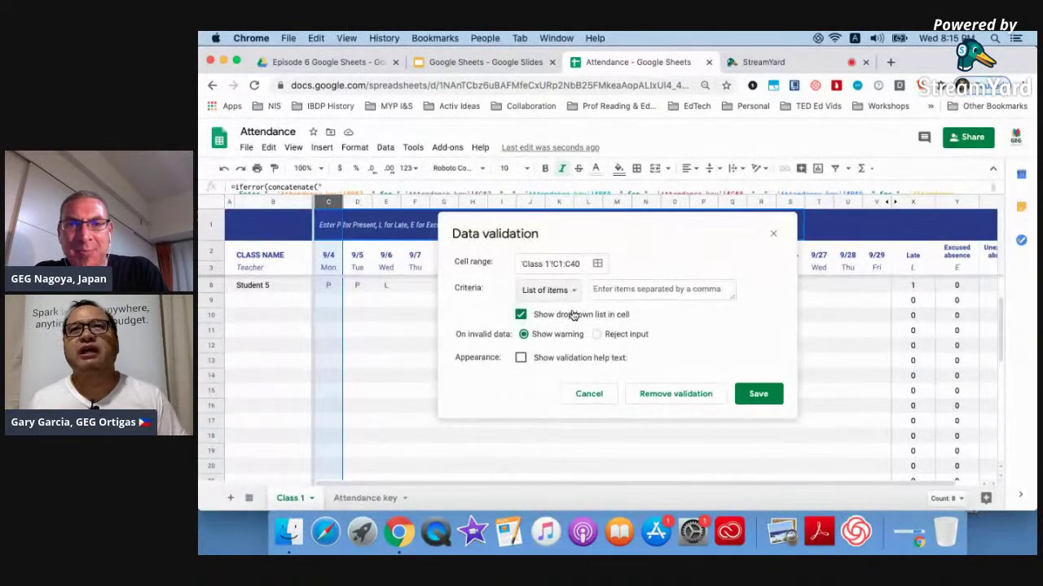
# Enter the allowed items L,E,U and save the dropdown rule.
pyautogui.click(622, 286)
pyautogui.write('P')
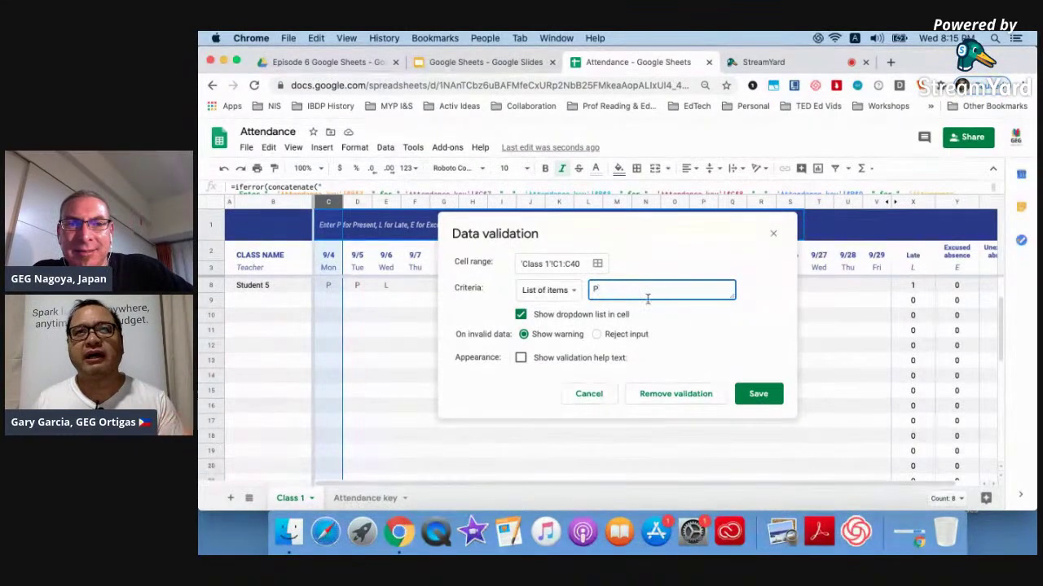
pyautogui.write(',L,U')
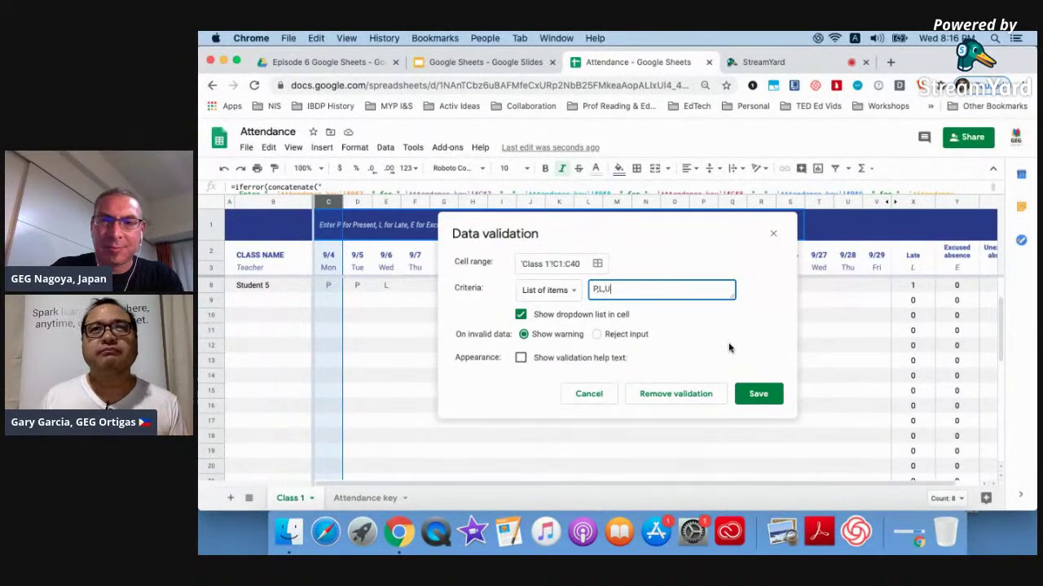
pyautogui.press('BackSpace')
pyautogui.press('BackSpace')
pyautogui.press('BackSpace')
pyautogui.press('BackSpace')
pyautogui.press('BackSpace')
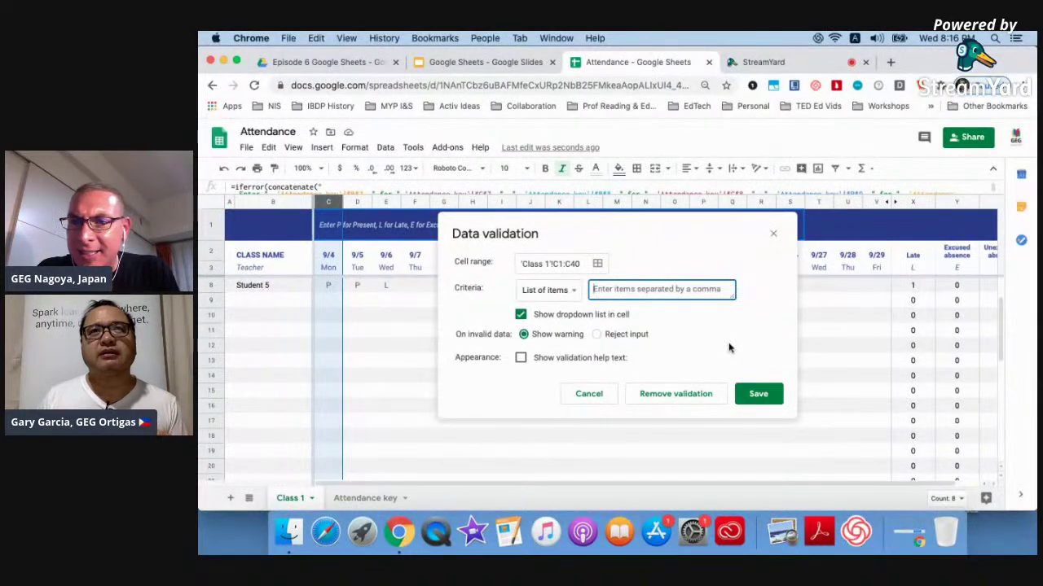
pyautogui.write('L,E,U')
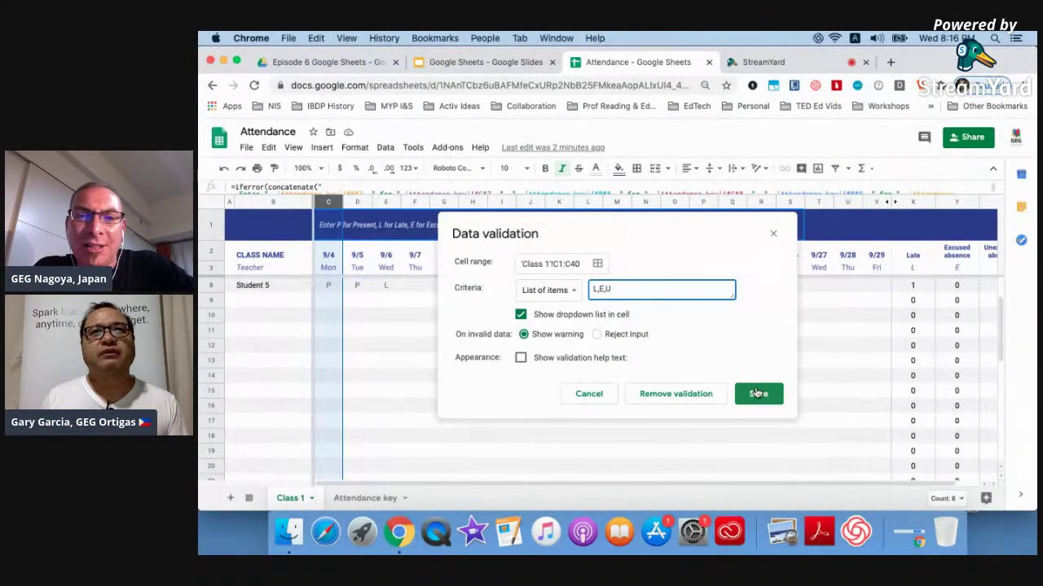
pyautogui.click(757, 393)
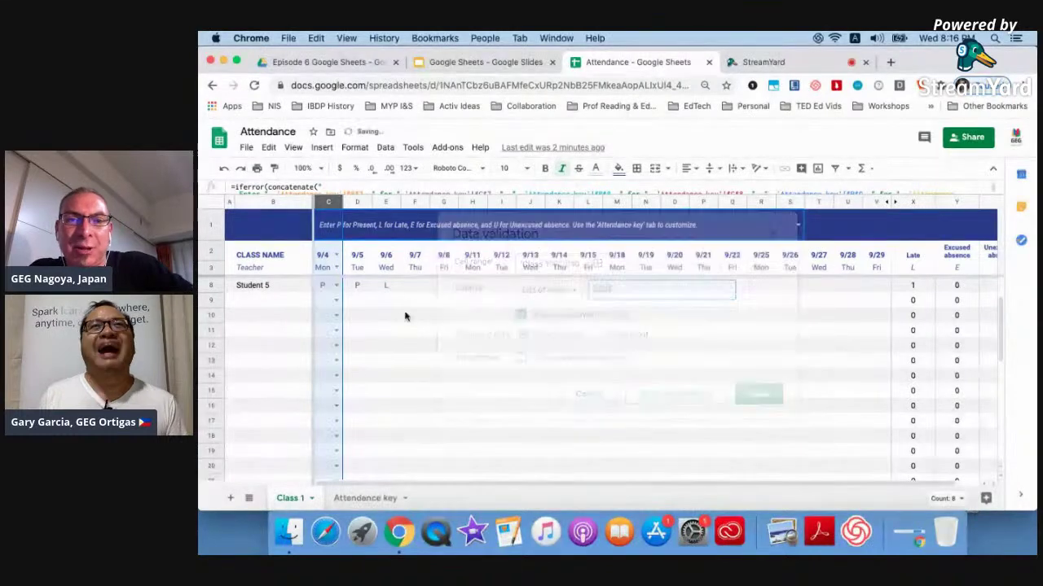
# Check C8's dropdown choices, undo the 9/4 validation, and close the Attendance tab to return to Slides.
pyautogui.click(336, 286)
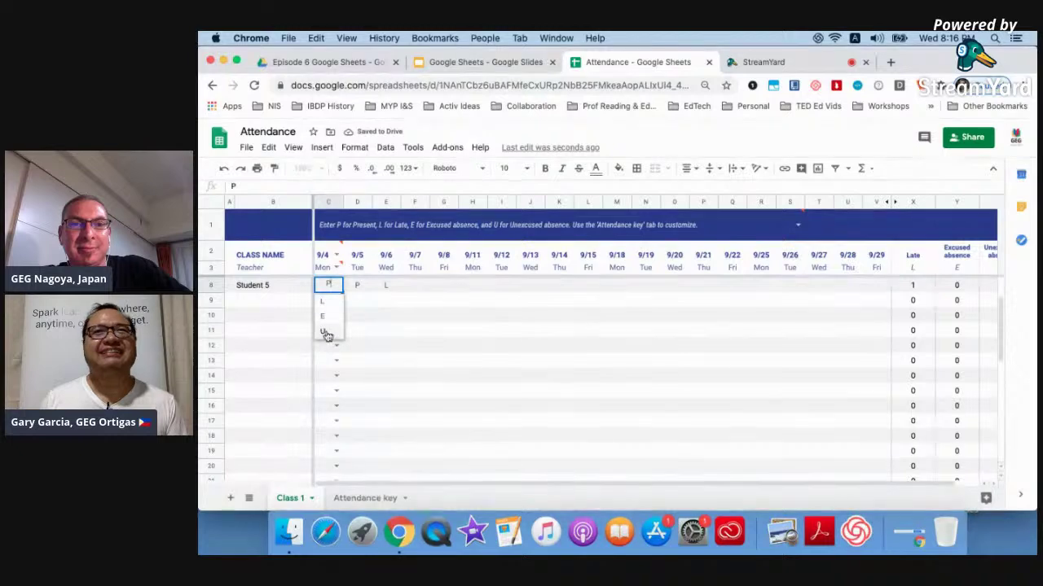
pyautogui.click(409, 332)
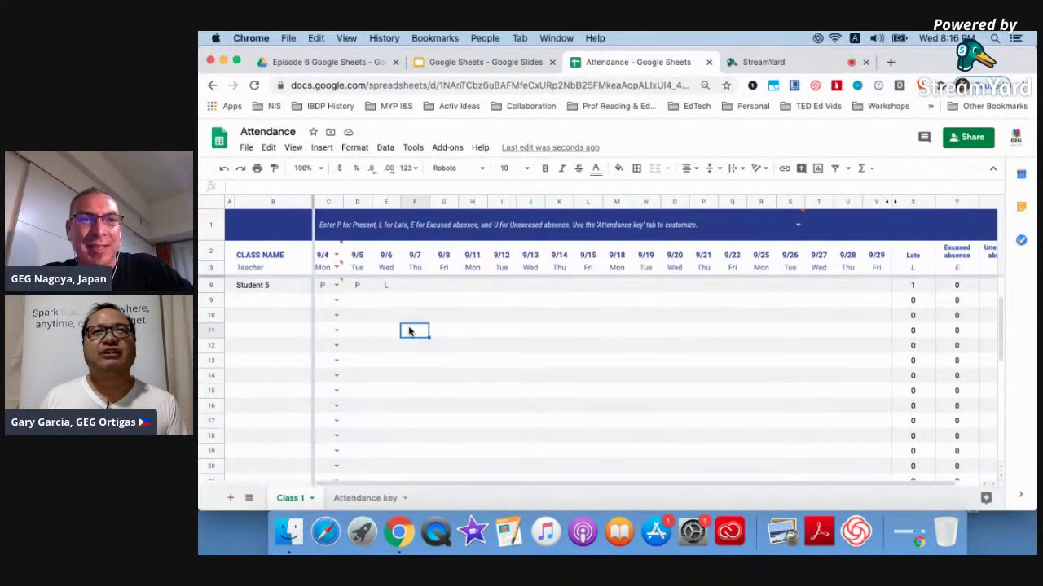
pyautogui.click(223, 170)
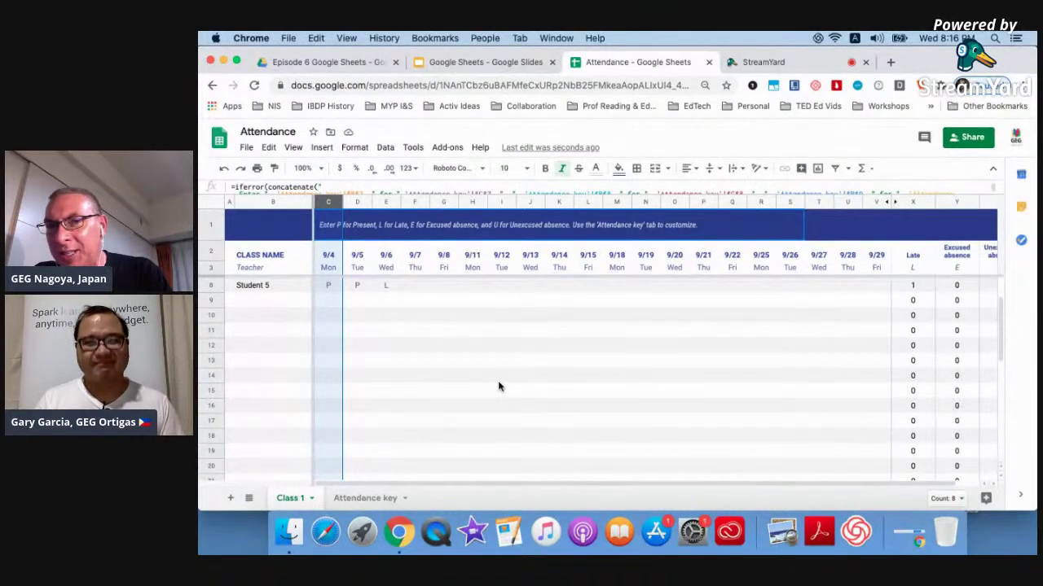
pyautogui.click(709, 65)
pyautogui.click(512, 64)
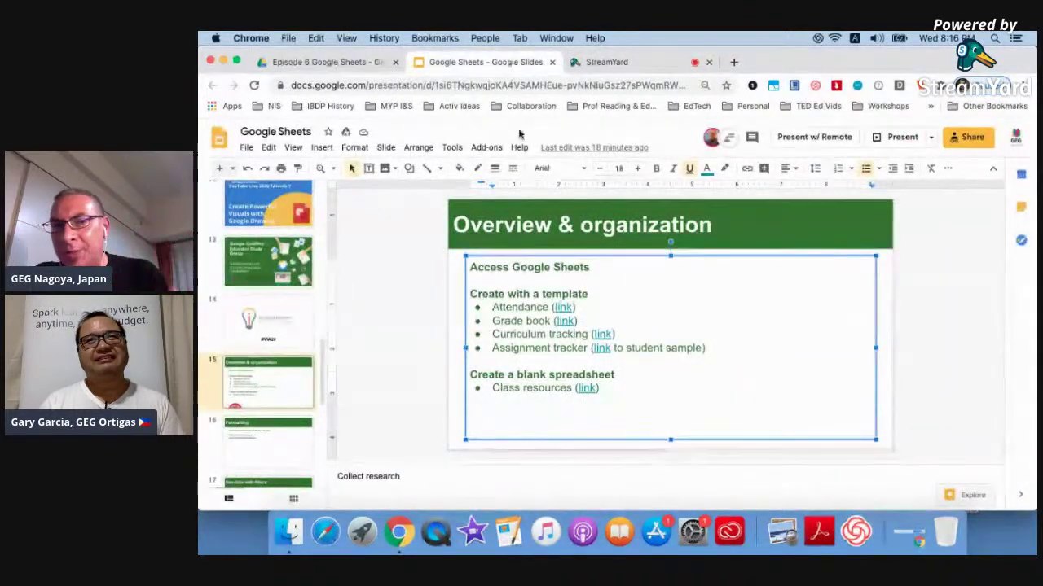
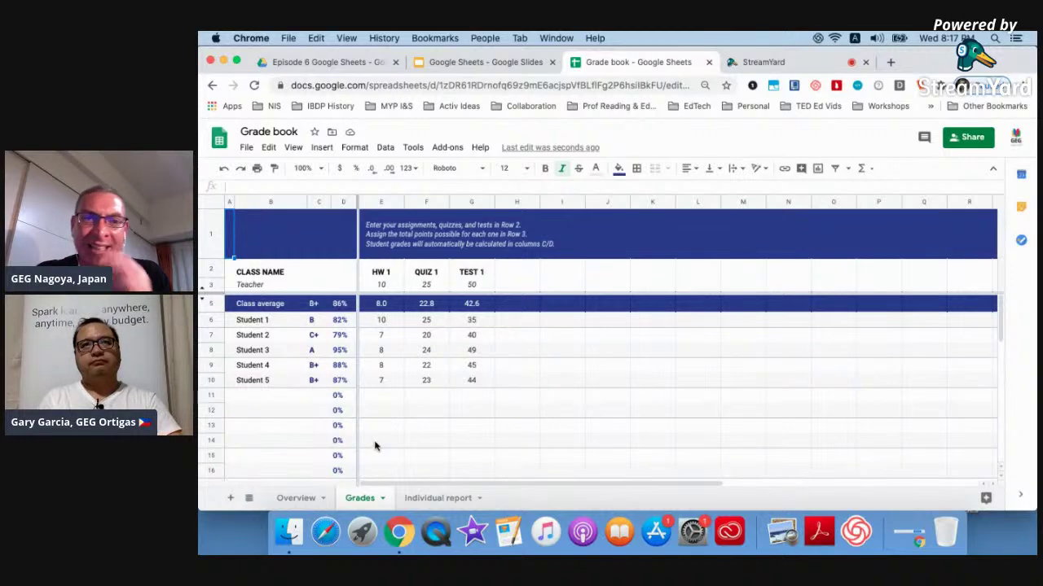
# Check the letter-grade formulas, then add an 'HW' heading in H2 worth 10 points in H3.
pyautogui.click(311, 320)
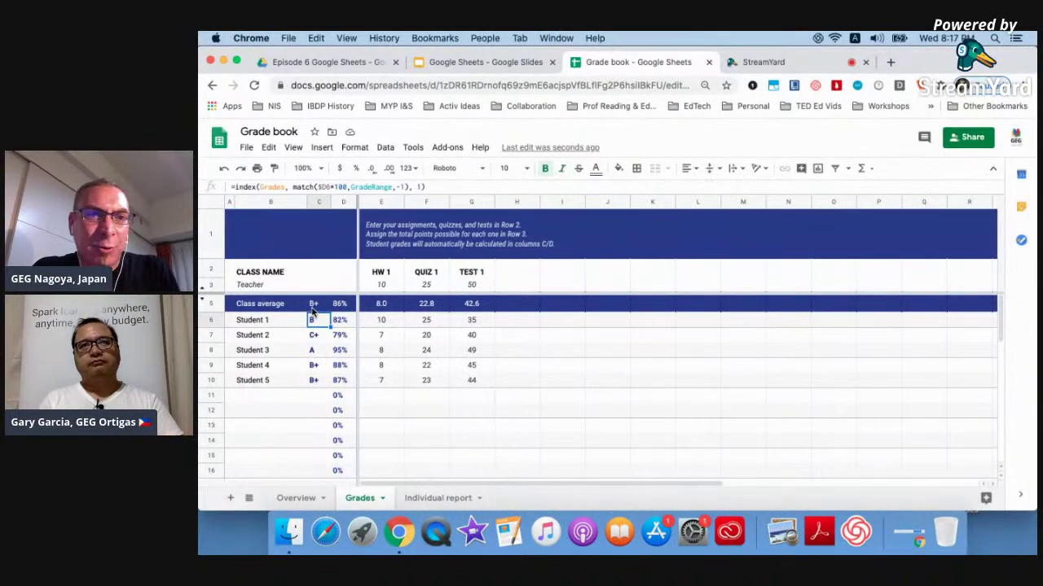
pyautogui.click(310, 303)
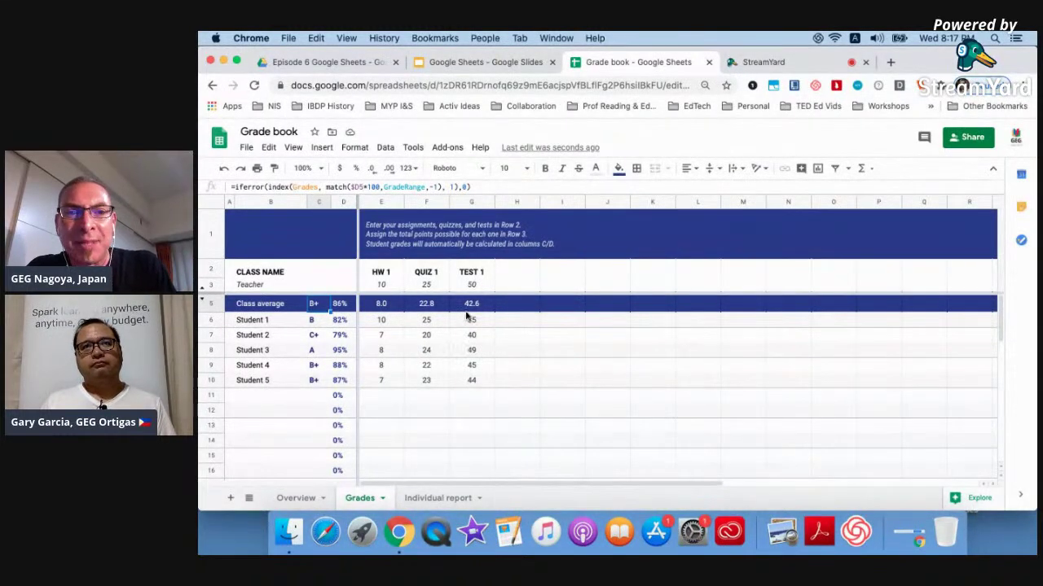
pyautogui.click(506, 277)
pyautogui.press('Return')
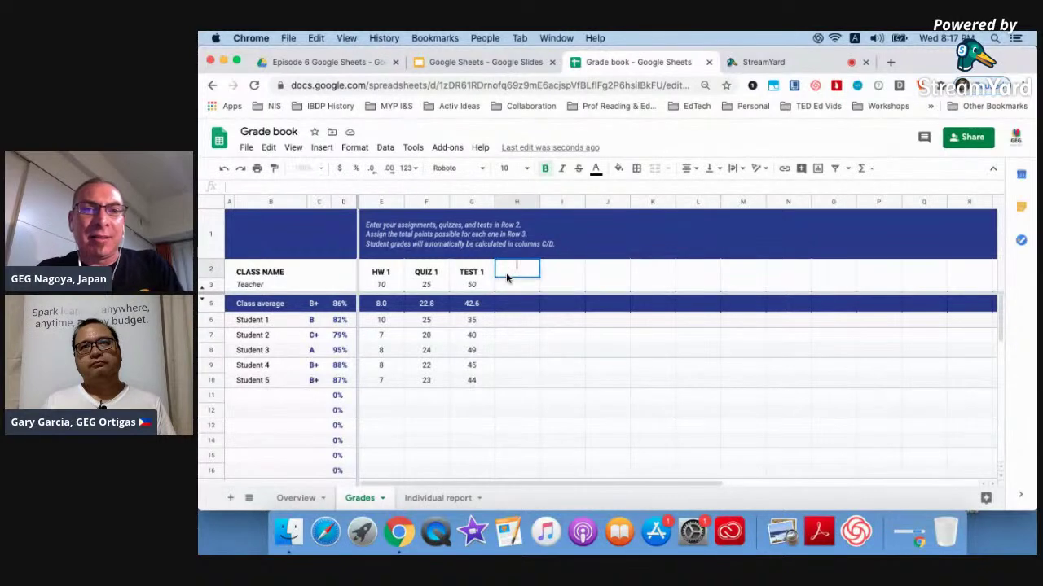
pyautogui.write('HW')
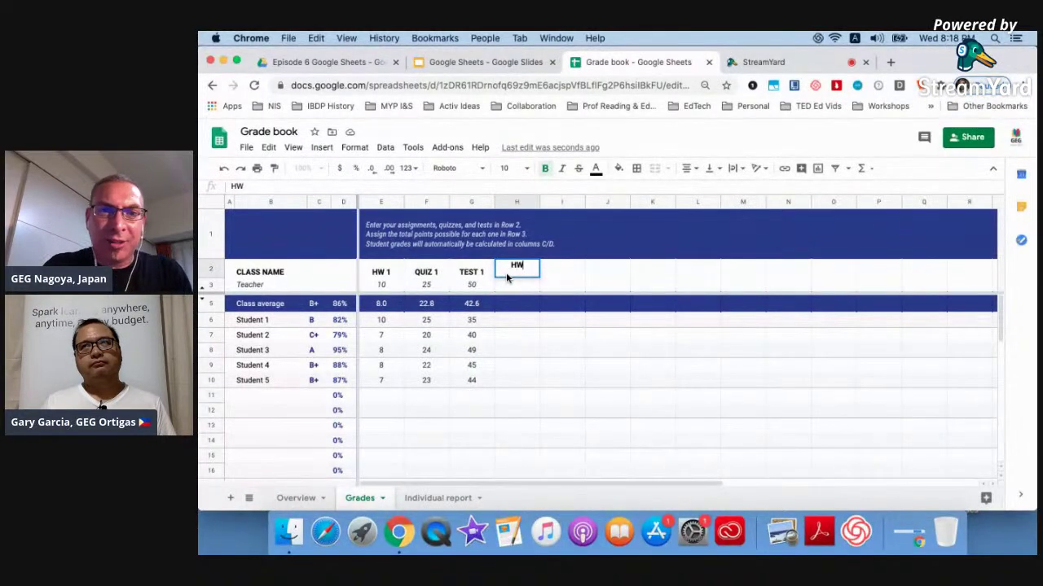
pyautogui.click(505, 289)
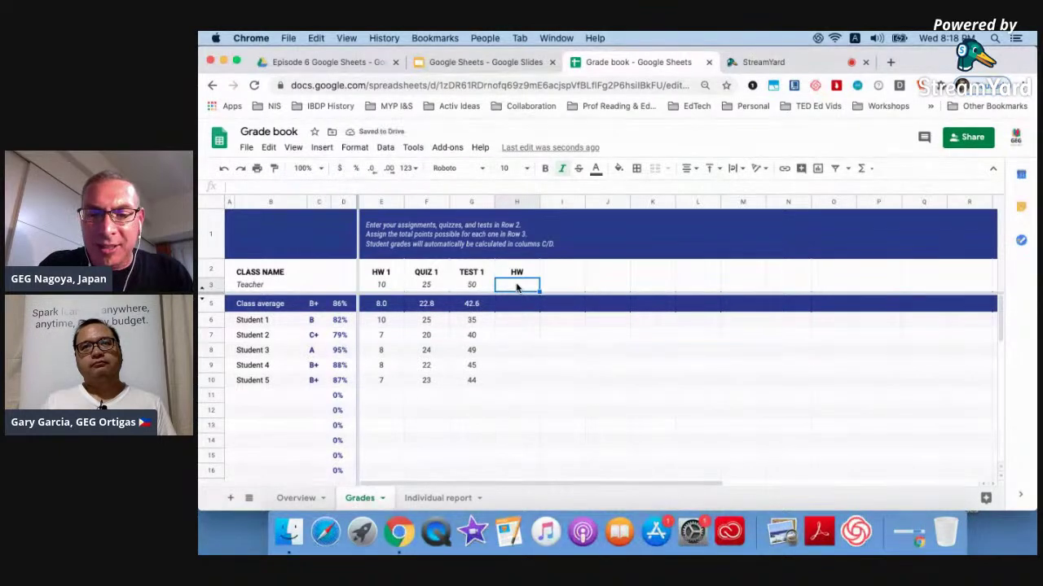
pyautogui.write('10')
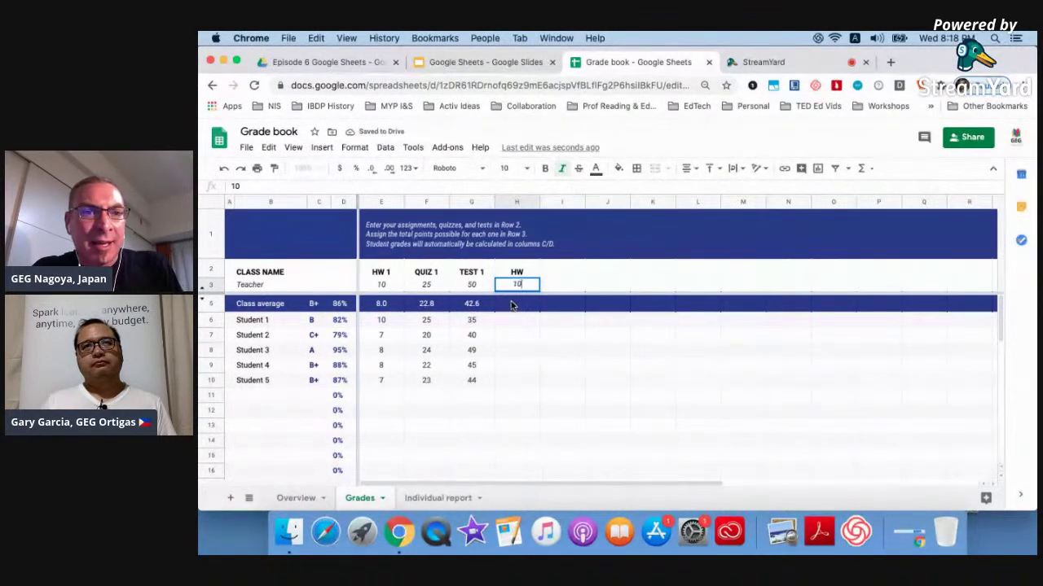
pyautogui.click(512, 324)
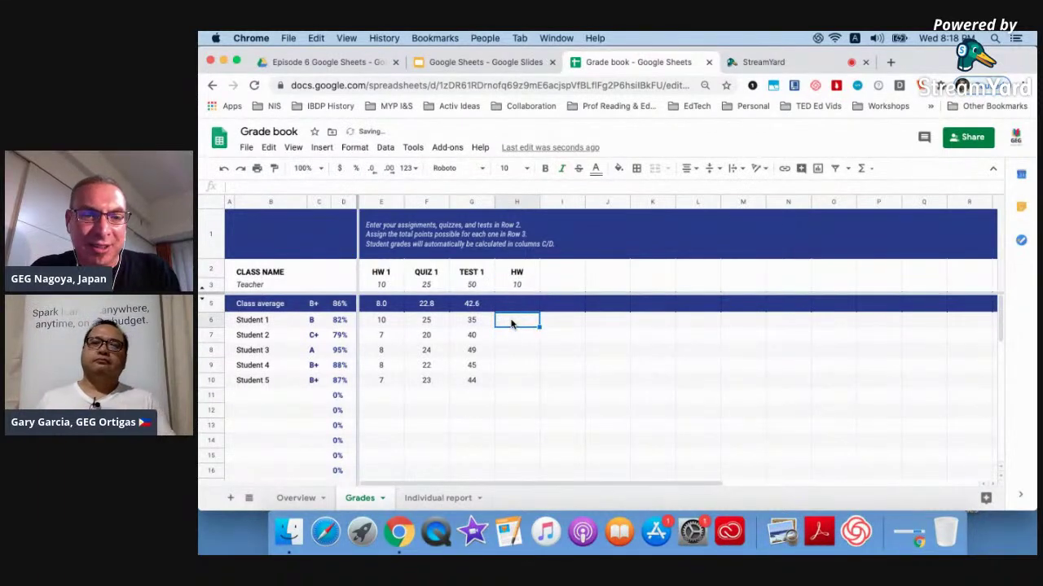
# Enter HW scores 9, 7, 5, 6 and 8 for the five students in H6:H10.
pyautogui.write('9')
pyautogui.press('Return')
pyautogui.write('7')
pyautogui.press('Return')
pyautogui.write('5')
pyautogui.press('Return')
pyautogui.write('6')
pyautogui.press('Return')
pyautogui.write('8')
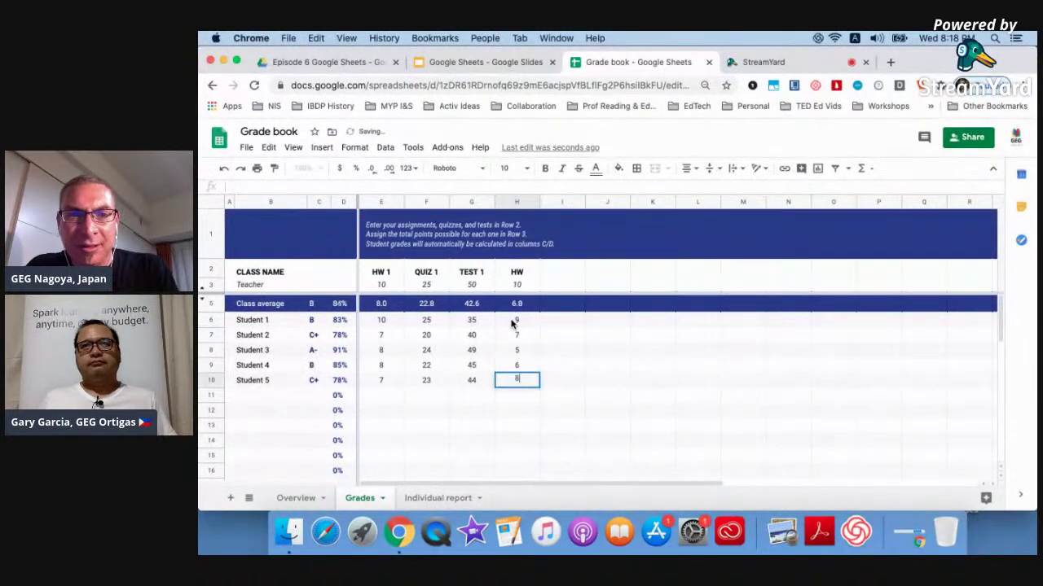
pyautogui.press('Return')
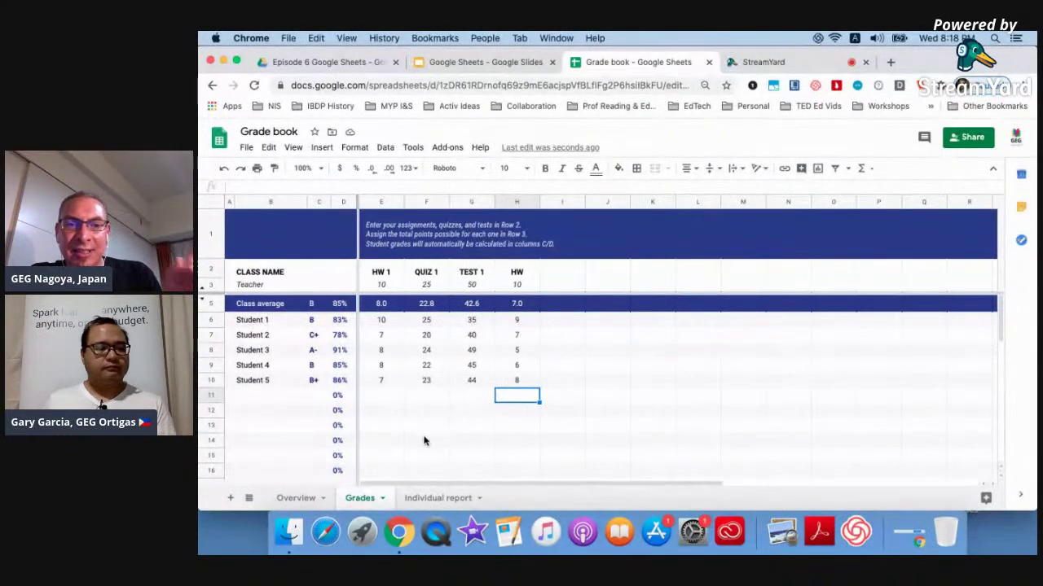
pyautogui.click(296, 499)
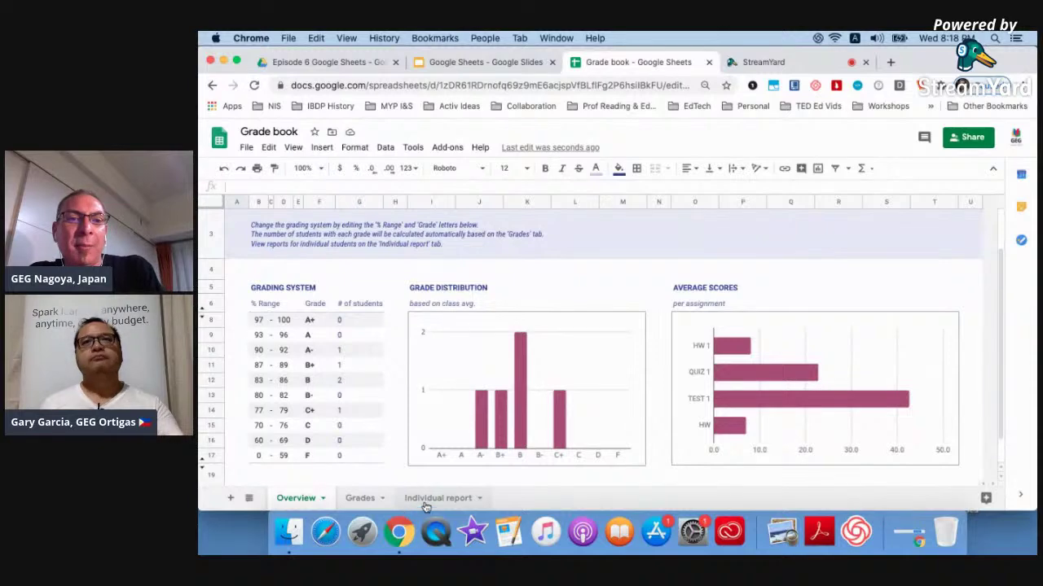
# Review the class-average formulas in C5, D5 and E5, then view Student 1's Individual report.
pyautogui.click(359, 498)
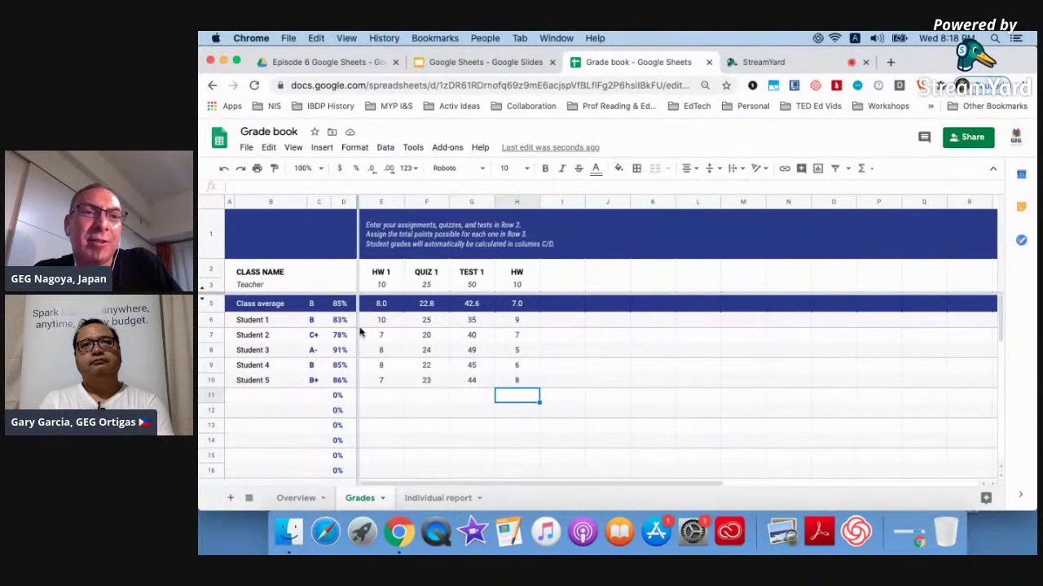
pyautogui.click(312, 305)
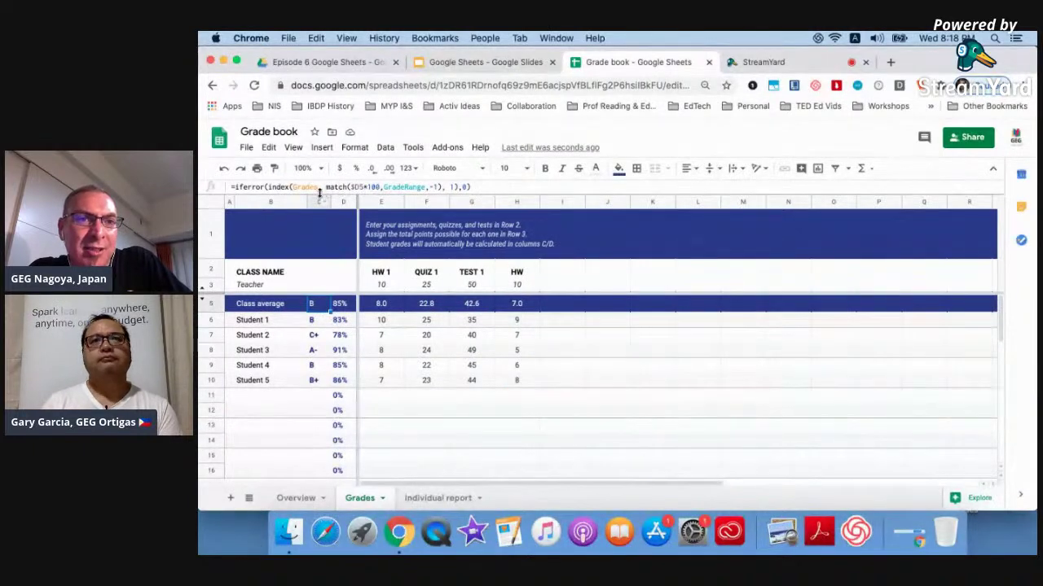
pyautogui.click(339, 305)
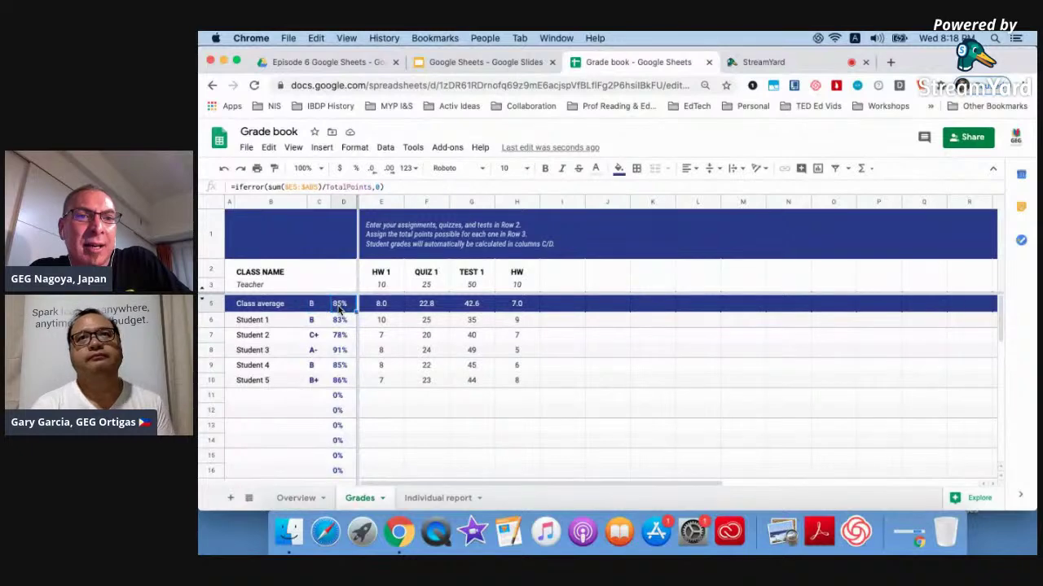
pyautogui.click(381, 306)
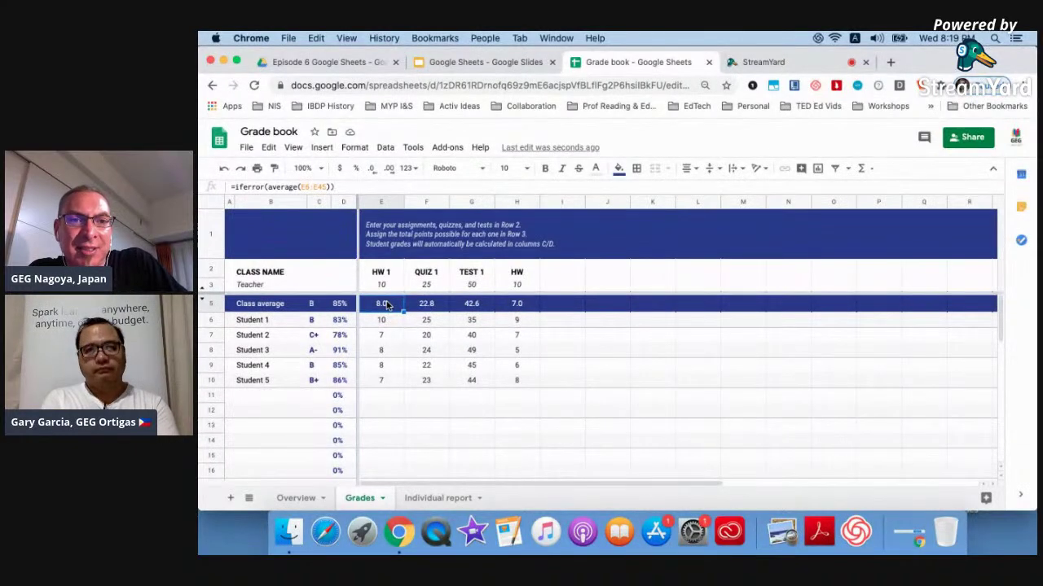
pyautogui.click(384, 287)
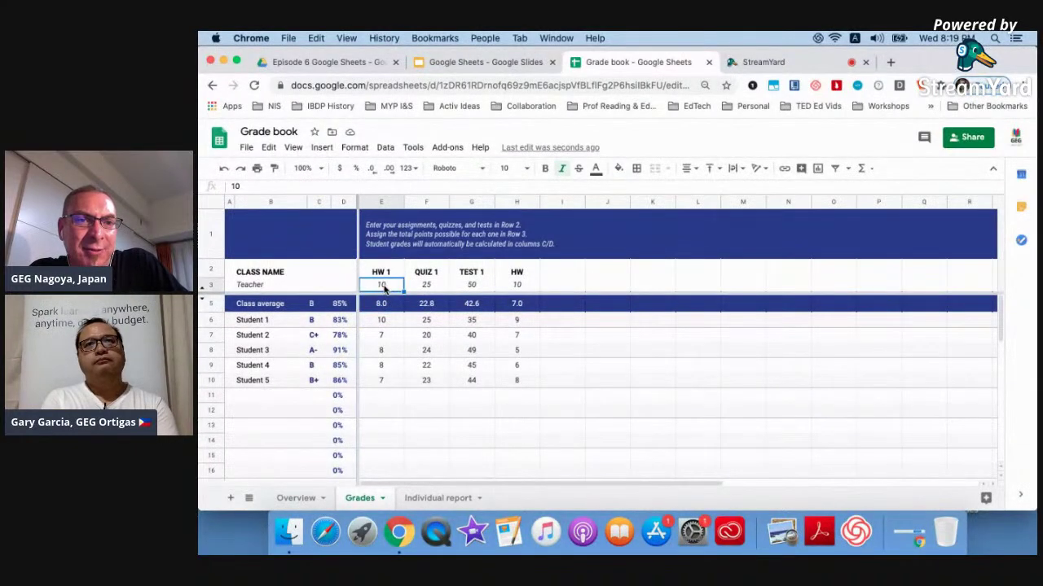
pyautogui.click(383, 276)
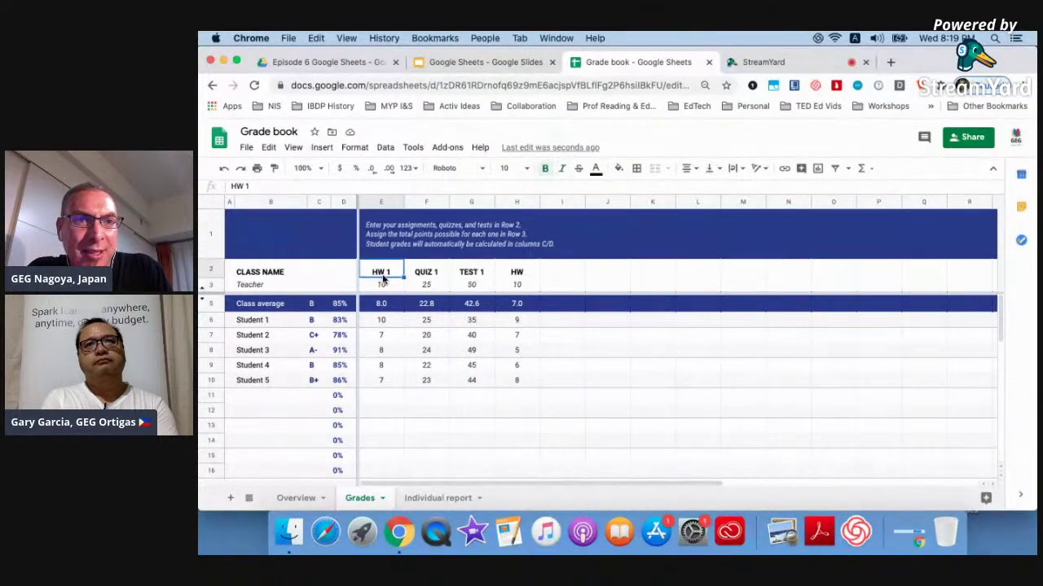
pyautogui.click(386, 324)
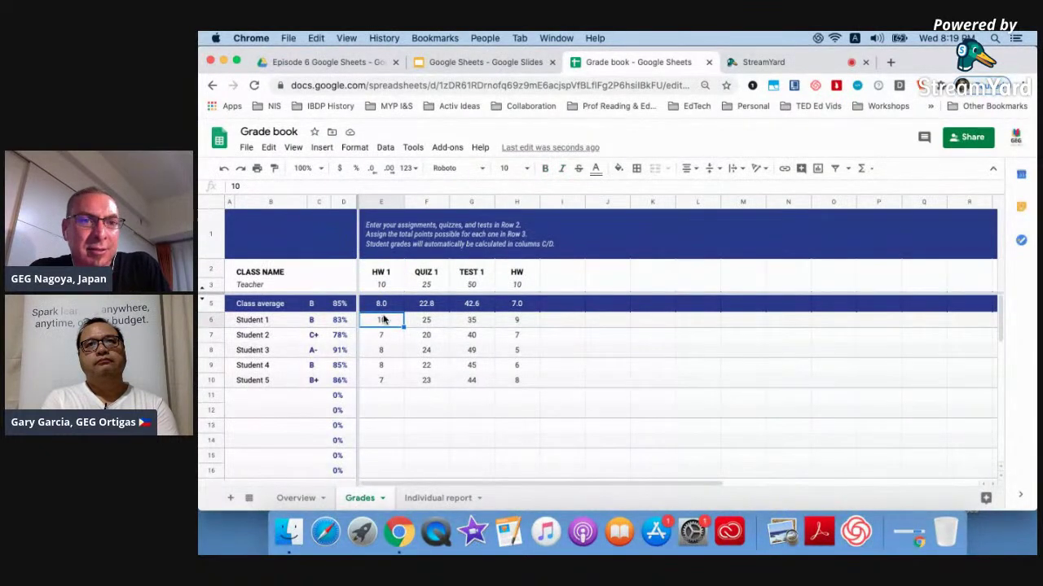
pyautogui.click(381, 303)
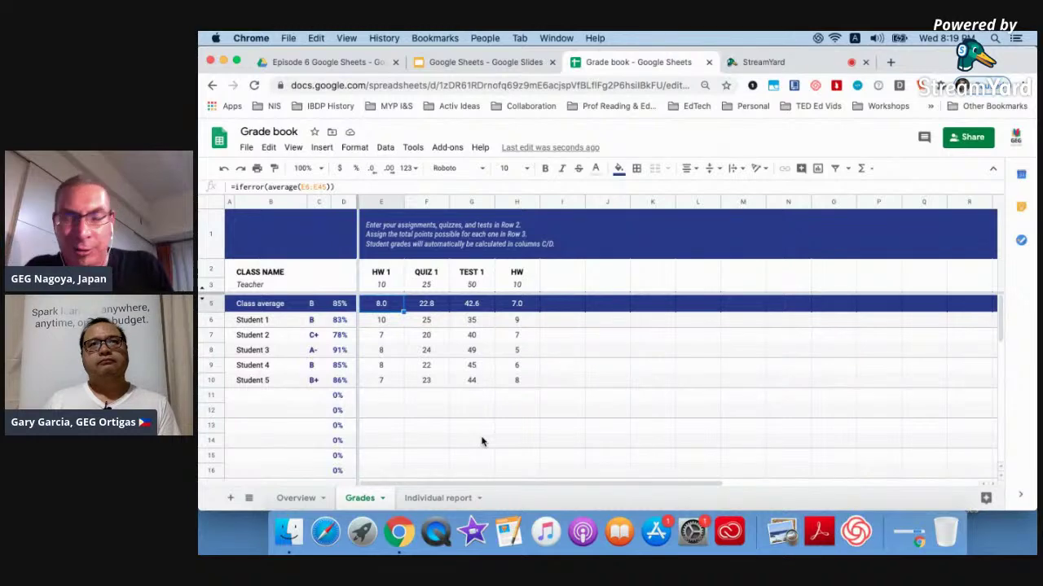
pyautogui.click(427, 498)
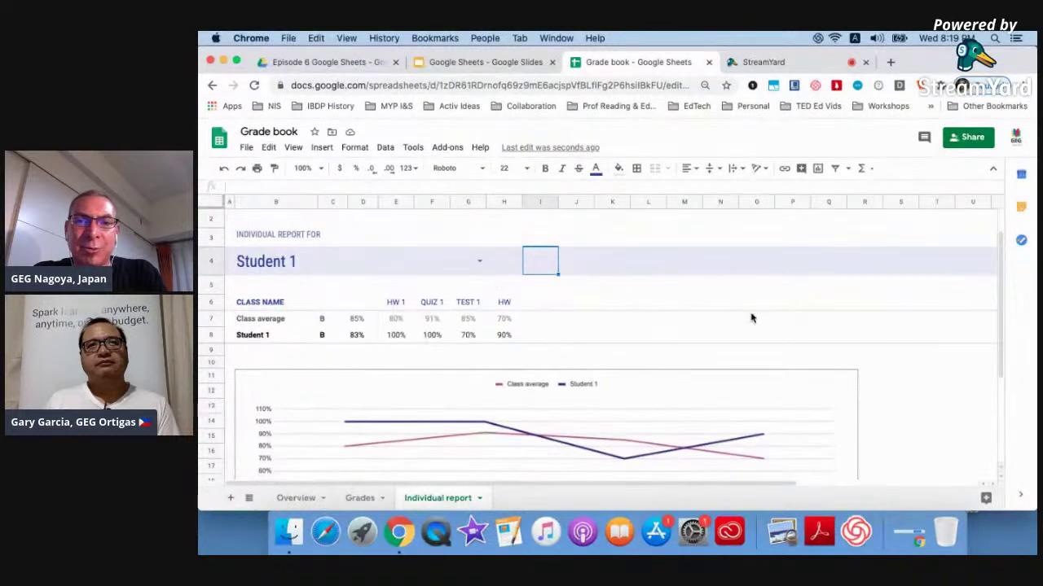
# Choose Student 2 in the B4 dropdown so the report shows C+ at 78%.
pyautogui.scroll(-2, 751, 318)
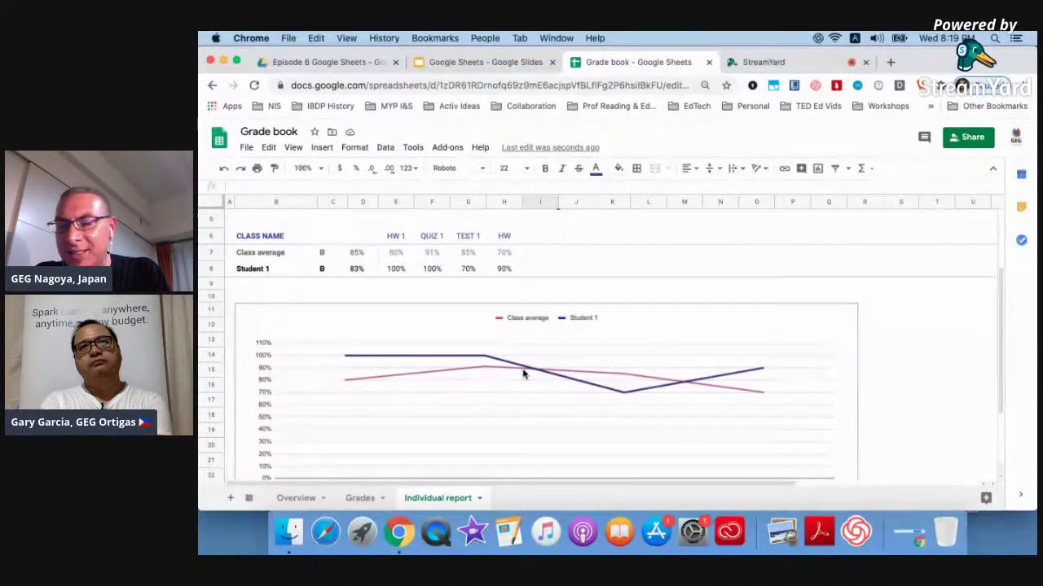
pyautogui.scroll(2, 416, 257)
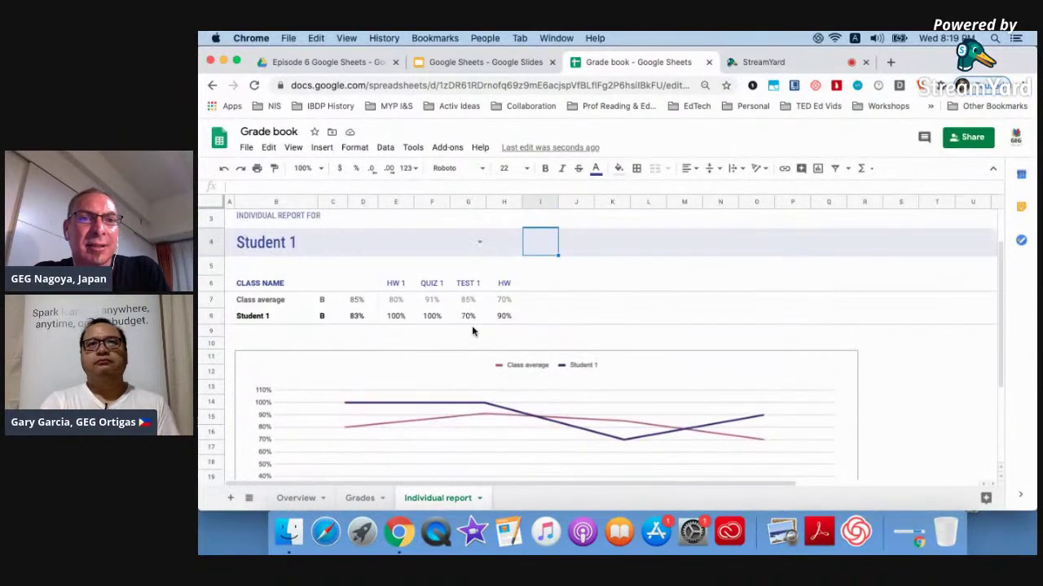
pyautogui.click(482, 243)
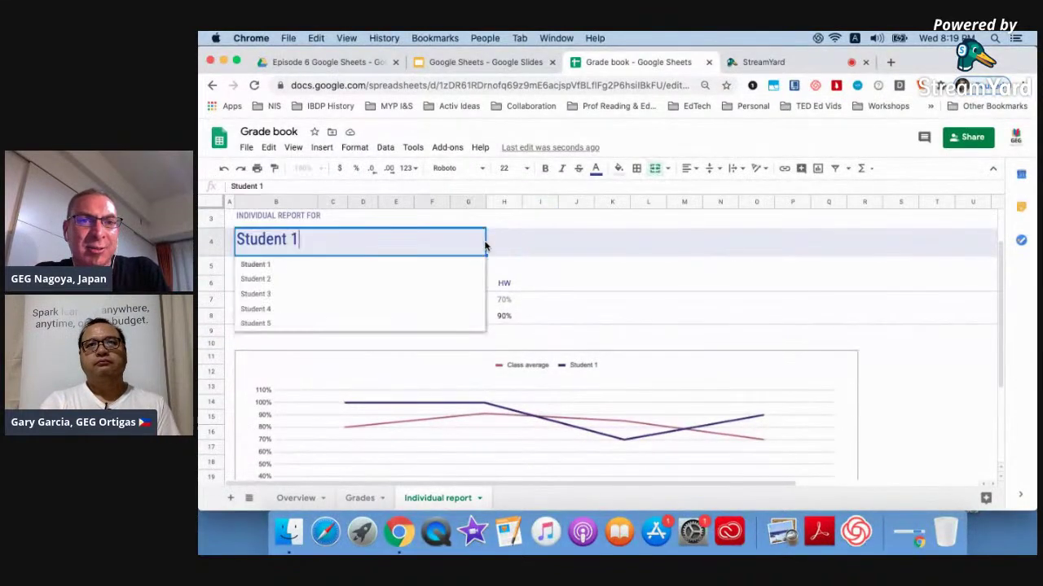
pyautogui.click(378, 284)
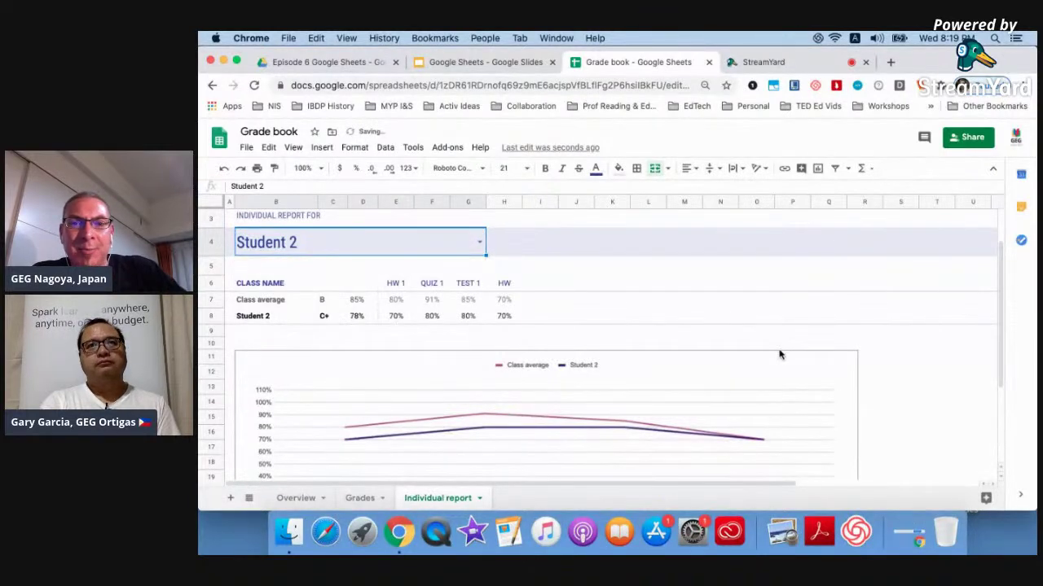
pyautogui.scroll(-3, 779, 355)
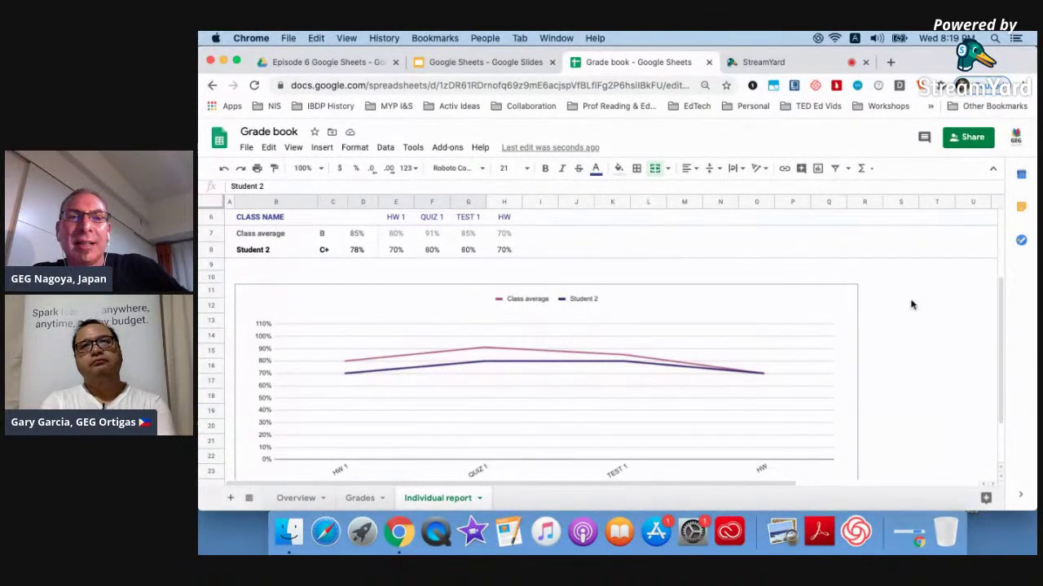
pyautogui.scroll(3, 912, 304)
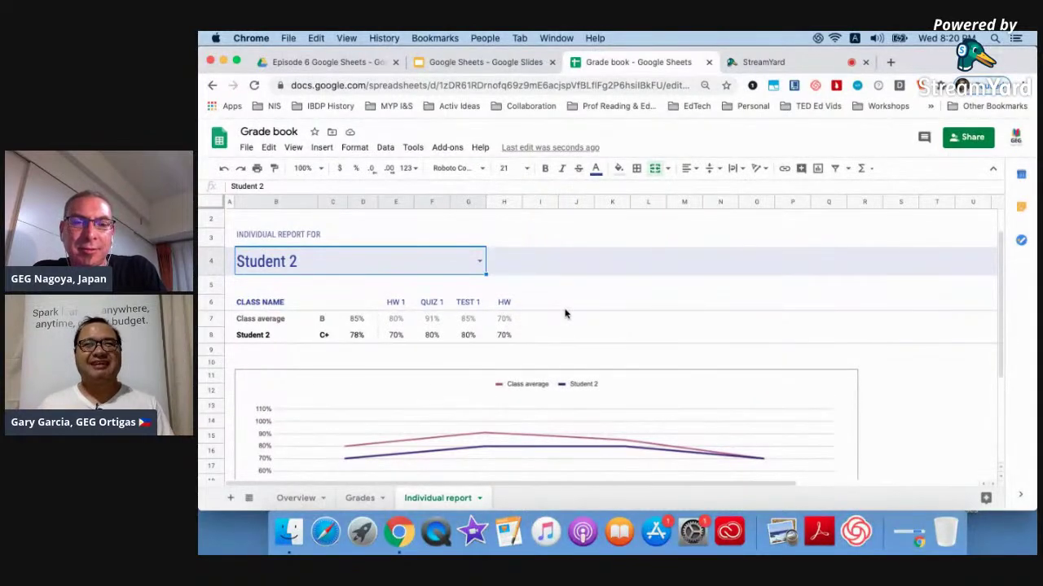
# Scroll through the Overview sheet's grade charts, then close the Grade book tab.
pyautogui.click(296, 497)
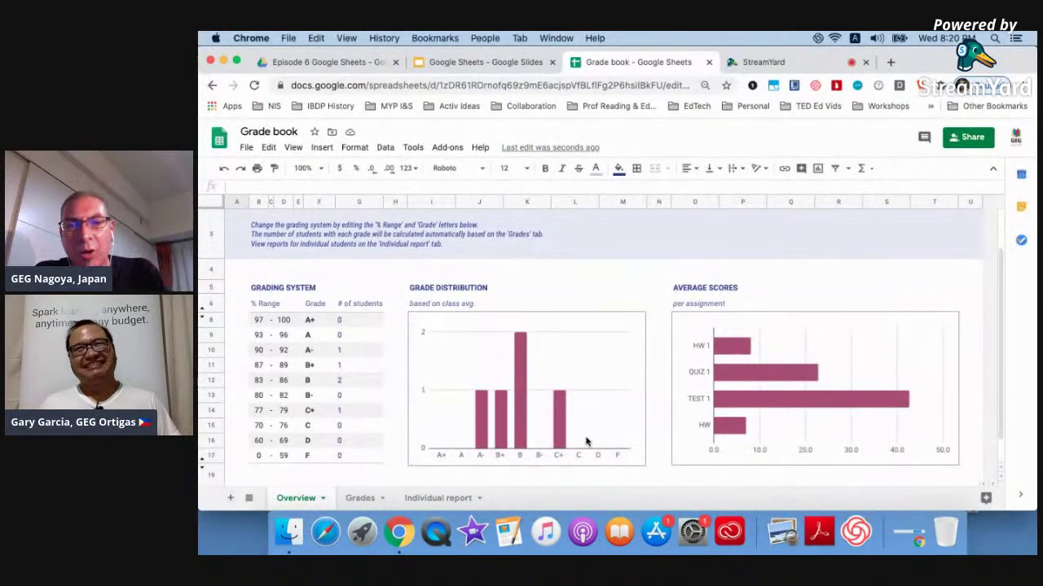
pyautogui.scroll(-1, 775, 368)
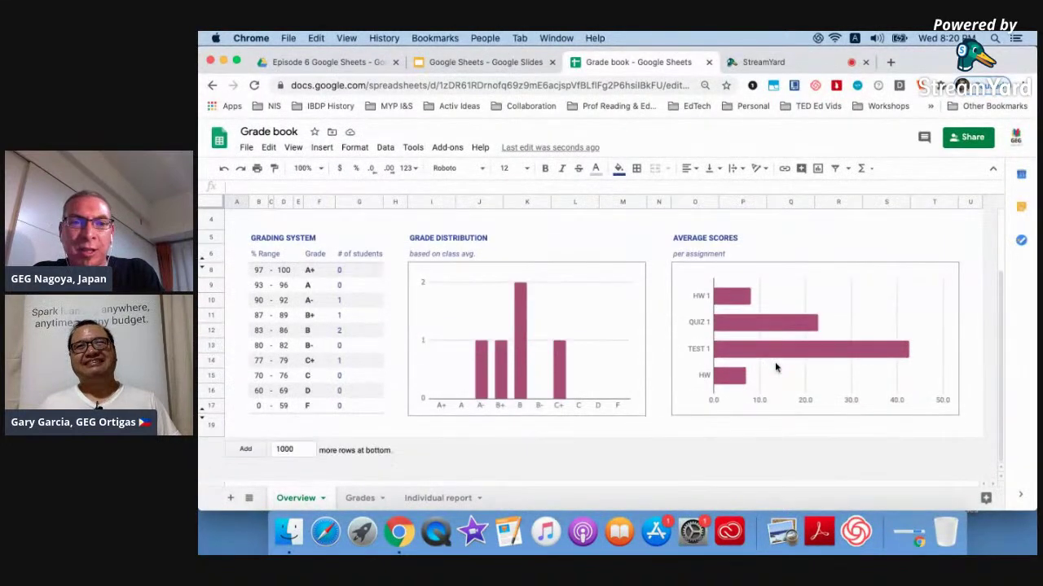
pyautogui.scroll(3, 775, 368)
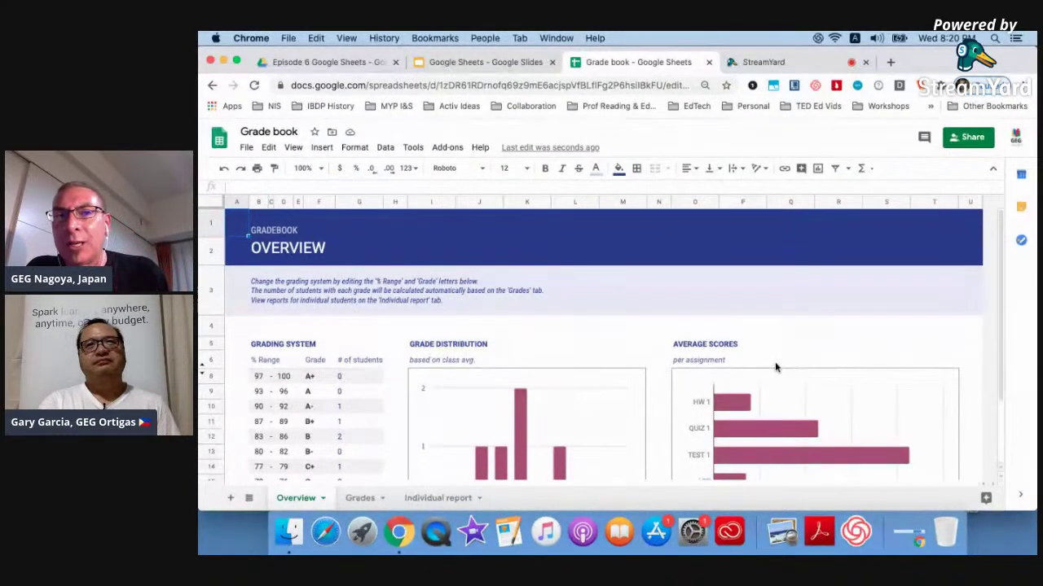
pyautogui.click(709, 62)
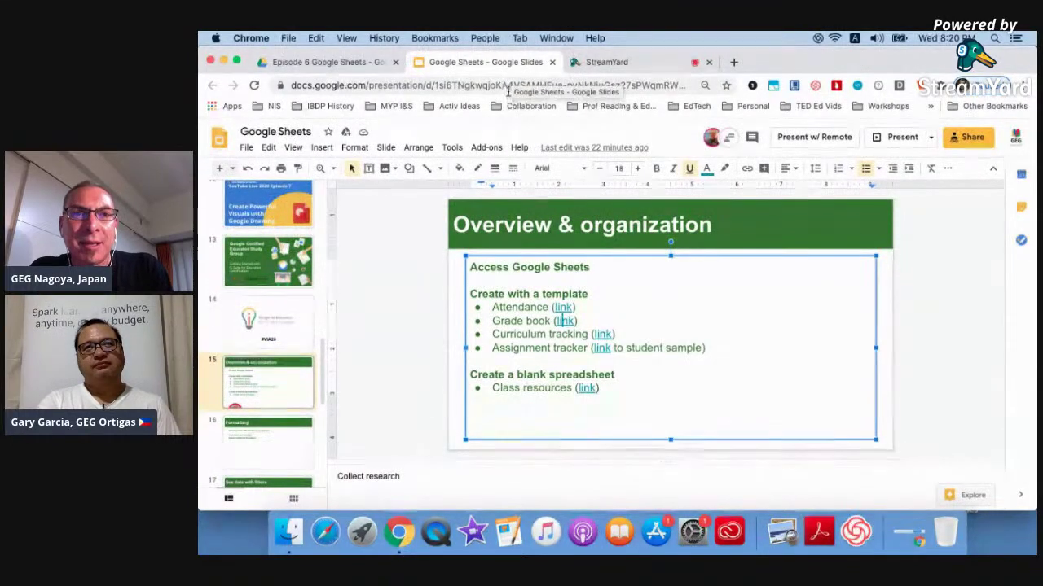
# Copy the Slides web address and post it as a StreamYard chat comment.
pyautogui.click(510, 85)
pyautogui.click(642, 63)
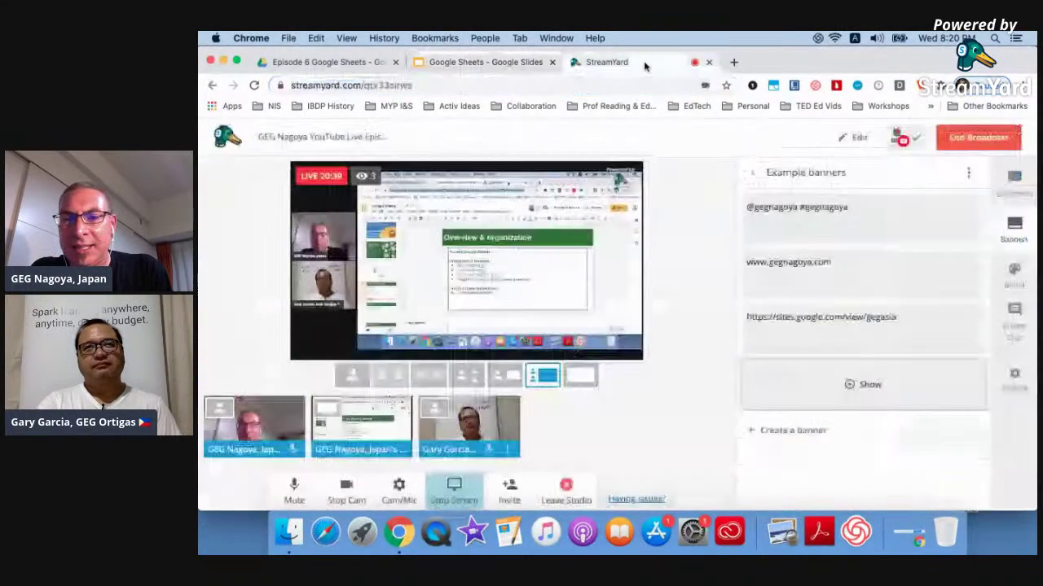
pyautogui.click(1014, 183)
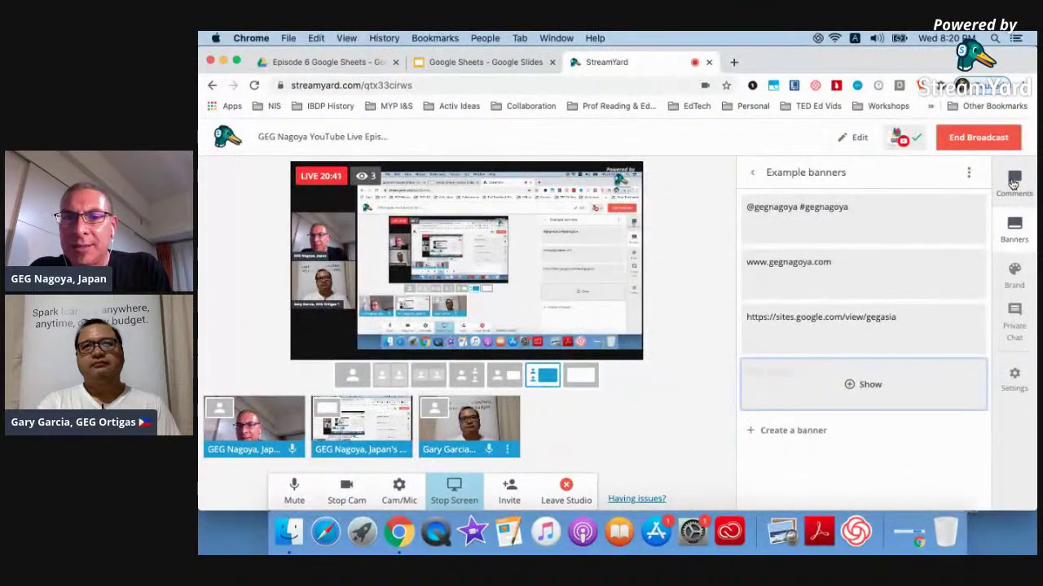
pyautogui.click(833, 462)
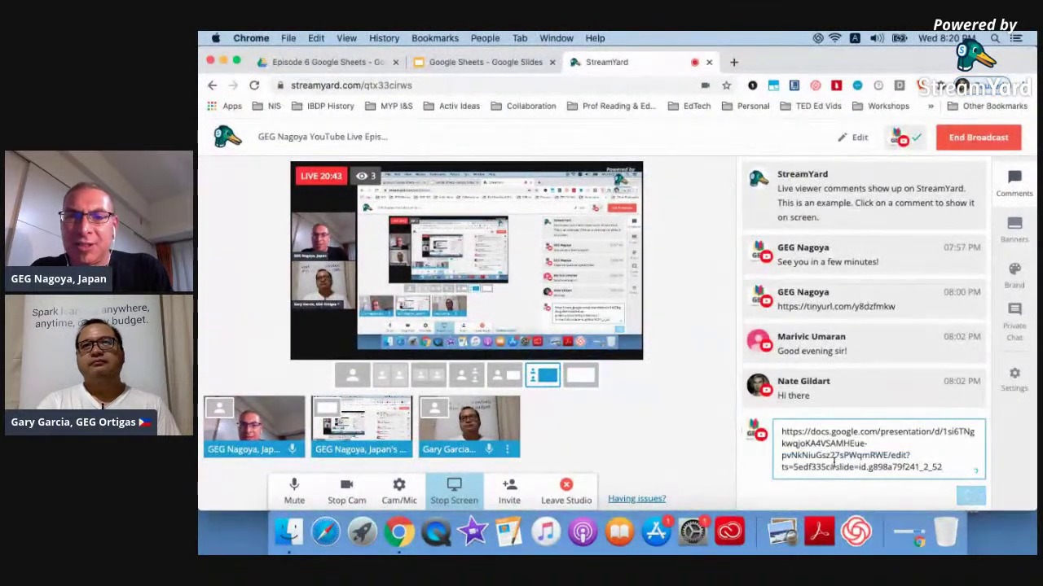
pyautogui.press('Return')
pyautogui.click(476, 68)
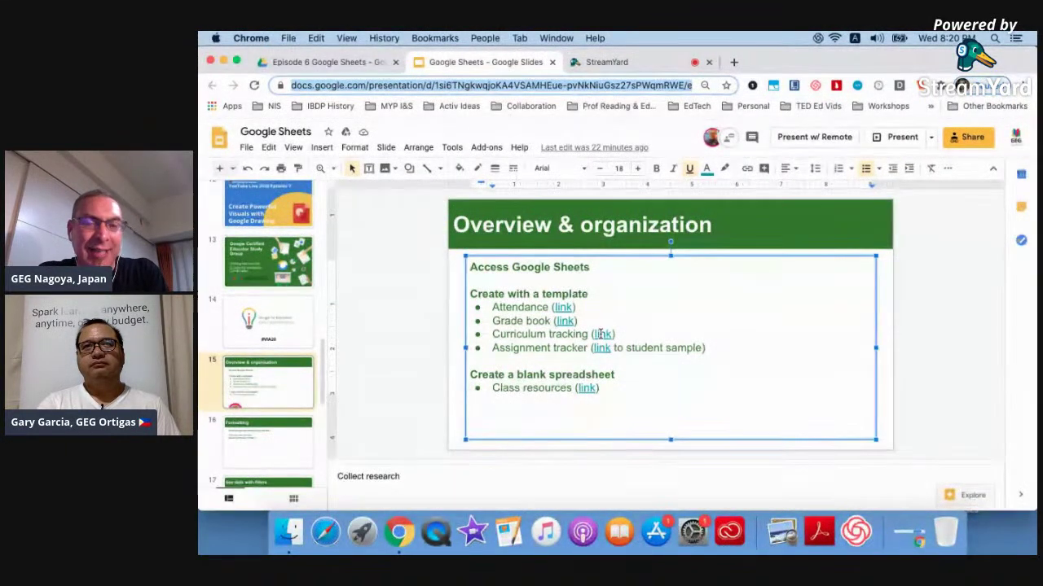
# Open the Curriculum Tracking spreadsheet from the slide's Curriculum tracking link chip.
pyautogui.click(600, 333)
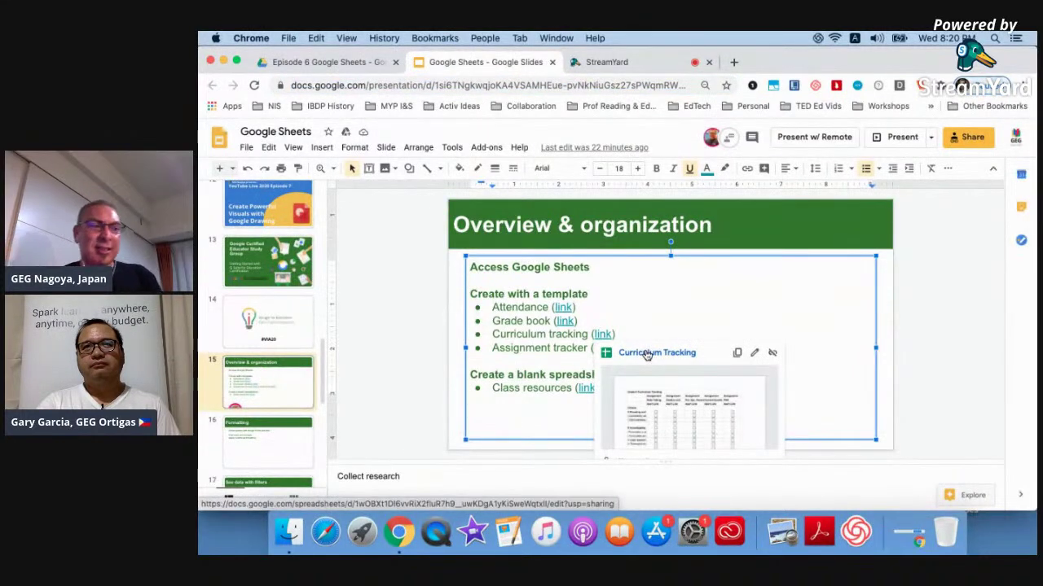
pyautogui.click(646, 353)
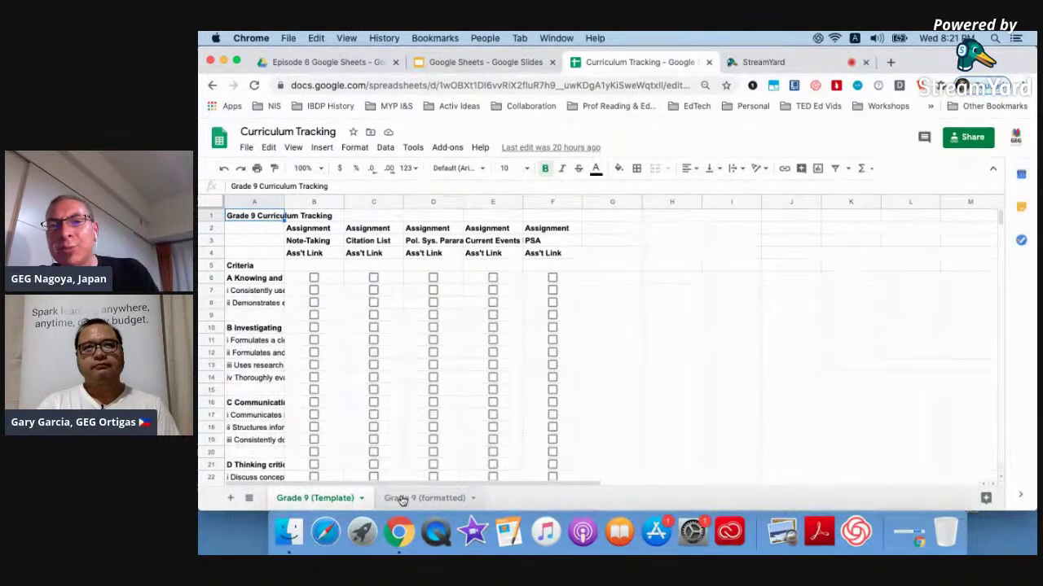
pyautogui.click(402, 498)
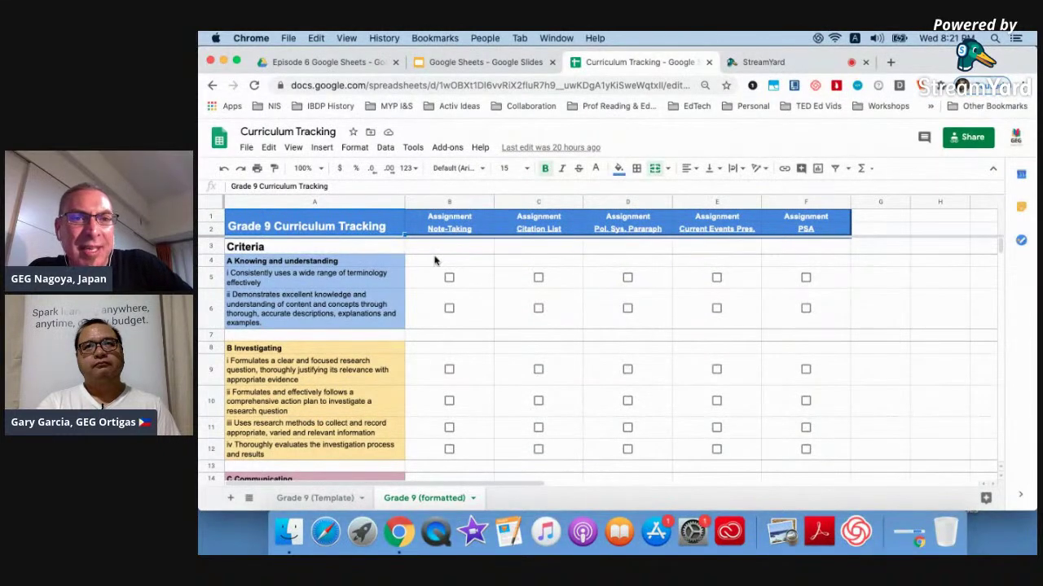
# Scroll through the Grade 9 (formatted) criteria and preview the Note-Taking heading's Report link.
pyautogui.scroll(-5, 318, 392)
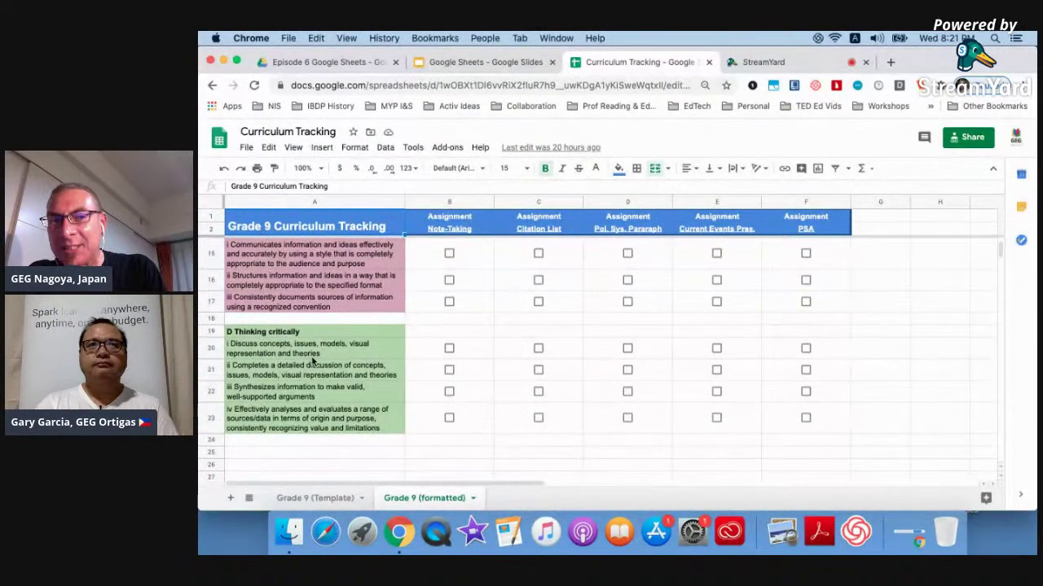
pyautogui.scroll(5, 312, 360)
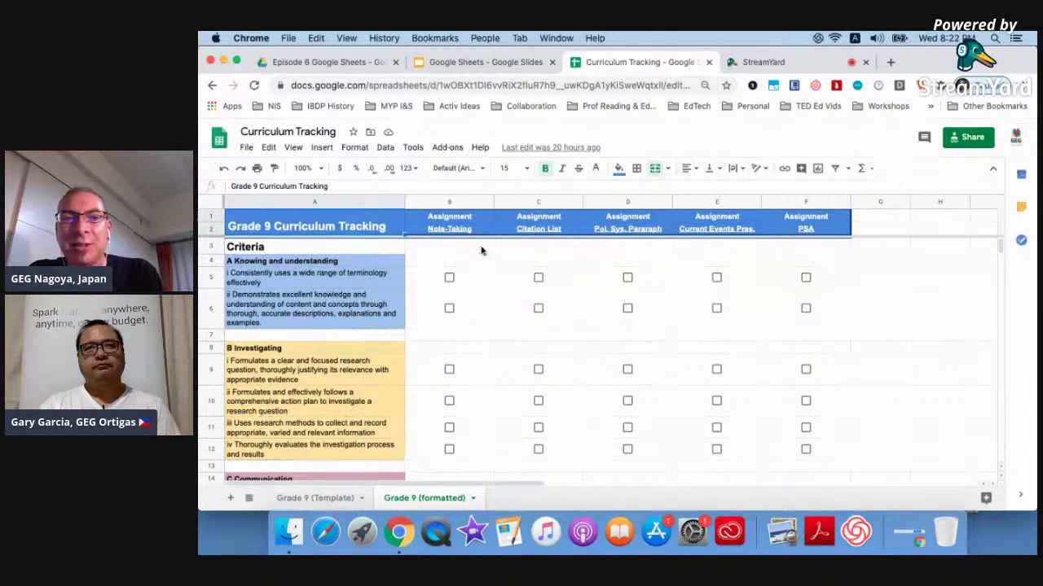
pyautogui.moveTo(449, 232)
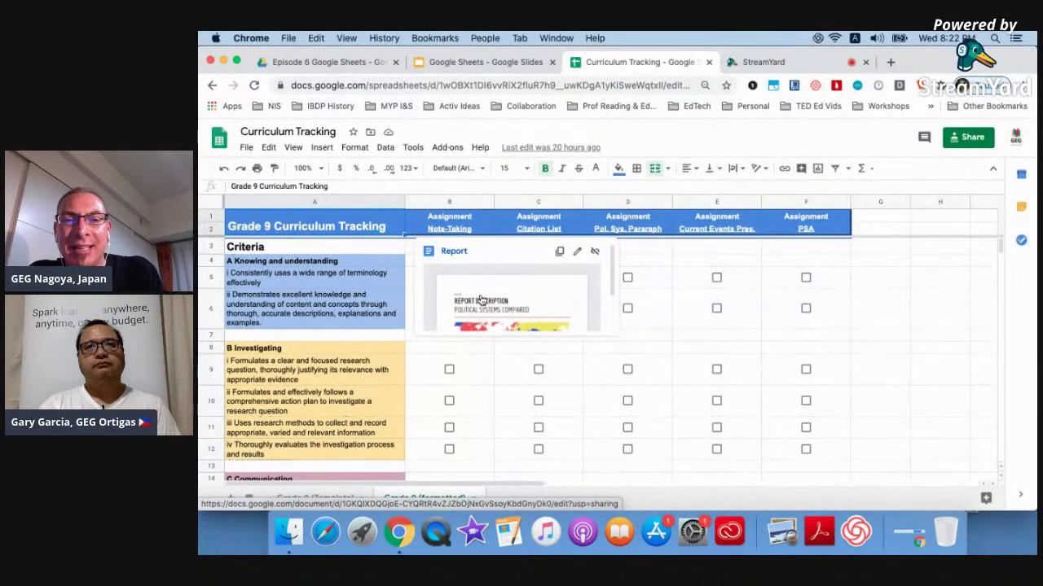
# Read through the Report doc's Introduction, What to do, Assessment Criteria and Resources sections.
pyautogui.click(480, 300)
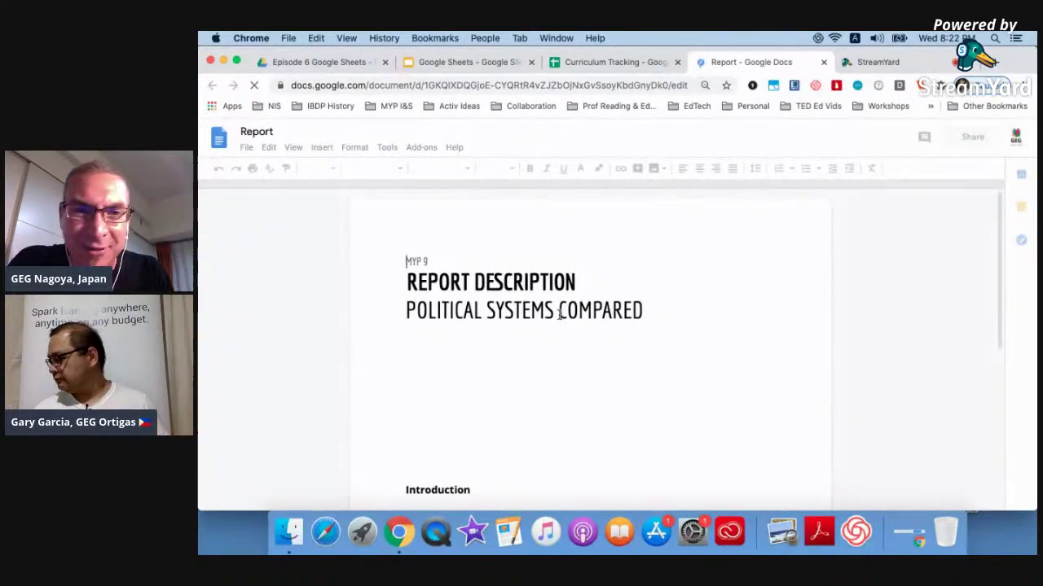
pyautogui.scroll(-2, 560, 315)
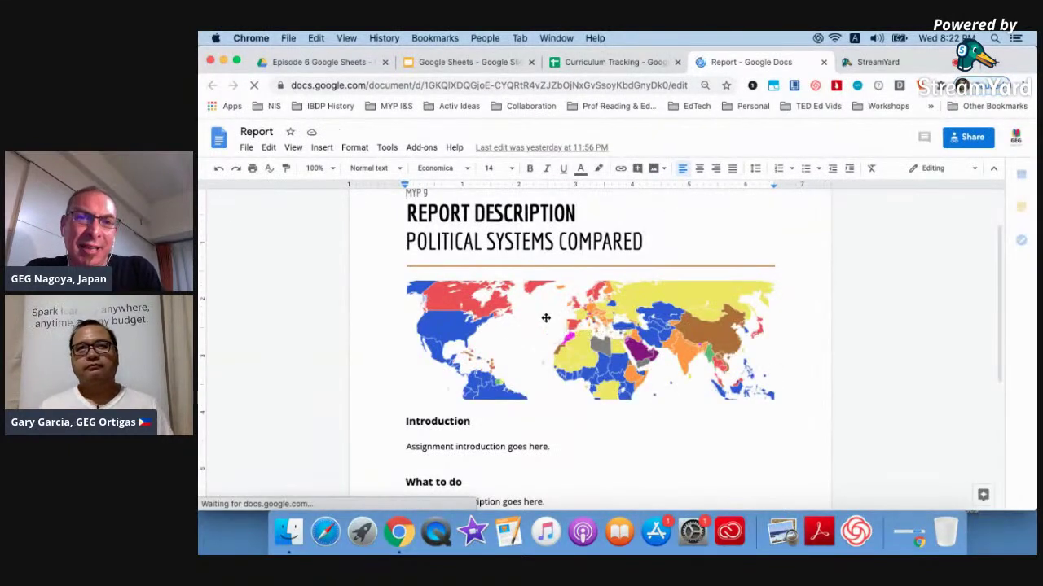
pyautogui.scroll(-3, 656, 366)
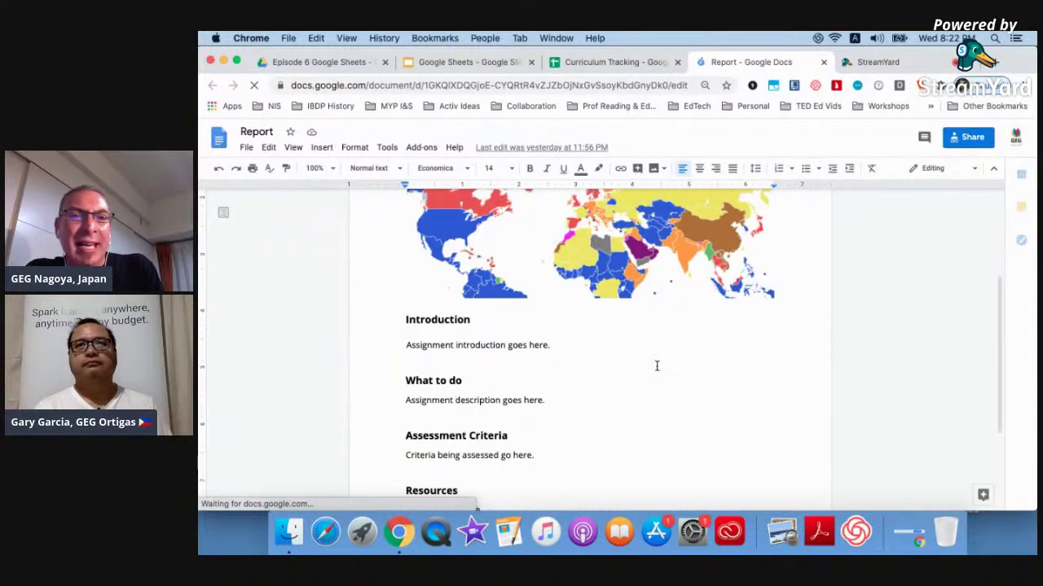
pyautogui.scroll(-2, 656, 366)
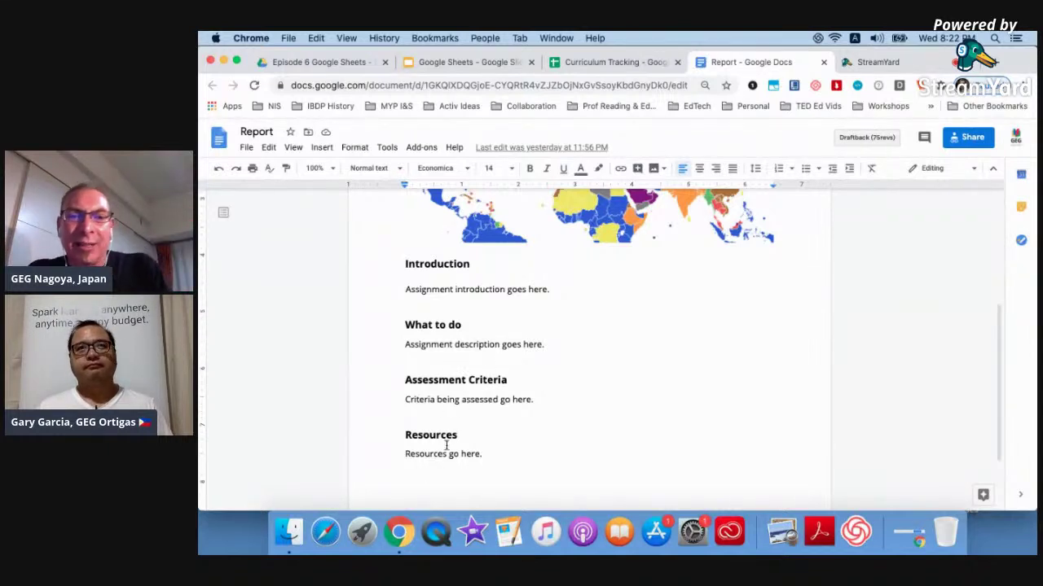
pyautogui.click(647, 62)
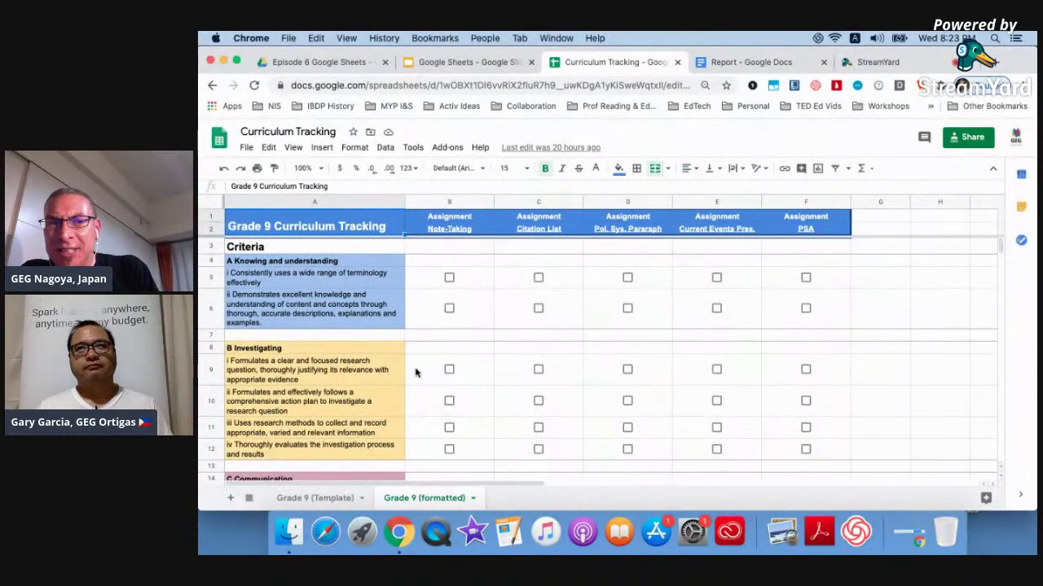
# Tick the checkboxes in B5, C6, C10, D16, E20 and F22 to shade them in criterion colours.
pyautogui.click(448, 278)
pyautogui.click(537, 309)
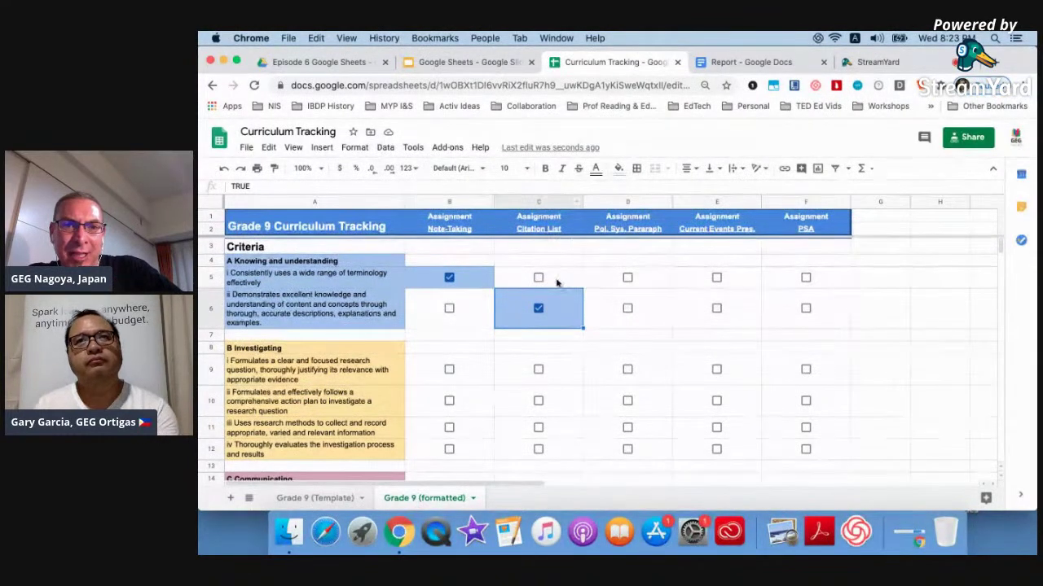
pyautogui.click(538, 400)
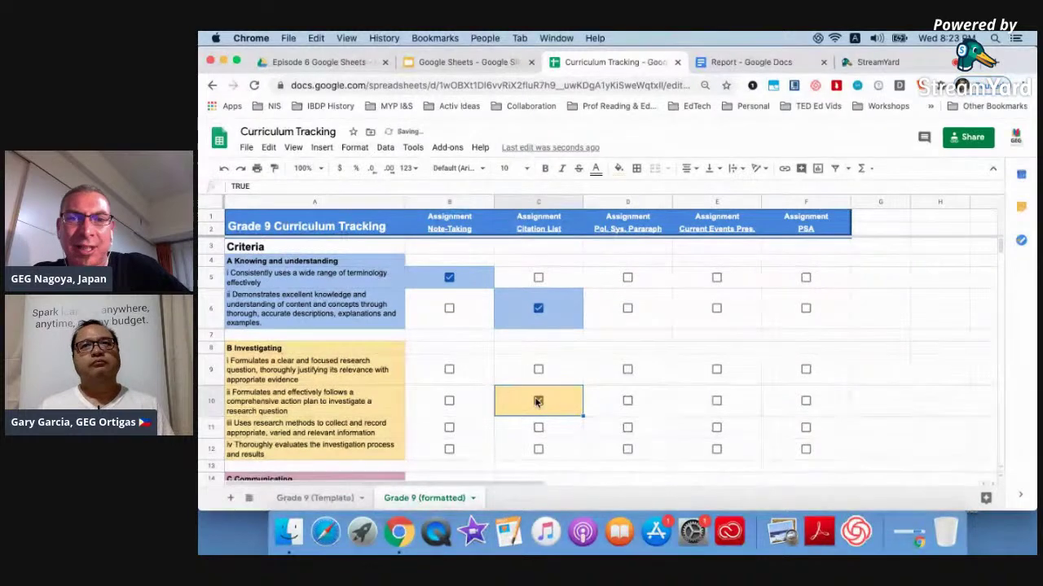
pyautogui.scroll(-1, 535, 401)
pyautogui.scroll(-3, 535, 400)
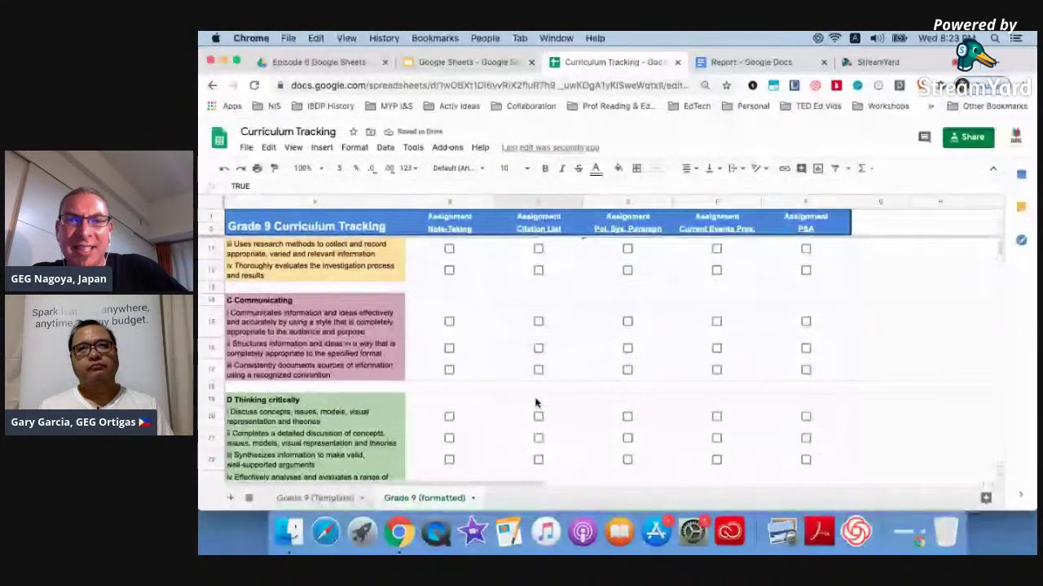
pyautogui.click(627, 348)
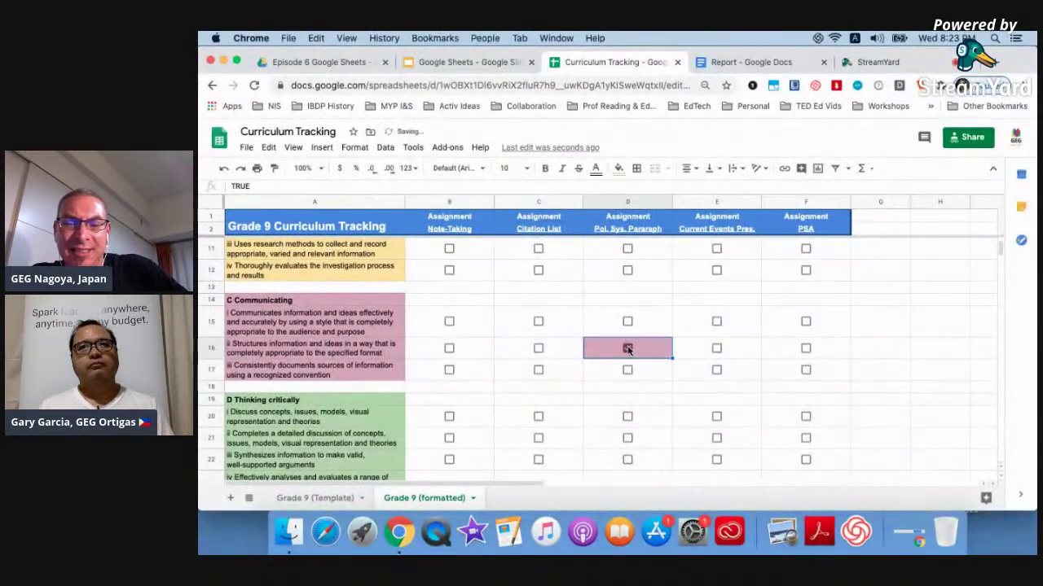
pyautogui.click(717, 417)
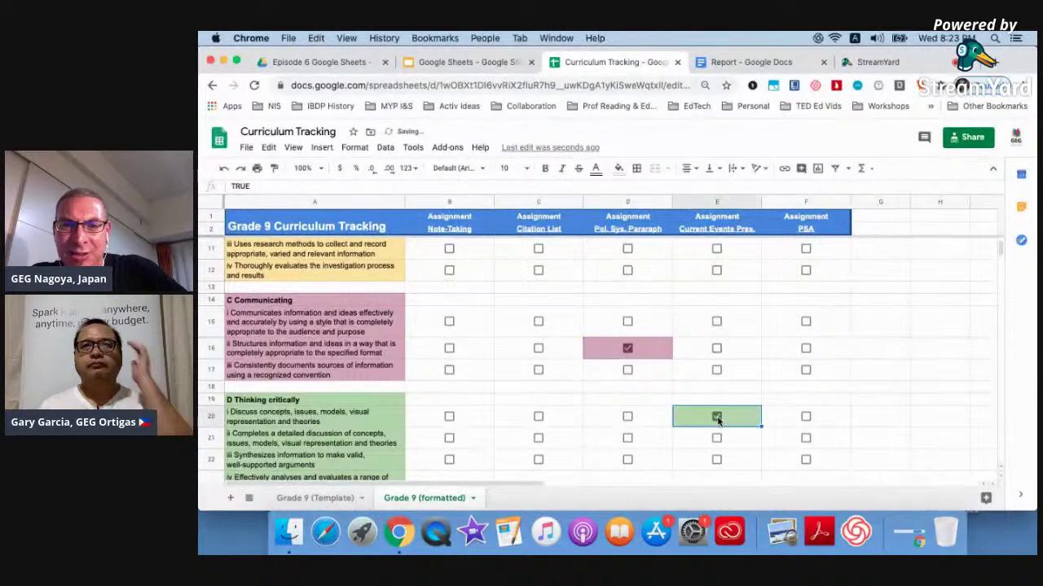
pyautogui.click(804, 459)
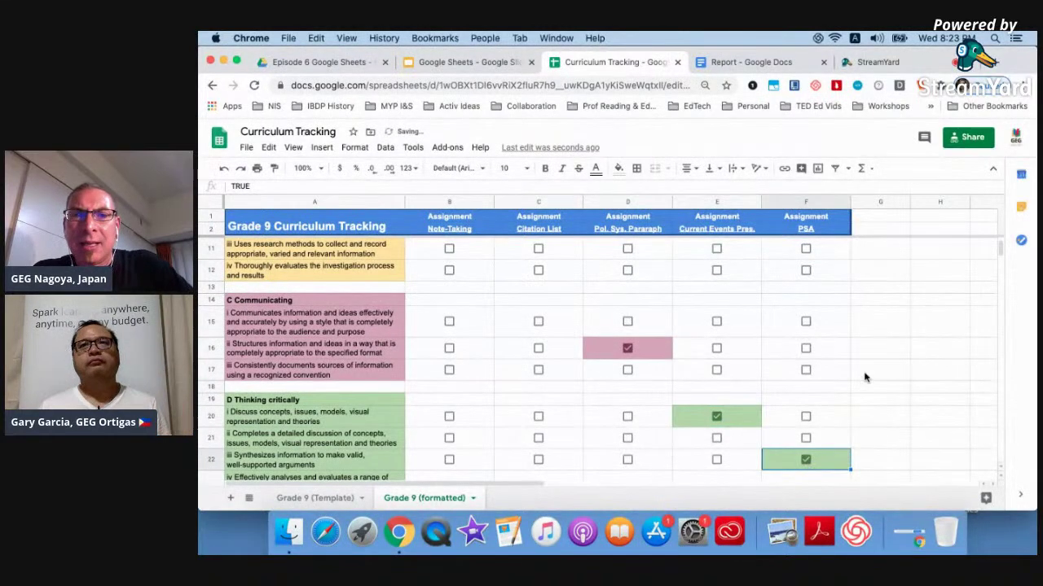
pyautogui.scroll(5, 865, 377)
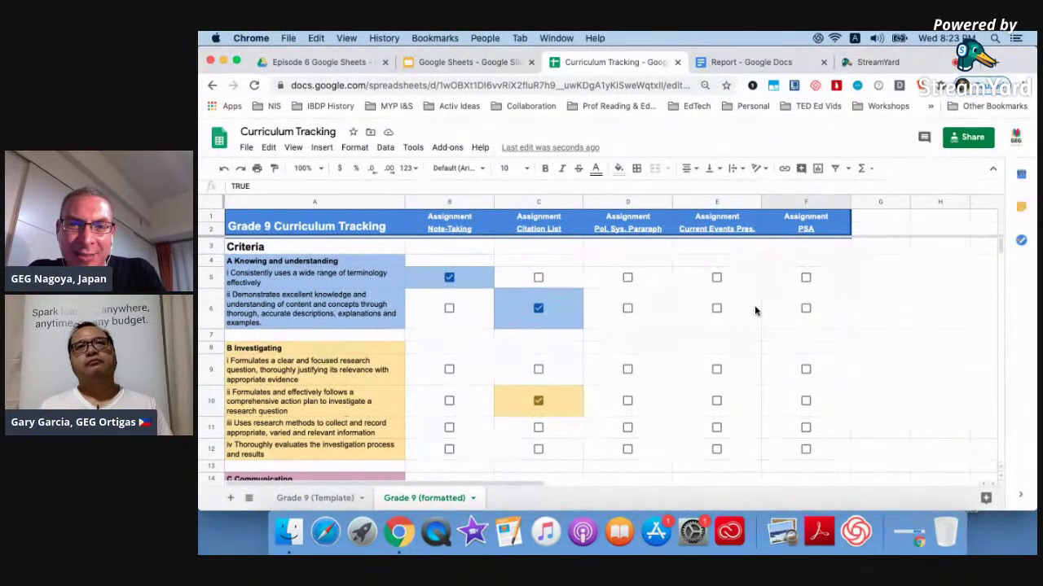
pyautogui.scroll(-2, 756, 309)
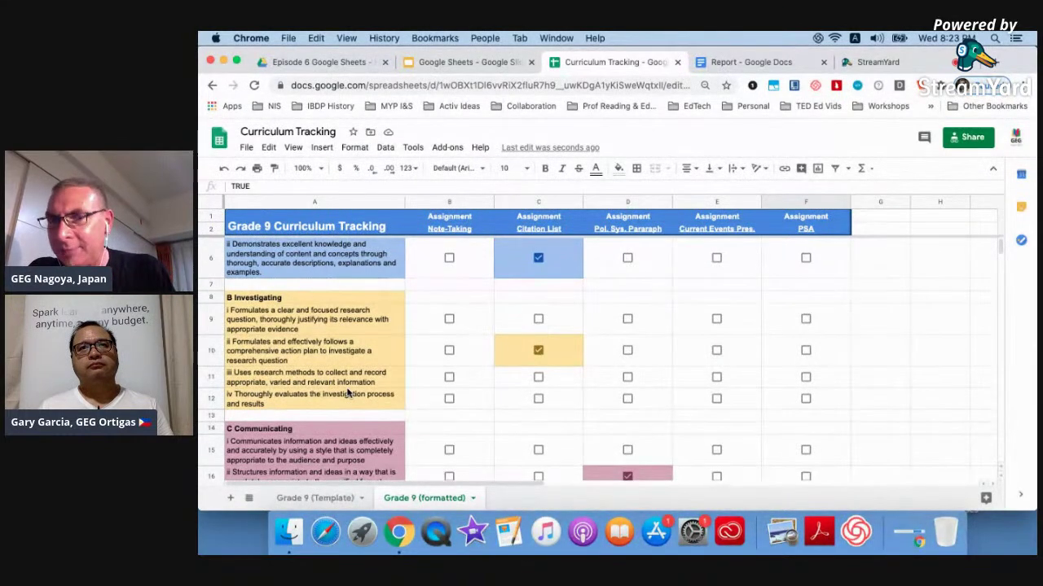
# On the Grade 9 (Template) sheet, resize columns A through F to 150 pixels.
pyautogui.click(294, 503)
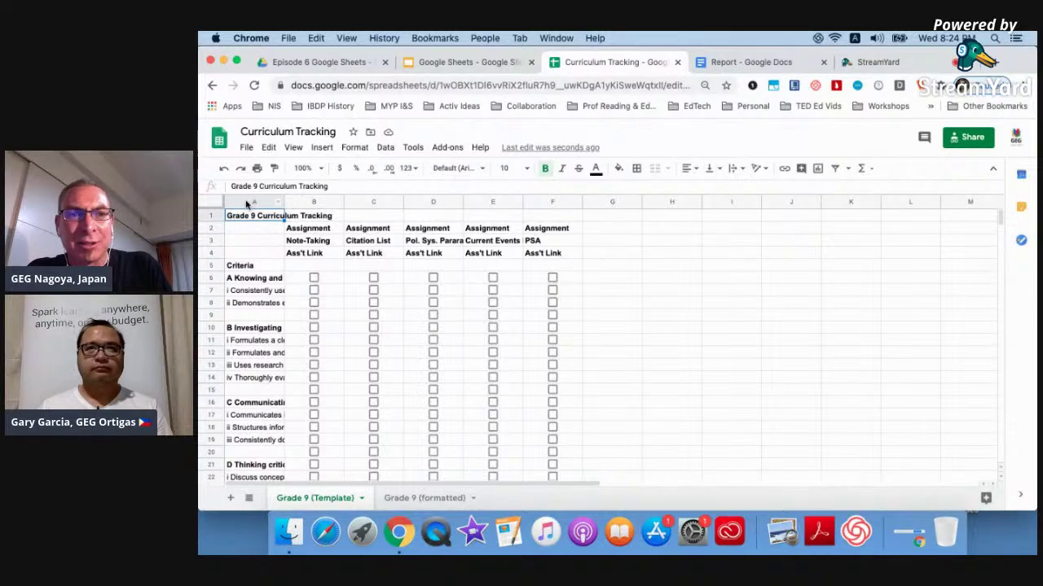
pyautogui.click(249, 203)
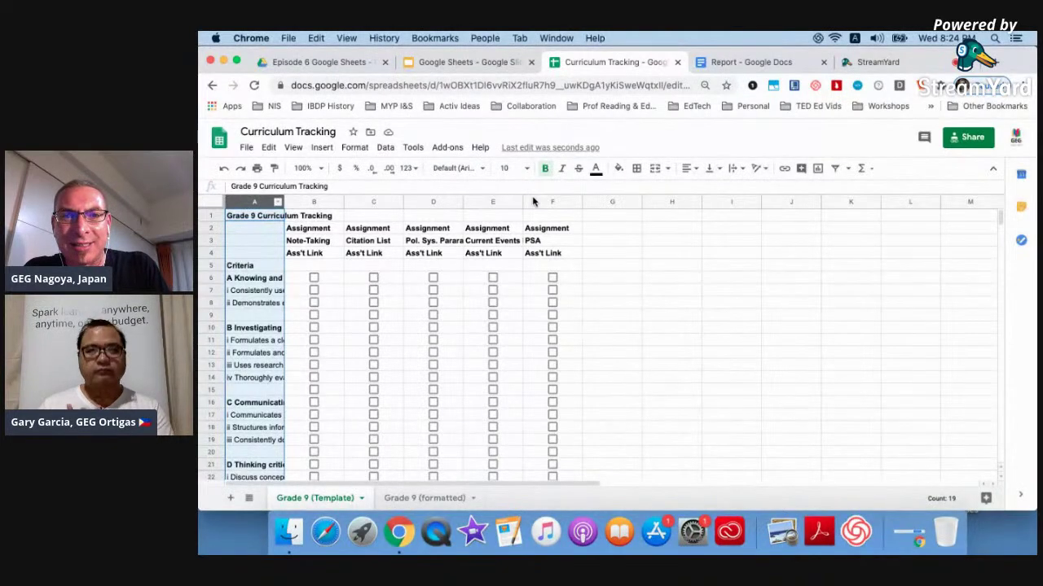
pyautogui.keyDown('shift'); pyautogui.click(532, 202); pyautogui.keyUp('shift')
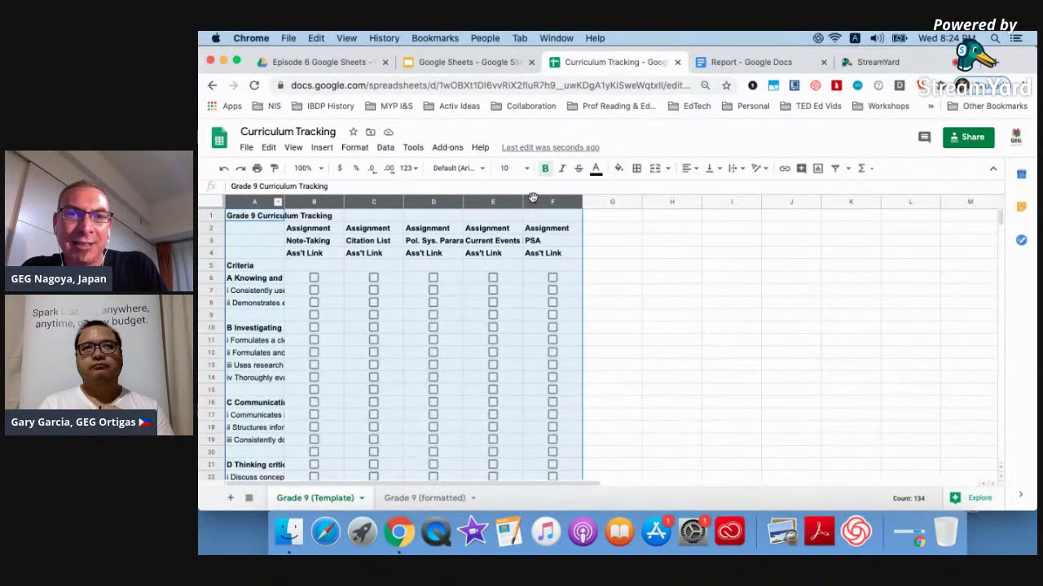
pyautogui.rightClick(533, 199)
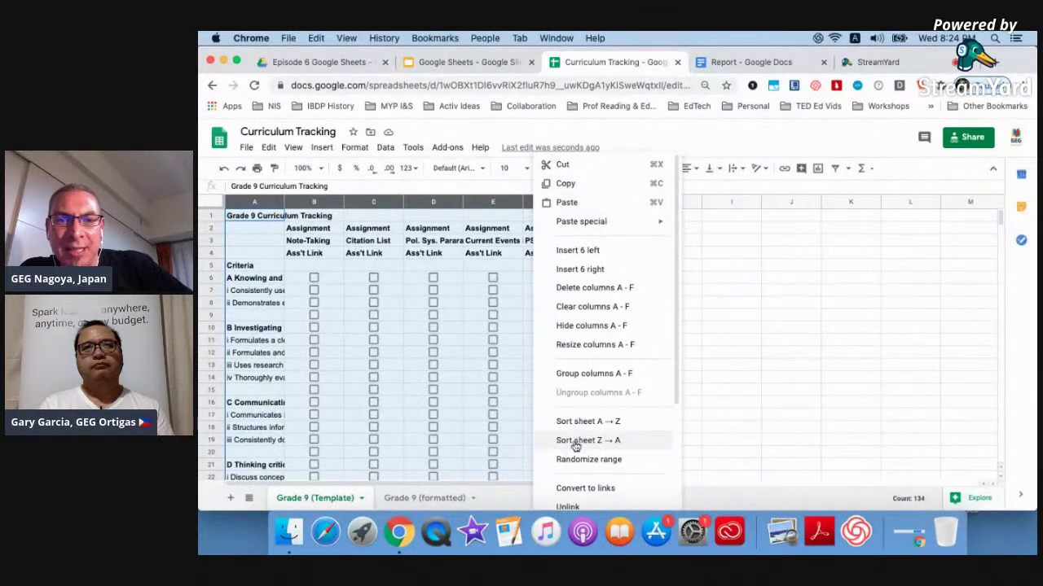
pyautogui.scroll(-3, 575, 461)
pyautogui.scroll(2, 575, 465)
pyautogui.click(581, 286)
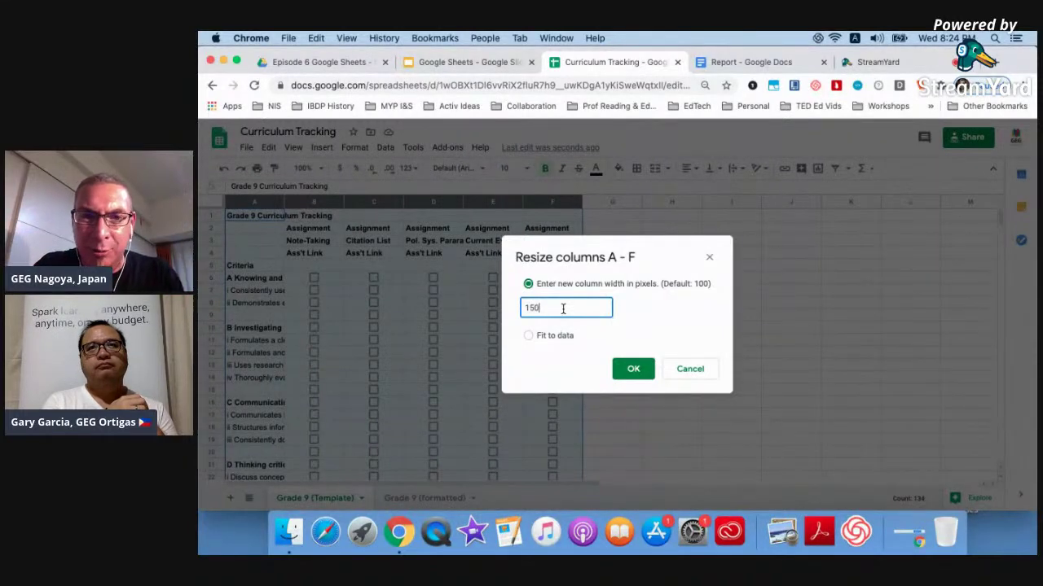
pyautogui.press('Return')
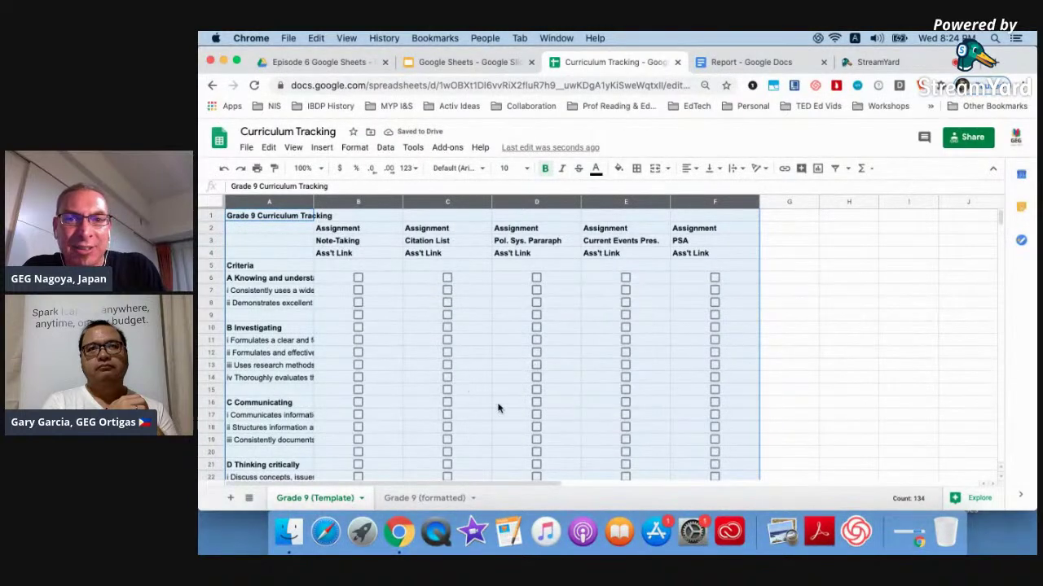
pyautogui.click(815, 354)
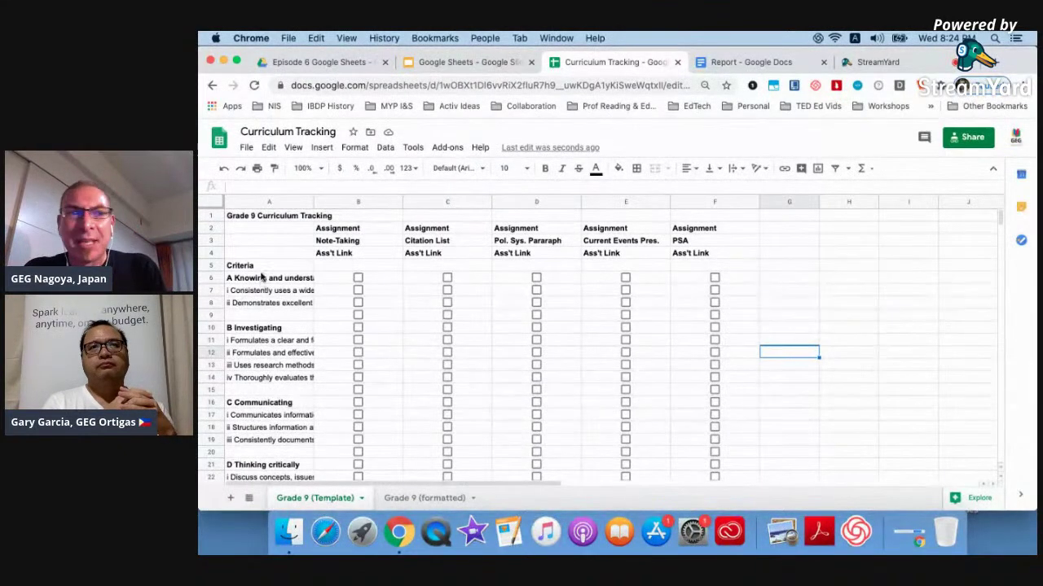
pyautogui.click(247, 204)
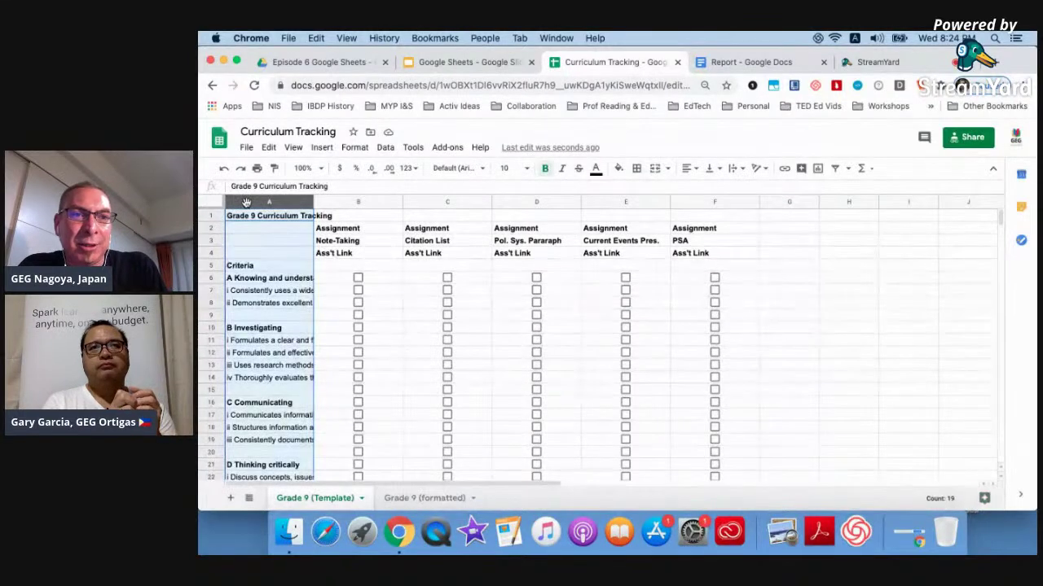
# Resize column A to a custom width of 200 px.
pyautogui.rightClick(247, 204)
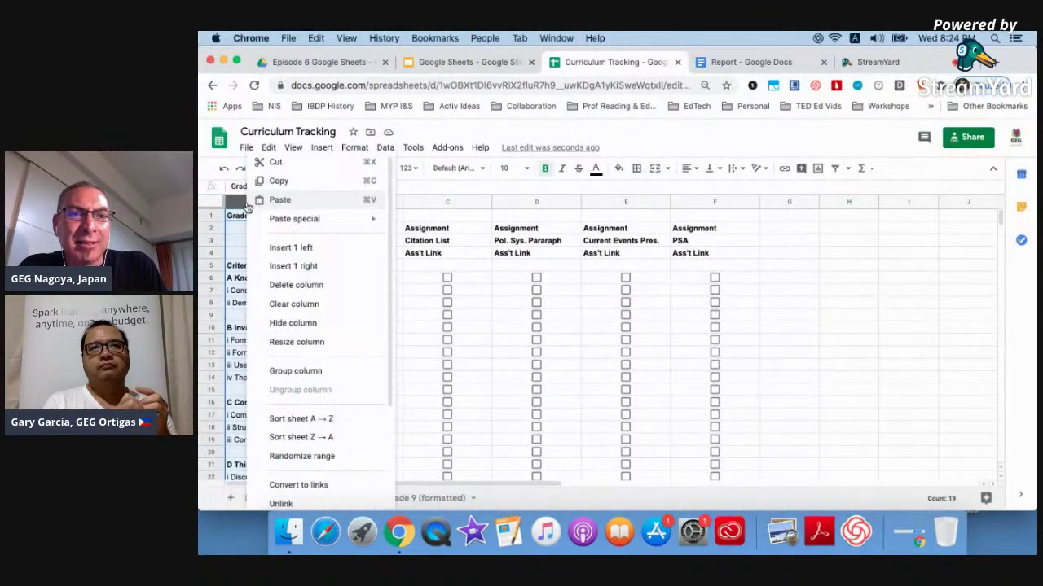
pyautogui.click(285, 341)
pyautogui.write('200')
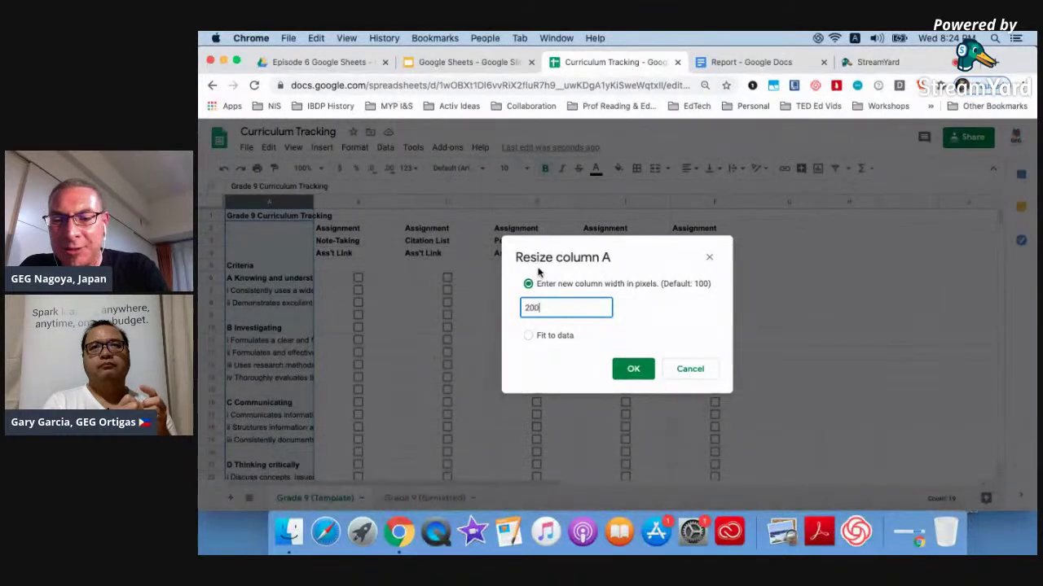
pyautogui.press('Return')
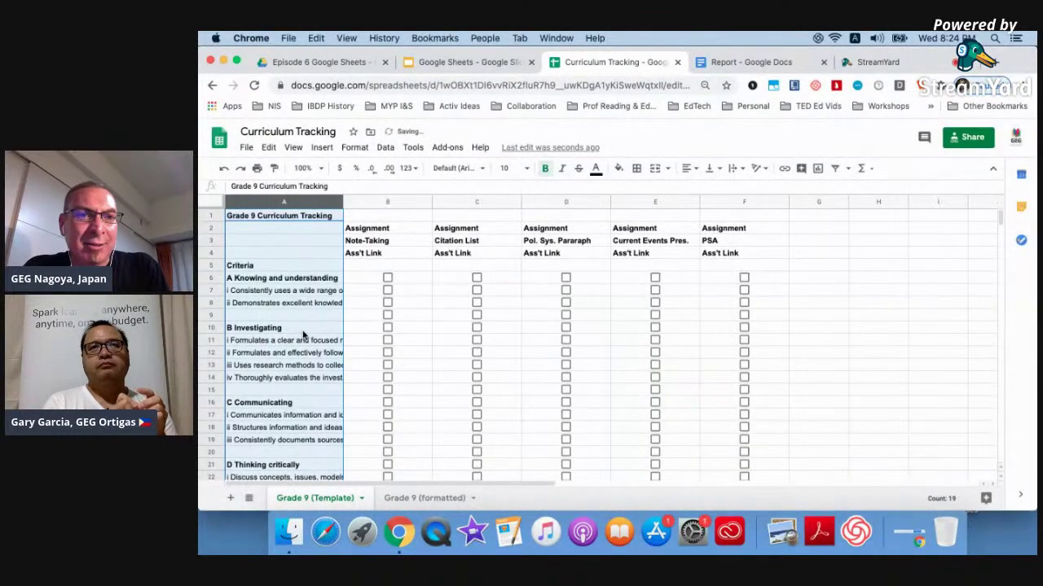
pyautogui.click(303, 329)
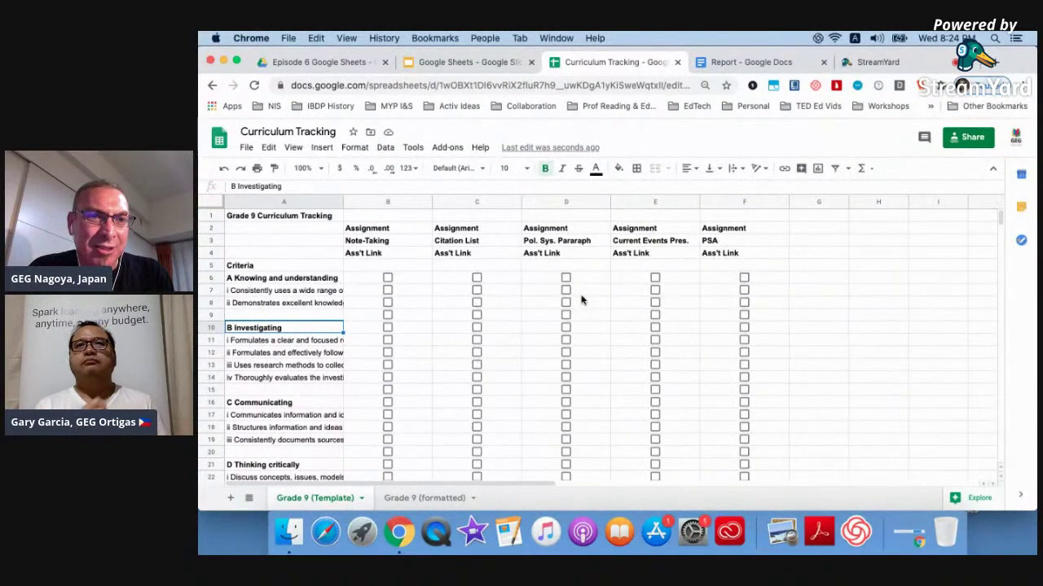
# Wrap the text in column A so the full criteria descriptions show.
pyautogui.click(266, 201)
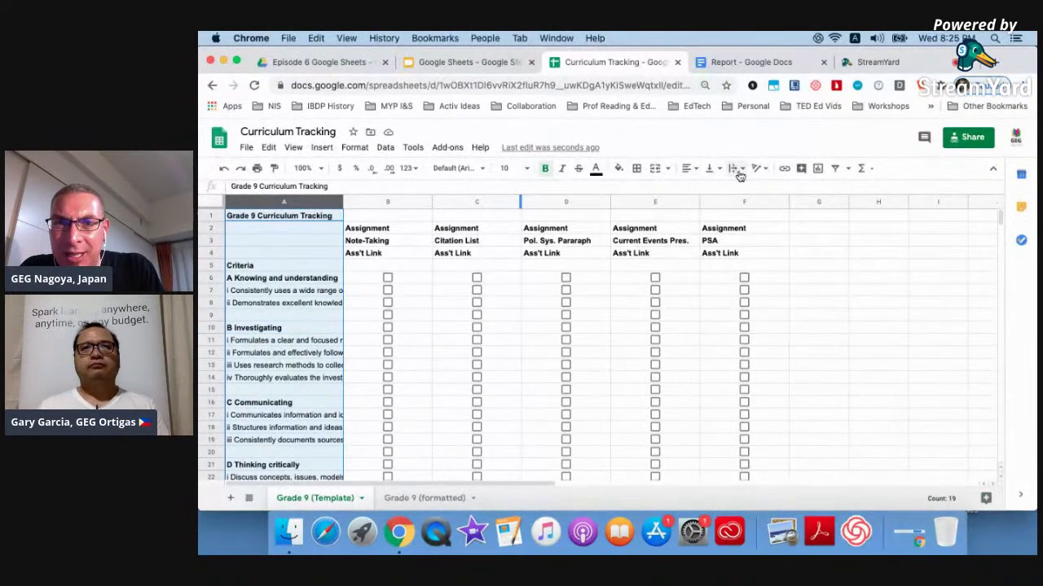
pyautogui.scroll(5, 740, 176)
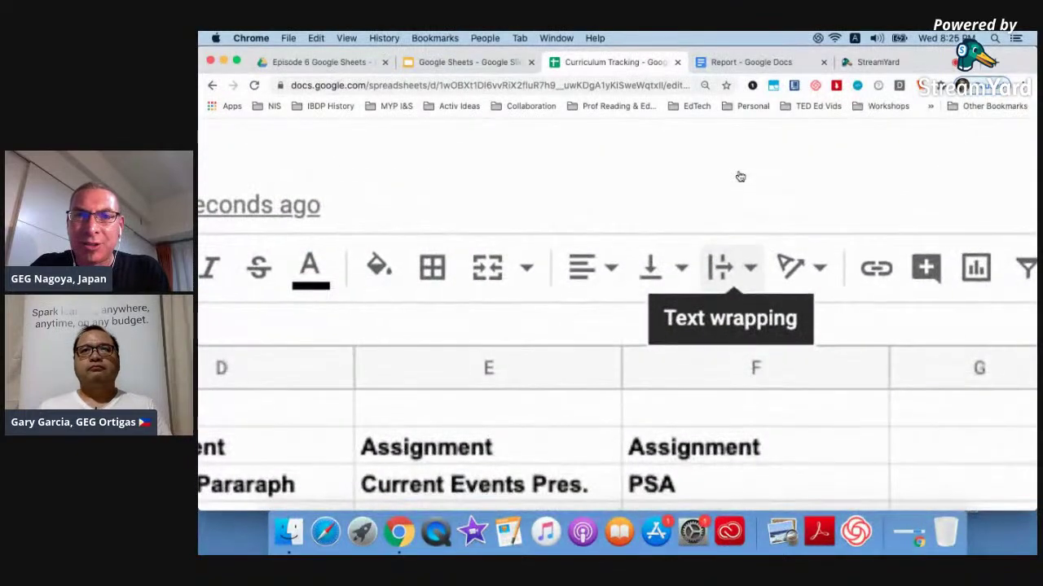
pyautogui.scroll(-4, 739, 176)
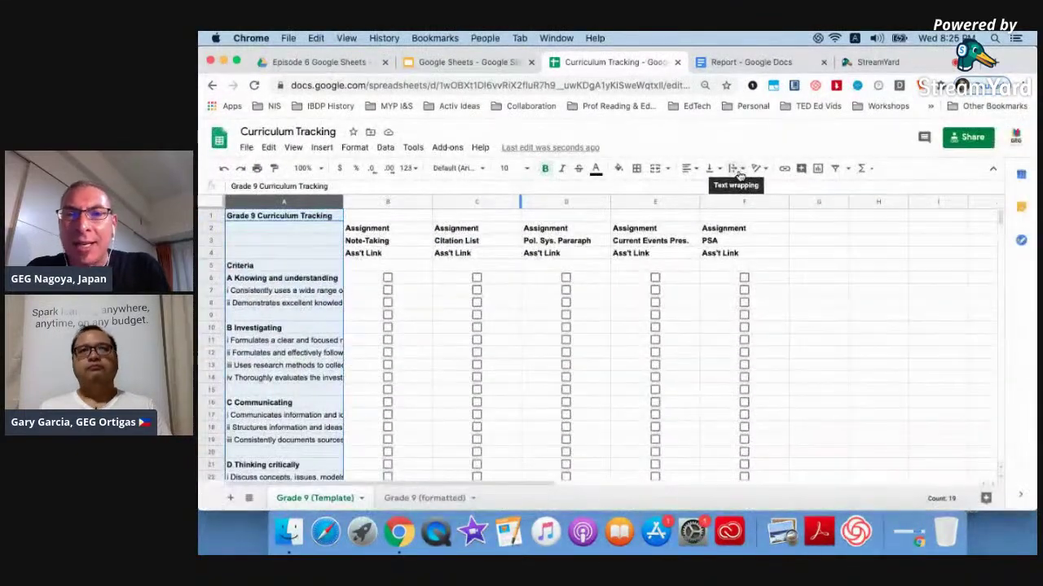
pyautogui.click(739, 176)
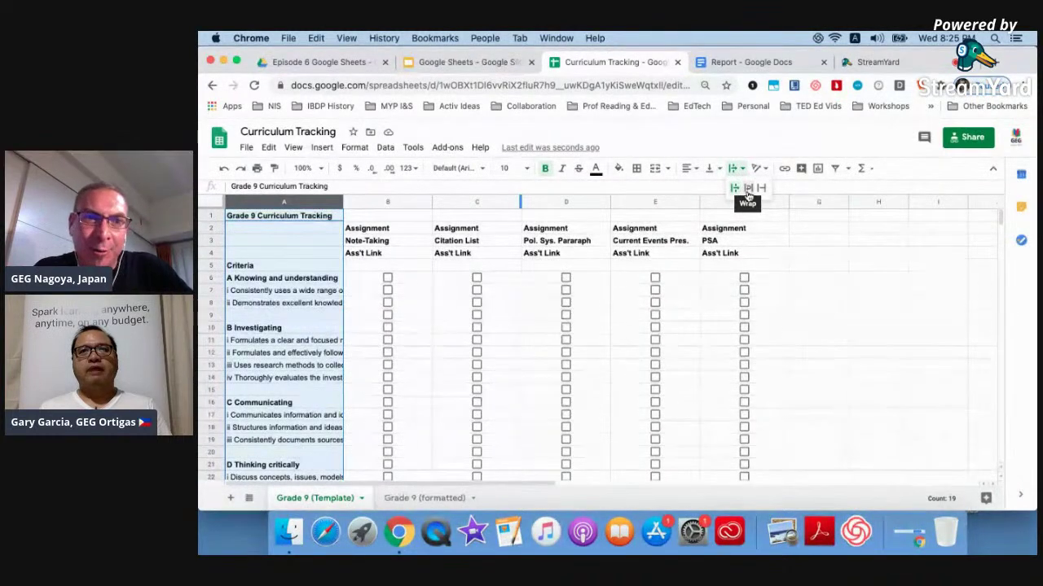
pyautogui.click(747, 189)
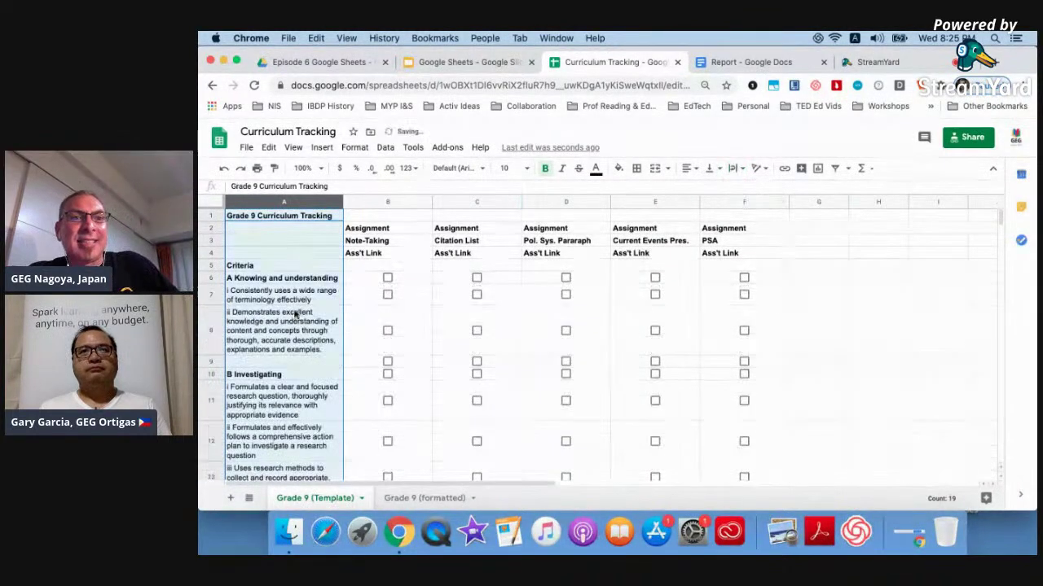
pyautogui.click(301, 295)
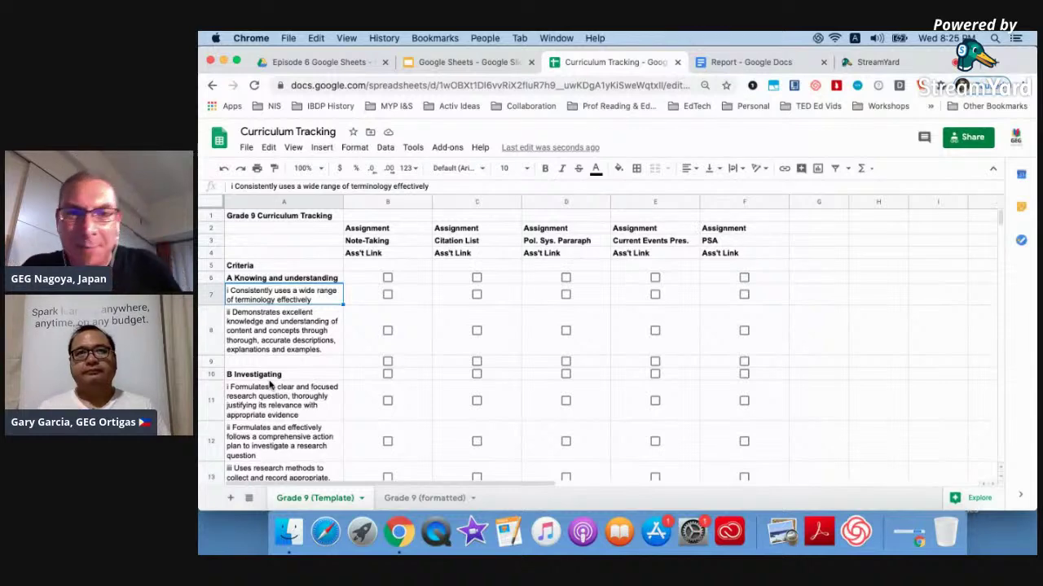
# Center the assignment headers in B1:F4 horizontally and align them to the top of the cells.
pyautogui.click(369, 215)
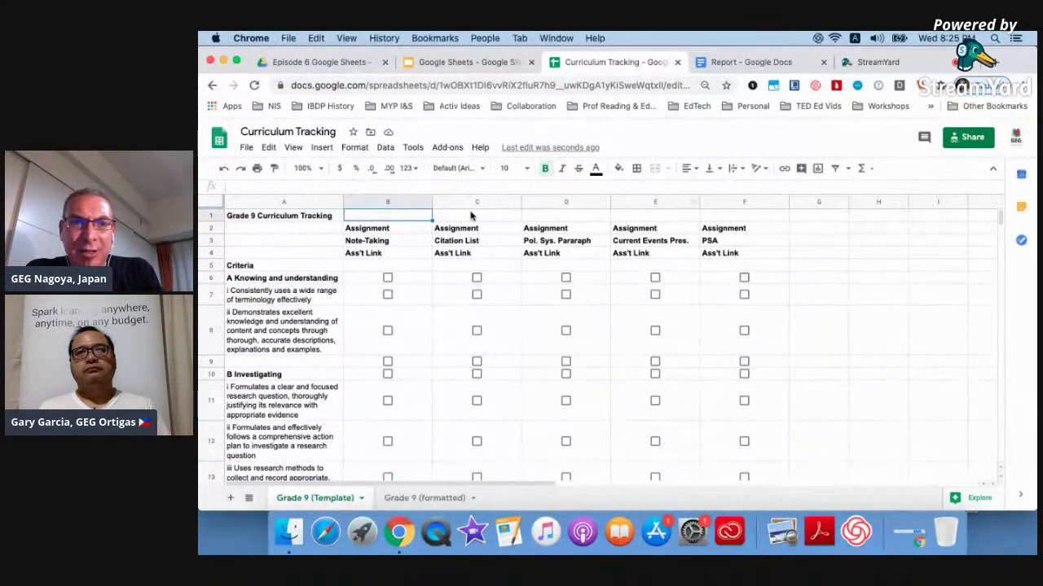
pyautogui.keyDown('shift'); pyautogui.click(731, 258); pyautogui.keyUp('shift')
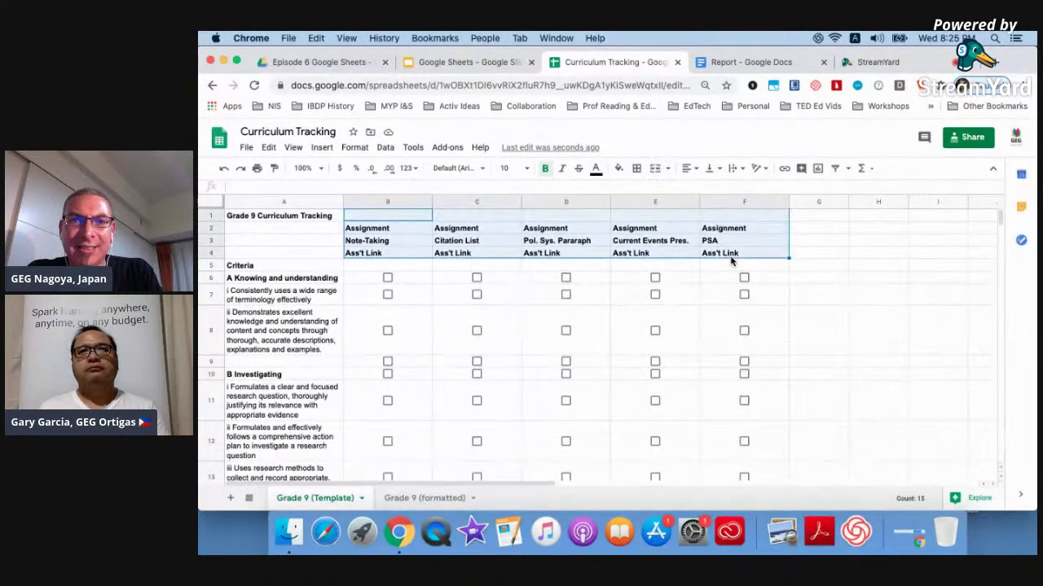
pyautogui.click(690, 169)
pyautogui.click(702, 188)
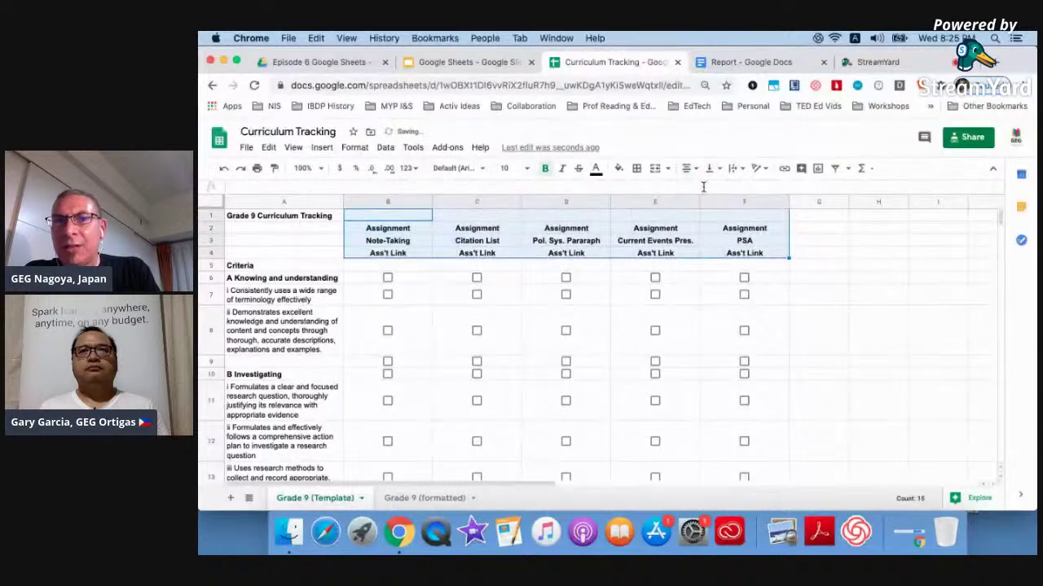
pyautogui.click(709, 169)
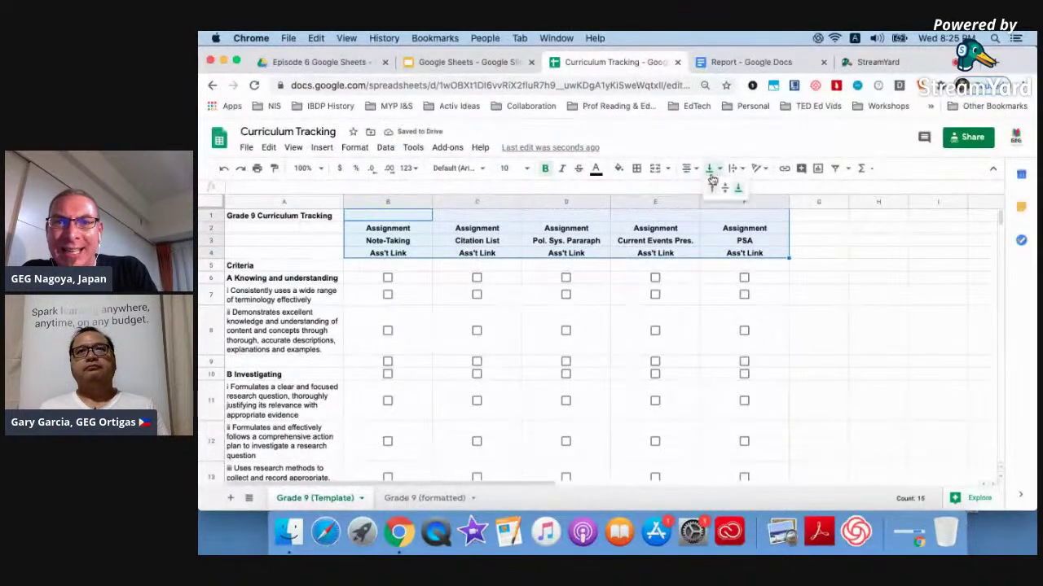
pyautogui.click(714, 189)
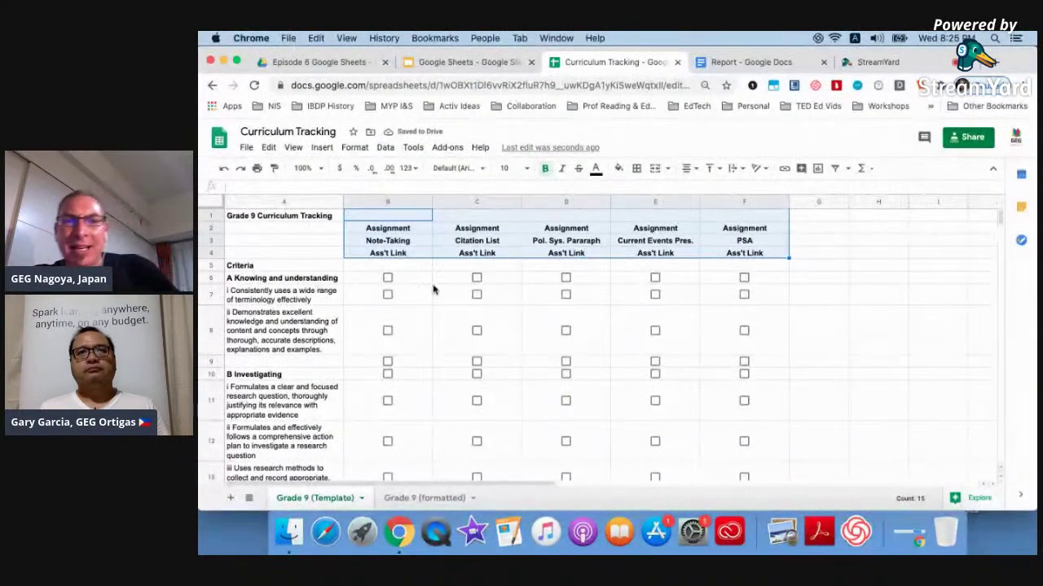
pyautogui.click(407, 282)
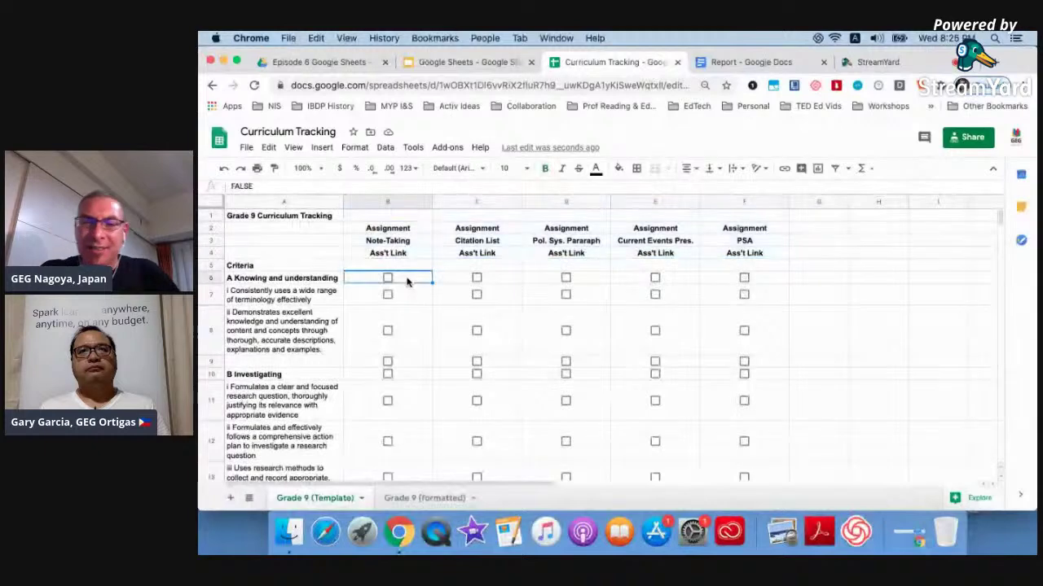
# Delete the checkboxes in B6:F6, B9:F9 and B10:F10.
pyautogui.press('Delete')
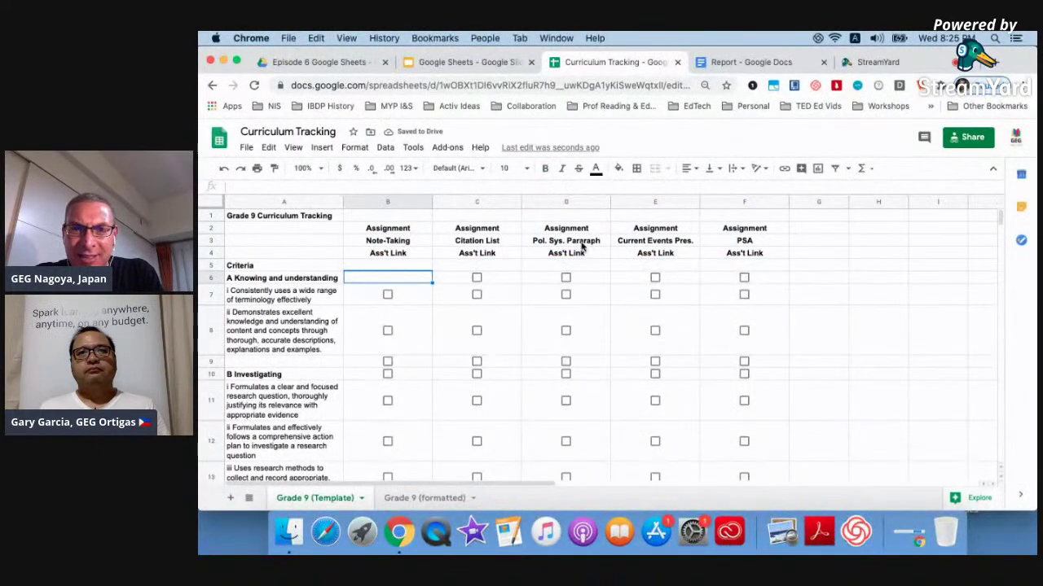
pyautogui.keyDown('shift'); pyautogui.click(733, 281); pyautogui.keyUp('shift')
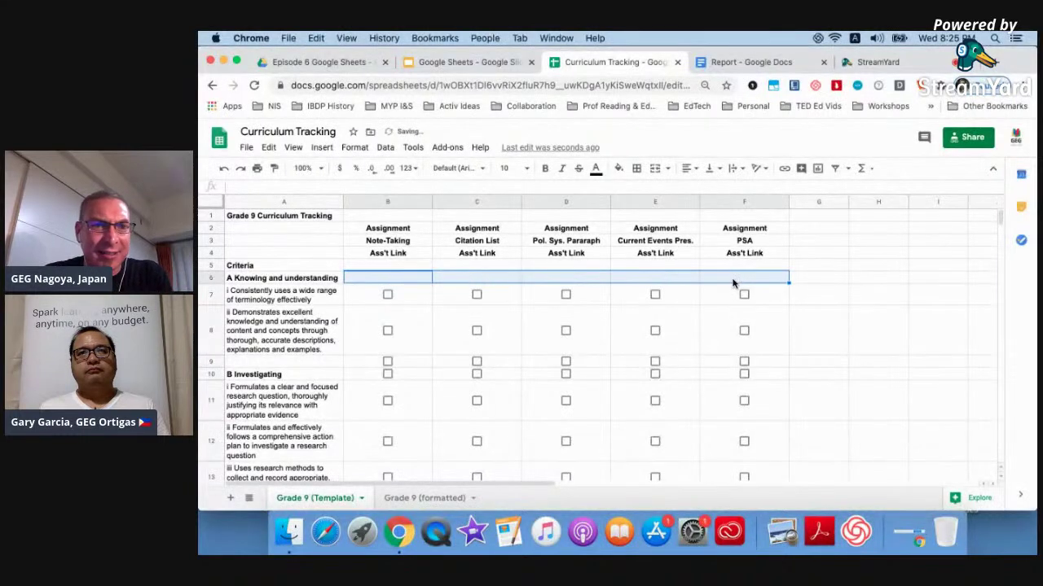
pyautogui.press('Delete')
pyautogui.click(388, 361)
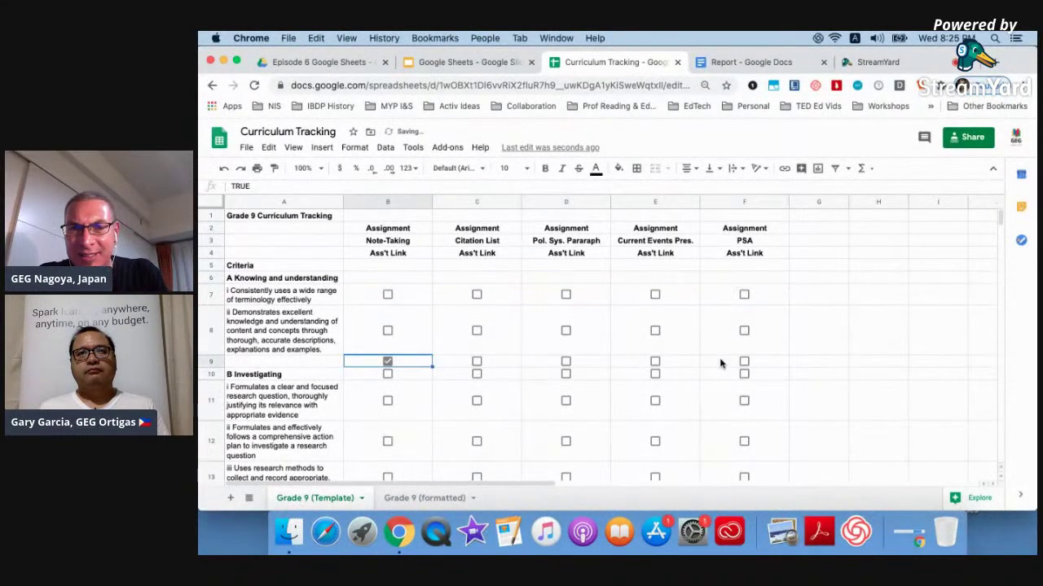
pyautogui.keyDown('shift'); pyautogui.click(720, 363); pyautogui.keyUp('shift')
pyautogui.press('Delete')
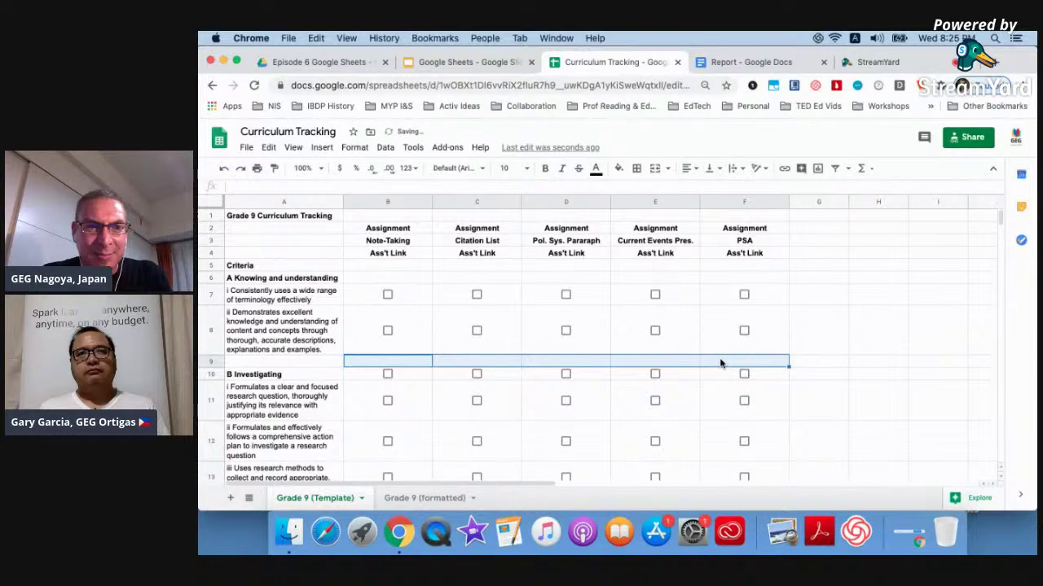
pyautogui.scroll(-1, 720, 363)
pyautogui.click(383, 339)
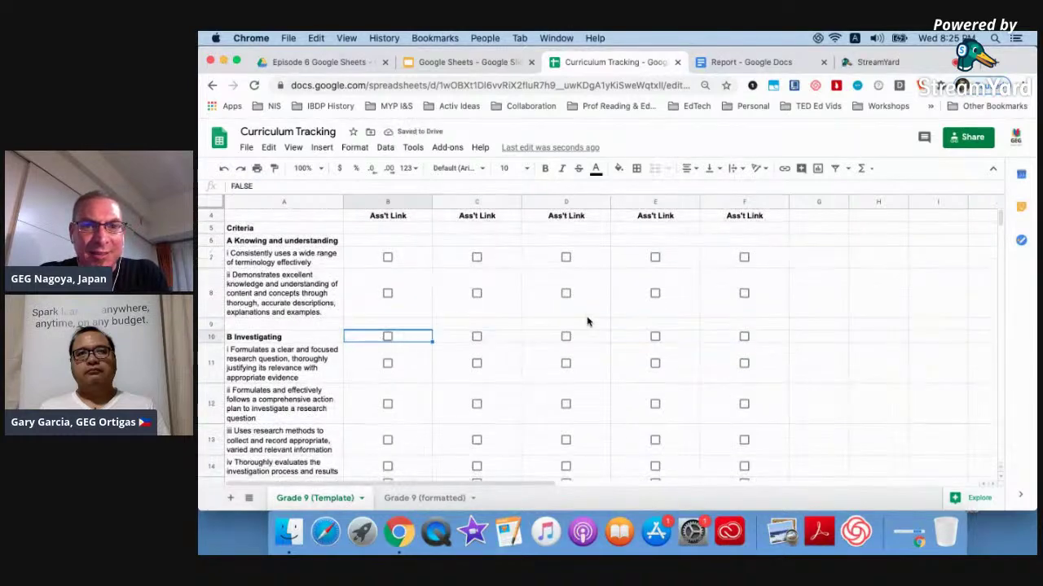
pyautogui.keyDown('shift'); pyautogui.click(739, 336); pyautogui.keyUp('shift')
pyautogui.press('Delete')
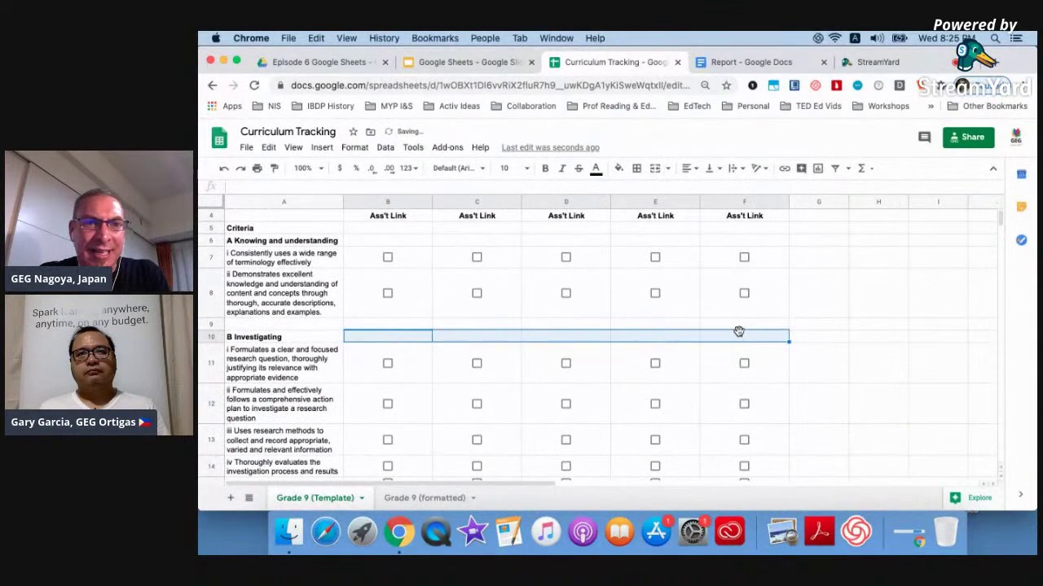
pyautogui.scroll(1, 739, 332)
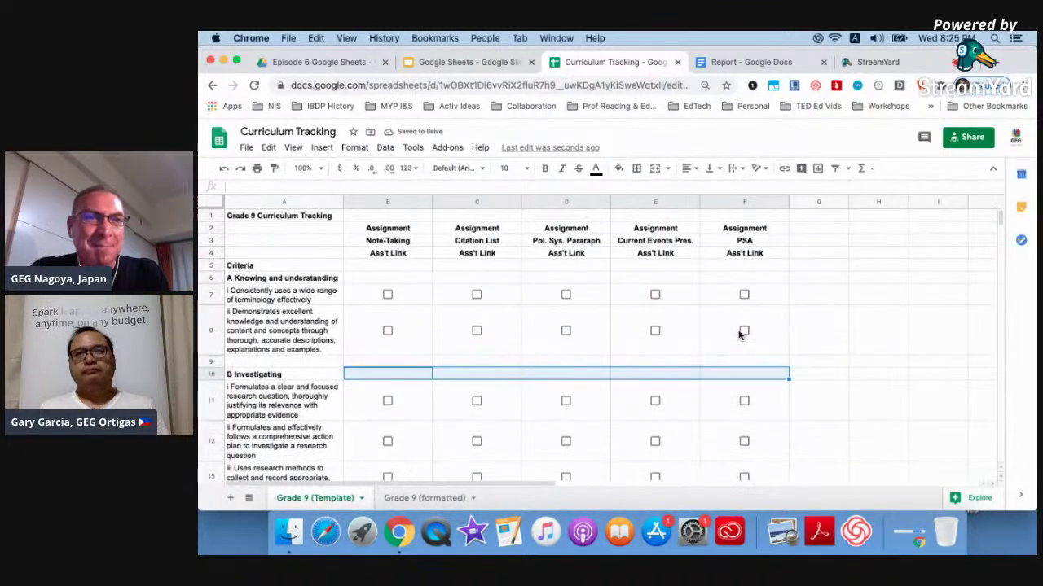
# Fill the Knowing and understanding cells A6:A8 with cyan.
pyautogui.click(268, 279)
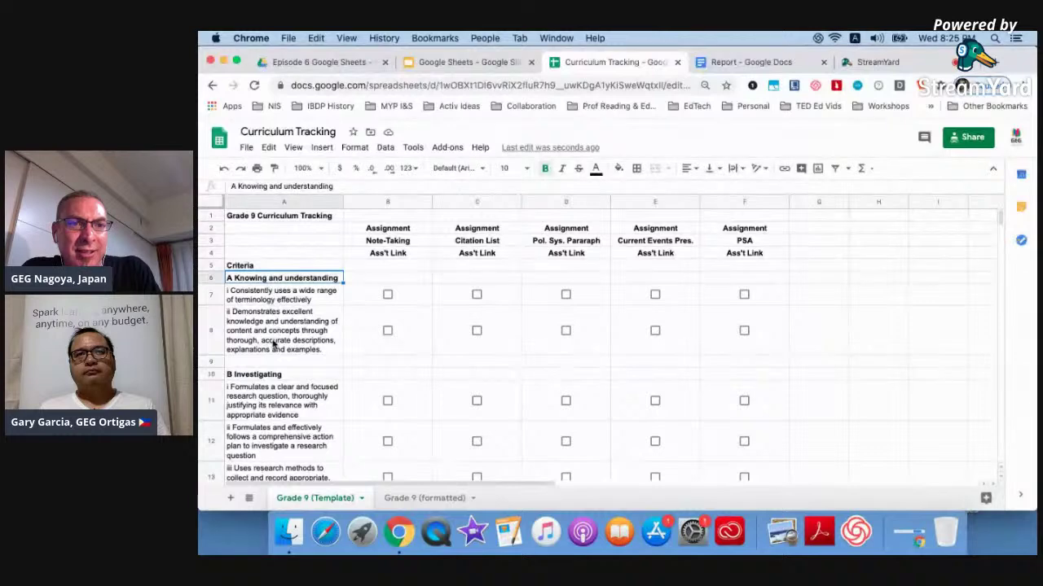
pyautogui.keyDown('shift'); pyautogui.click(273, 345); pyautogui.keyUp('shift')
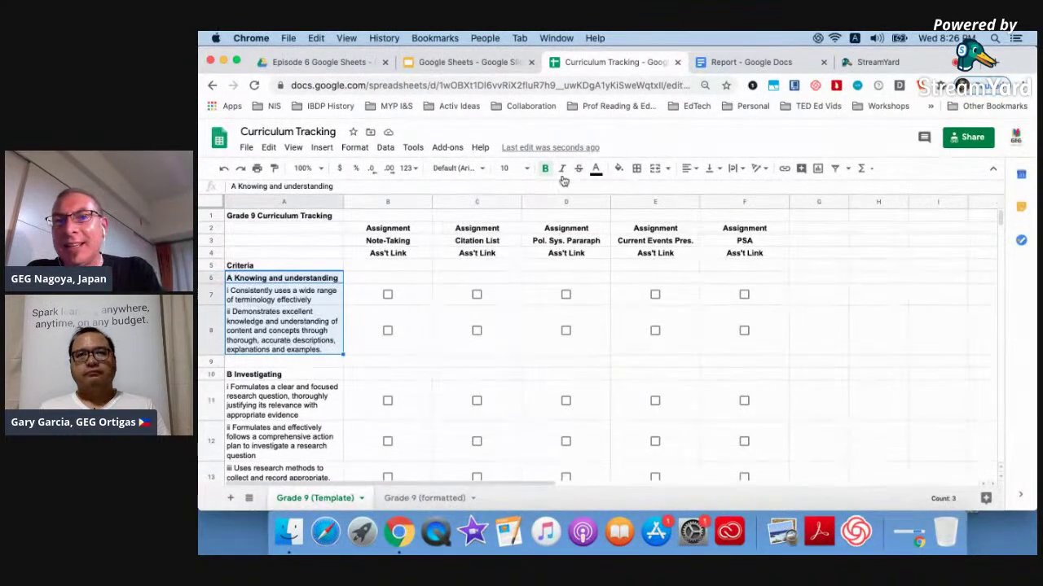
pyautogui.click(621, 169)
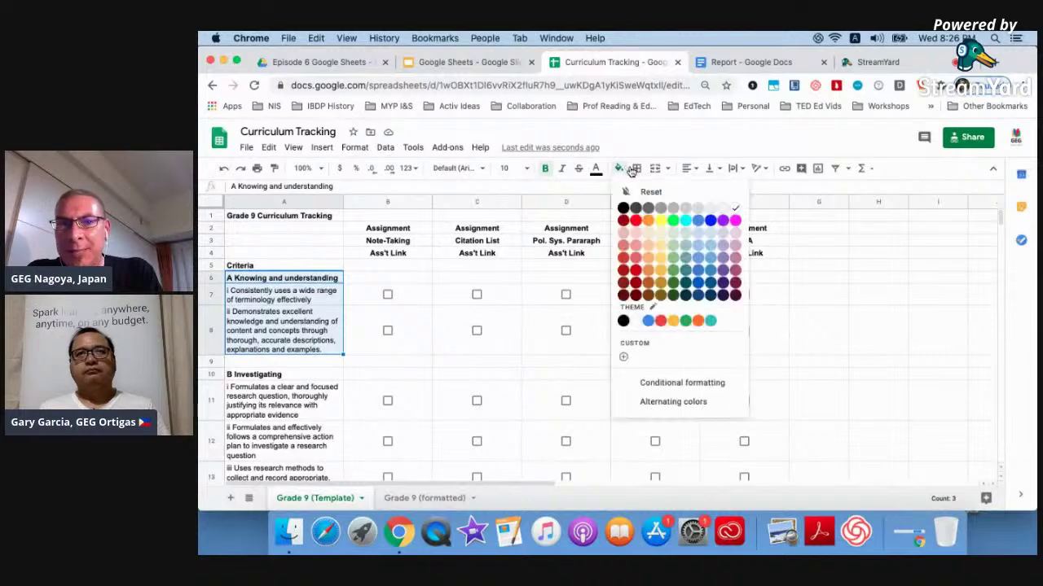
pyautogui.click(685, 223)
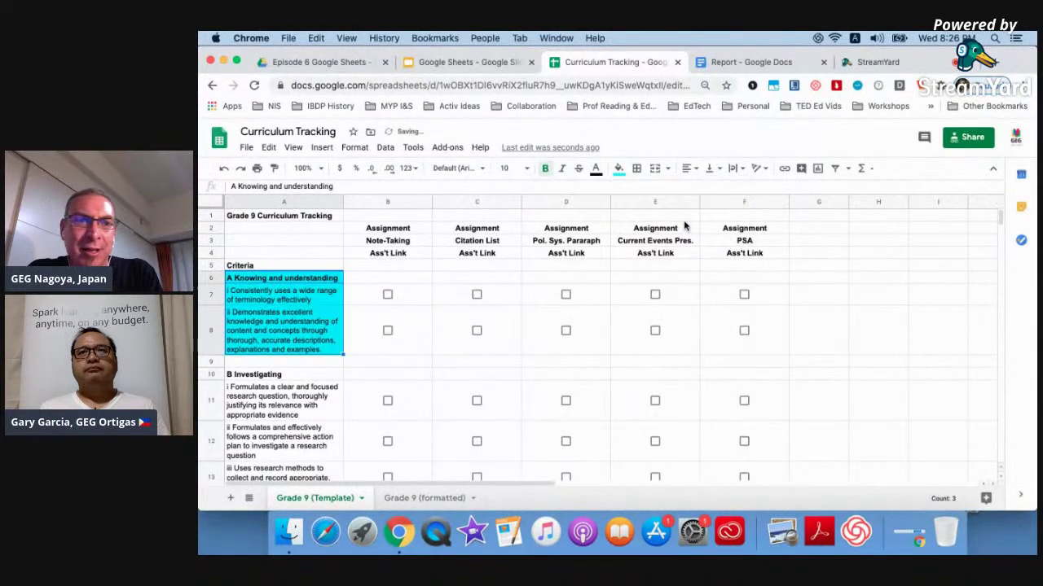
# Fill the Investigating criteria cells A10:A14 with yellow.
pyautogui.click(326, 377)
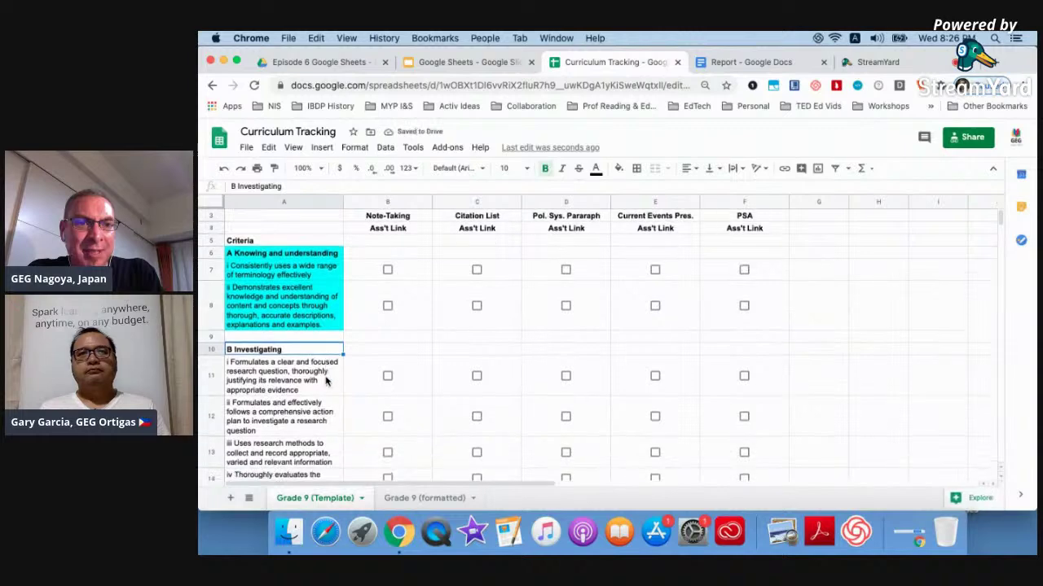
pyautogui.scroll(-2, 307, 450)
pyautogui.keyDown('shift'); pyautogui.click(298, 454); pyautogui.keyUp('shift')
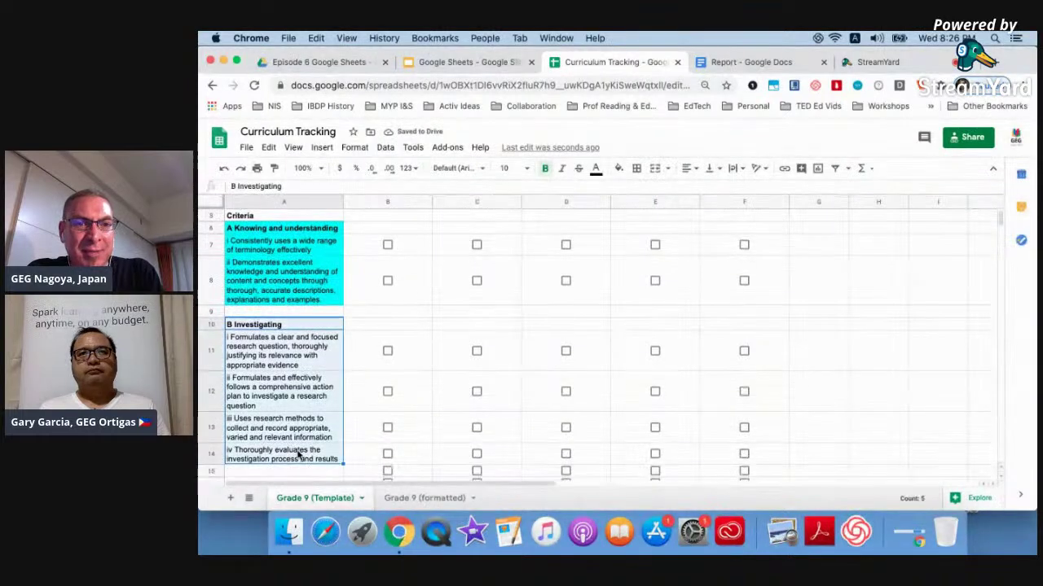
pyautogui.click(621, 171)
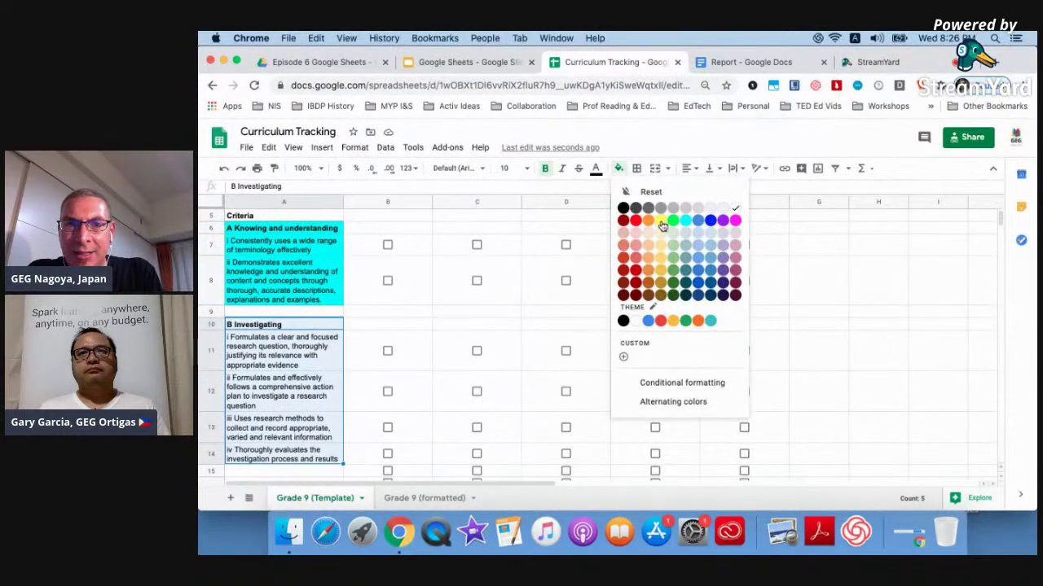
pyautogui.click(661, 220)
pyautogui.click(312, 391)
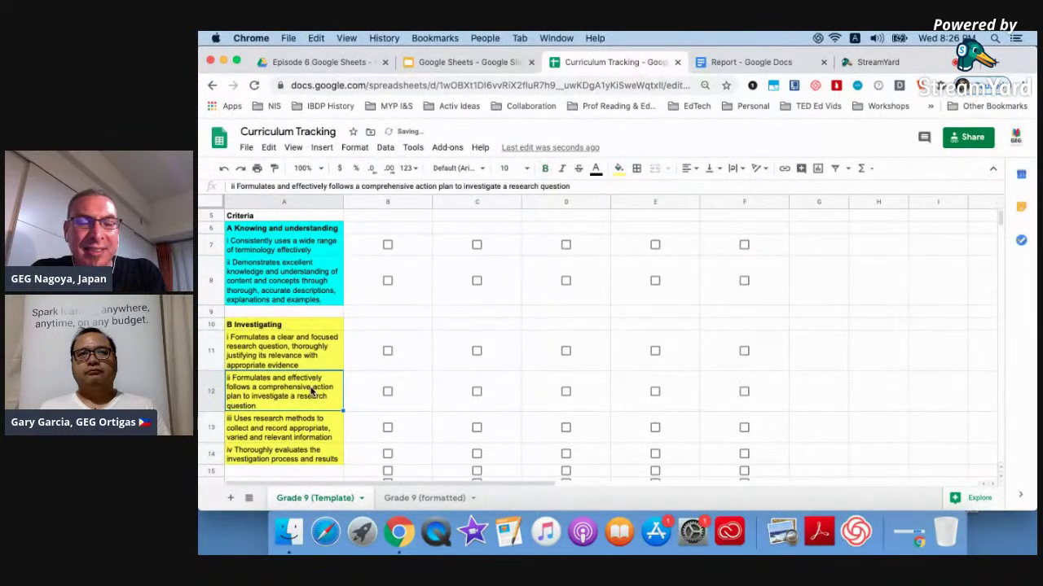
pyautogui.scroll(-3, 311, 391)
pyautogui.scroll(3, 289, 356)
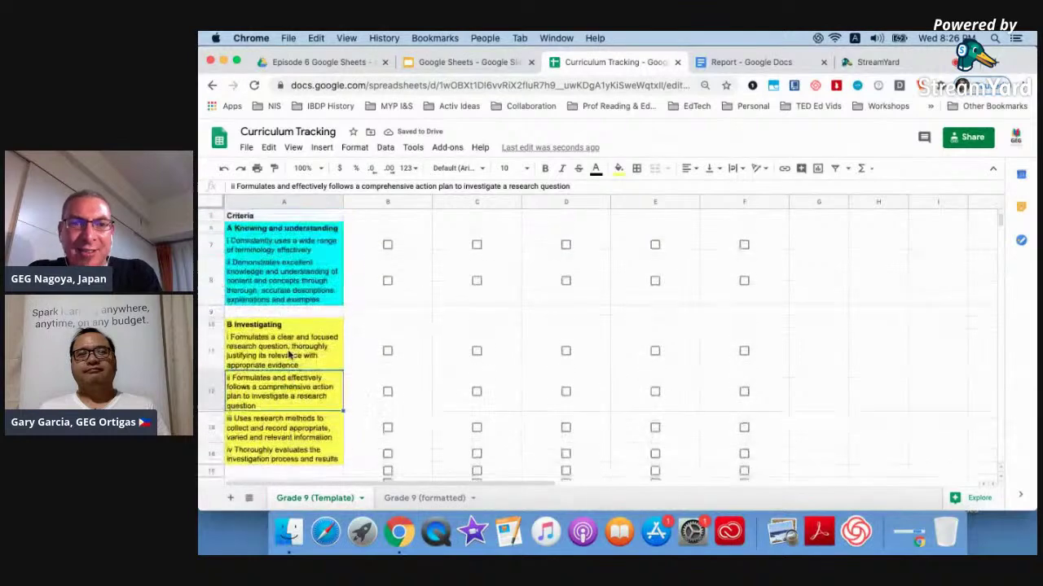
pyautogui.scroll(2, 289, 355)
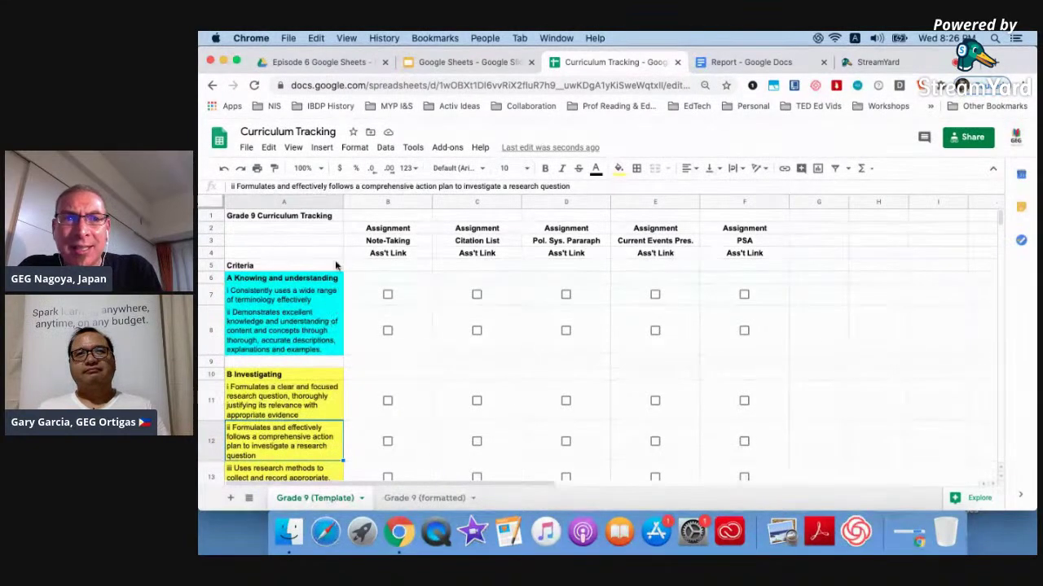
pyautogui.click(291, 219)
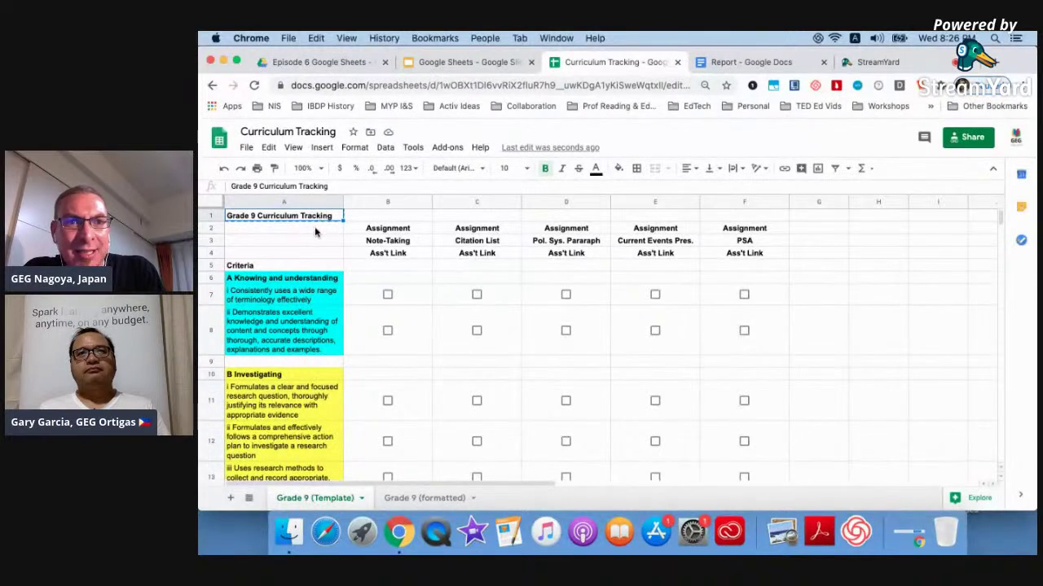
# Paste the Grade 9 Curriculum Tracking title into A2 and delete the empty row 1.
pyautogui.click(315, 231)
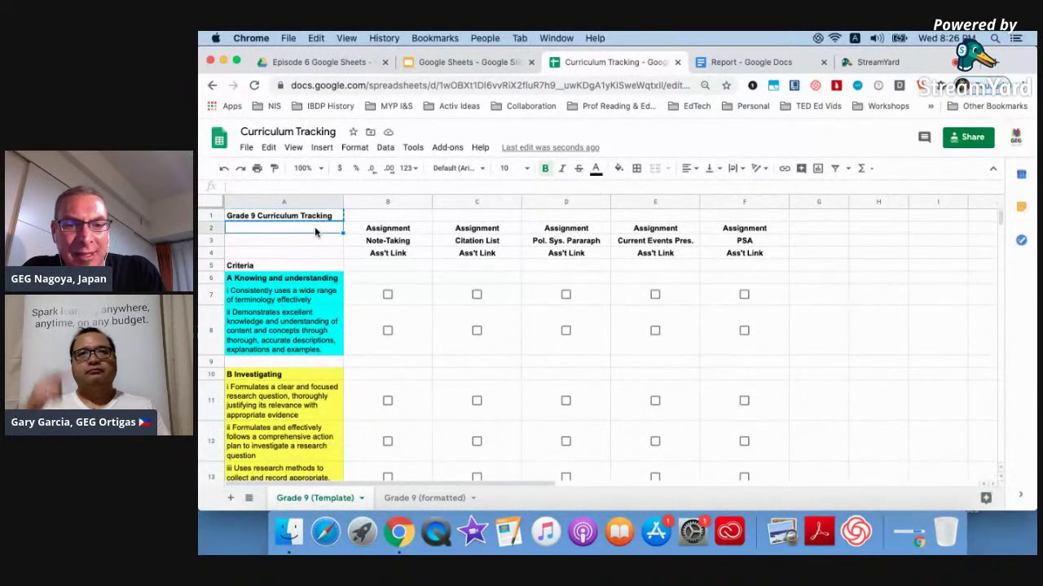
pyautogui.write('Grade 9 Curriculum Tracking')
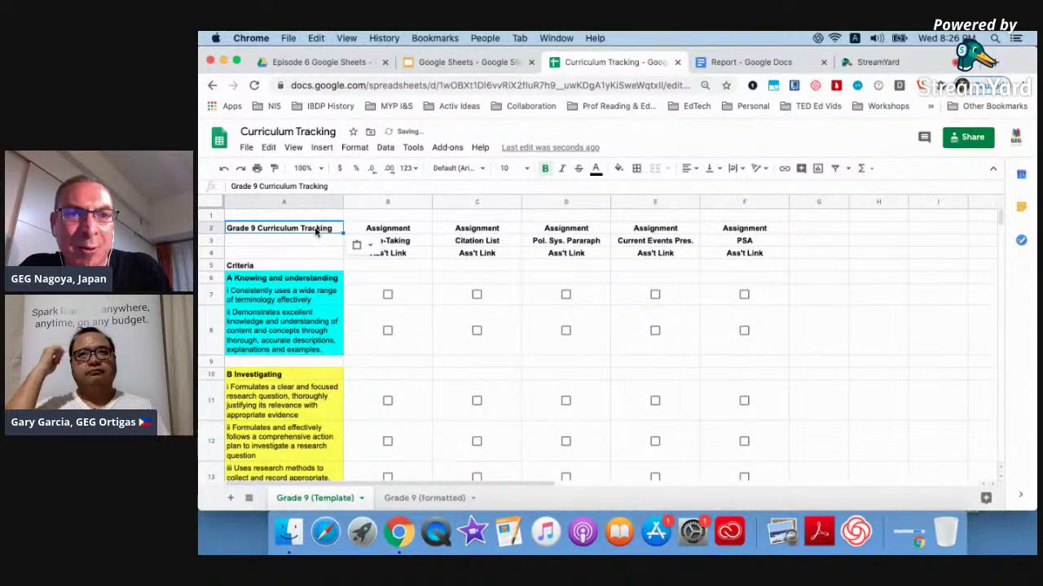
pyautogui.click(207, 214)
pyautogui.rightClick(207, 213)
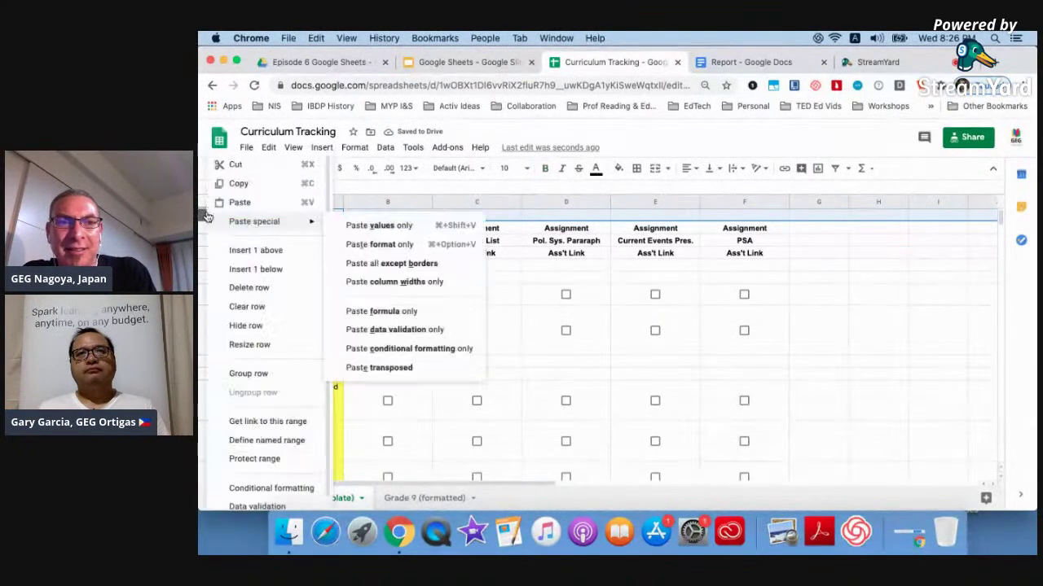
pyautogui.click(248, 291)
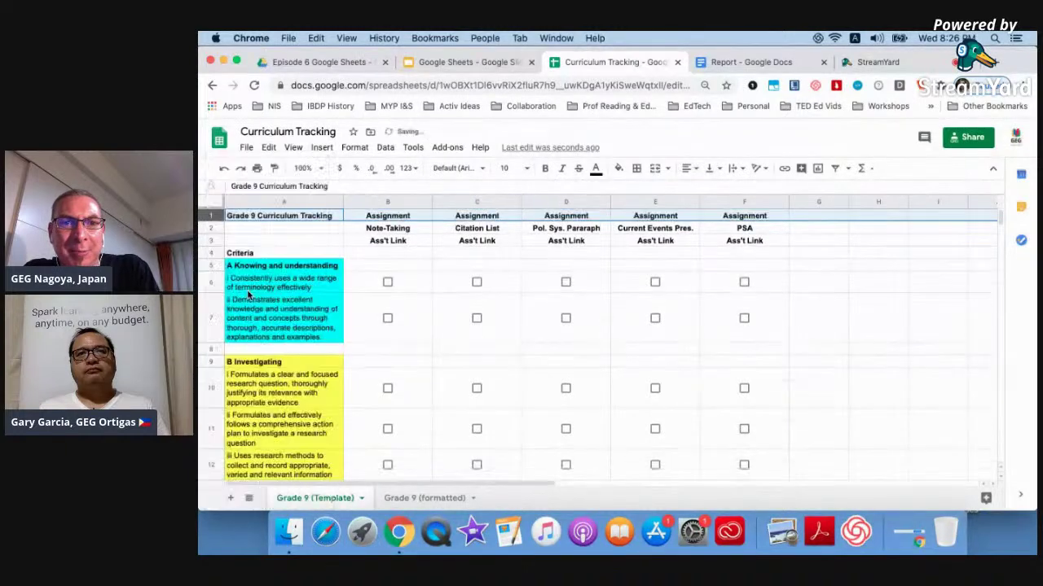
pyautogui.click(415, 266)
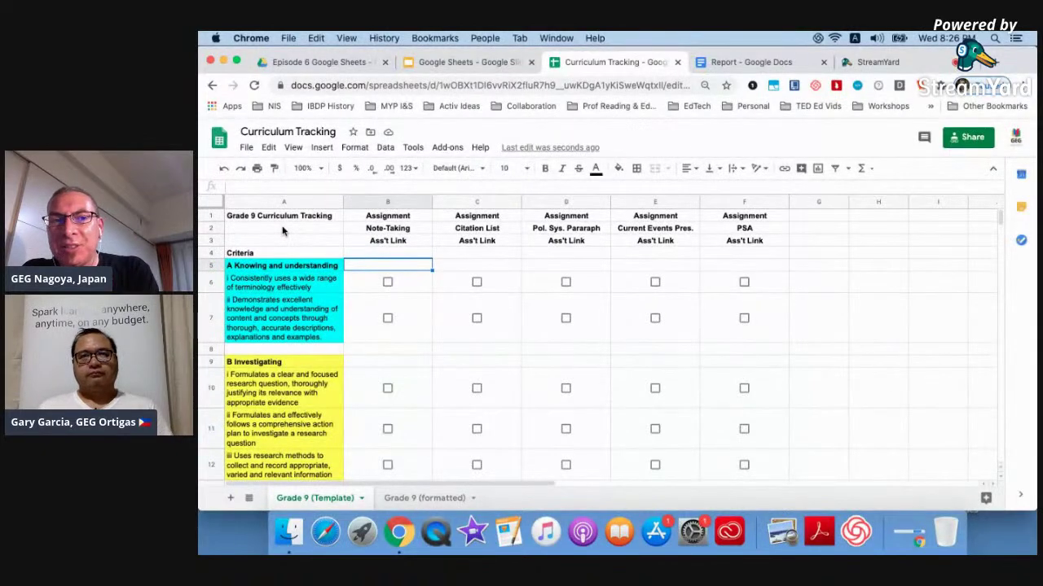
pyautogui.click(211, 216)
# Freeze rows 1–2, then scroll the criteria to check the headings stay fixed.
pyautogui.moveTo(210, 217); pyautogui.dragTo(211, 228)
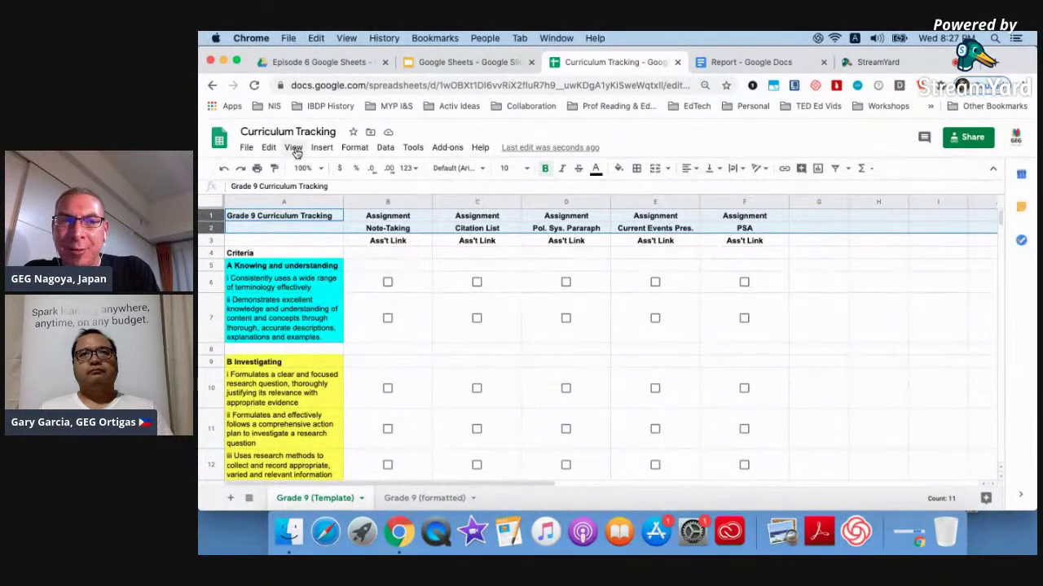
pyautogui.click(294, 148)
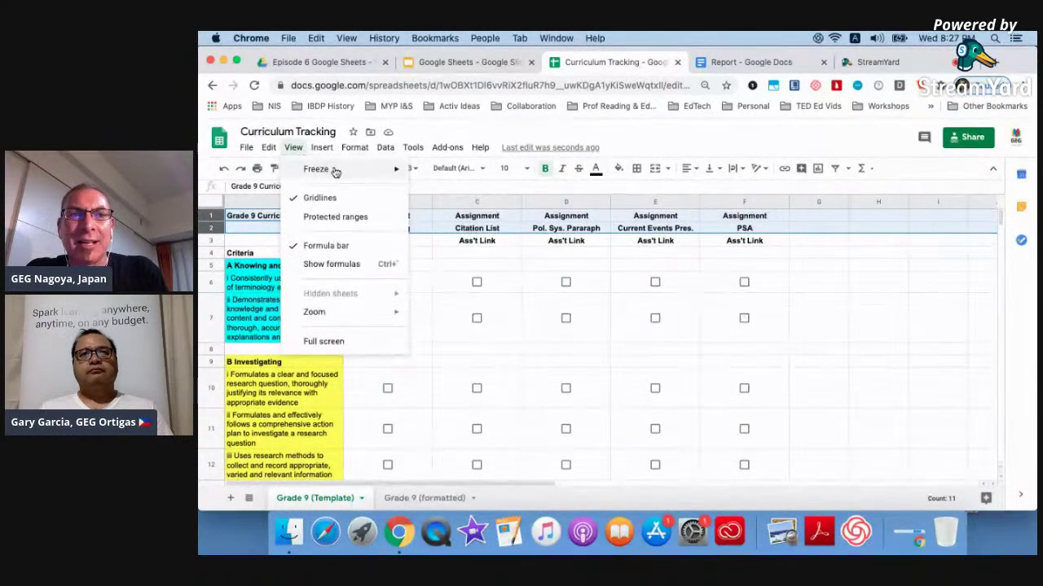
pyautogui.moveTo(333, 169)
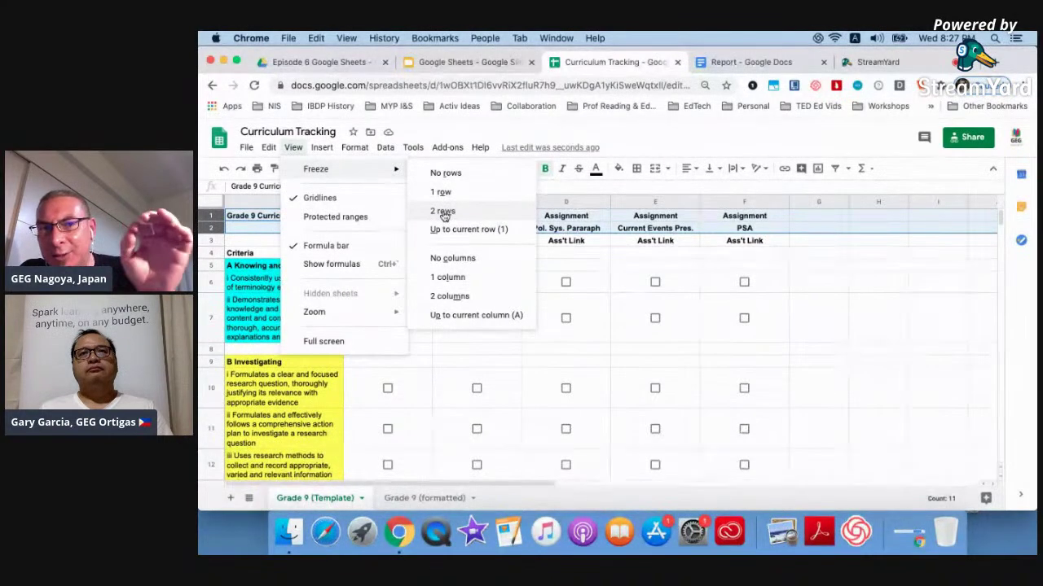
pyautogui.click(444, 212)
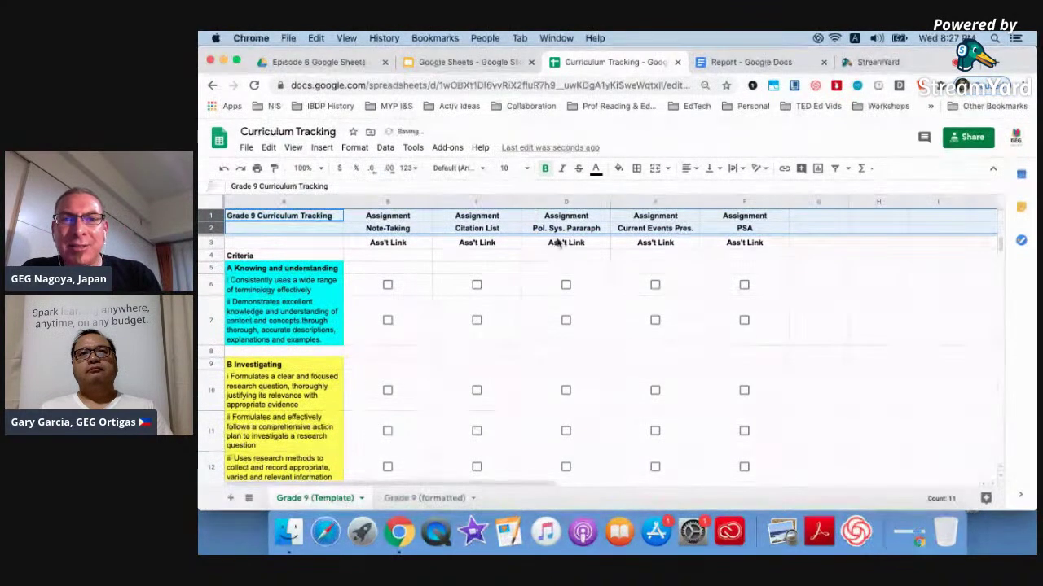
pyautogui.click(542, 292)
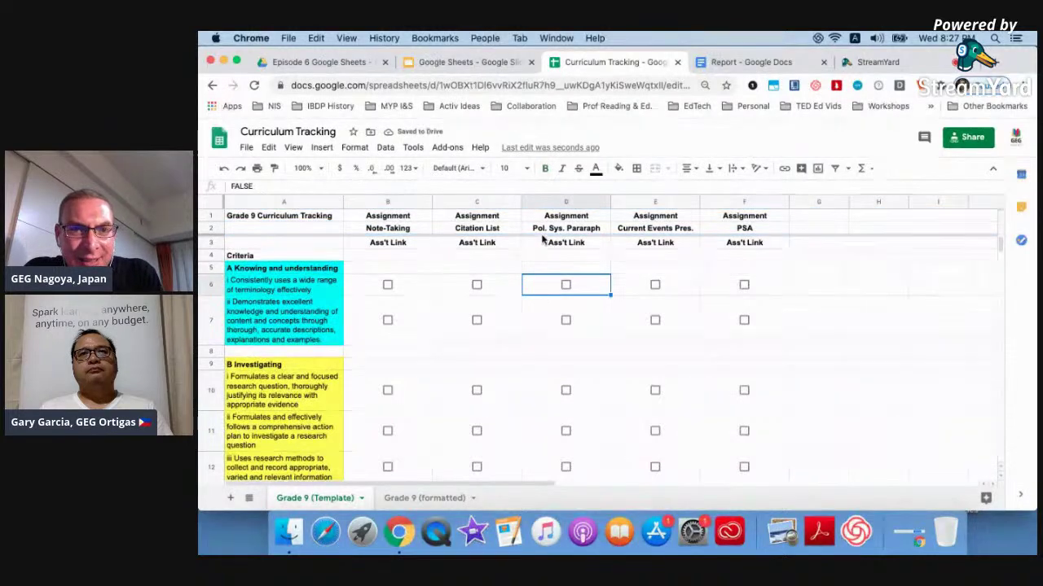
pyautogui.scroll(-15, 830, 292)
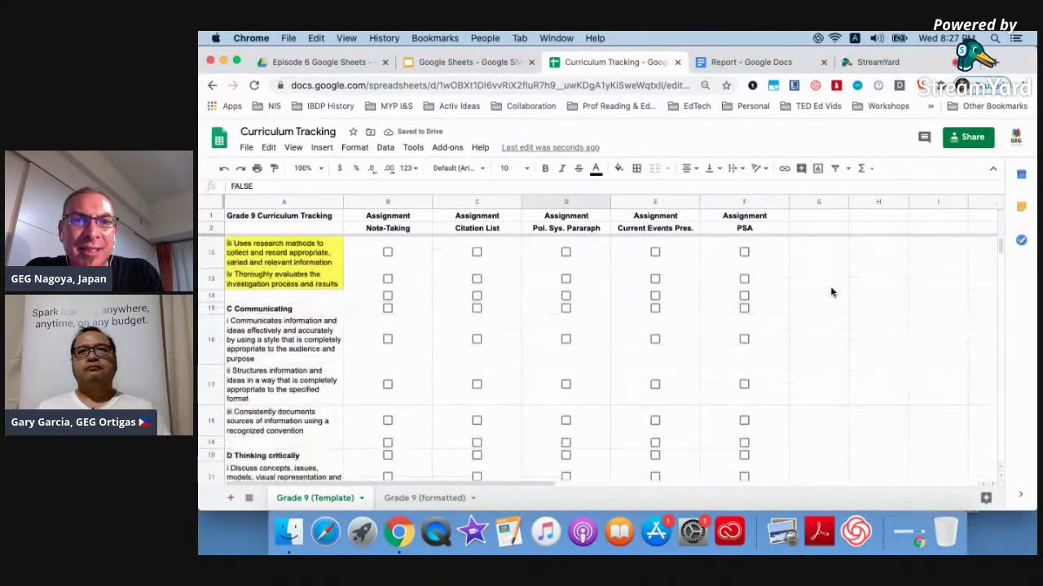
pyautogui.scroll(15, 831, 291)
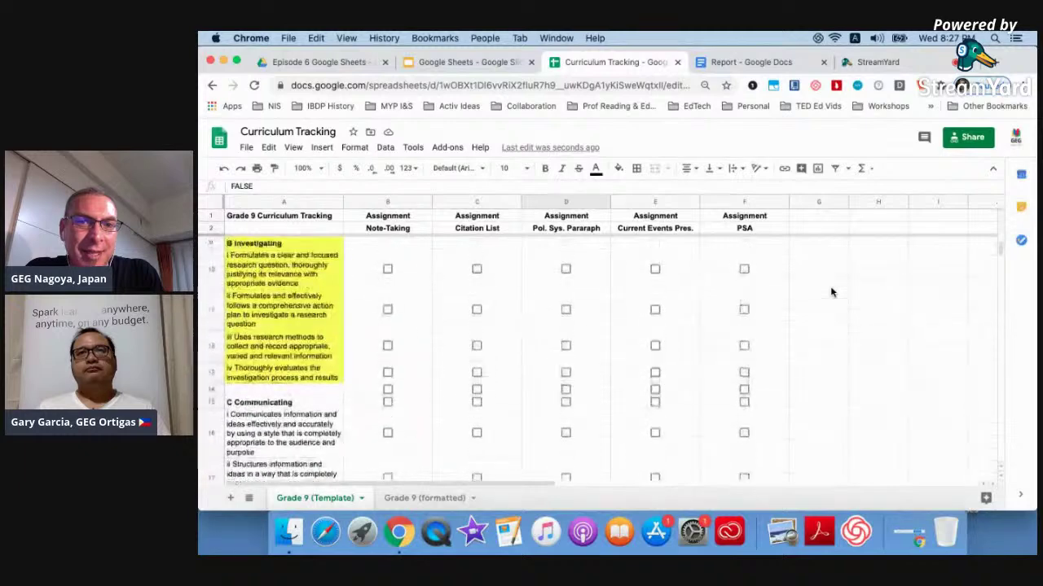
pyautogui.scroll(-5, 831, 291)
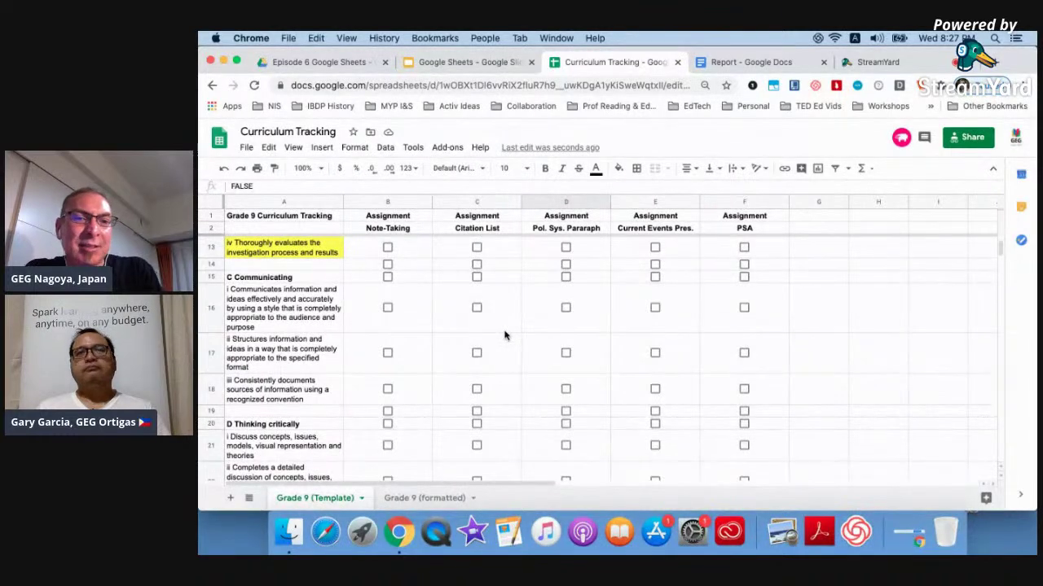
pyautogui.scroll(5, 504, 334)
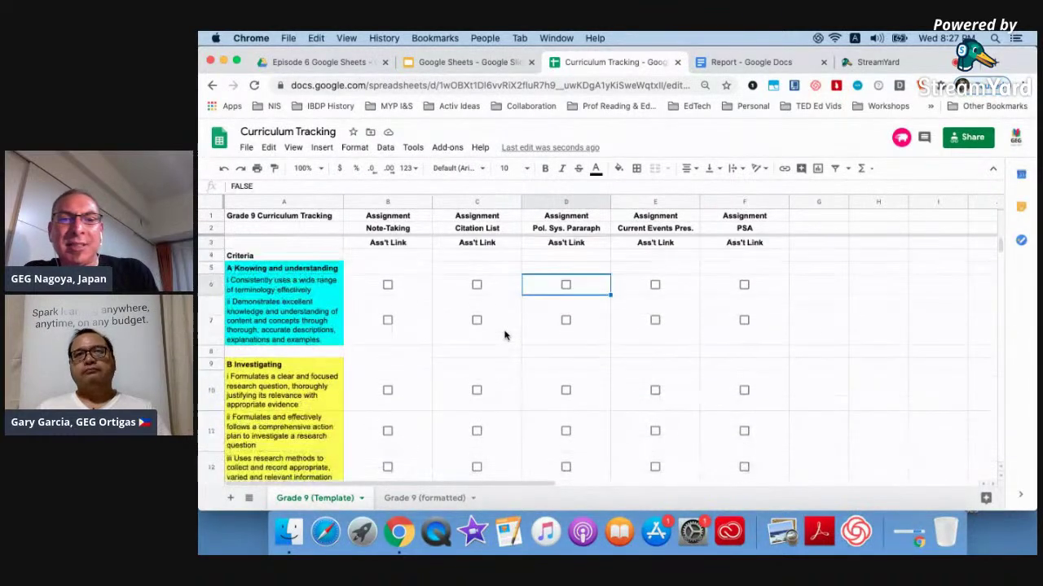
# Delete the Ass't Link row 3.
pyautogui.click(401, 246)
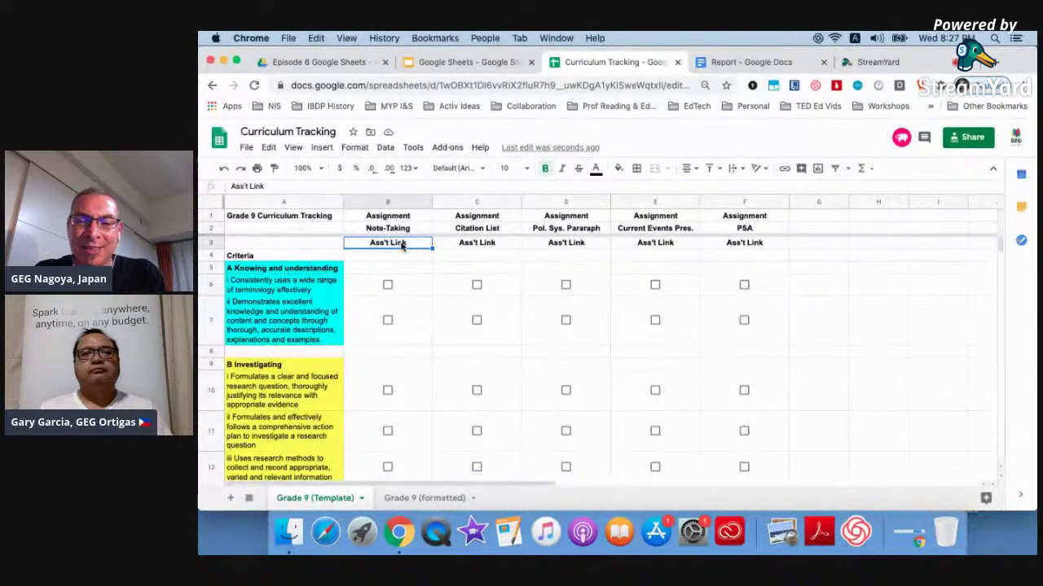
pyautogui.click(302, 245)
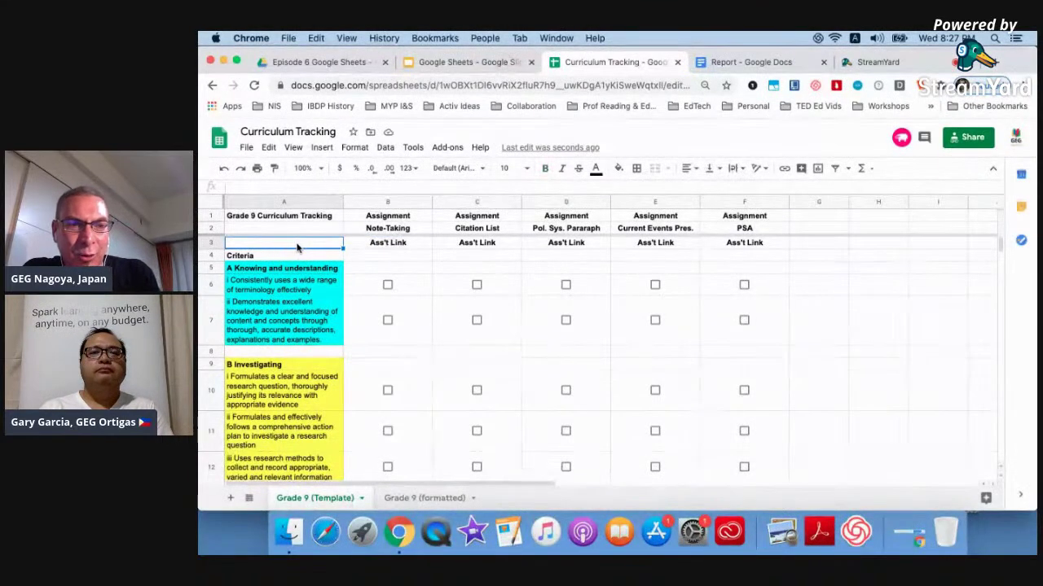
pyautogui.click(213, 244)
pyautogui.rightClick(213, 244)
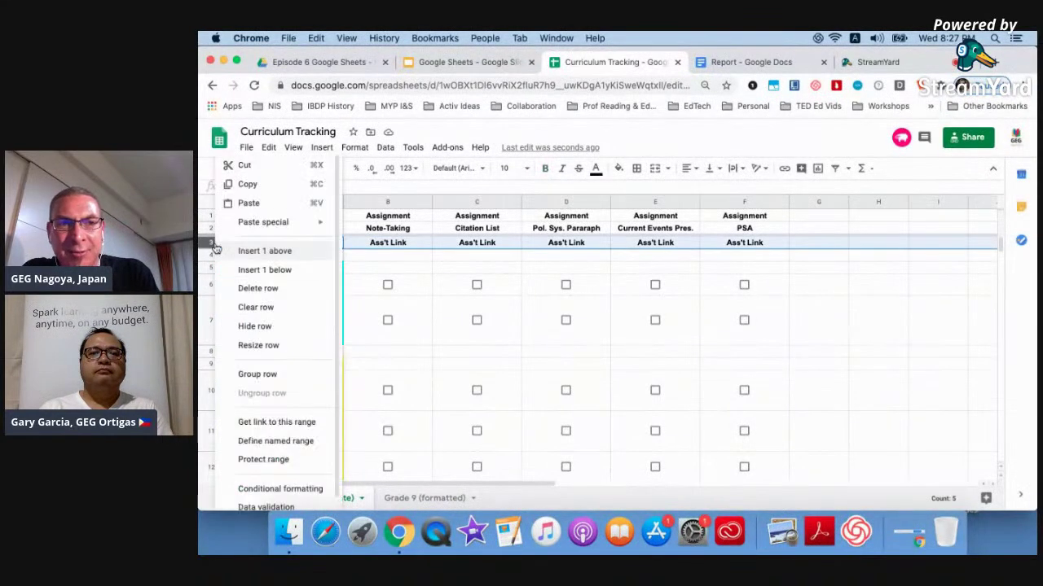
pyautogui.click(250, 290)
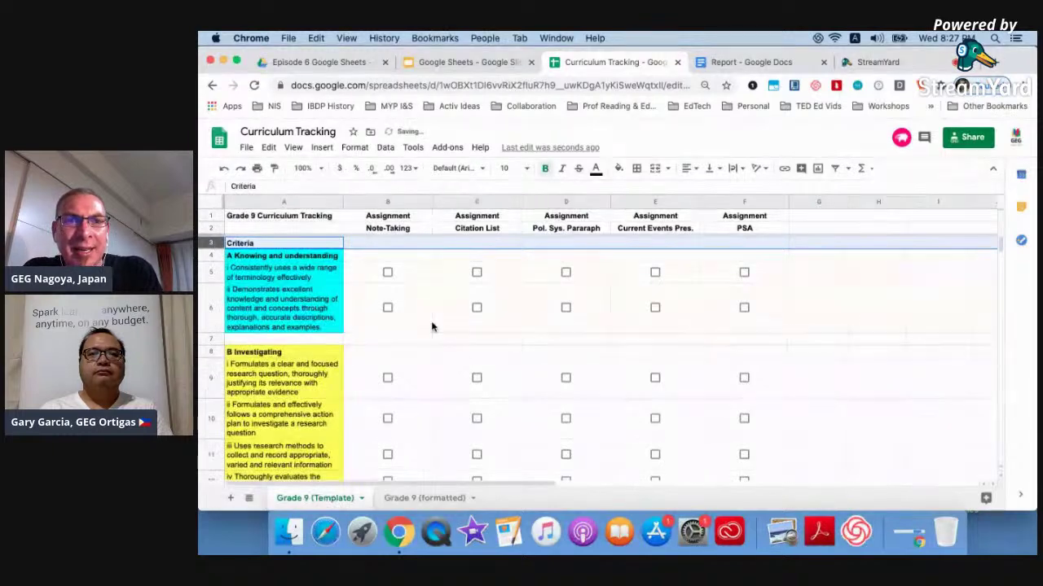
# Link the Note-Taking heading in B2 to the Report document's web address and dismiss the preview.
pyautogui.click(395, 231)
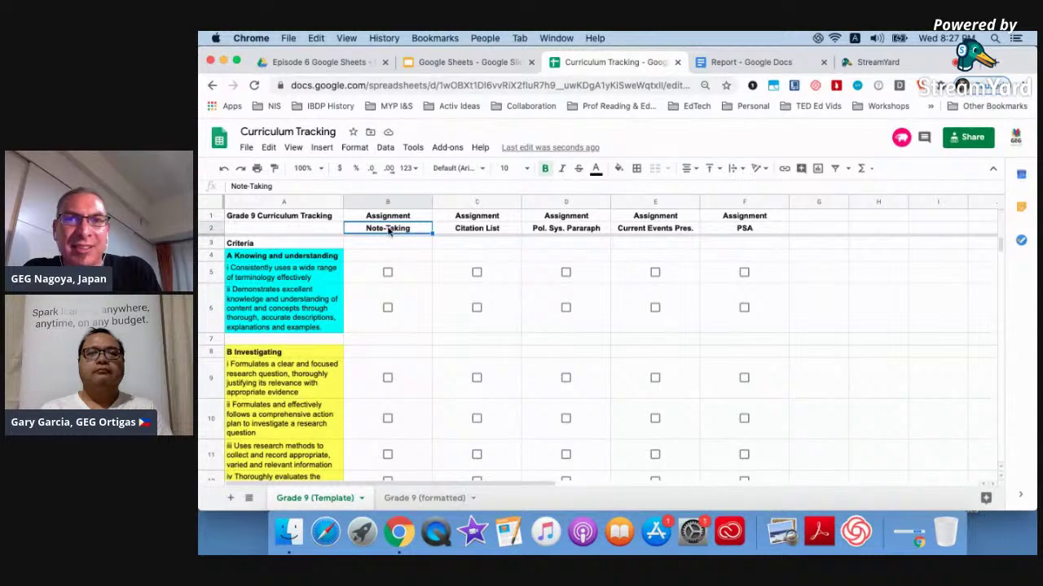
pyautogui.click(733, 62)
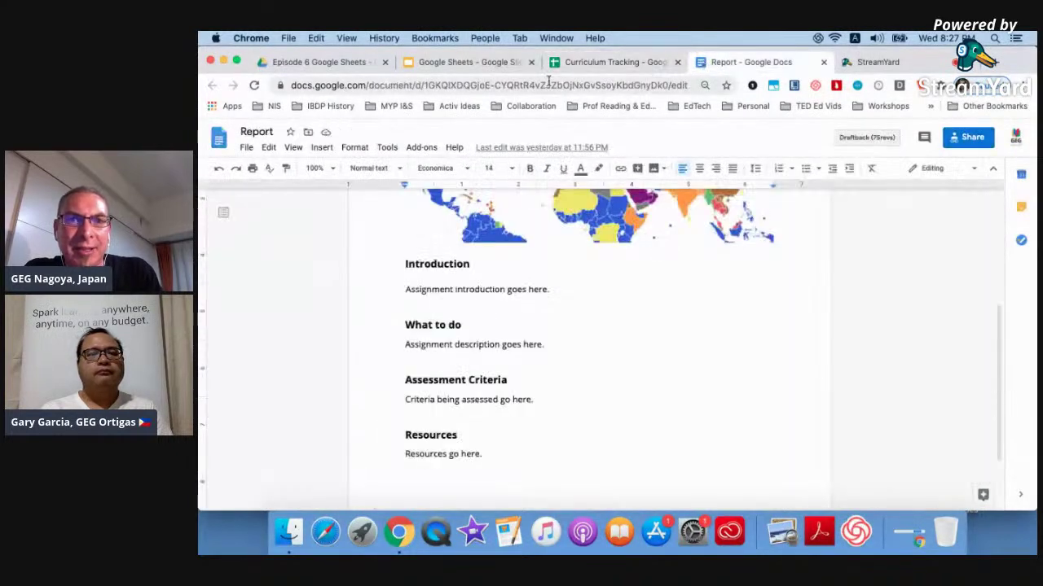
pyautogui.click(549, 81)
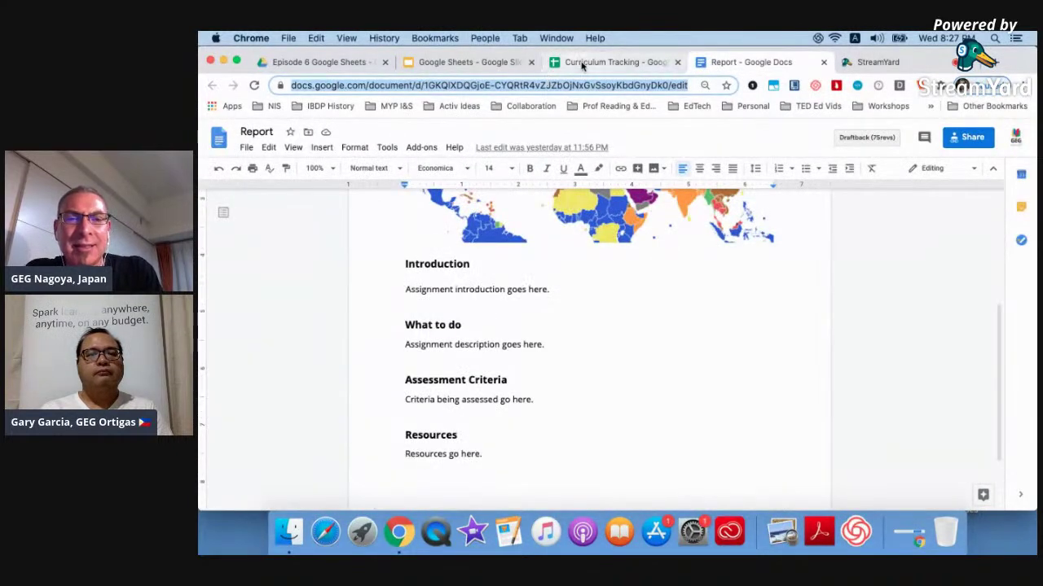
pyautogui.click(577, 62)
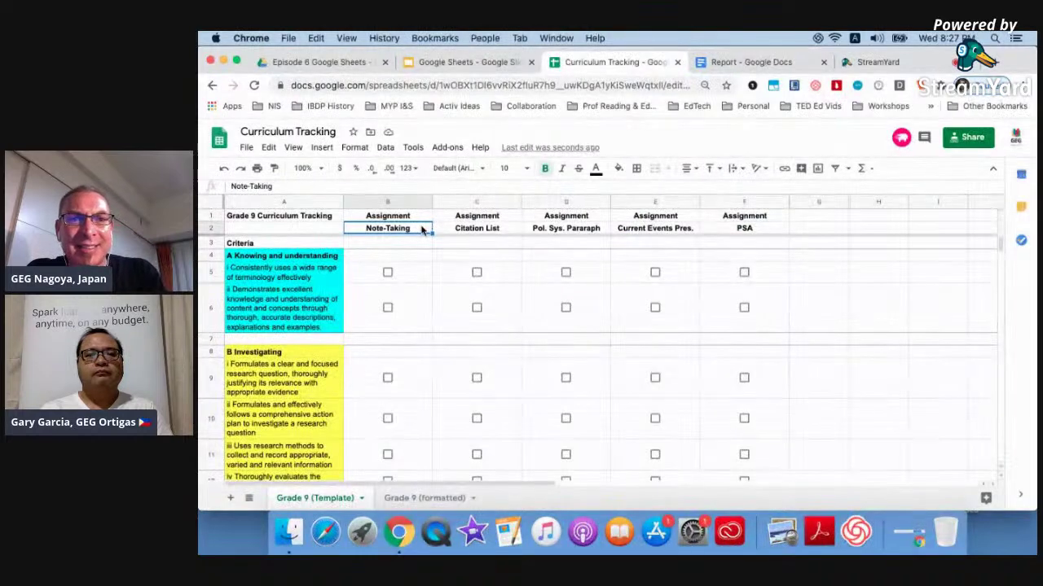
pyautogui.press('super+shift+y')
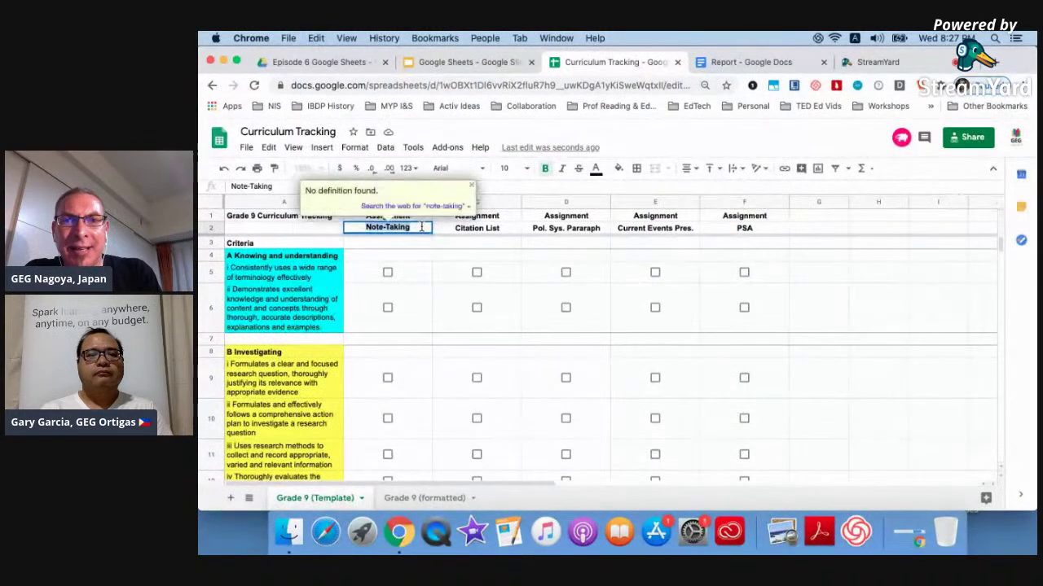
pyautogui.click(785, 169)
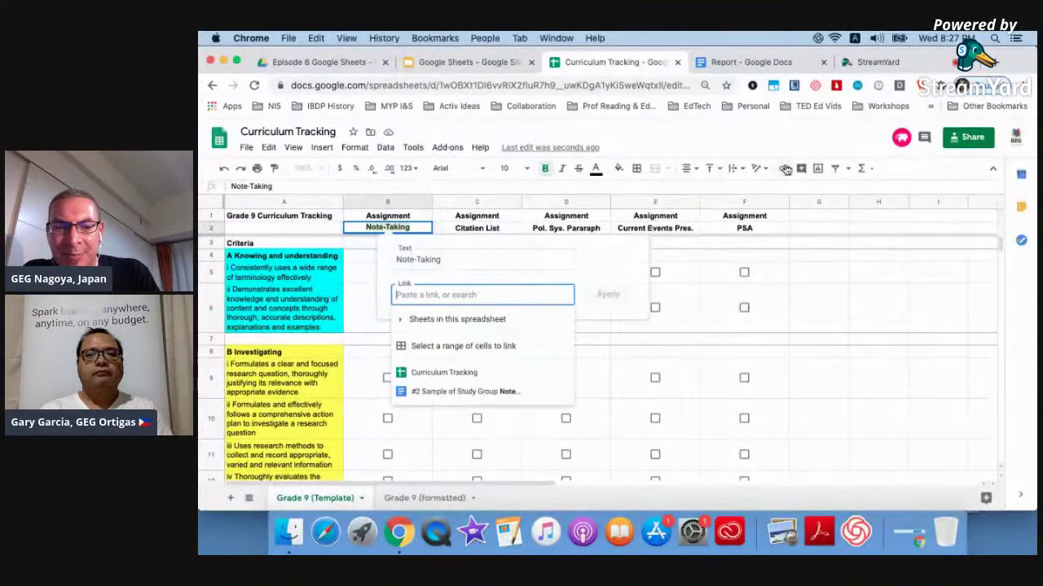
pyautogui.press('super+v')
pyautogui.click(606, 306)
pyautogui.click(357, 257)
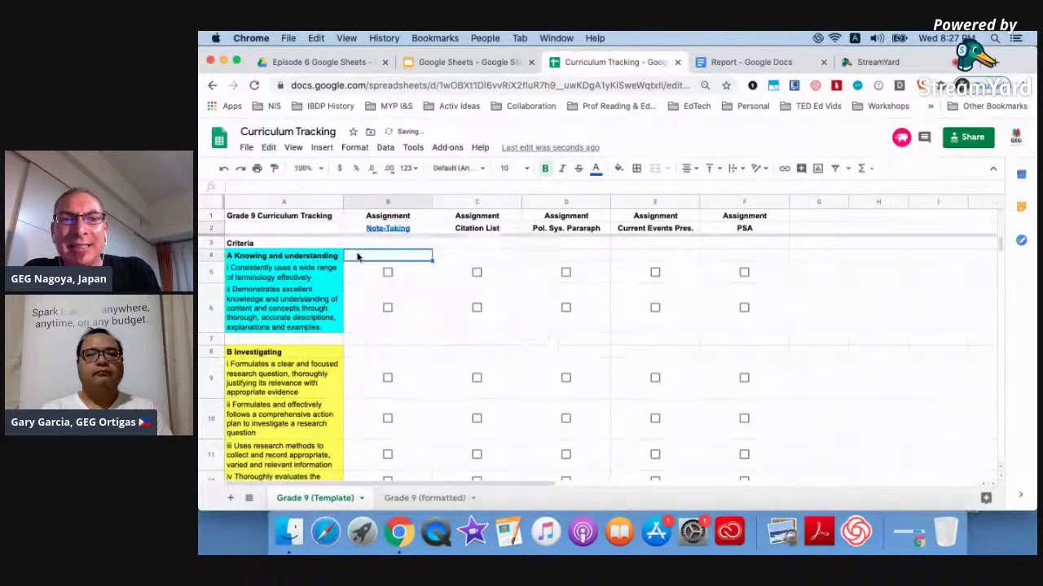
pyautogui.moveTo(381, 228)
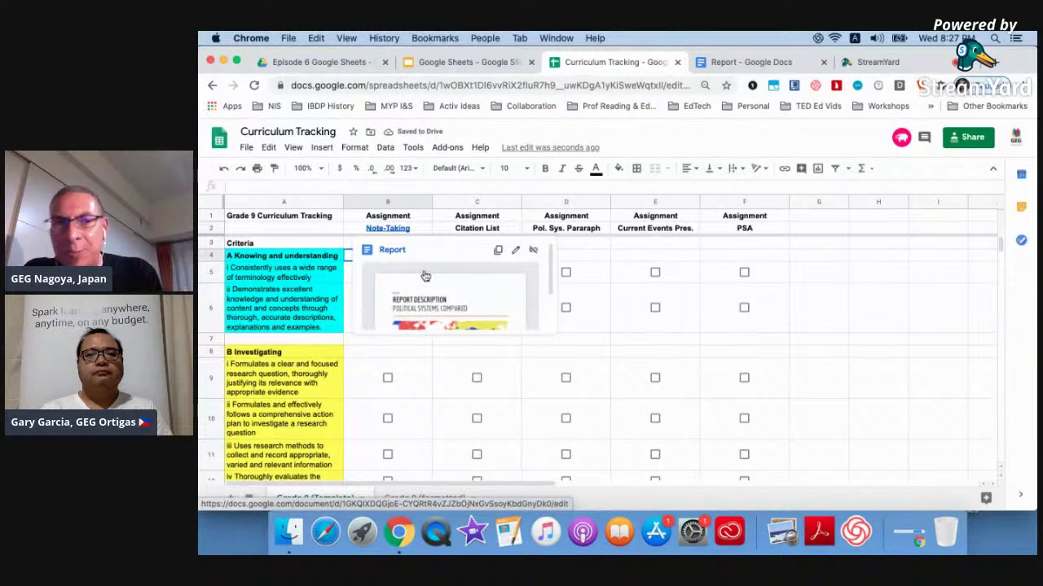
pyautogui.click(540, 229)
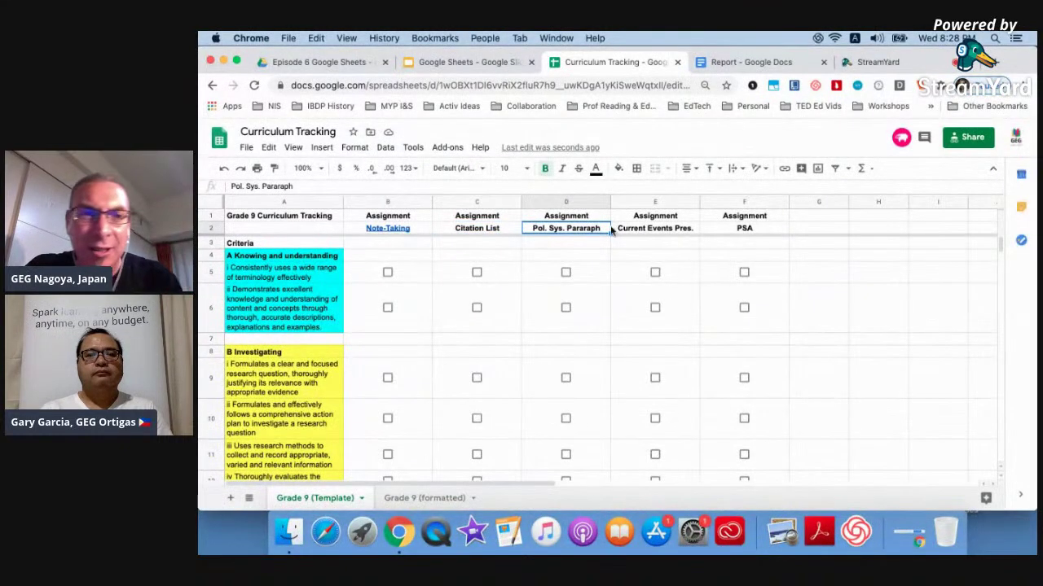
# Start a conditional formatting rule on B5:F6 with a cyan fill.
pyautogui.click(389, 309)
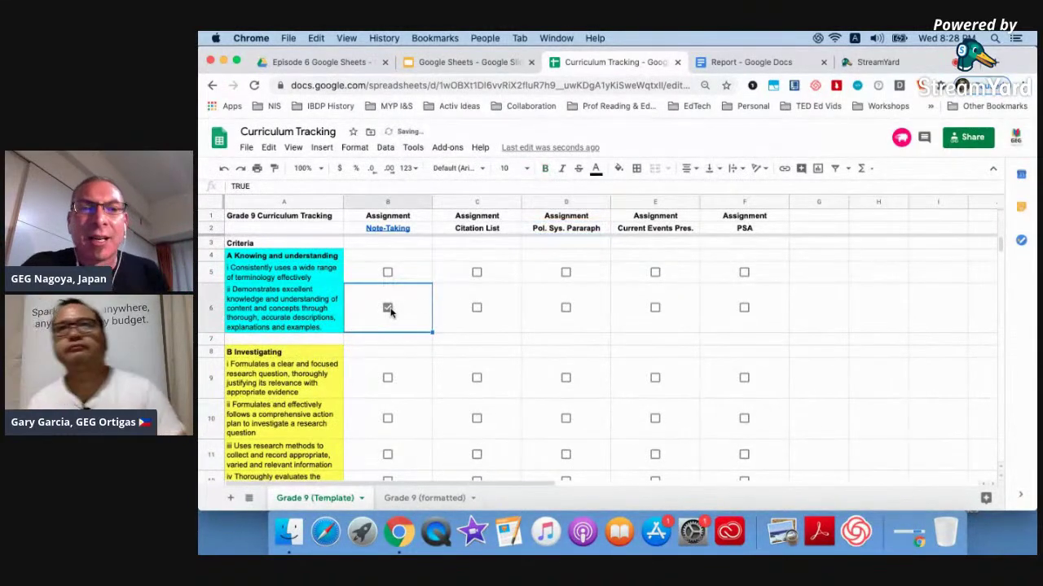
pyautogui.click(389, 309)
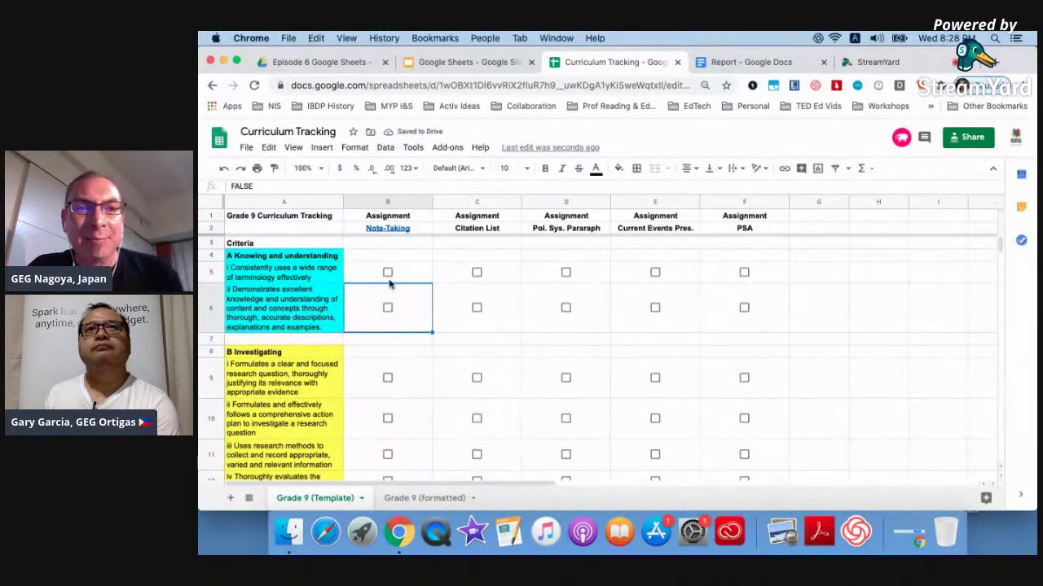
pyautogui.click(371, 276)
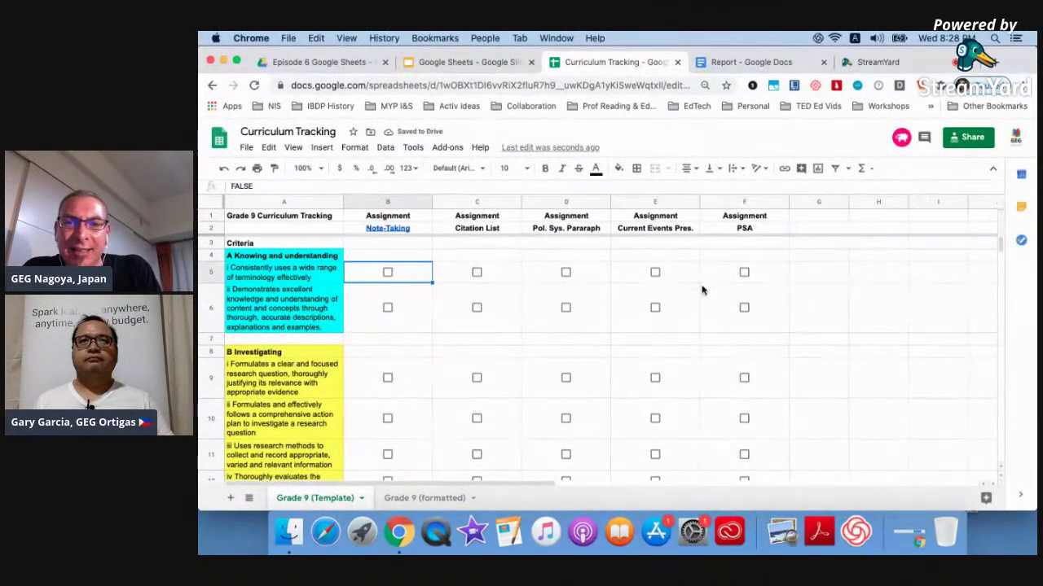
pyautogui.keyDown('shift'); pyautogui.click(727, 318); pyautogui.keyUp('shift')
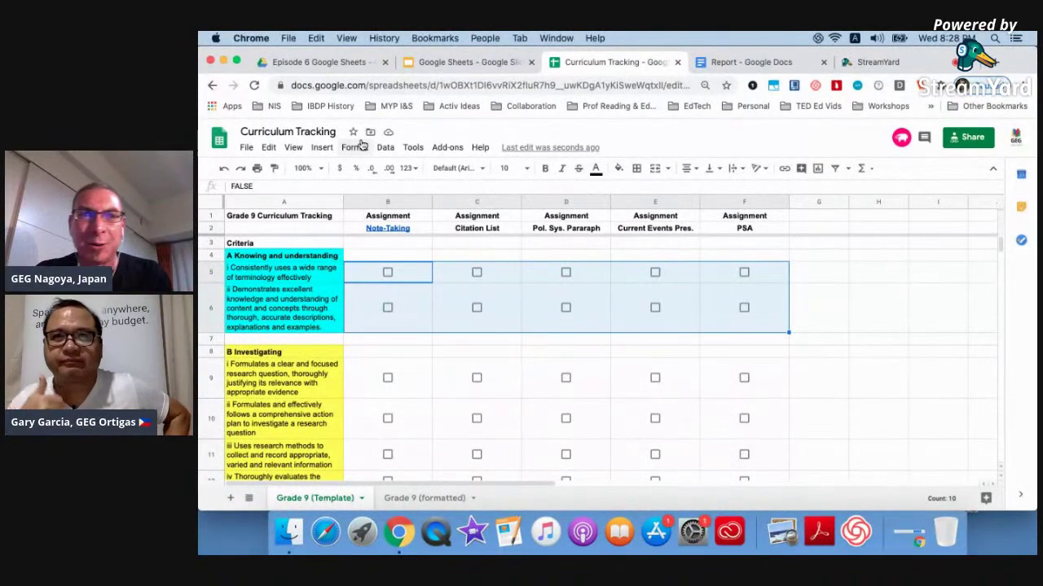
pyautogui.click(356, 146)
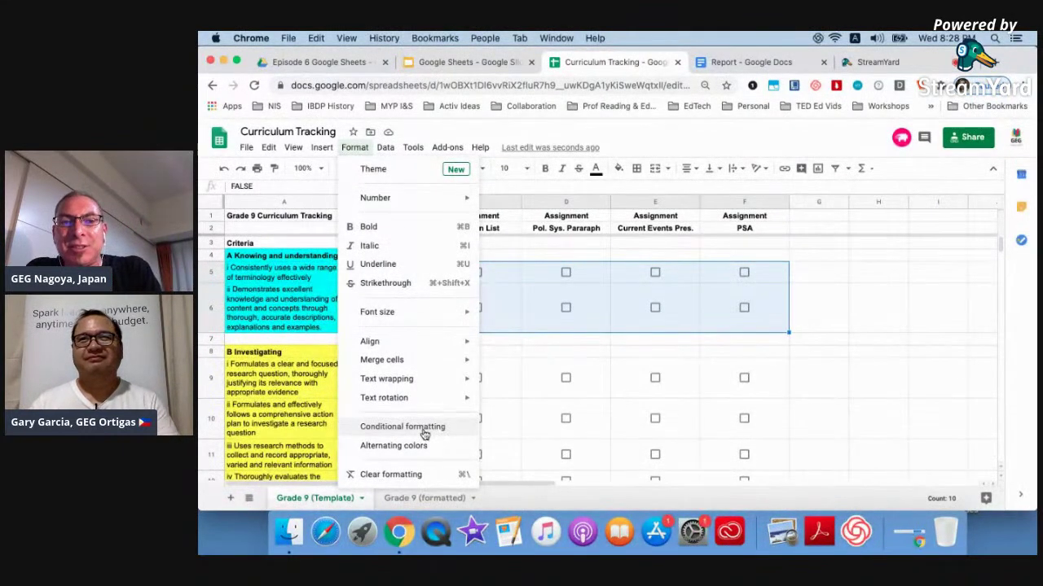
pyautogui.click(425, 435)
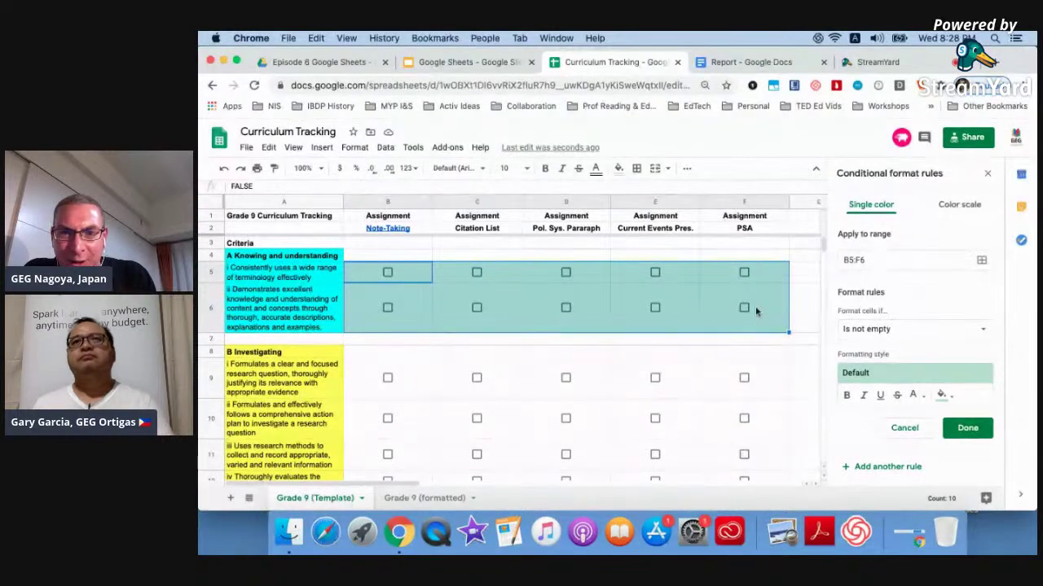
pyautogui.click(944, 396)
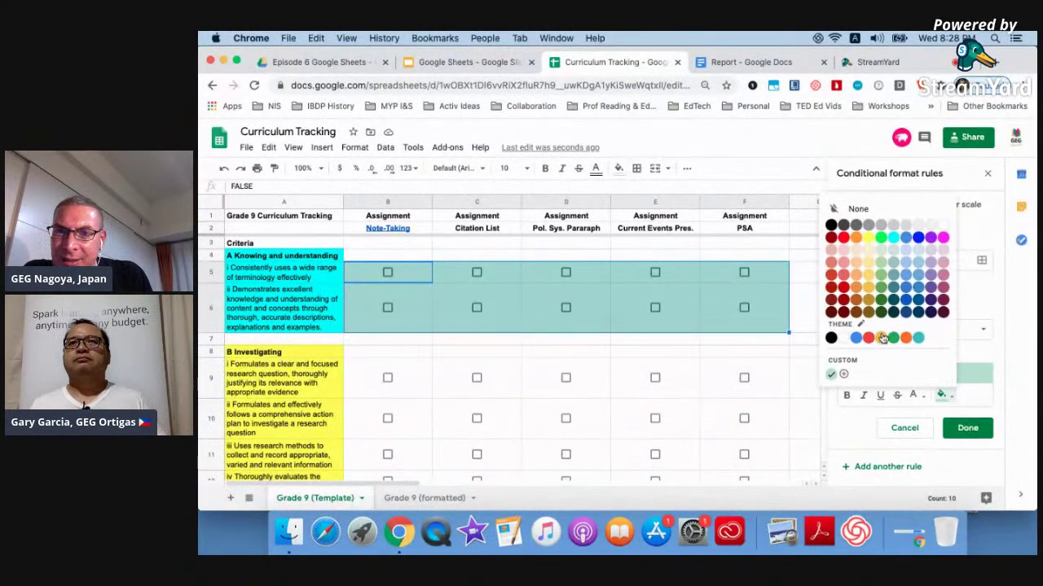
pyautogui.click(892, 237)
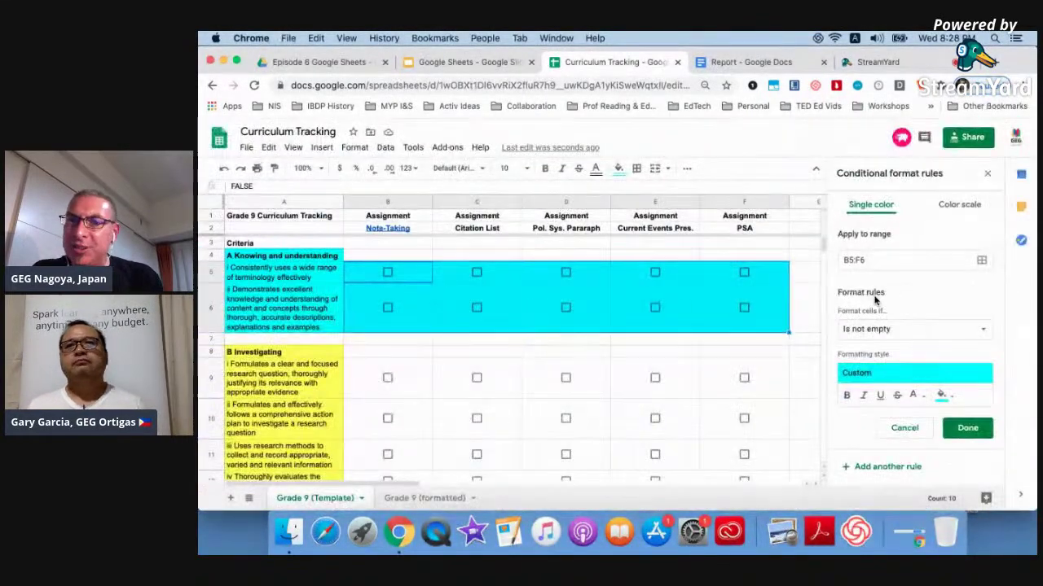
# Set the rule's condition to Is equal to TRUE and save it.
pyautogui.click(872, 330)
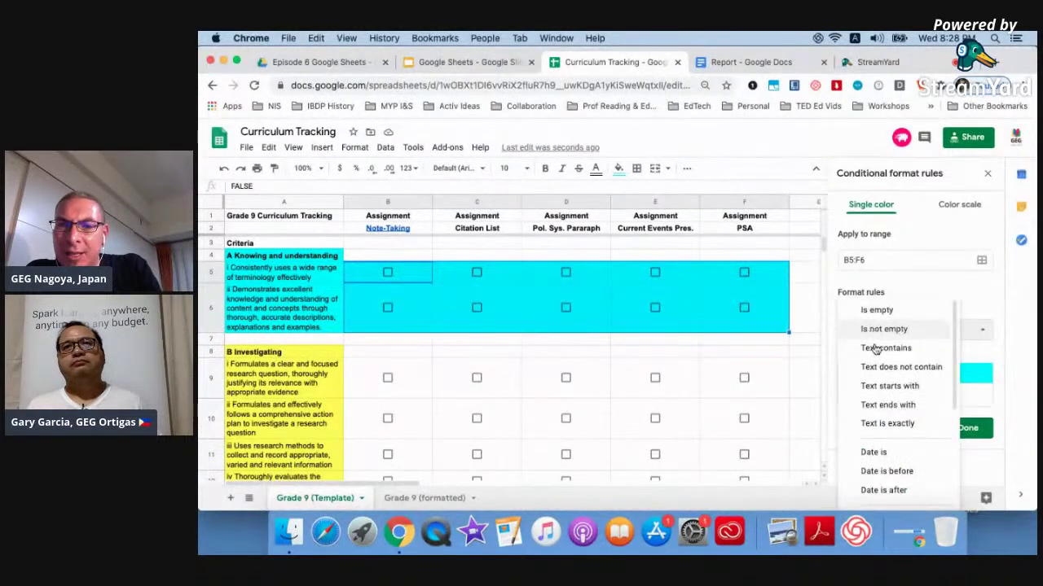
pyautogui.scroll(-3, 870, 384)
pyautogui.scroll(-2, 874, 384)
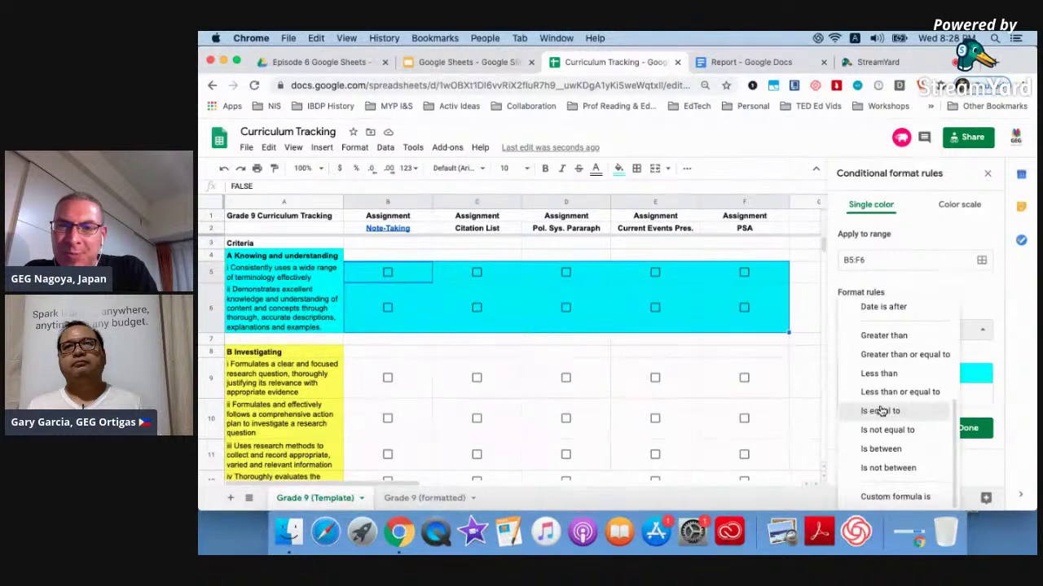
pyautogui.click(880, 411)
pyautogui.click(888, 364)
pyautogui.write('TRUE')
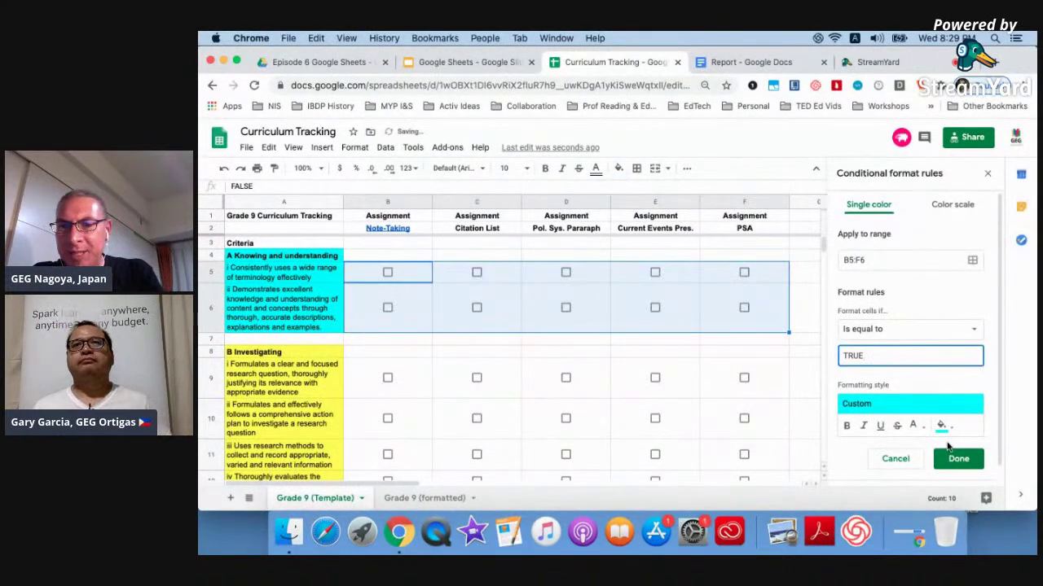
pyautogui.click(955, 457)
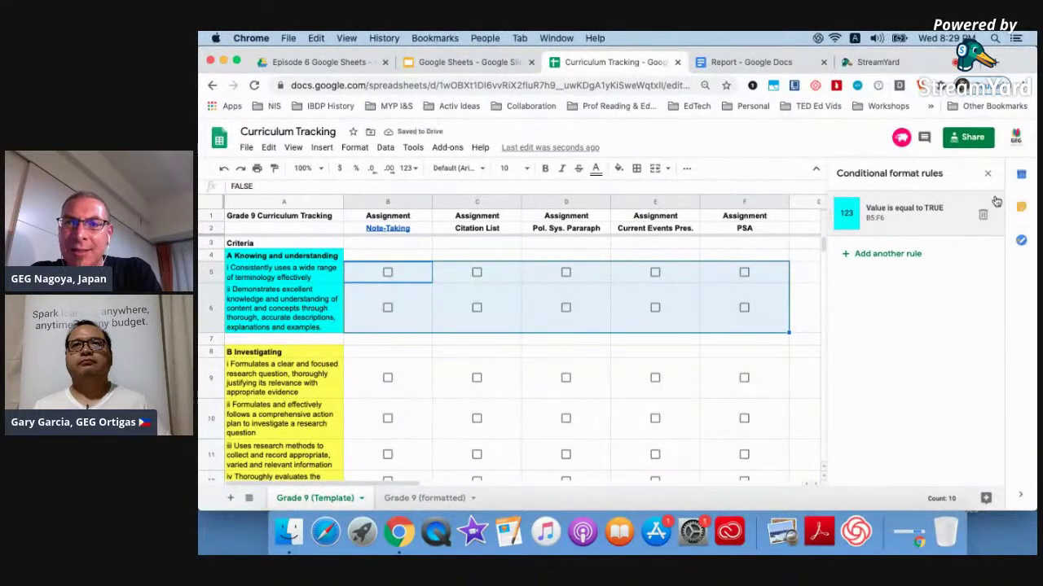
pyautogui.click(988, 172)
pyautogui.click(901, 295)
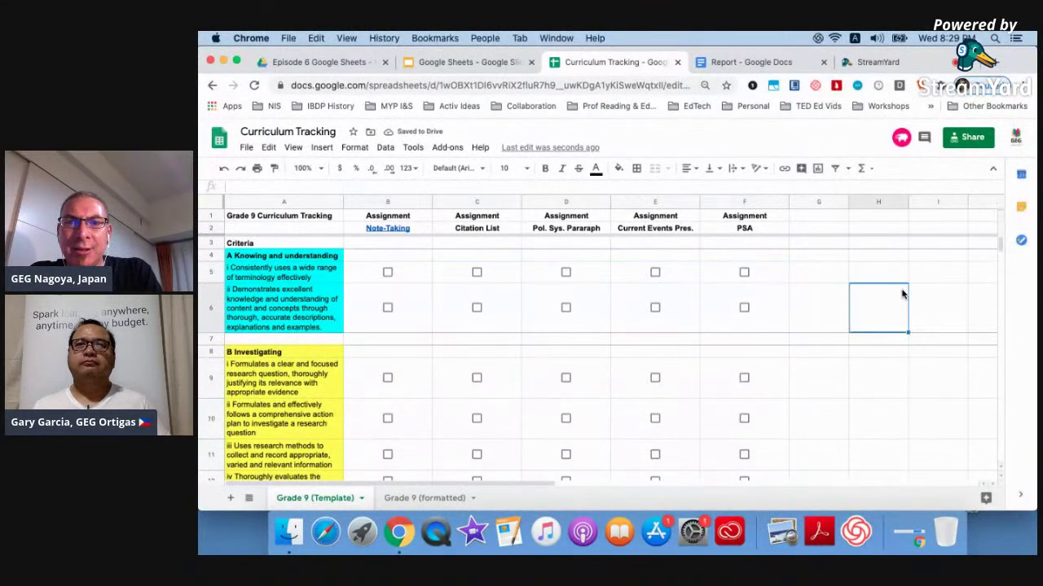
# Tick and untick F5 to confirm the cyan highlight works.
pyautogui.click(744, 273)
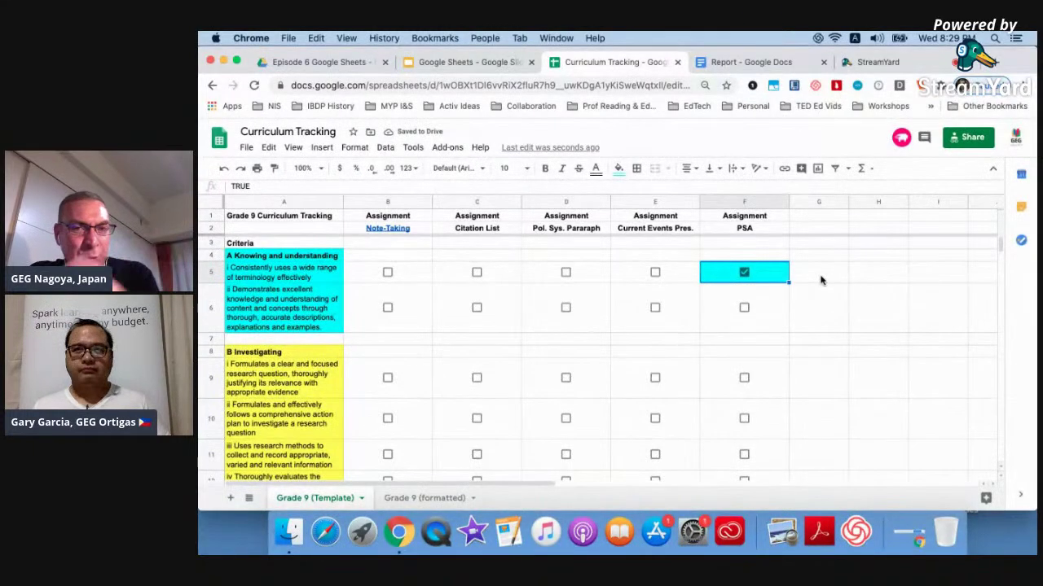
pyautogui.click(744, 273)
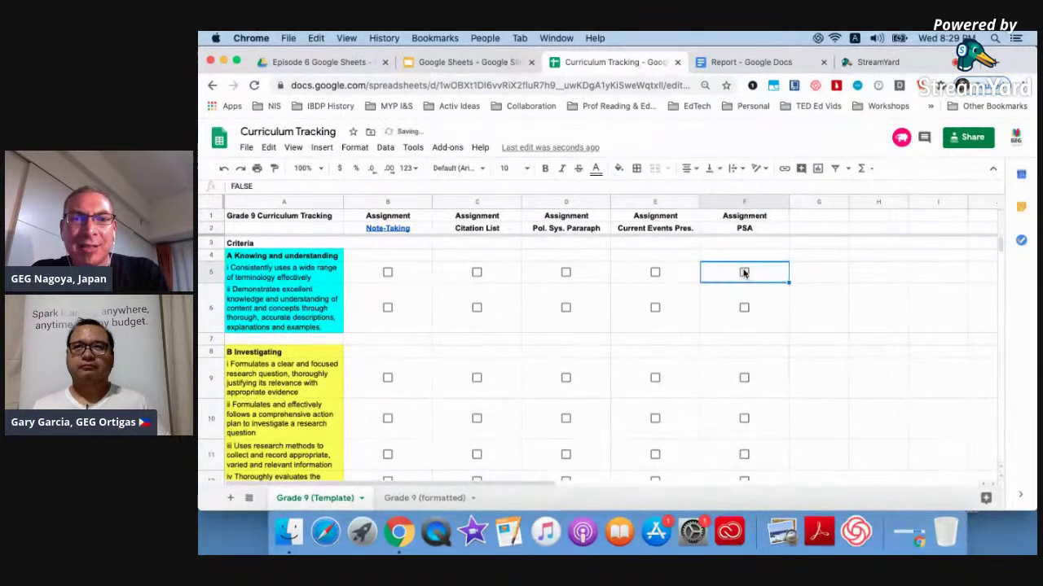
pyautogui.scroll(-3, 819, 344)
pyautogui.click(811, 342)
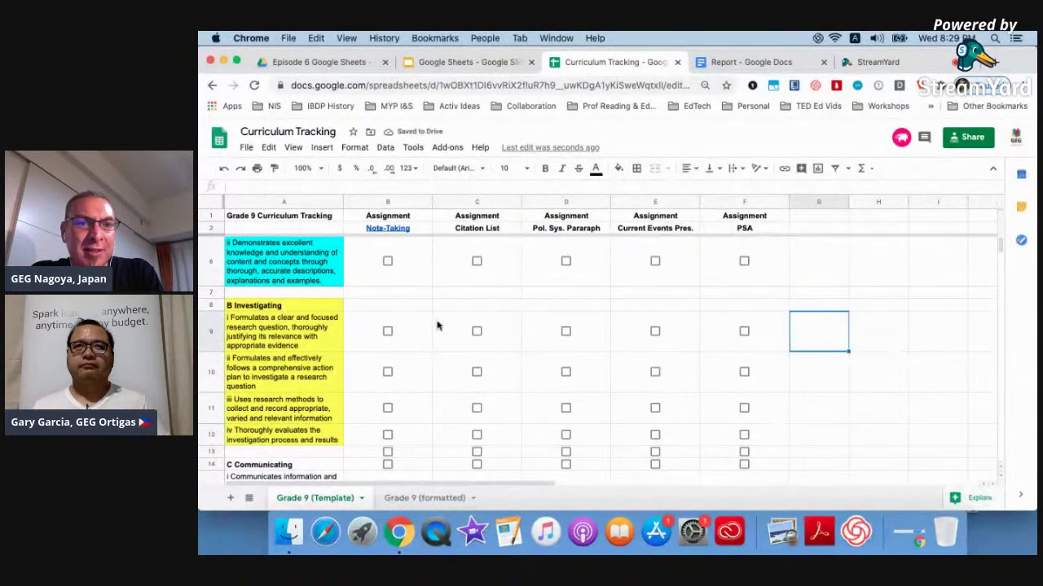
# Add a conditional formatting rule on B9:F12 with condition Is equal to TRUE.
pyautogui.click(404, 325)
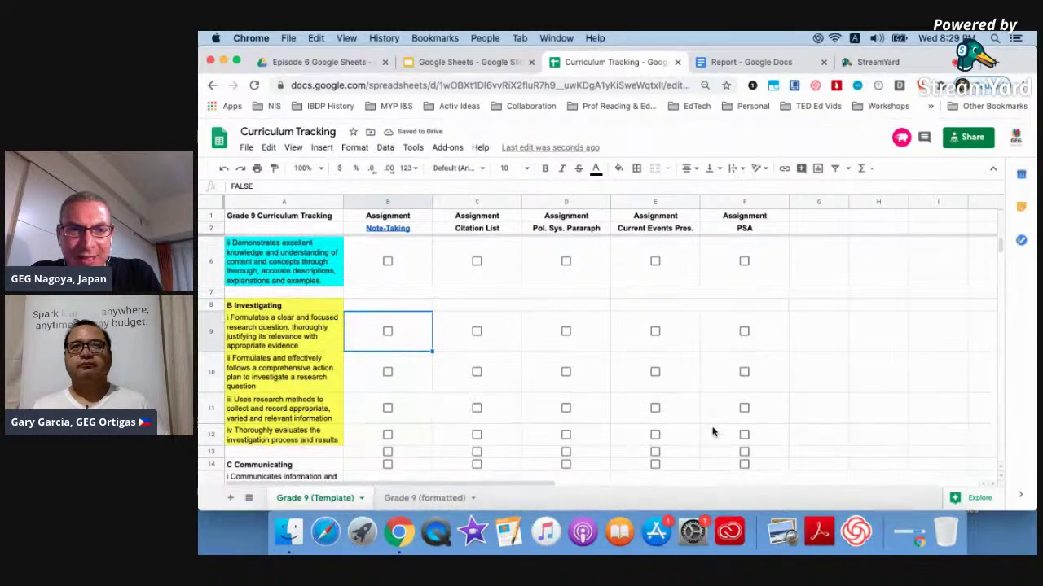
pyautogui.keyDown('shift'); pyautogui.click(714, 432); pyautogui.keyUp('shift')
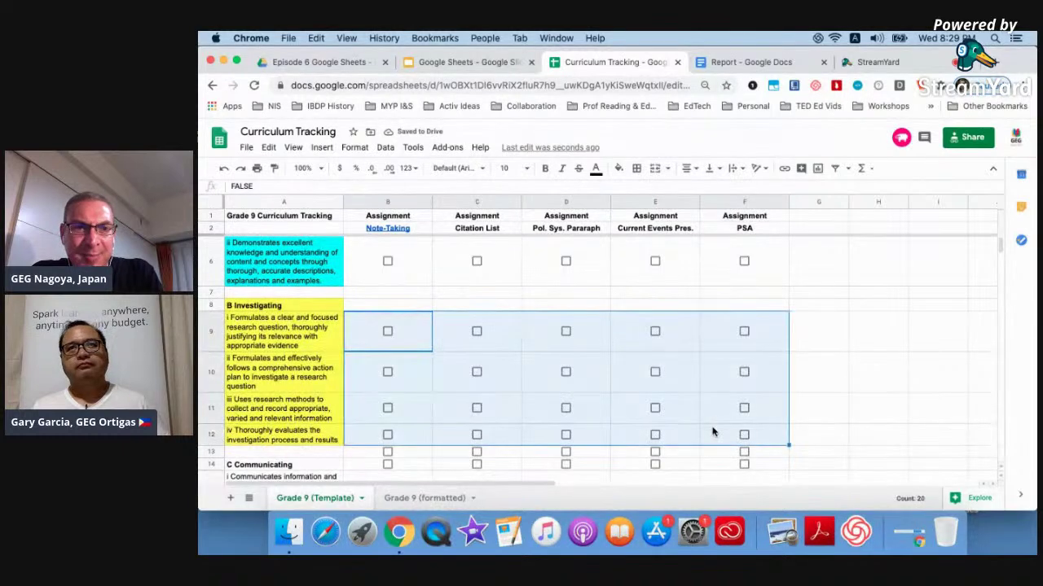
pyautogui.click(351, 146)
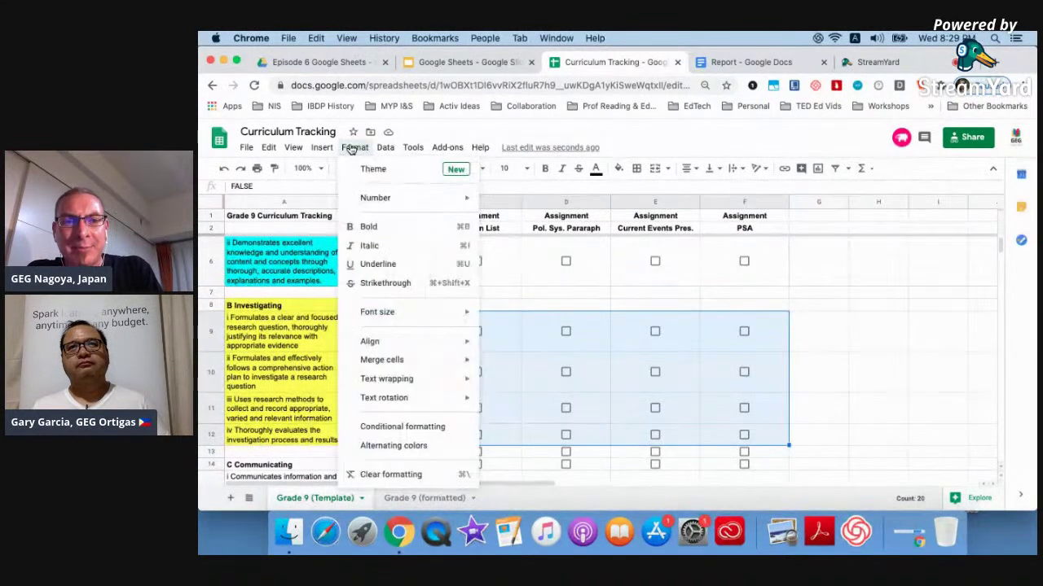
pyautogui.click(405, 425)
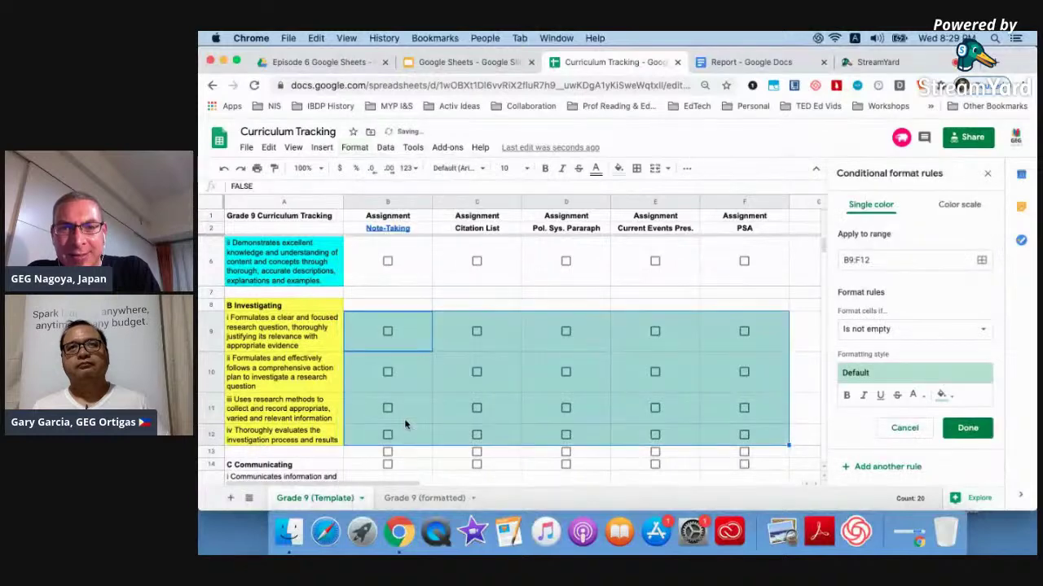
pyautogui.click(846, 329)
pyautogui.scroll(-4, 886, 373)
pyautogui.scroll(-1, 886, 374)
pyautogui.click(867, 411)
pyautogui.click(904, 356)
pyautogui.write('TRU')
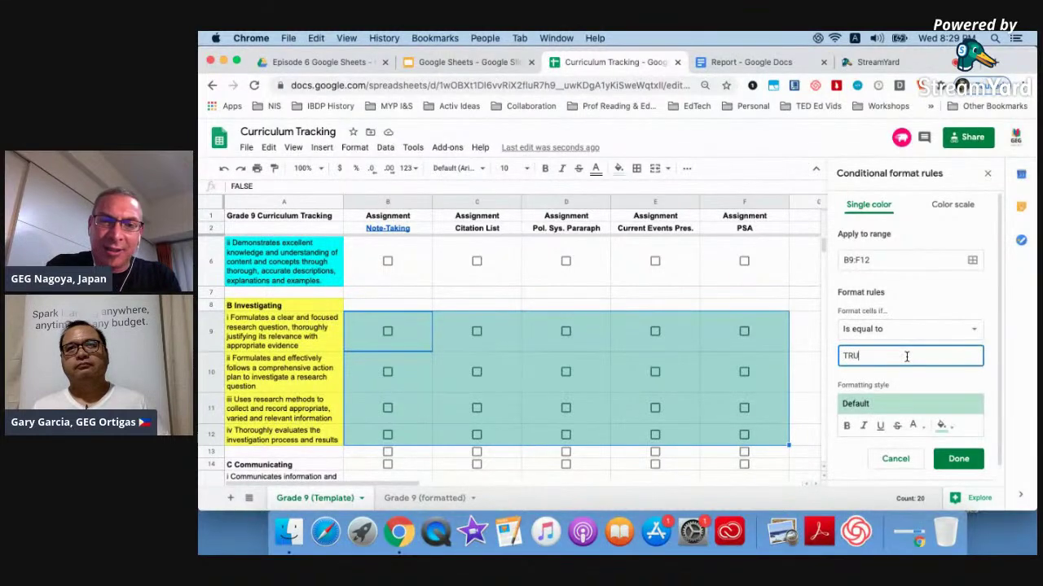
pyautogui.write('E')
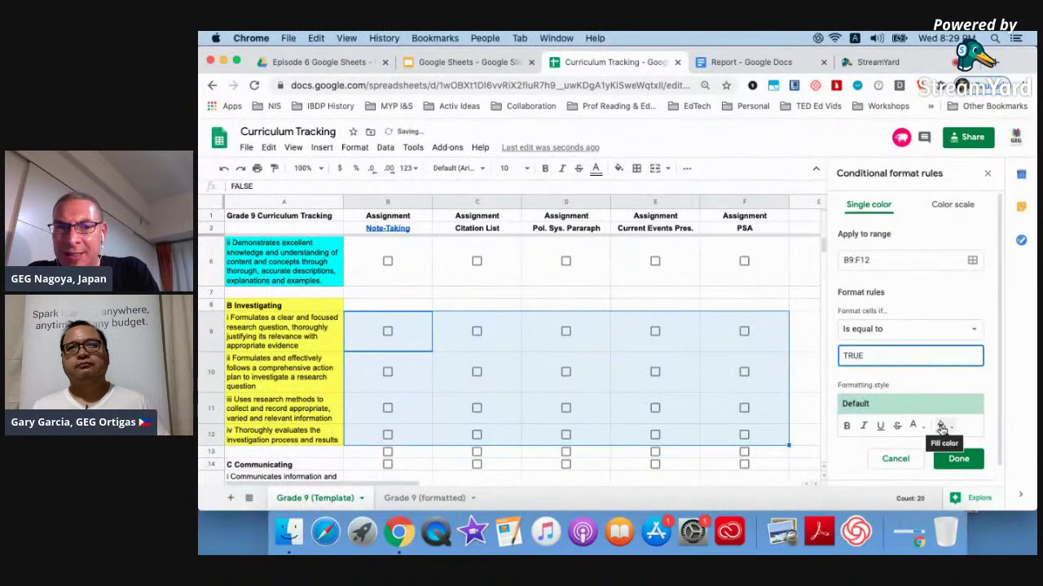
# Give the B9:F12 rule a yellow fill, save it, and test it on F10.
pyautogui.click(941, 425)
pyautogui.click(868, 270)
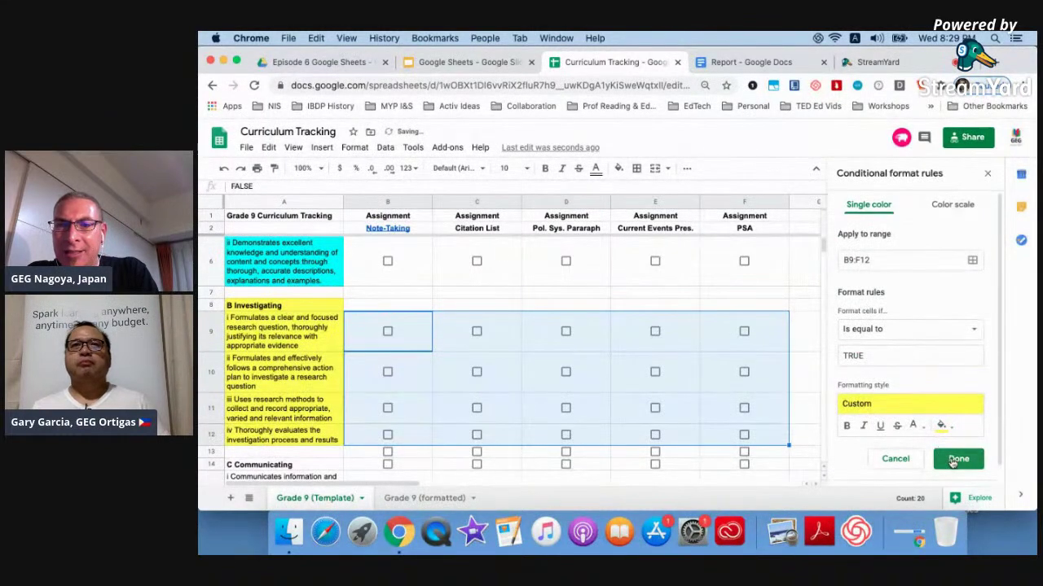
pyautogui.click(955, 457)
pyautogui.click(987, 173)
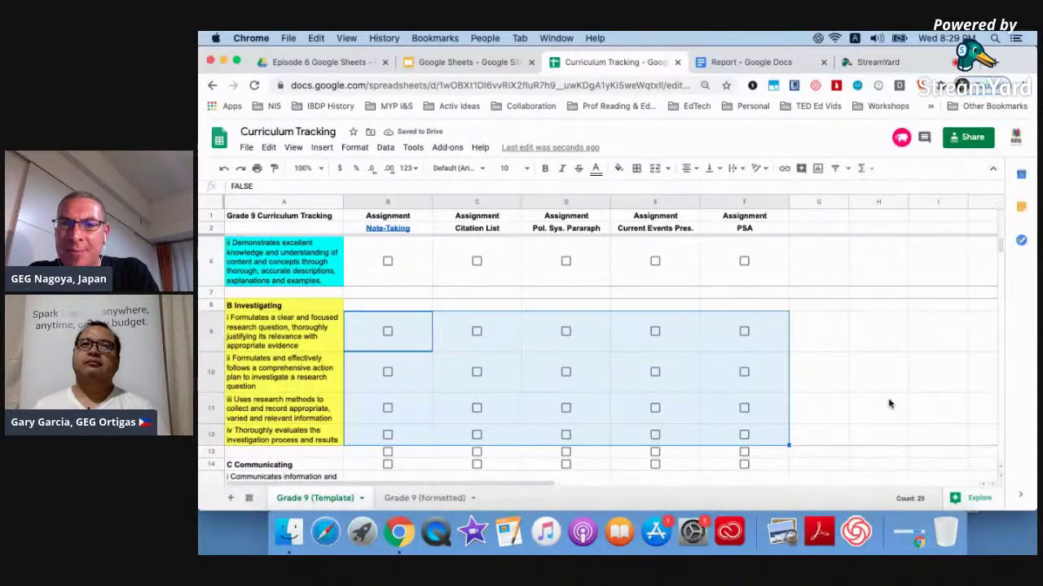
pyautogui.click(892, 386)
pyautogui.click(744, 372)
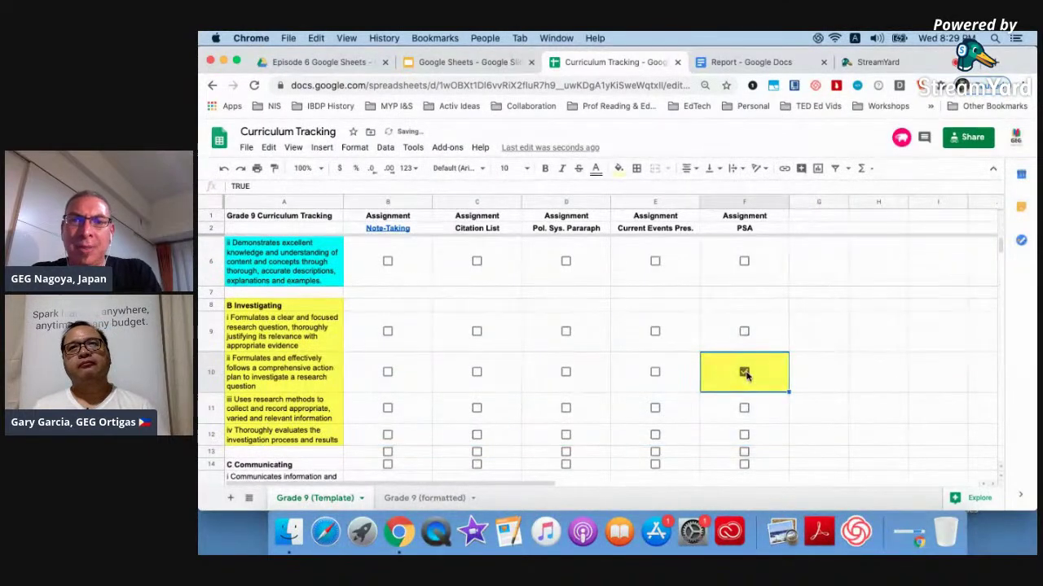
pyautogui.click(744, 372)
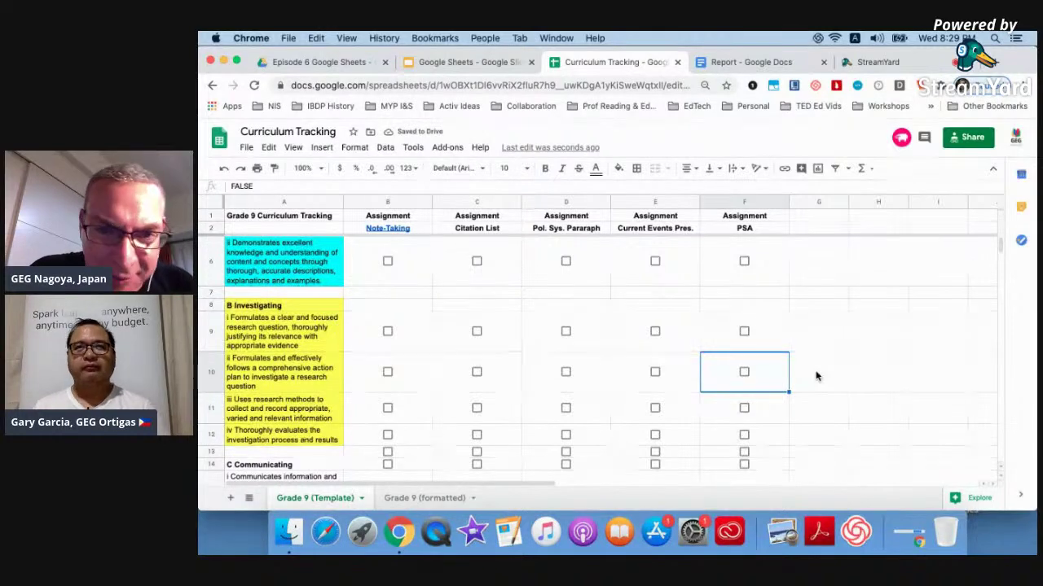
# Untick the C10, C6 and D16 checkboxes on the Grade 9 (formatted) sheet.
pyautogui.click(426, 497)
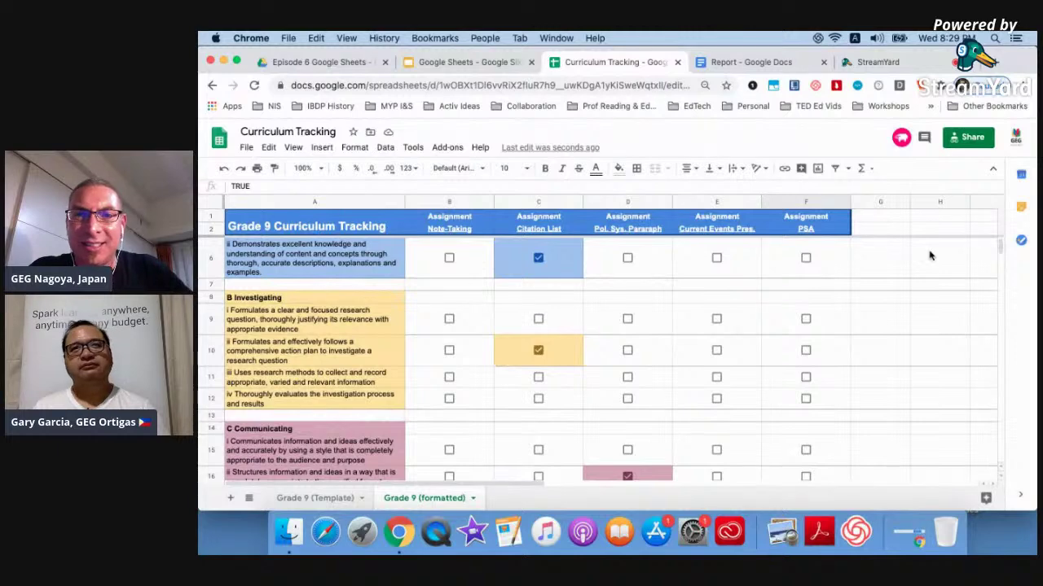
pyautogui.click(537, 347)
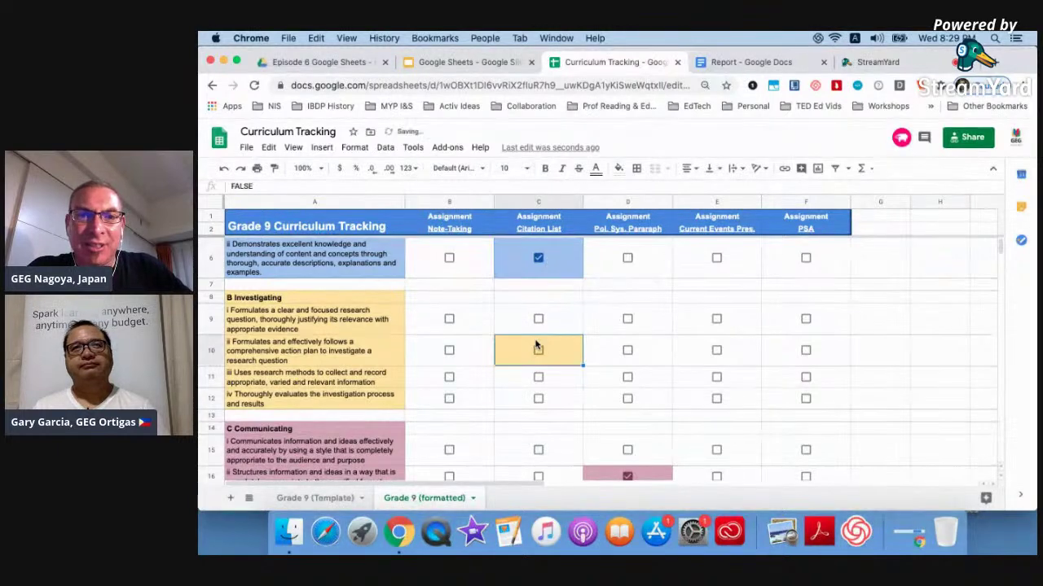
pyautogui.click(537, 258)
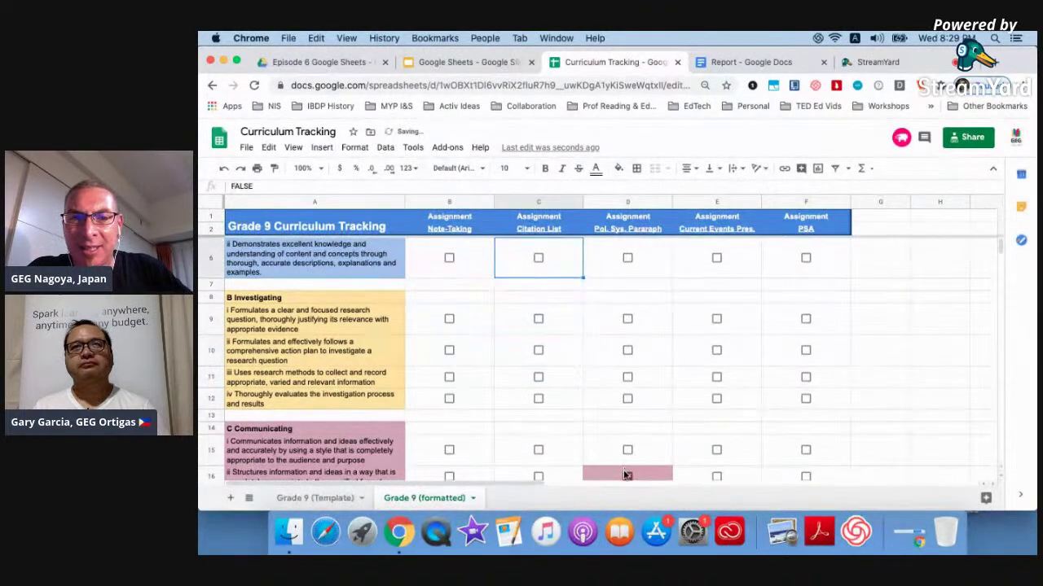
pyautogui.click(626, 475)
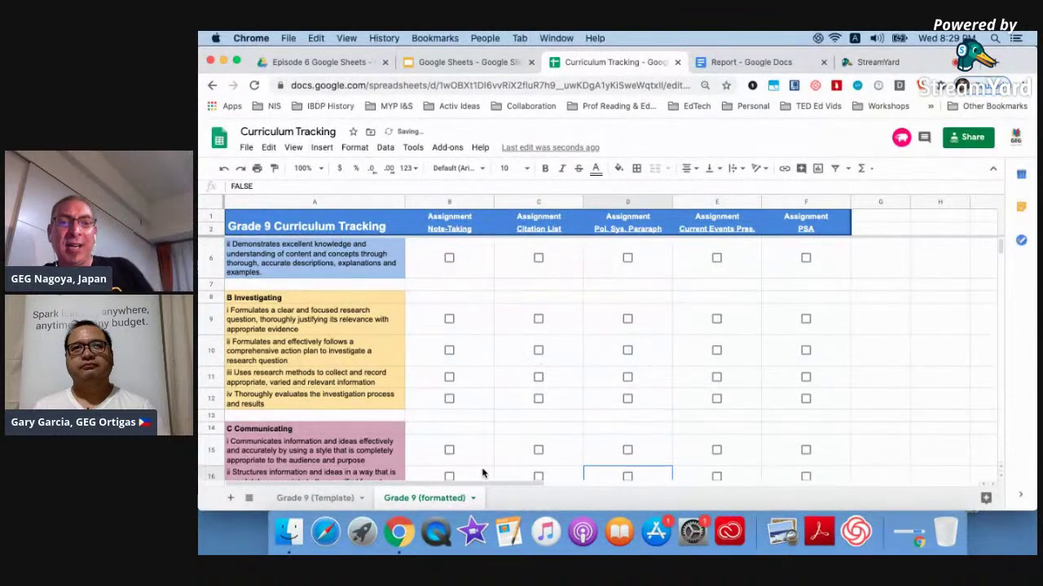
# Duplicate the sheet as Grade 10 (formatted), untick its B5 box, and close the spreadsheet.
pyautogui.click(474, 498)
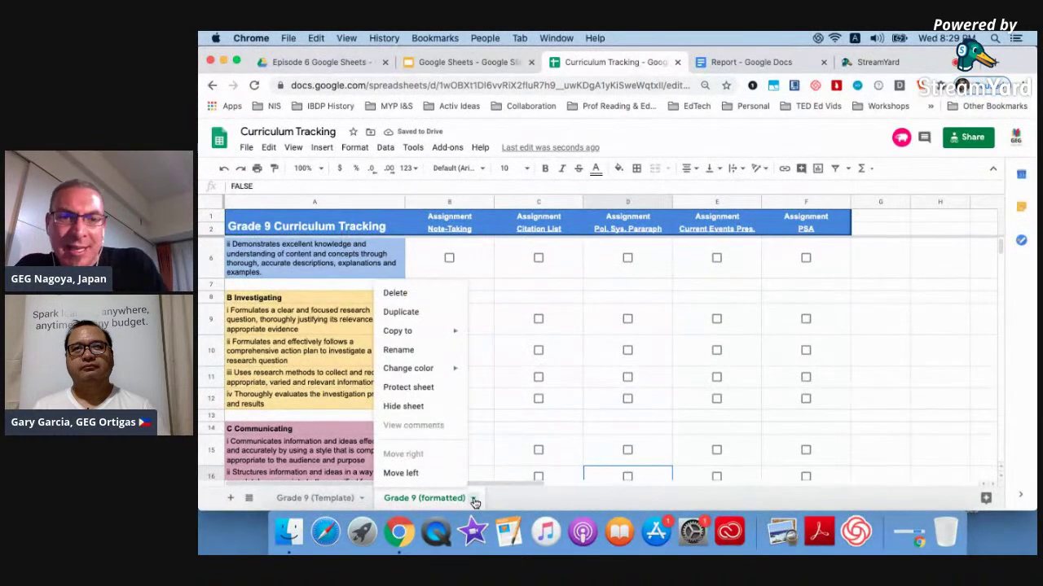
pyautogui.click(415, 315)
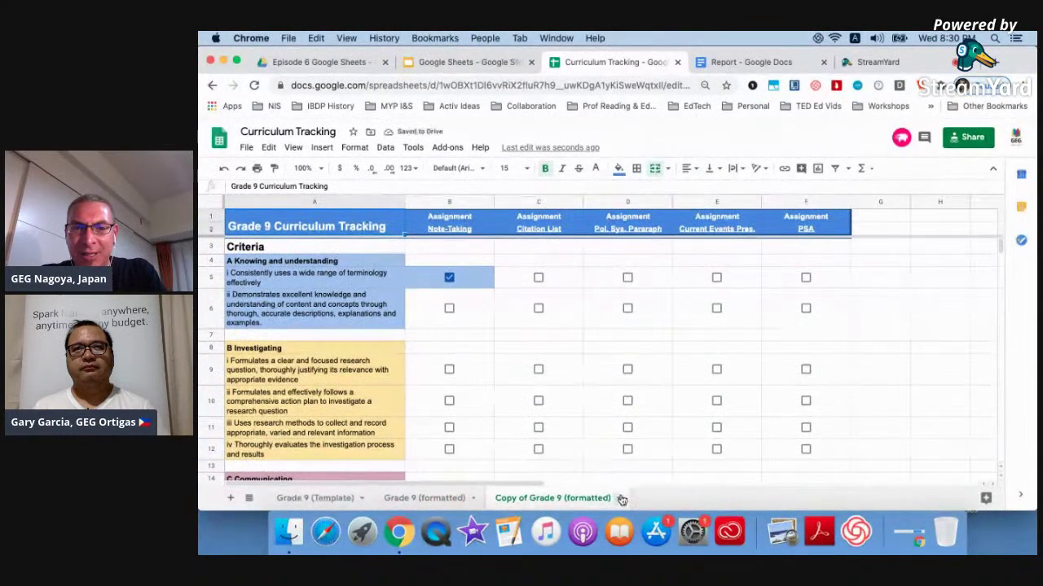
pyautogui.click(620, 499)
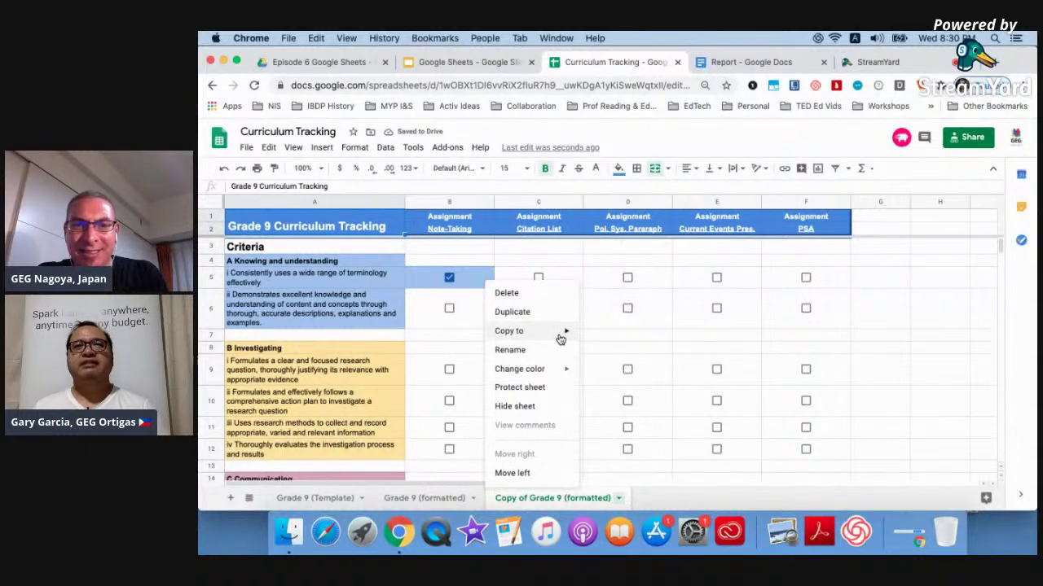
pyautogui.click(510, 349)
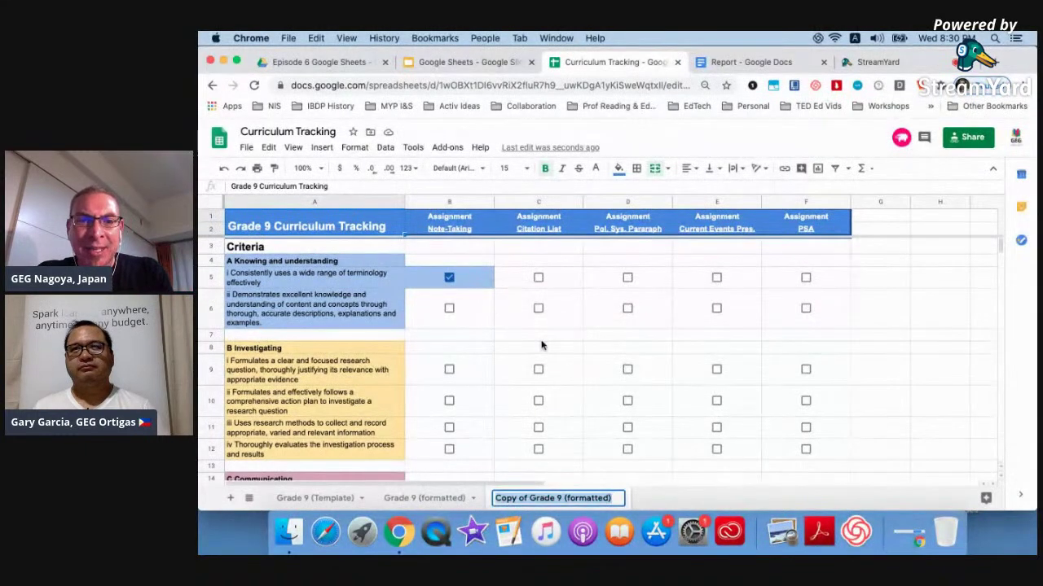
pyautogui.click(562, 499)
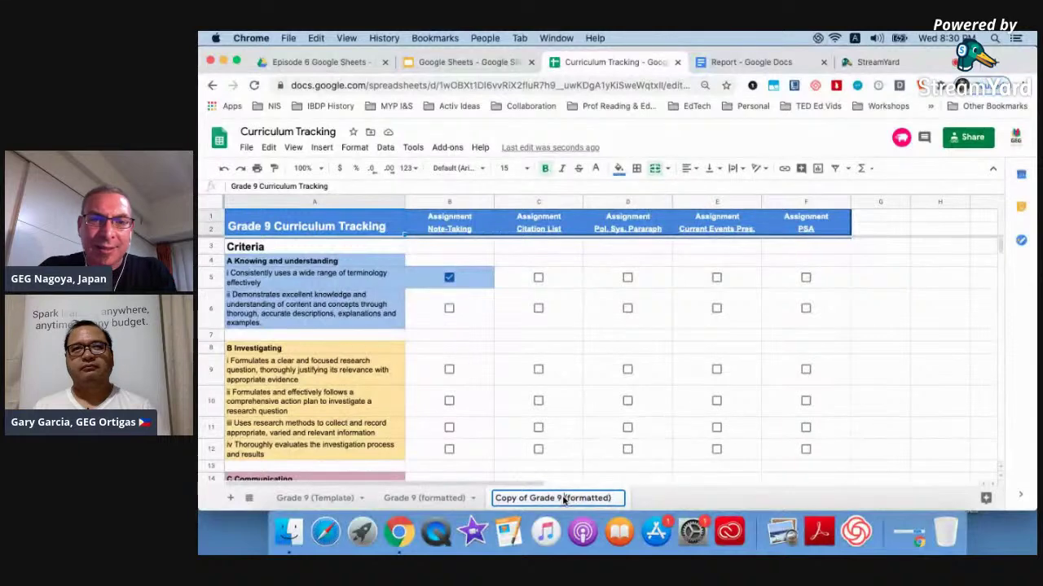
pyautogui.press('BackSpace')
pyautogui.write('10')
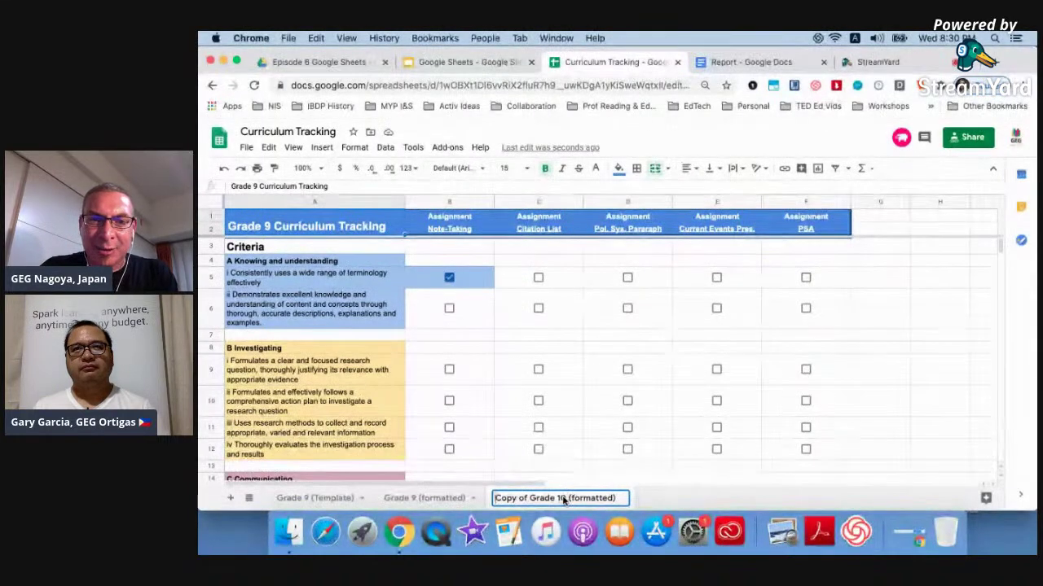
pyautogui.press('Left')
pyautogui.press('Left')
pyautogui.press('Left')
pyautogui.press('Left')
pyautogui.press('Left')
pyautogui.press('Left')
pyautogui.press('Left')
pyautogui.press('Left')
pyautogui.press('BackSpace')
pyautogui.press('BackSpace')
pyautogui.press('BackSpace')
pyautogui.press('BackSpace')
pyautogui.press('BackSpace')
pyautogui.press('BackSpace')
pyautogui.press('BackSpace')
pyautogui.press('BackSpace')
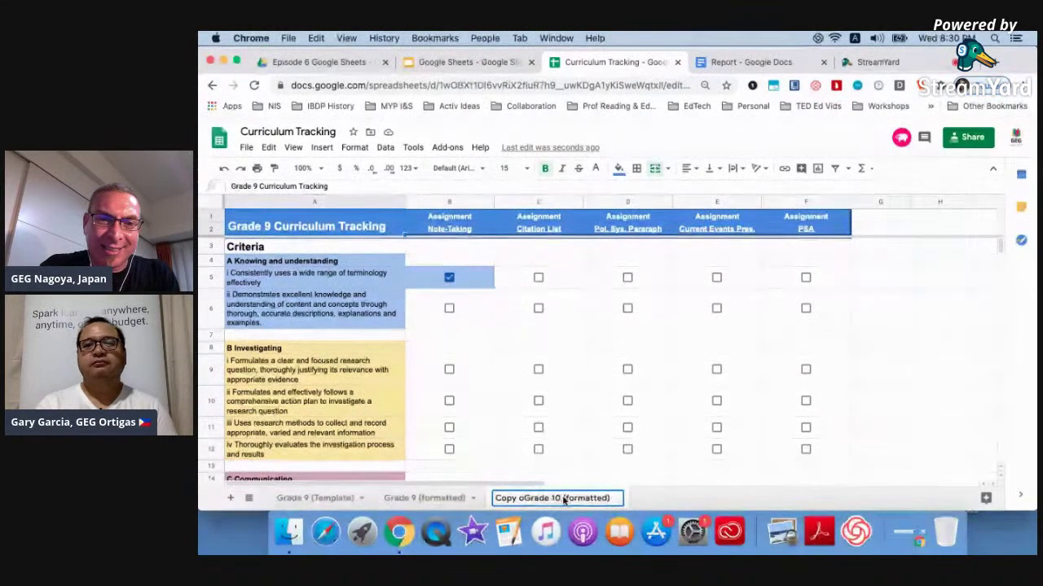
pyautogui.press('Return')
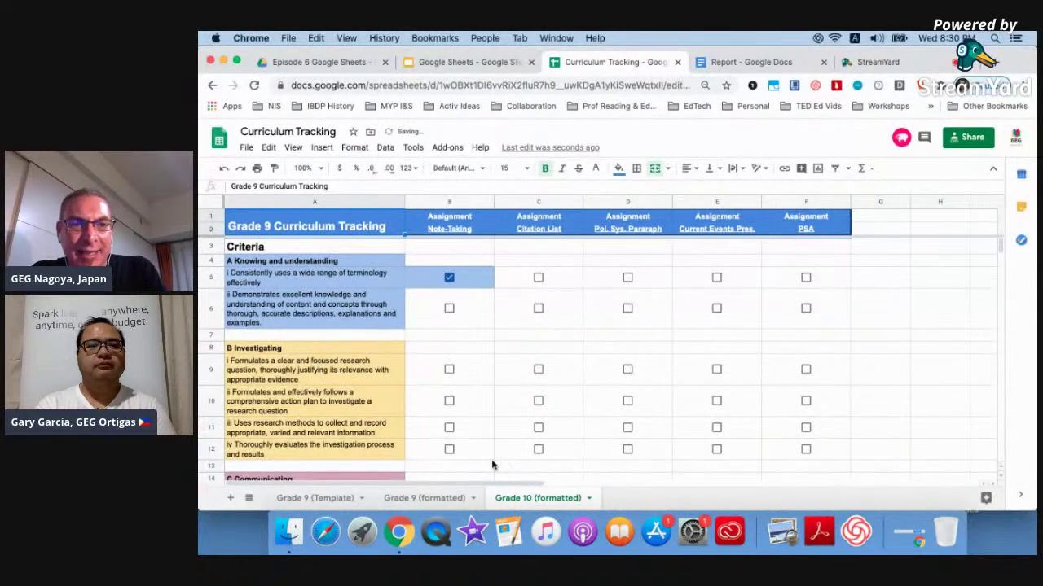
pyautogui.click(449, 277)
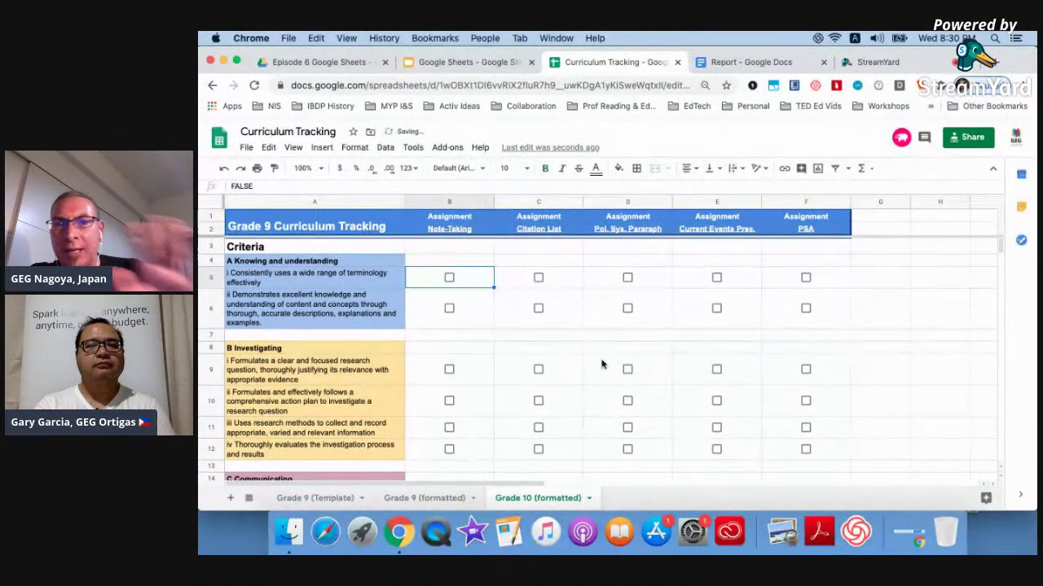
pyautogui.click(676, 62)
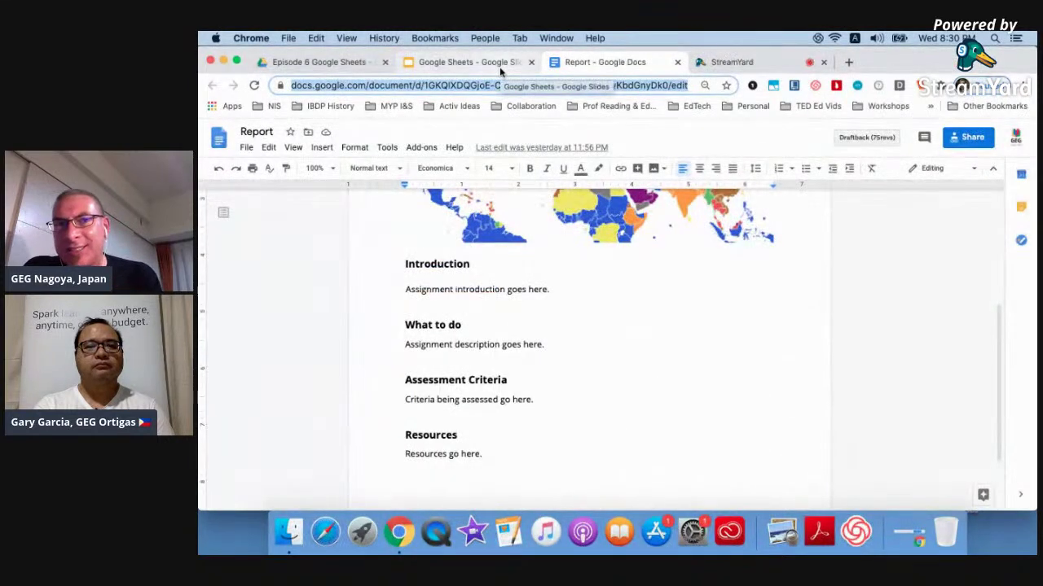
# Open the Assignment tracker spreadsheet from the Overview & organization slide link and close the Report tab.
pyautogui.click(500, 72)
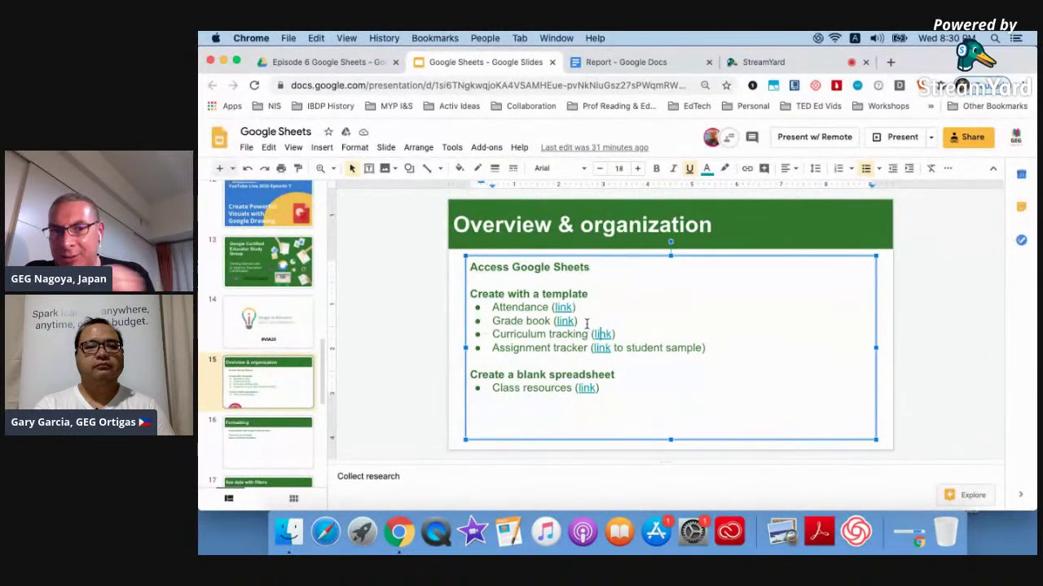
pyautogui.click(602, 350)
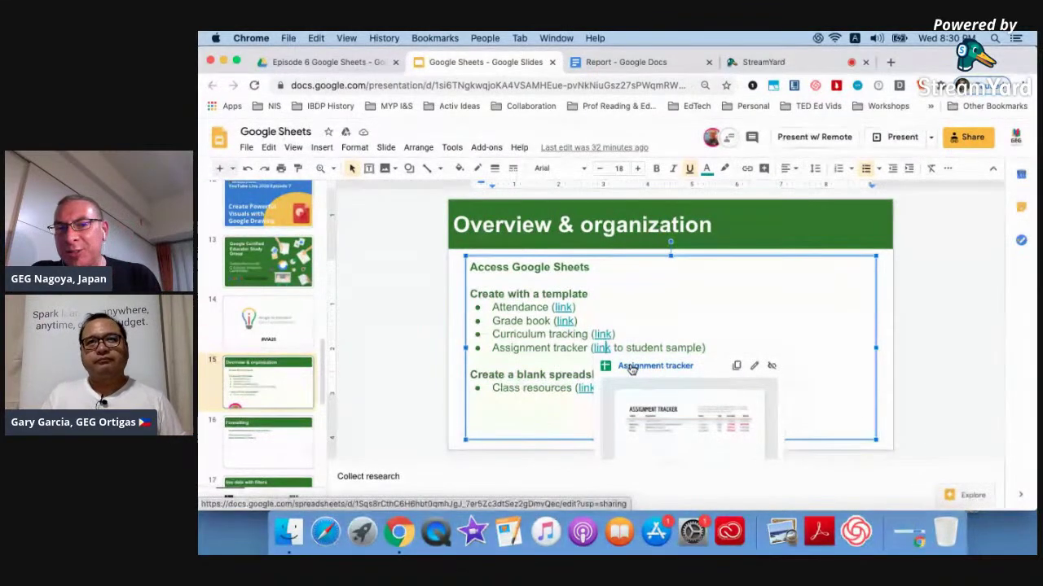
pyautogui.click(631, 367)
pyautogui.click(823, 62)
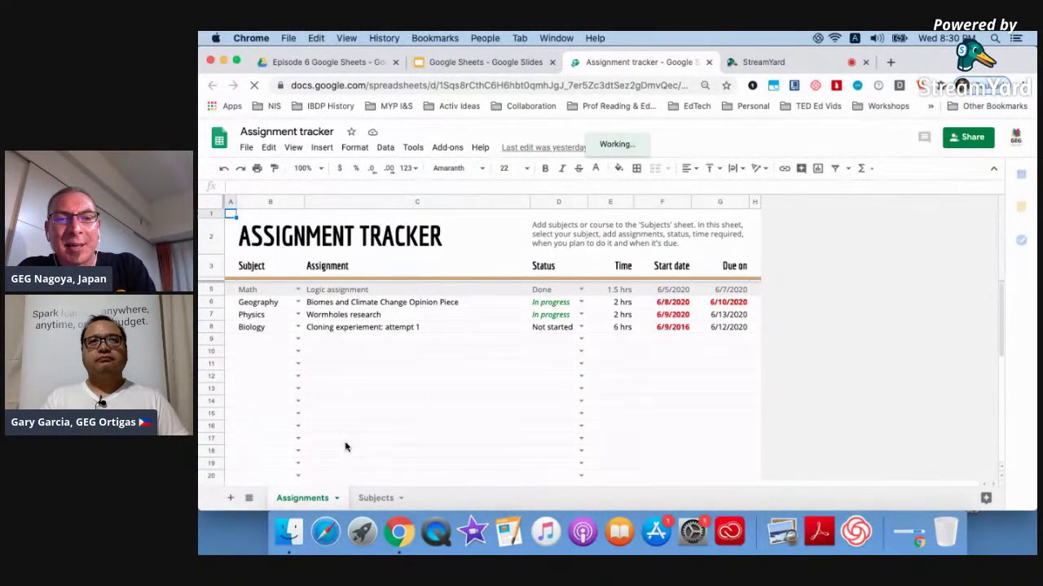
# On the Subjects sheet, inspect the TODAY()-based start and due date formulas for Geography and Physics.
pyautogui.click(375, 498)
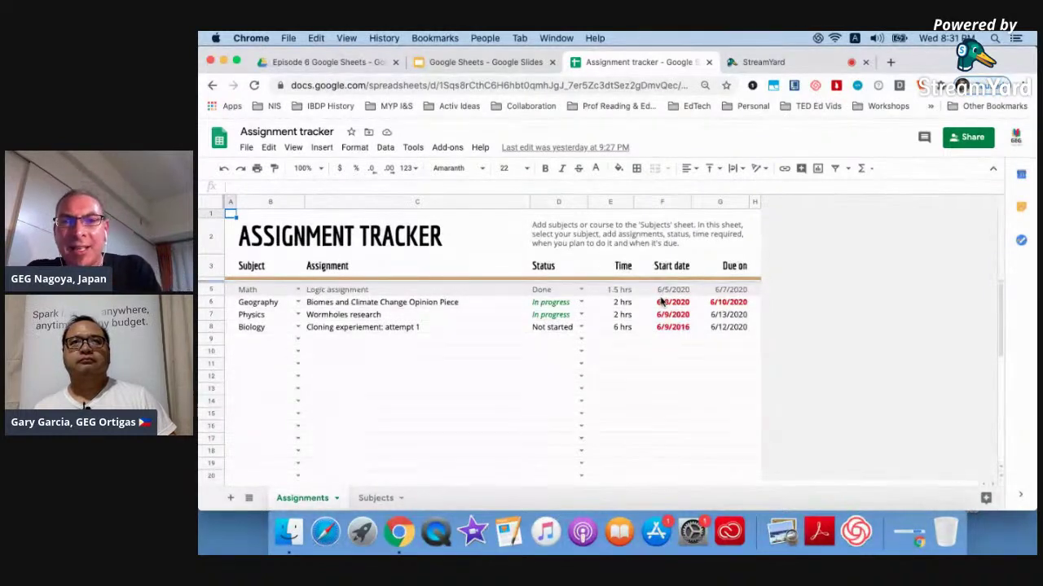
pyautogui.click(664, 304)
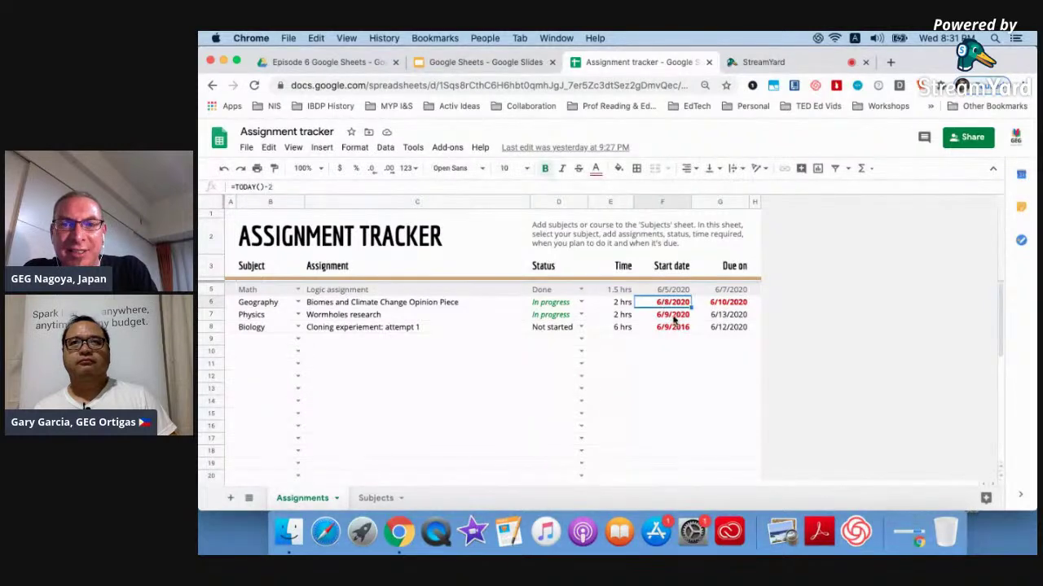
pyautogui.click(673, 317)
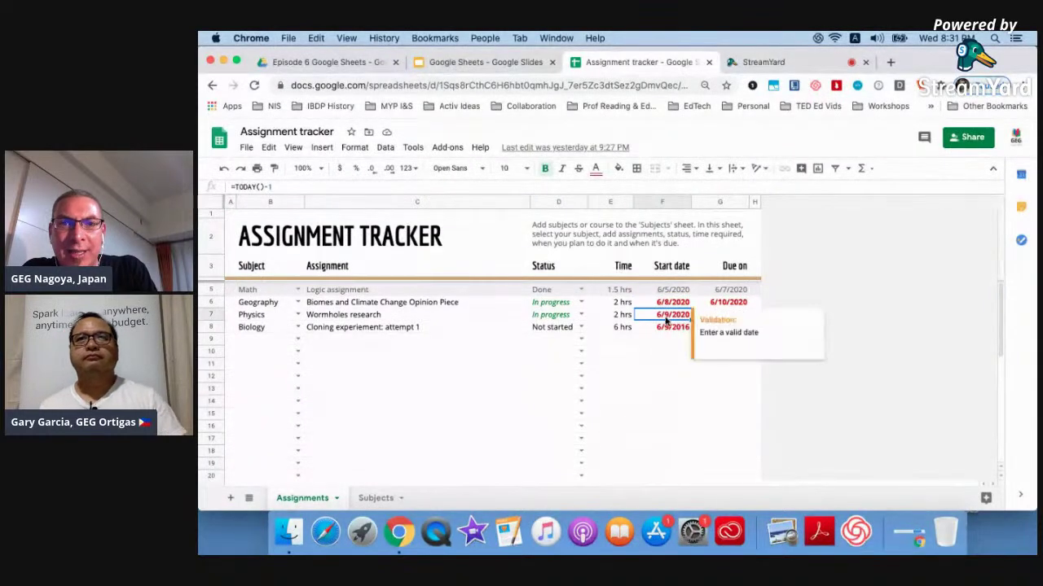
pyautogui.click(668, 389)
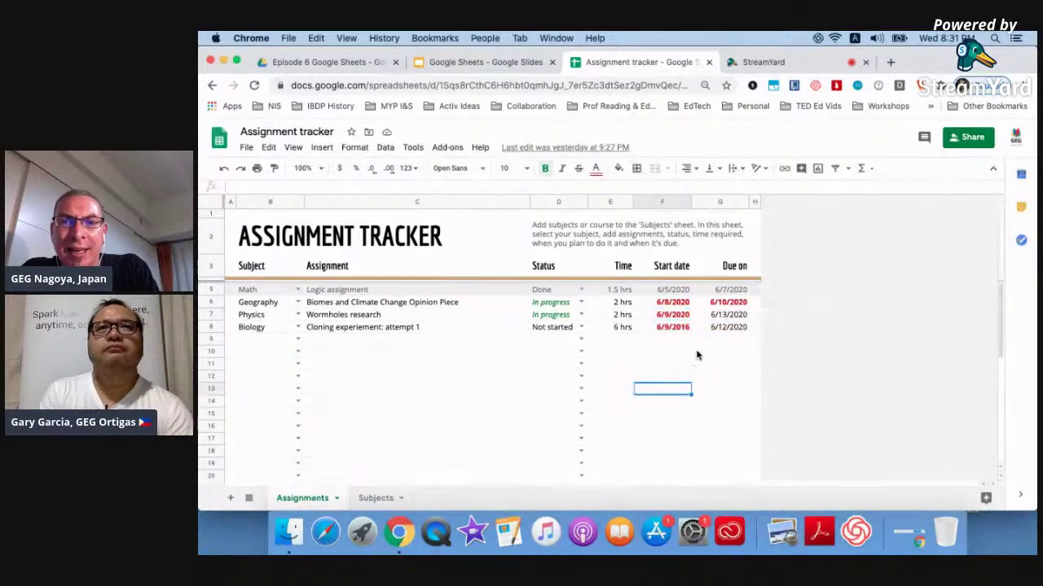
pyautogui.click(731, 315)
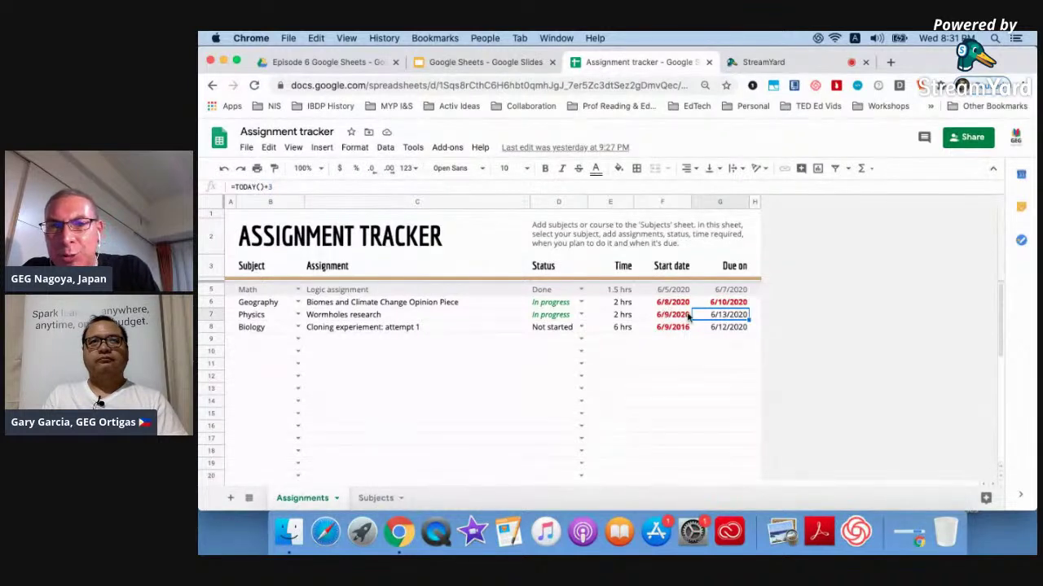
# Change the G7 due date formula from =TODAY()+3 to =TODAY()+1.
pyautogui.click(331, 186)
pyautogui.press('BackSpace')
pyautogui.write('1')
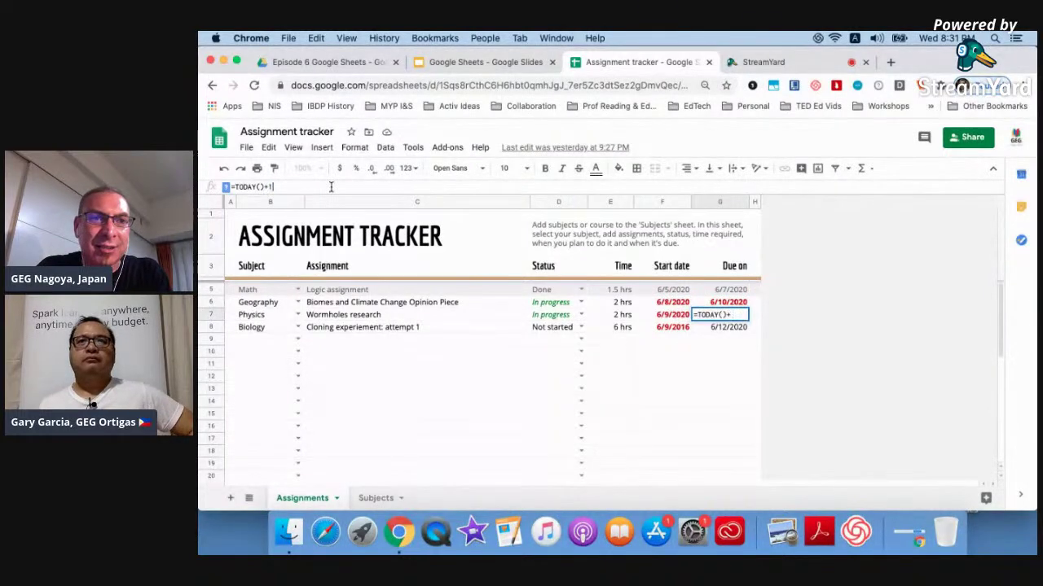
pyautogui.press('Return')
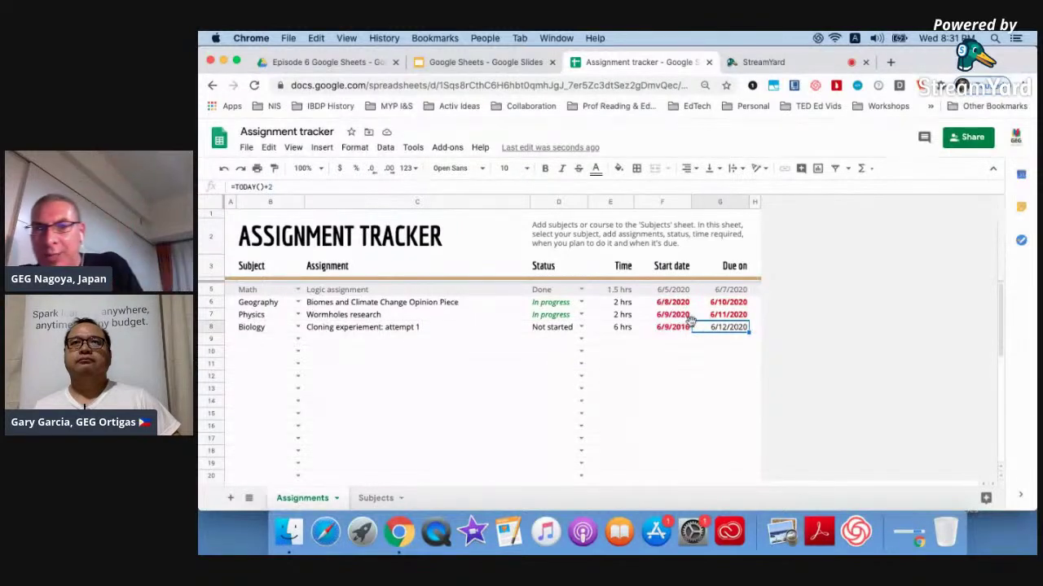
pyautogui.moveTo(704, 326)
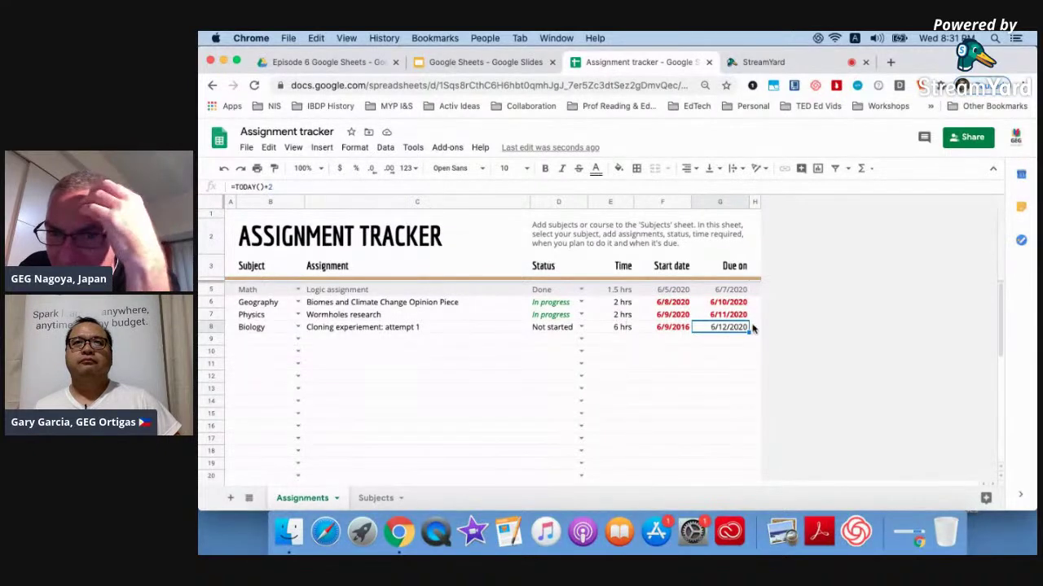
pyautogui.click(580, 314)
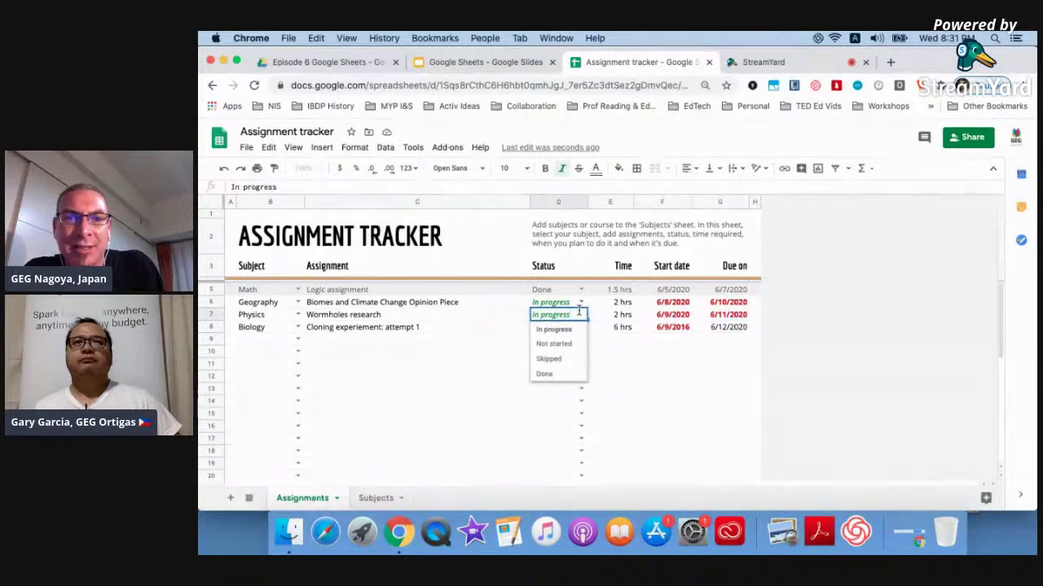
# Set the Physics and Geography assignment statuses to Done.
pyautogui.click(556, 373)
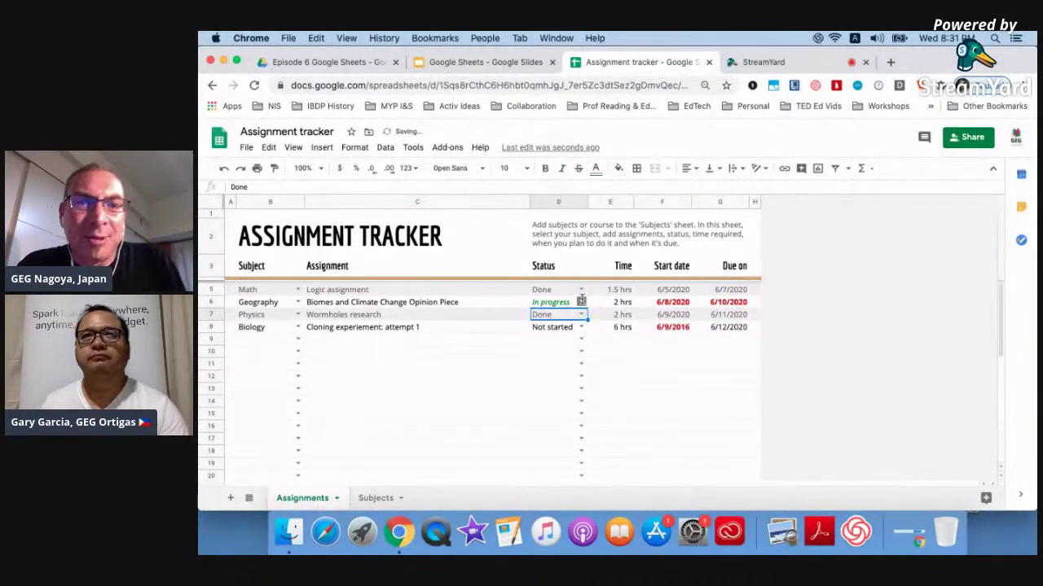
pyautogui.click(580, 303)
pyautogui.click(554, 361)
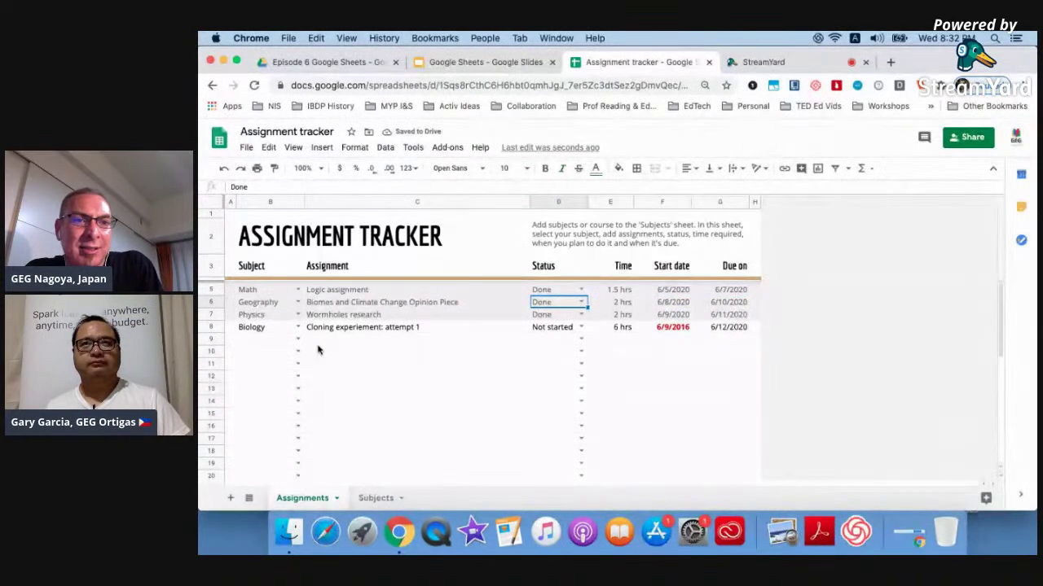
# Check the Biology subject dropdown without changing it, then select the Subject column.
pyautogui.click(298, 327)
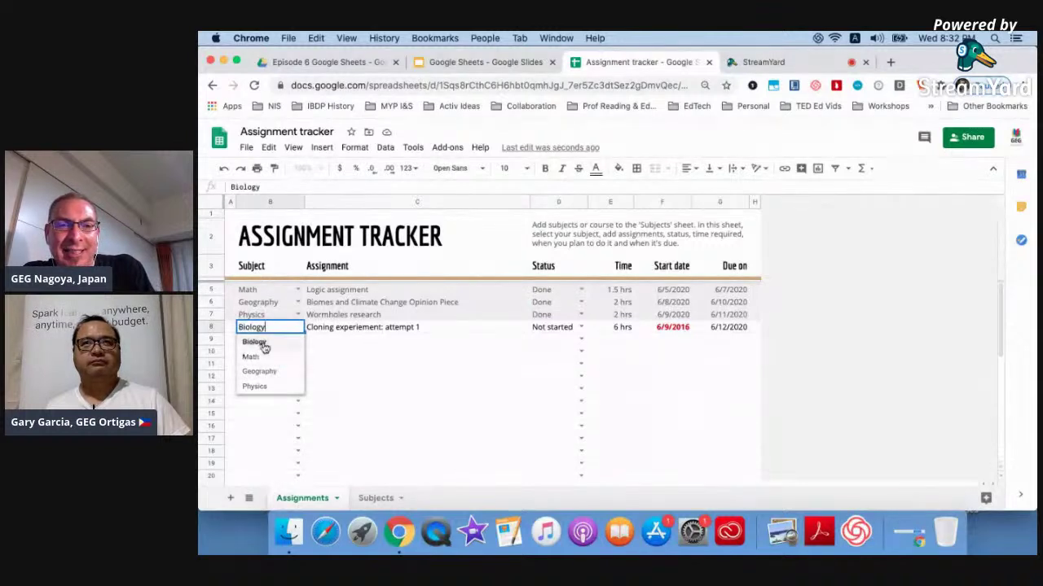
pyautogui.click(352, 386)
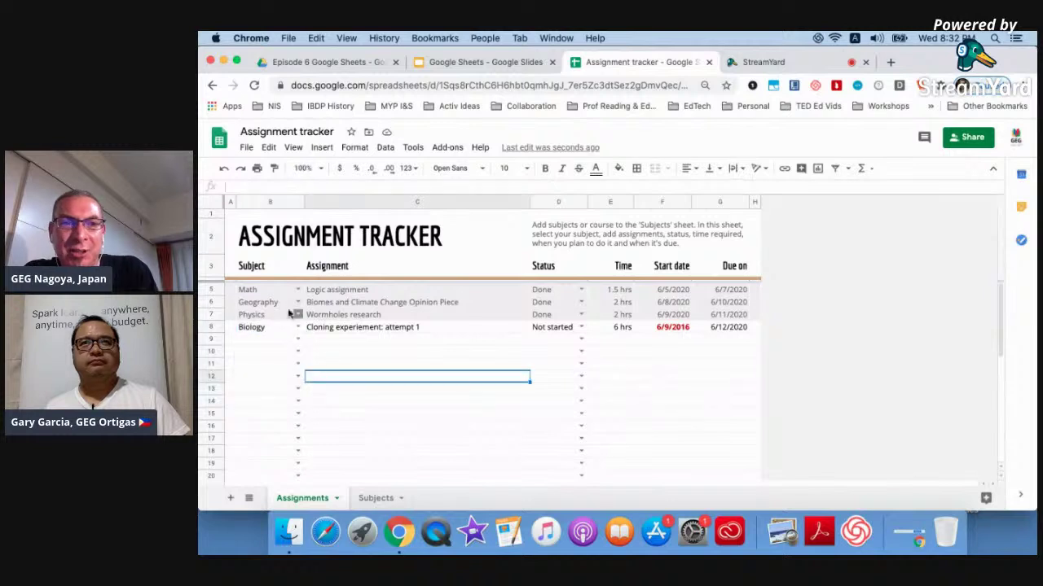
pyautogui.click(273, 295)
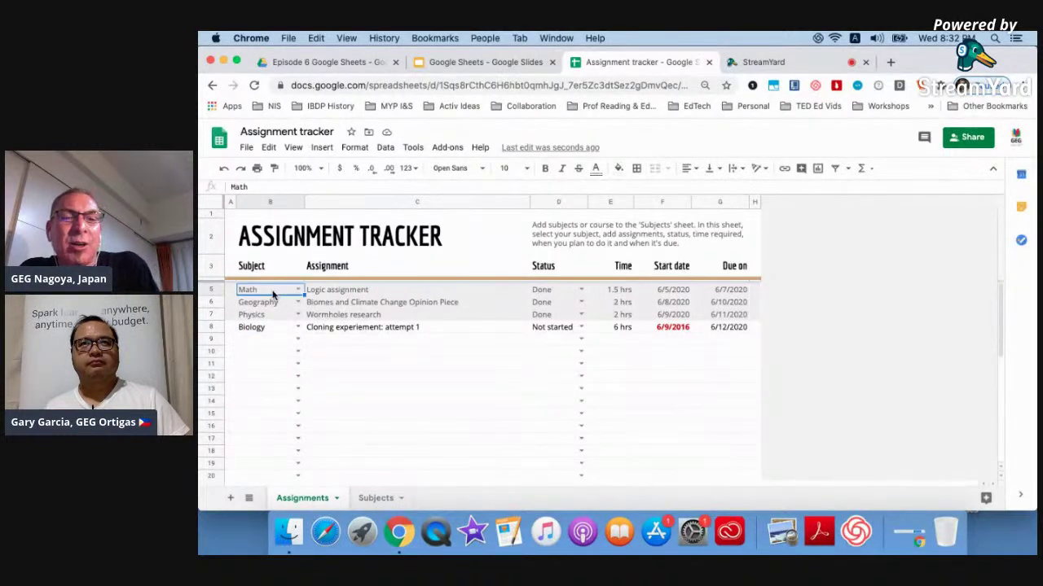
pyautogui.click(270, 201)
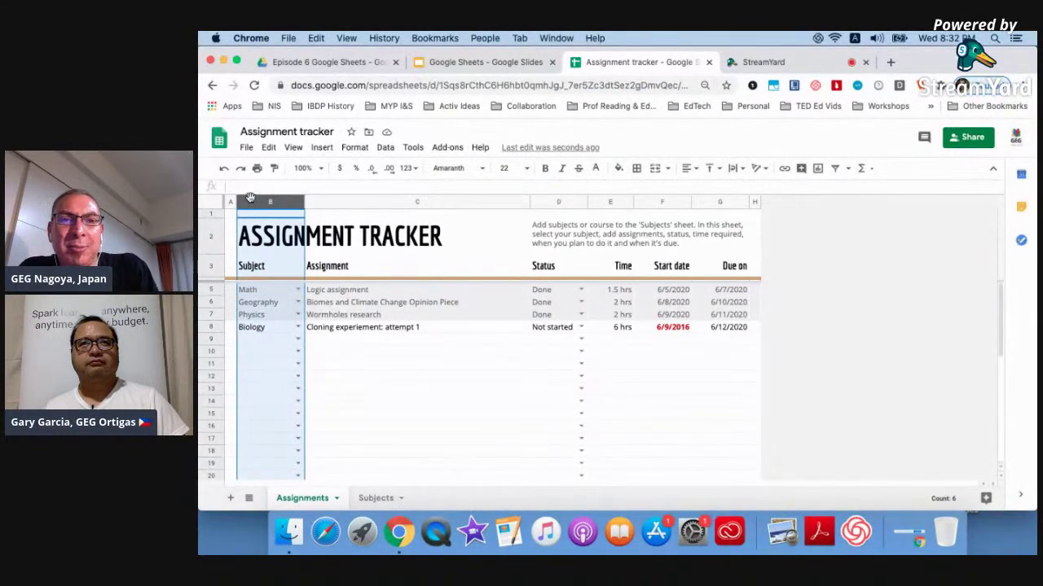
pyautogui.click(385, 148)
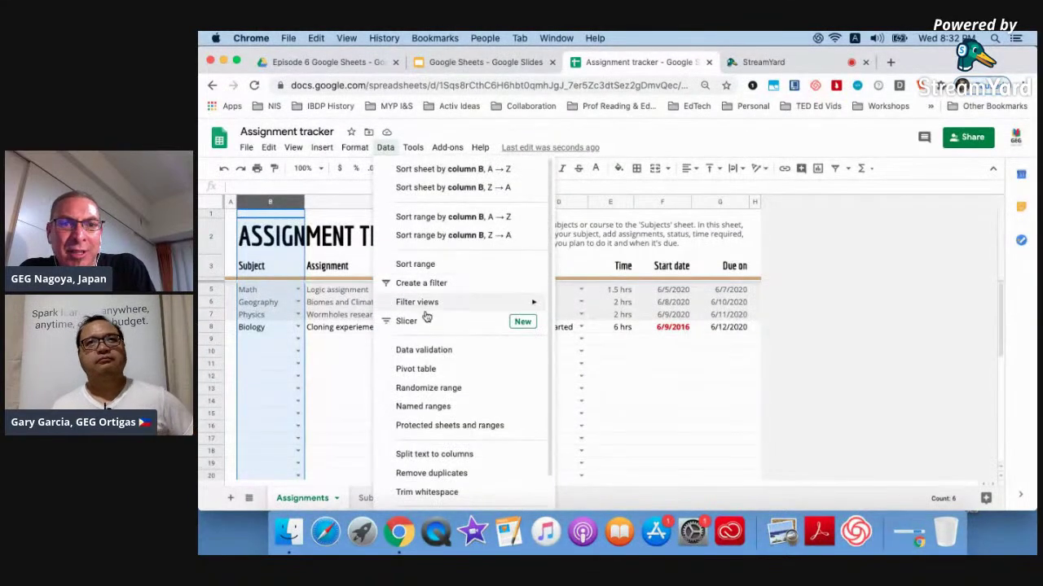
pyautogui.click(427, 355)
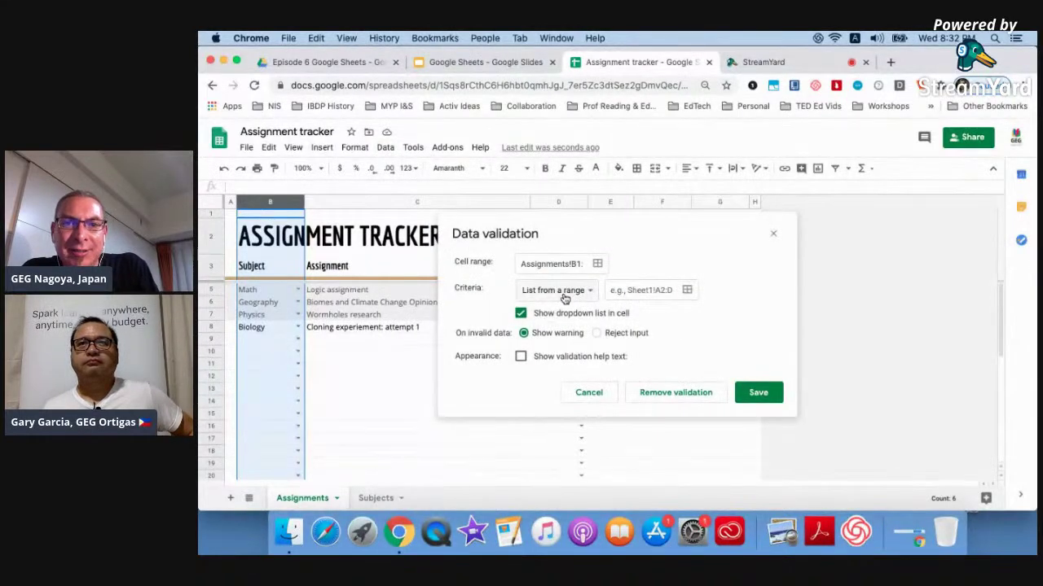
pyautogui.click(565, 299)
pyautogui.click(565, 310)
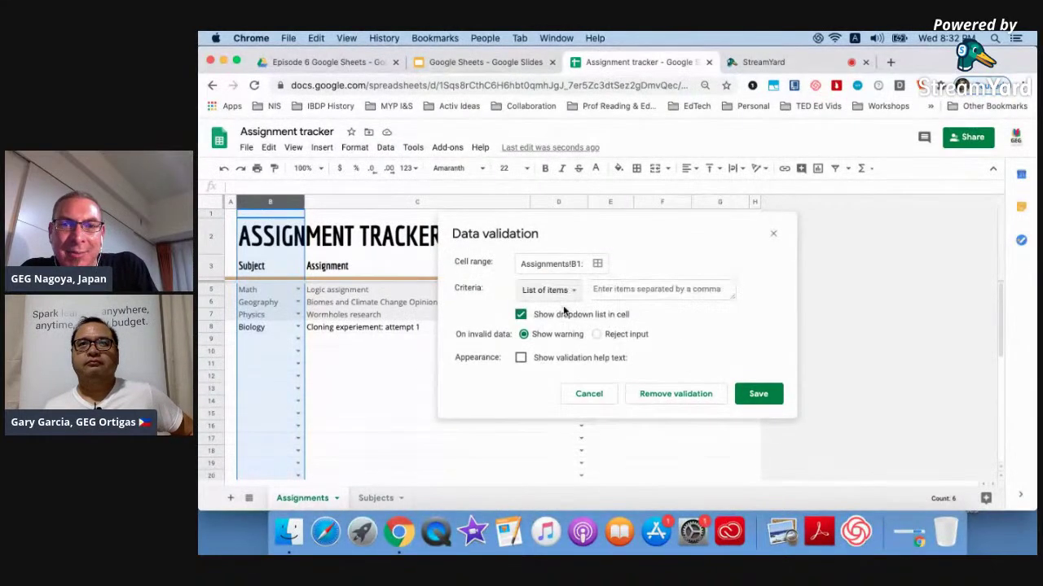
pyautogui.click(623, 283)
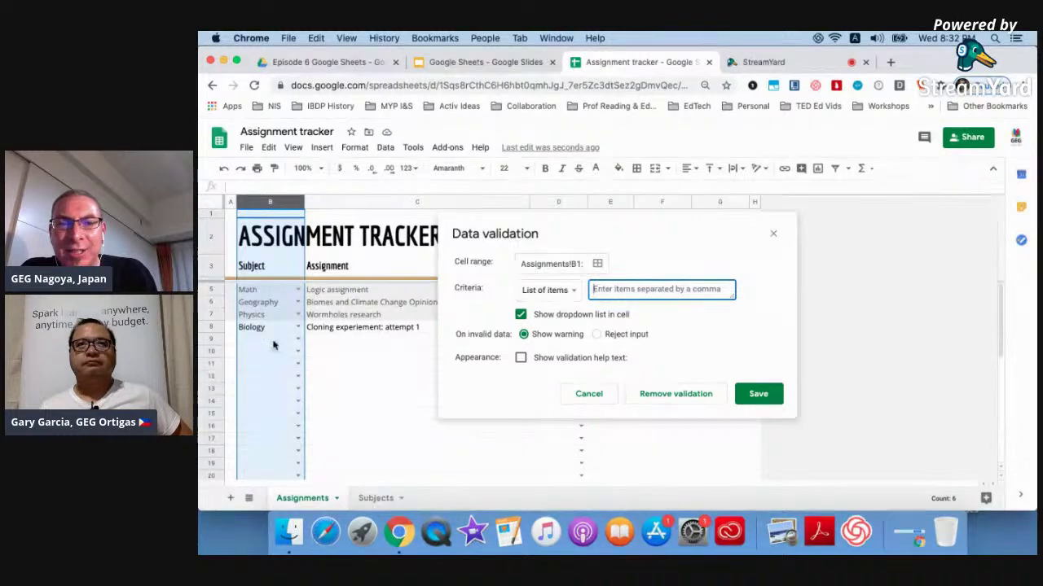
pyautogui.click(596, 394)
pyautogui.click(297, 339)
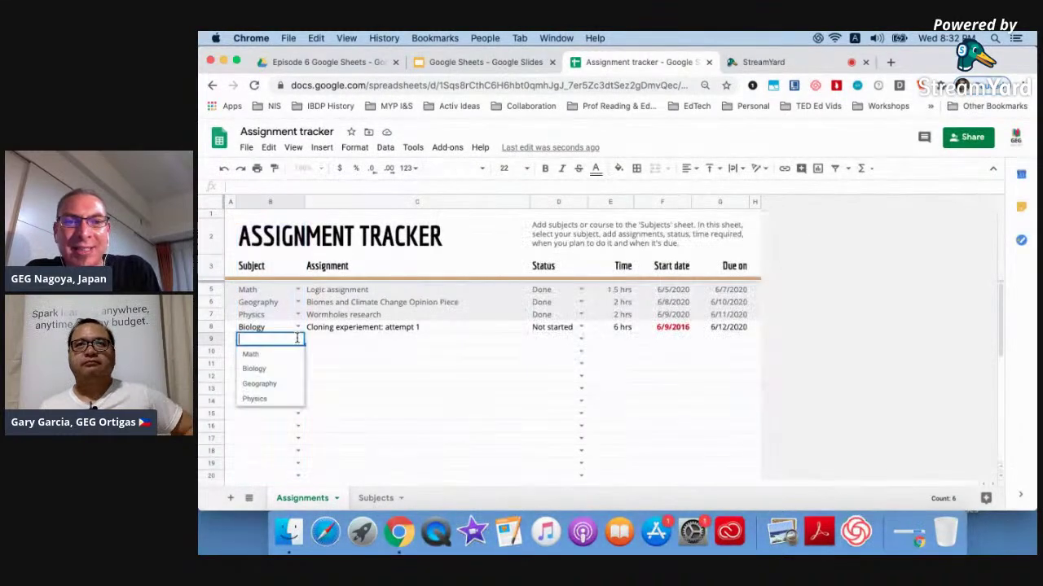
pyautogui.click(399, 390)
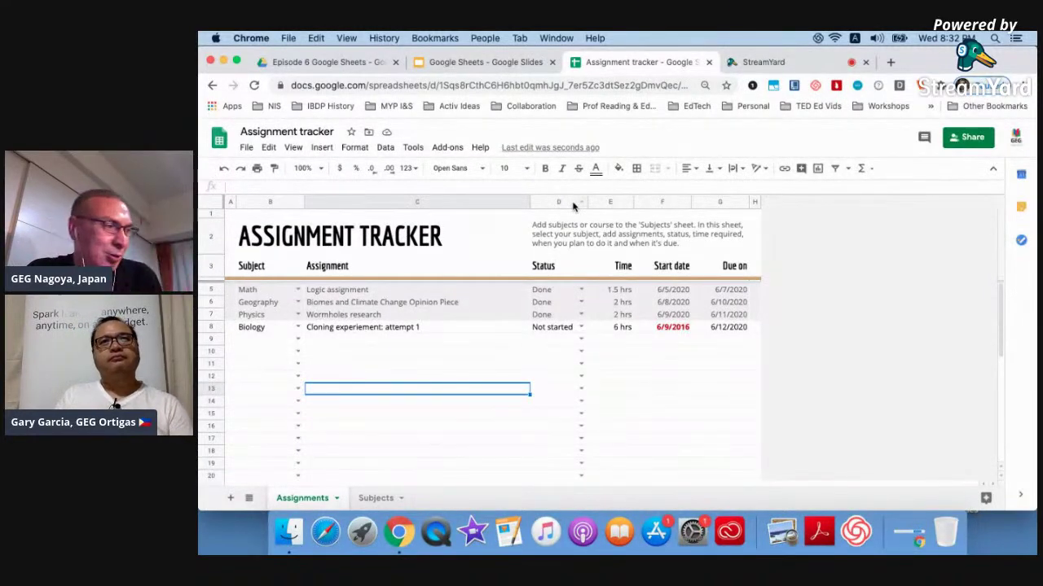
pyautogui.click(709, 64)
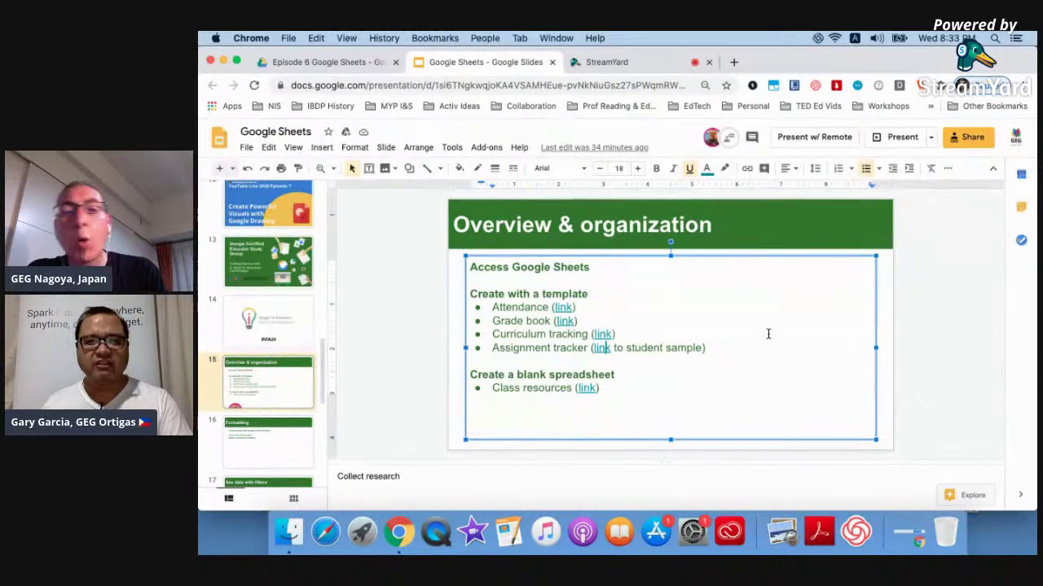
# Follow the Curriculum tracking link on the slide to reopen the Curriculum Tracking spreadsheet.
pyautogui.click(604, 335)
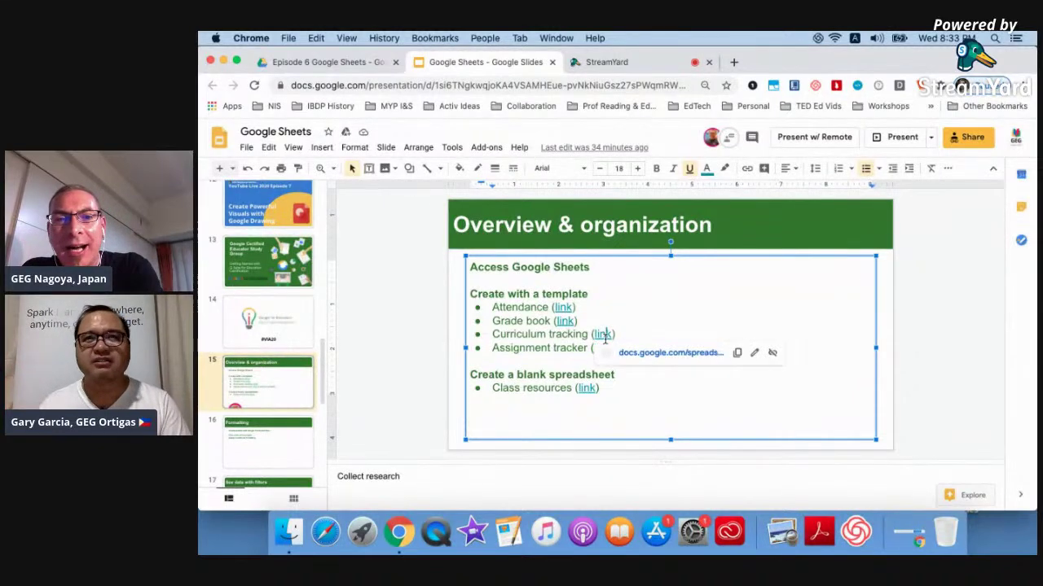
pyautogui.click(657, 352)
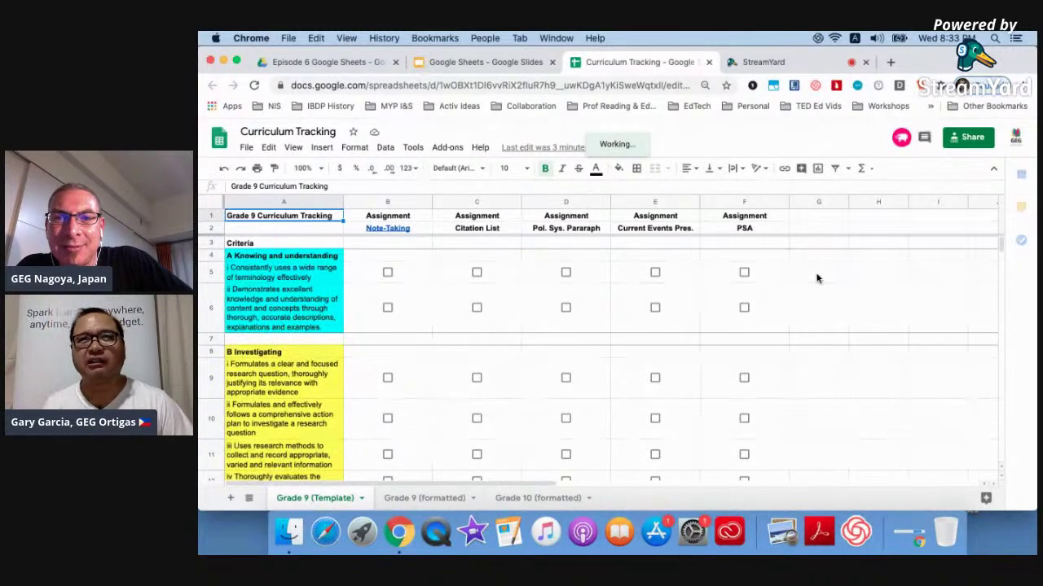
# Insert a checkbox into G5 on Grade 9 (Template) and tick it so it reads TRUE.
pyautogui.click(817, 279)
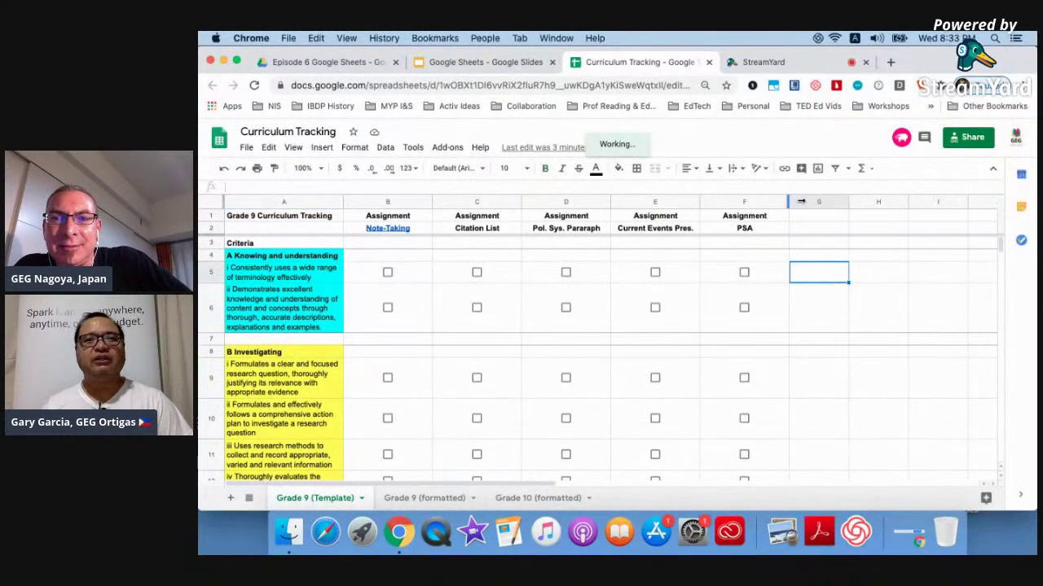
pyautogui.click(322, 152)
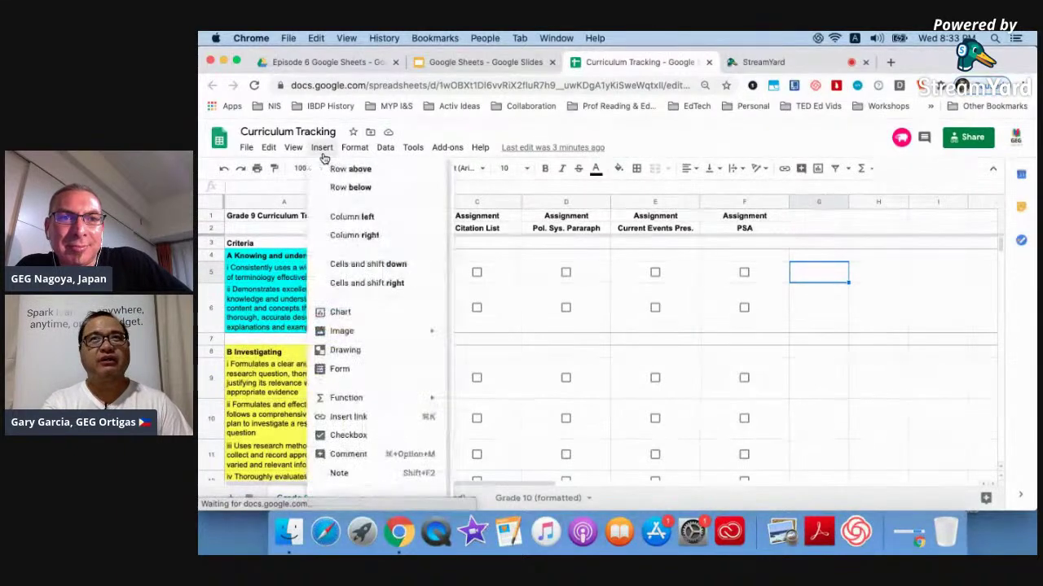
pyautogui.click(366, 437)
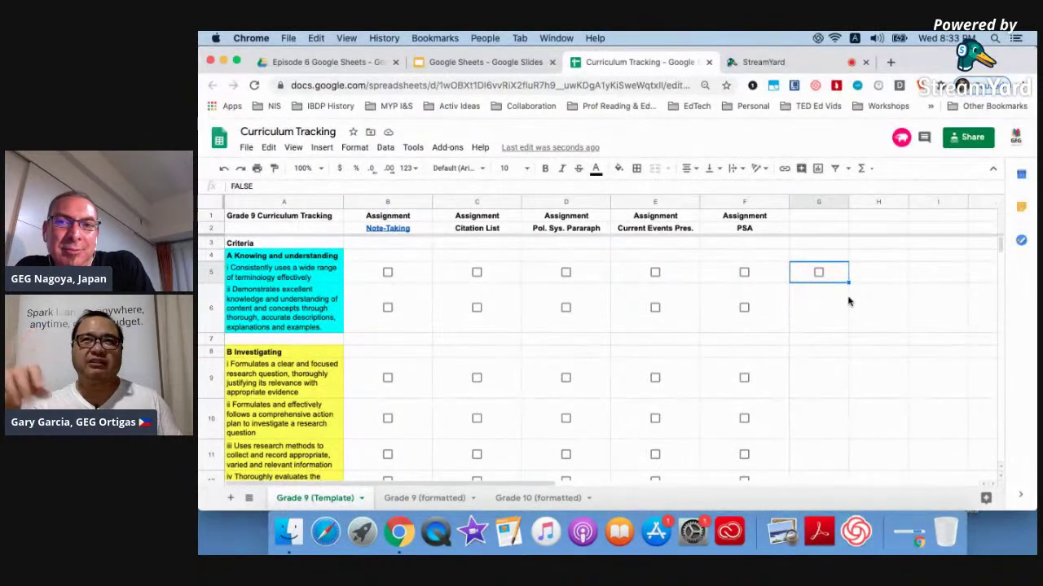
pyautogui.click(819, 272)
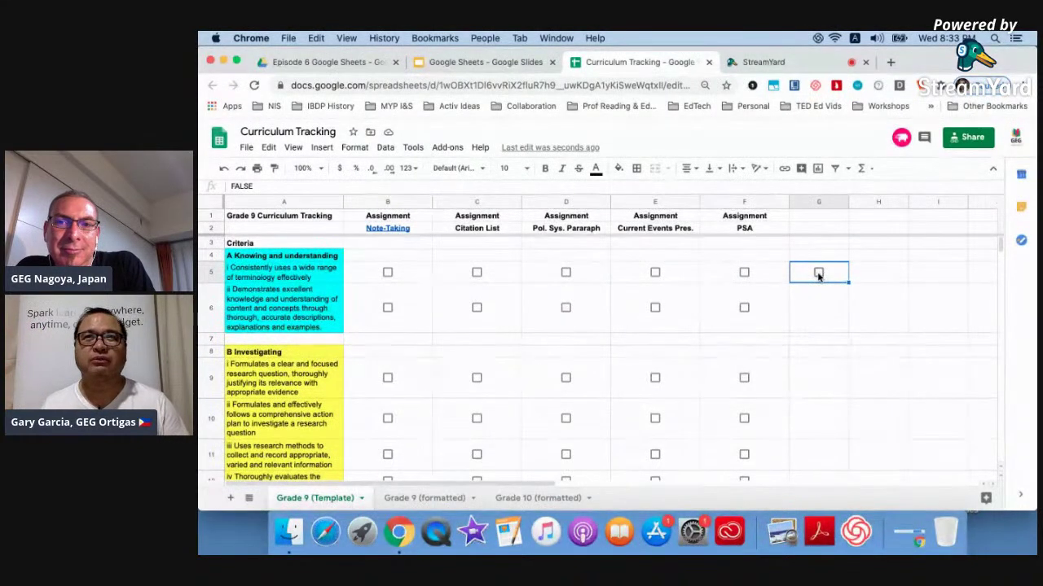
pyautogui.click(867, 275)
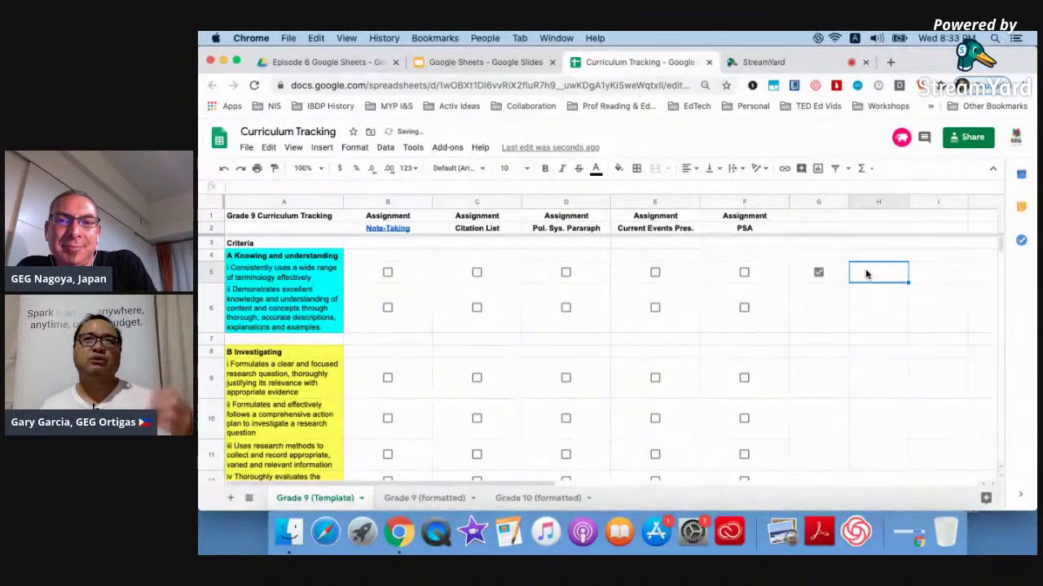
pyautogui.click(819, 277)
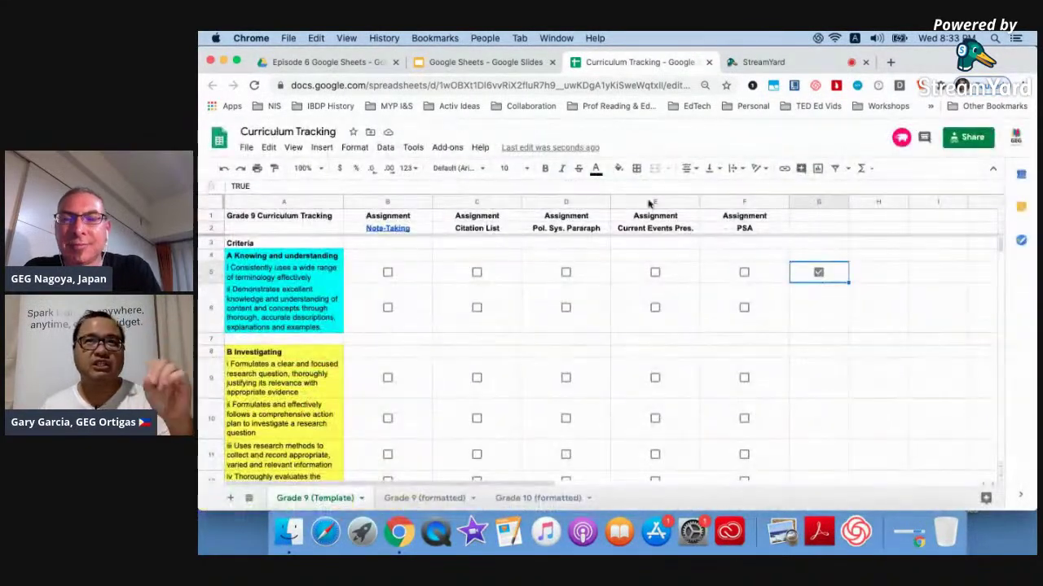
pyautogui.click(355, 148)
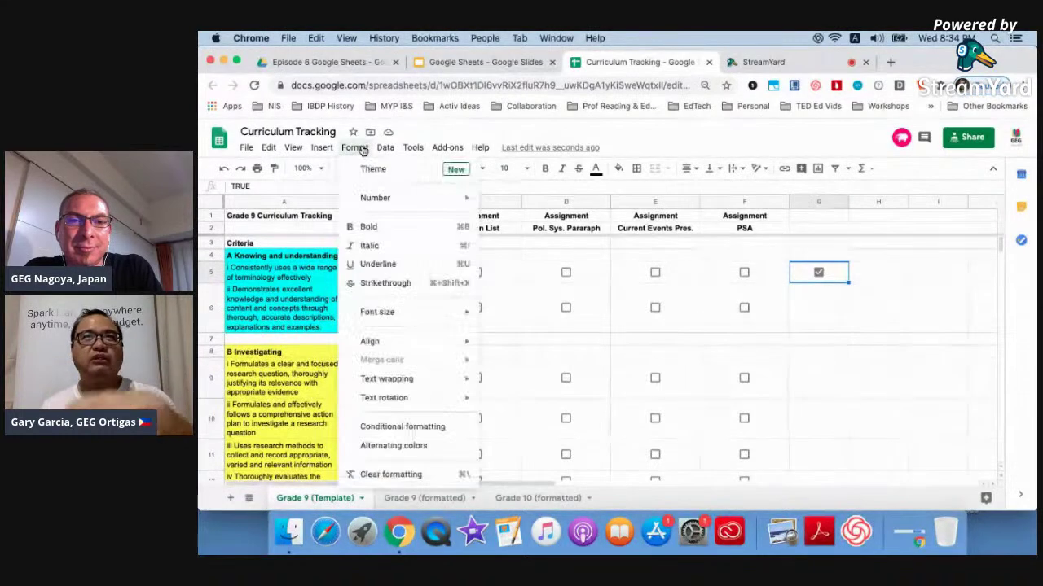
# Add a G5 conditional formatting rule with orange fill when value equals TRUE, then untick G5.
pyautogui.click(397, 428)
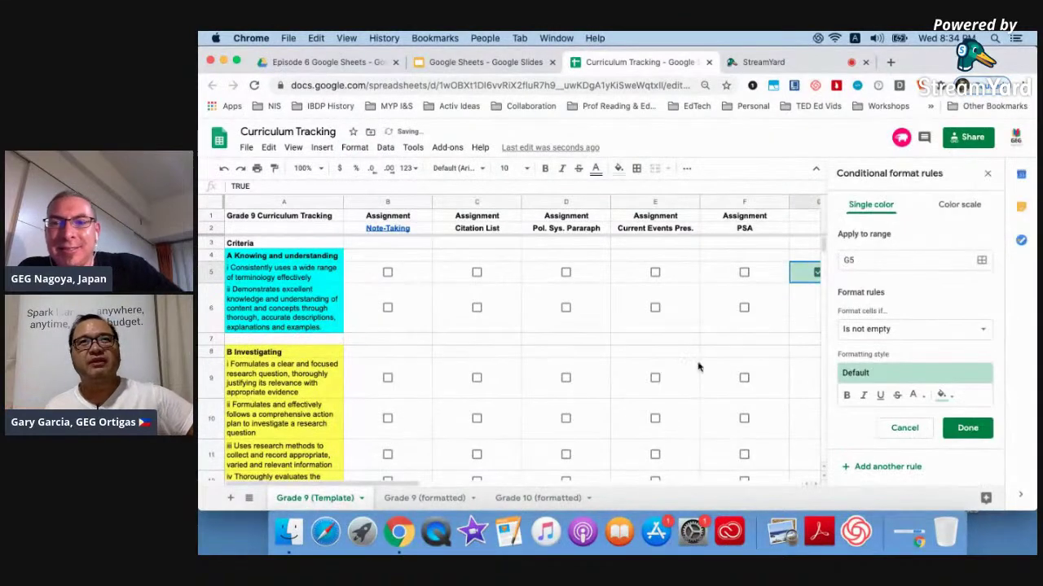
pyautogui.click(898, 334)
pyautogui.scroll(-5, 894, 337)
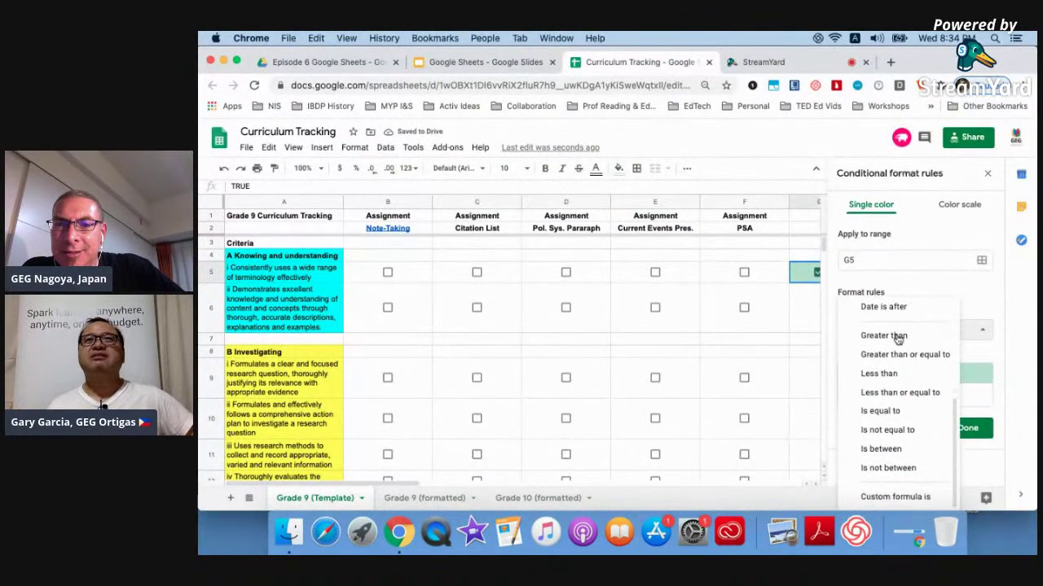
pyautogui.click(883, 412)
pyautogui.write('TRUE')
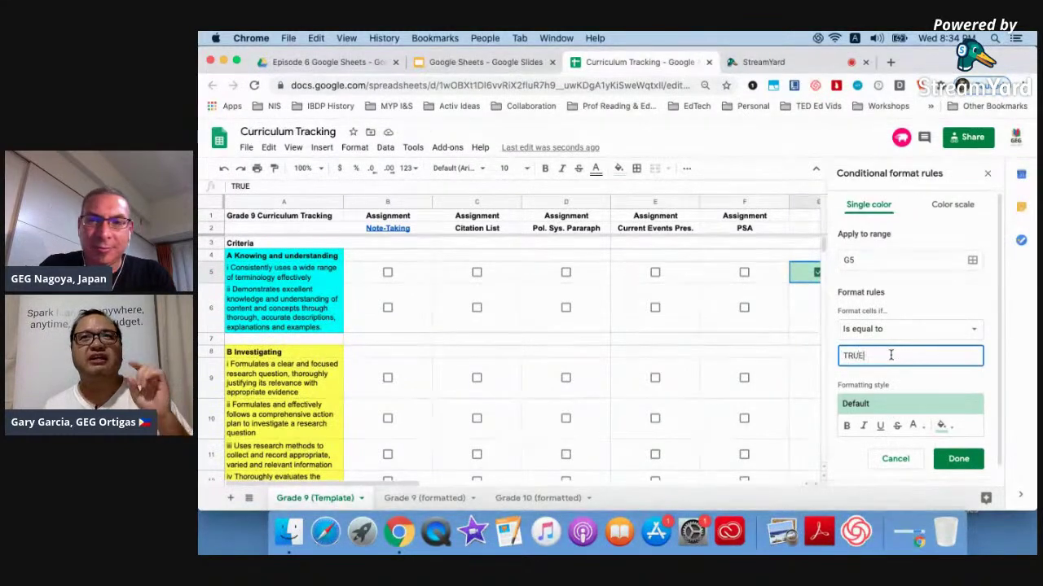
pyautogui.click(941, 426)
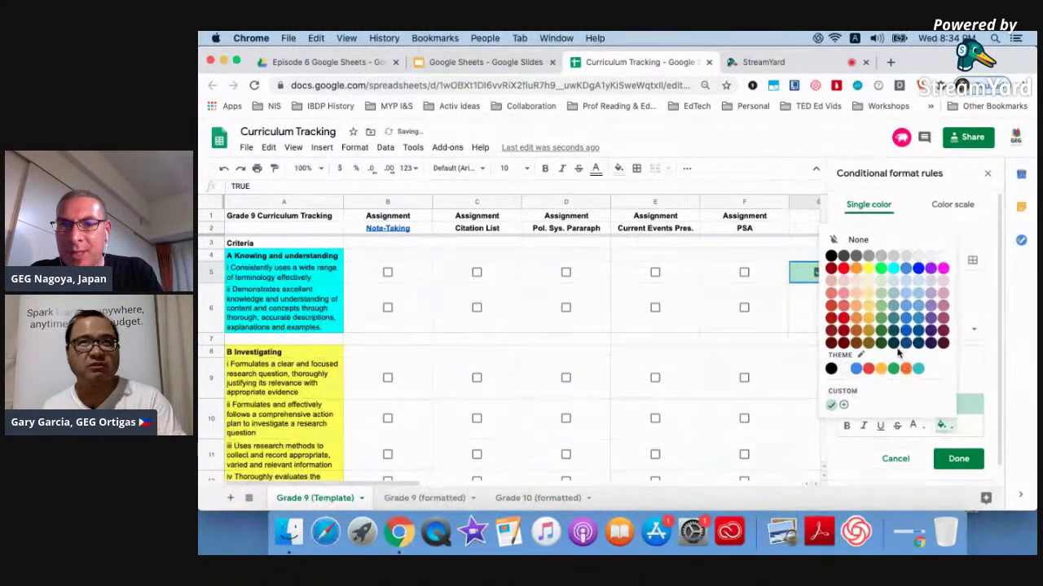
pyautogui.click(857, 332)
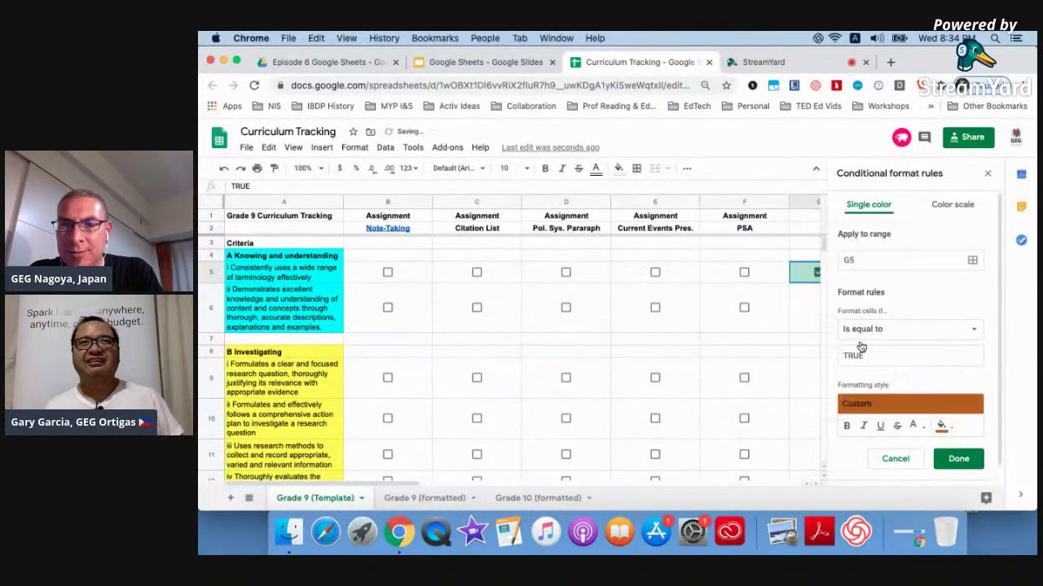
pyautogui.click(958, 458)
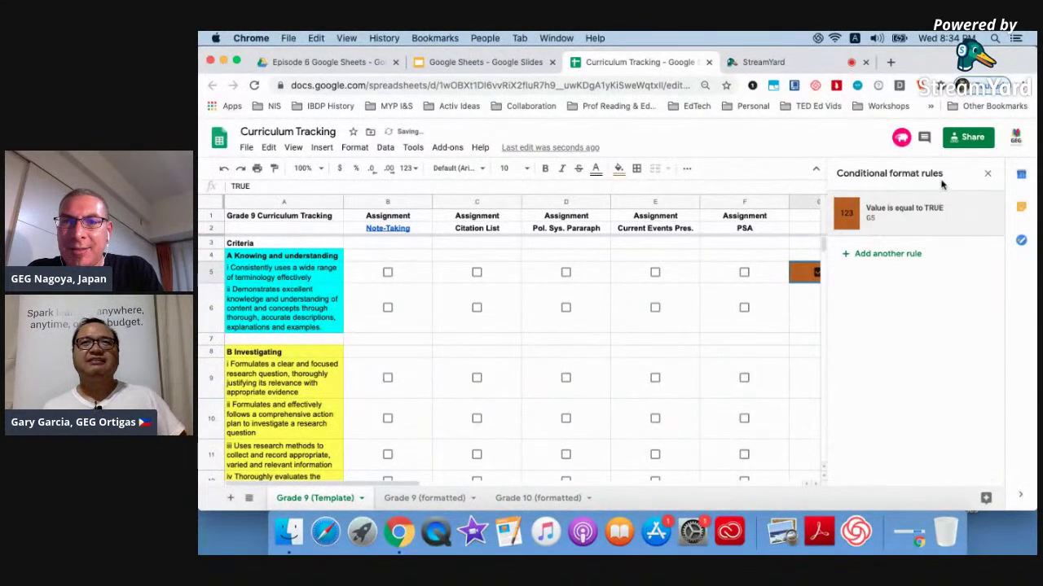
pyautogui.click(987, 174)
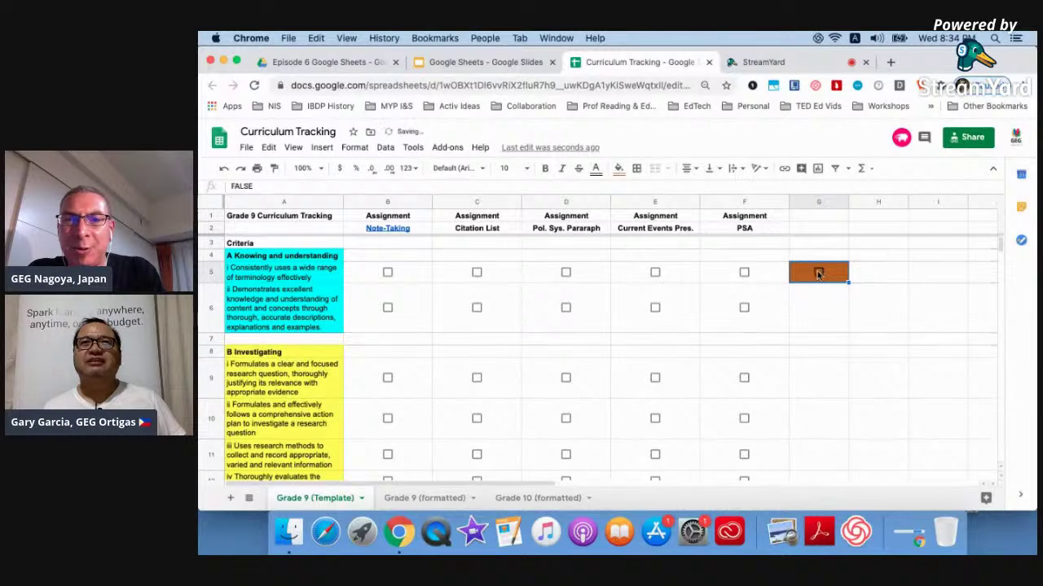
pyautogui.click(817, 273)
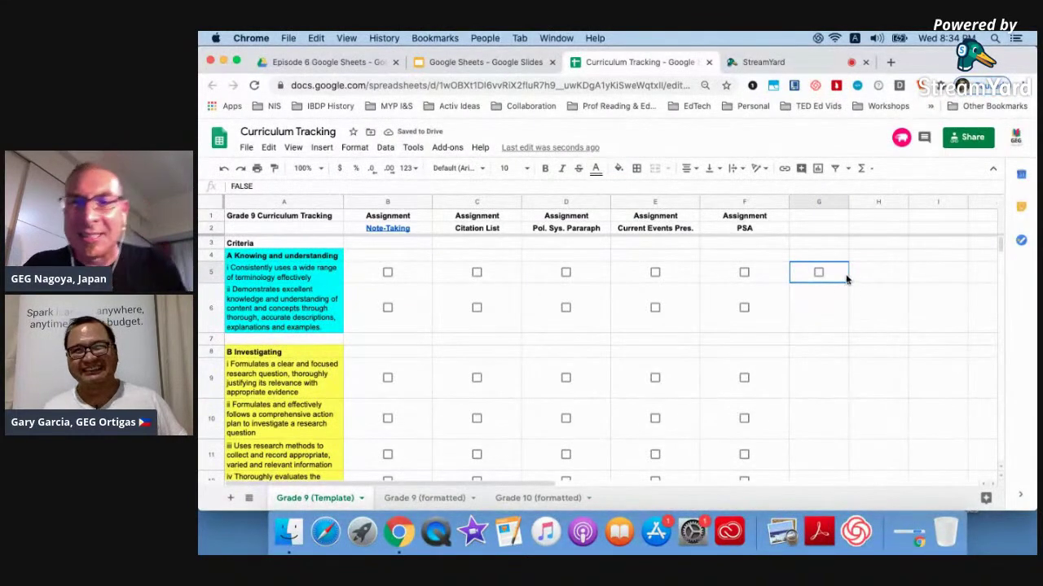
# Delete the G5 checkbox and open Course Resources via the Class resources slide link.
pyautogui.press('Delete')
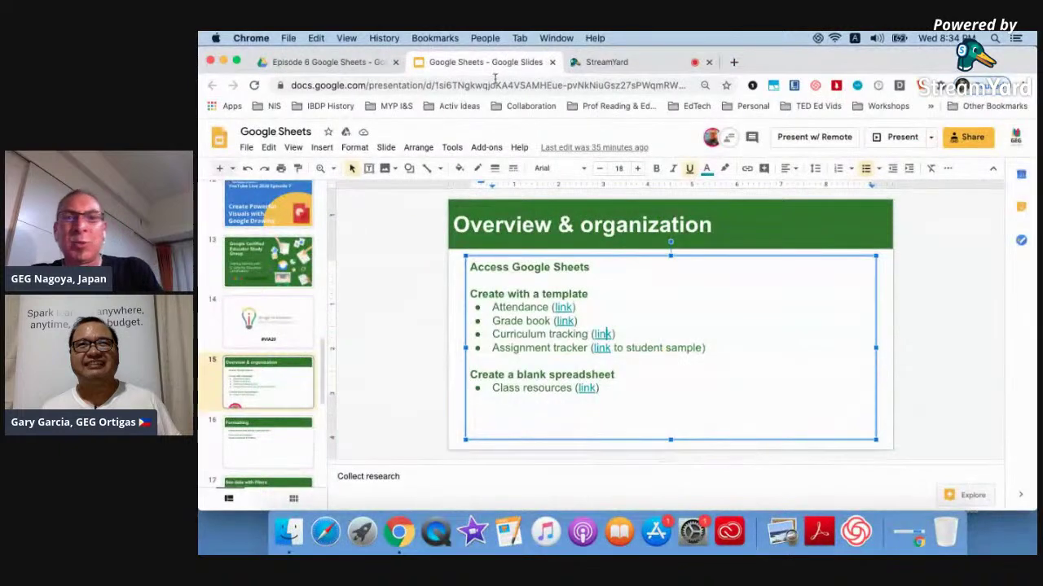
pyautogui.click(585, 388)
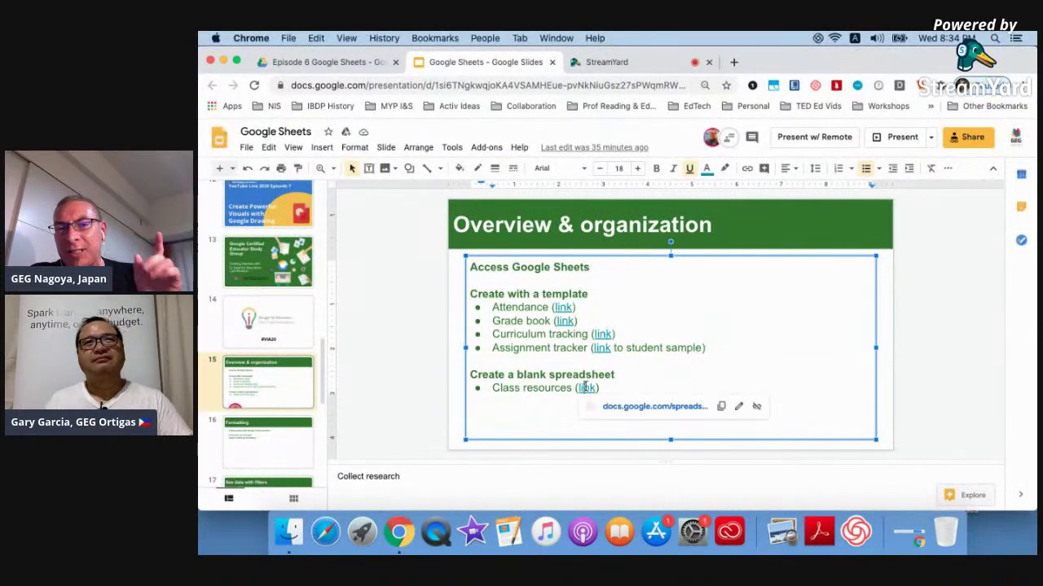
pyautogui.click(627, 406)
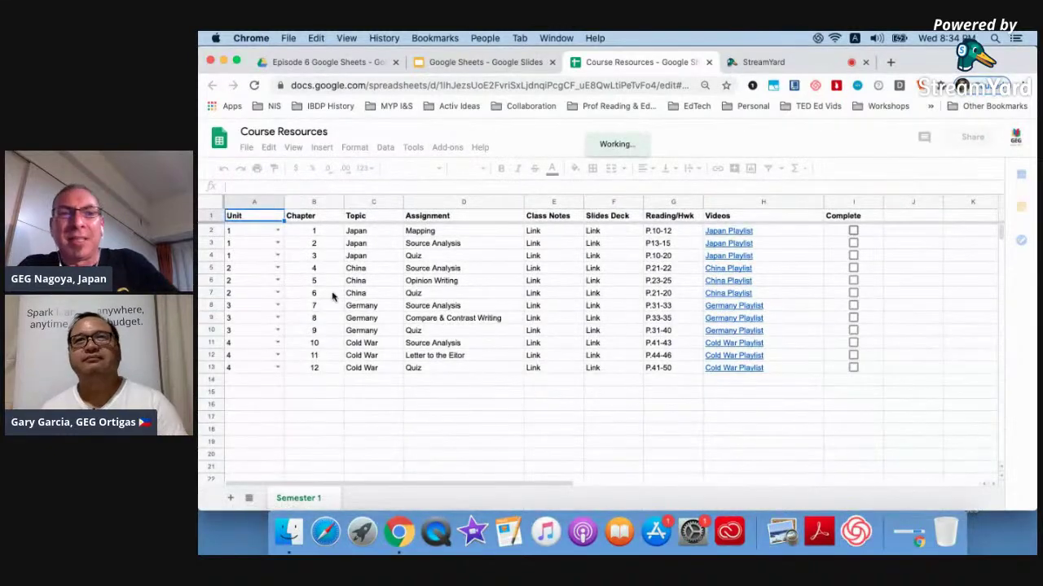
# Inspect the A2 unit dropdown, the E2 Class Notes link and the G2 reading pages.
pyautogui.click(277, 233)
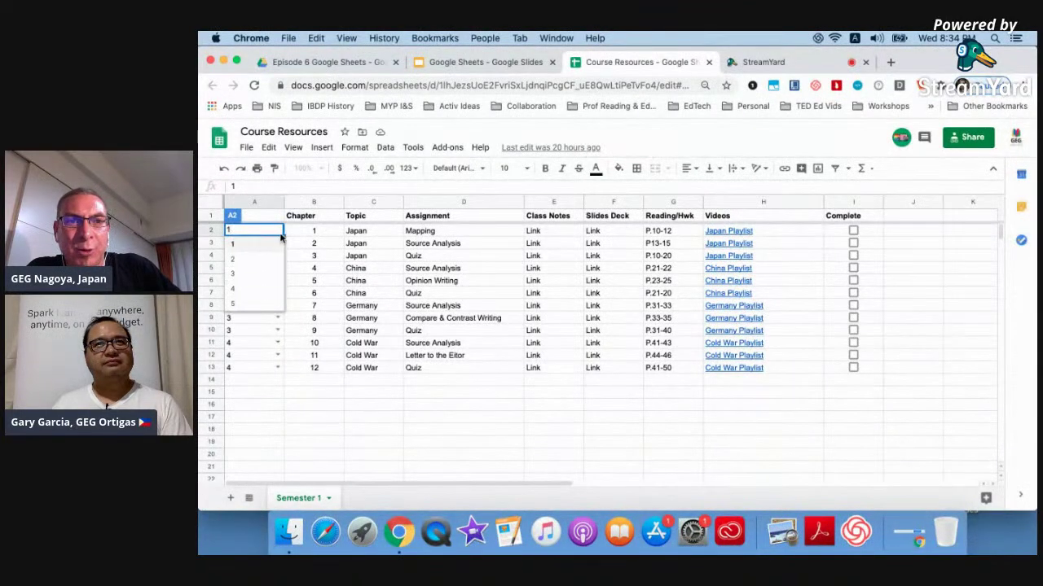
pyautogui.click(314, 232)
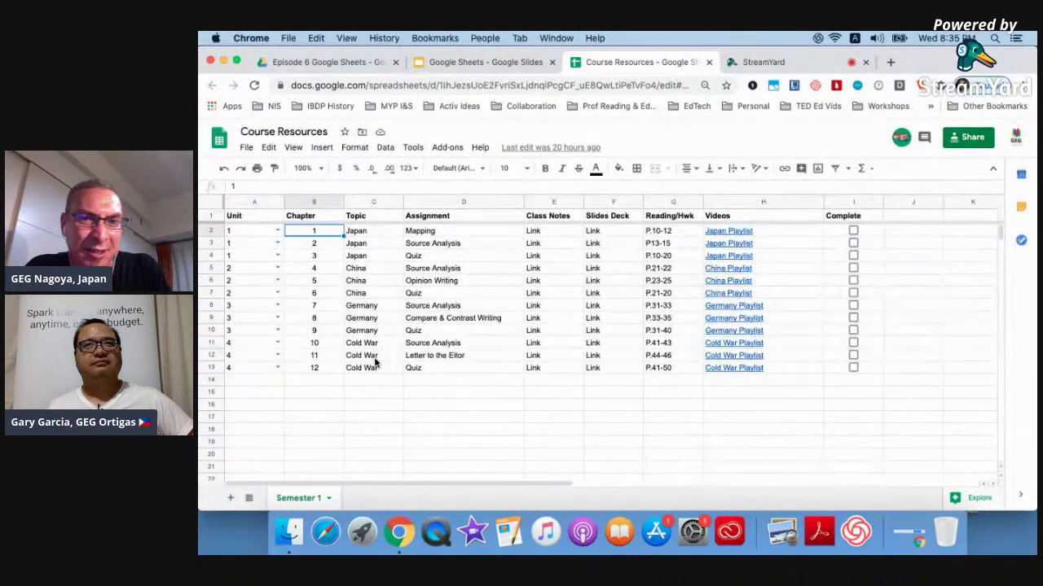
pyautogui.click(545, 234)
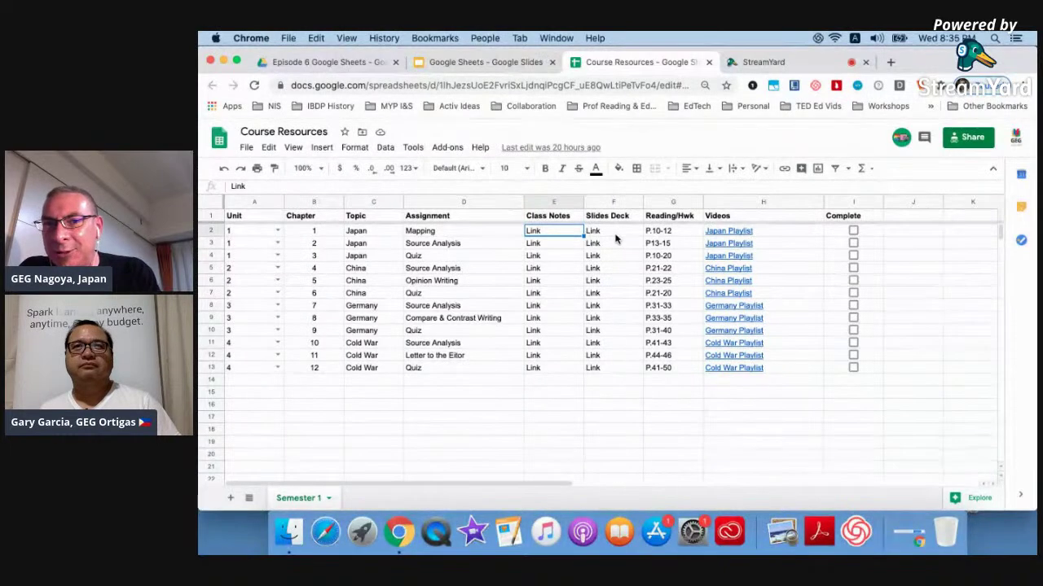
pyautogui.click(670, 232)
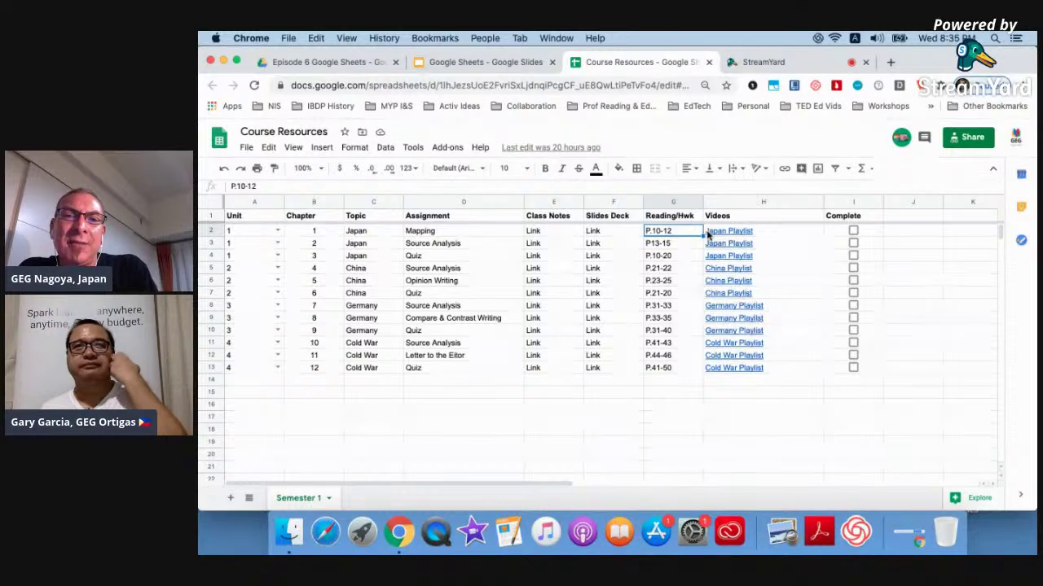
# Open the Japan Playlist video from H2 in a new tab and pause the ad.
pyautogui.moveTo(716, 235)
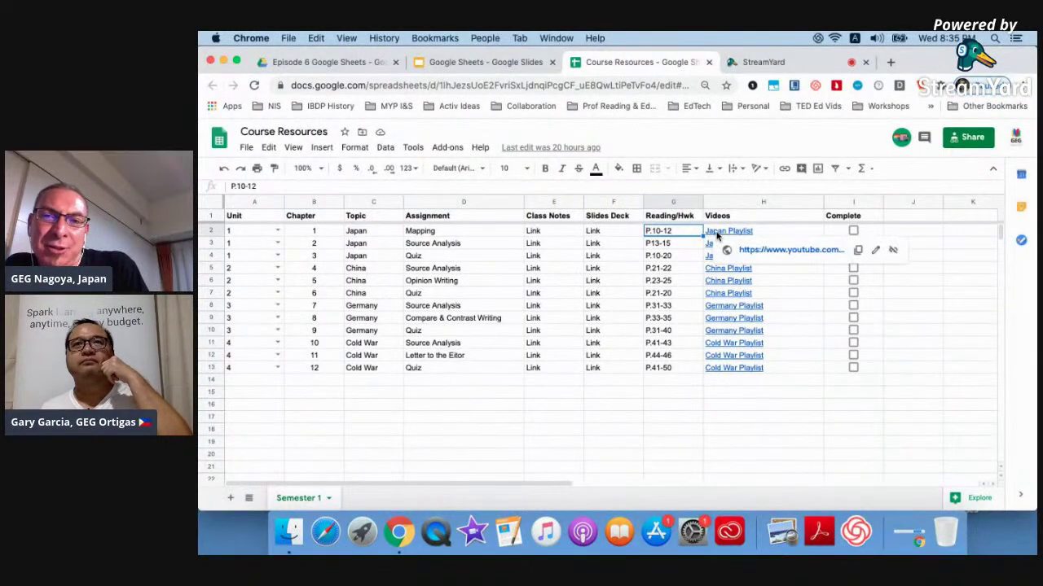
pyautogui.click(759, 250)
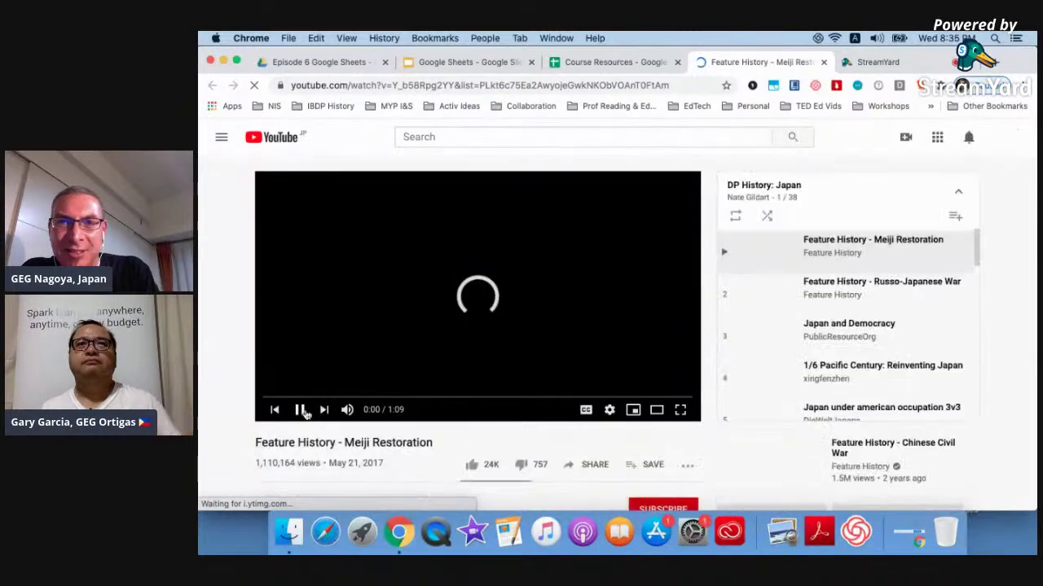
pyautogui.click(300, 409)
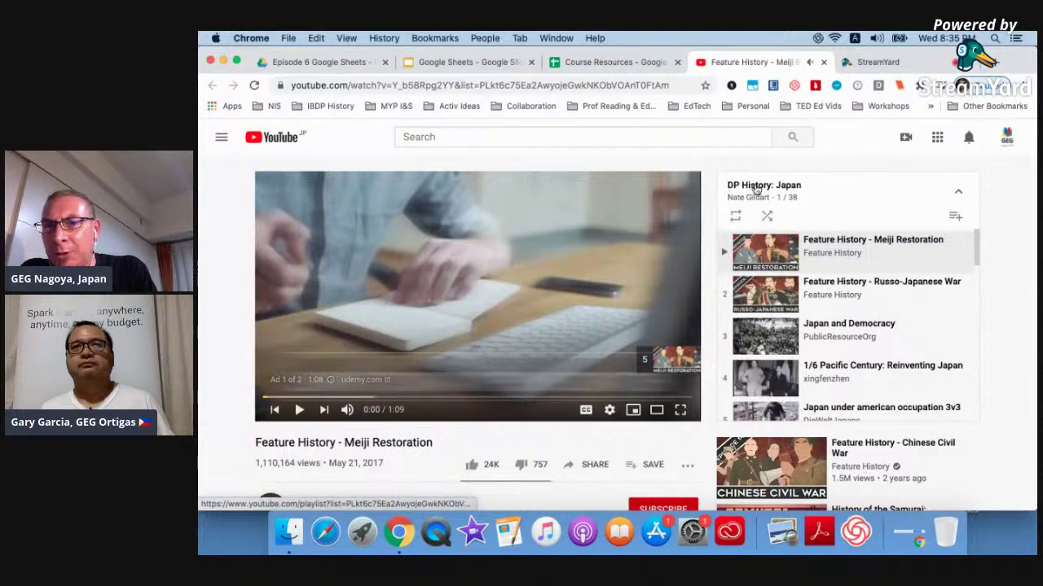
# Scroll through the DP History: Japan playlist, then return to the Course Resources spreadsheet.
pyautogui.scroll(-3, 835, 274)
pyautogui.scroll(-15, 835, 274)
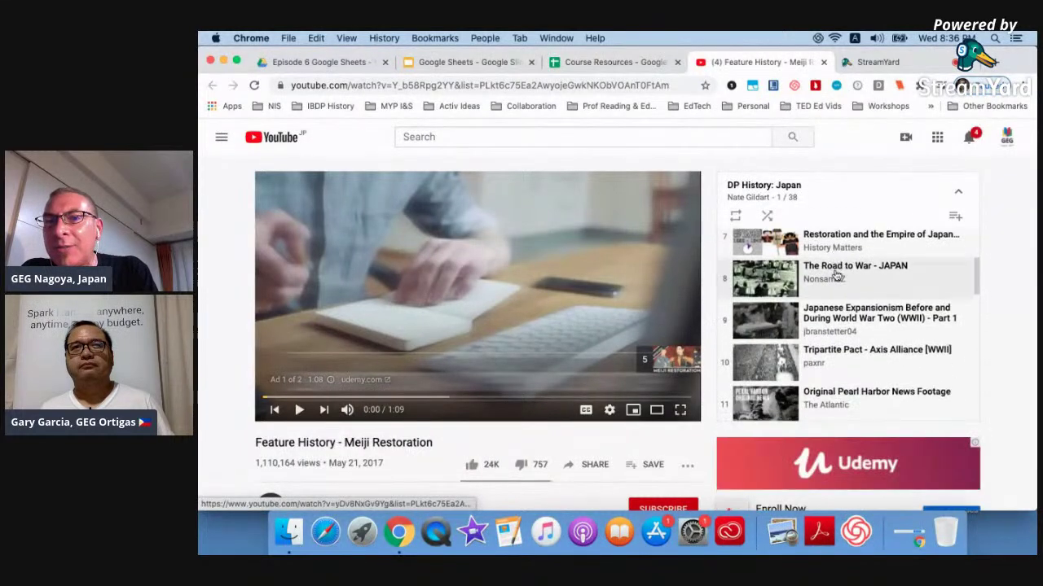
pyautogui.scroll(-15, 835, 274)
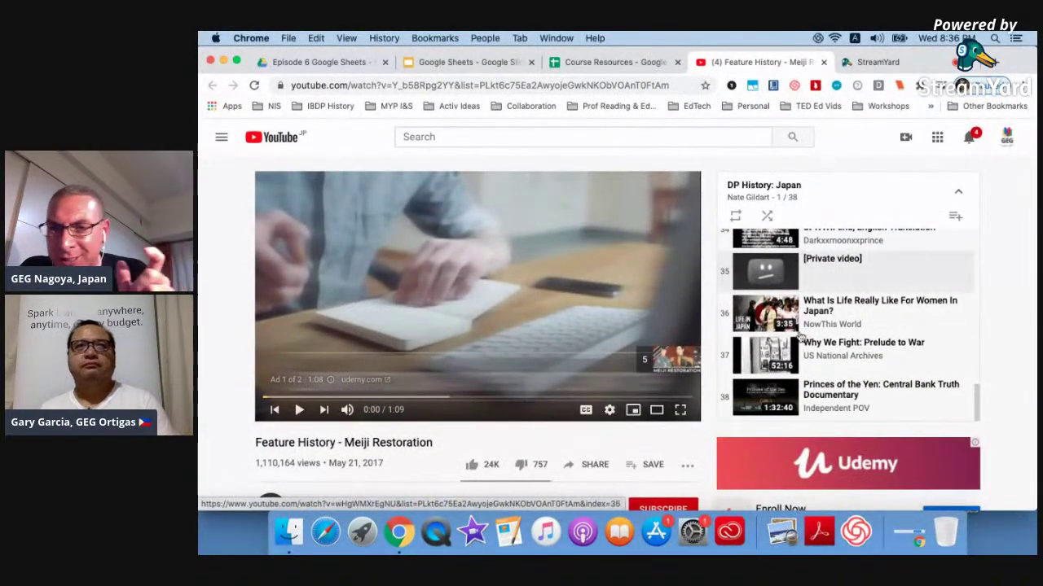
pyautogui.scroll(20, 844, 373)
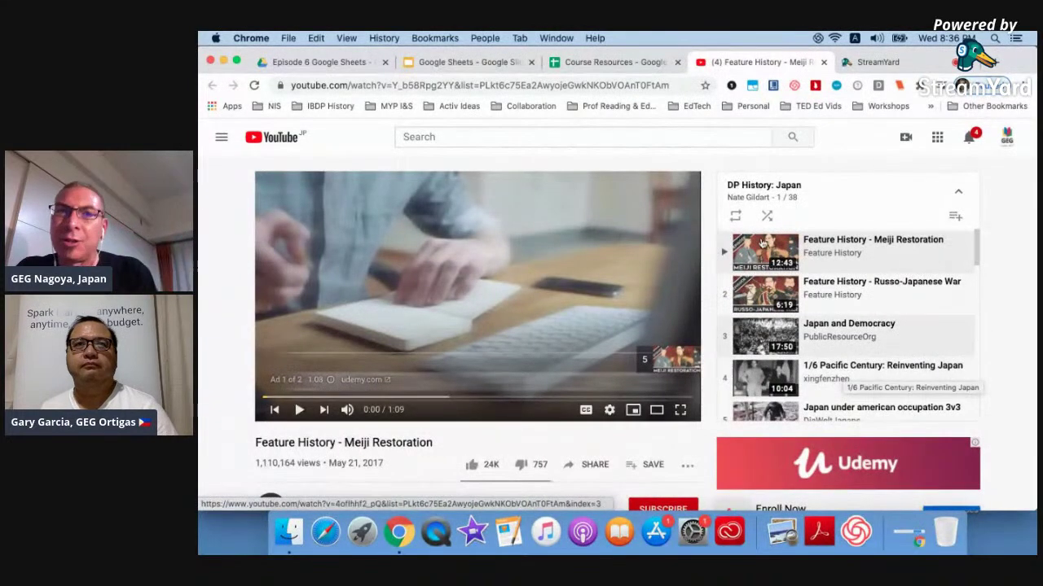
pyautogui.click(632, 68)
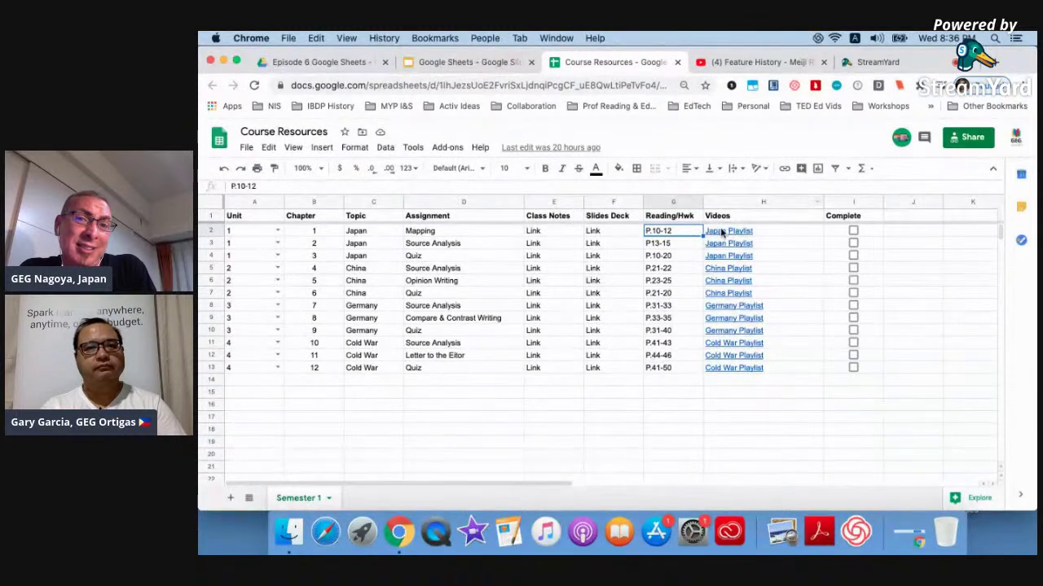
# Close the YouTube tab and return to Course Resources after glancing at the slides.
pyautogui.moveTo(725, 246)
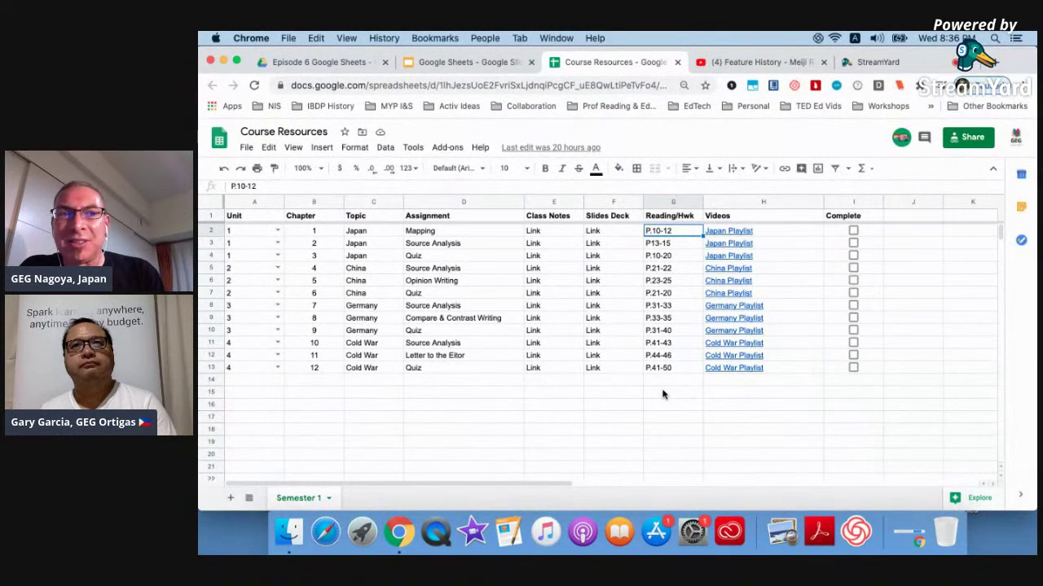
pyautogui.click(822, 62)
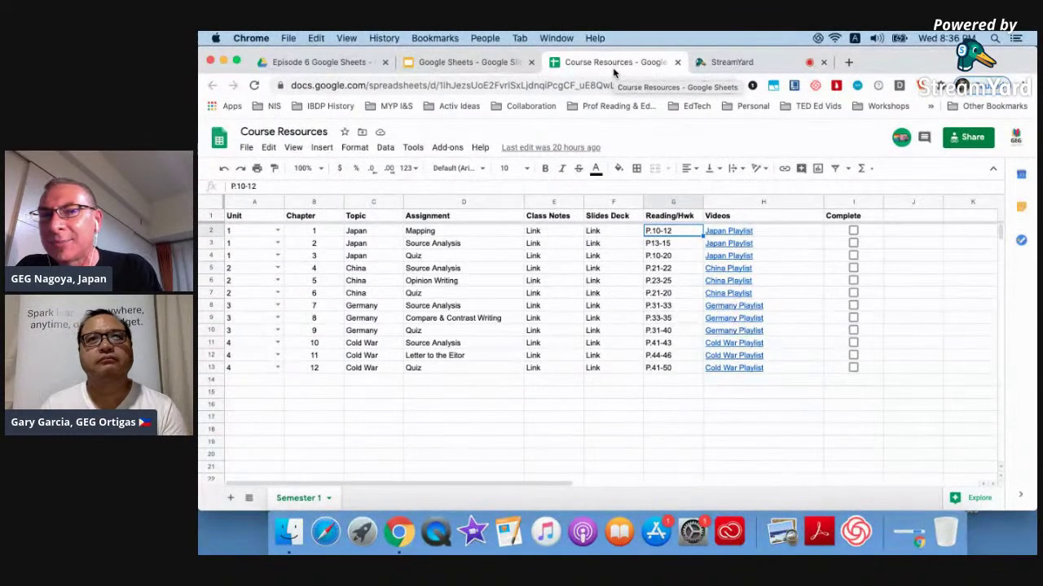
pyautogui.click(487, 64)
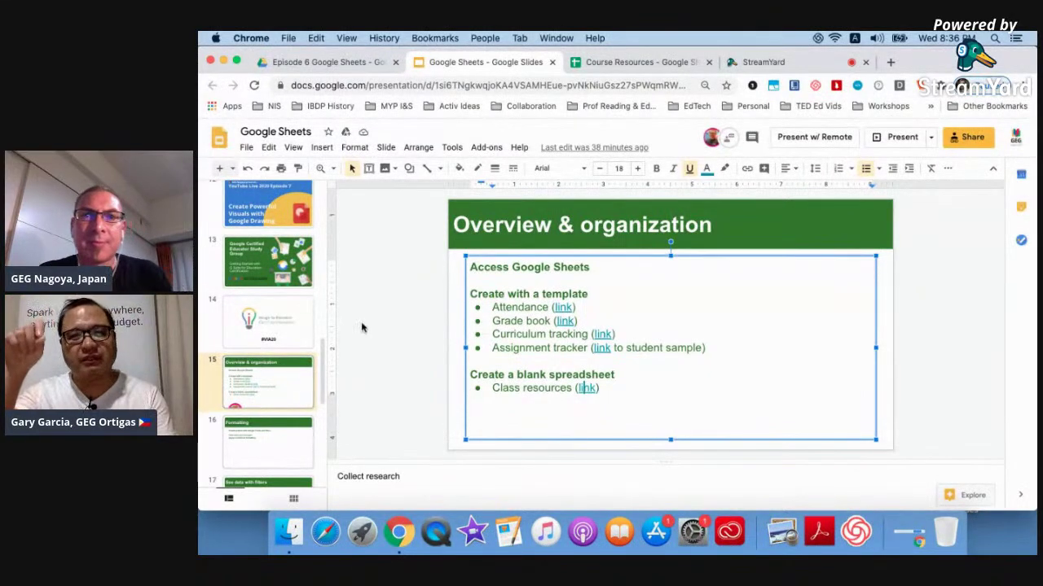
pyautogui.click(626, 64)
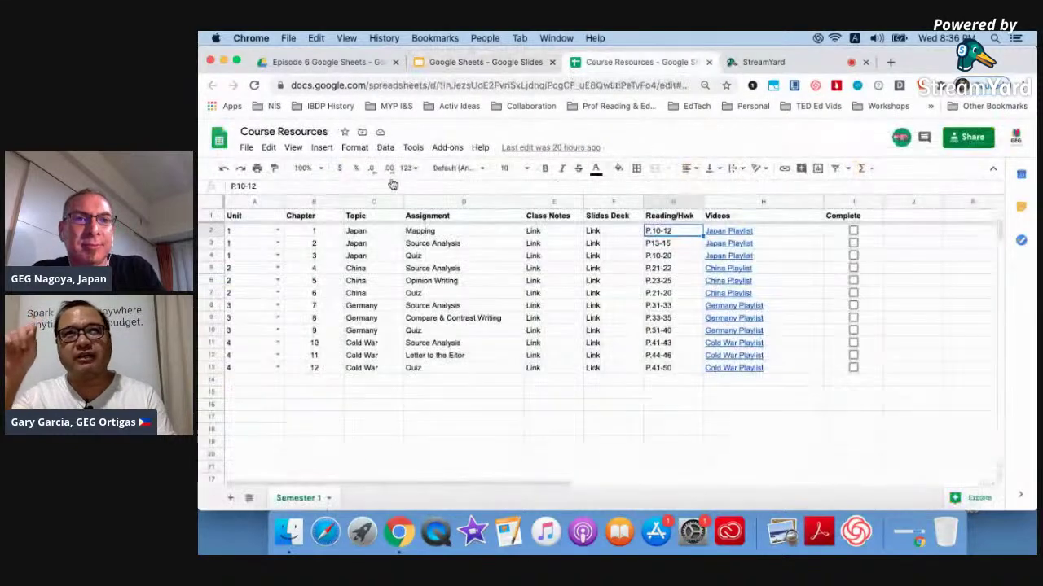
# Check the 1–5 choices in the A2 Unit dropdown and reselect A2.
pyautogui.click(277, 231)
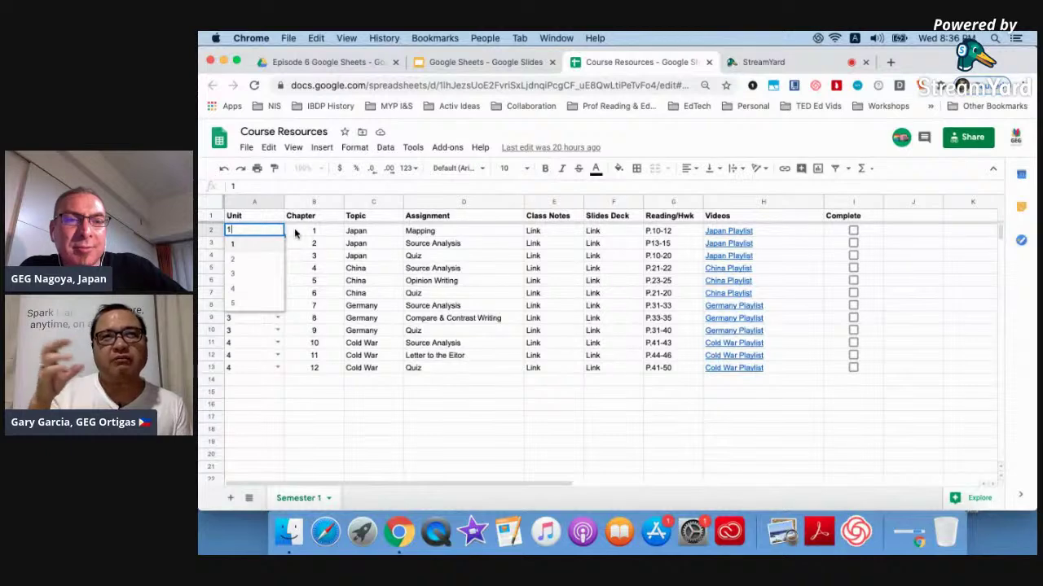
pyautogui.click(295, 234)
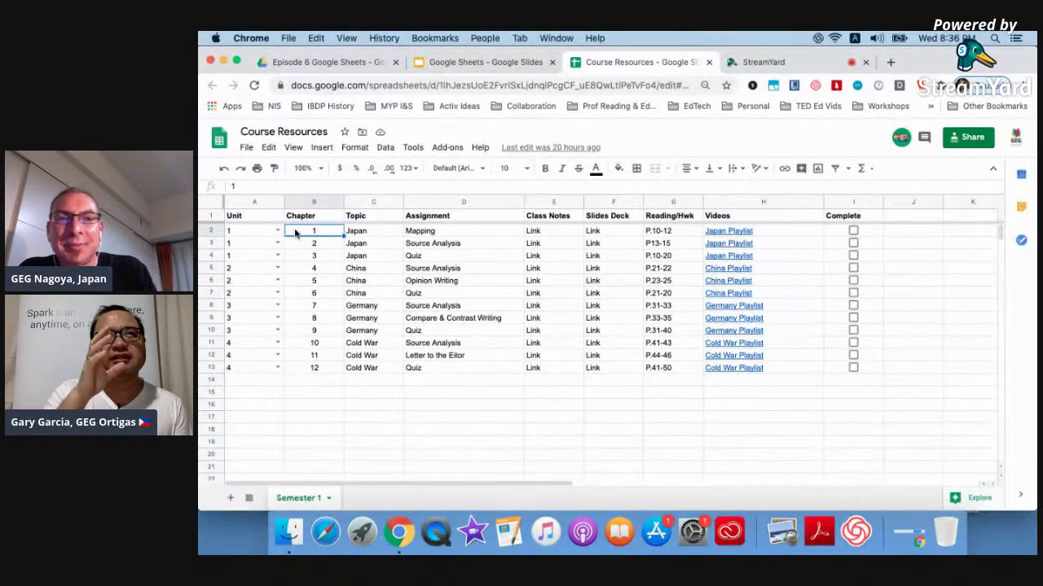
pyautogui.click(269, 234)
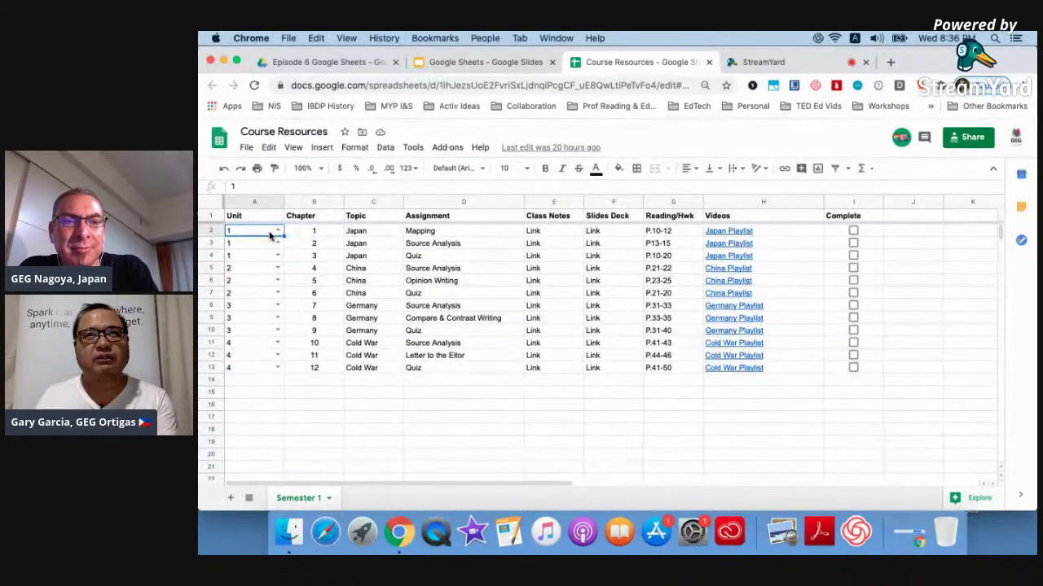
pyautogui.click(385, 147)
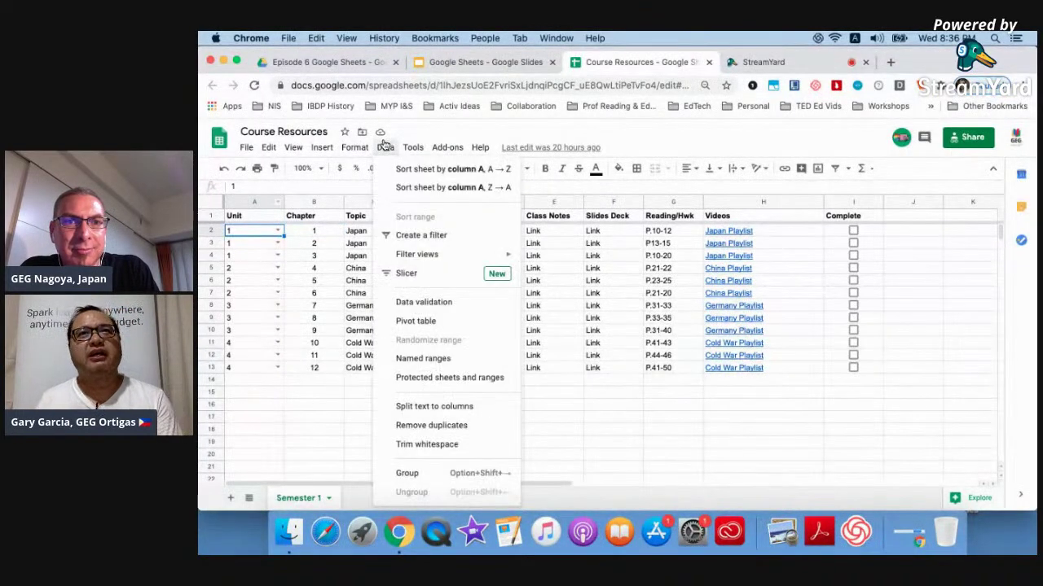
# Turn off the in-cell dropdown for A2's 1,2,3,4,5 list validation rule.
pyautogui.click(431, 305)
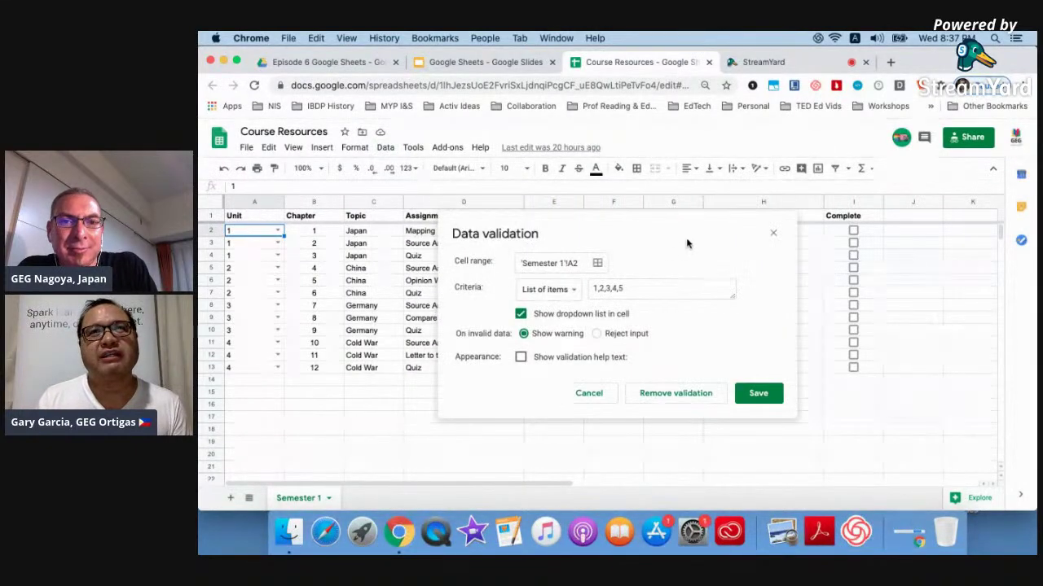
pyautogui.click(630, 289)
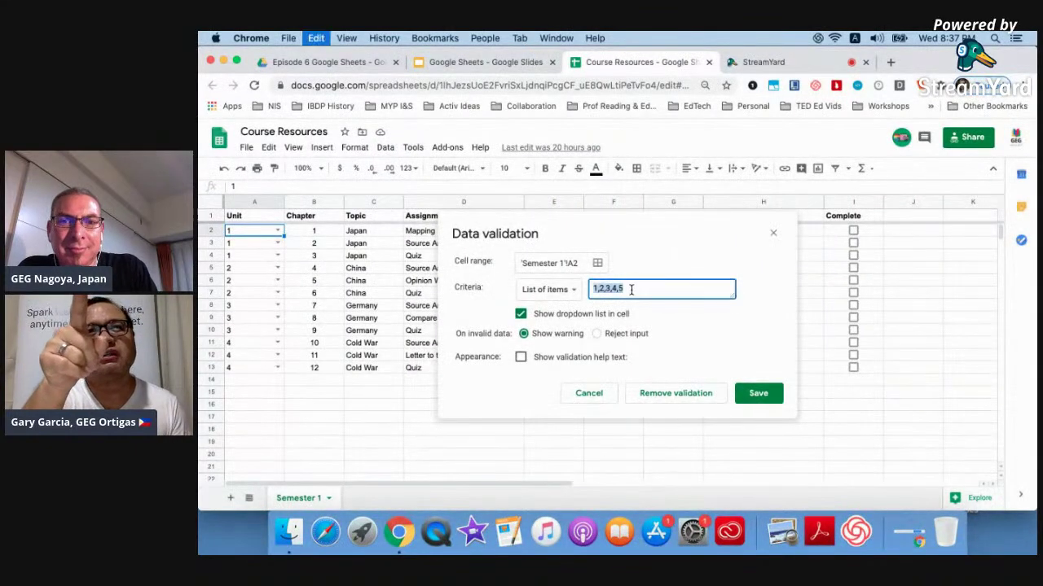
pyautogui.click(531, 315)
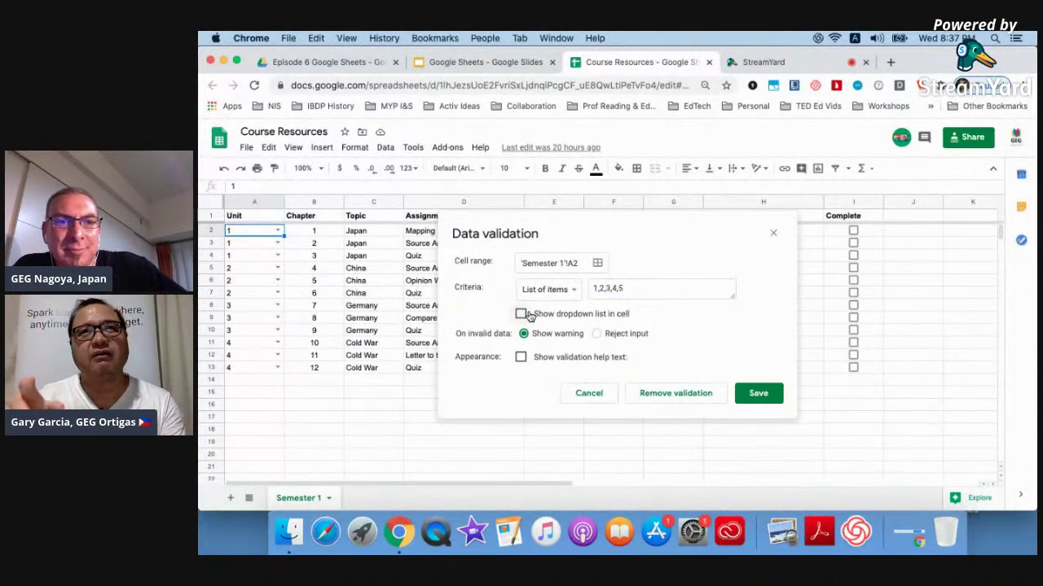
pyautogui.click(755, 393)
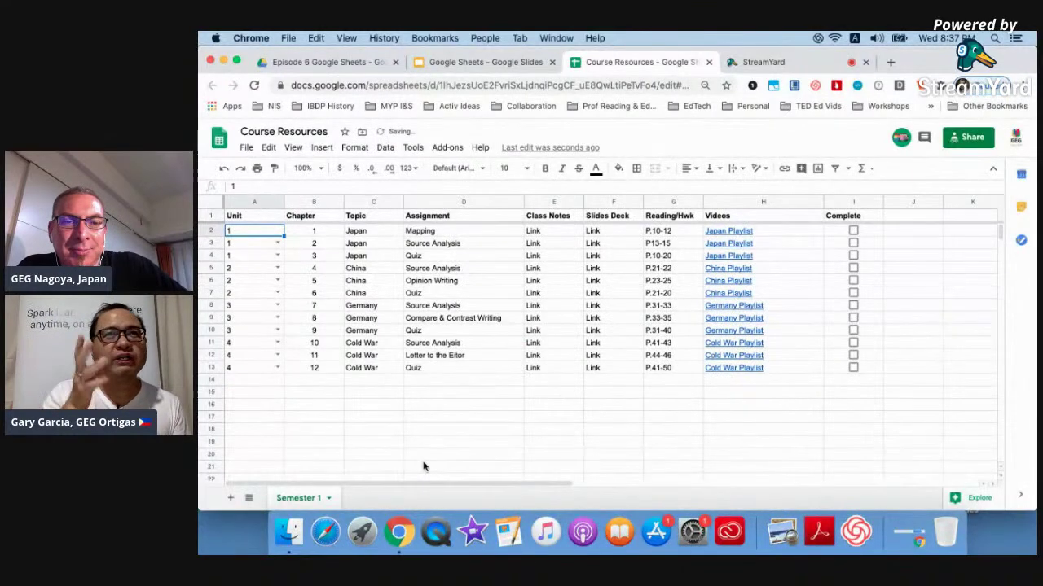
# Test cell A2 without the dropdown, then undo to restore the 1–5 dropdown.
pyautogui.doubleClick(261, 235)
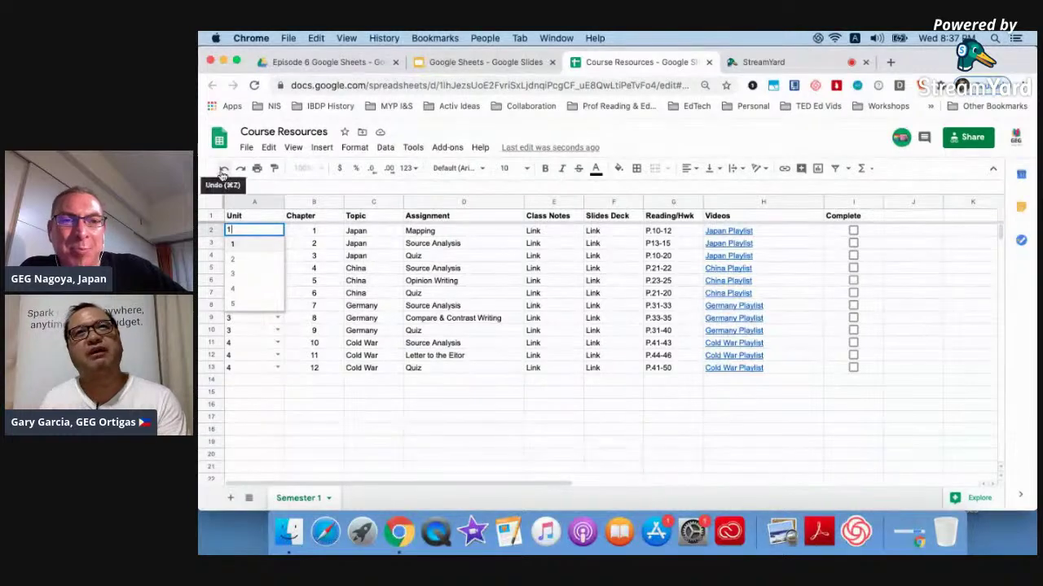
pyautogui.click(430, 456)
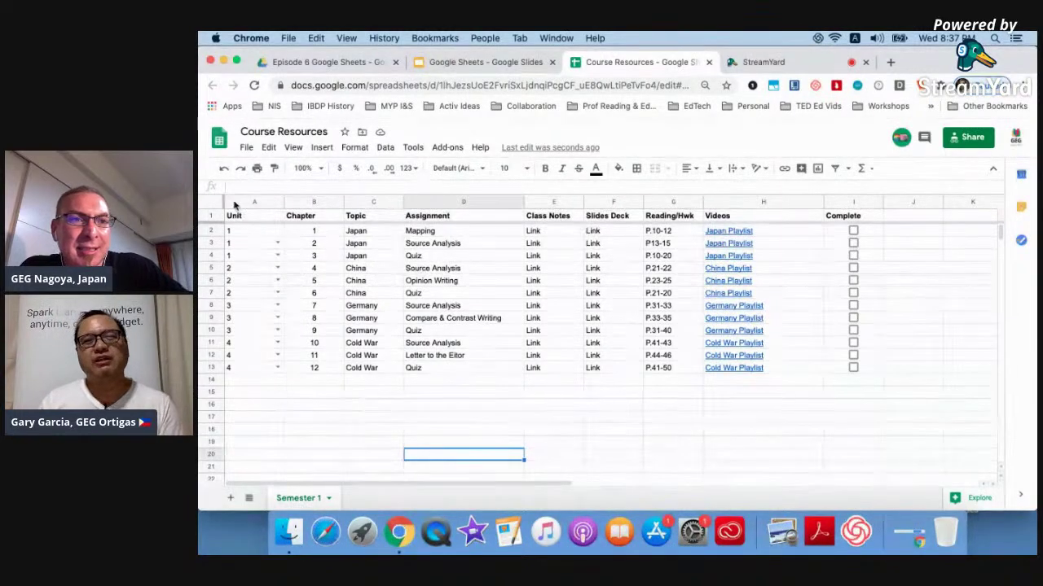
pyautogui.press('super+z')
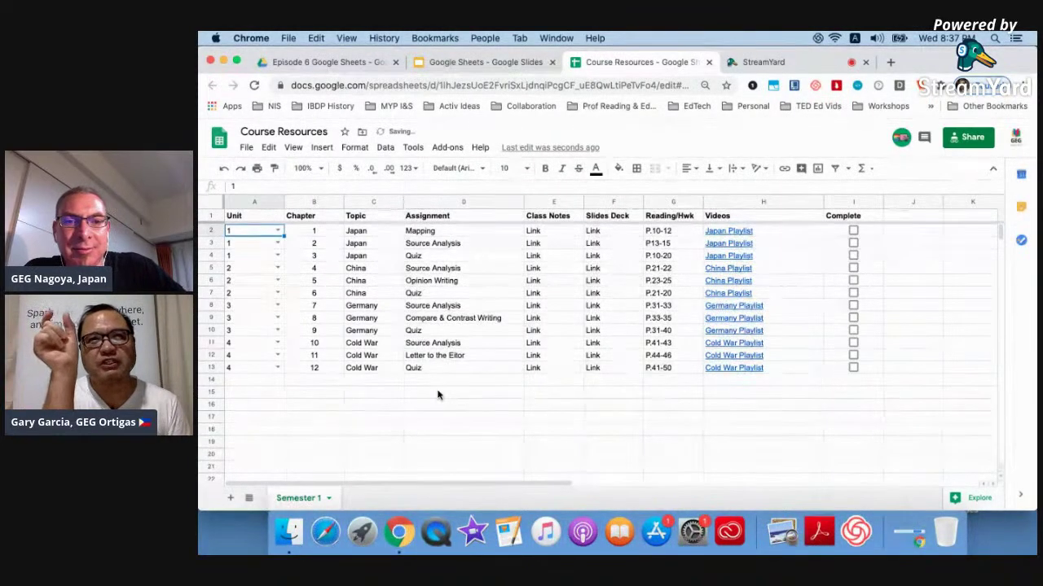
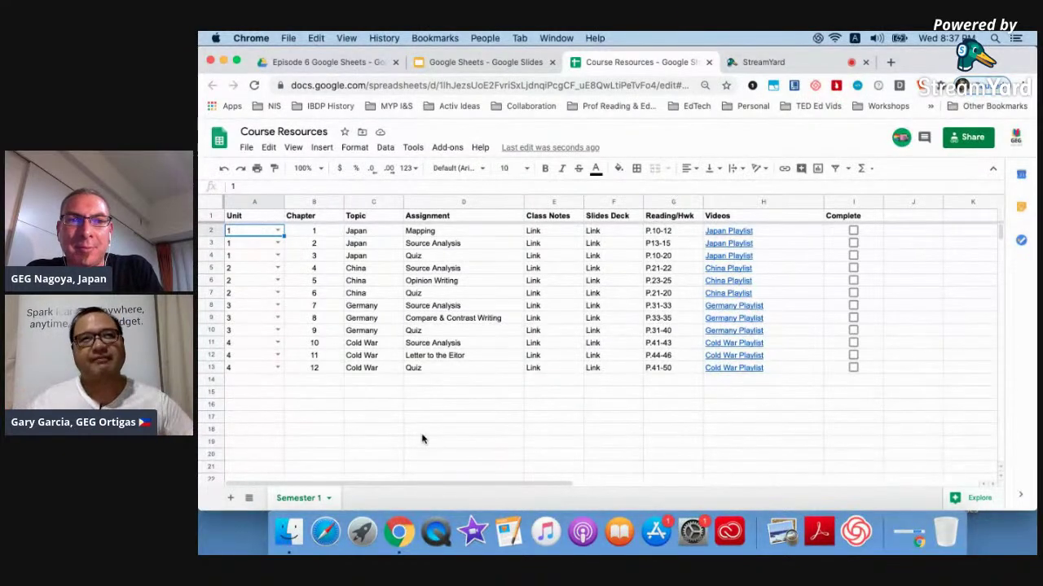
# Centre the Unit numbers in column A of Course Resources.
pyautogui.click(239, 202)
pyautogui.click(689, 168)
pyautogui.click(702, 187)
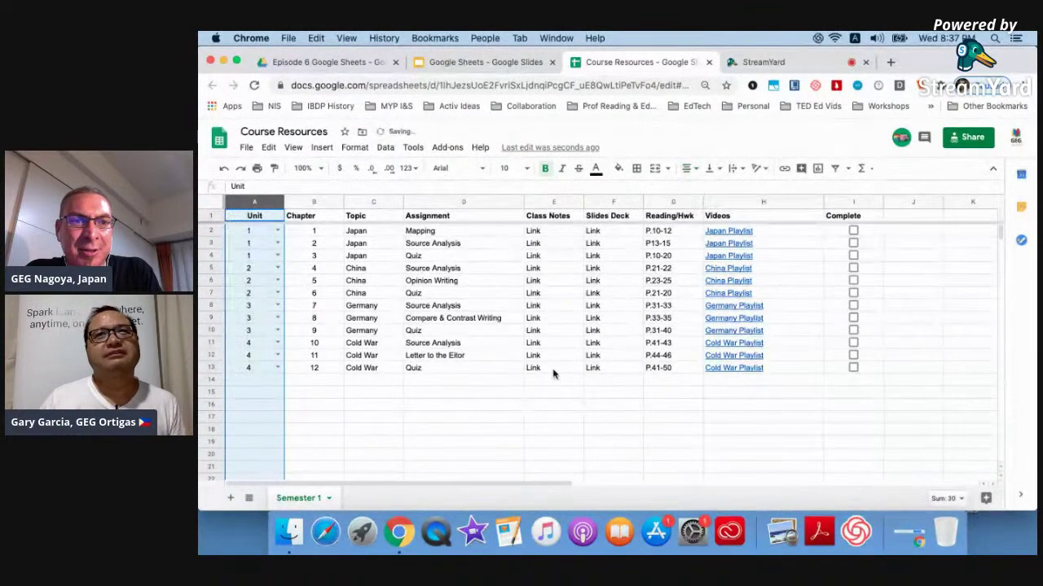
pyautogui.click(519, 410)
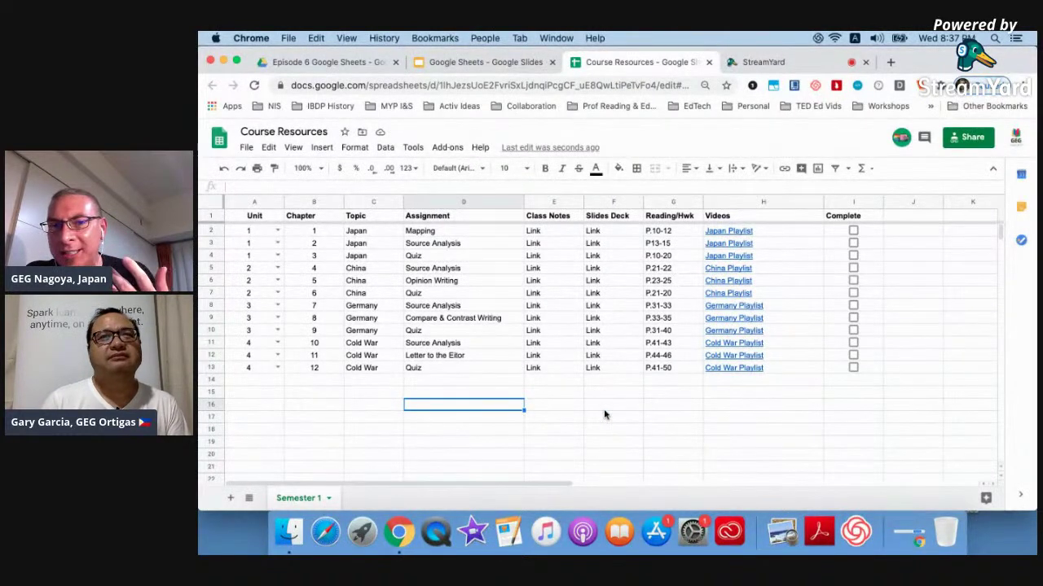
# Close the Course Resources spreadsheet and return to the Slides deck.
pyautogui.scroll(-1, 604, 416)
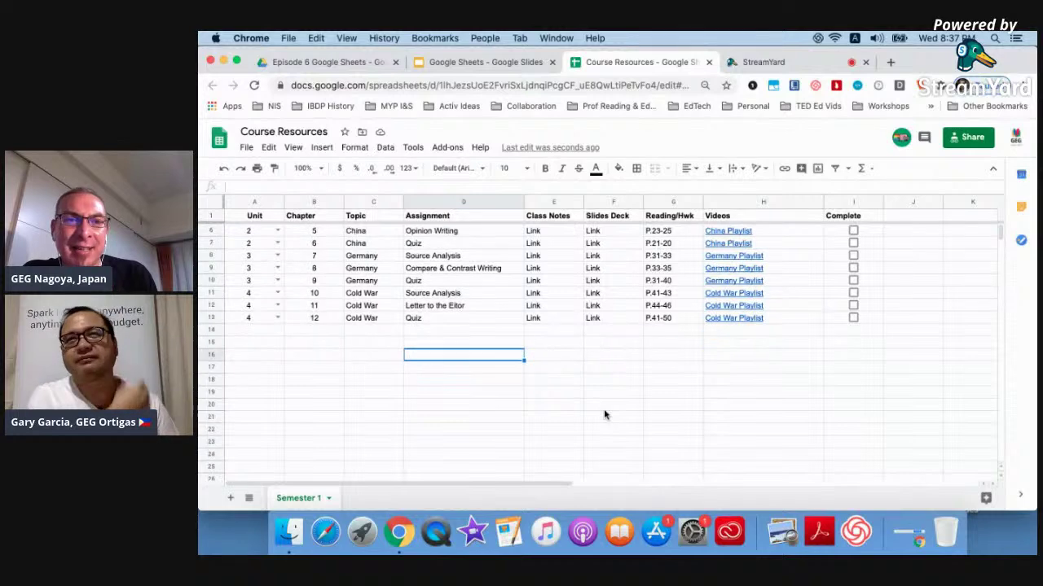
pyautogui.scroll(3, 604, 416)
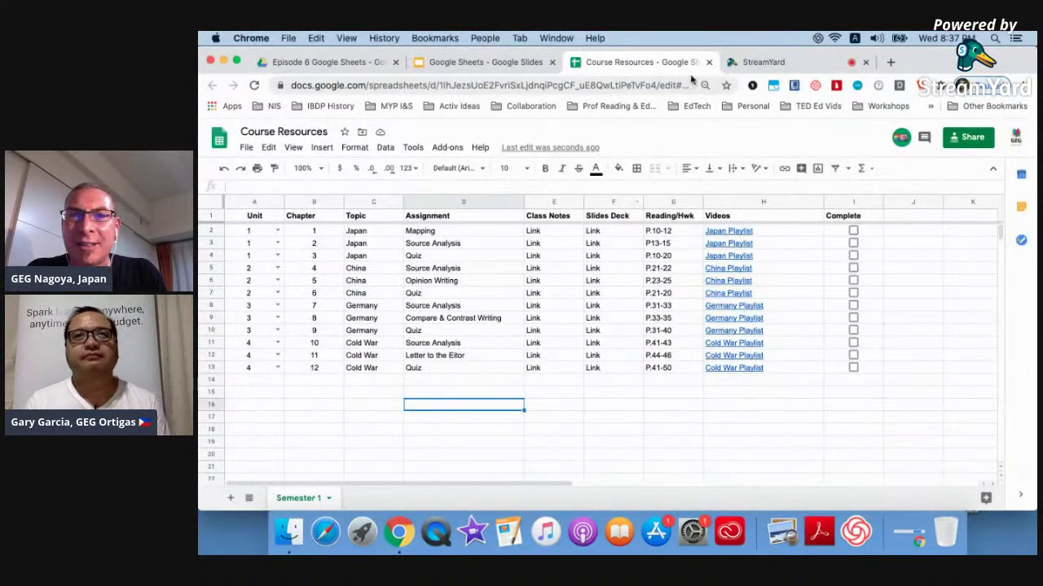
pyautogui.click(709, 63)
pyautogui.click(479, 67)
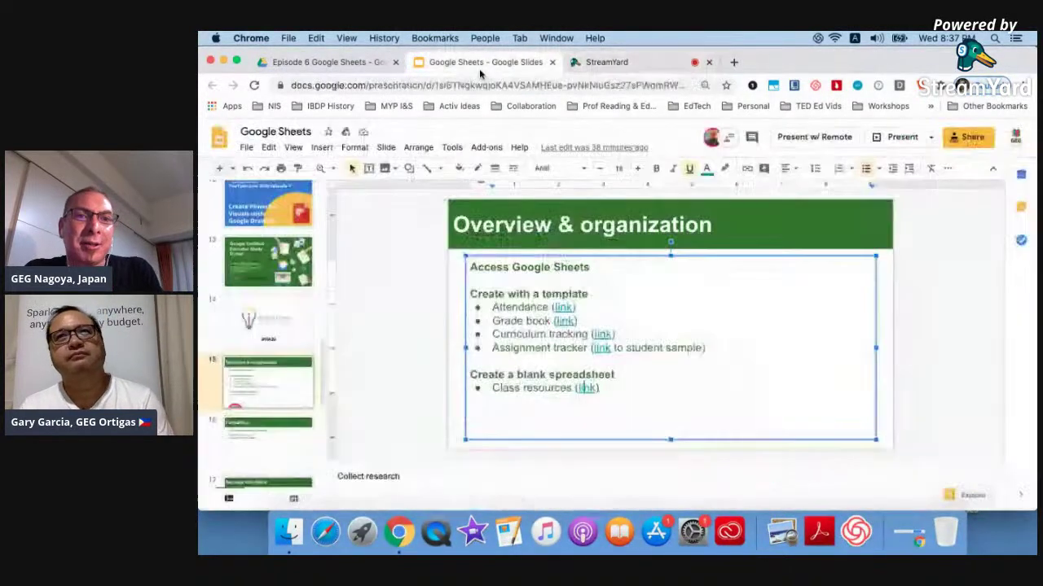
# Show slide 16, the Formatting slide, then move to the Episode 6 Google Sheets folder.
pyautogui.click(282, 443)
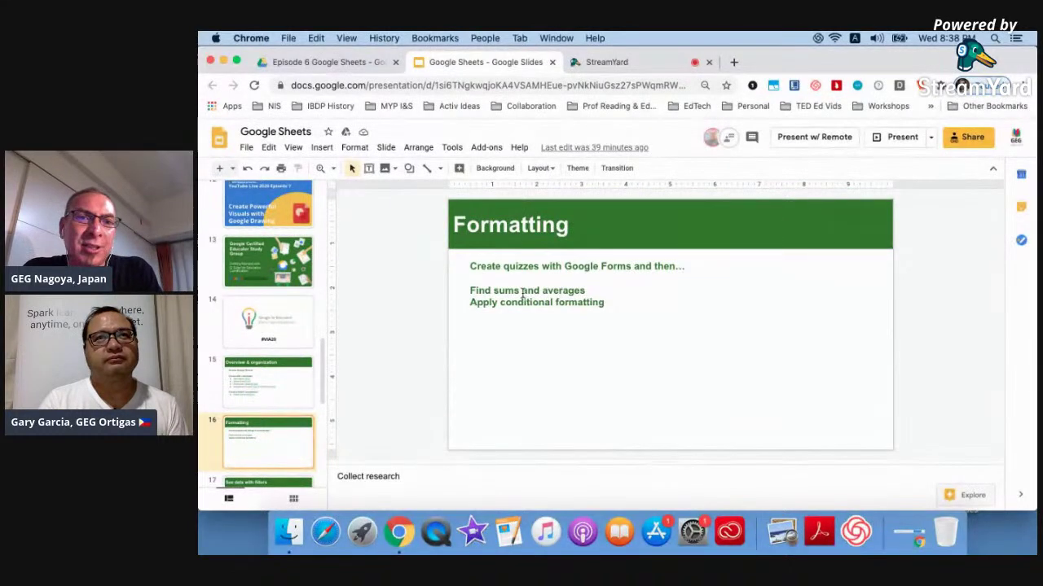
pyautogui.click(342, 62)
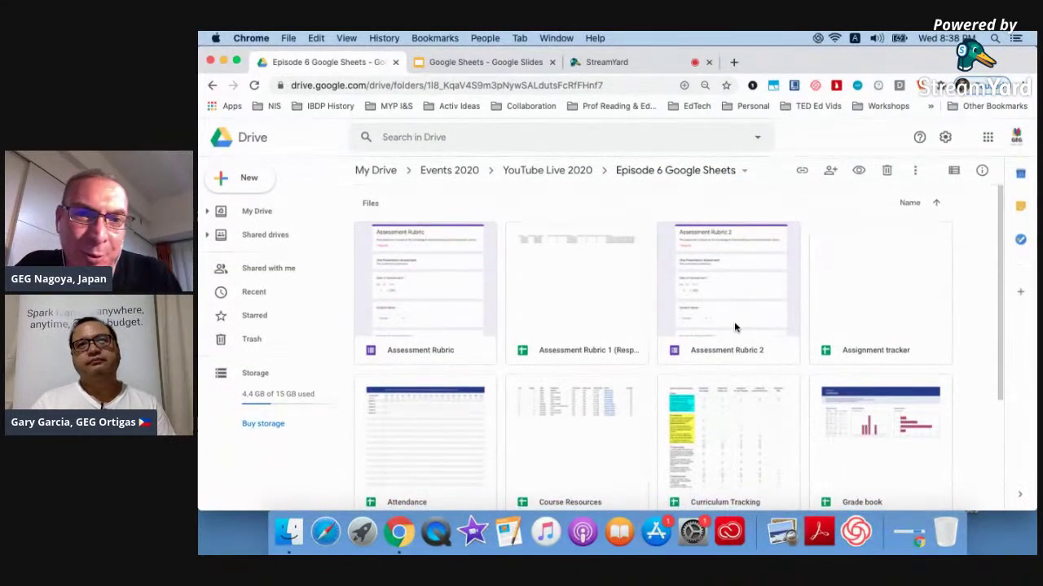
# Open the Assessment Rubric form from the Episode 6 Google Sheets folder.
pyautogui.doubleClick(470, 297)
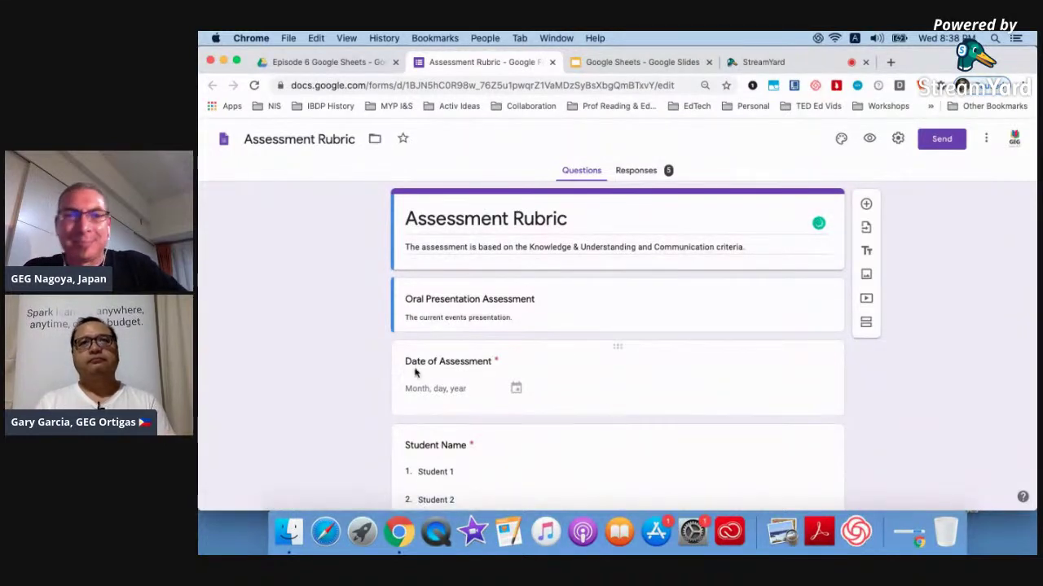
# Scroll the form and inspect the Student Name question's list of students.
pyautogui.scroll(5, 450, 298)
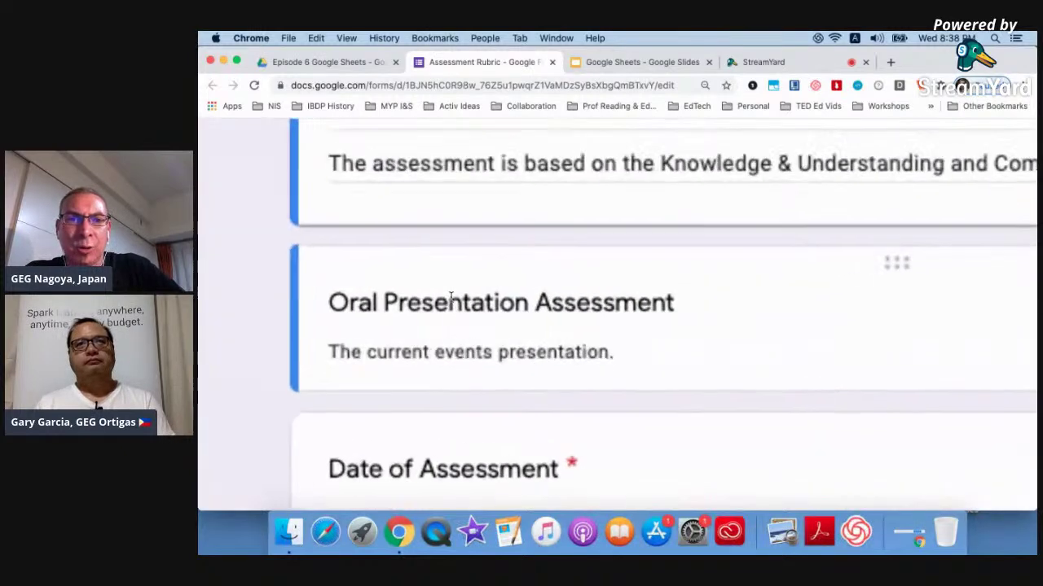
pyautogui.scroll(-5, 450, 297)
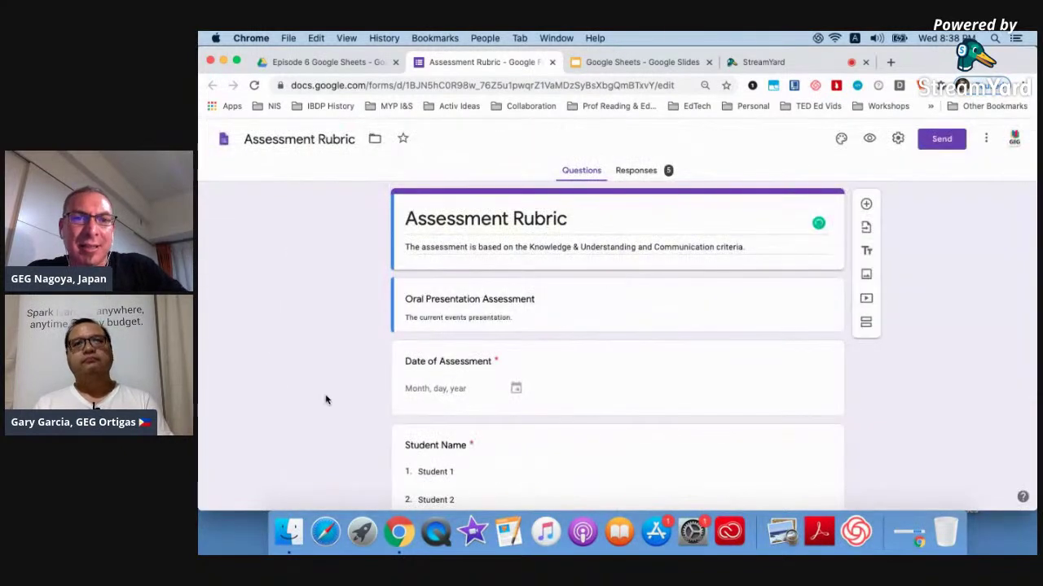
pyautogui.scroll(-5, 325, 399)
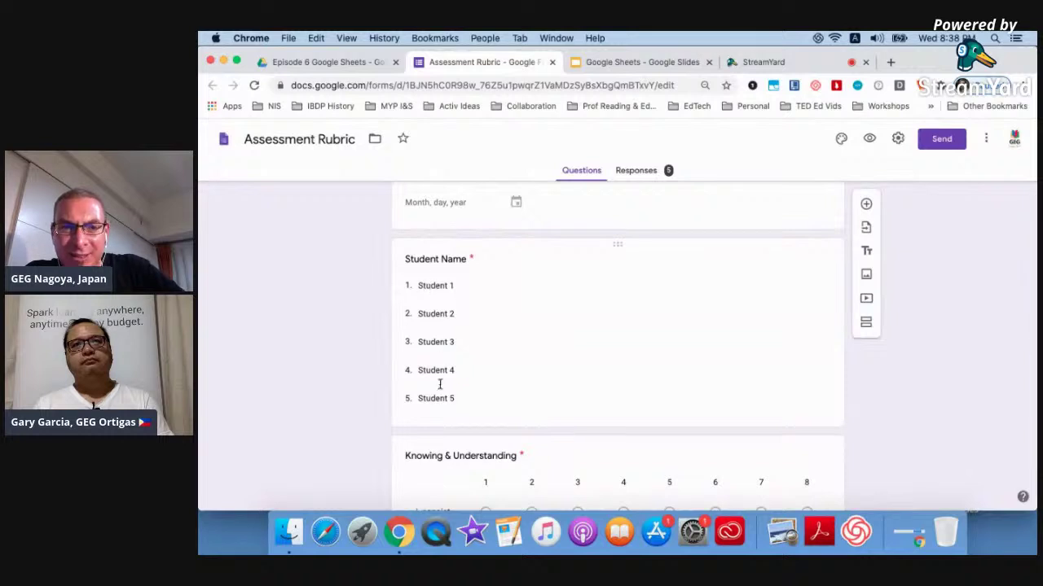
pyautogui.click(537, 356)
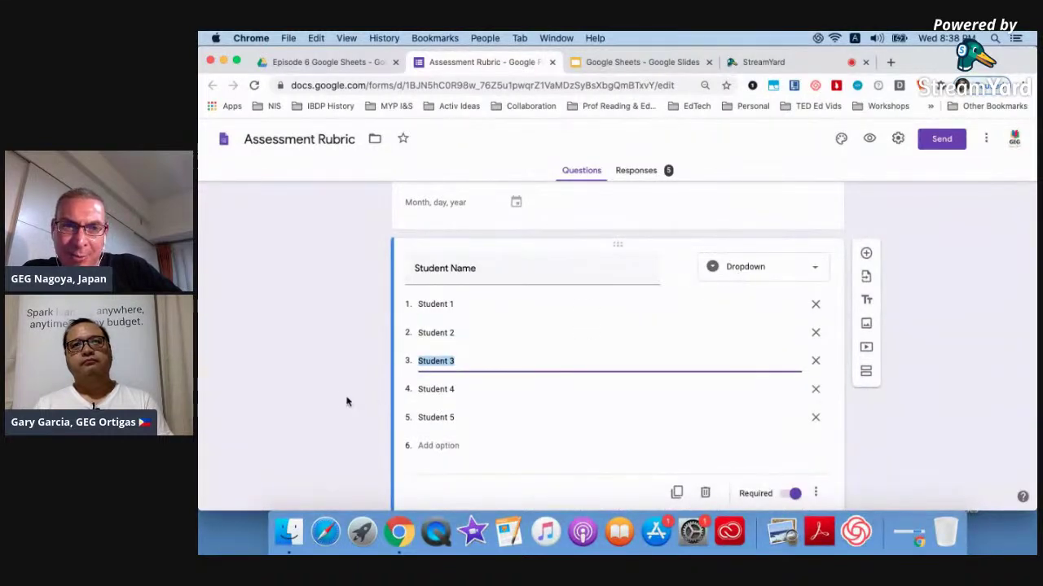
pyautogui.click(310, 397)
# Inspect the Knowing & Understanding rubric grid and open the form's respondent preview.
pyautogui.scroll(-3, 310, 396)
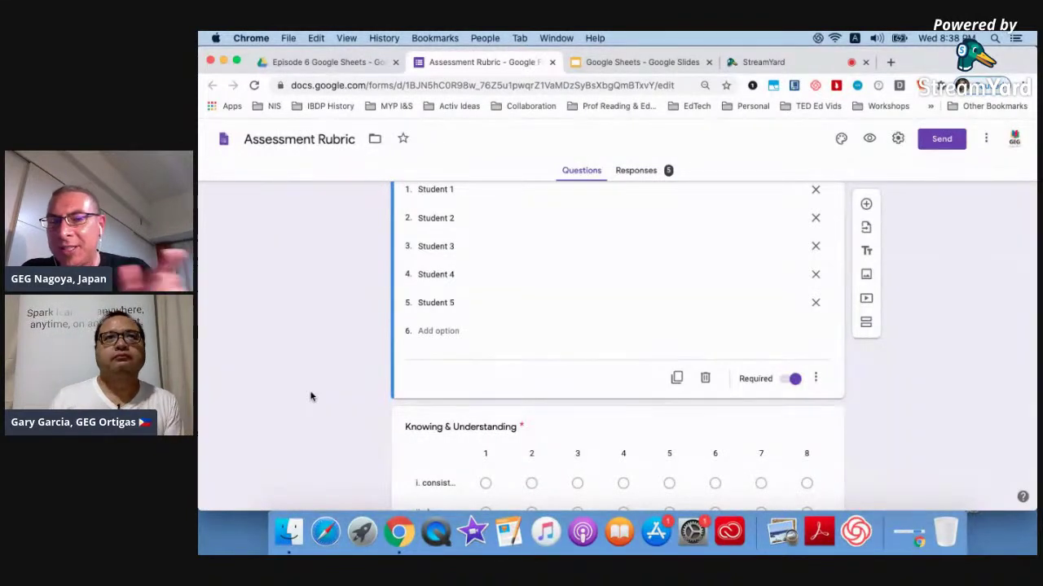
pyautogui.scroll(-2, 310, 397)
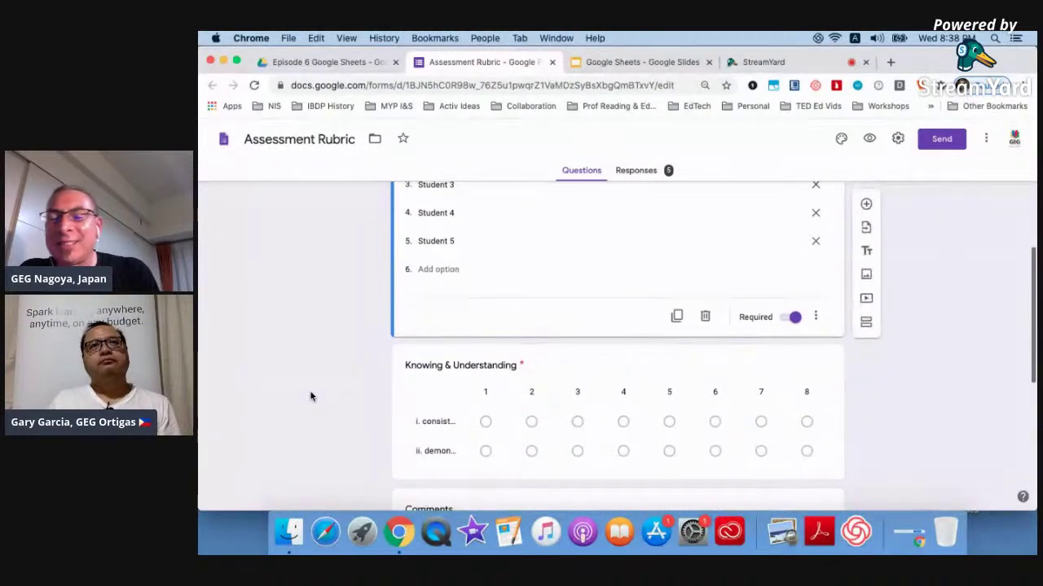
pyautogui.scroll(-4, 310, 397)
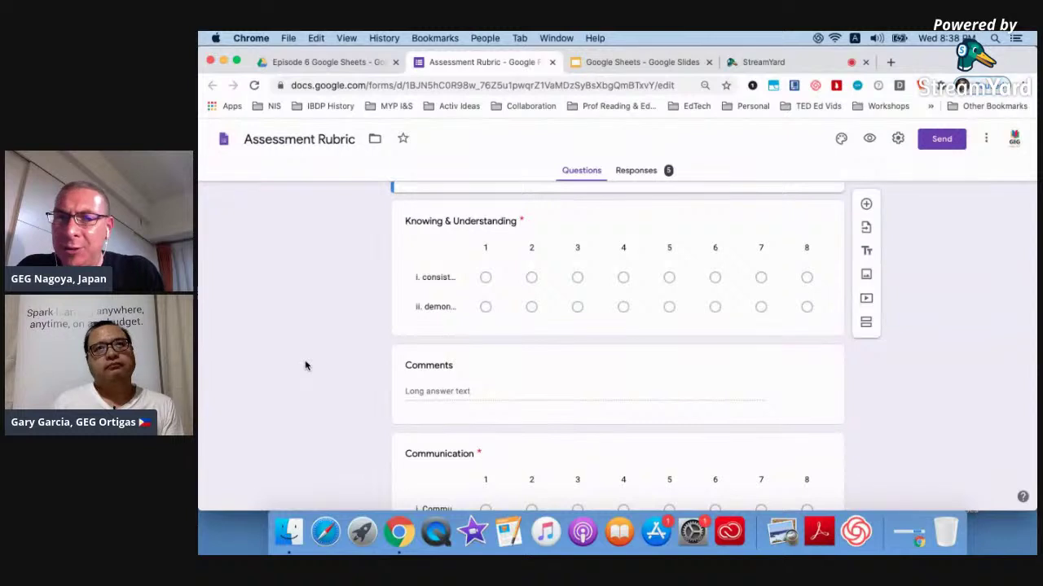
pyautogui.scroll(-2, 305, 366)
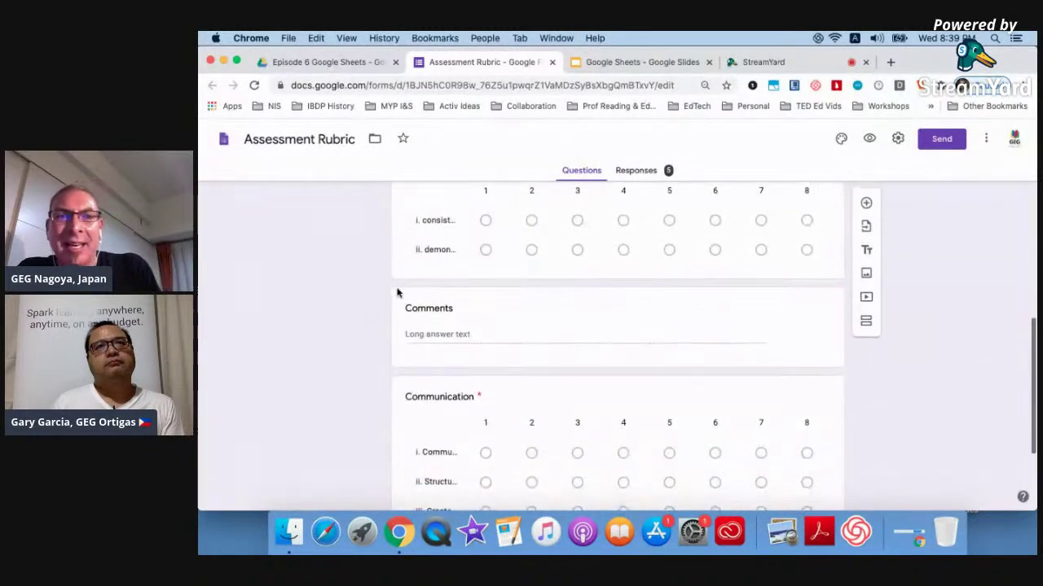
pyautogui.click(431, 223)
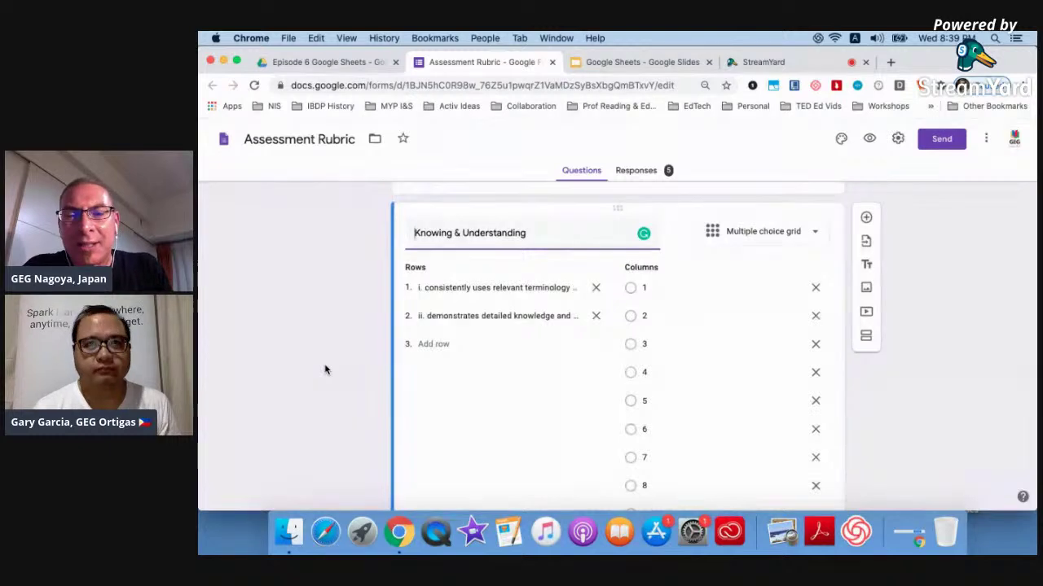
pyautogui.scroll(-3, 324, 370)
pyautogui.scroll(4, 324, 371)
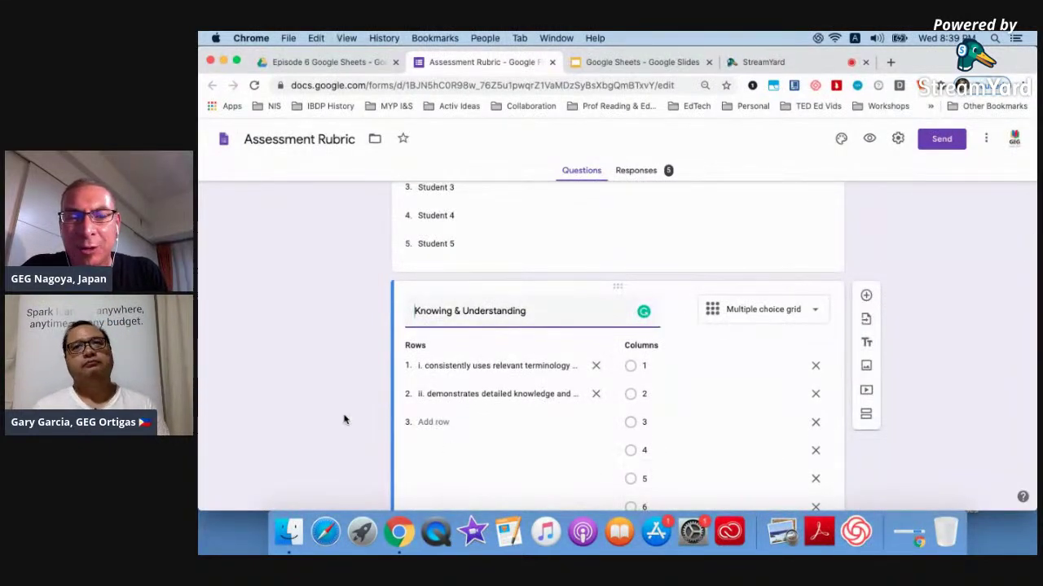
pyautogui.scroll(-10, 343, 419)
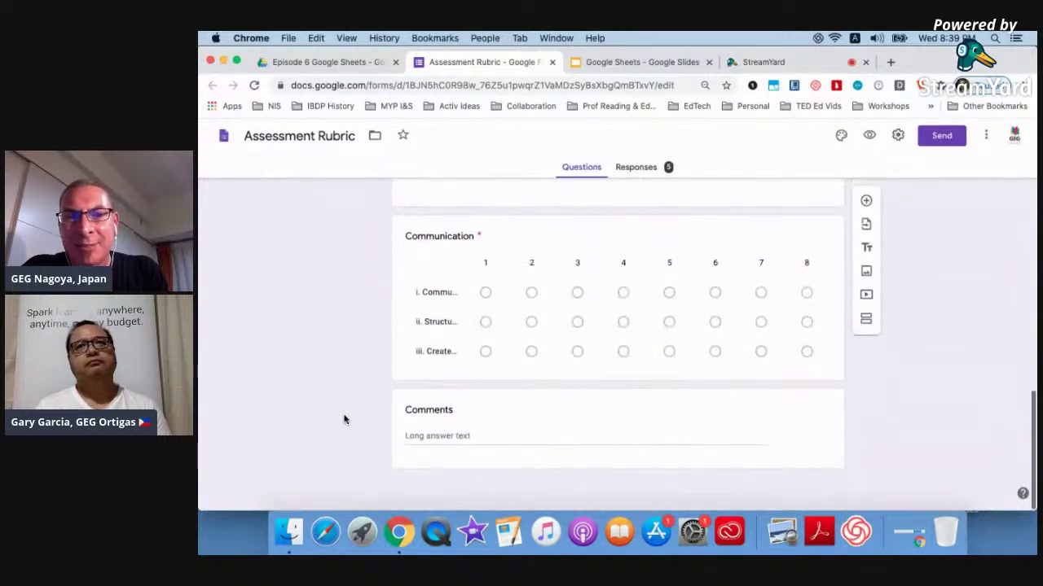
pyautogui.scroll(2, 456, 365)
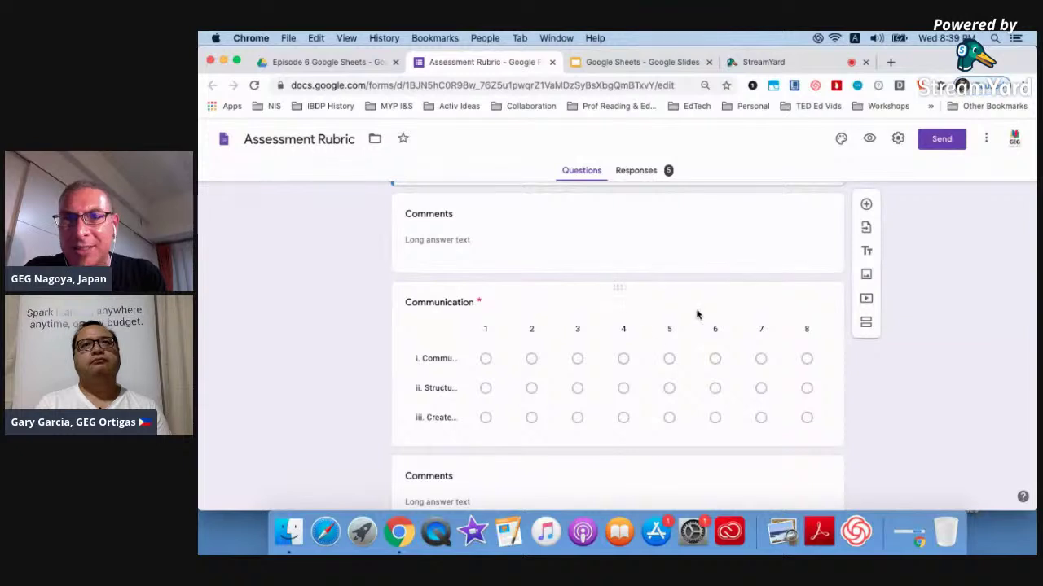
pyautogui.click(869, 138)
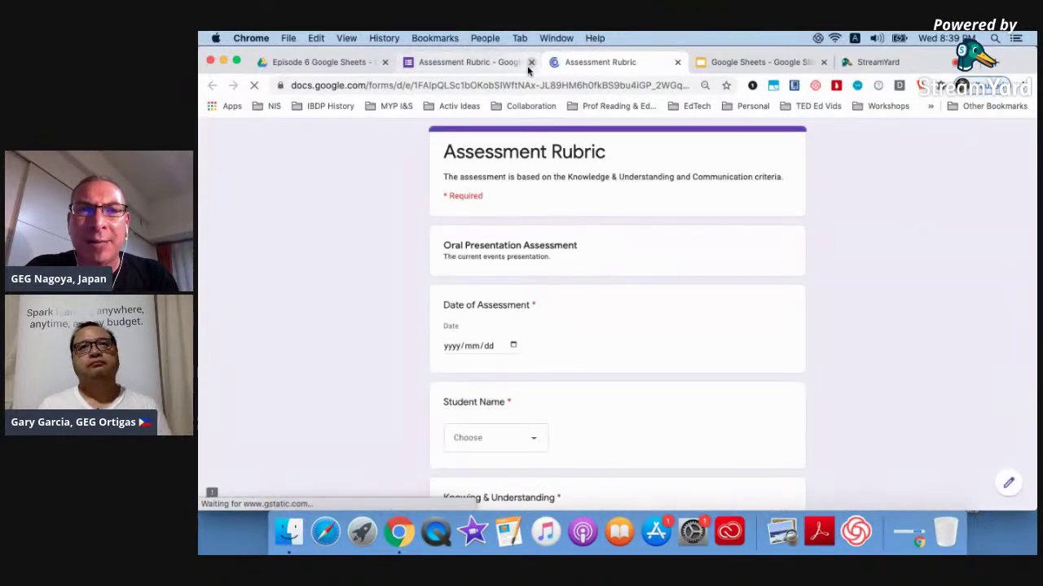
# In the preview, choose Student 2 and set the assessment date to June 10, 2020.
pyautogui.click(530, 62)
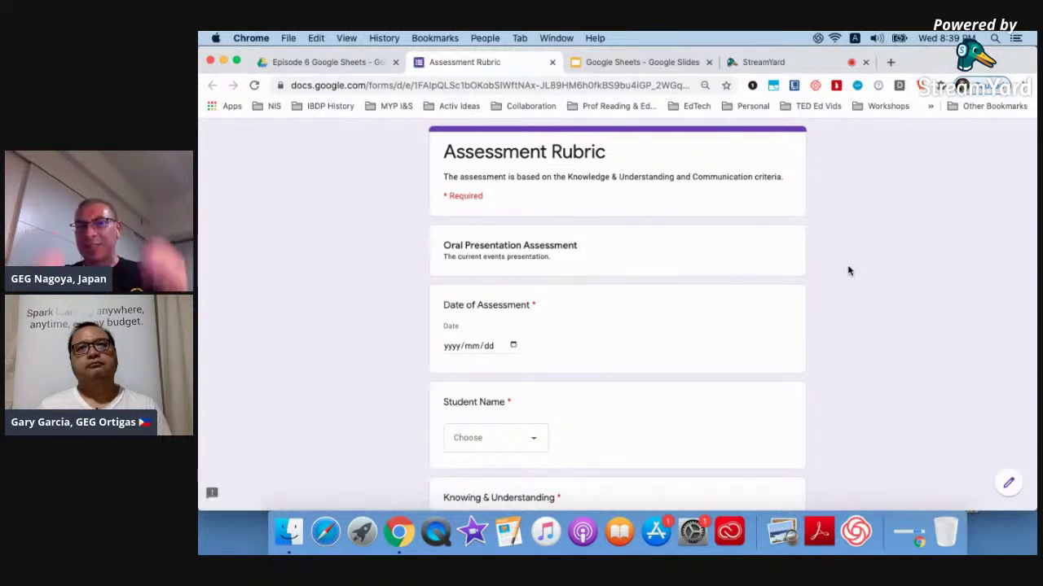
pyautogui.click(512, 346)
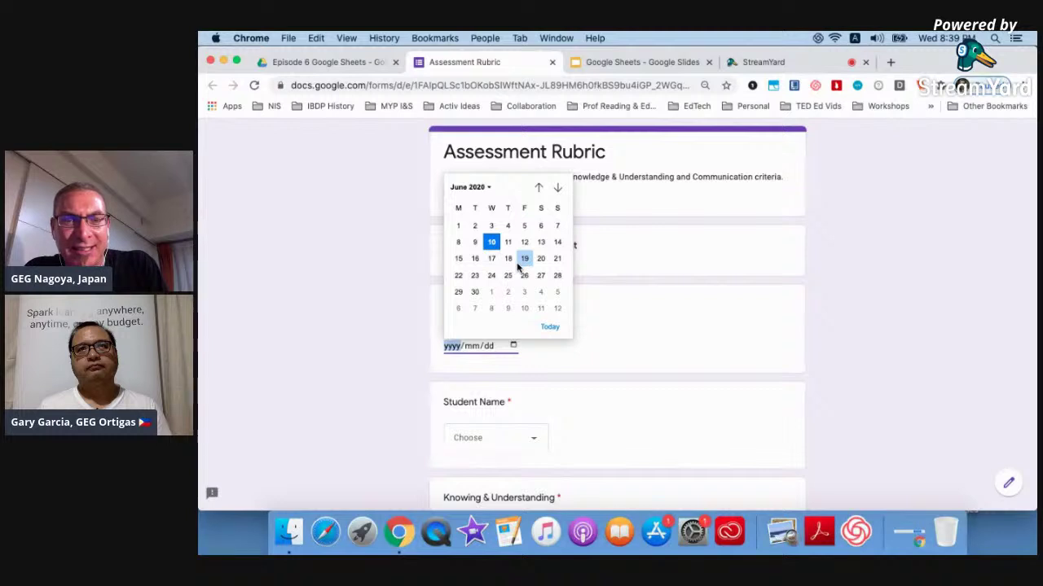
pyautogui.click(407, 317)
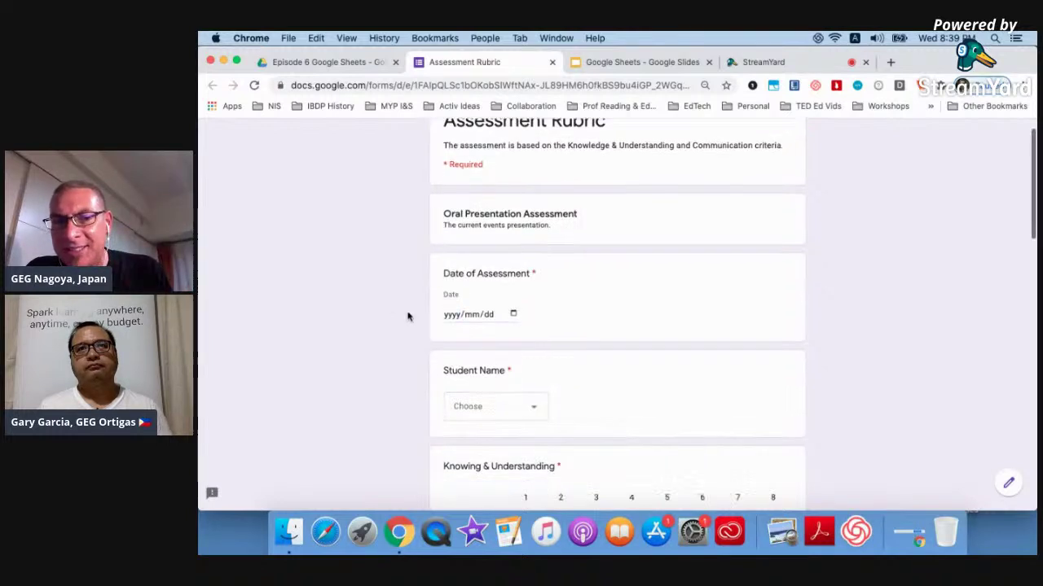
pyautogui.scroll(-3, 456, 310)
pyautogui.click(486, 301)
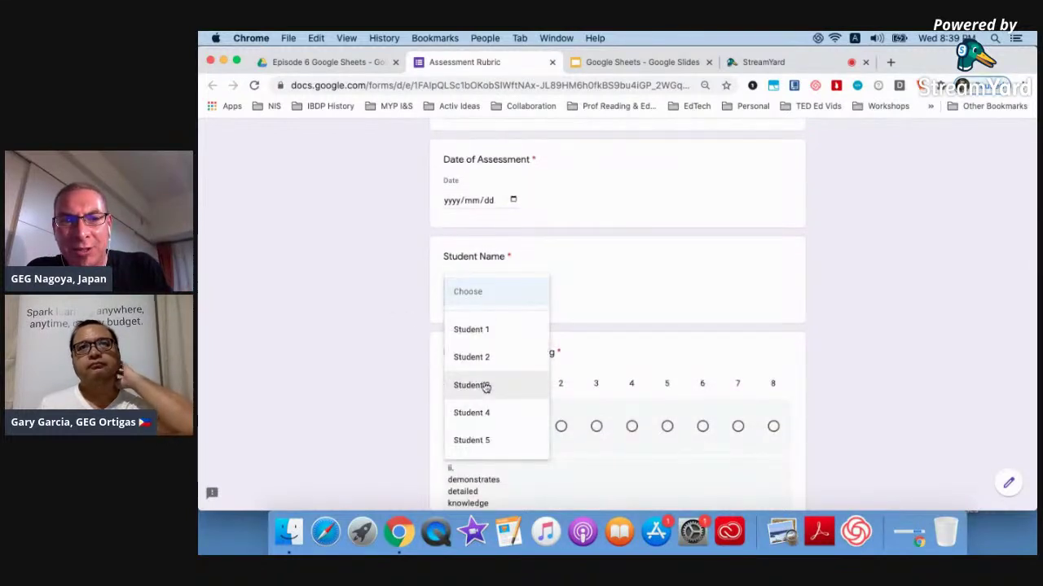
pyautogui.click(484, 357)
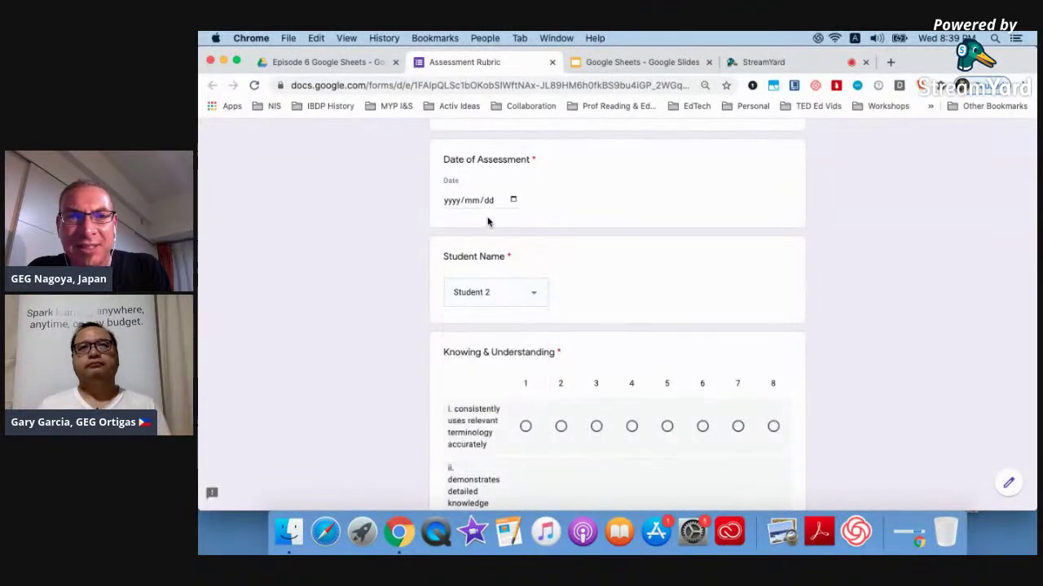
pyautogui.click(513, 201)
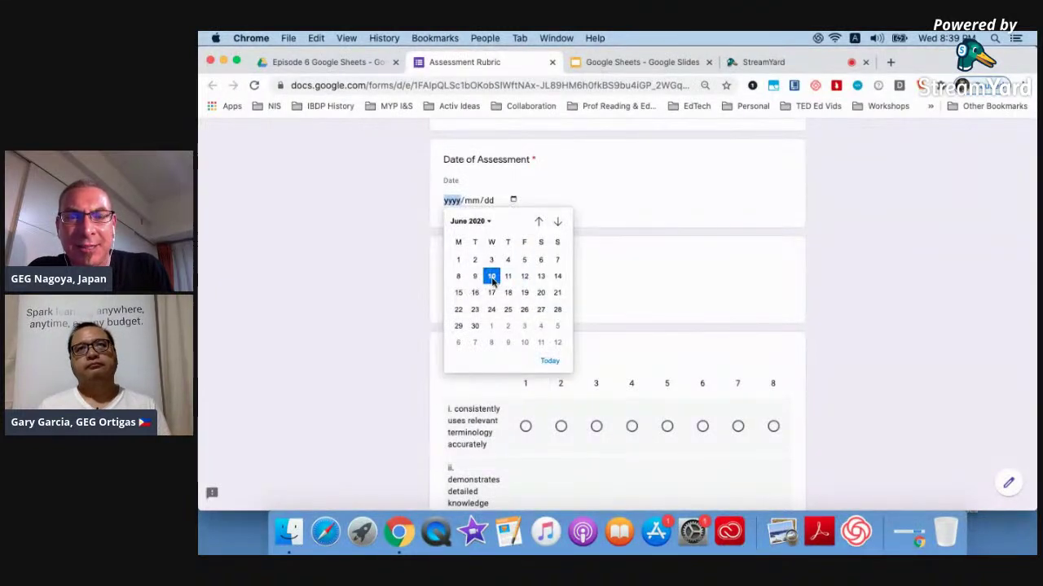
pyautogui.click(493, 277)
# Score the Knowing & Understanding criteria 7 and 5 and add a comment.
pyautogui.scroll(-3, 391, 349)
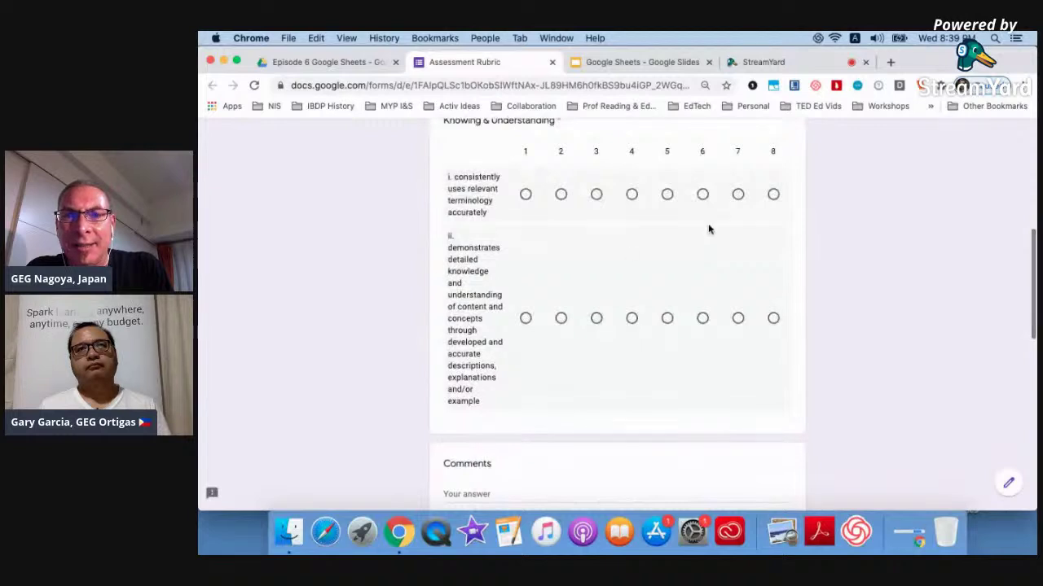
pyautogui.click(738, 193)
pyautogui.click(666, 319)
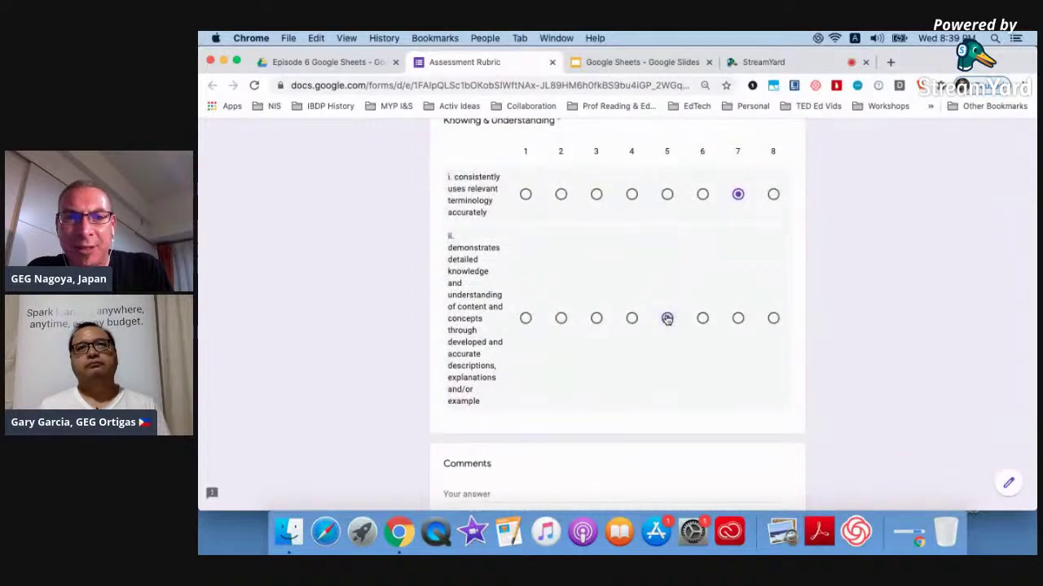
pyautogui.scroll(-1, 582, 391)
pyautogui.click(542, 412)
pyautogui.write('C')
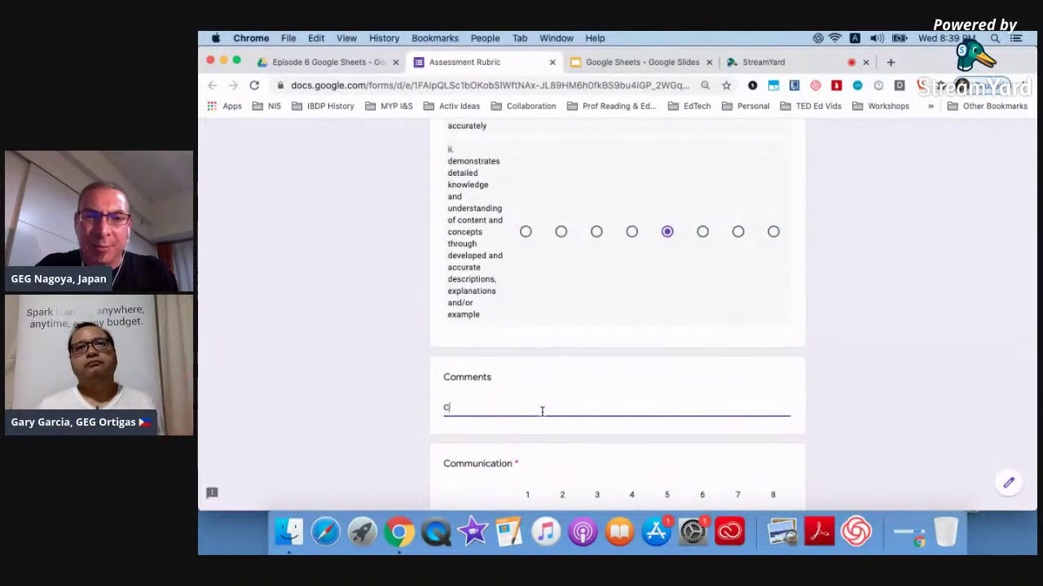
pyautogui.scroll(-2, 540, 409)
# Score the Communication criteria 6, 7 and 7, add a comment, and submit the response.
pyautogui.click(702, 373)
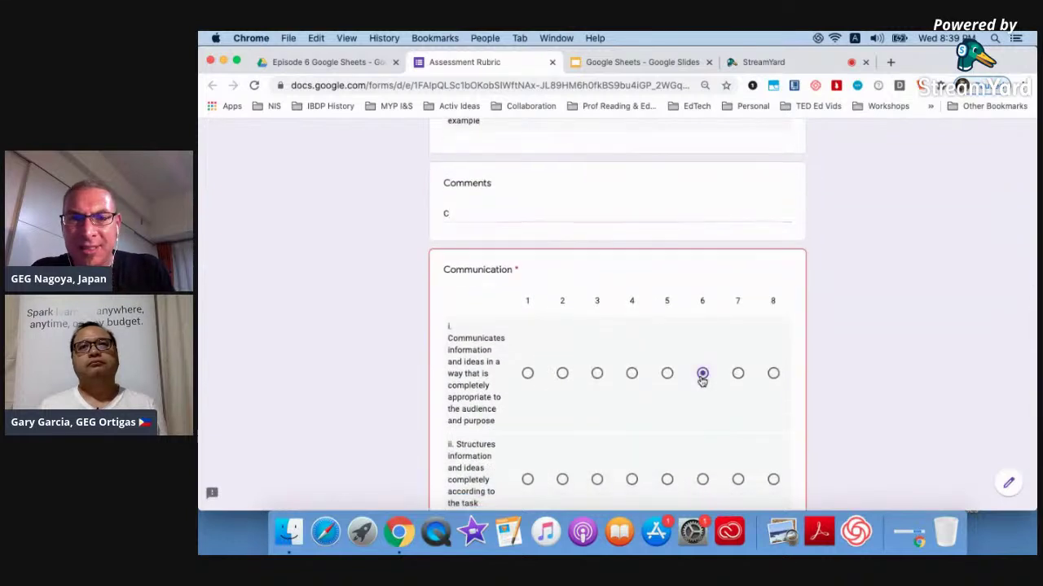
pyautogui.scroll(-2, 709, 366)
pyautogui.click(737, 310)
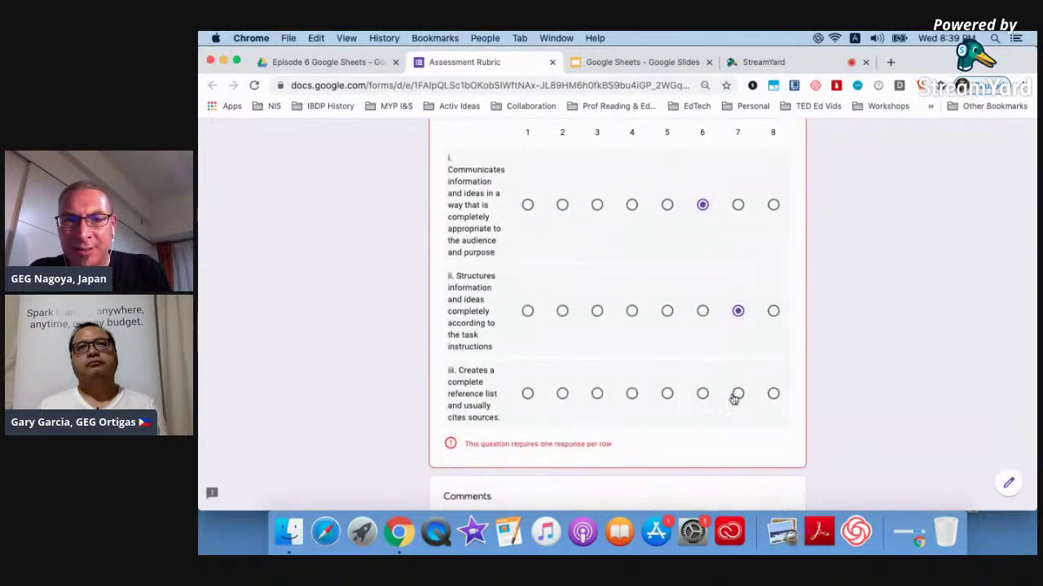
pyautogui.click(737, 394)
pyautogui.scroll(-1, 602, 452)
pyautogui.click(604, 439)
pyautogui.write('c')
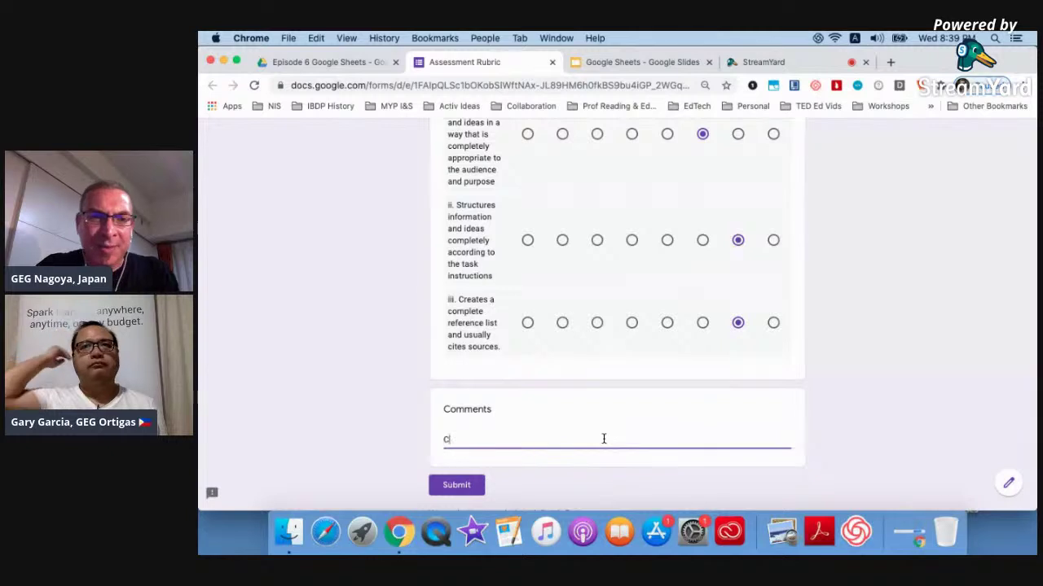
pyautogui.click(458, 486)
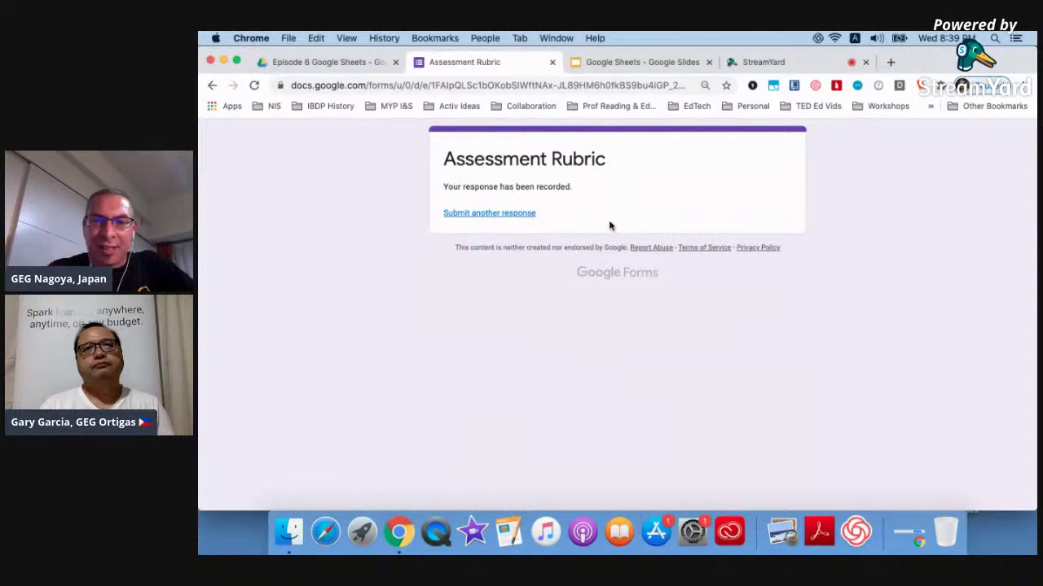
pyautogui.click(363, 65)
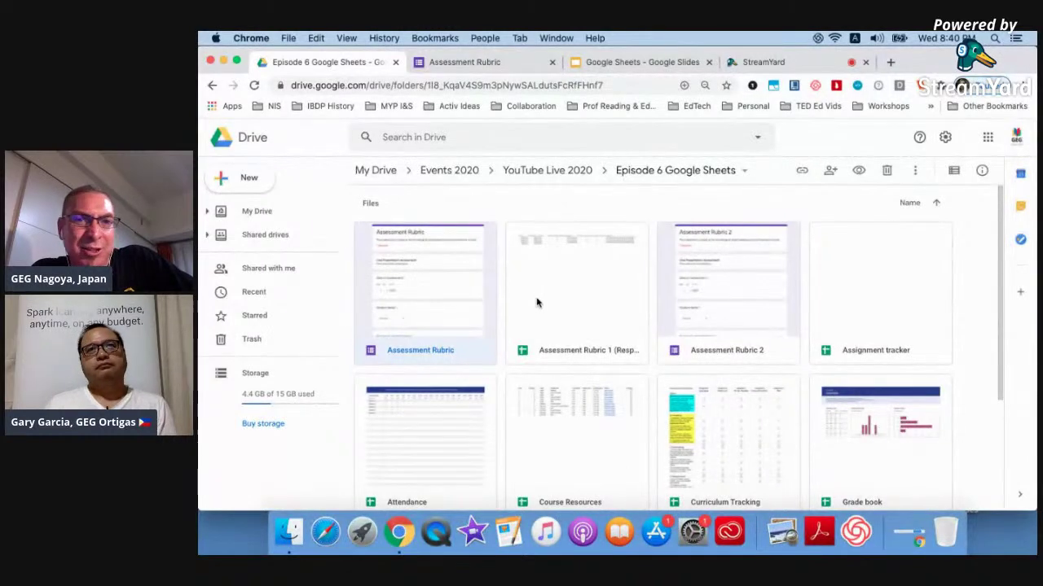
# Open the 6 responses in the linked 'Assessment Rubric 1 (Responses)' spreadsheet.
pyautogui.click(534, 65)
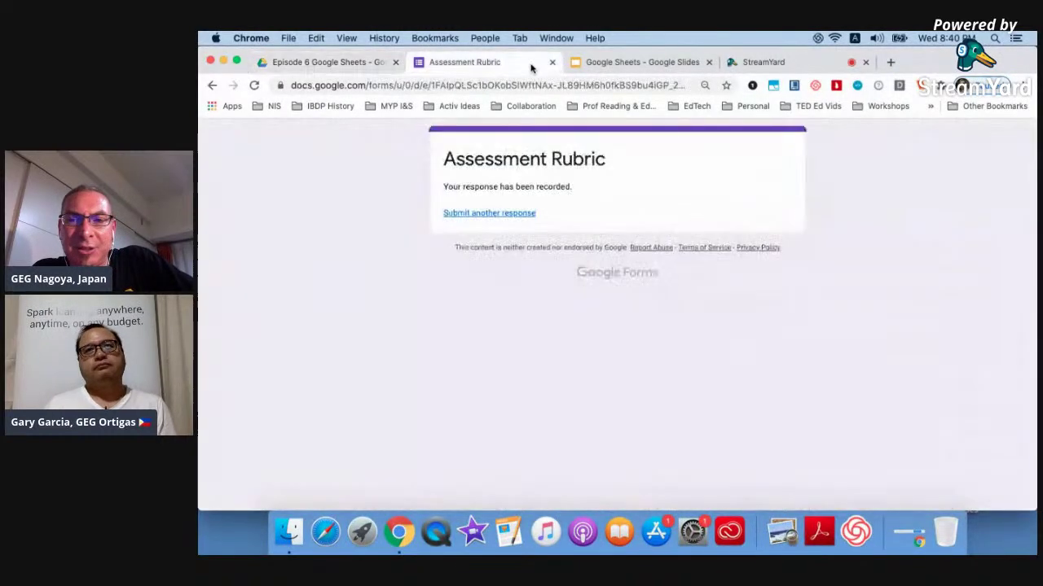
pyautogui.click(521, 217)
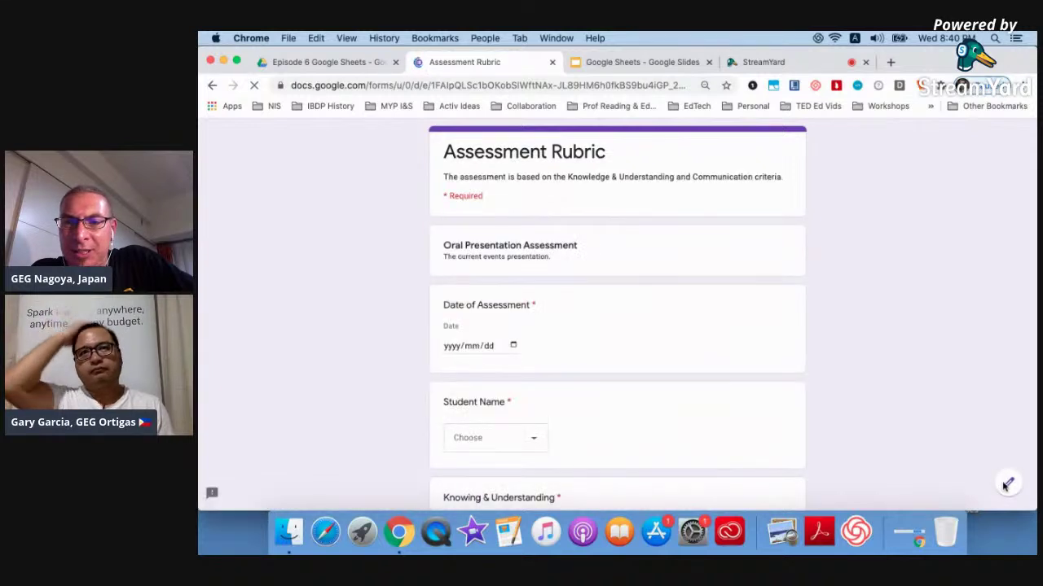
pyautogui.click(1006, 485)
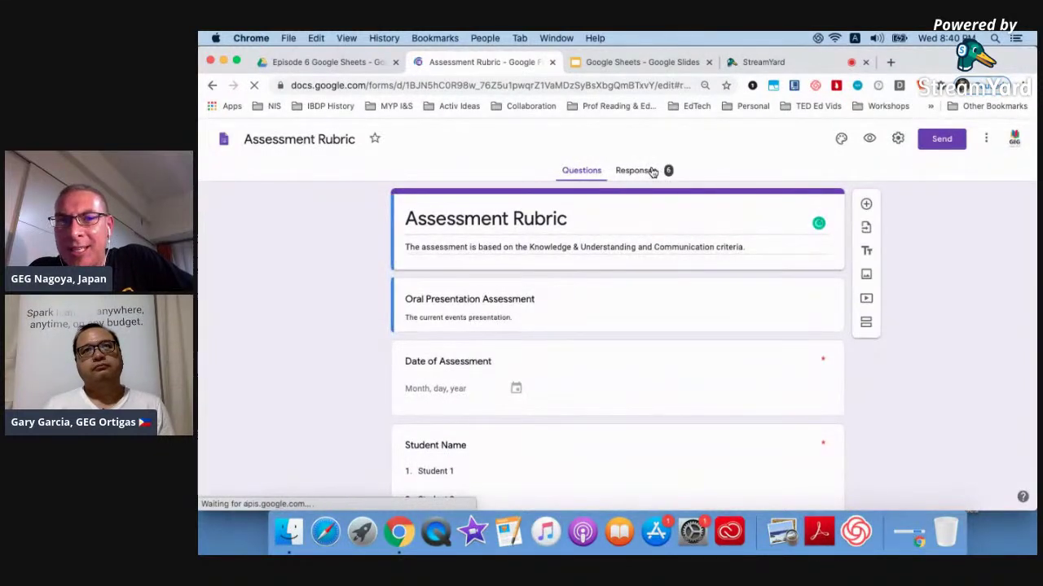
pyautogui.click(652, 171)
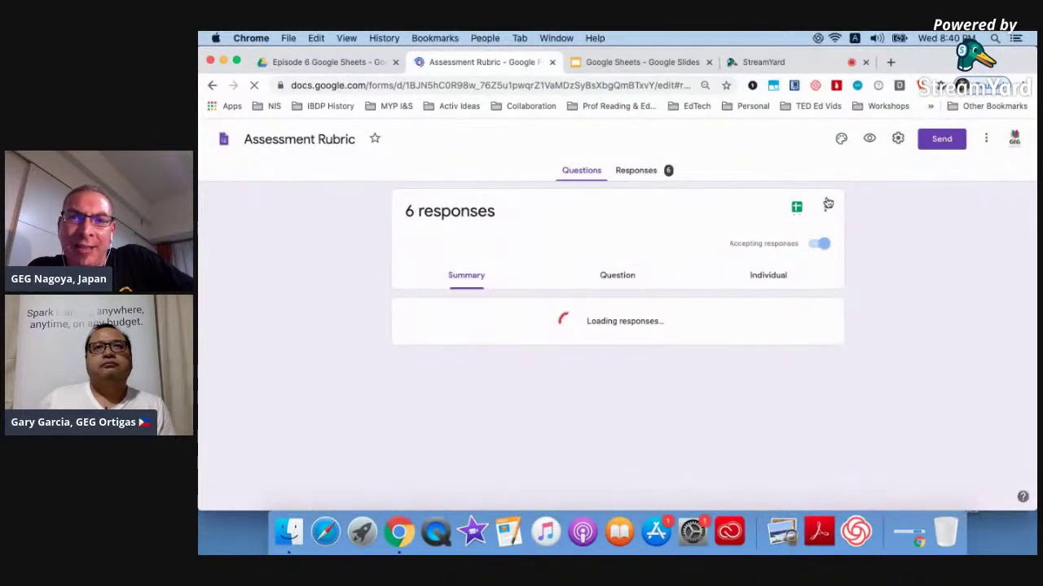
pyautogui.click(827, 206)
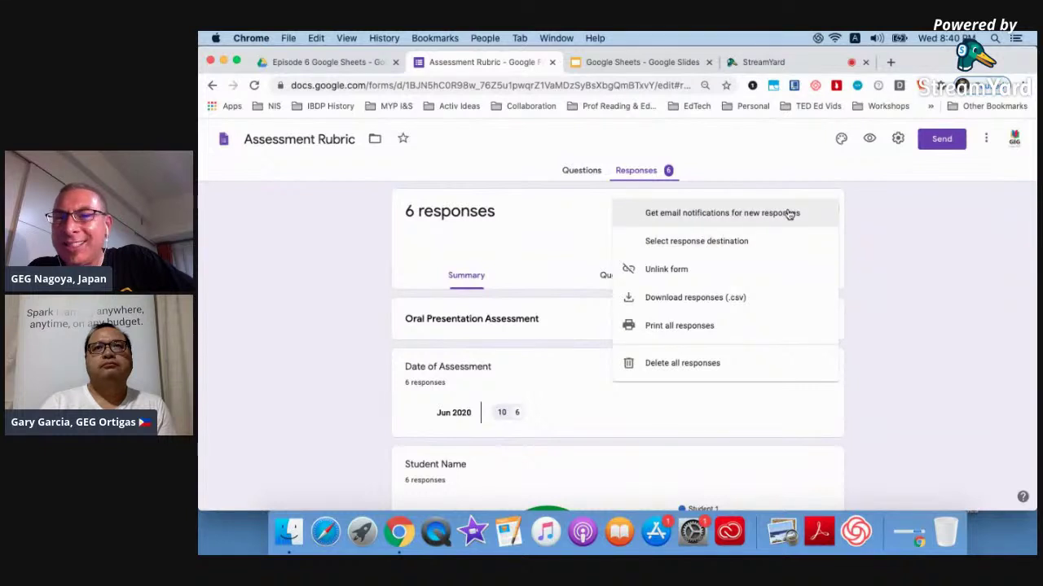
pyautogui.click(862, 217)
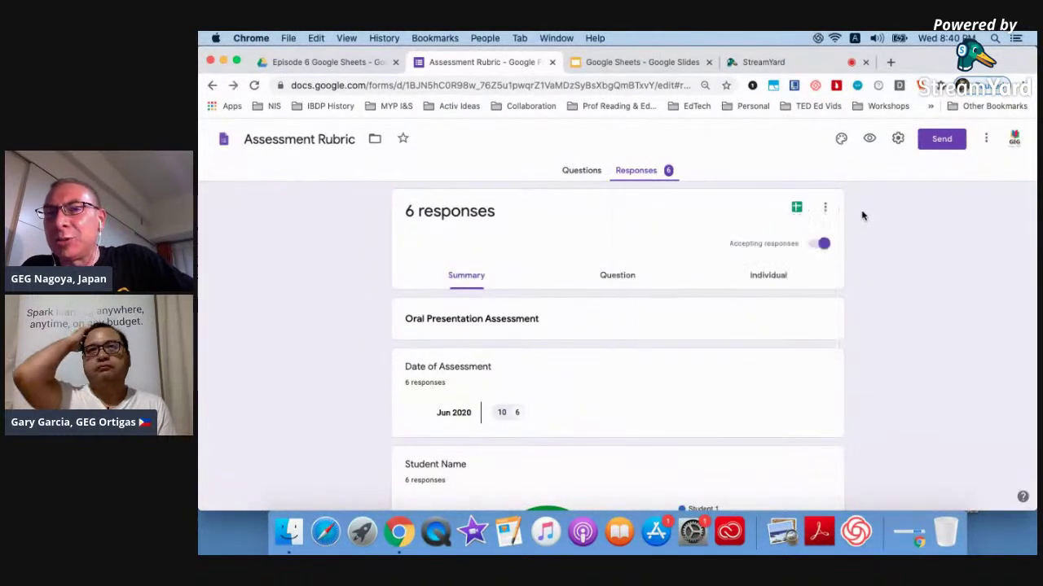
pyautogui.click(797, 210)
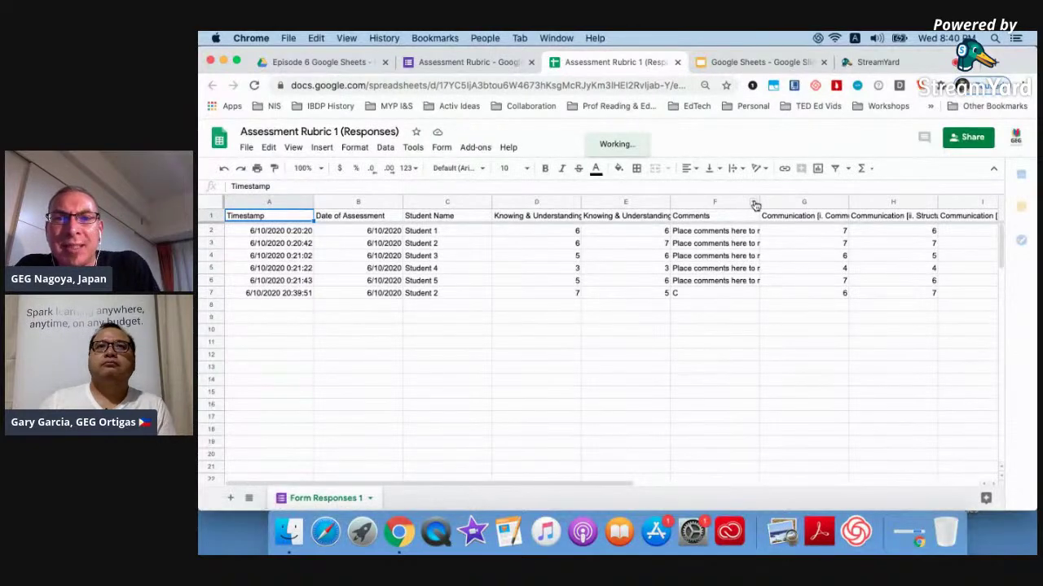
# Hide Comments column F so the score columns sit side by side.
pyautogui.click(754, 204)
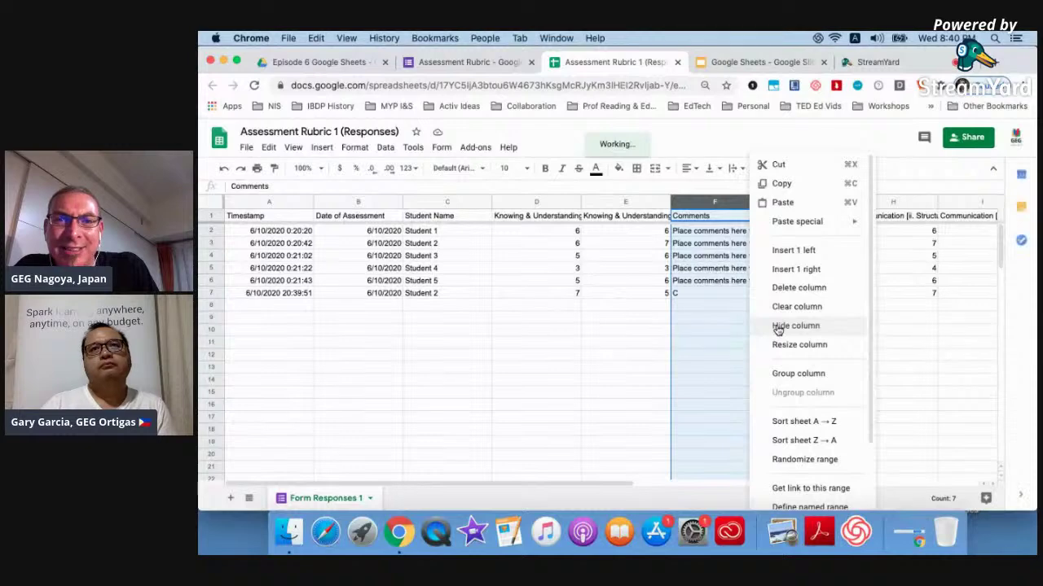
pyautogui.click(778, 327)
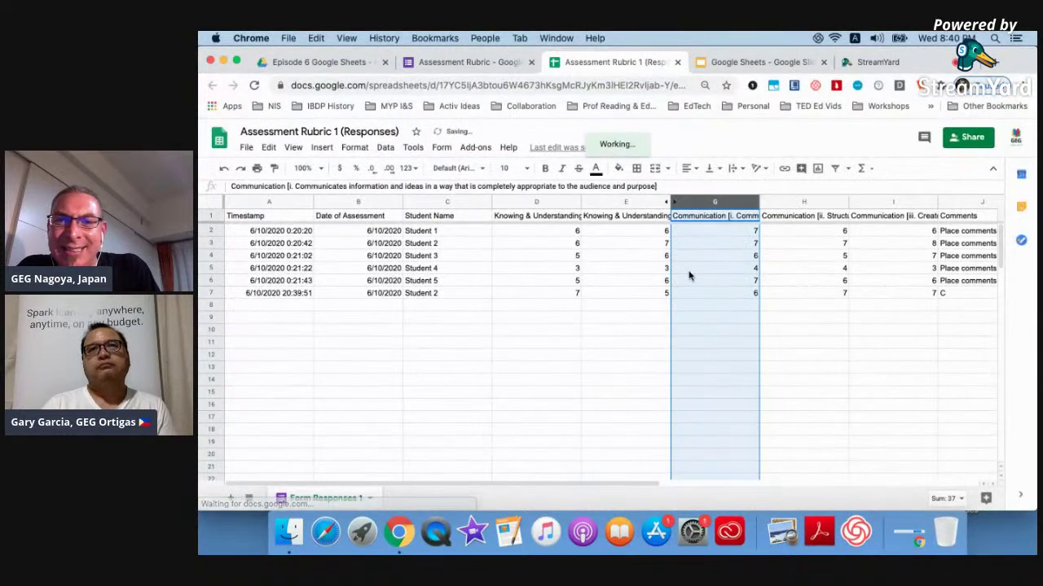
pyautogui.click(946, 204)
pyautogui.hscroll(2, 946, 204)
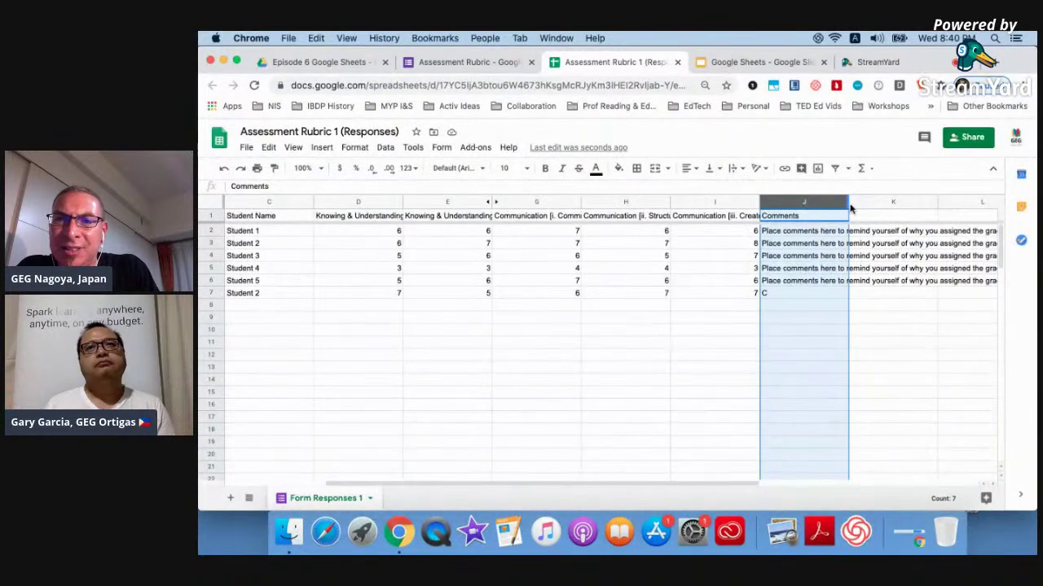
pyautogui.click(841, 204)
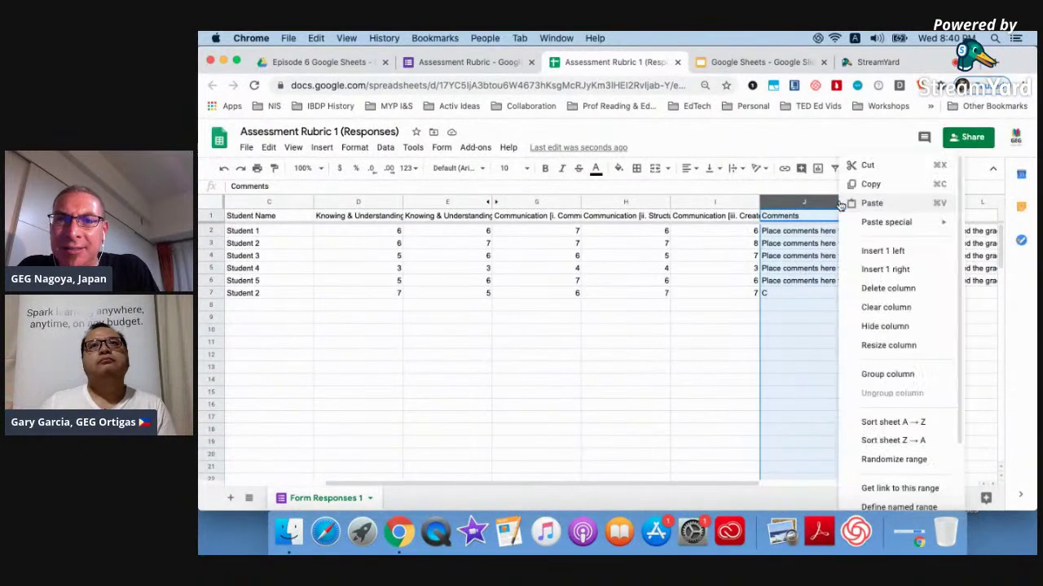
# Hide Comments column J too and select Student 1's row of scores.
pyautogui.click(867, 327)
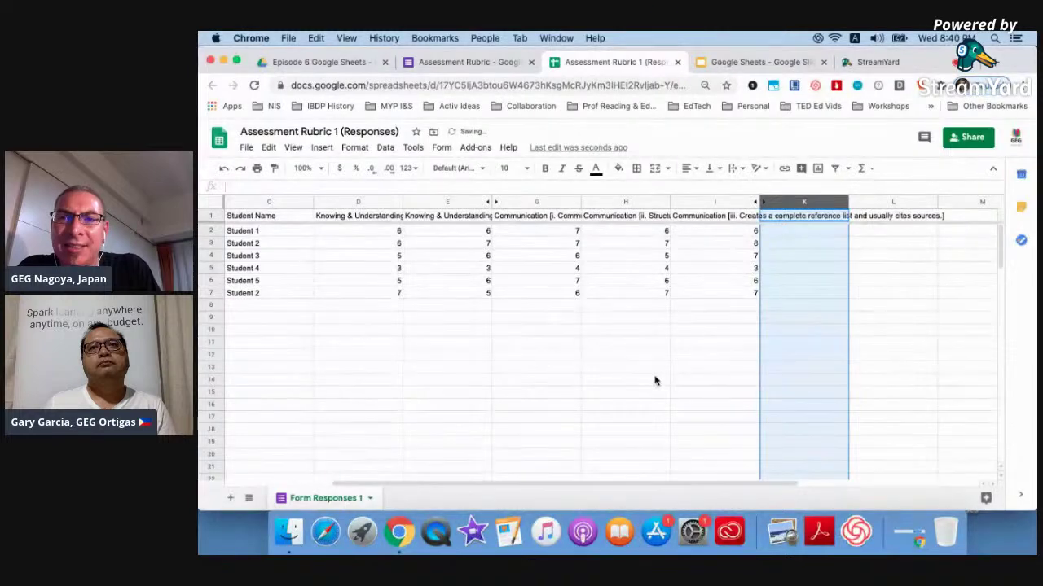
pyautogui.click(657, 380)
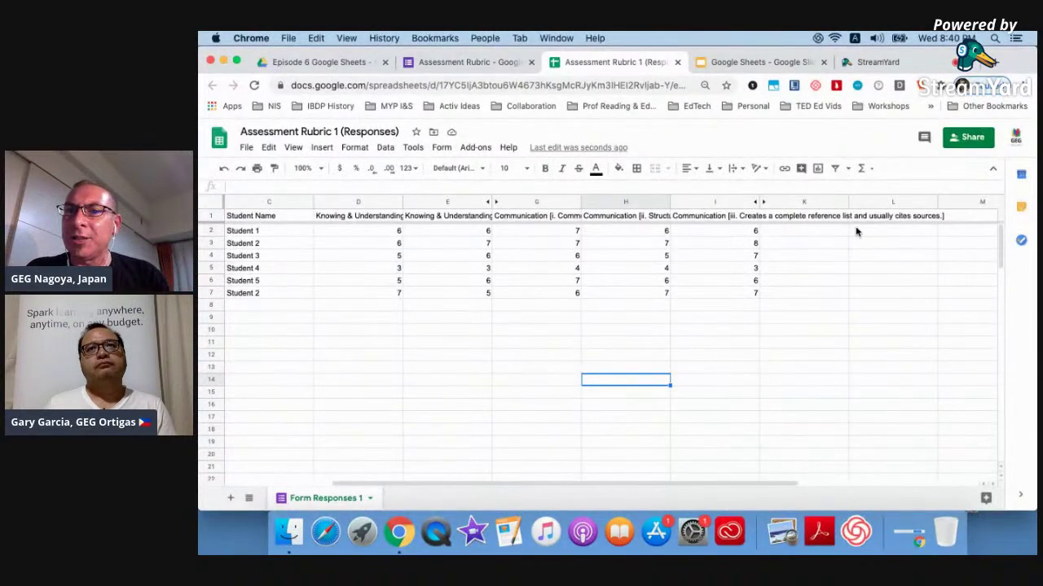
pyautogui.click(211, 230)
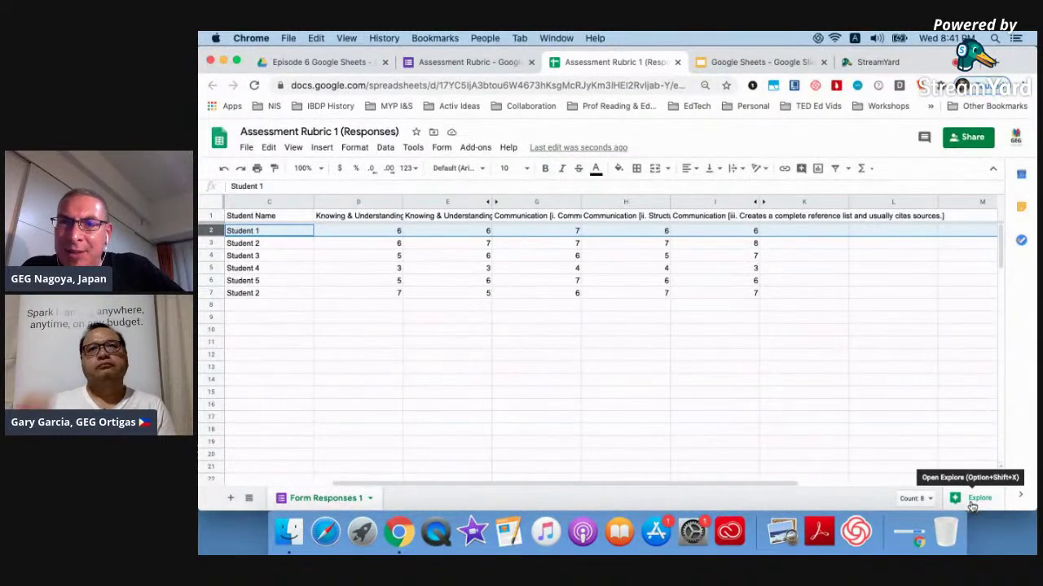
pyautogui.click(970, 503)
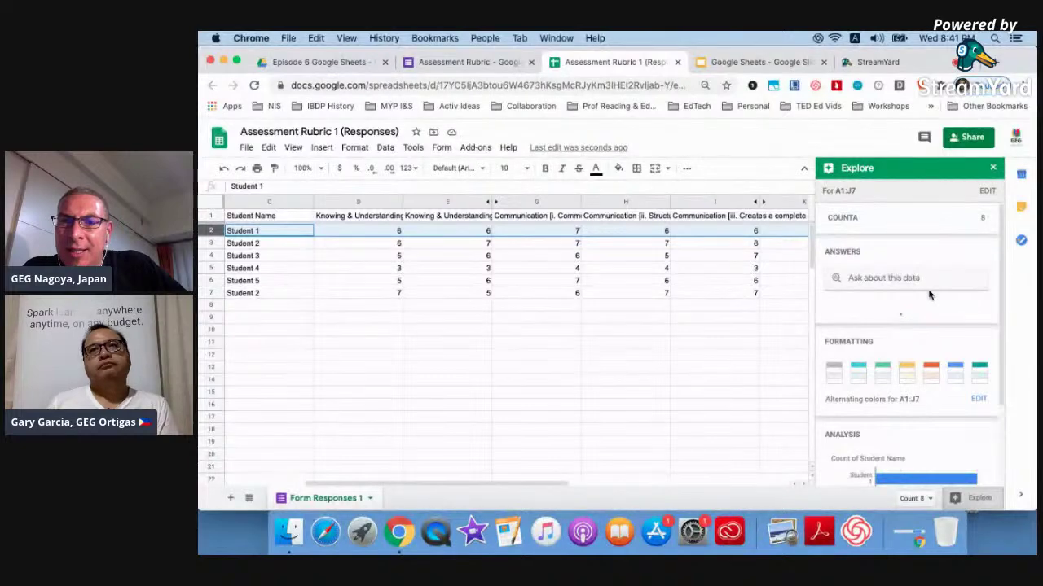
pyautogui.scroll(-4, 912, 342)
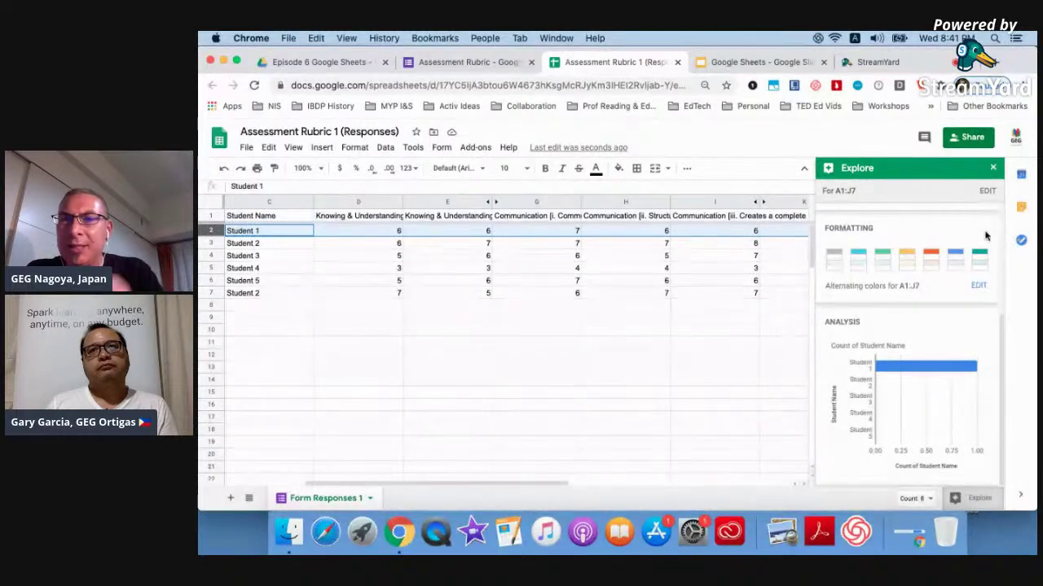
pyautogui.click(992, 168)
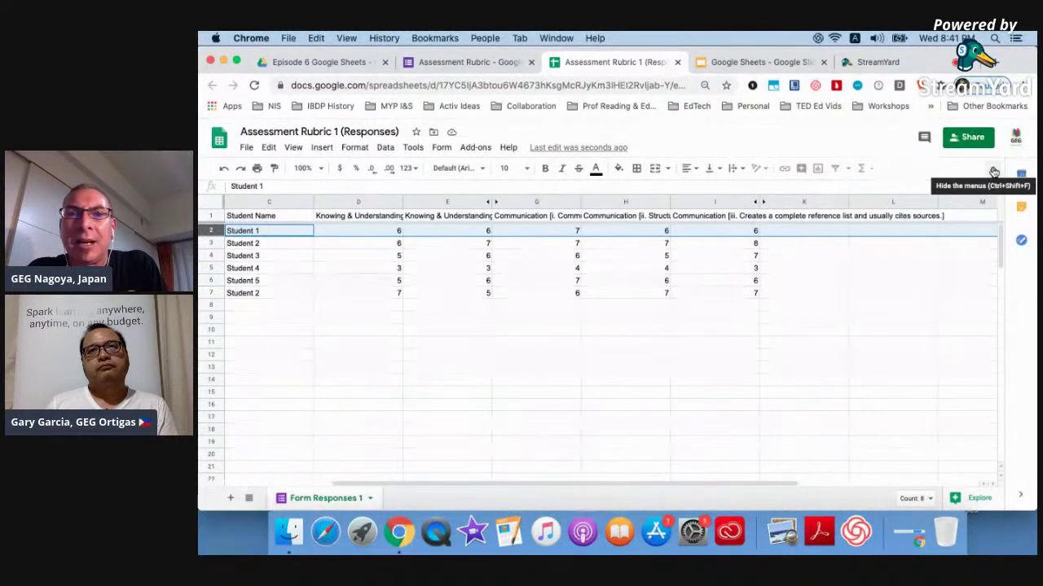
# Insert an empty SUM formula into K2 for Student 1's total.
pyautogui.click(870, 170)
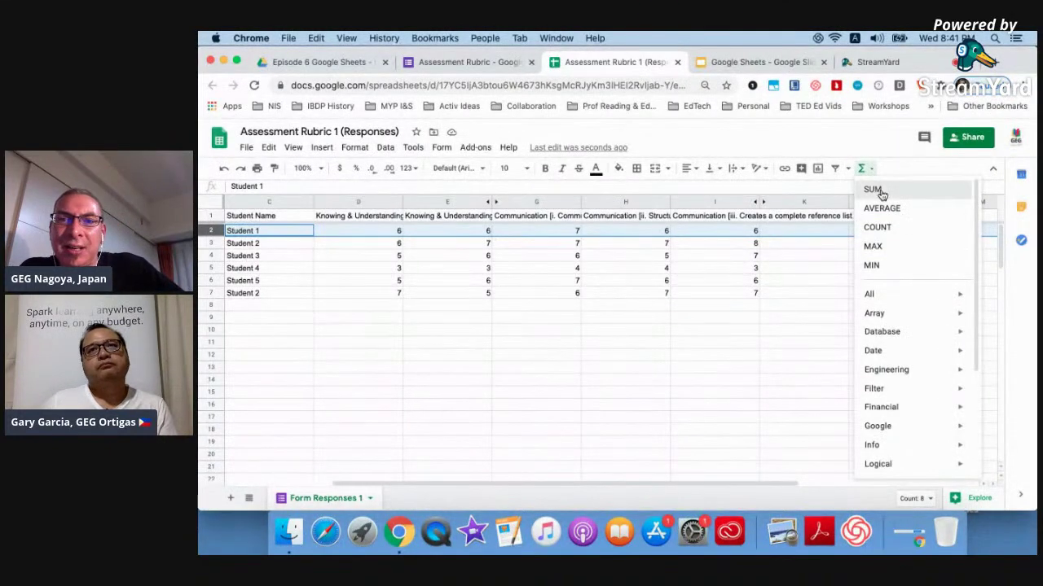
pyautogui.click(875, 191)
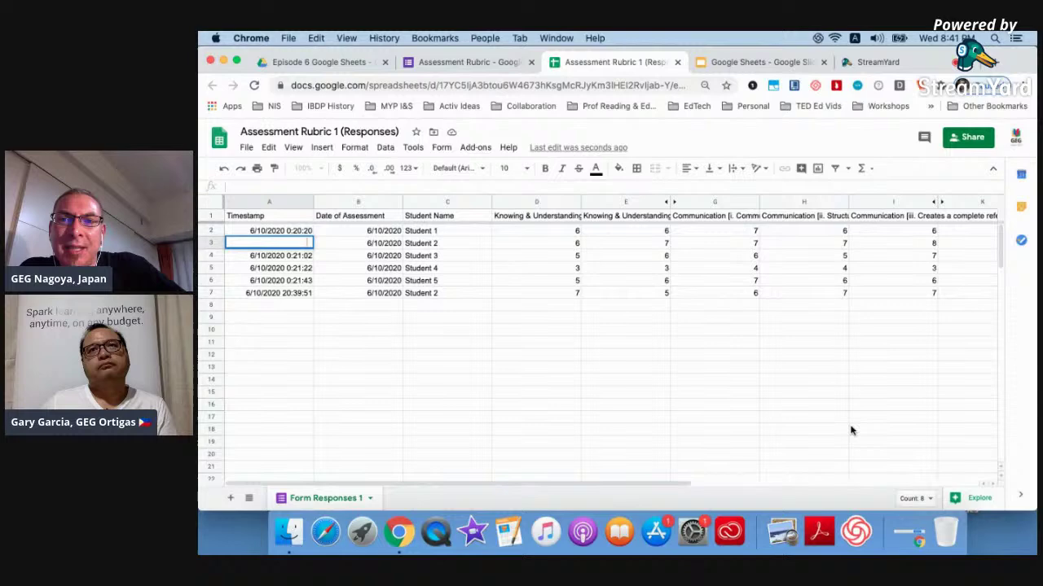
pyautogui.click(754, 422)
pyautogui.hscroll(5, 755, 426)
pyautogui.hscroll(-2, 755, 425)
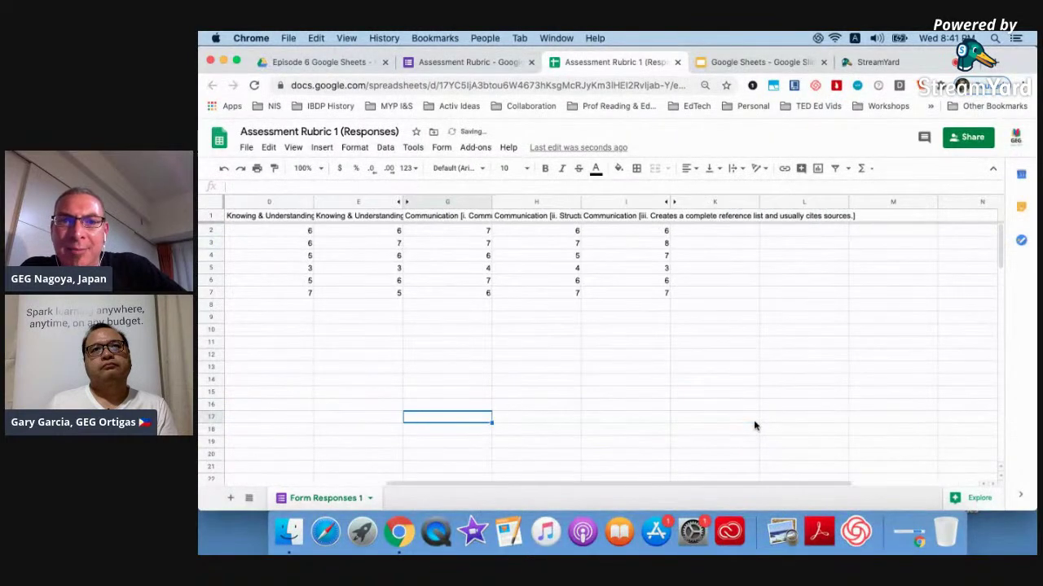
pyautogui.hscroll(-3, 830, 285)
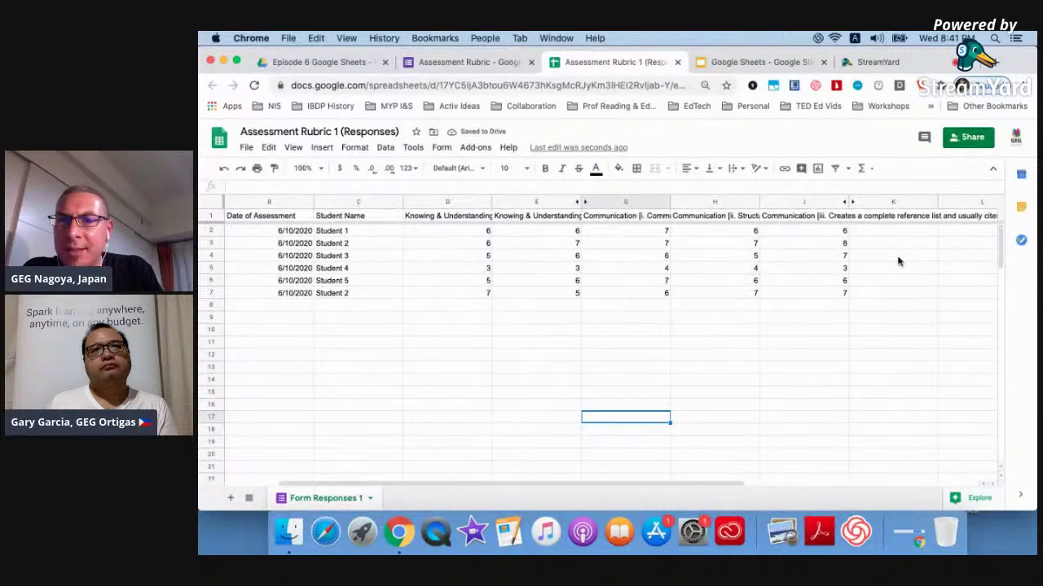
pyautogui.hscroll(1, 931, 258)
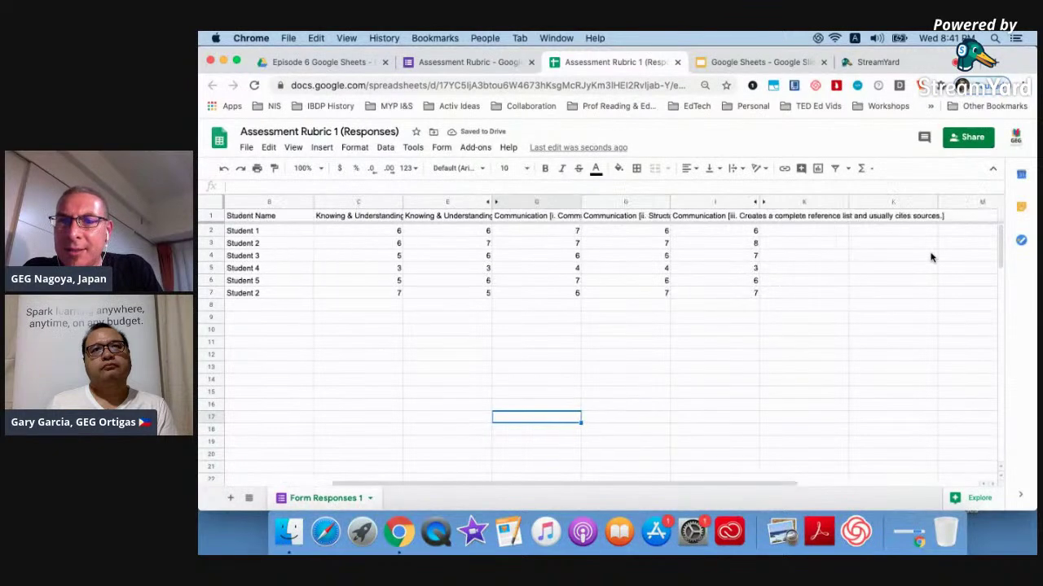
pyautogui.click(817, 235)
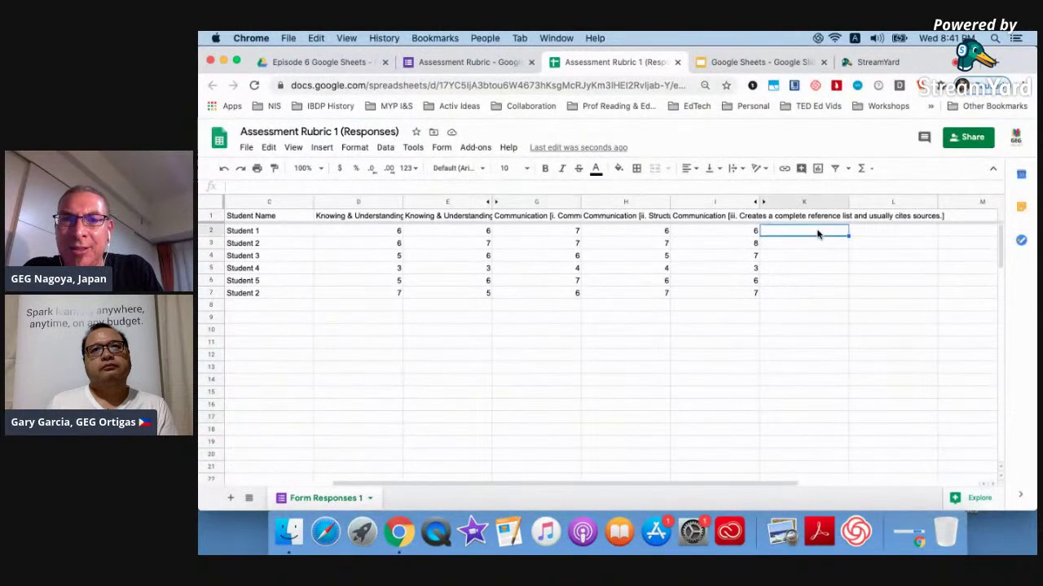
pyautogui.click(865, 167)
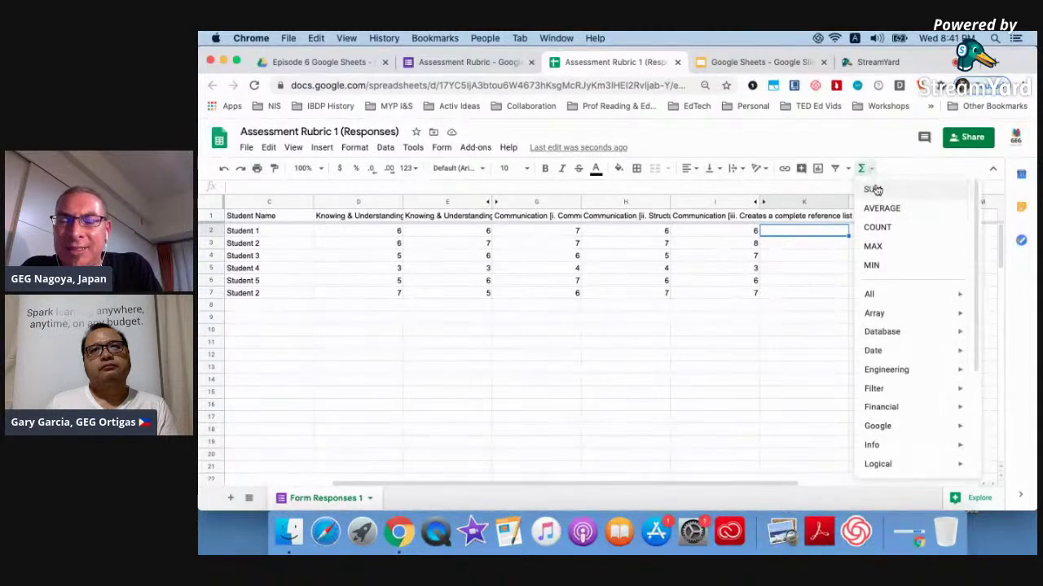
pyautogui.click(872, 187)
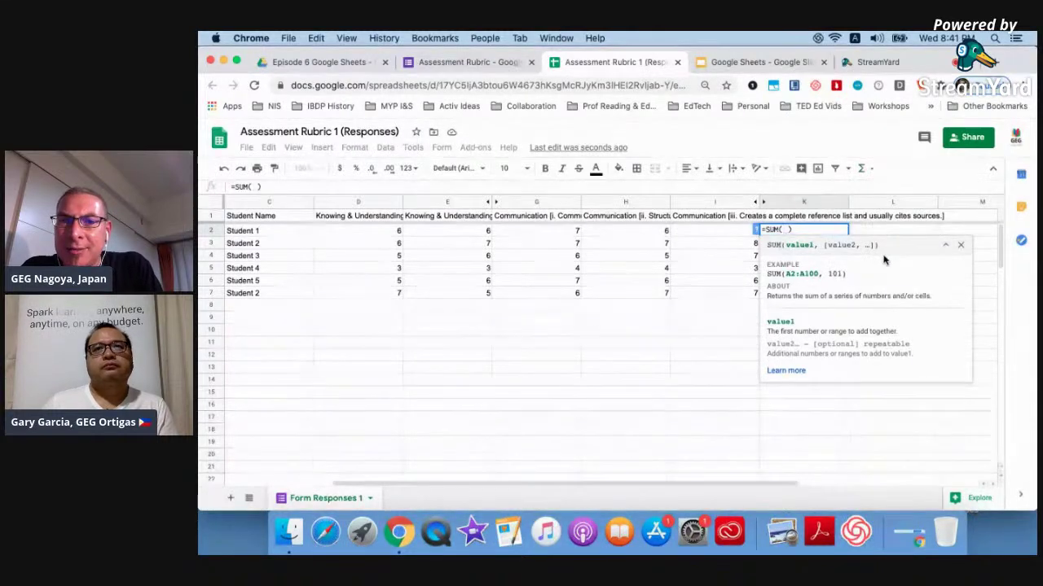
pyautogui.press('Return')
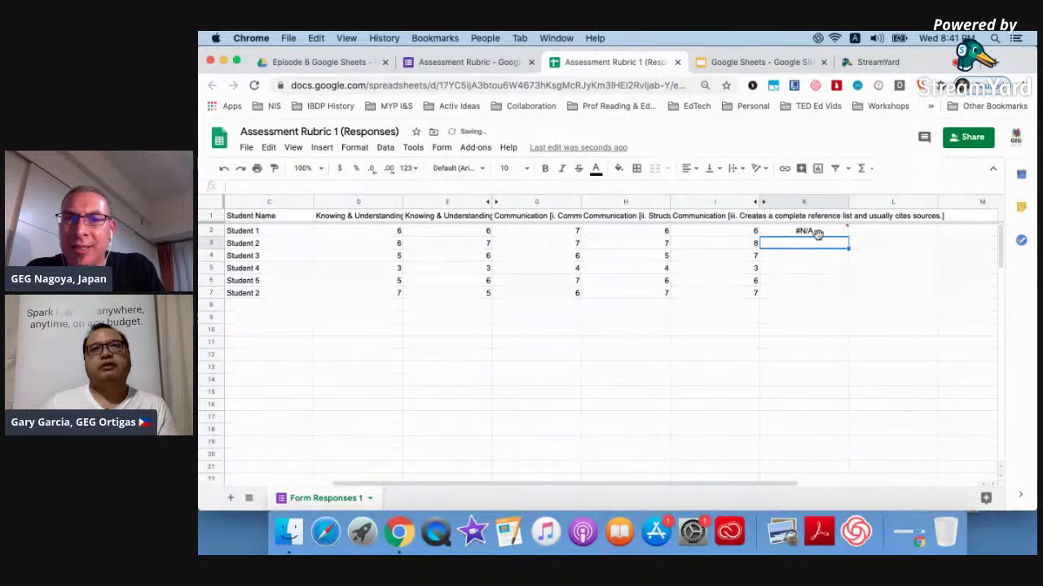
pyautogui.click(817, 233)
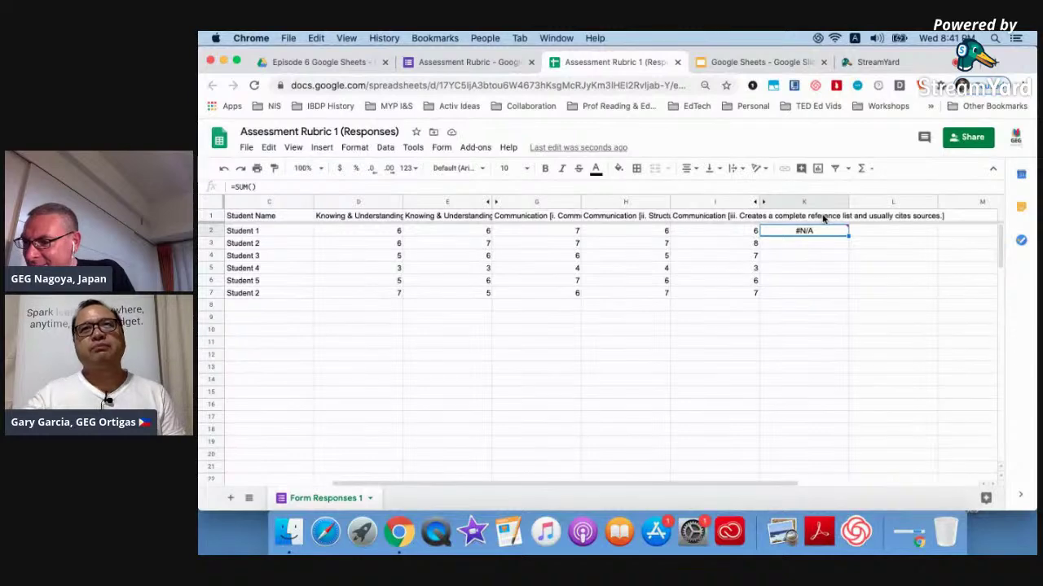
# Check K2's #N/A error and try selecting Student 1's scores D2 to I2 for the formula.
pyautogui.moveTo(823, 236)
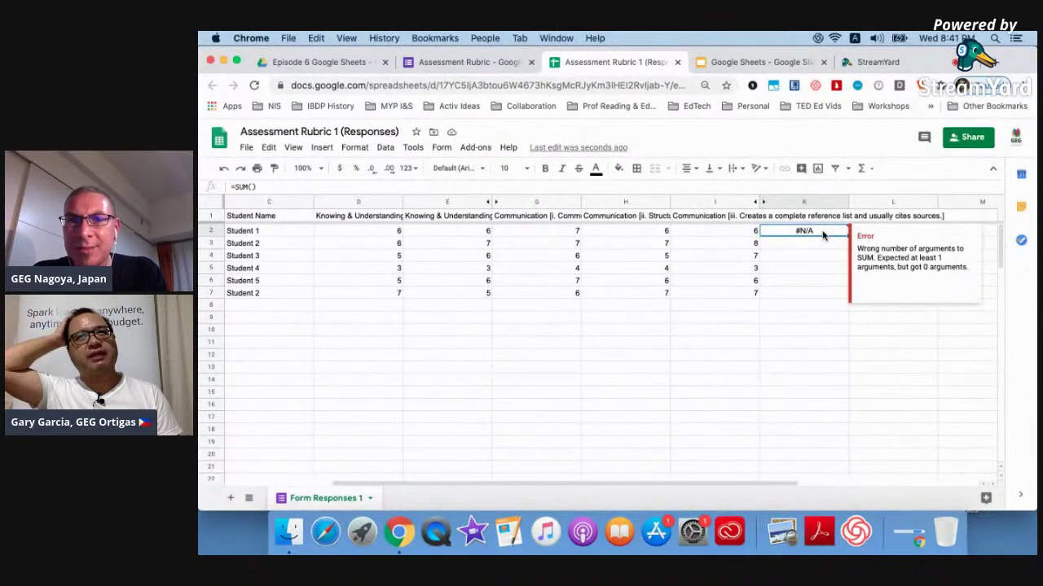
pyautogui.click(254, 188)
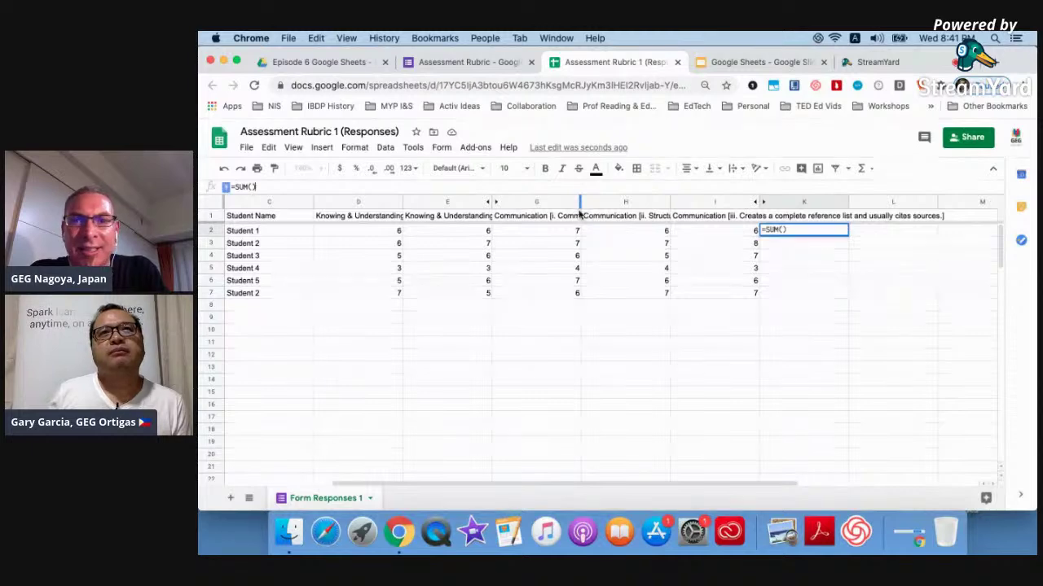
pyautogui.click(785, 230)
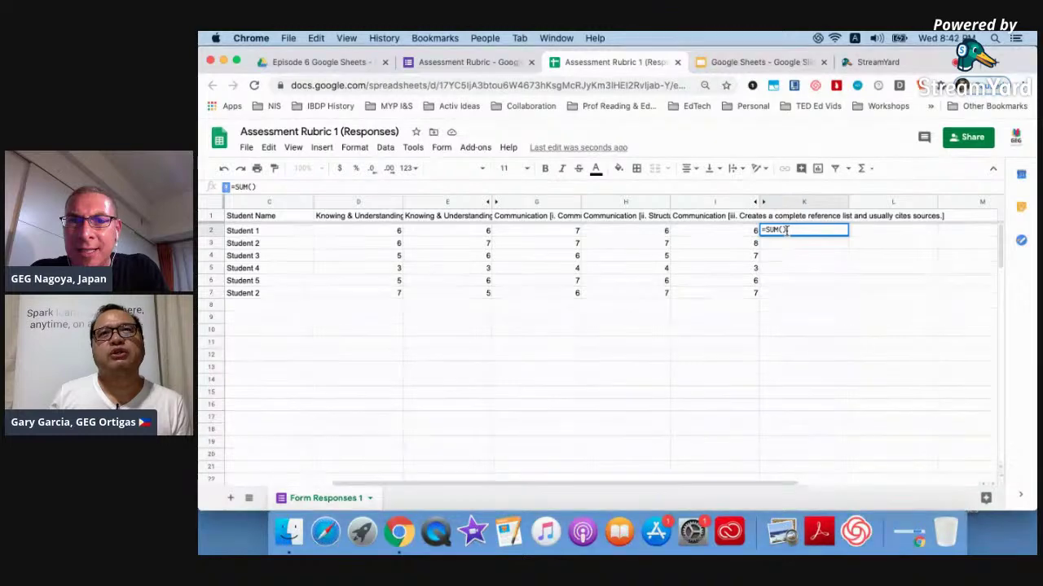
pyautogui.click(743, 234)
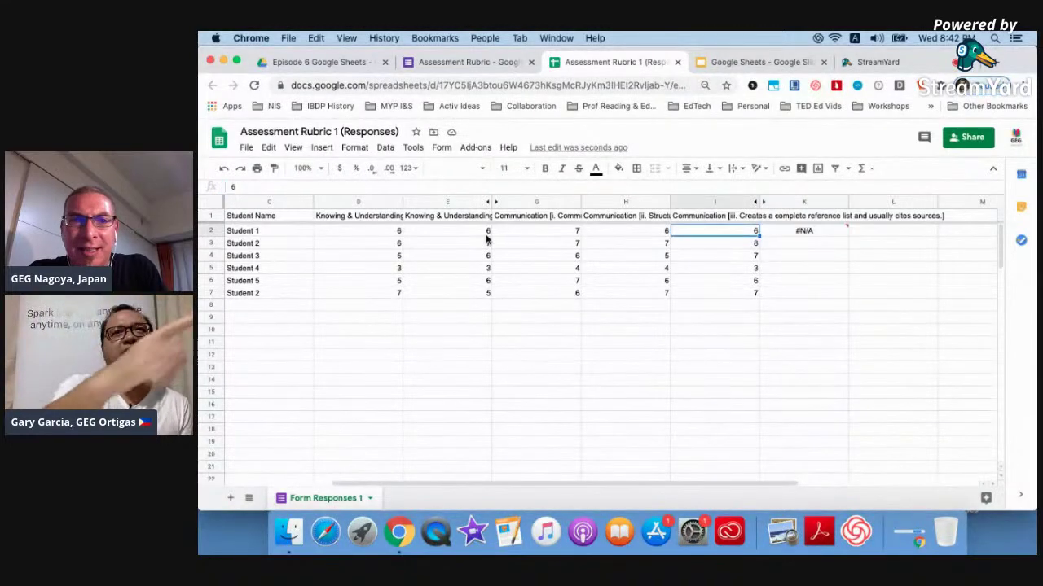
pyautogui.keyDown('shift'); pyautogui.click(371, 234); pyautogui.keyUp('shift')
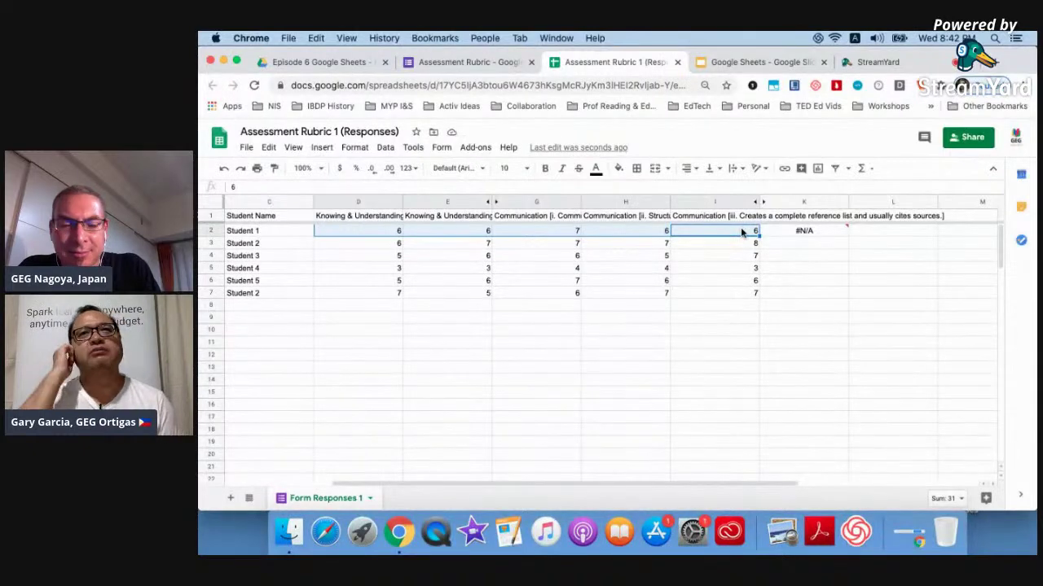
pyautogui.moveTo(799, 234)
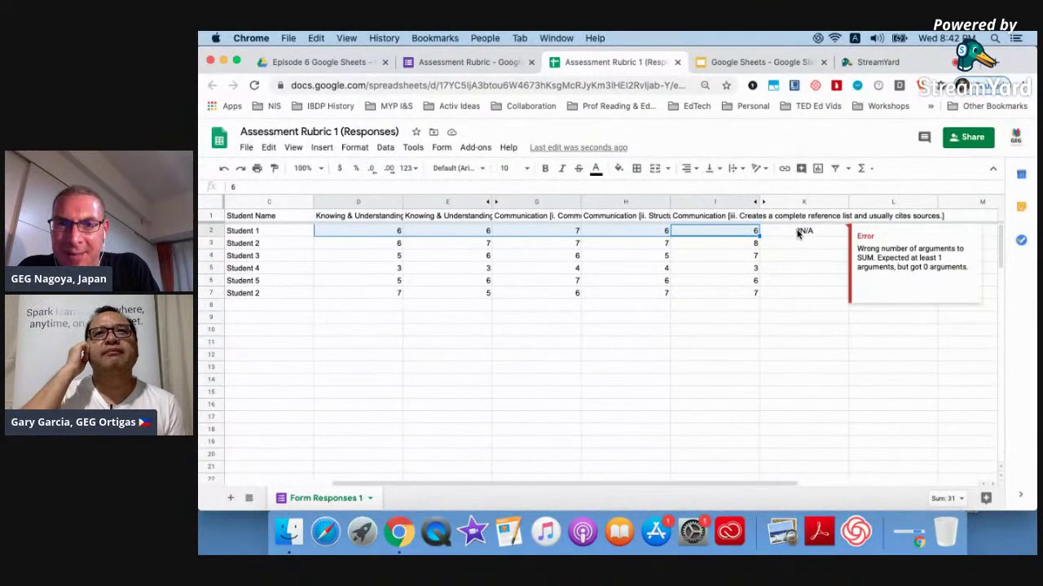
pyautogui.click(799, 234)
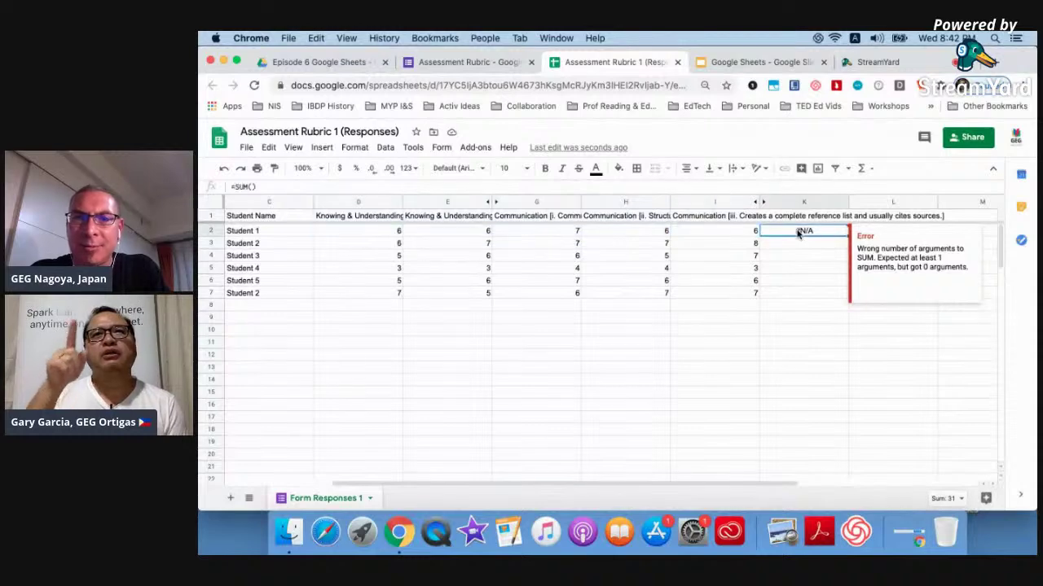
pyautogui.click(381, 232)
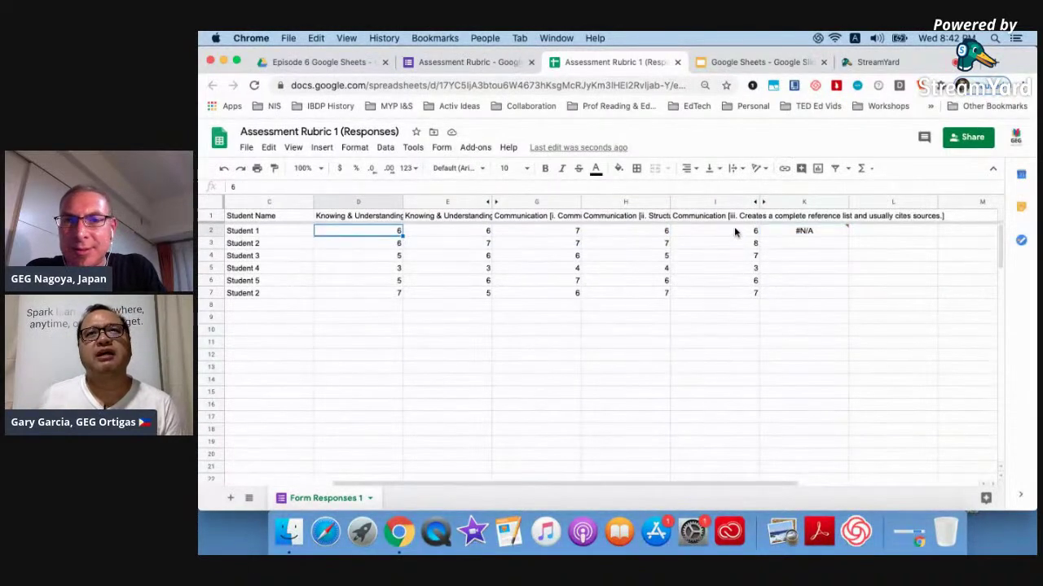
pyautogui.click(797, 235)
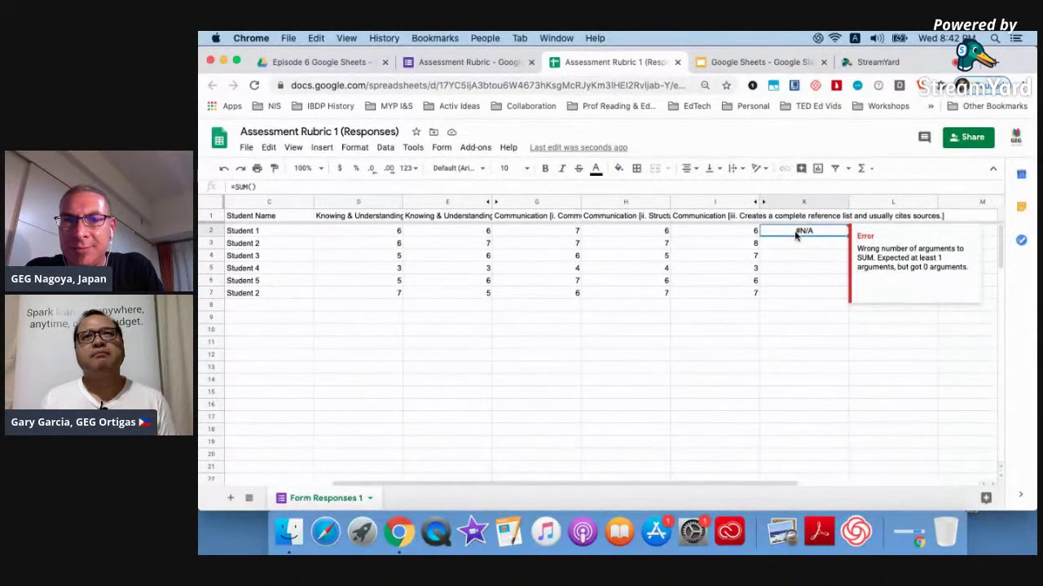
# Enter =SUM(D2:I2) in K2 so Student 1's total shows 31.
pyautogui.write('=')
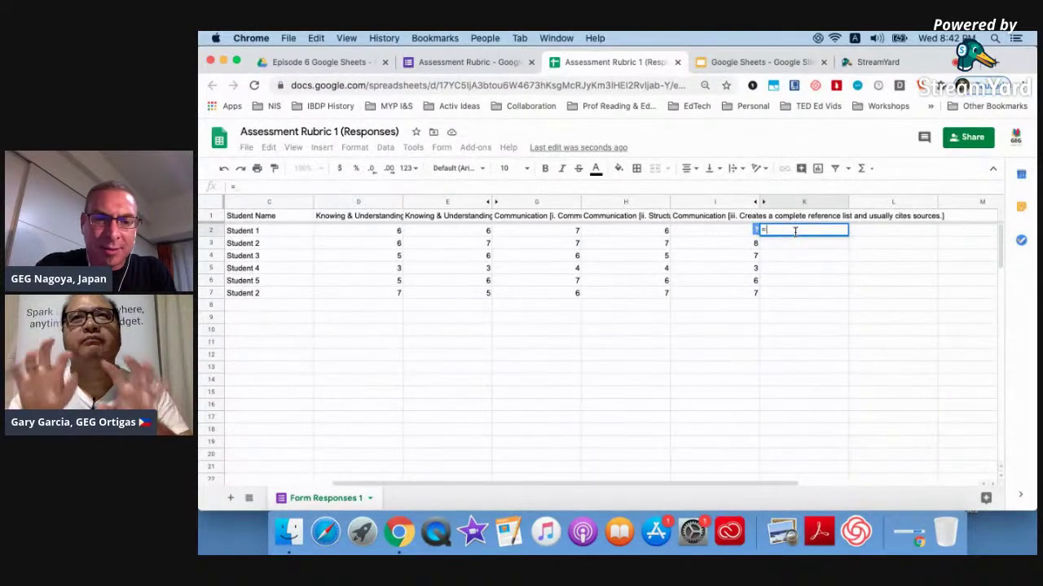
pyautogui.write('SUM')
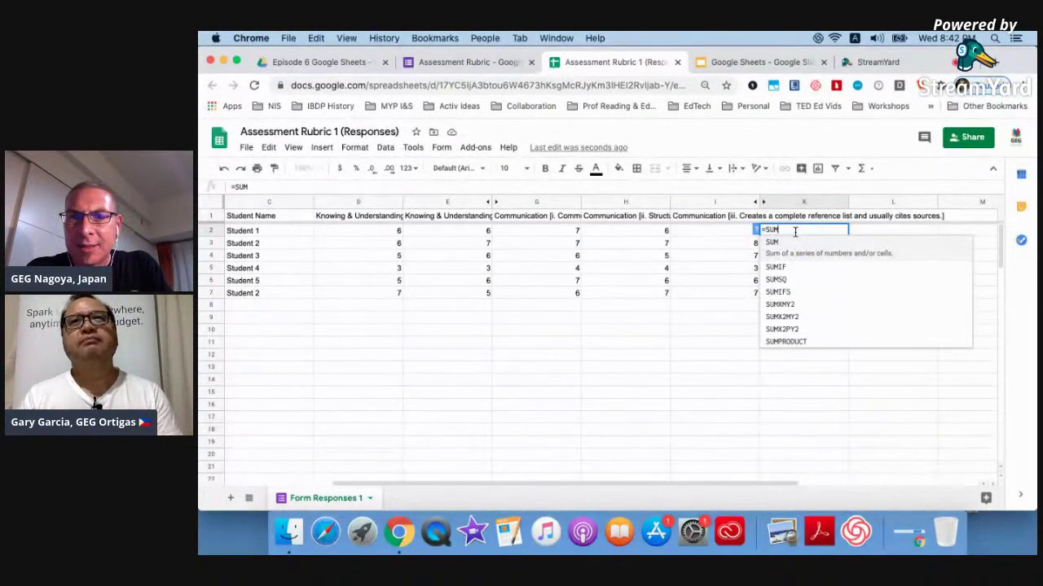
pyautogui.write('(')
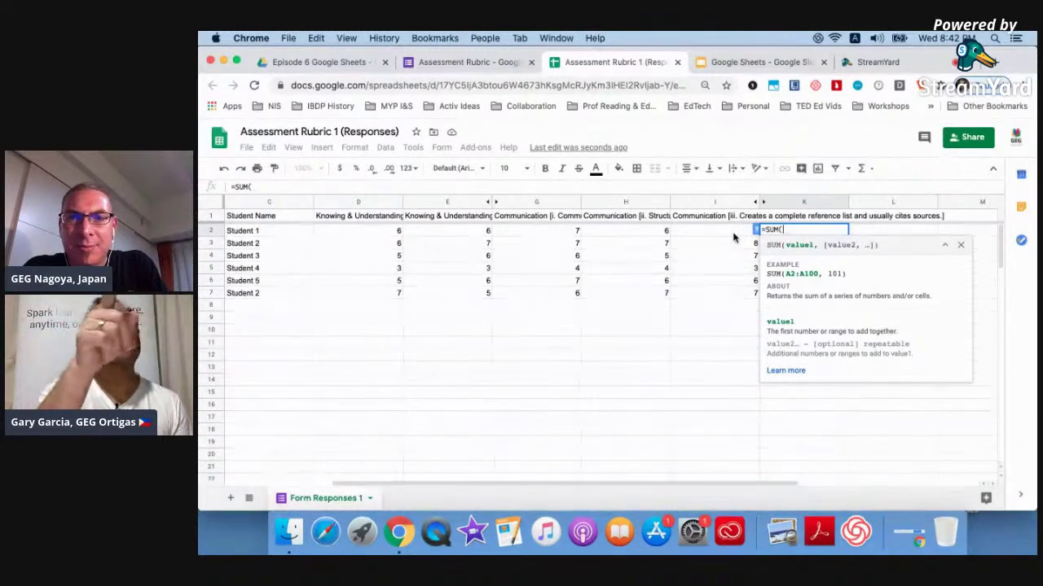
pyautogui.click(688, 236)
pyautogui.keyDown('shift'); pyautogui.click(382, 236); pyautogui.keyUp('shift')
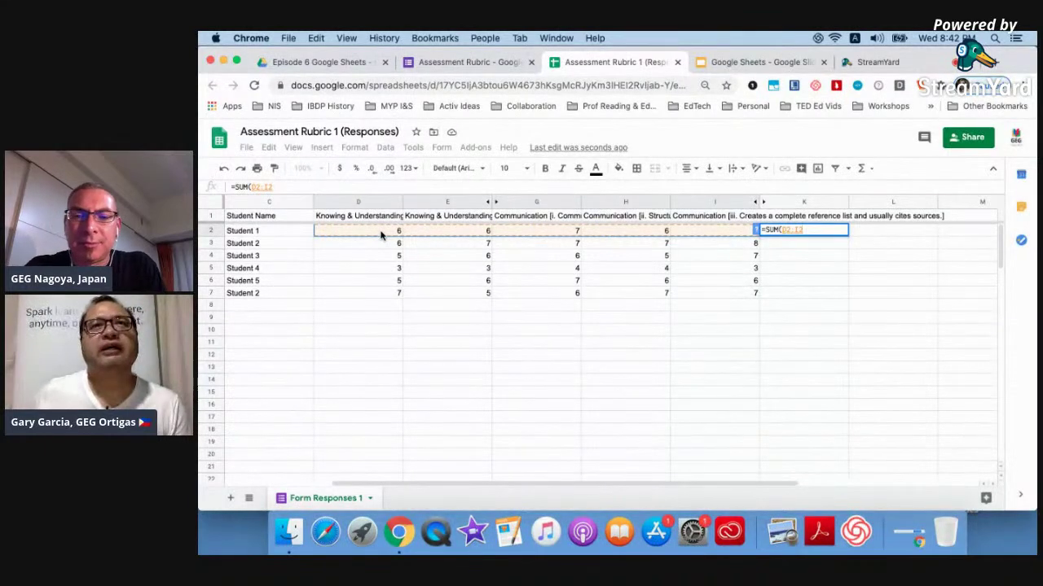
pyautogui.write(')')
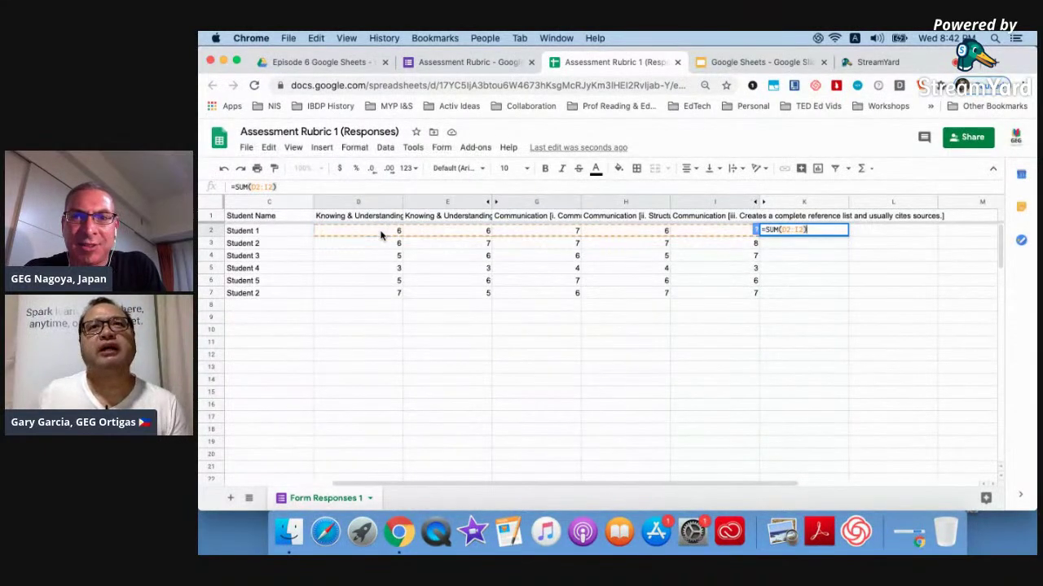
pyautogui.press('Return')
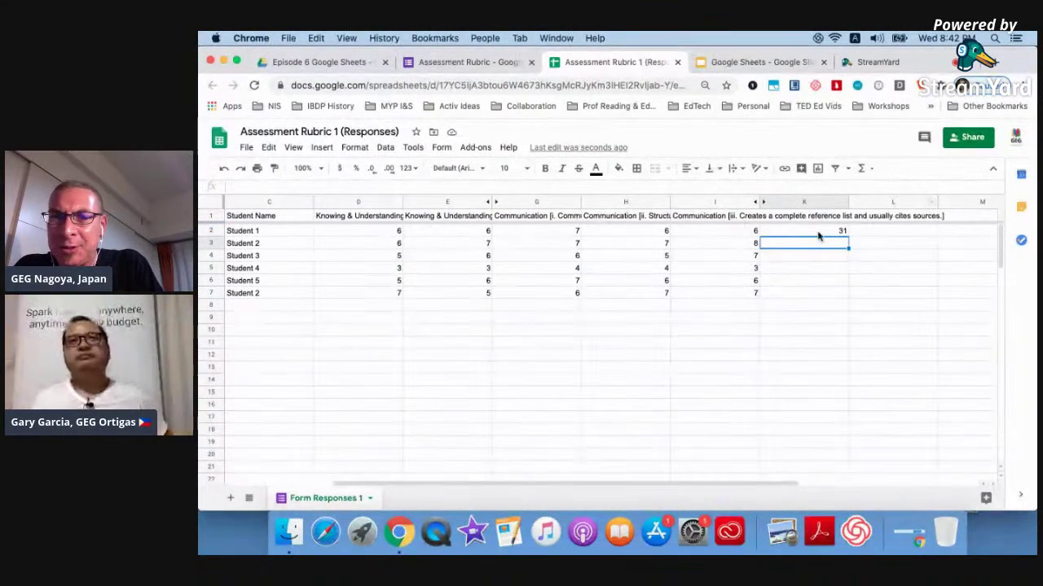
# Autofill K2's =SUM(D2:I2) down to K7, giving totals 35, 29, 17, 30 and 32.
pyautogui.click(819, 236)
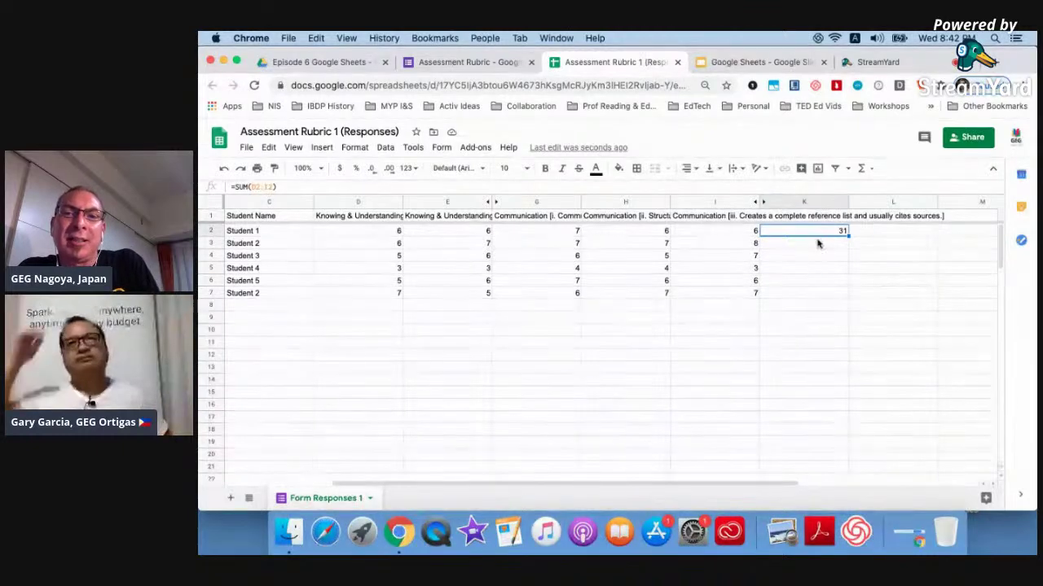
pyautogui.keyDown('shift'); pyautogui.click(799, 298); pyautogui.keyUp('shift')
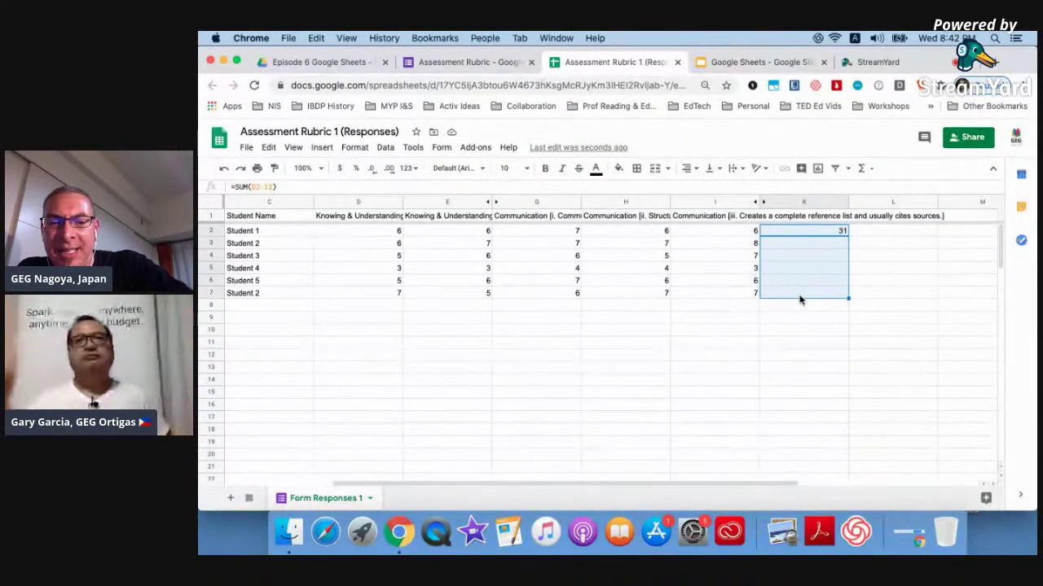
pyautogui.hotkey('ctrl', 'd')
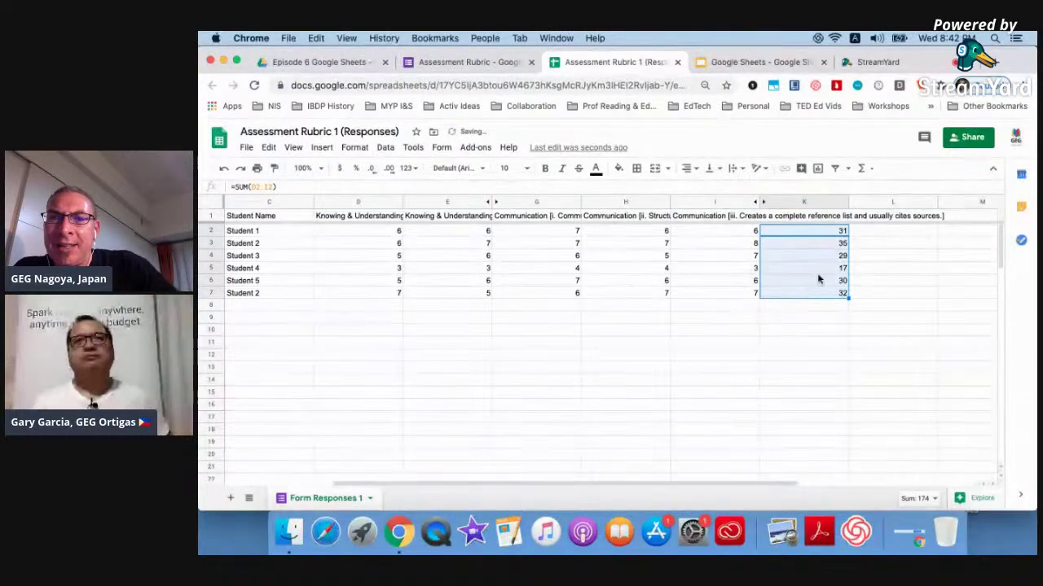
pyautogui.click(787, 346)
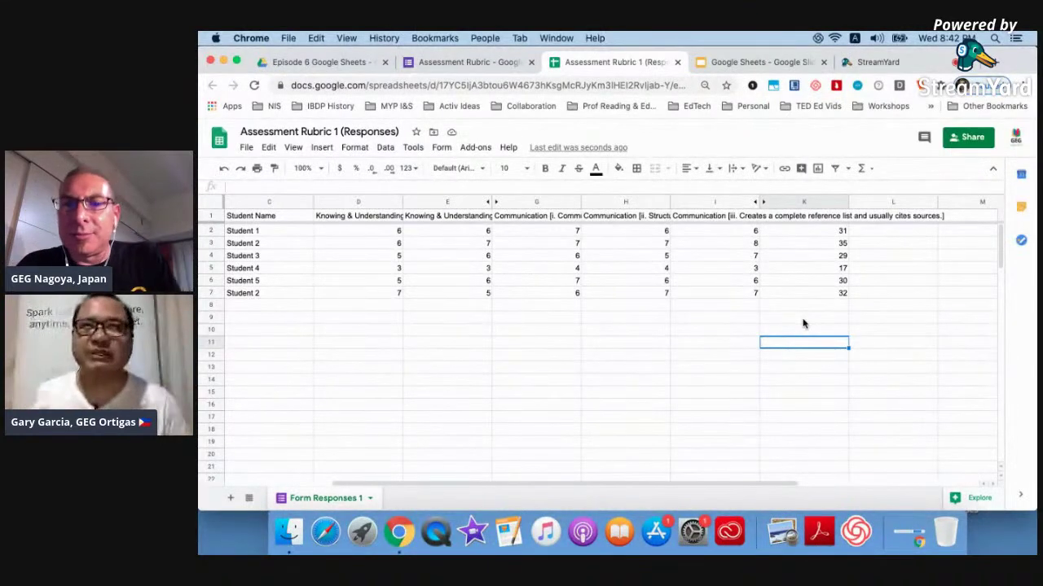
pyautogui.press('super+z')
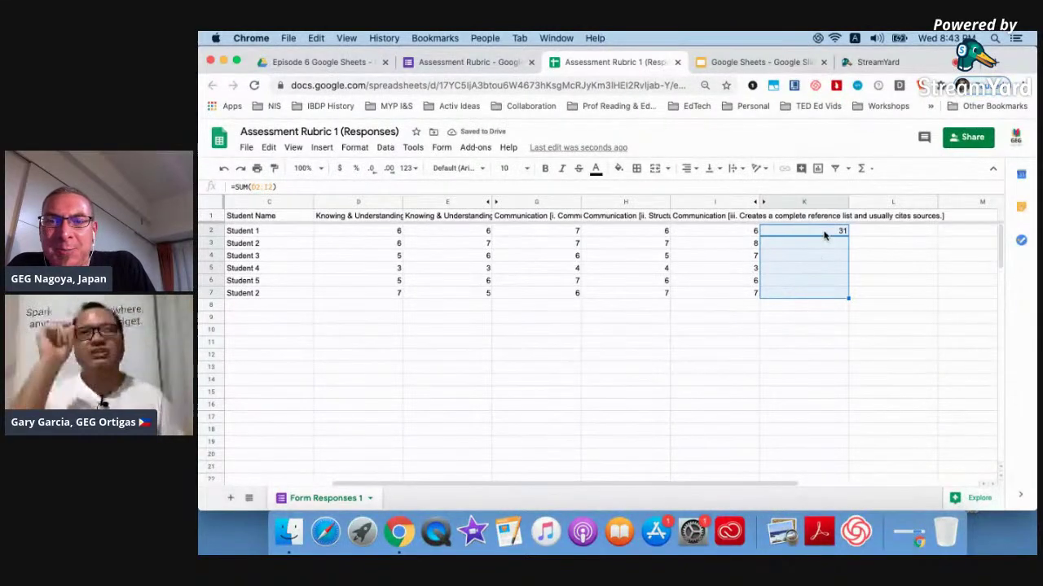
pyautogui.click(821, 356)
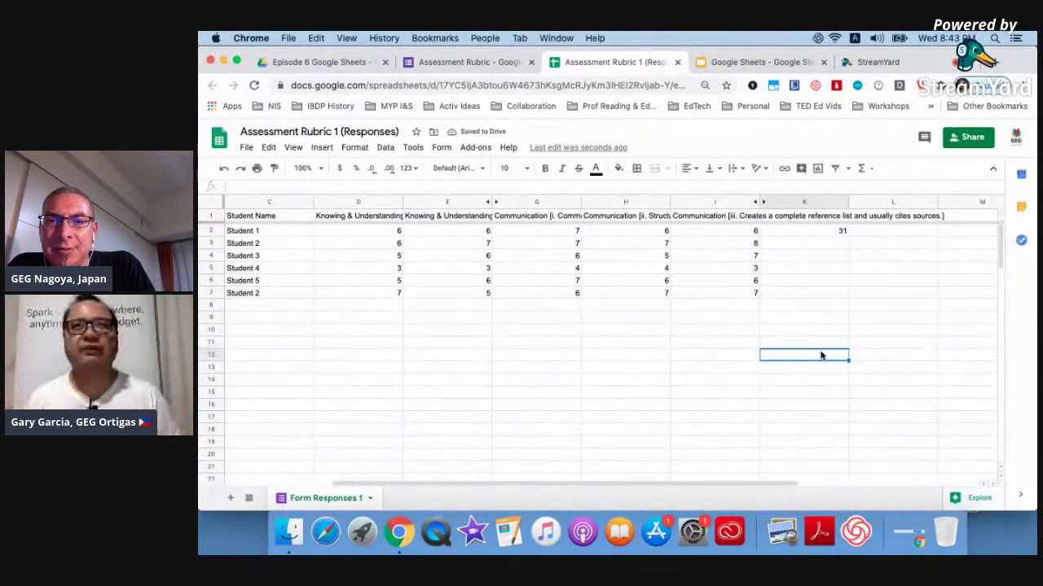
pyautogui.click(815, 234)
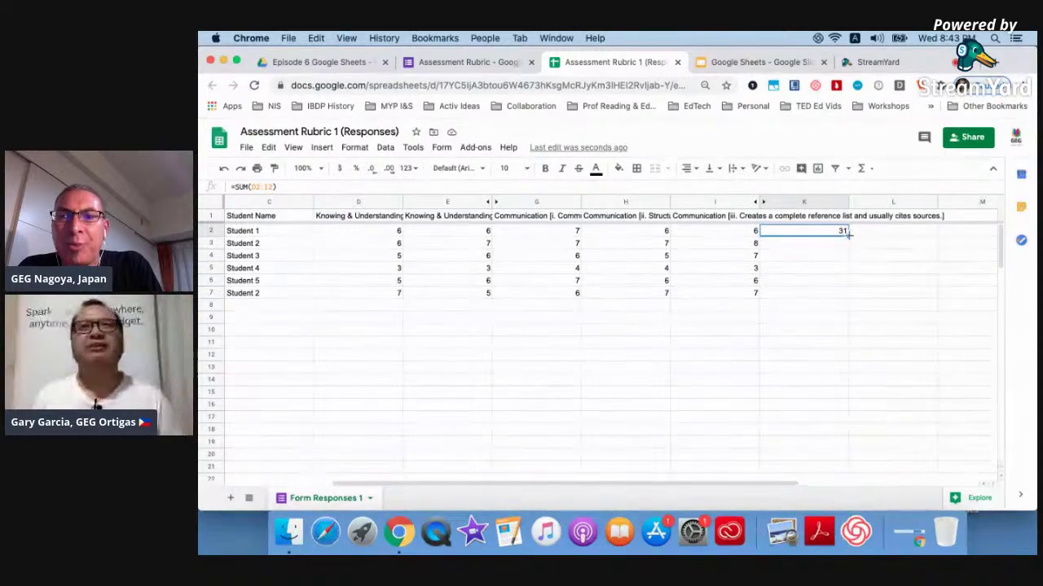
pyautogui.doubleClick(848, 235)
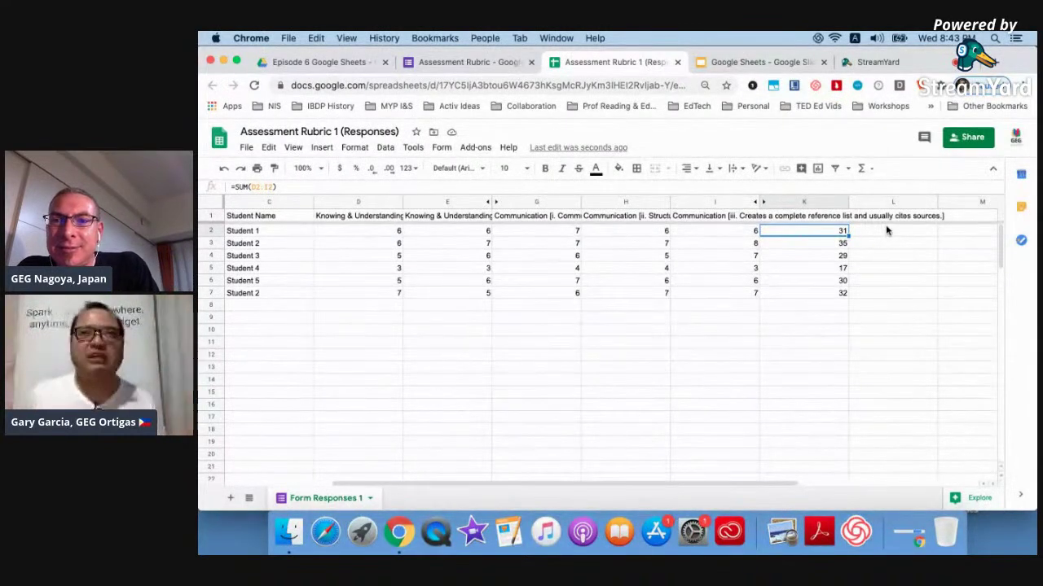
pyautogui.click(874, 198)
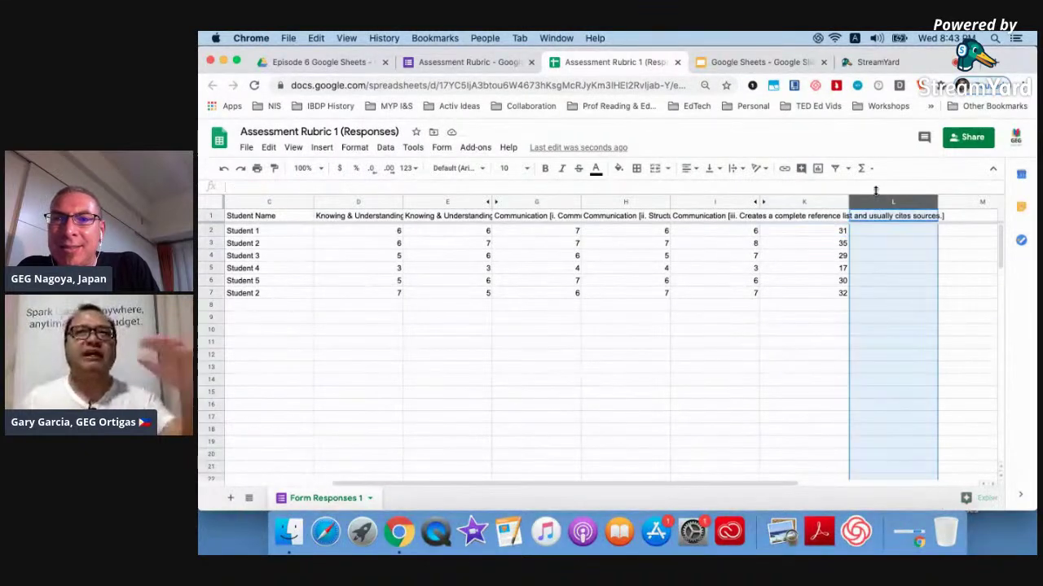
pyautogui.click(861, 167)
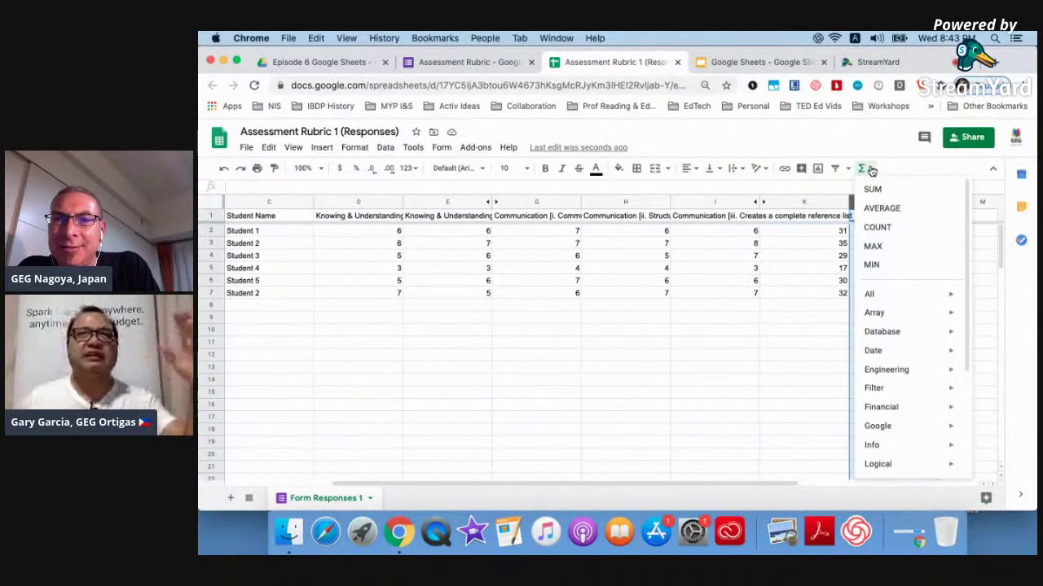
pyautogui.click(875, 209)
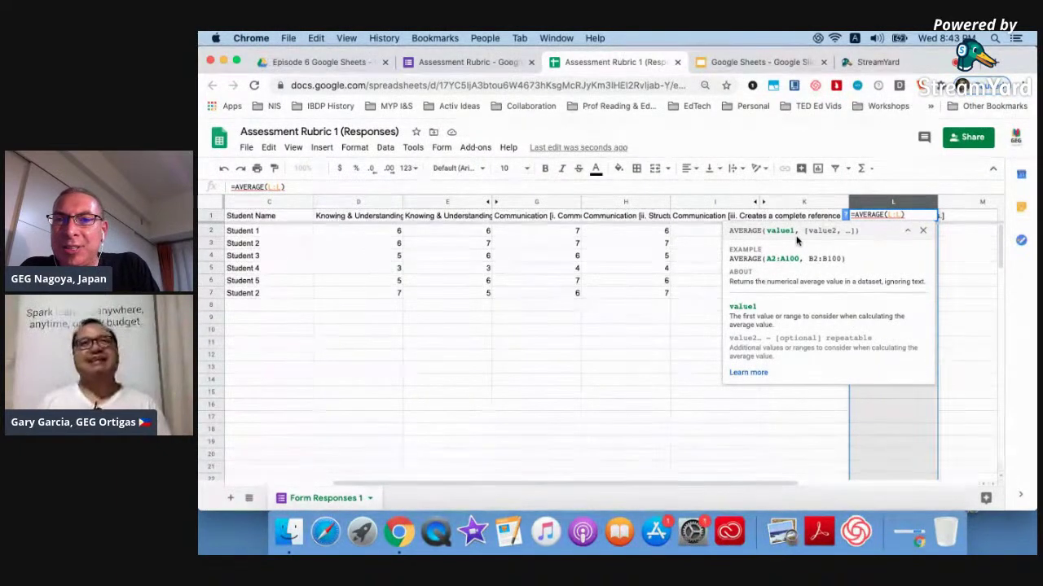
pyautogui.click(782, 204)
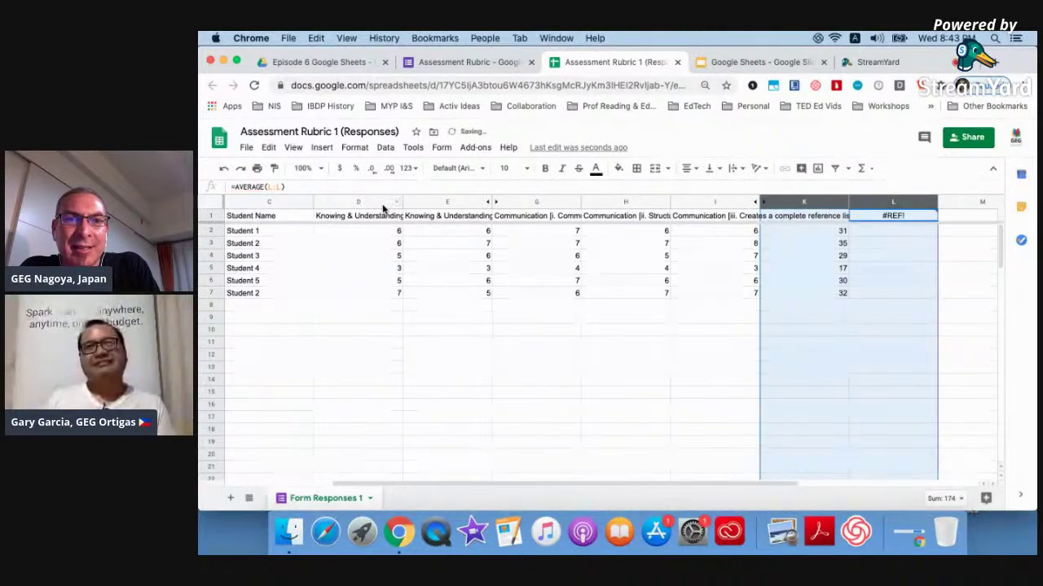
pyautogui.keyDown('shift'); pyautogui.click(387, 202); pyautogui.keyUp('shift')
pyautogui.click(953, 328)
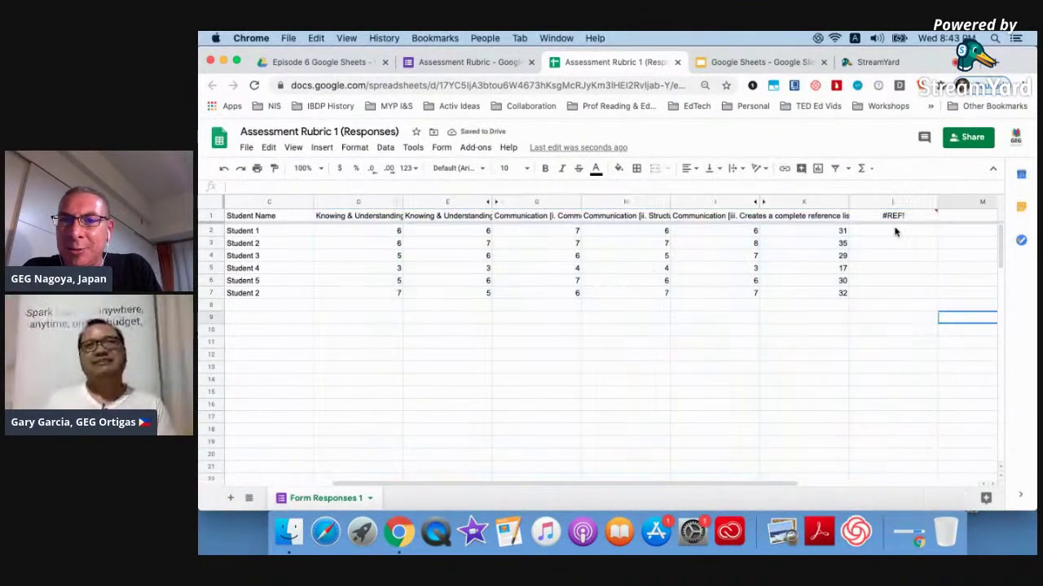
pyautogui.click(892, 216)
pyautogui.press('Delete')
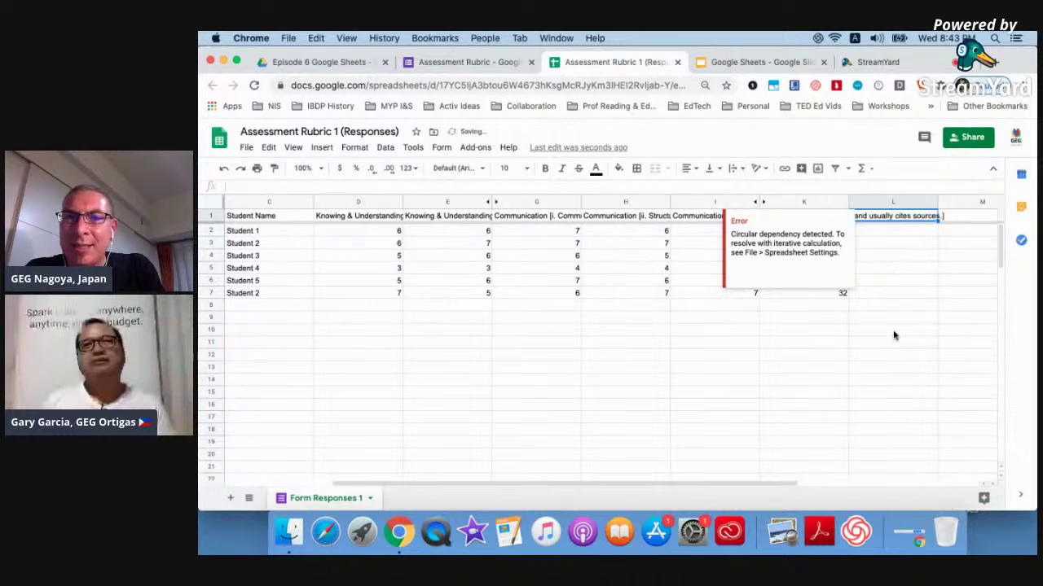
pyautogui.click(881, 344)
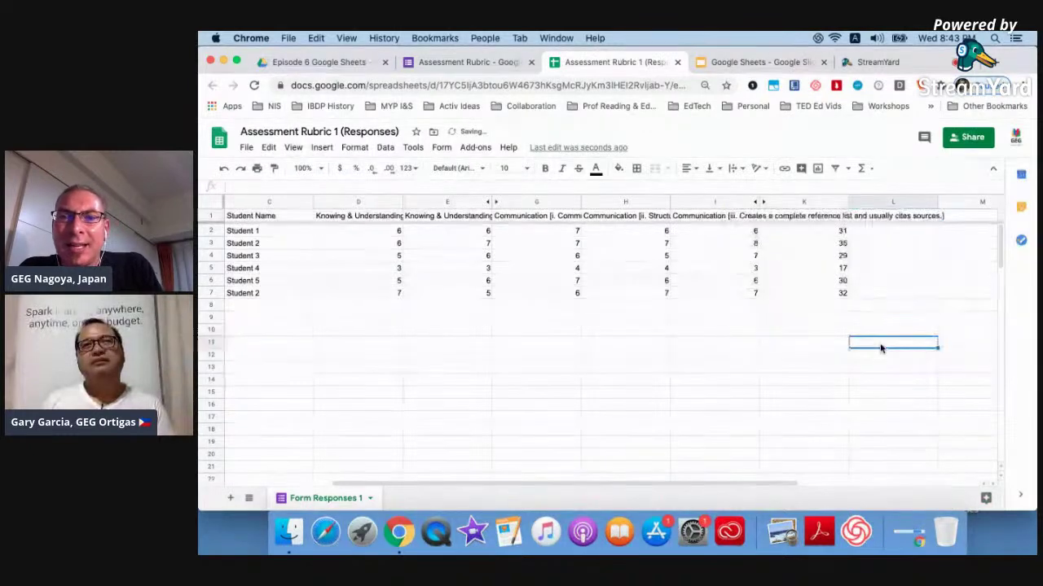
# Enter the header 'Total' in cell K1.
pyautogui.click(812, 218)
pyautogui.write('Tital')
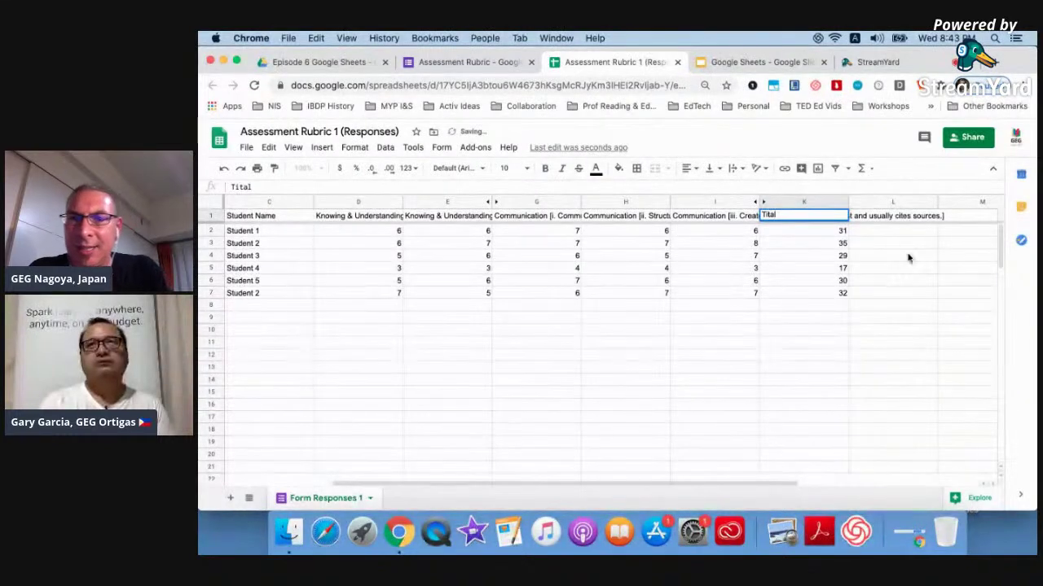
pyautogui.write('otal')
pyautogui.press('Return')
pyautogui.click(894, 353)
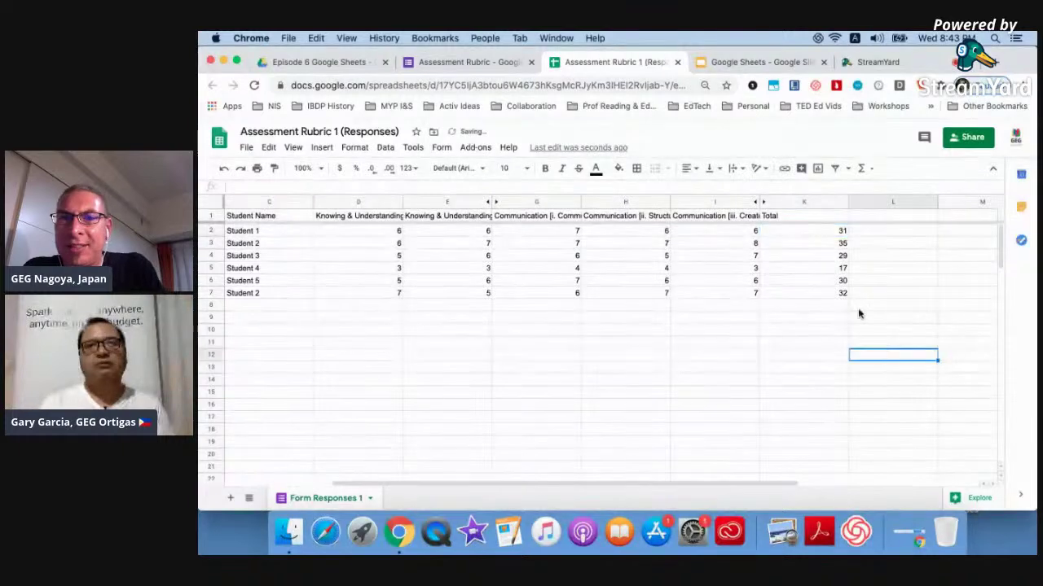
# Shade the Total column K1:K7 light blue.
pyautogui.moveTo(800, 220); pyautogui.dragTo(802, 291)
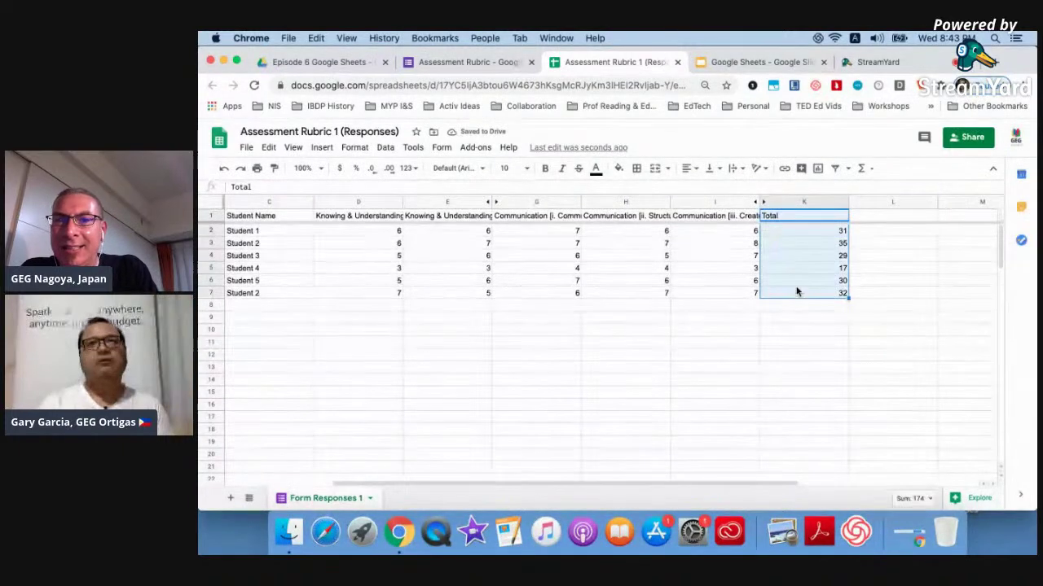
pyautogui.click(618, 168)
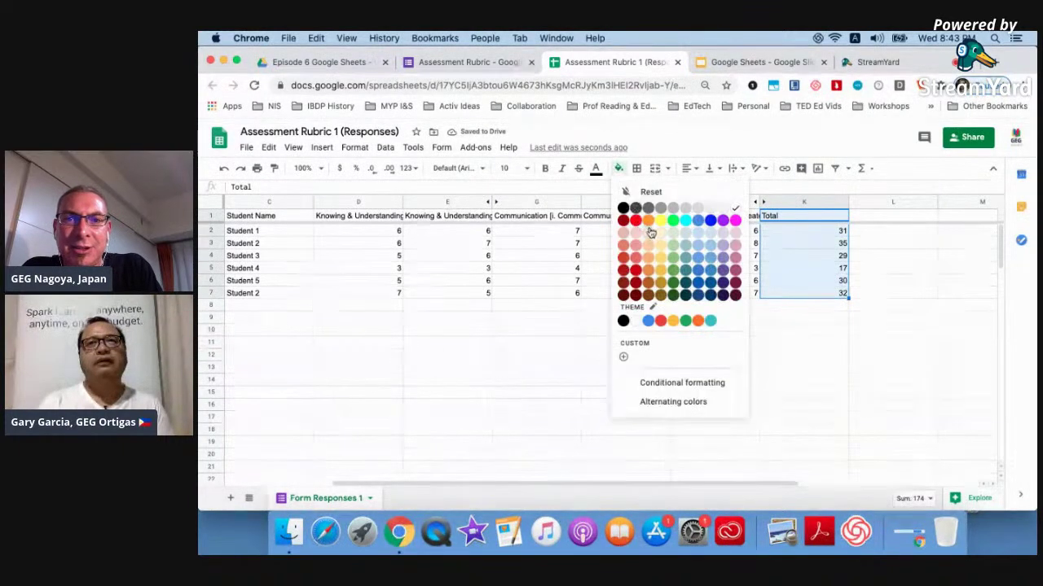
pyautogui.click(693, 233)
pyautogui.click(917, 373)
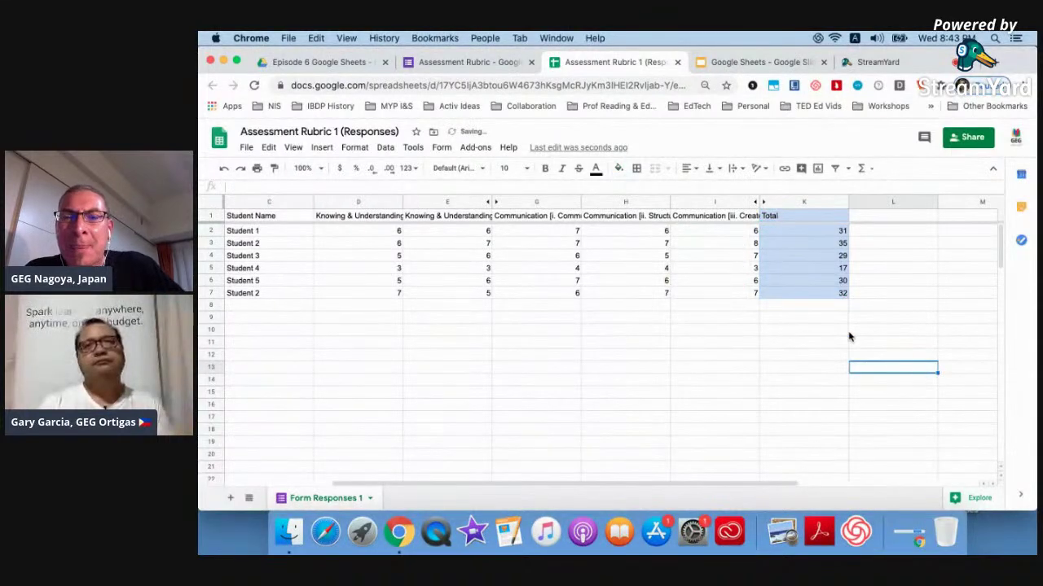
pyautogui.click(808, 237)
pyautogui.keyDown('shift'); pyautogui.click(809, 291); pyautogui.keyUp('shift')
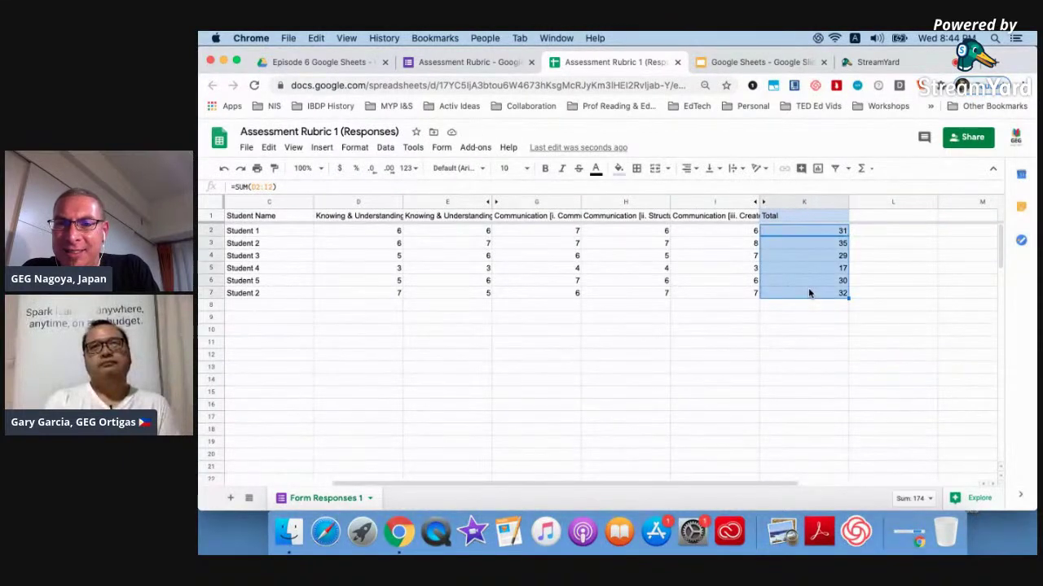
pyautogui.click(870, 171)
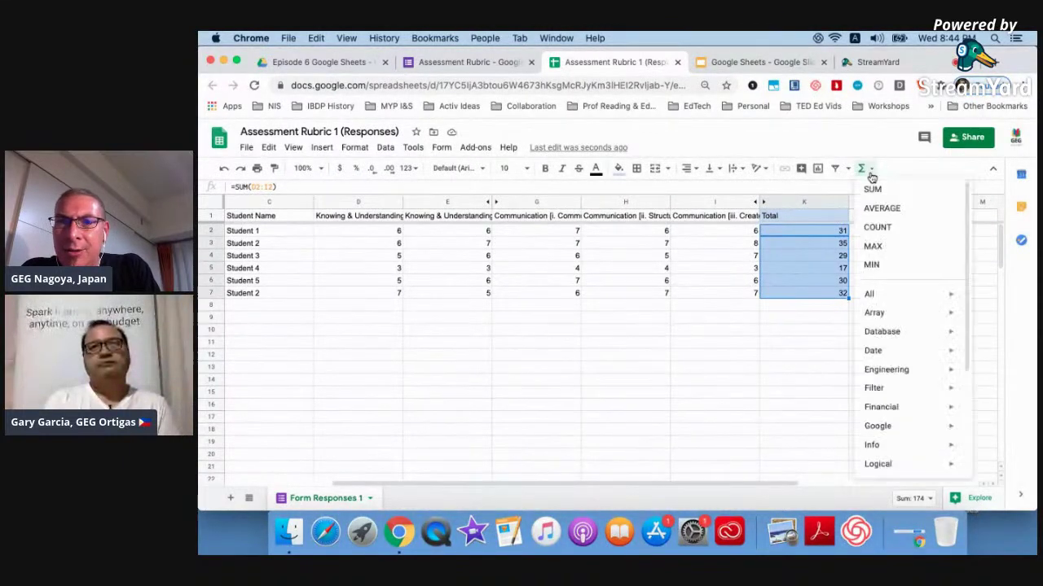
pyautogui.click(880, 209)
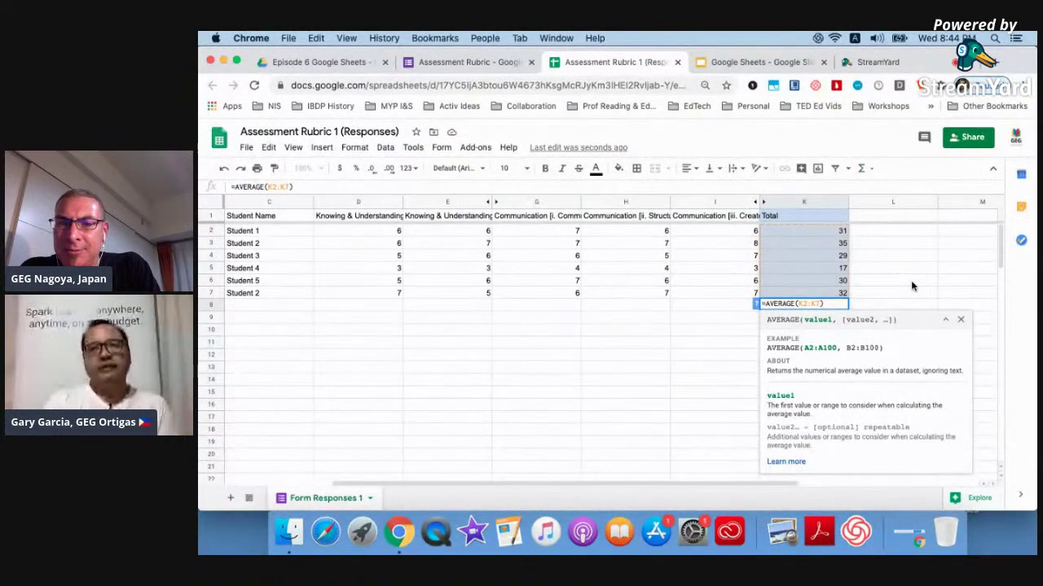
pyautogui.press('Return')
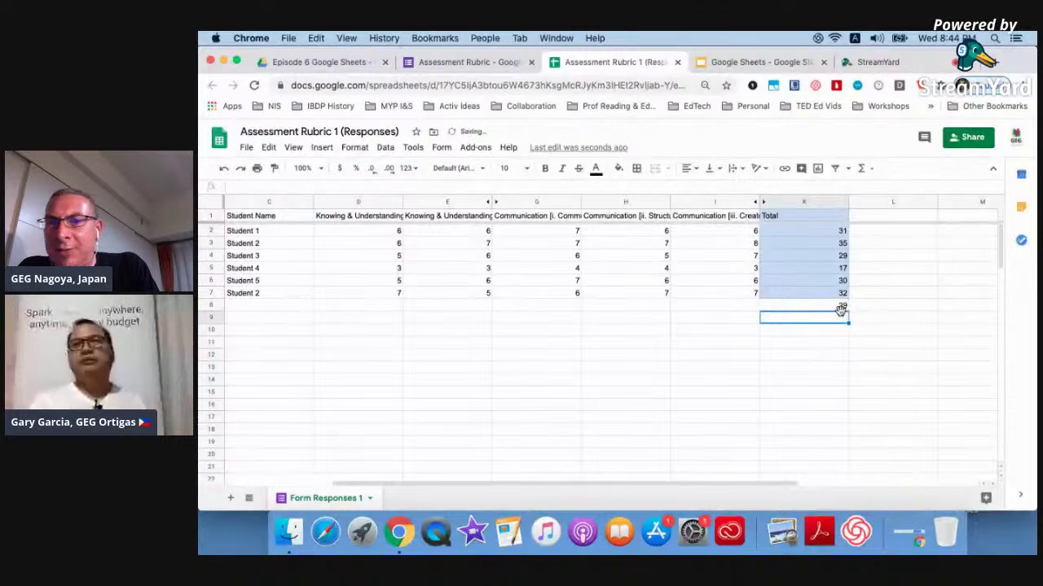
pyautogui.moveTo(821, 230); pyautogui.dragTo(822, 295)
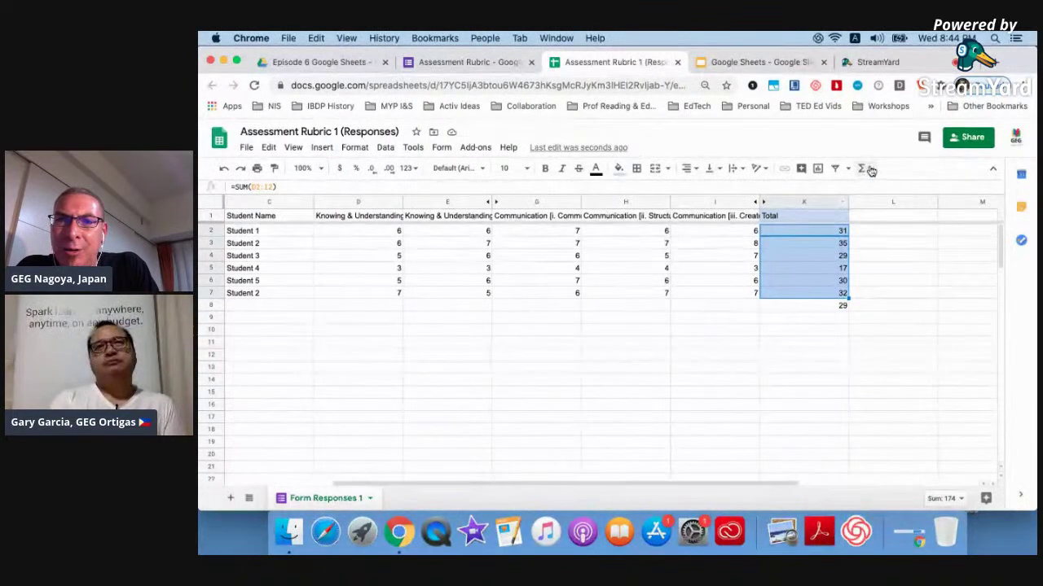
pyautogui.scroll(5, 872, 171)
pyautogui.scroll(-5, 937, 169)
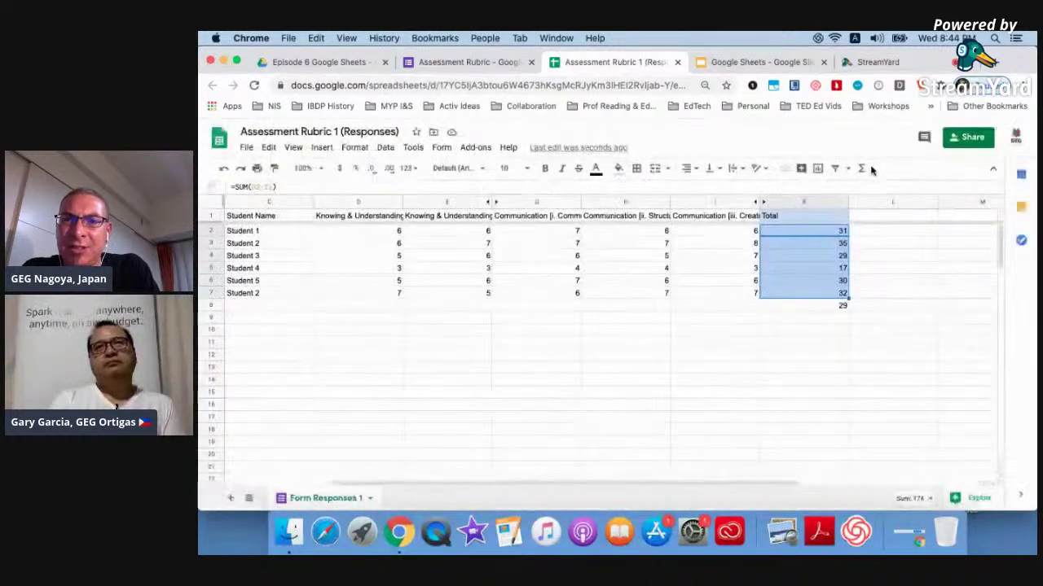
pyautogui.click(869, 169)
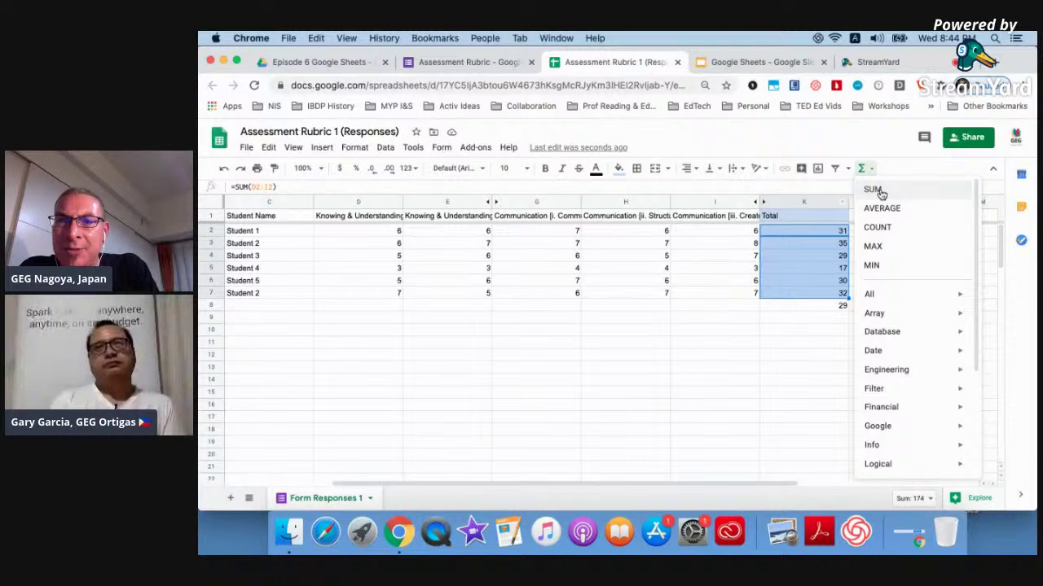
pyautogui.click(877, 190)
pyautogui.press('Return')
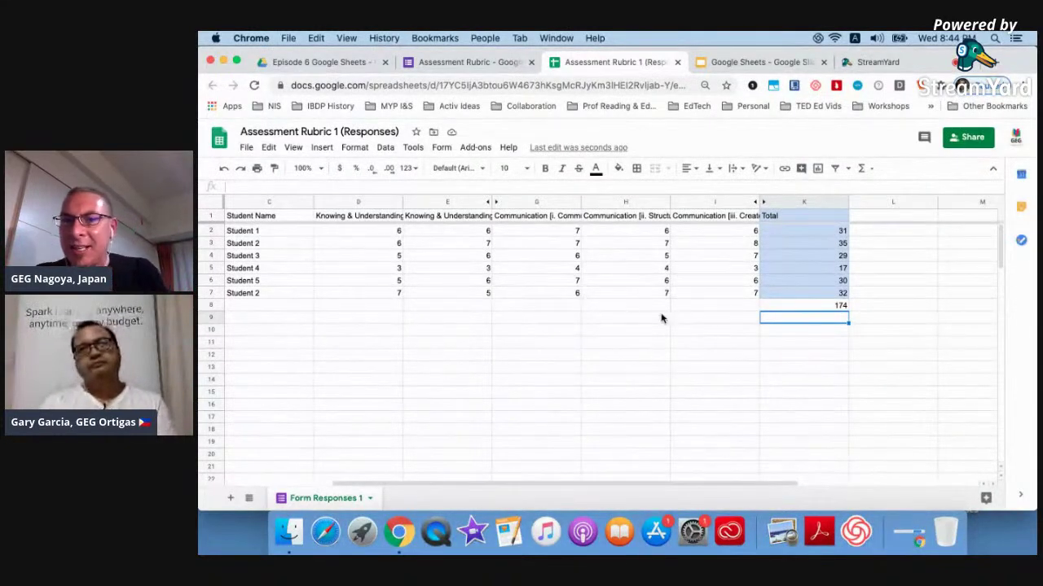
pyautogui.click(795, 306)
pyautogui.press('Delete')
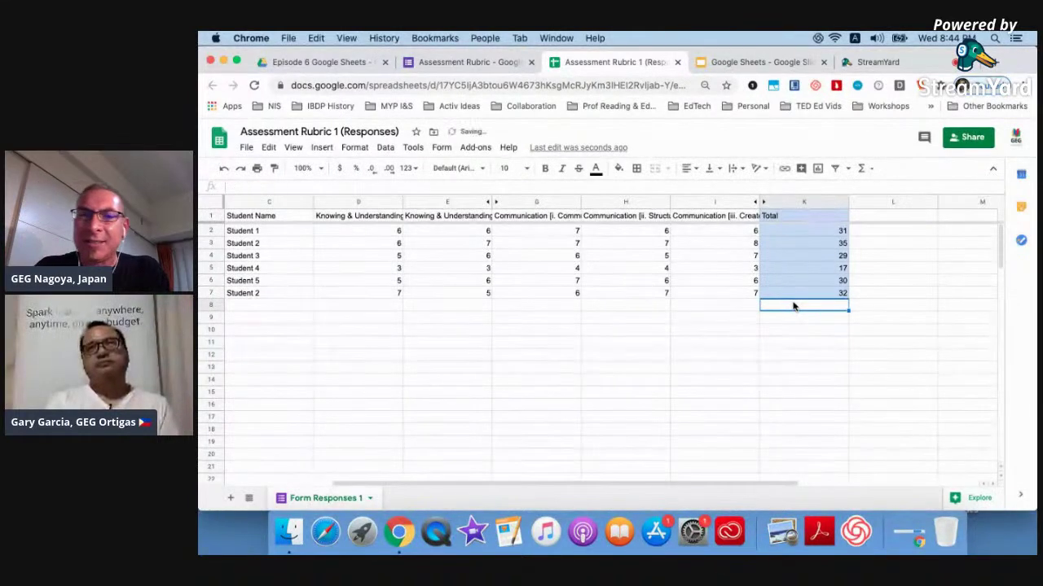
pyautogui.click(973, 499)
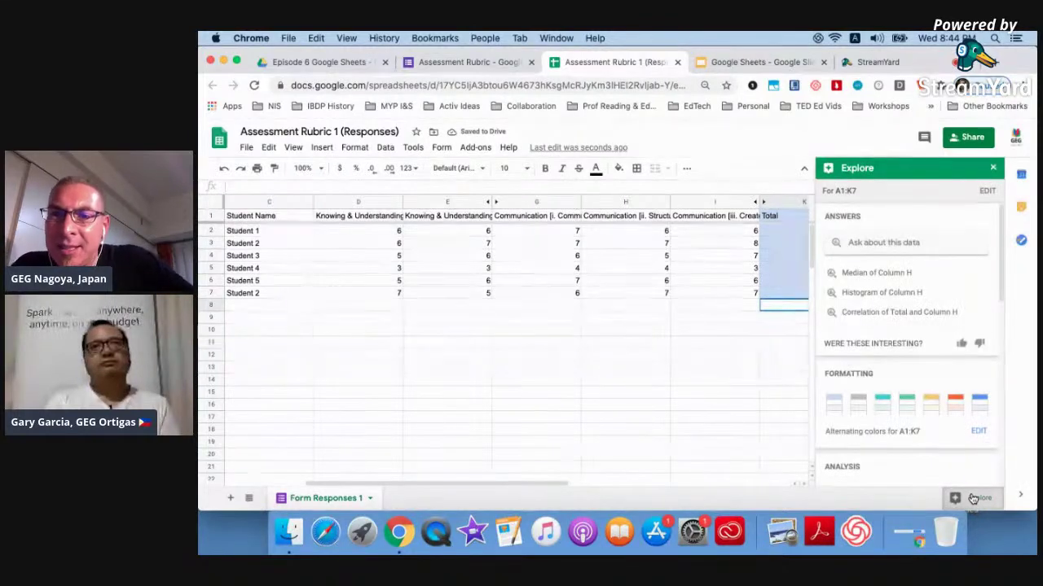
# Insert the suggested student bar chart, place it over columns A–D, then return to Slides.
pyautogui.scroll(-6, 931, 416)
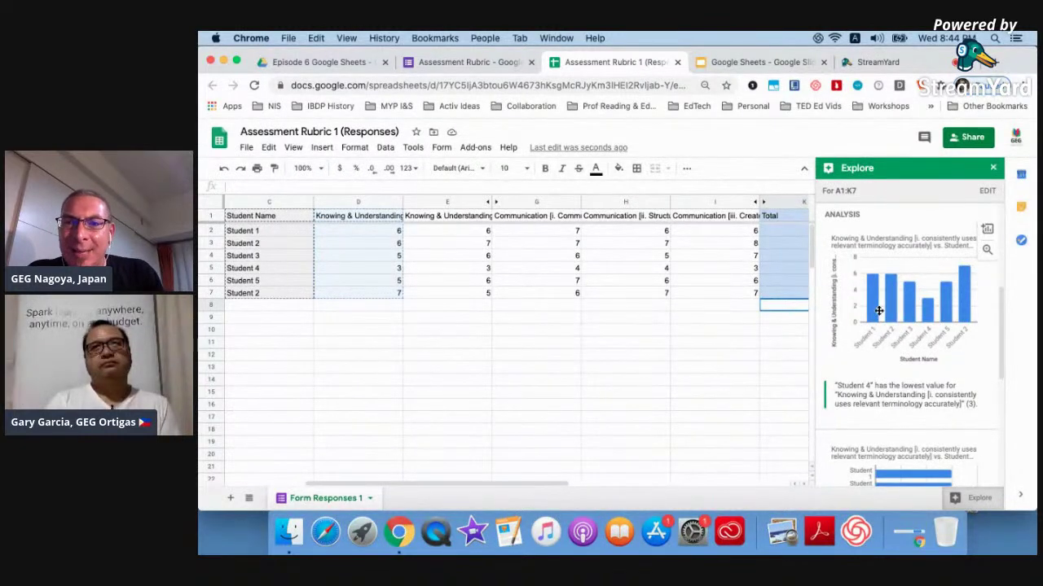
pyautogui.click(988, 232)
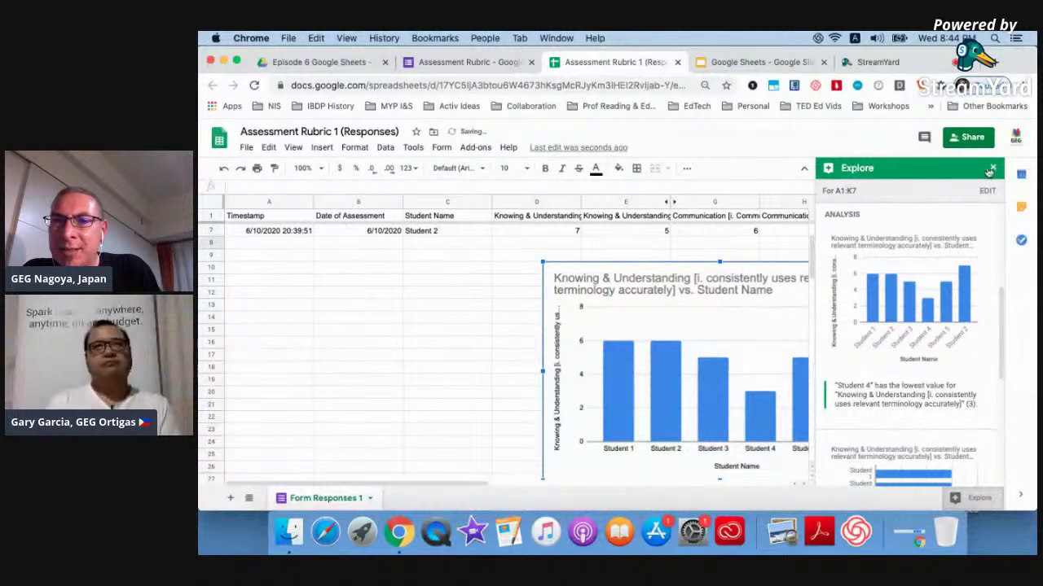
pyautogui.click(991, 169)
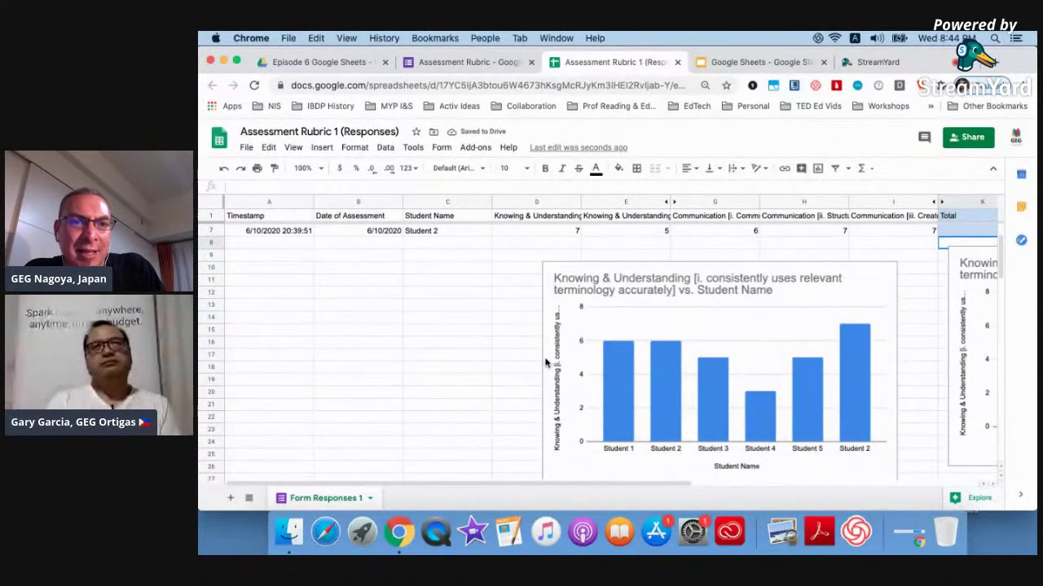
pyautogui.scroll(1, 507, 357)
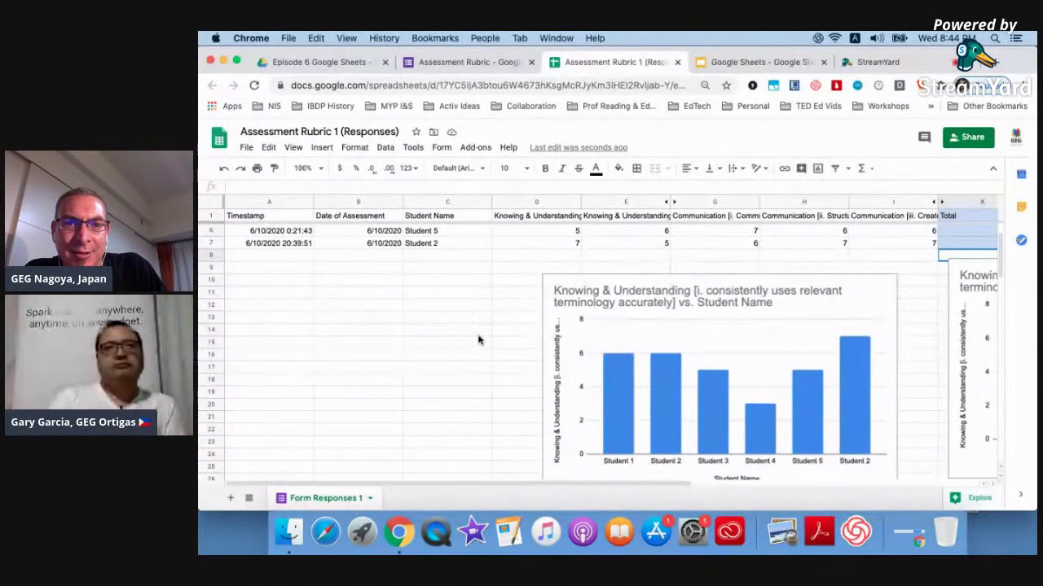
pyautogui.moveTo(677, 316); pyautogui.dragTo(350, 305)
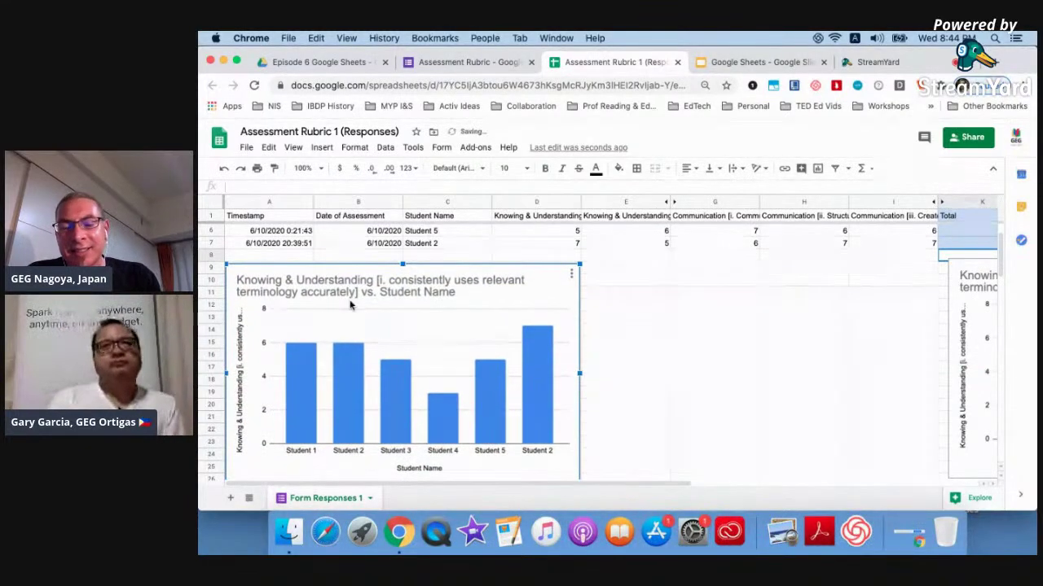
pyautogui.click(733, 62)
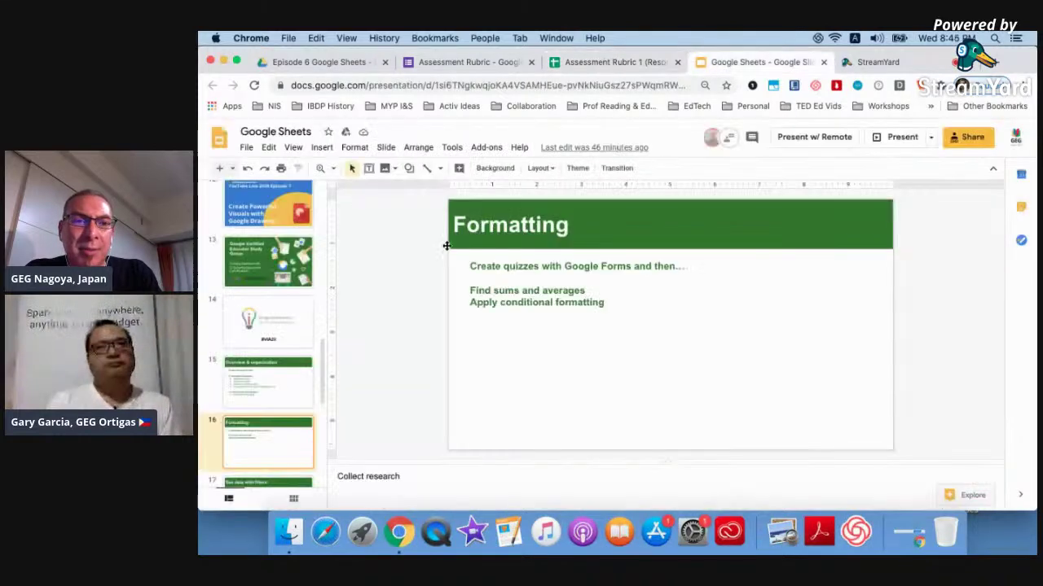
pyautogui.click(232, 168)
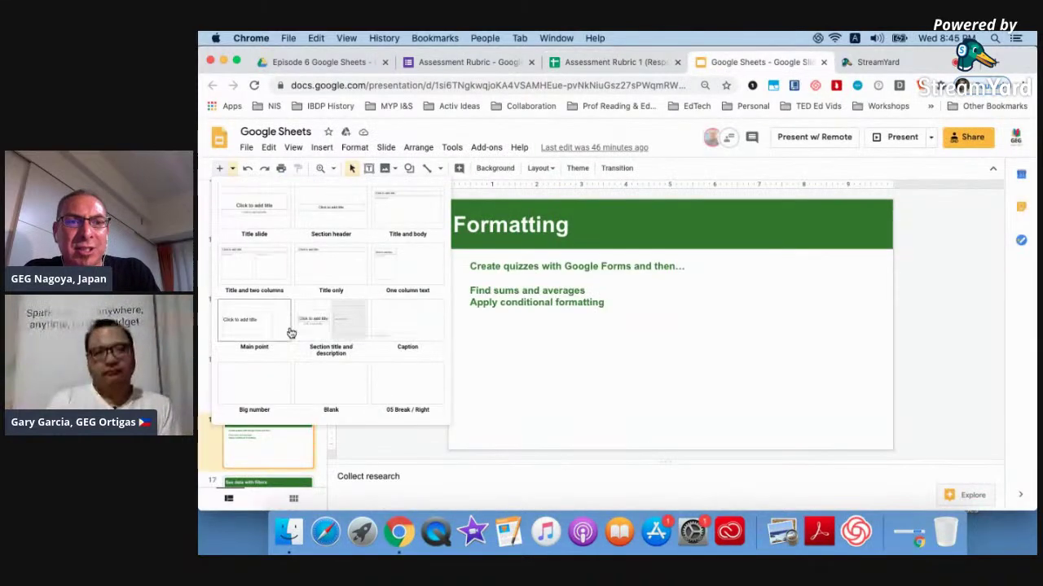
pyautogui.click(334, 391)
pyautogui.press('super+v')
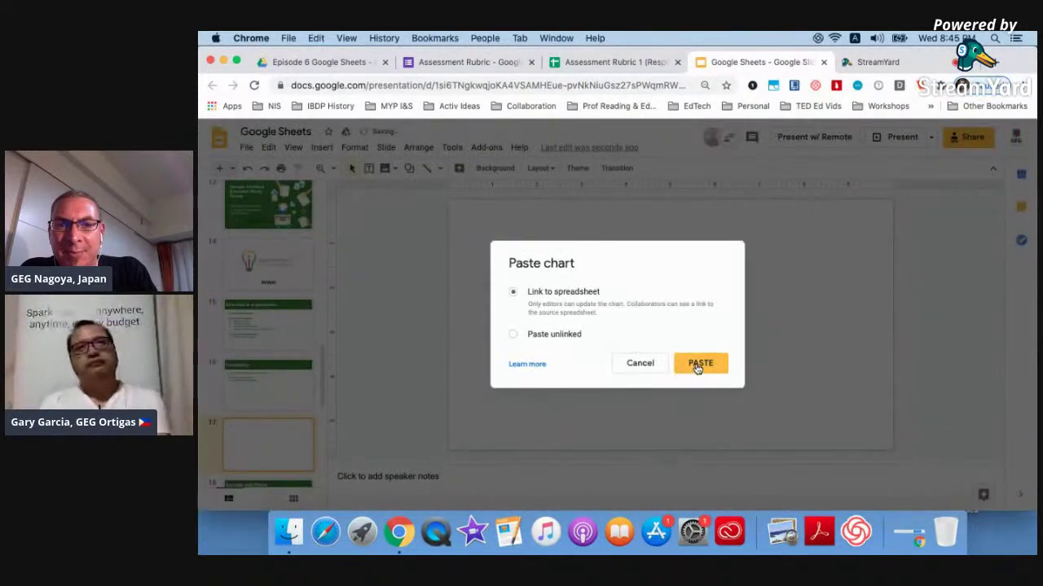
pyautogui.click(699, 364)
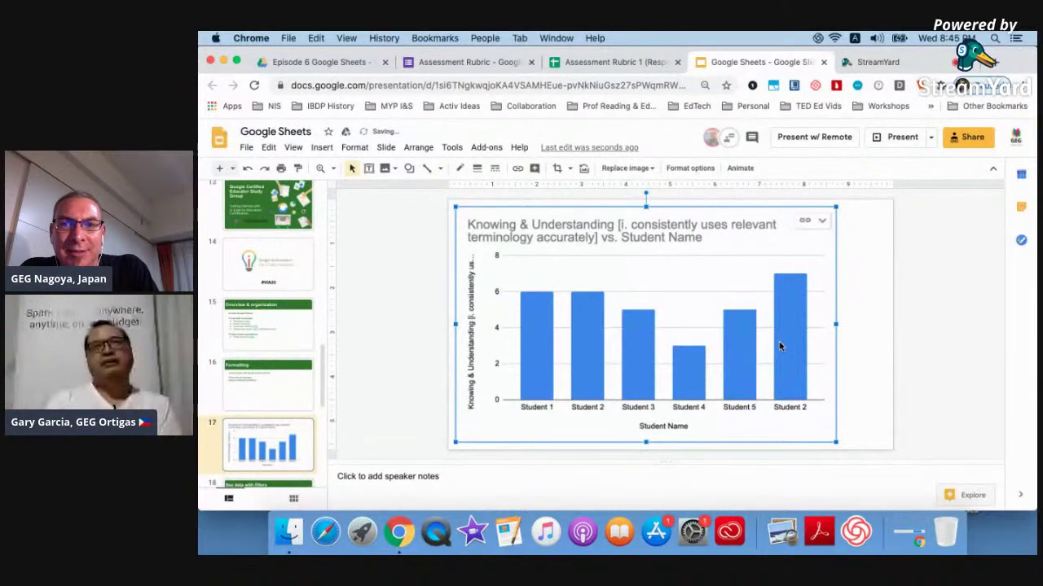
pyautogui.click(822, 221)
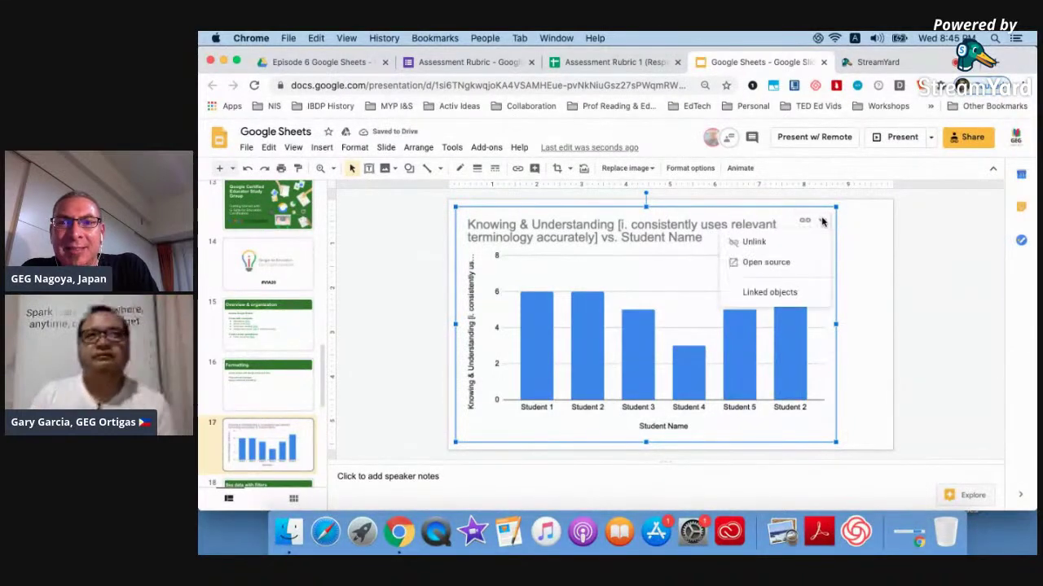
pyautogui.click(847, 254)
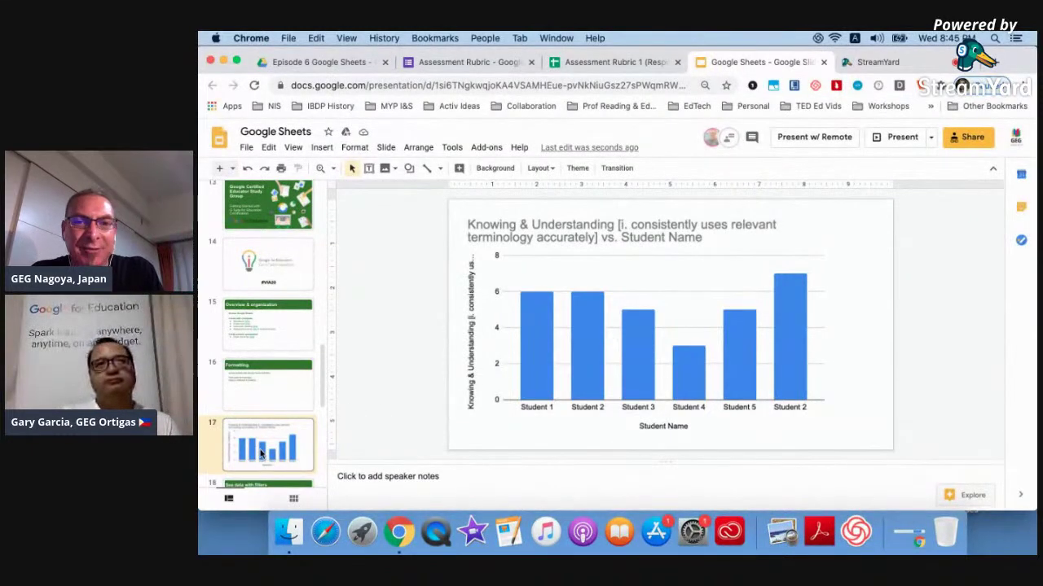
pyautogui.press('Delete')
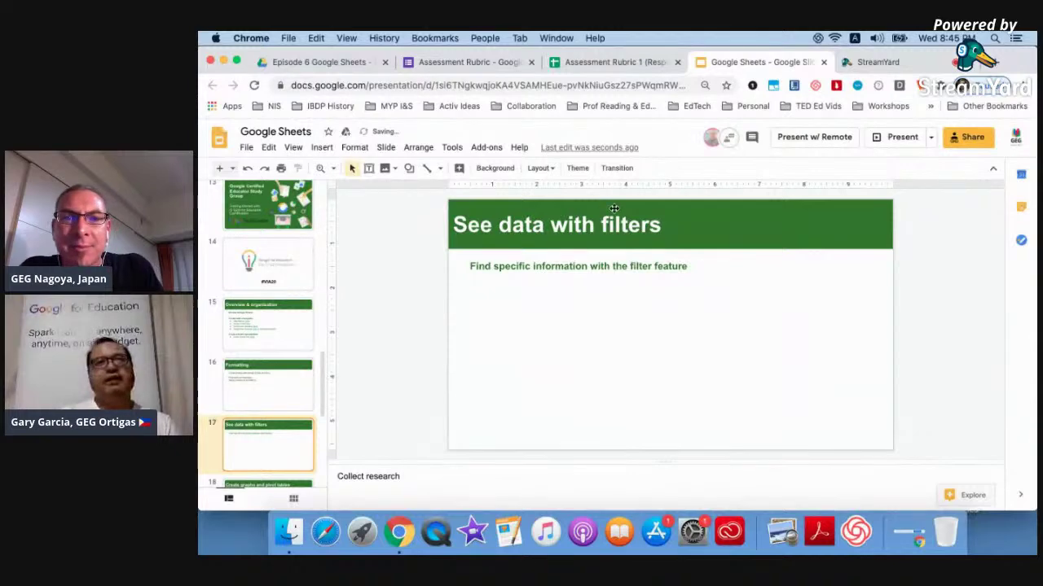
pyautogui.click(254, 387)
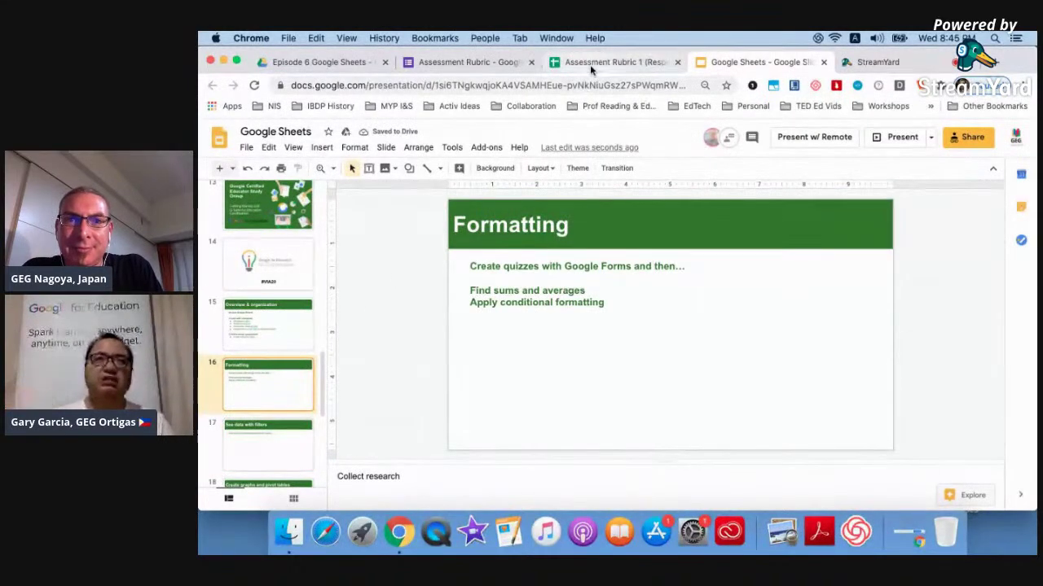
# Back in the responses sheet, delete both bar charts.
pyautogui.click(592, 66)
pyautogui.click(489, 337)
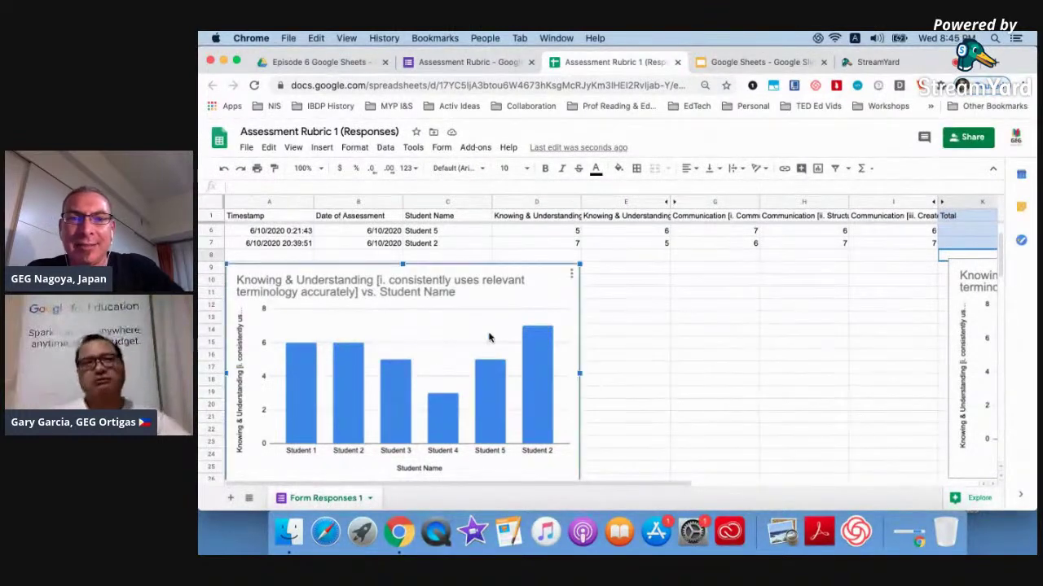
pyautogui.press('Delete')
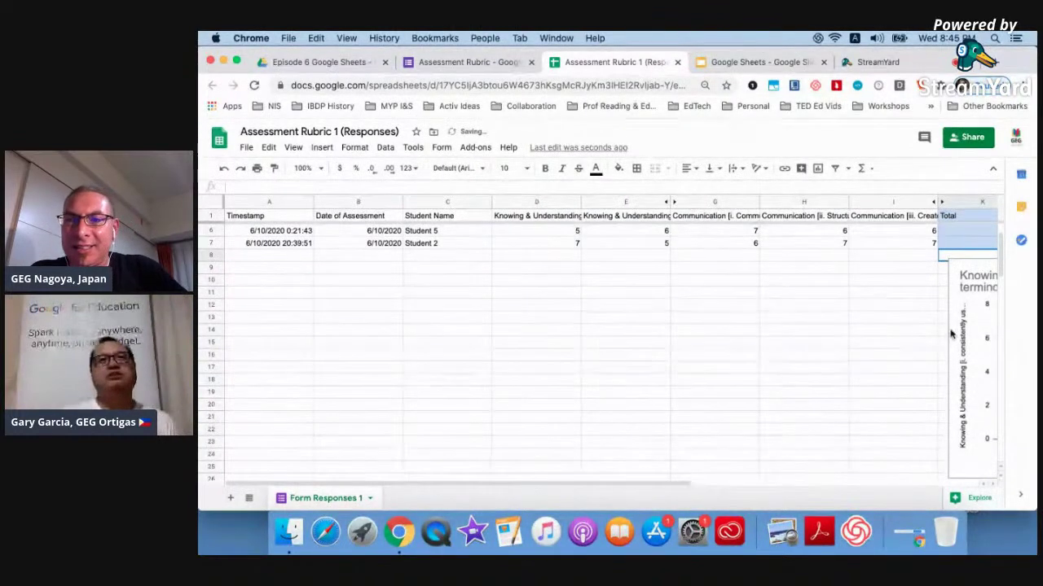
pyautogui.hscroll(3, 915, 344)
pyautogui.click(907, 350)
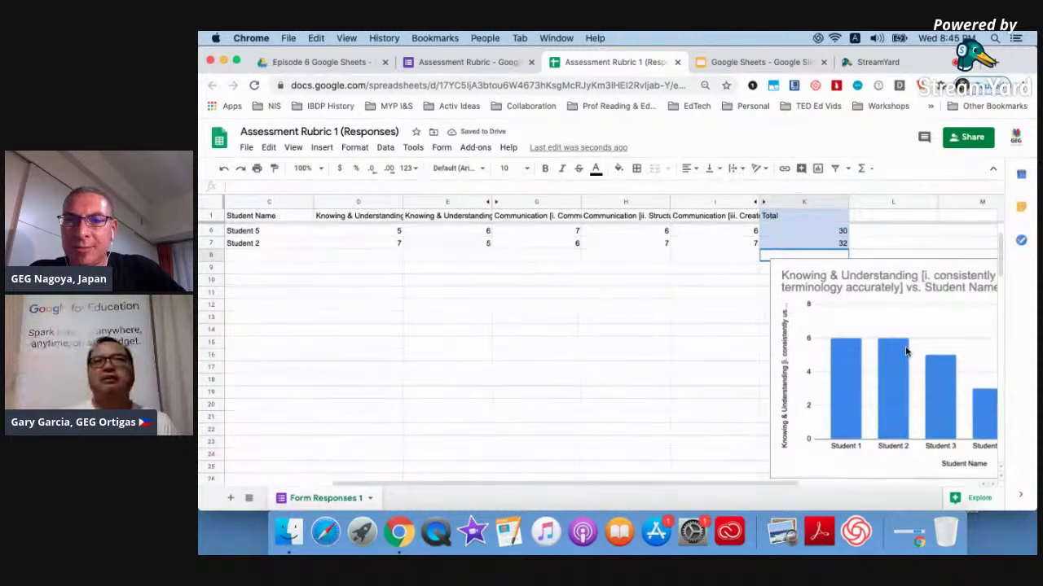
pyautogui.press('Delete')
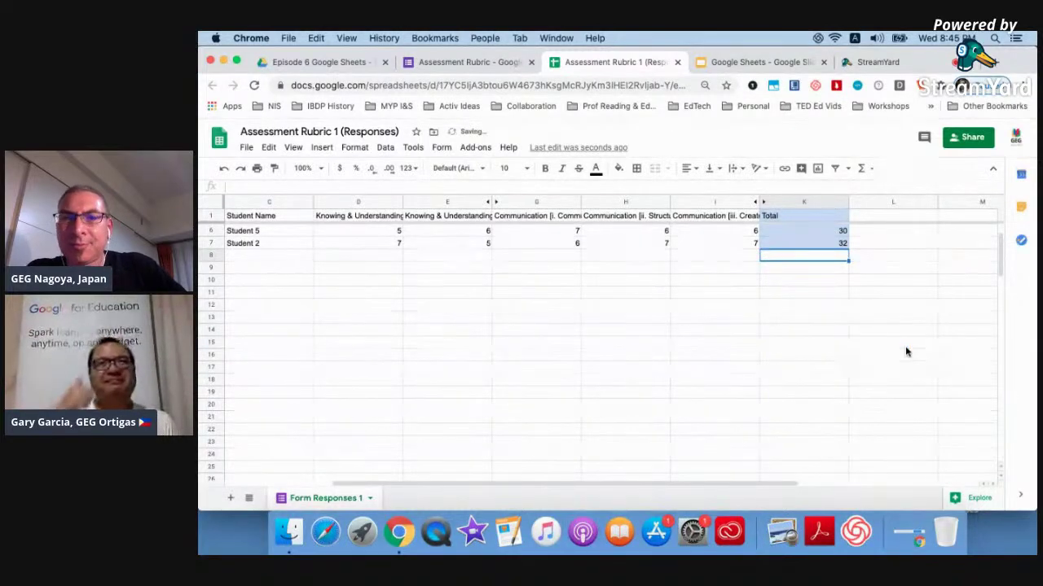
pyautogui.scroll(2, 906, 352)
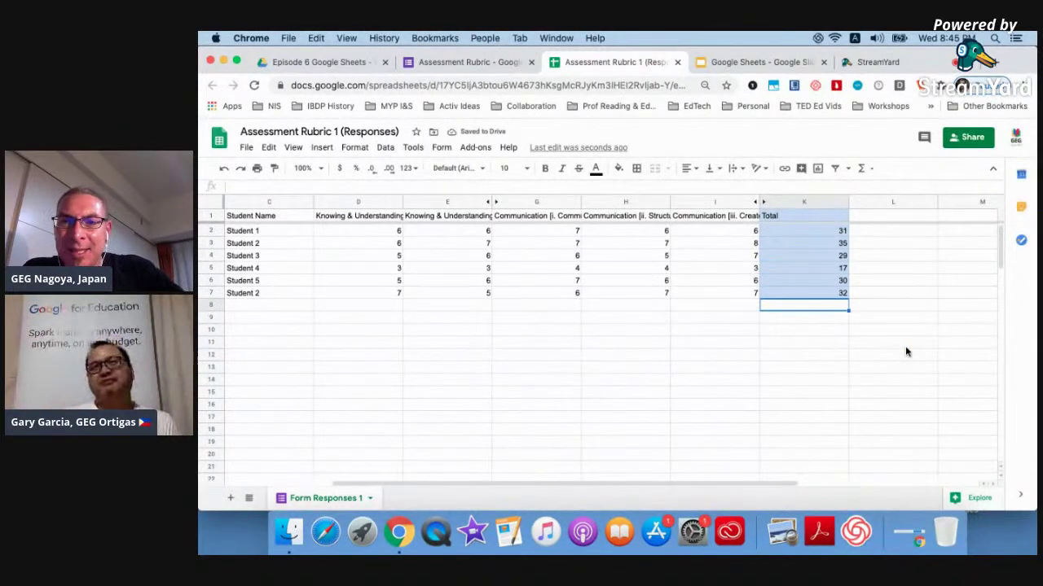
# Browse Explore's suggested analyses of the student scores, then close the panel.
pyautogui.click(974, 498)
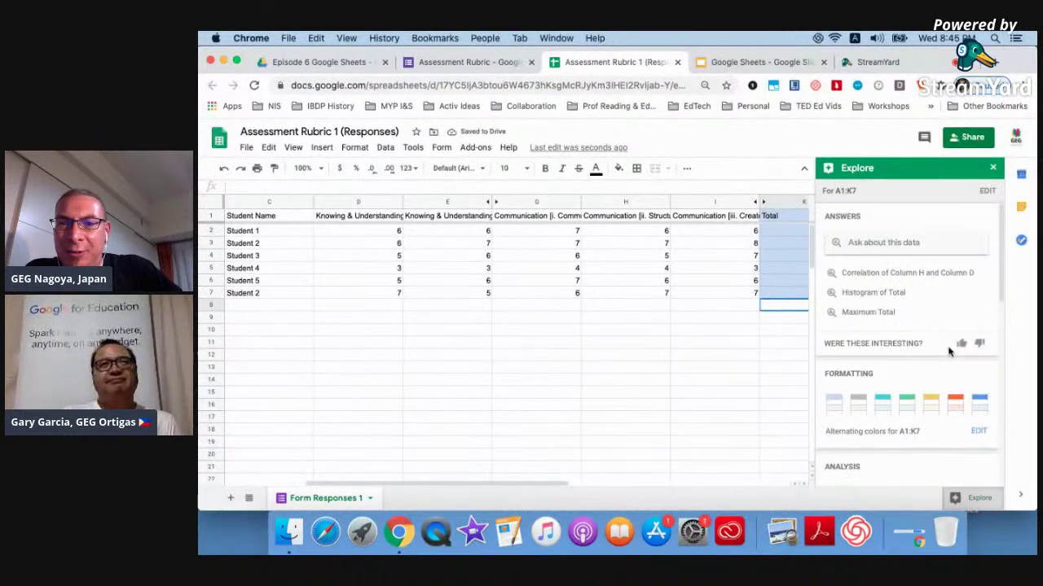
pyautogui.scroll(-5, 921, 384)
pyautogui.scroll(3, 928, 342)
pyautogui.scroll(-3, 927, 342)
pyautogui.moveTo(896, 408)
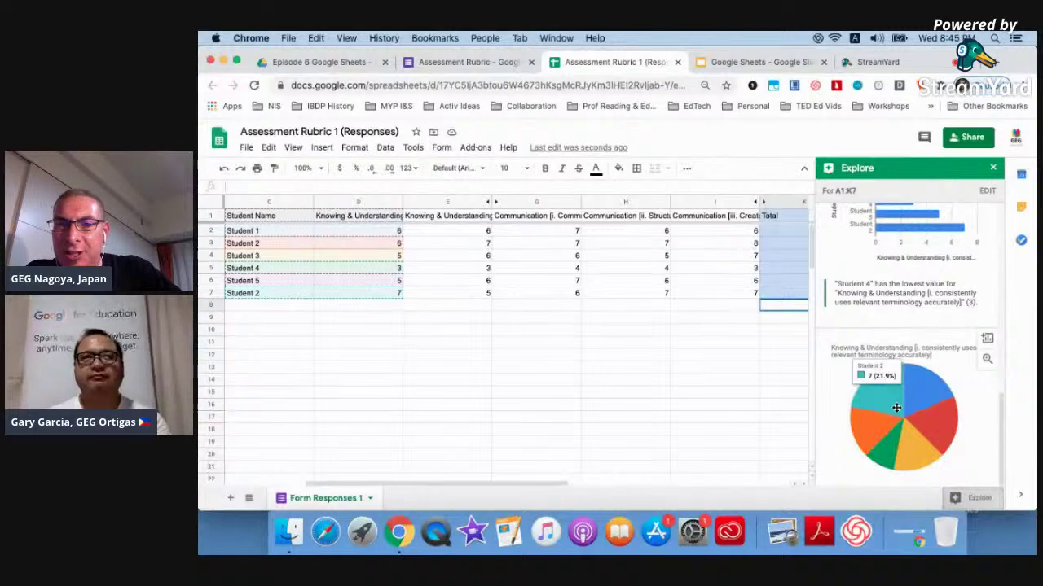
pyautogui.scroll(3, 896, 408)
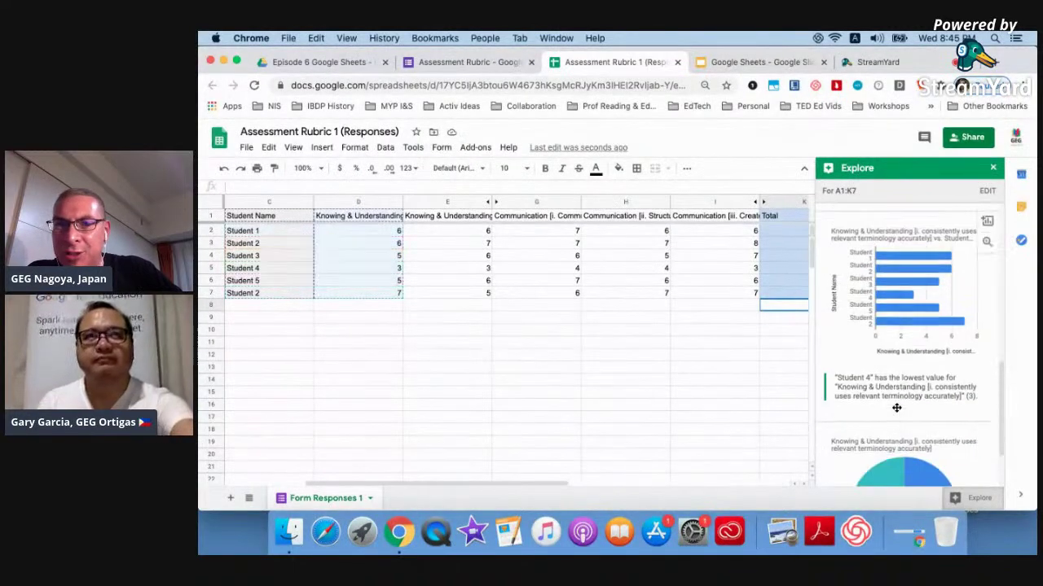
pyautogui.scroll(1, 896, 408)
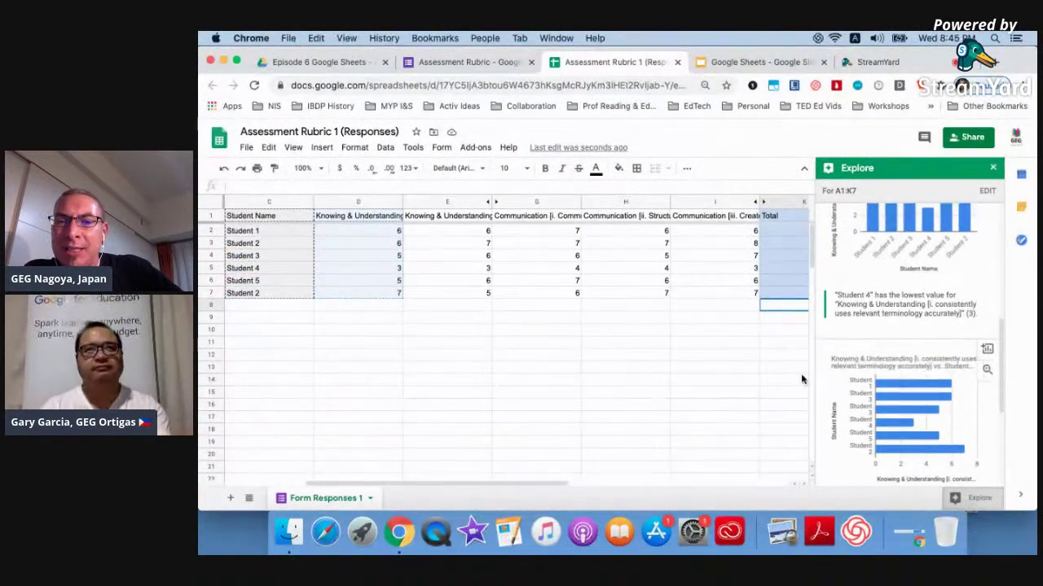
pyautogui.moveTo(886, 389)
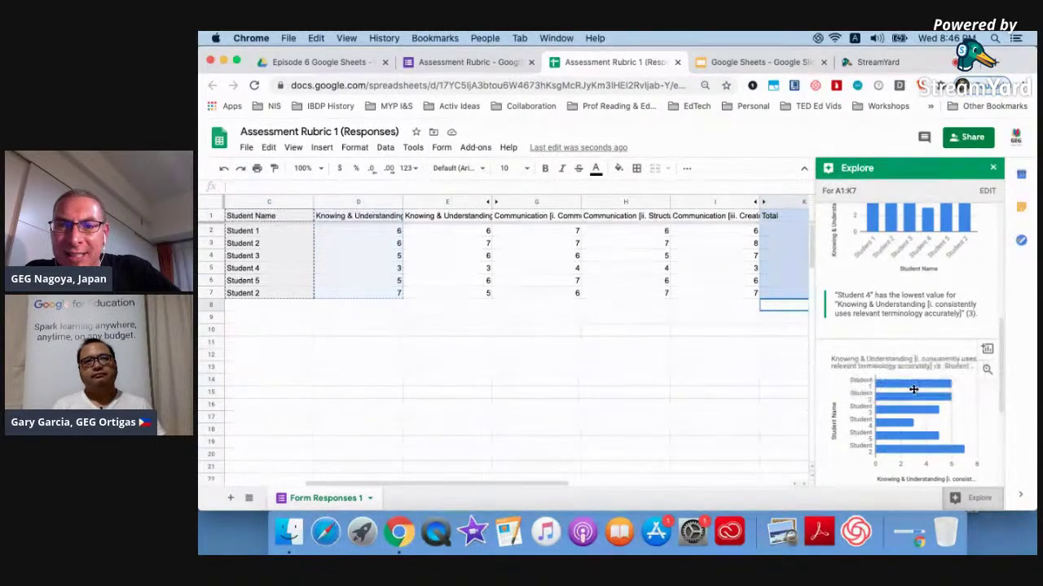
pyautogui.moveTo(908, 434)
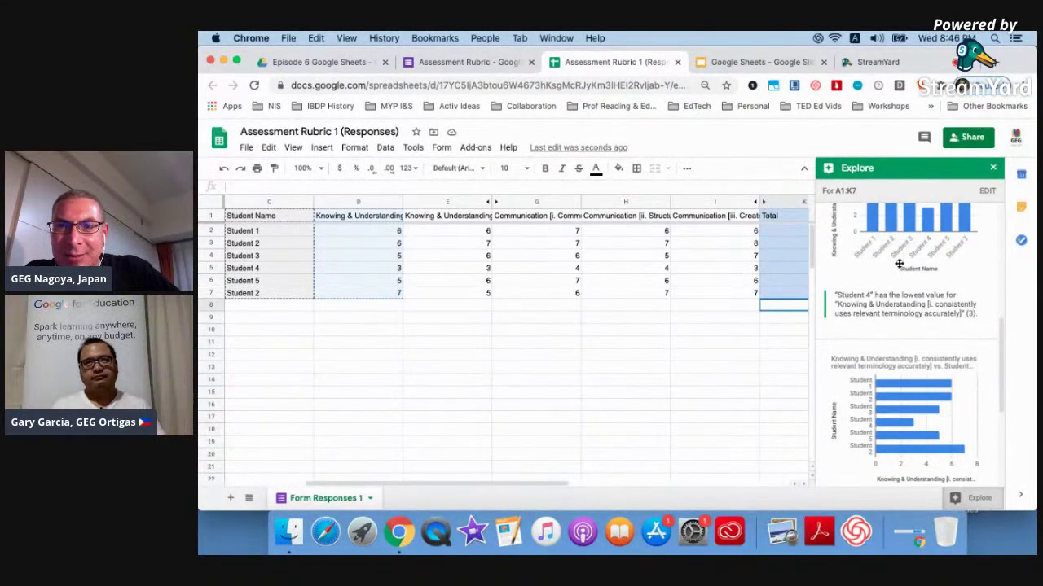
pyautogui.click(666, 417)
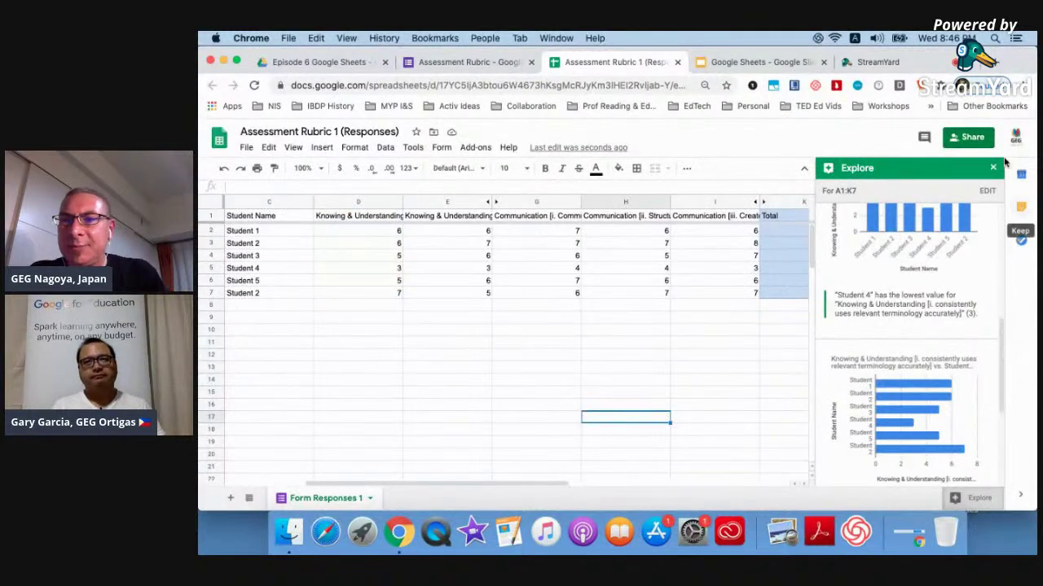
pyautogui.click(993, 168)
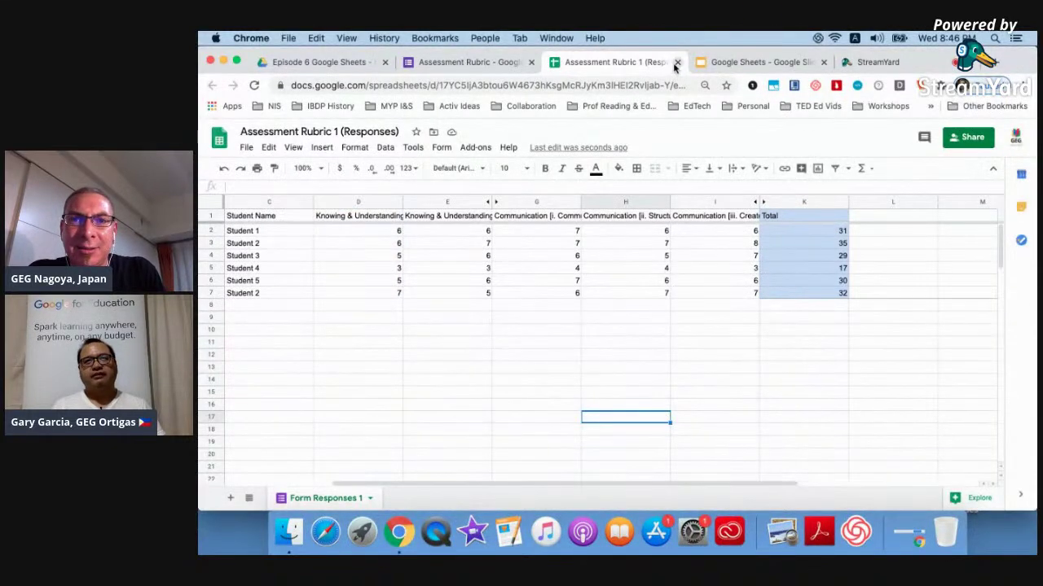
# Close the responses spreadsheet and the Assessment Rubric form, leaving the slide deck.
pyautogui.click(675, 62)
pyautogui.click(485, 63)
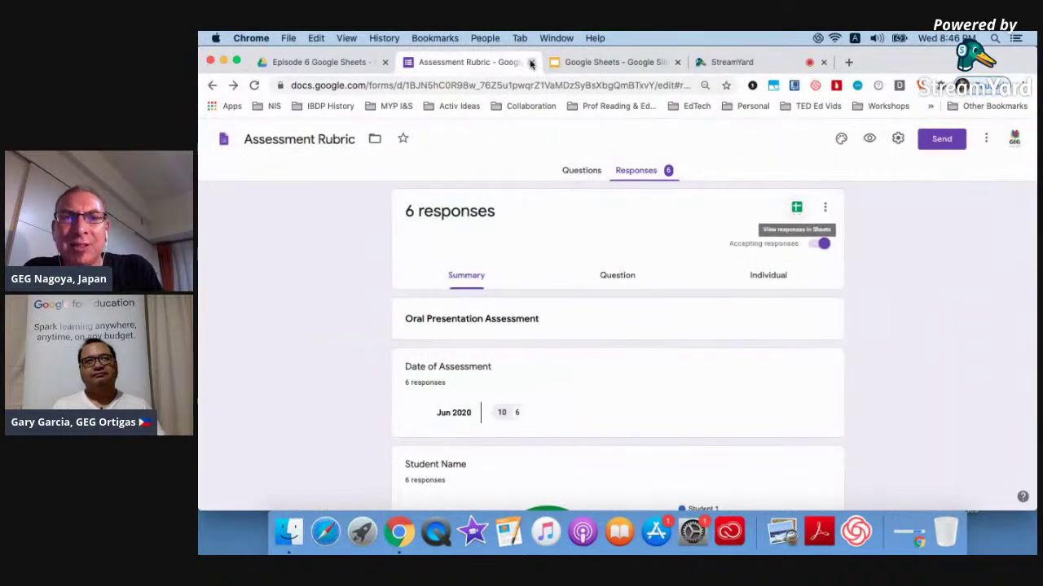
pyautogui.click(530, 62)
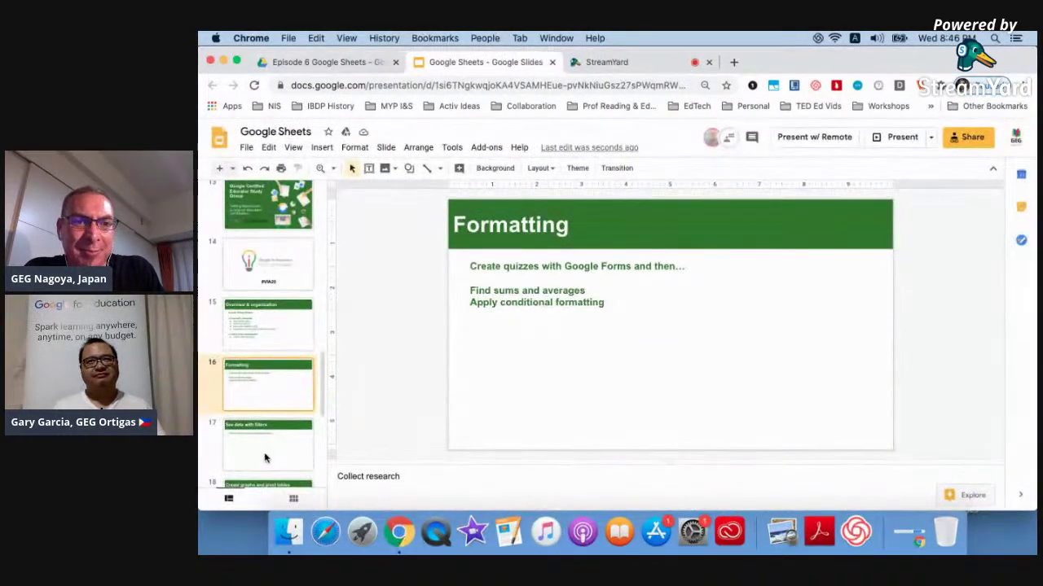
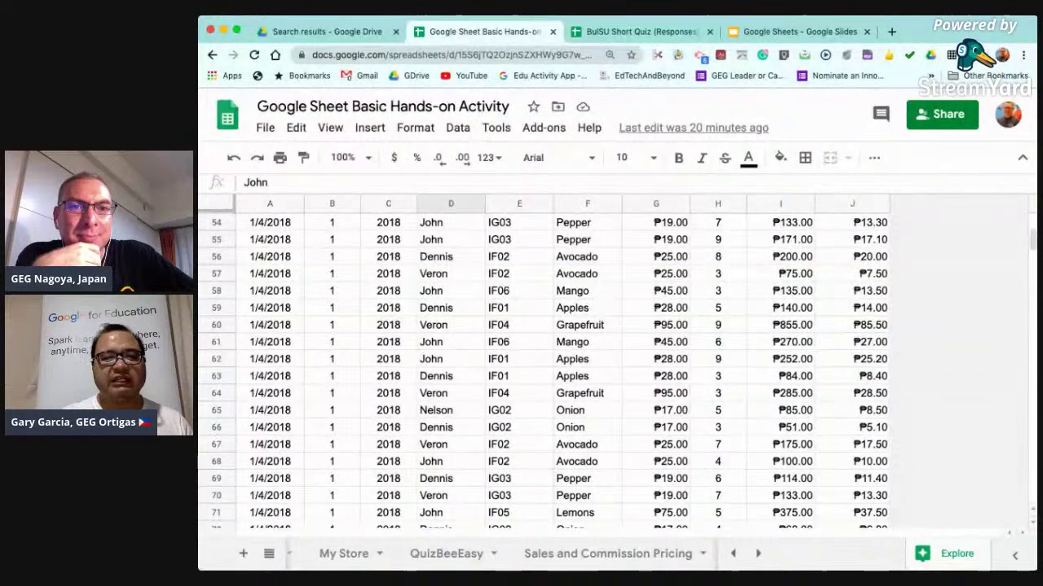
# Move to the empty cell just below the last Sales Agent entry in column D.
pyautogui.scroll(-7, 617, 366)
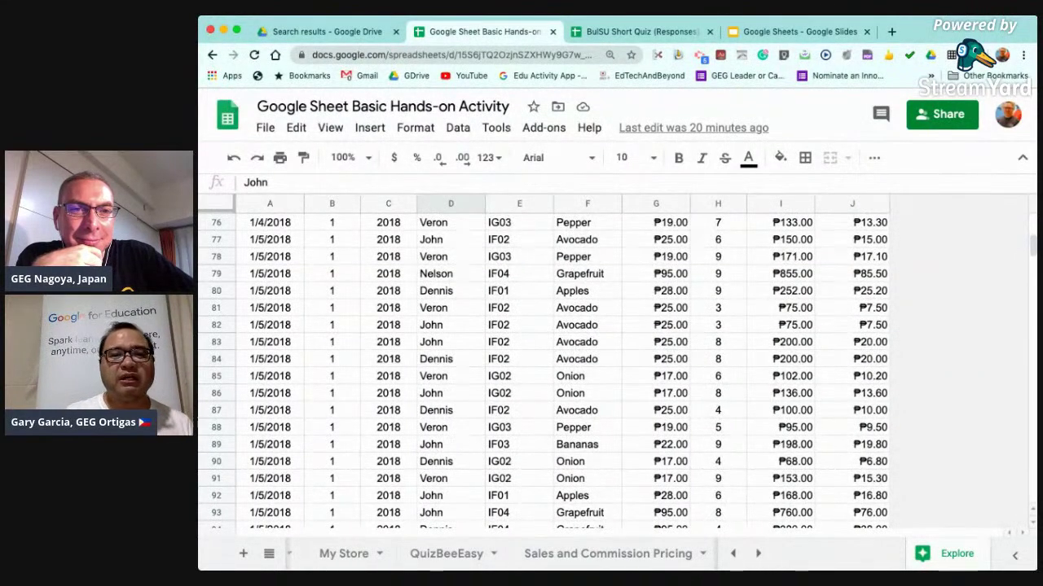
pyautogui.click(450, 308)
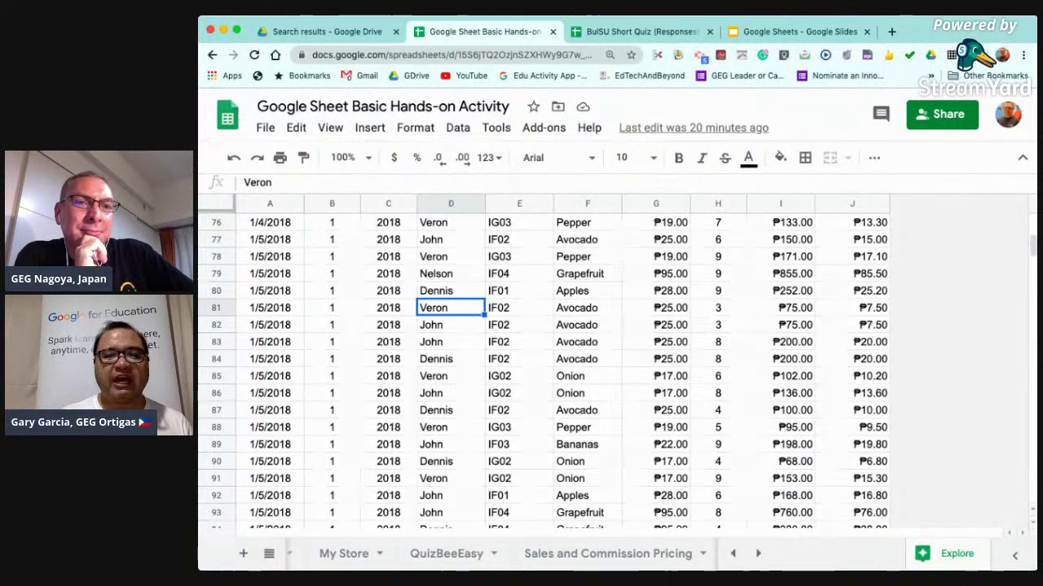
pyautogui.hotkey('ctrl', 'Down')
pyautogui.press('Down')
pyautogui.press('Down')
pyautogui.press('Down')
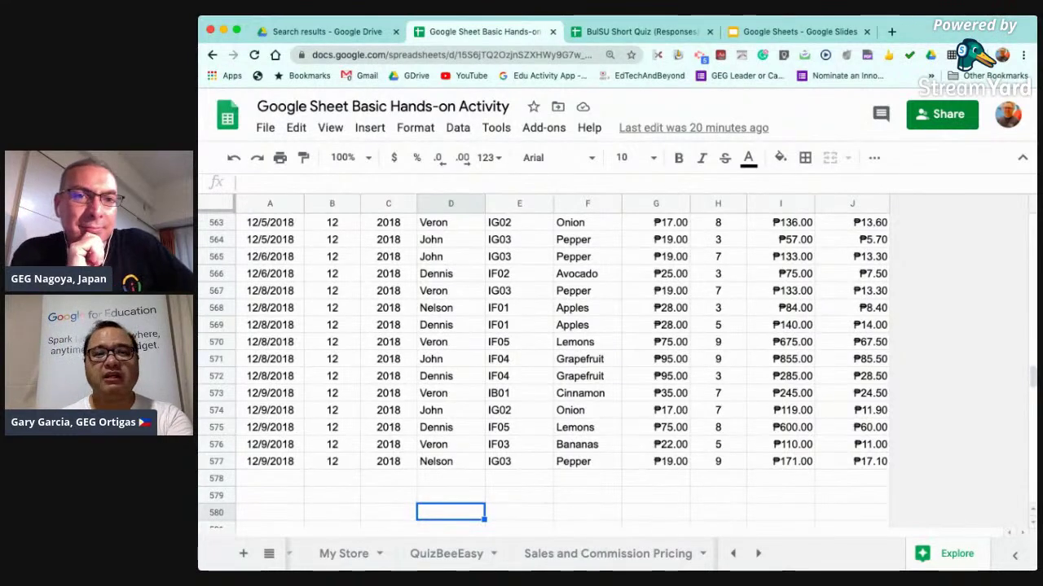
pyautogui.scroll(-1, 542, 342)
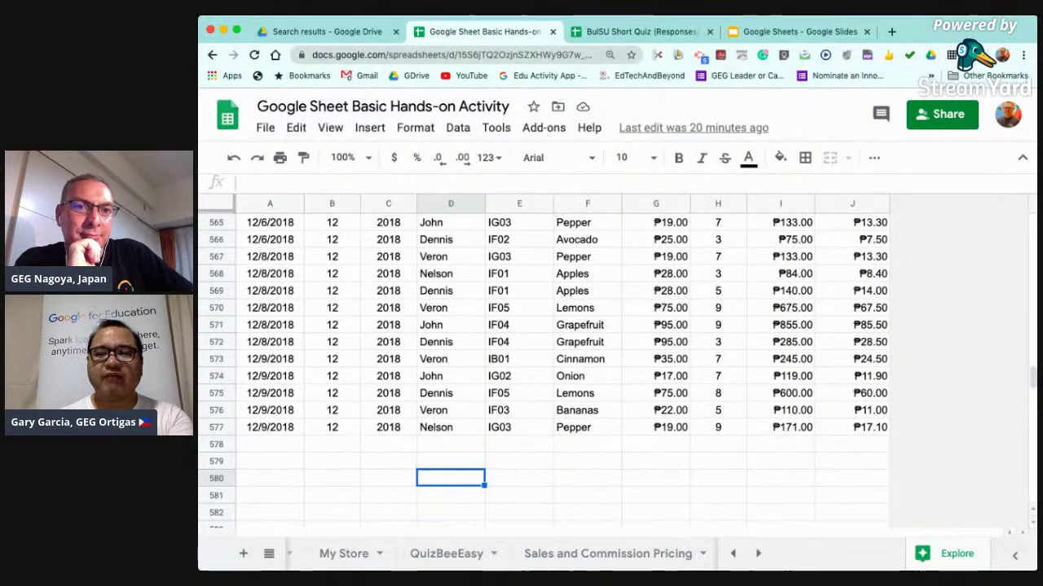
# Enter =UNIQUE(D2:D577) in D580 to list the distinct sales agents.
pyautogui.write('=')
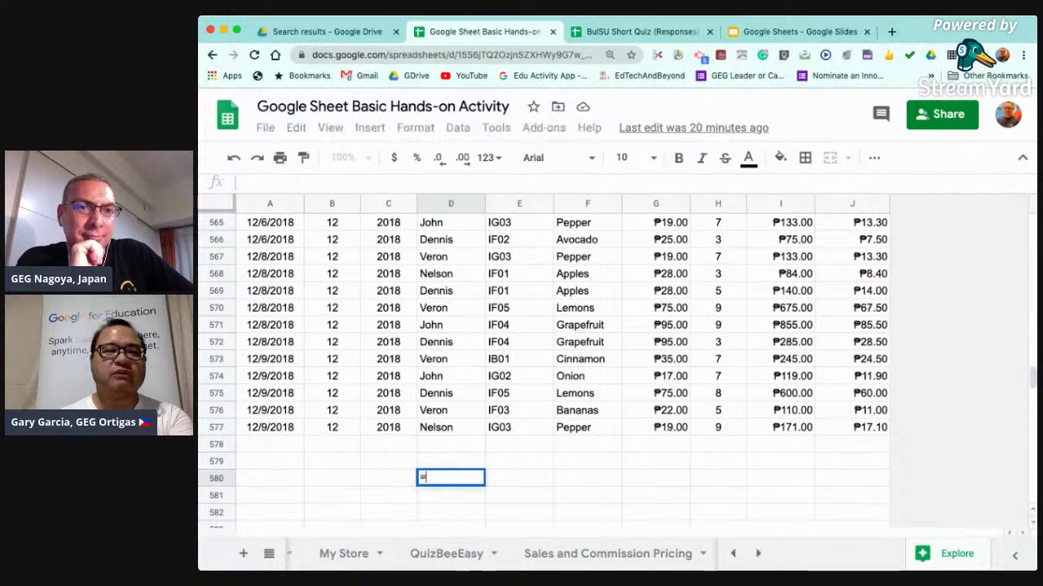
pyautogui.write('uni')
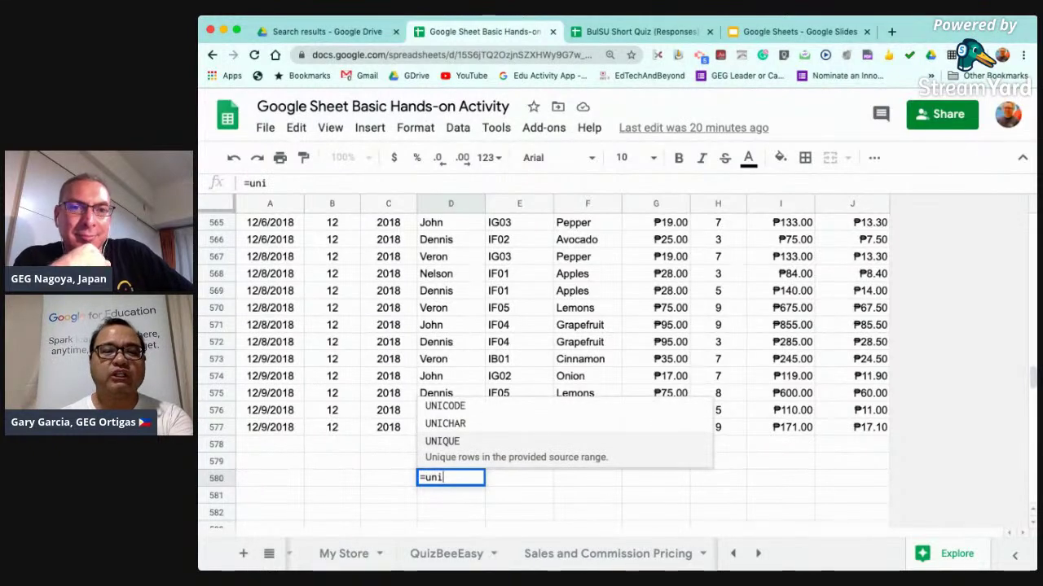
pyautogui.press('Down')
pyautogui.press('Tab')
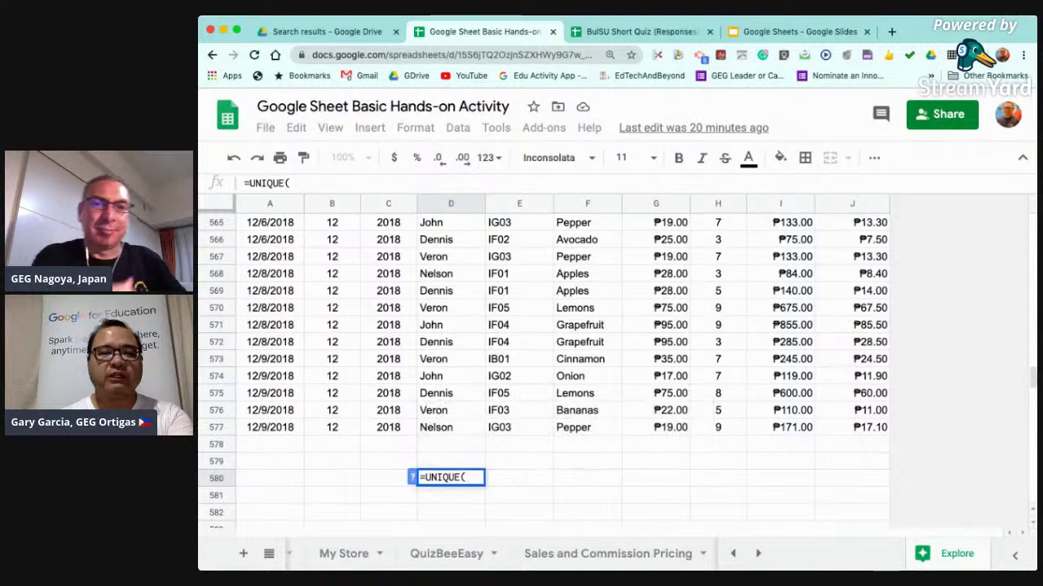
pyautogui.press('Up')
pyautogui.press('Up')
pyautogui.press('Up')
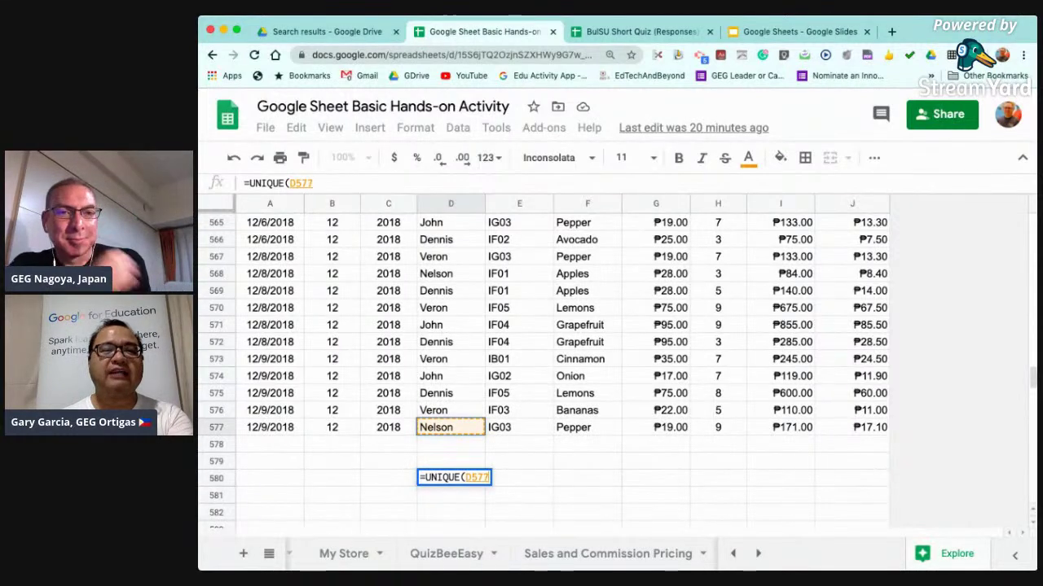
pyautogui.hotkey('ctrl', 'shift', 'Up')
pyautogui.hotkey('shift', 'Down')
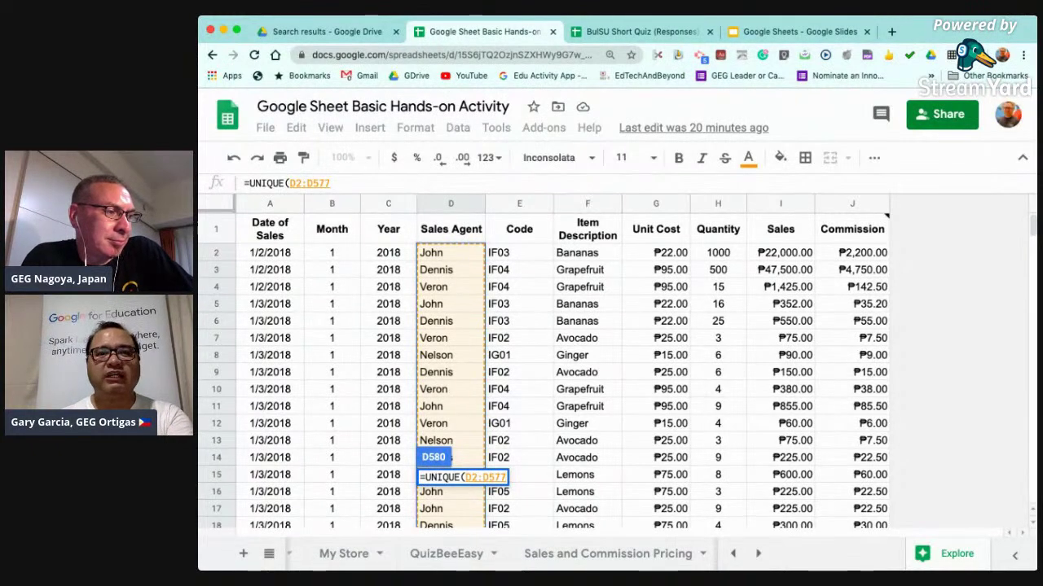
pyautogui.press('Return')
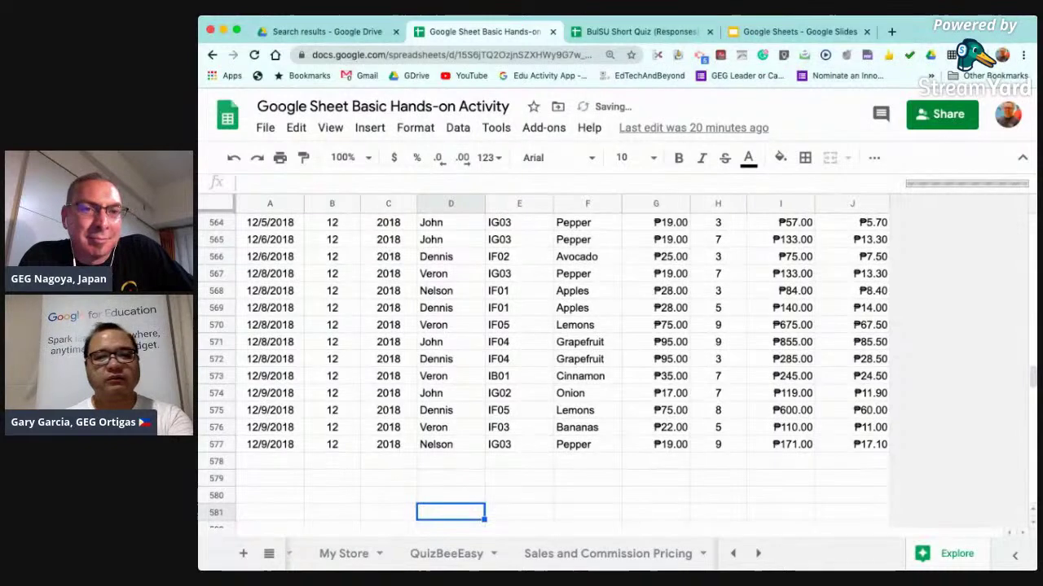
# Check the four agent names, then return to the Sales Agent header at the top.
pyautogui.scroll(-2, 535, 365)
pyautogui.scroll(1, 535, 365)
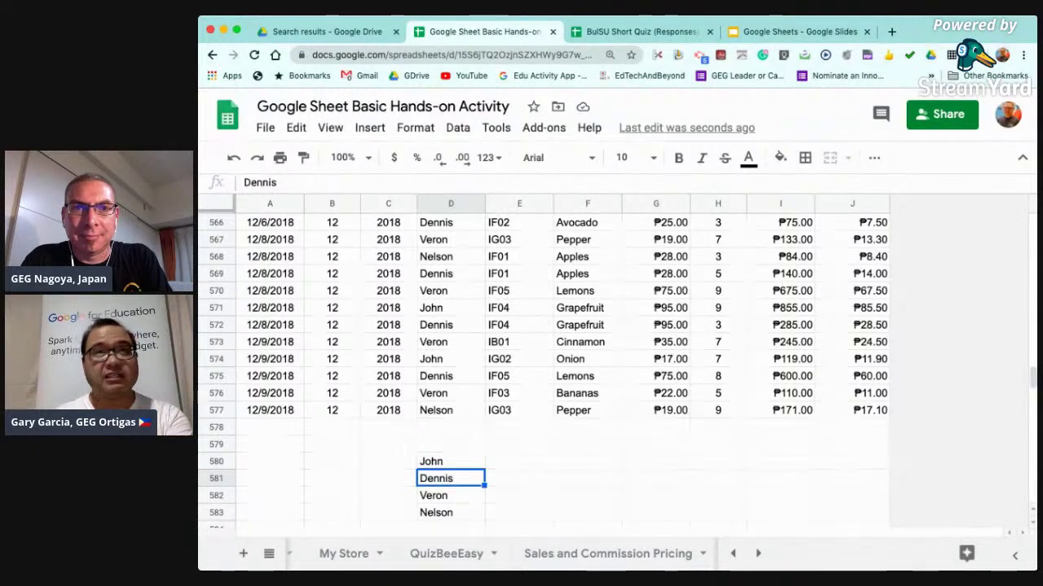
pyautogui.scroll(15, 562, 367)
pyautogui.scroll(20, 562, 367)
pyautogui.scroll(20, 562, 367)
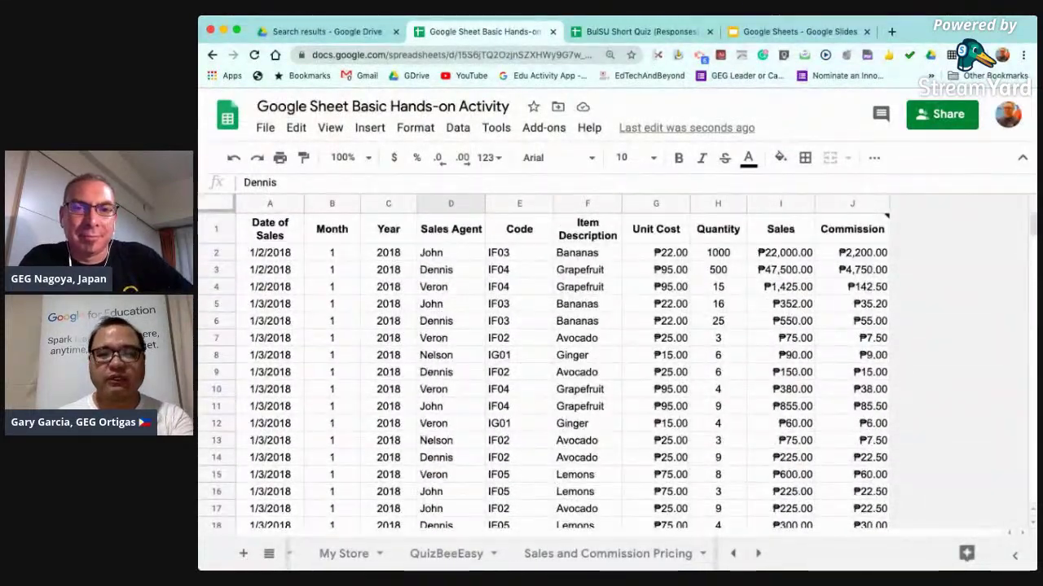
pyautogui.hotkey('ctrl', 'Up')
pyautogui.hotkey('ctrl', 'Up')
pyautogui.hotkey('ctrl', 'Up')
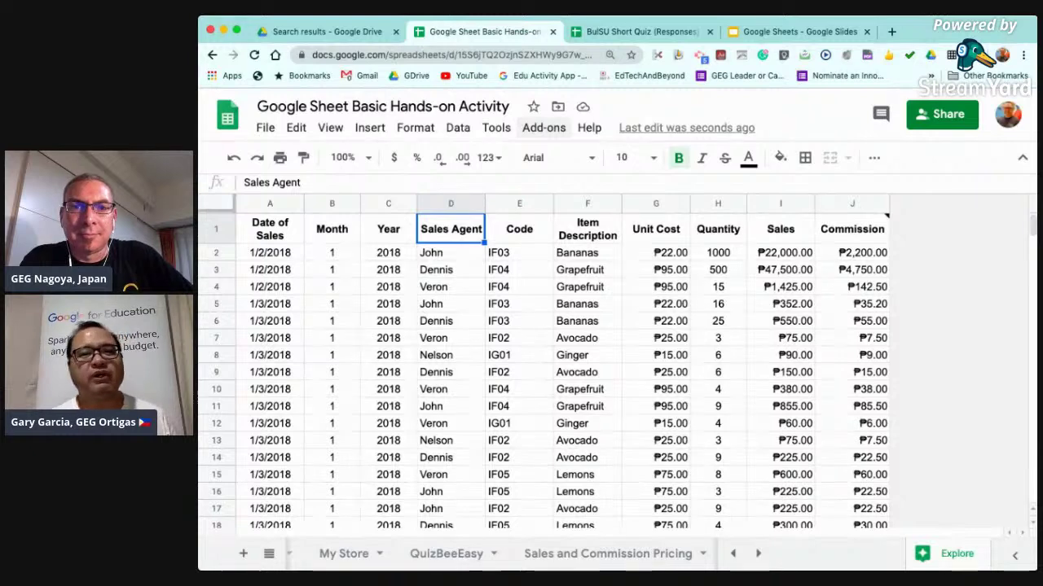
# Look through the list of installed add-ons, then dismiss it.
pyautogui.click(543, 128)
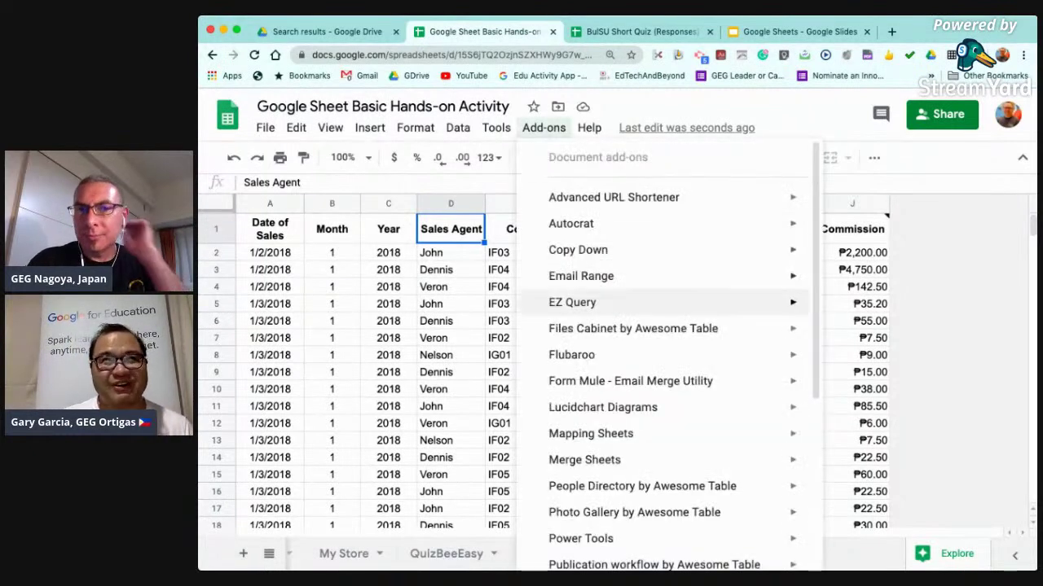
pyautogui.scroll(-2, 662, 381)
pyautogui.scroll(-2, 661, 381)
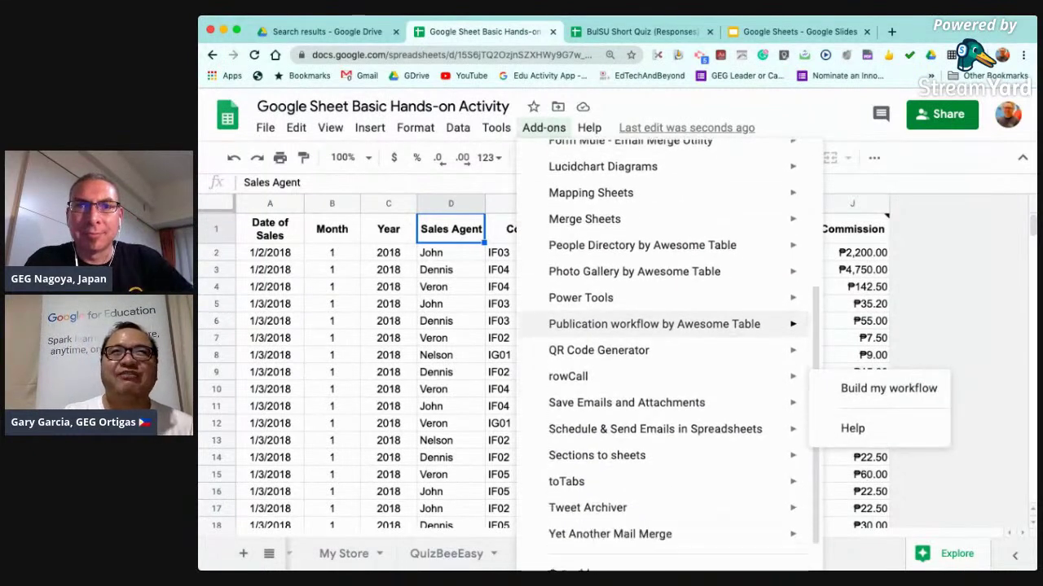
pyautogui.scroll(3, 661, 381)
pyautogui.scroll(-2, 662, 358)
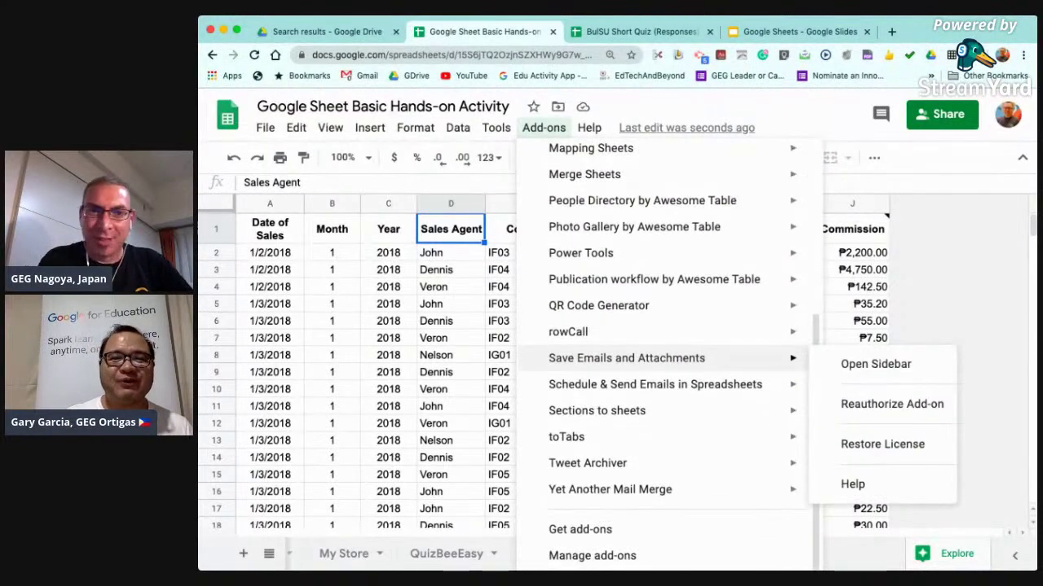
pyautogui.moveTo(661, 437)
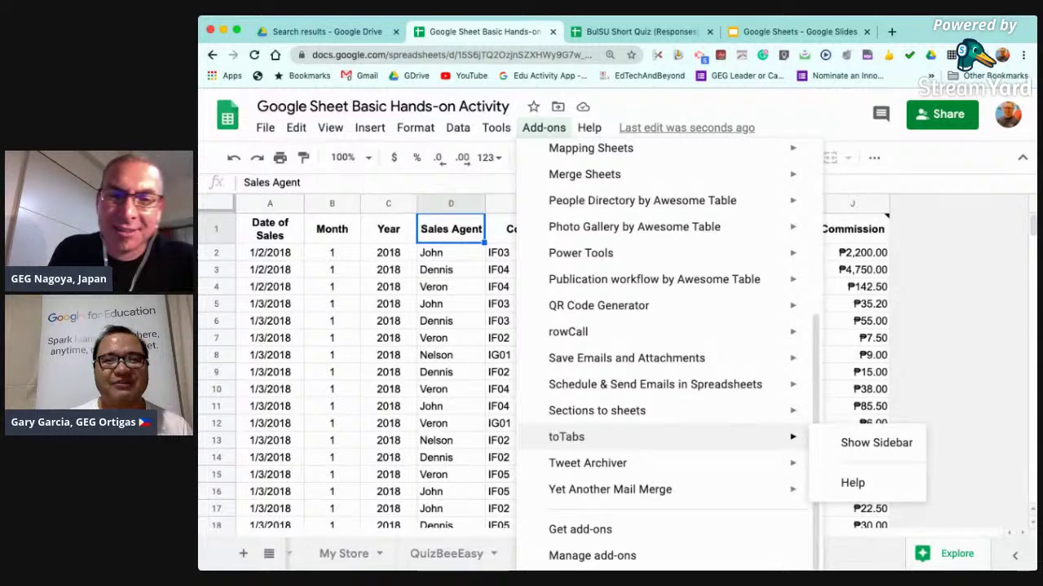
pyautogui.scroll(5, 557, 434)
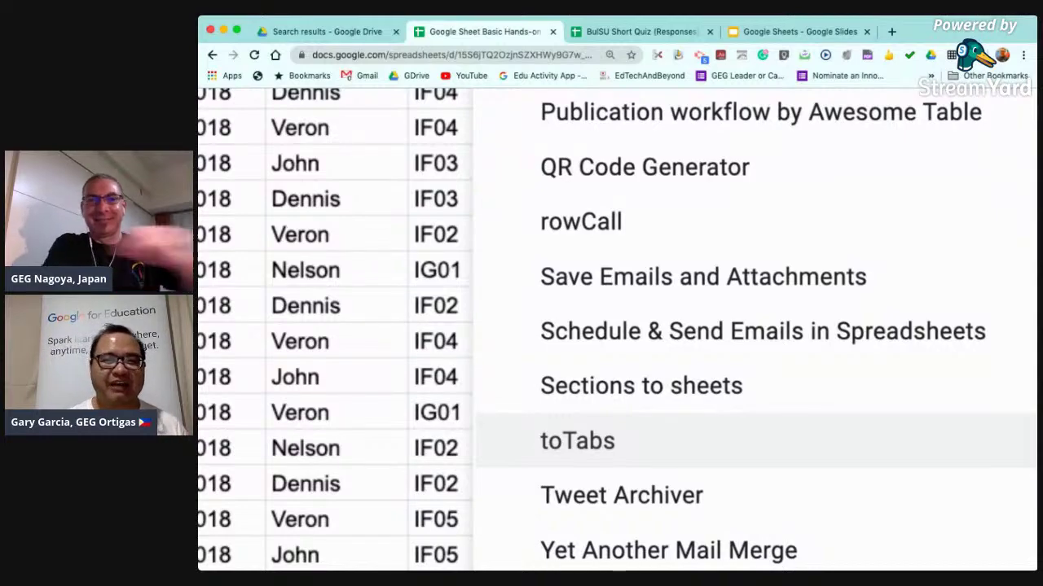
pyautogui.scroll(-5, 577, 441)
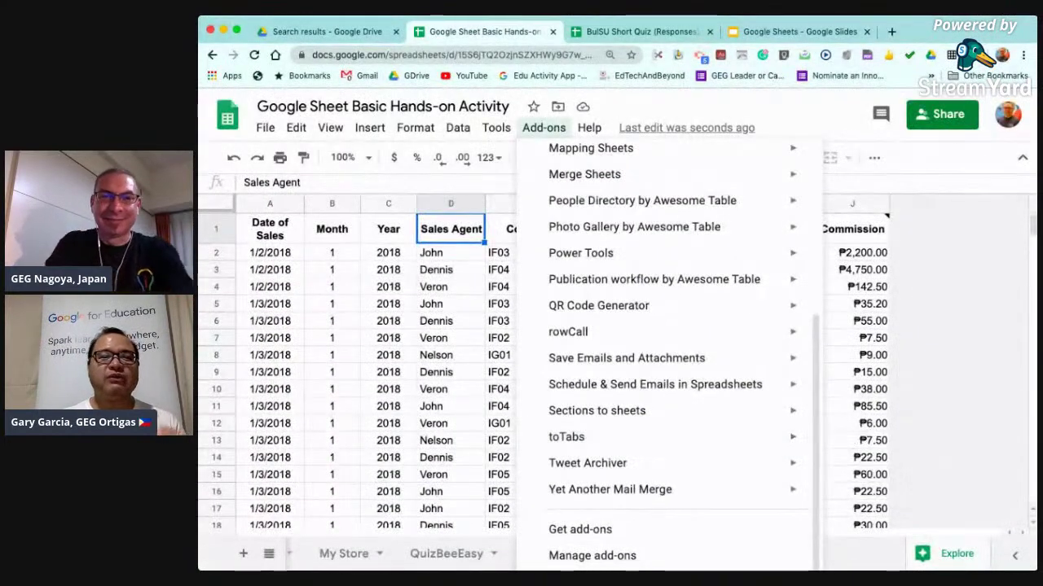
pyautogui.click(389, 441)
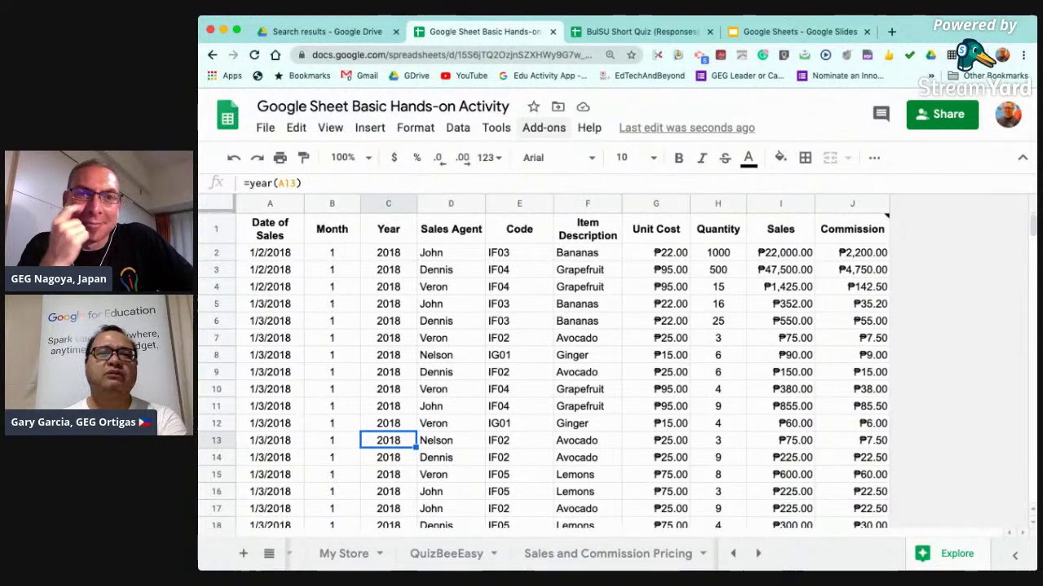
# Launch the toTabs sidebar from the Add-ons menu.
pyautogui.click(543, 127)
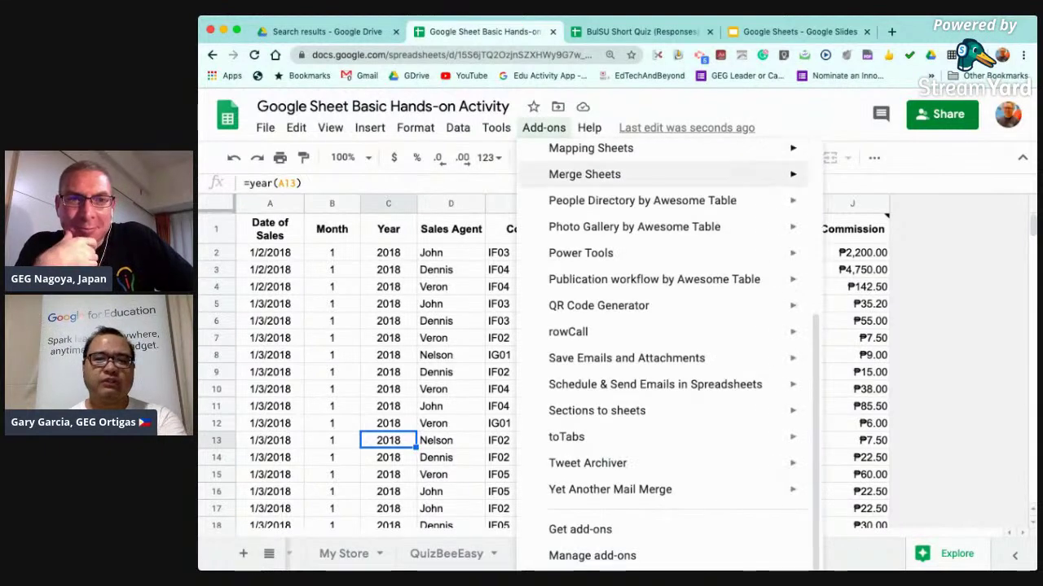
pyautogui.moveTo(588, 463)
pyautogui.moveTo(567, 437)
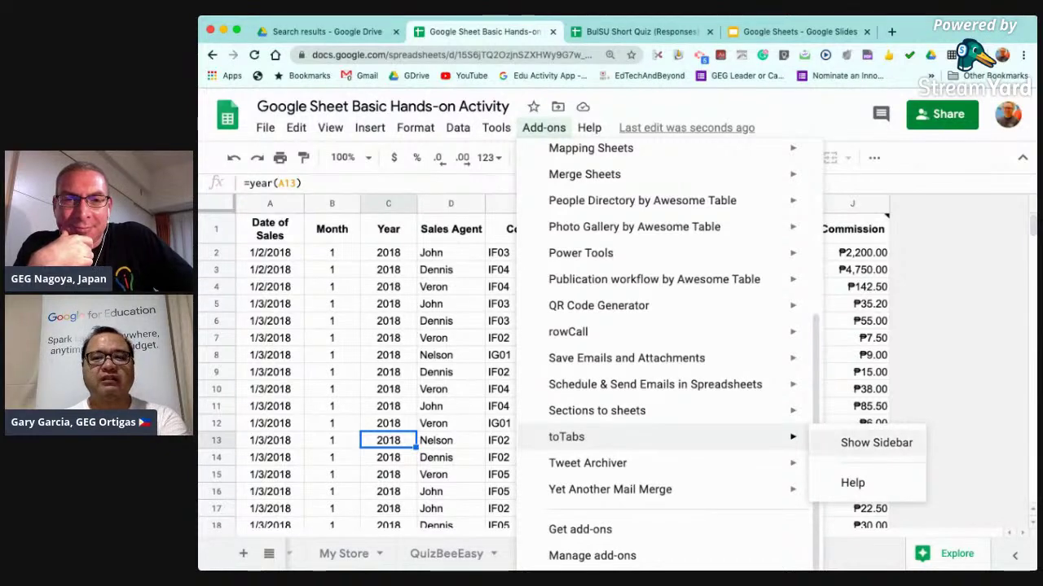
pyautogui.click(875, 443)
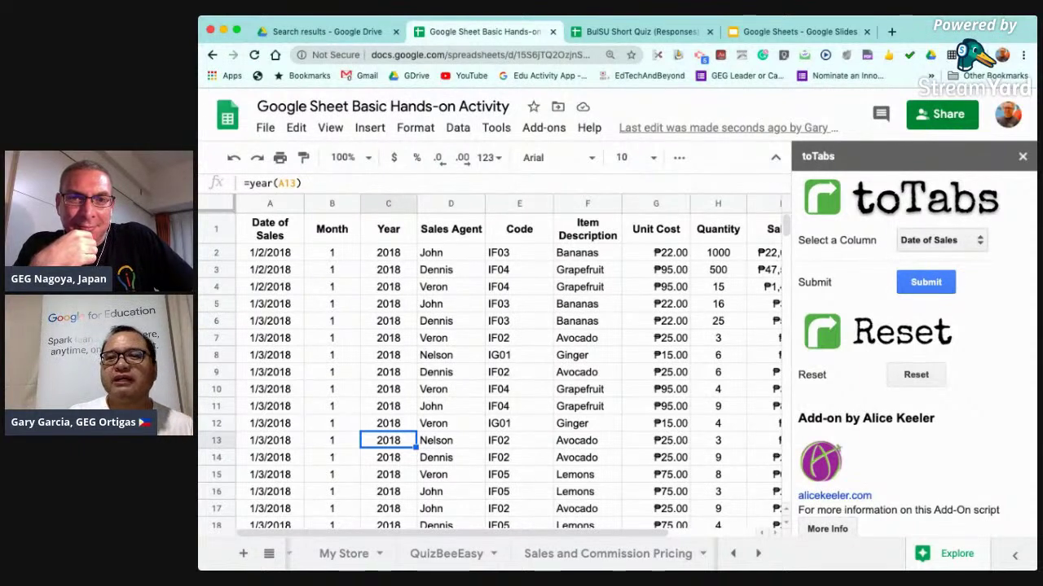
# Split the sales rows by the Sales Agent column into one tab per agent.
pyautogui.click(930, 285)
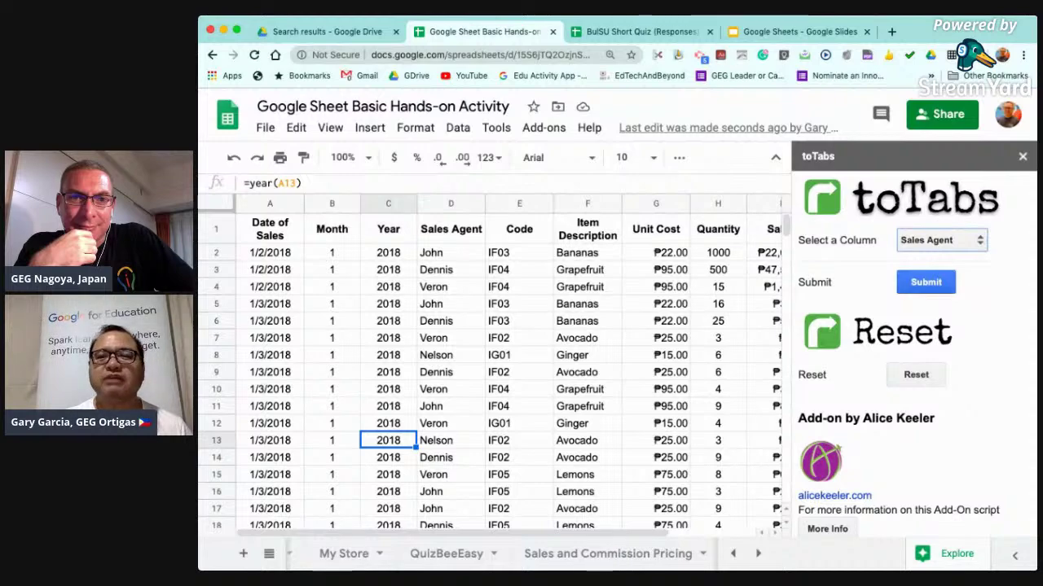
pyautogui.scroll(1, 937, 285)
pyautogui.scroll(3, 937, 285)
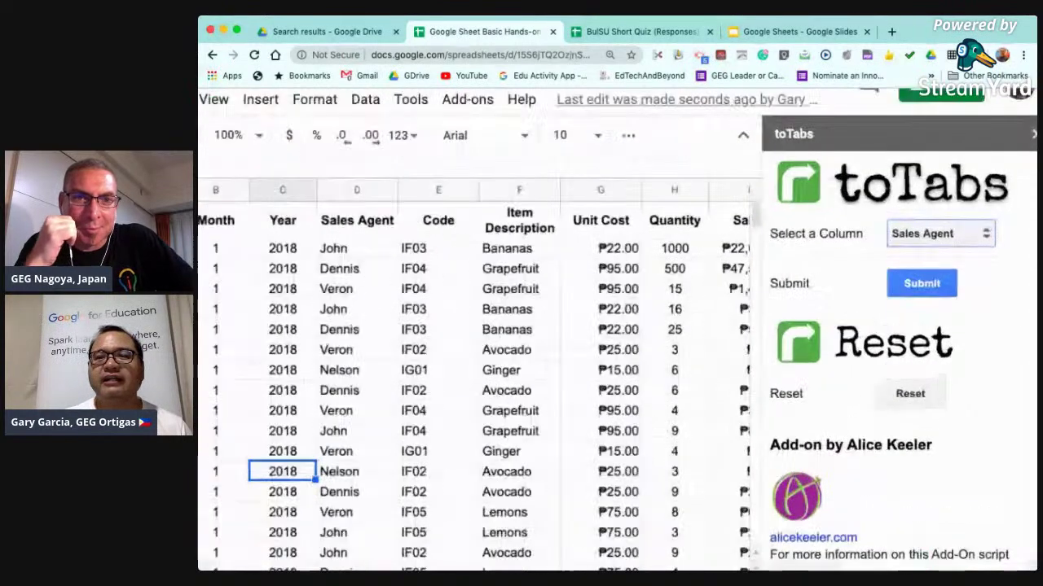
pyautogui.scroll(-3, 936, 285)
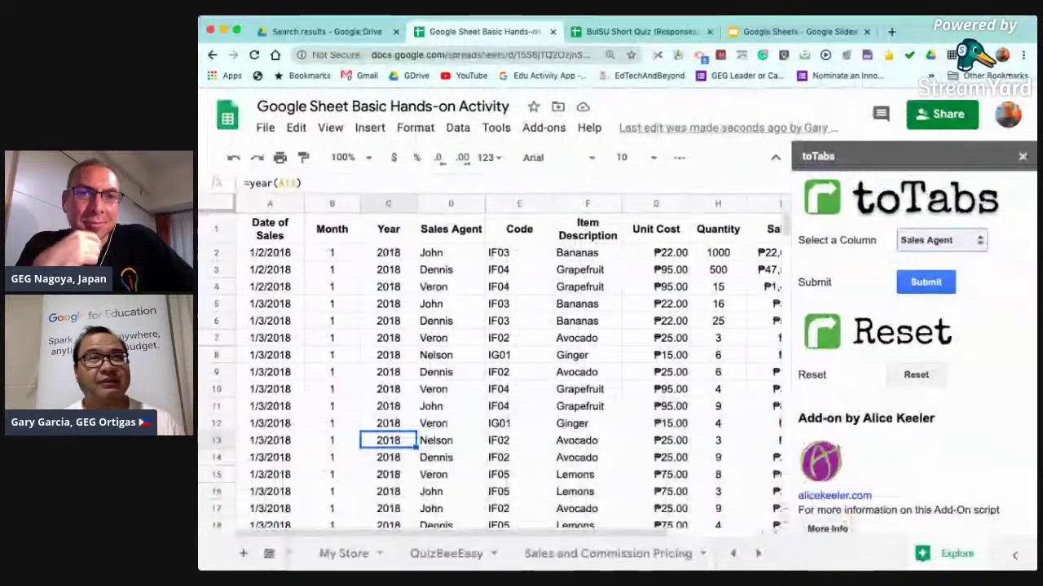
pyautogui.click(926, 283)
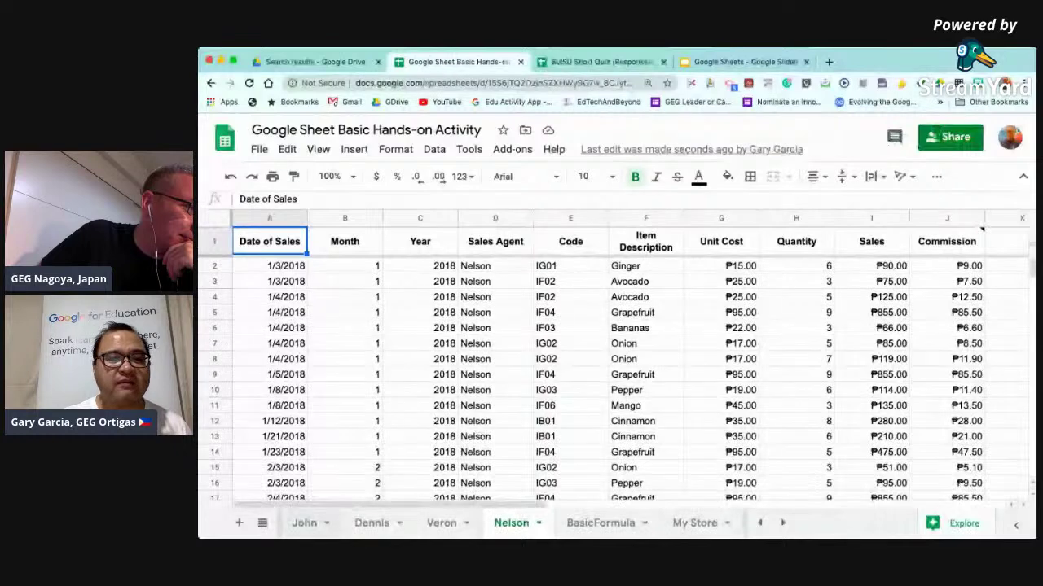
# Review the John, Dennis, Veron and Nelson tabs, then switch to the BulSU Short Quiz (Responses) spreadsheet.
pyautogui.click(304, 523)
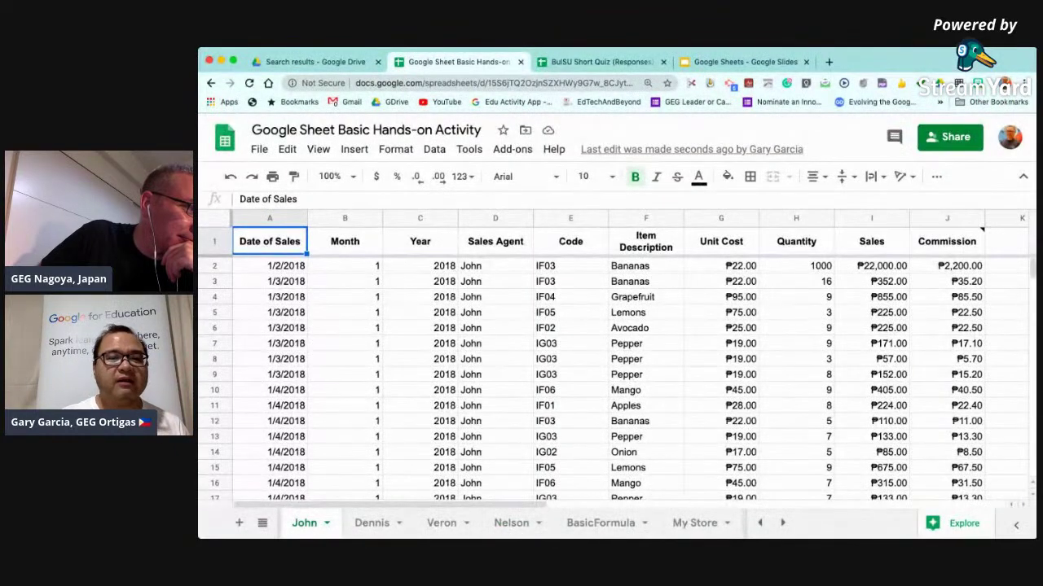
pyautogui.click(372, 523)
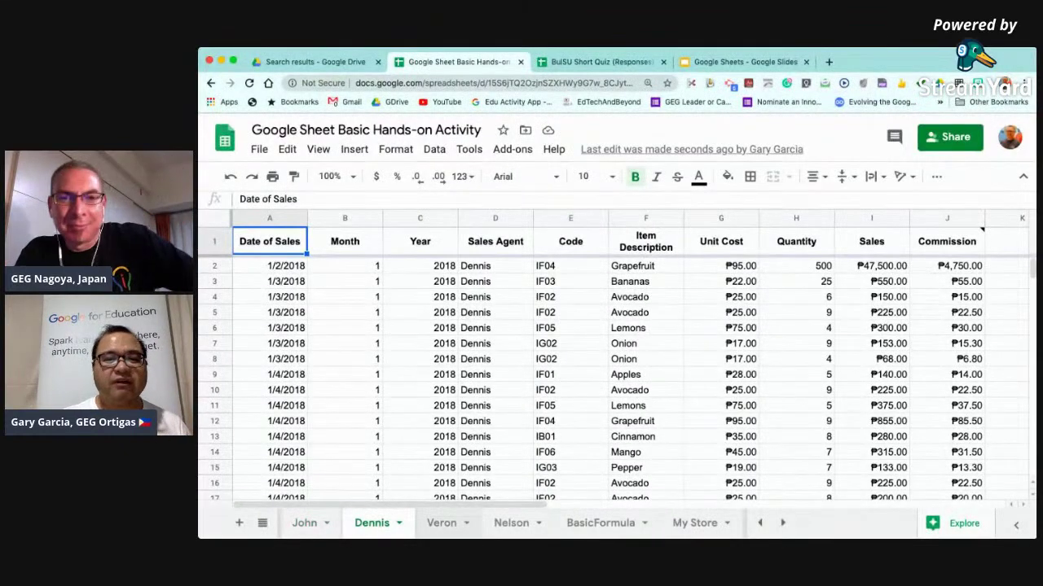
pyautogui.click(441, 523)
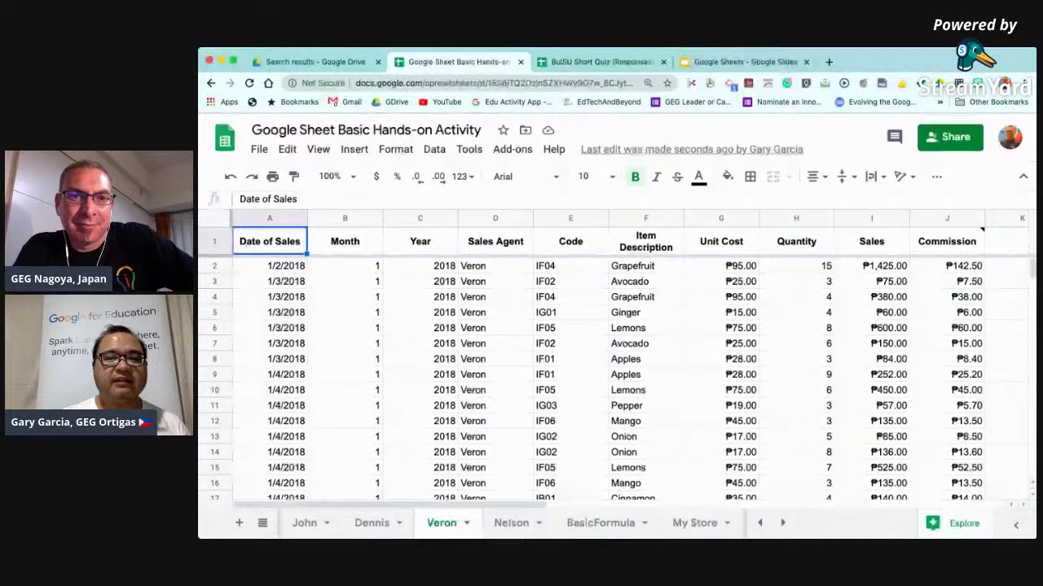
pyautogui.click(512, 523)
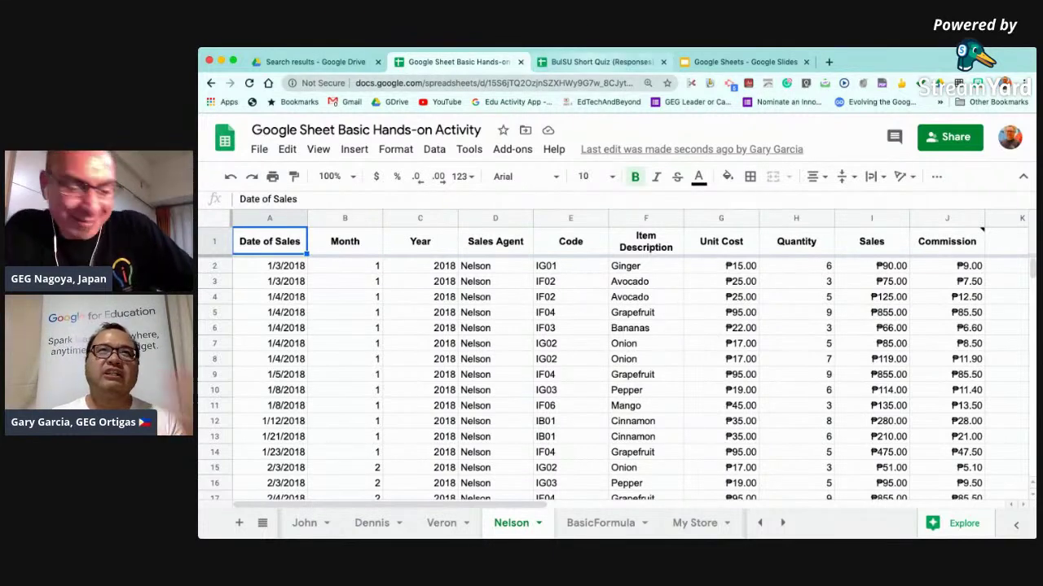
pyautogui.hotkey('ctrl', 'Tab')
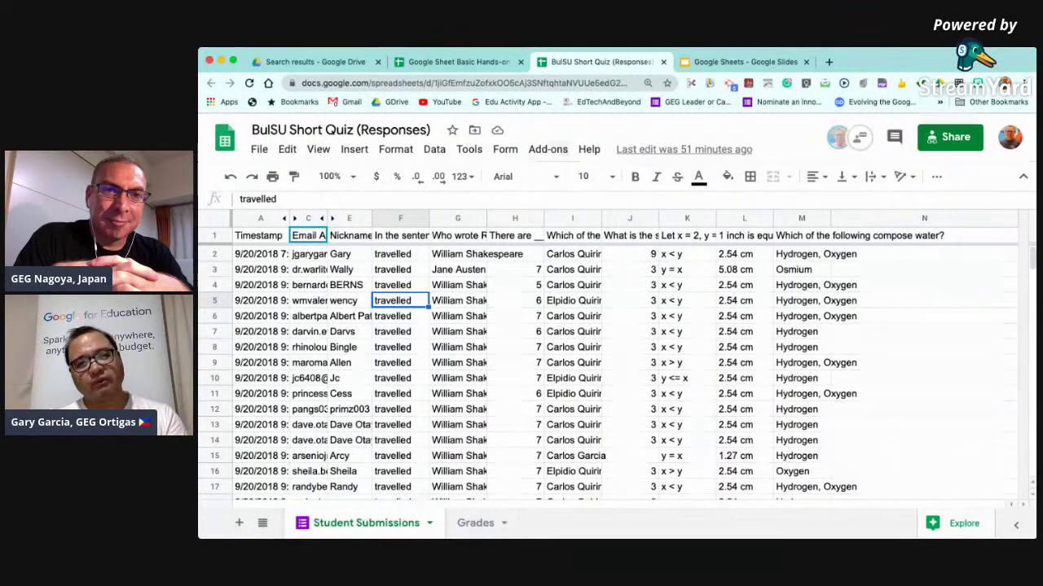
pyautogui.click(547, 149)
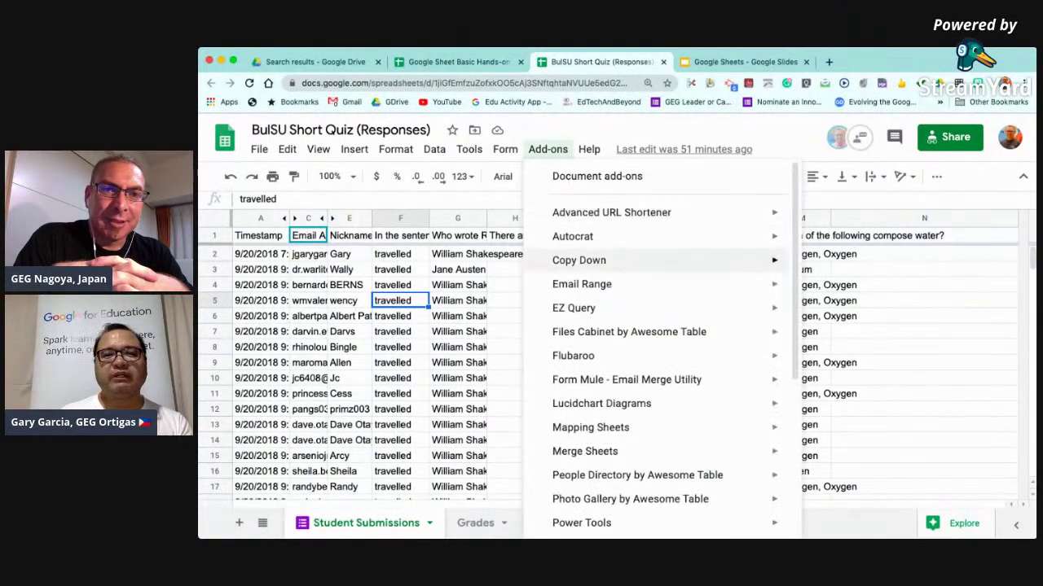
pyautogui.moveTo(573, 355)
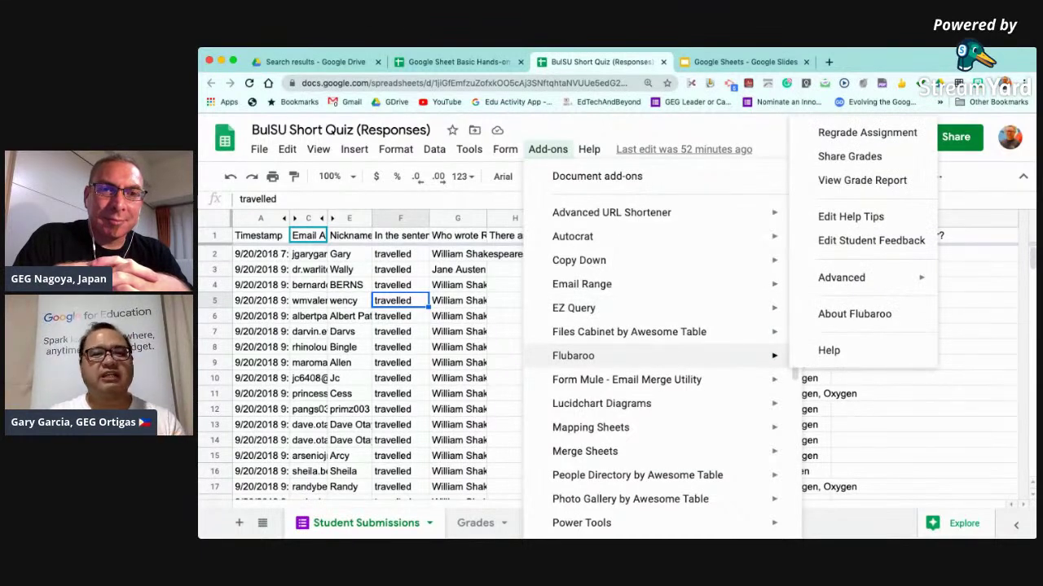
pyautogui.click(456, 363)
pyautogui.scroll(-5, 619, 366)
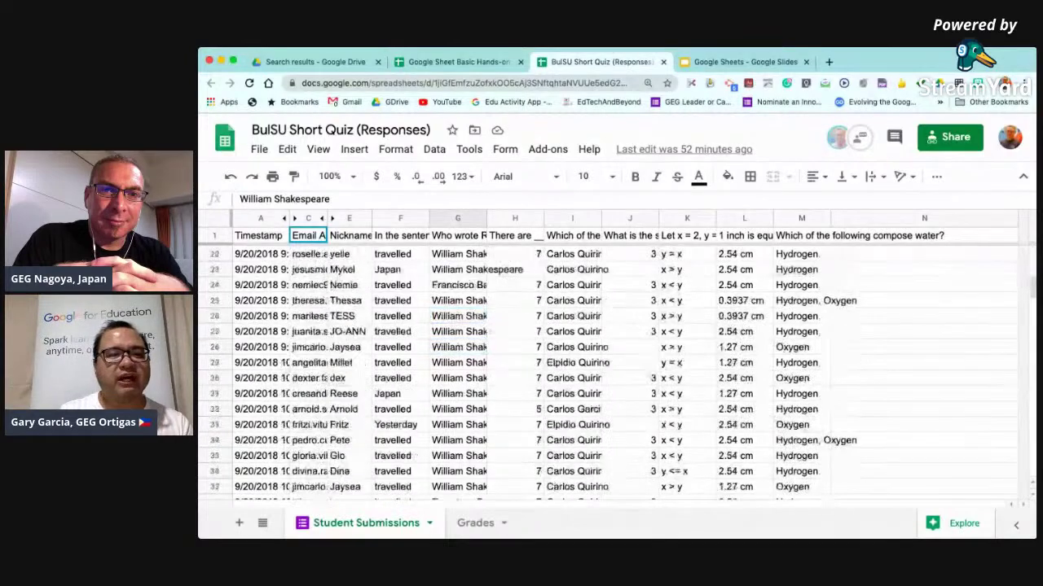
pyautogui.scroll(-8, 619, 366)
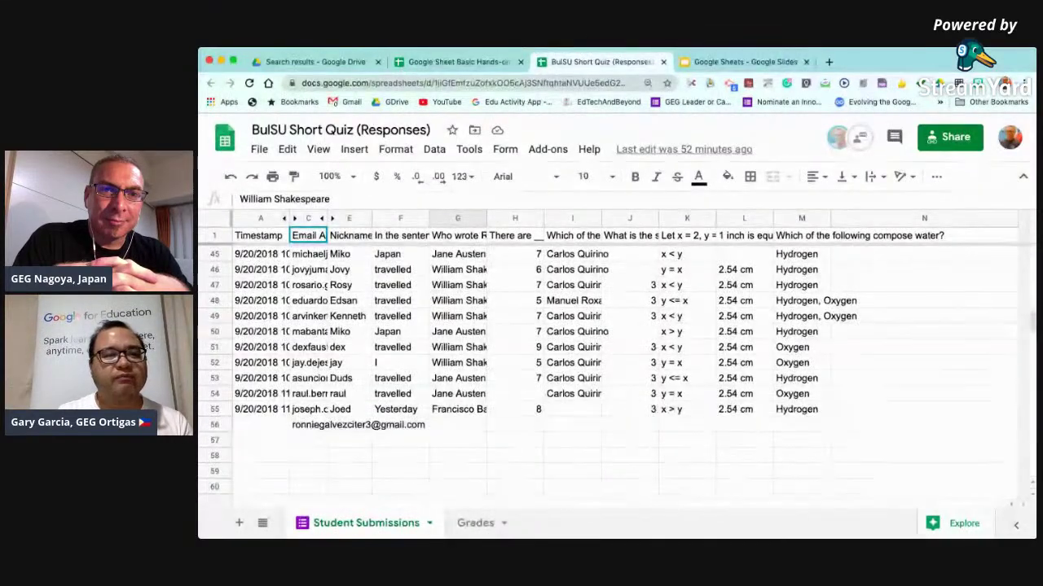
pyautogui.scroll(10, 619, 366)
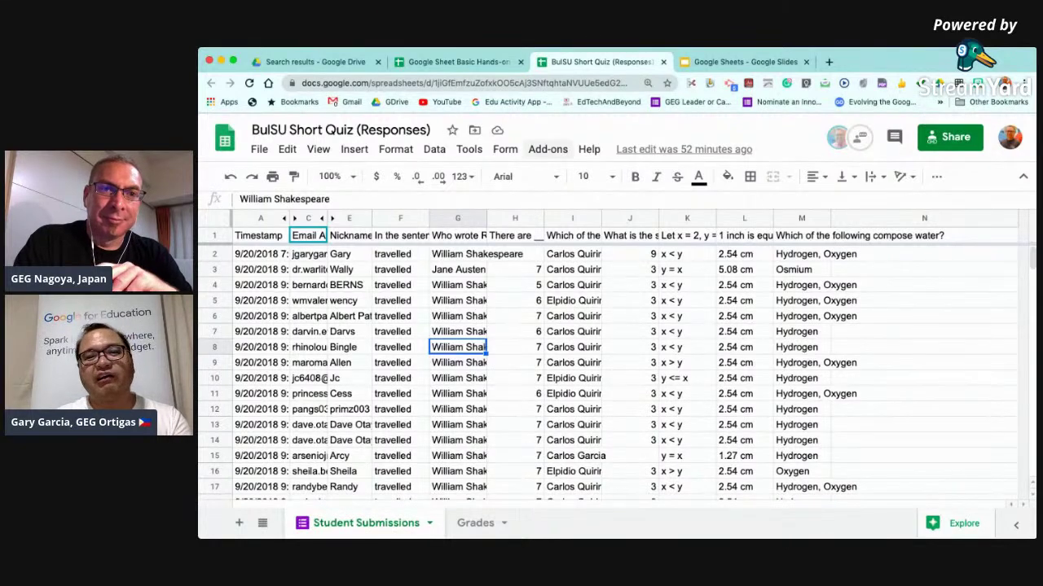
pyautogui.click(547, 149)
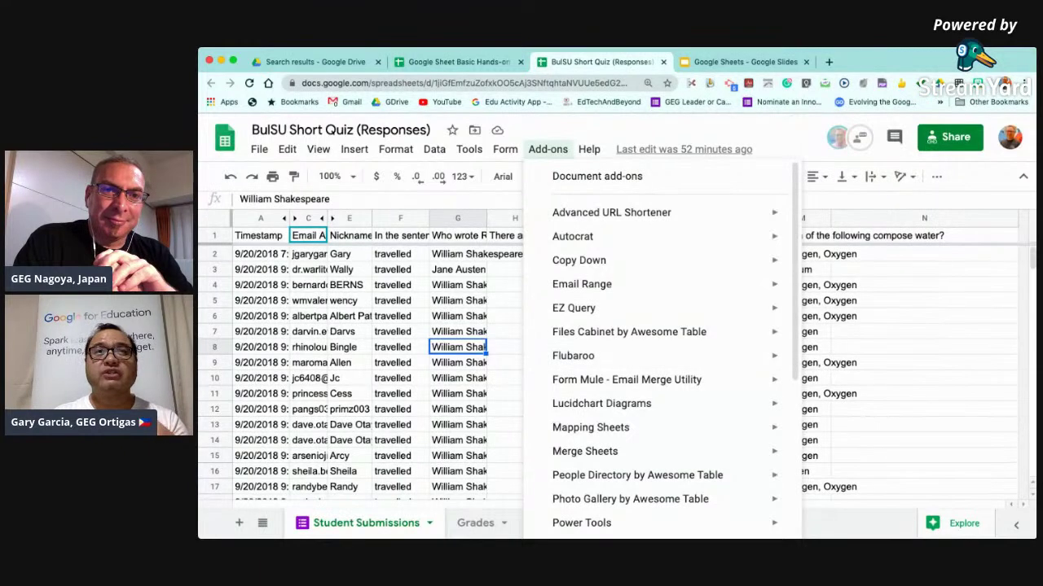
pyautogui.click(458, 316)
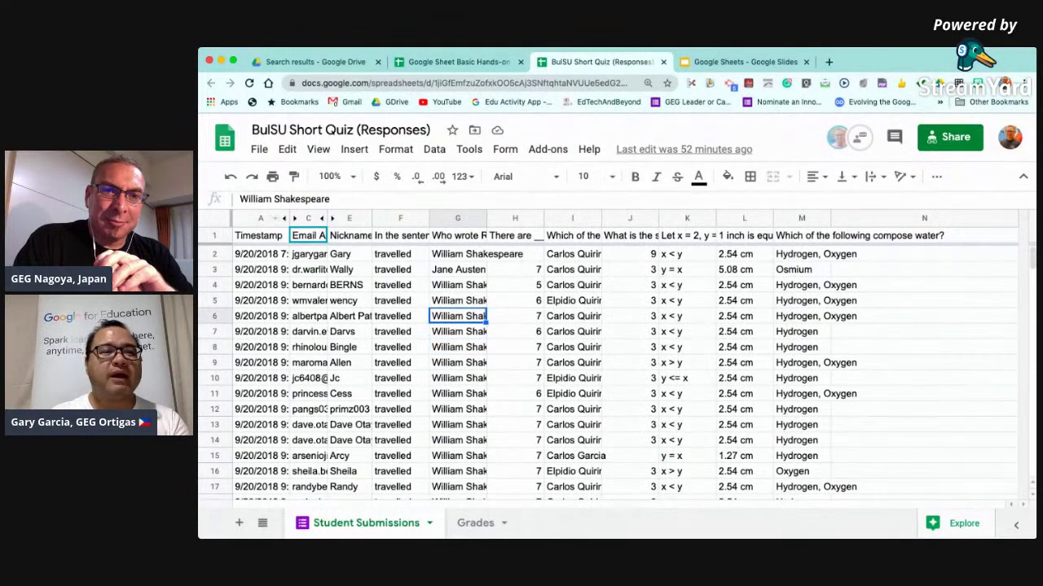
pyautogui.click(214, 254)
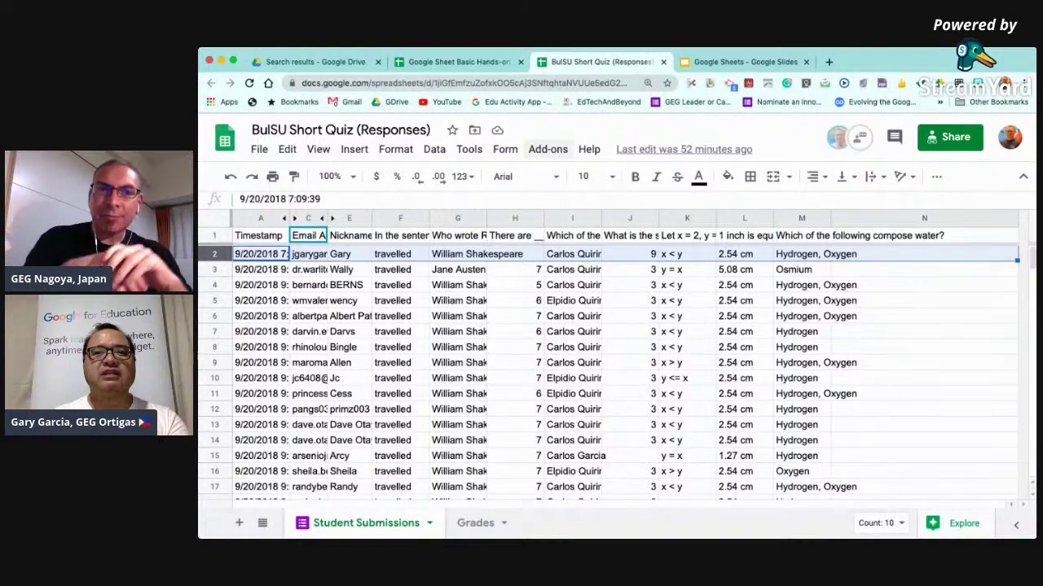
# Run Flubaroo's Regrade Assignment and confirm updating the existing Grades sheet.
pyautogui.click(547, 149)
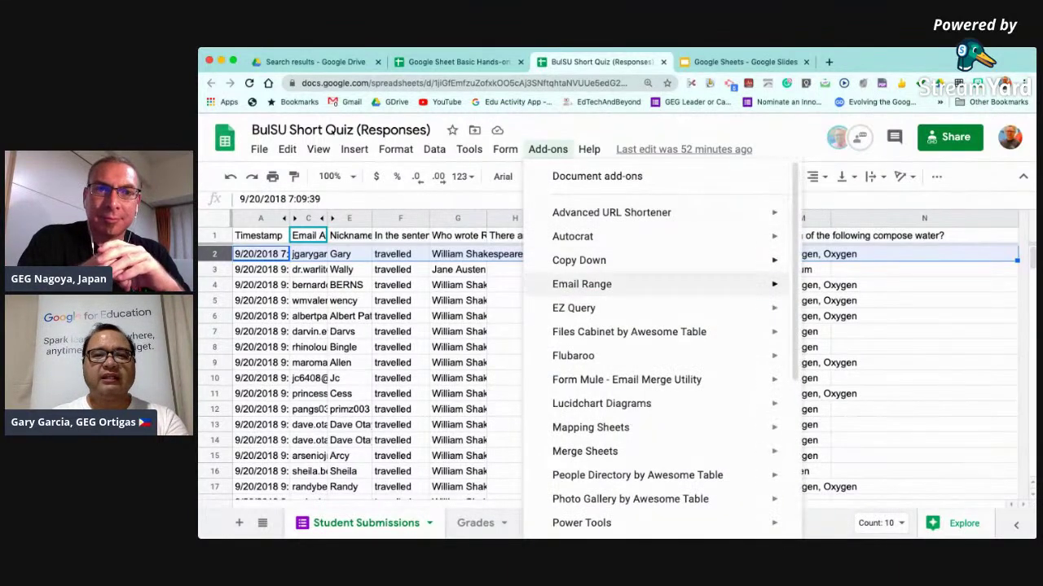
pyautogui.moveTo(578, 356)
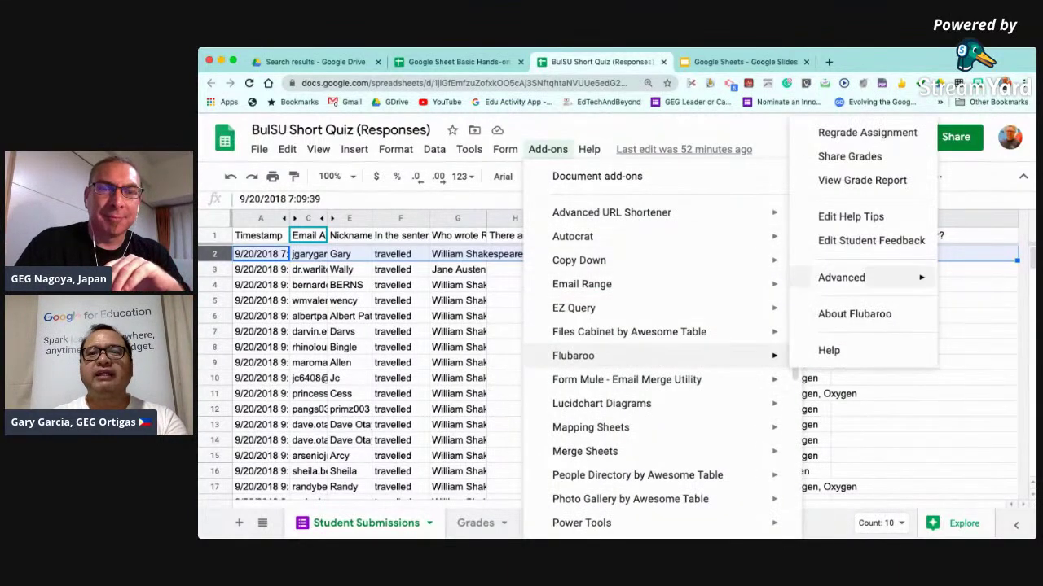
pyautogui.click(867, 131)
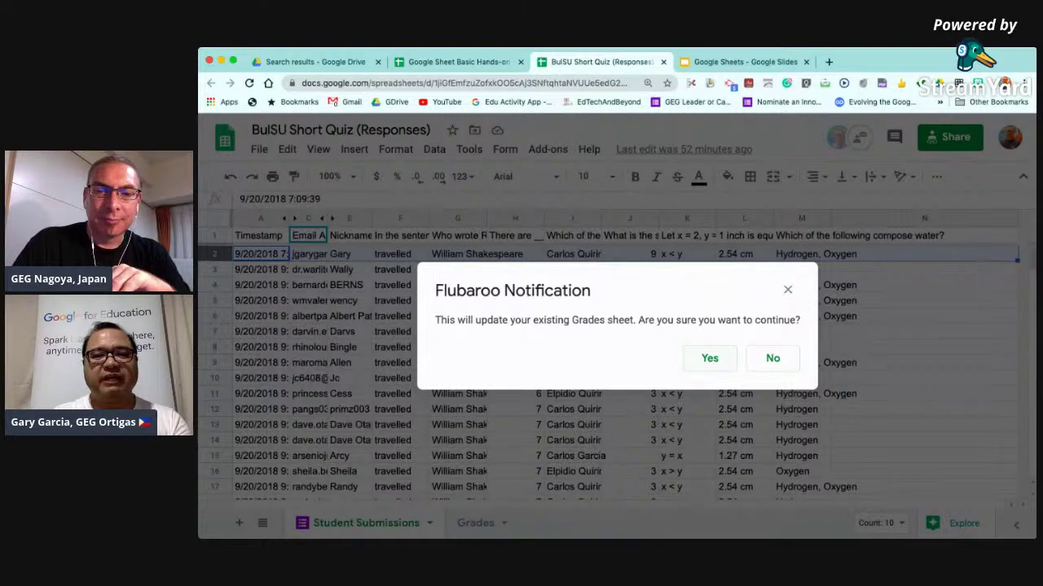
pyautogui.click(710, 359)
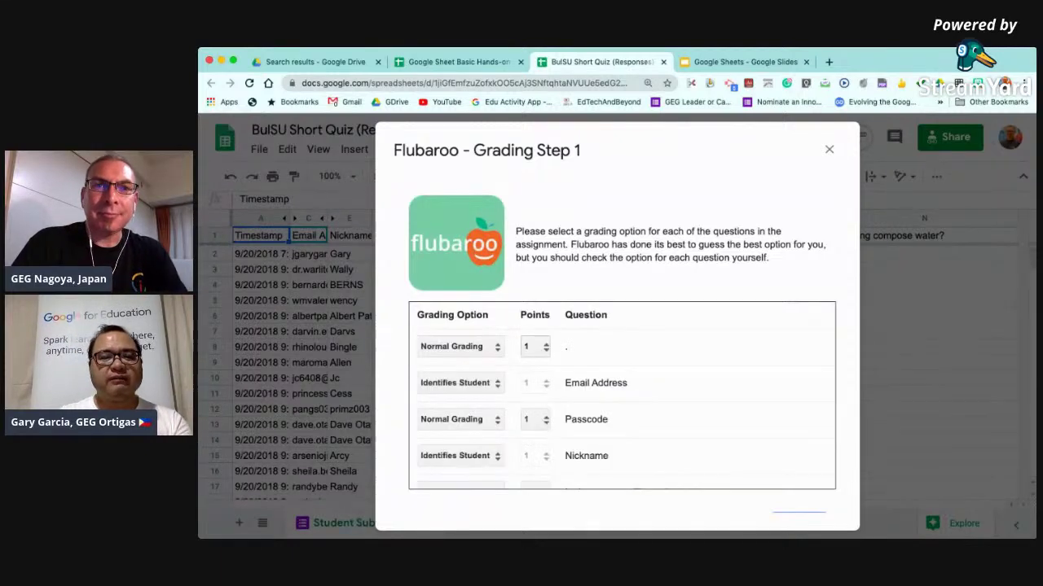
# Set the untitled first question and Passcode to Skip Grading in Grading Step 1.
pyautogui.scroll(2, 531, 353)
pyautogui.scroll(2, 531, 353)
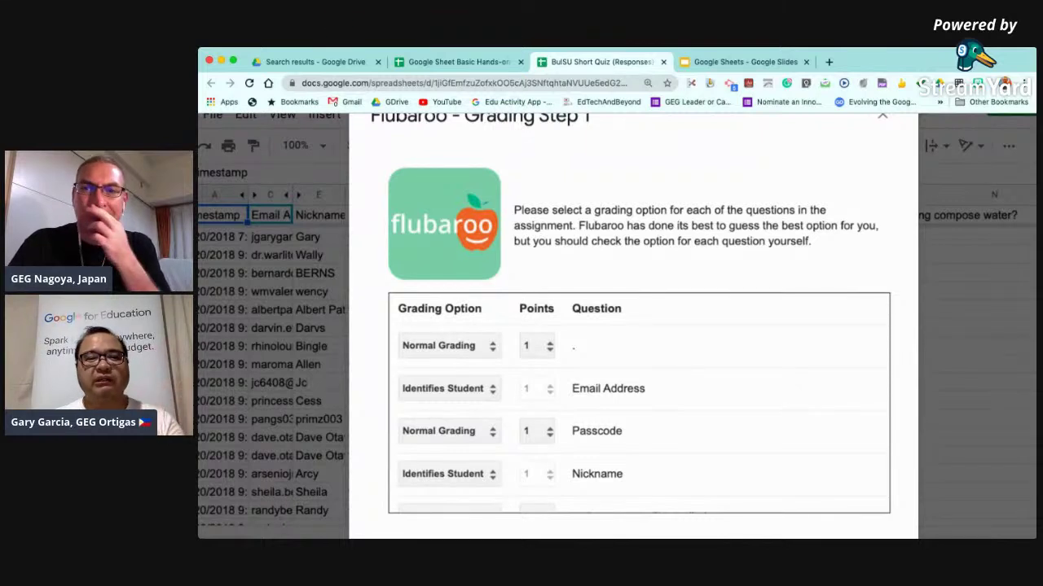
pyautogui.click(449, 346)
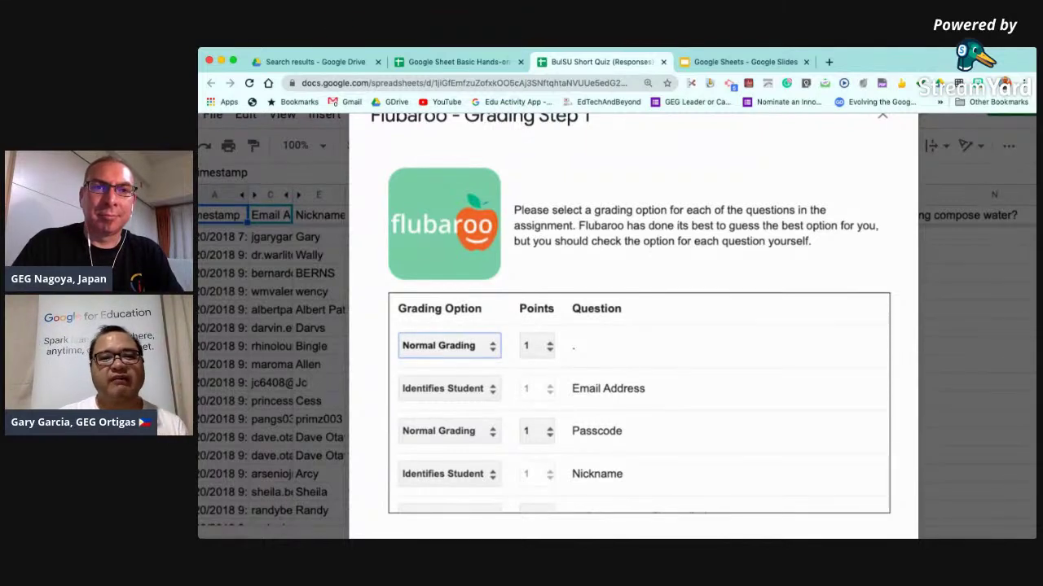
pyautogui.click(446, 351)
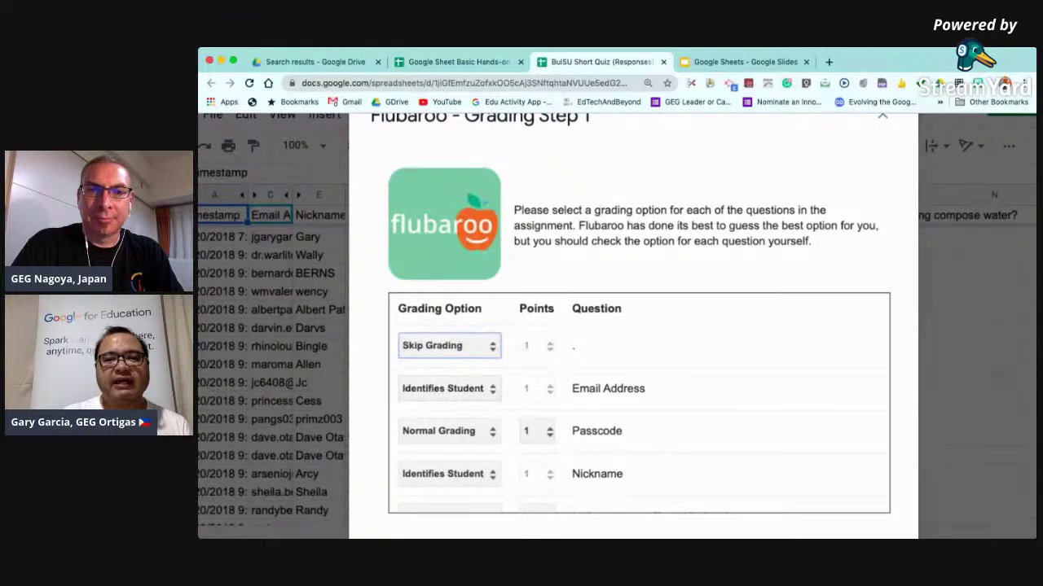
pyautogui.click(449, 388)
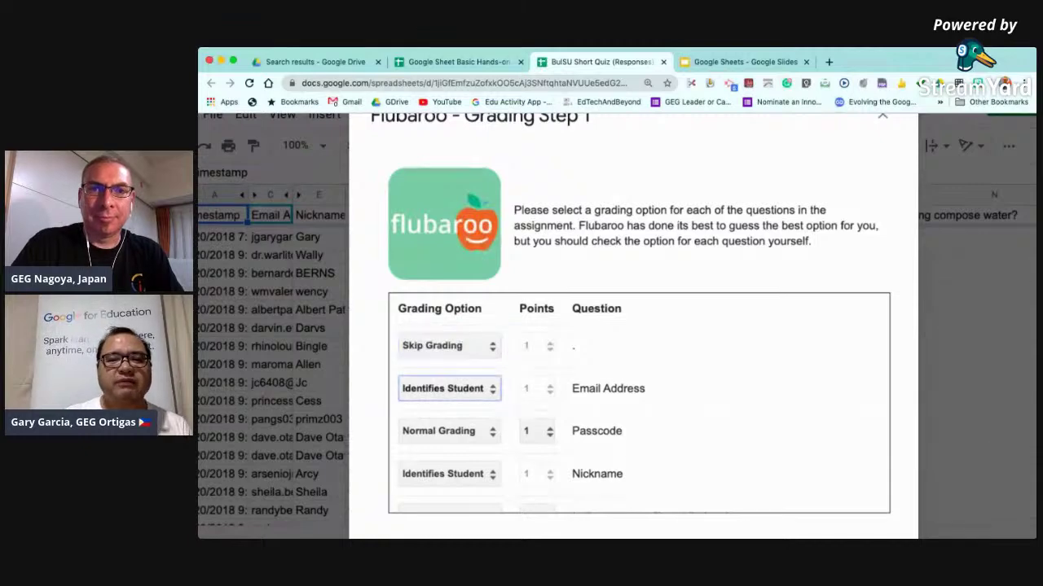
pyautogui.click(448, 389)
pyautogui.scroll(-3, 639, 402)
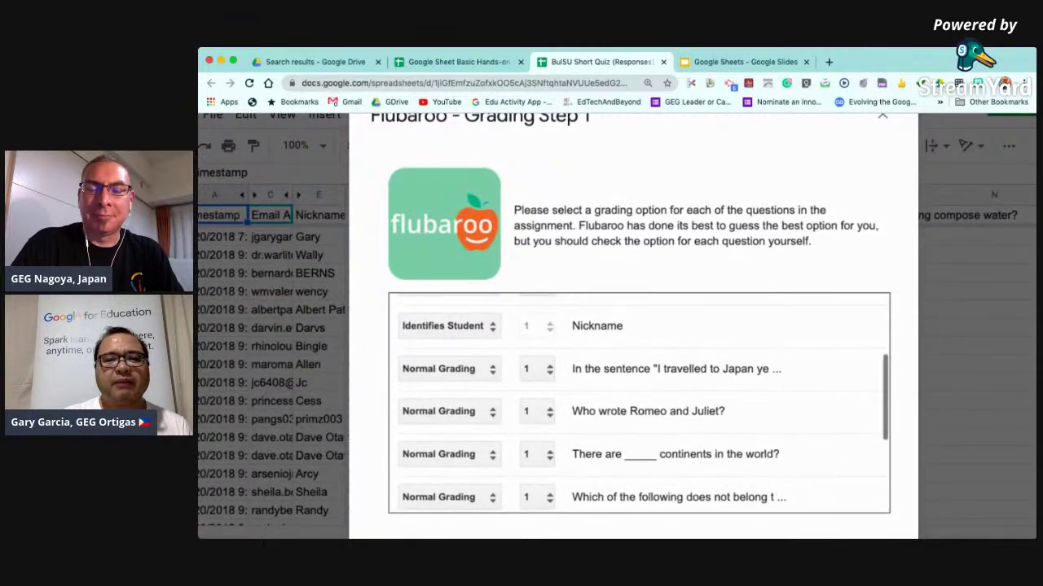
pyautogui.scroll(1, 639, 402)
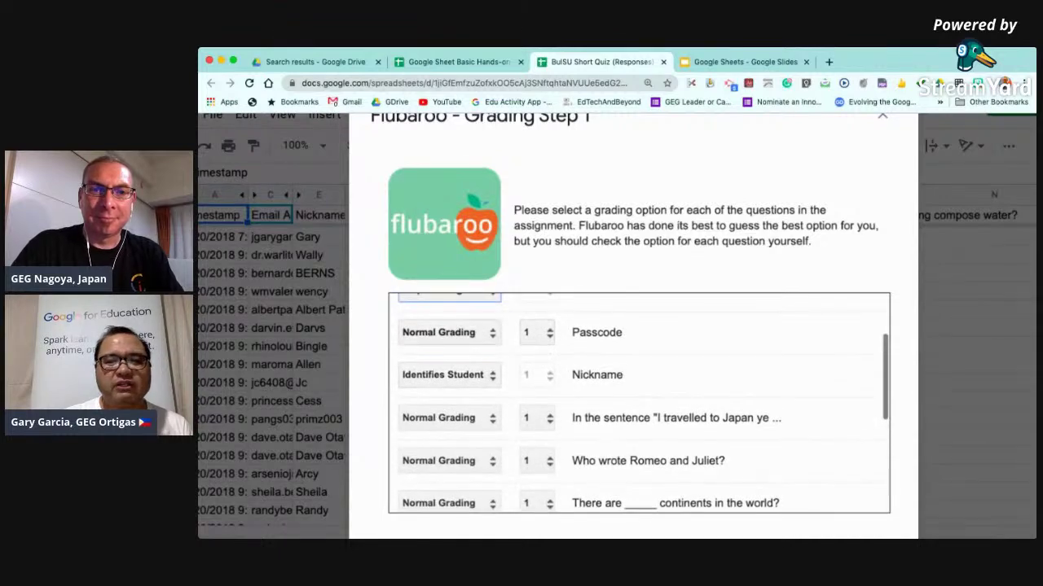
pyautogui.click(449, 332)
pyautogui.click(449, 332)
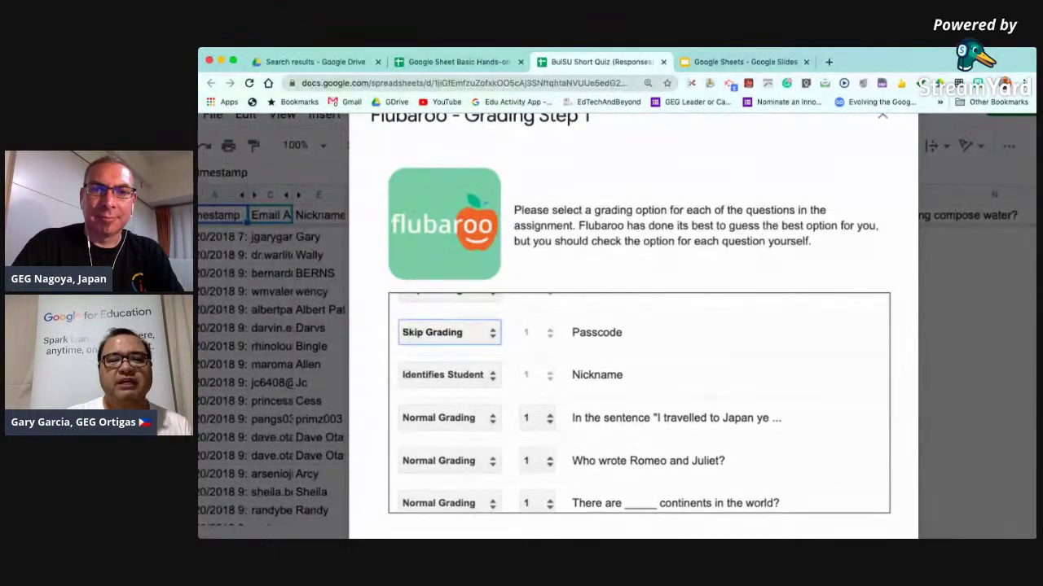
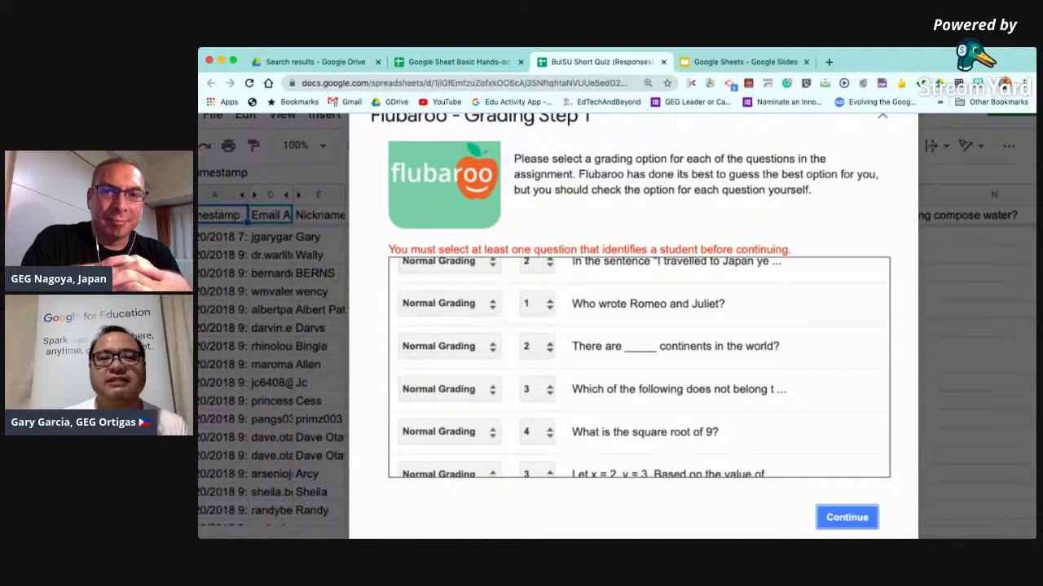
# Mark Email Address and Nickname as Identifies Student in Grading Step 1, then continue.
pyautogui.scroll(3, 639, 366)
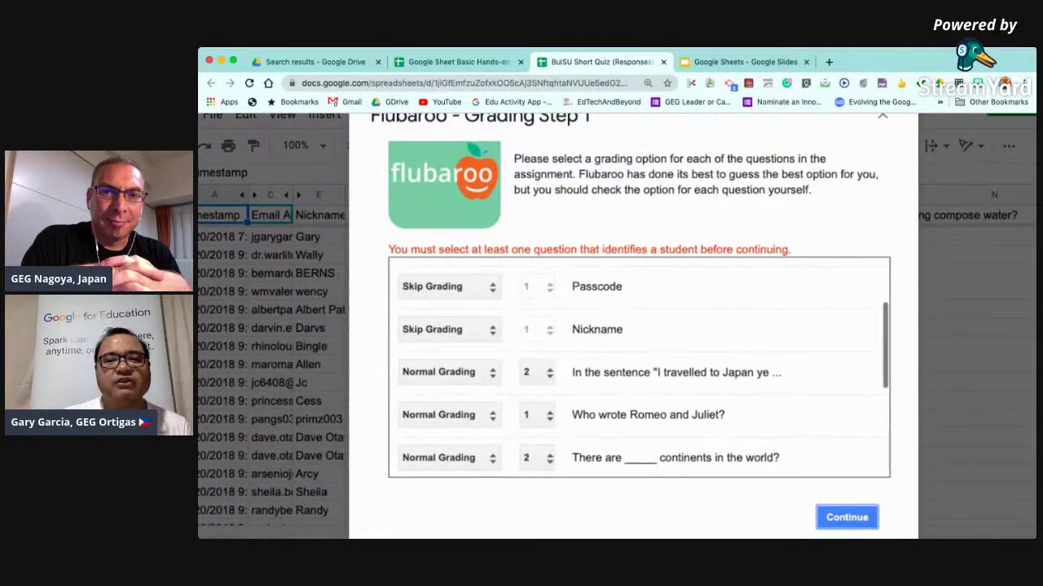
pyautogui.scroll(2, 639, 366)
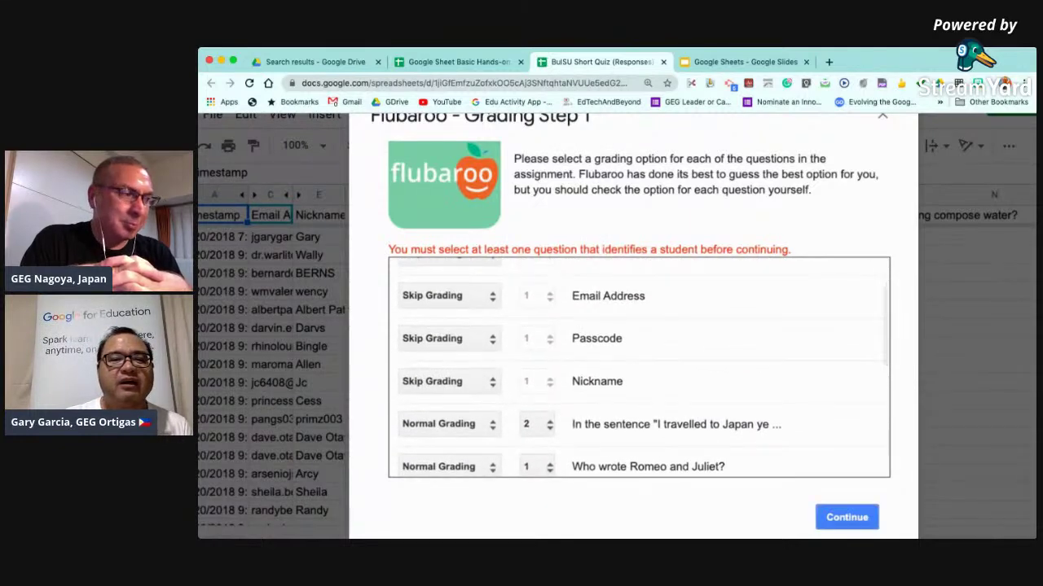
pyautogui.click(449, 296)
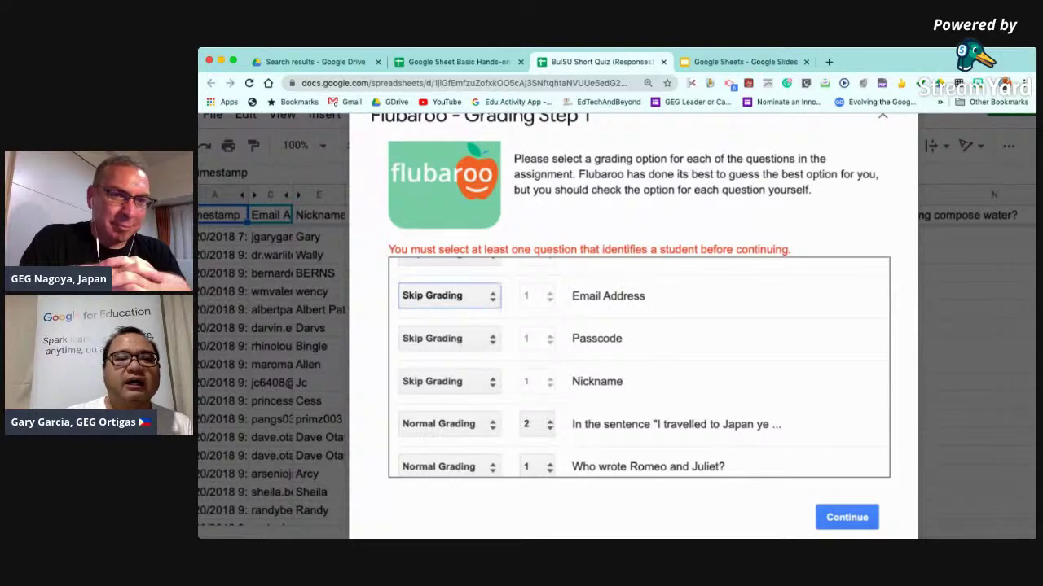
pyautogui.click(444, 281)
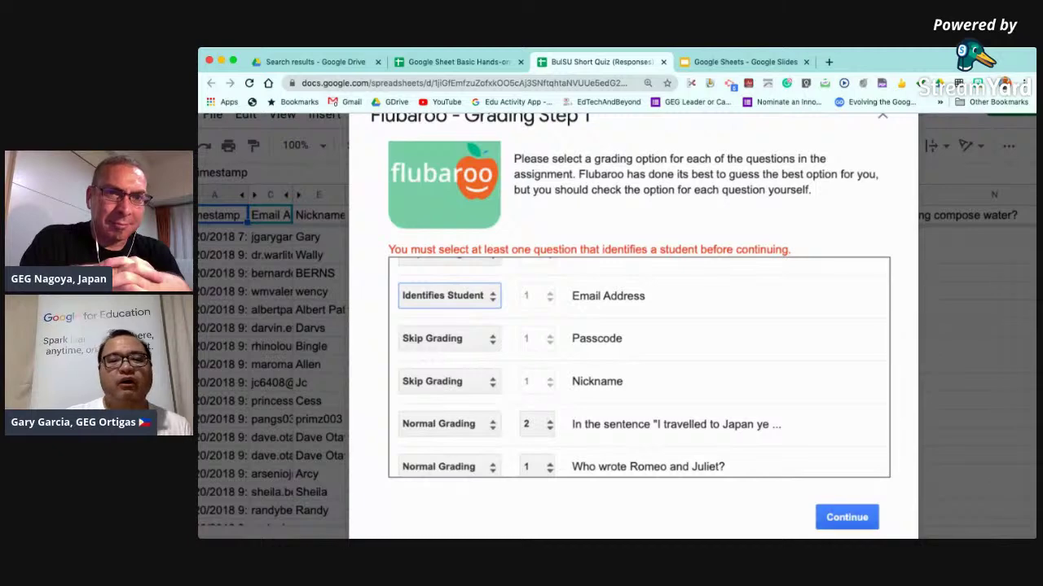
pyautogui.click(450, 381)
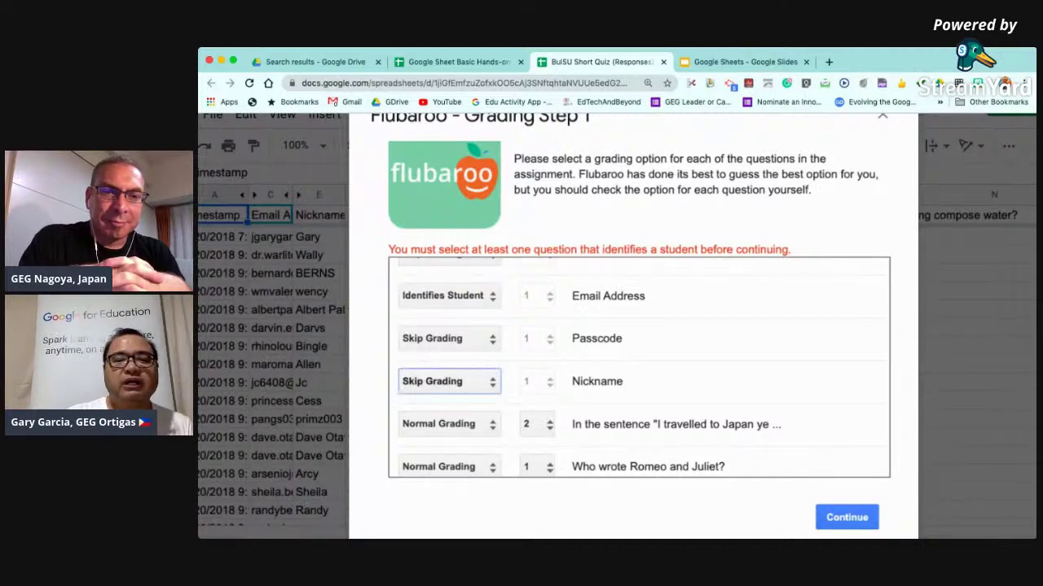
pyautogui.click(444, 368)
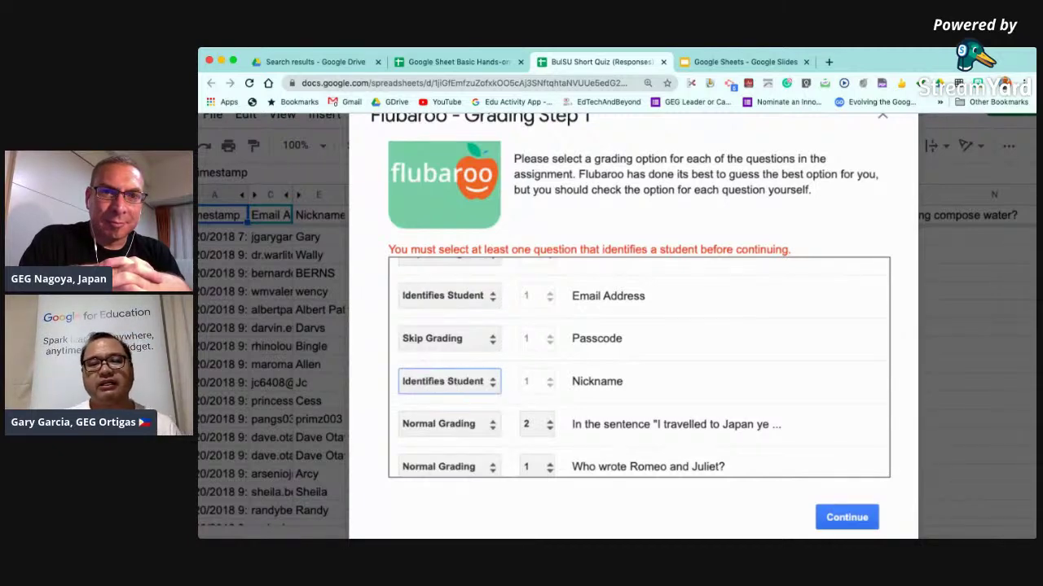
pyautogui.click(846, 518)
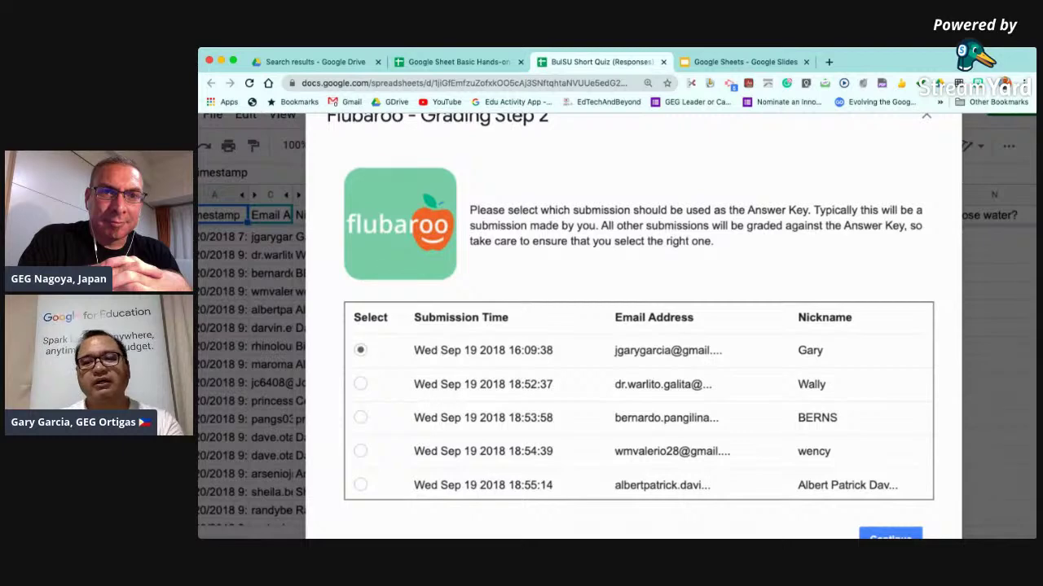
# Keep the earliest submission as the answer key and start grading.
pyautogui.scroll(-1, 639, 399)
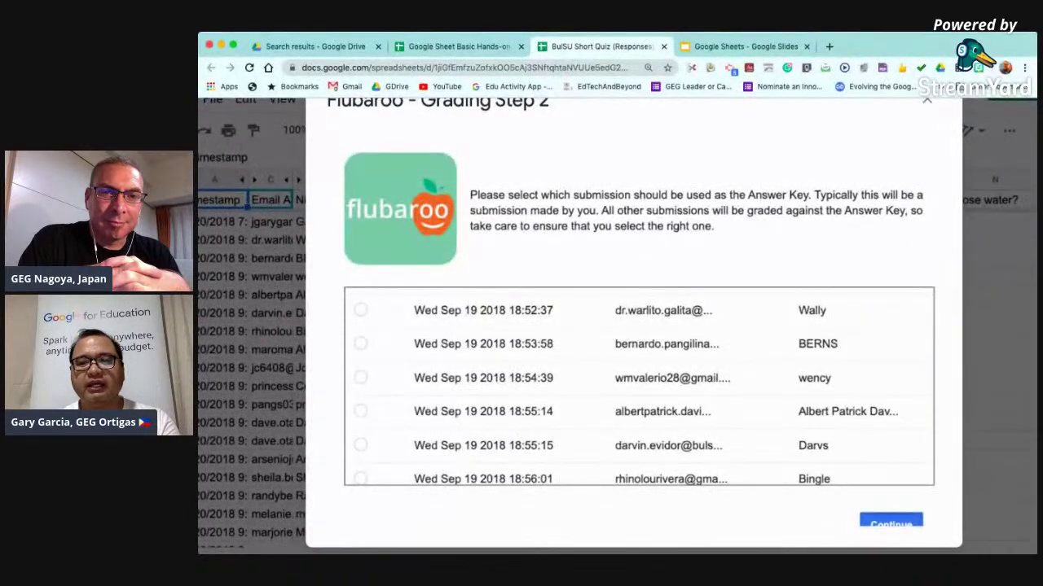
pyautogui.click(891, 522)
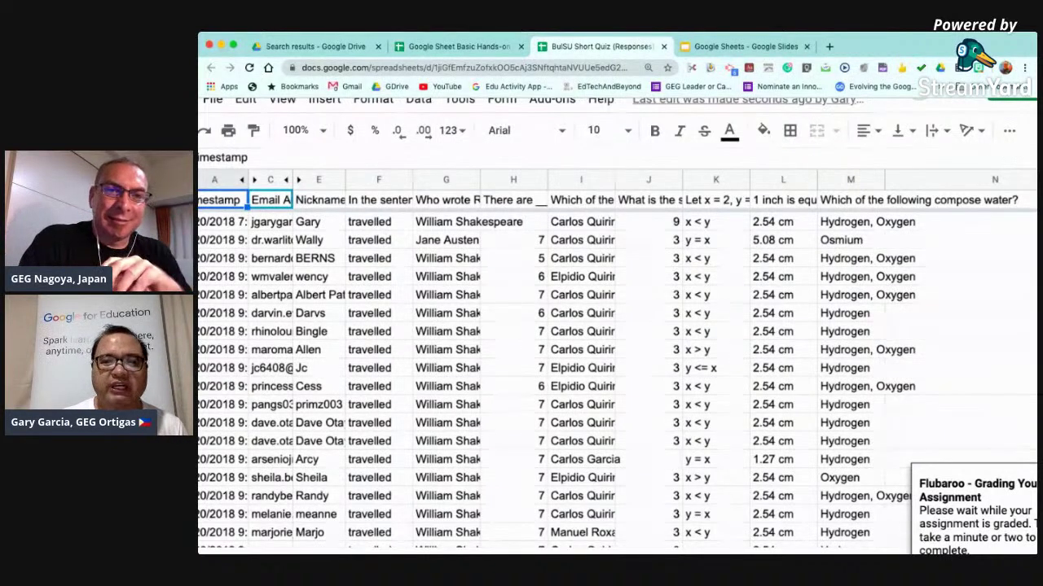
# Browse the responses, checking a column K answer and zooming out, while Flubaroo grades.
pyautogui.scroll(-2, 611, 375)
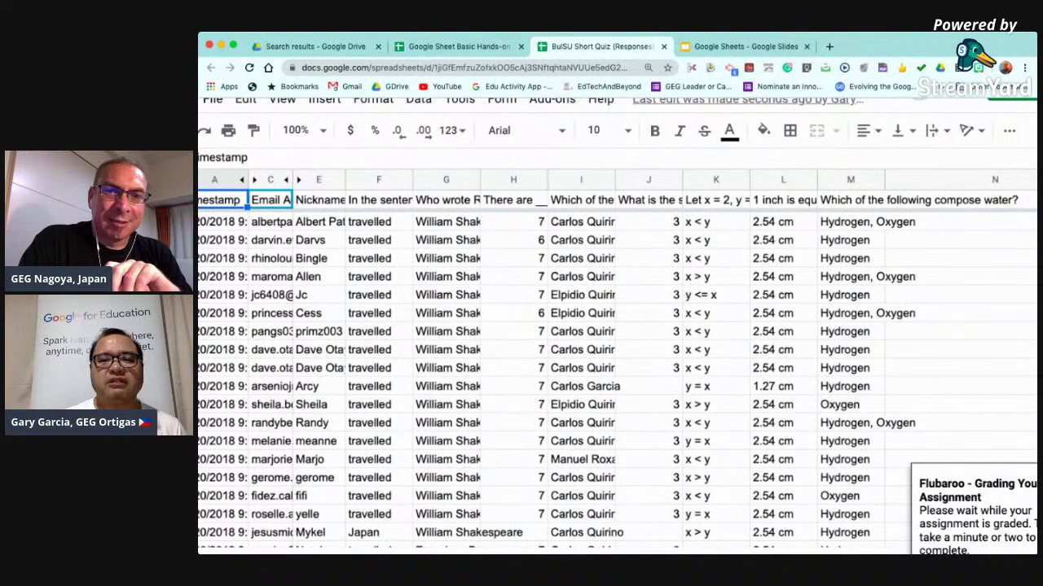
pyautogui.click(715, 459)
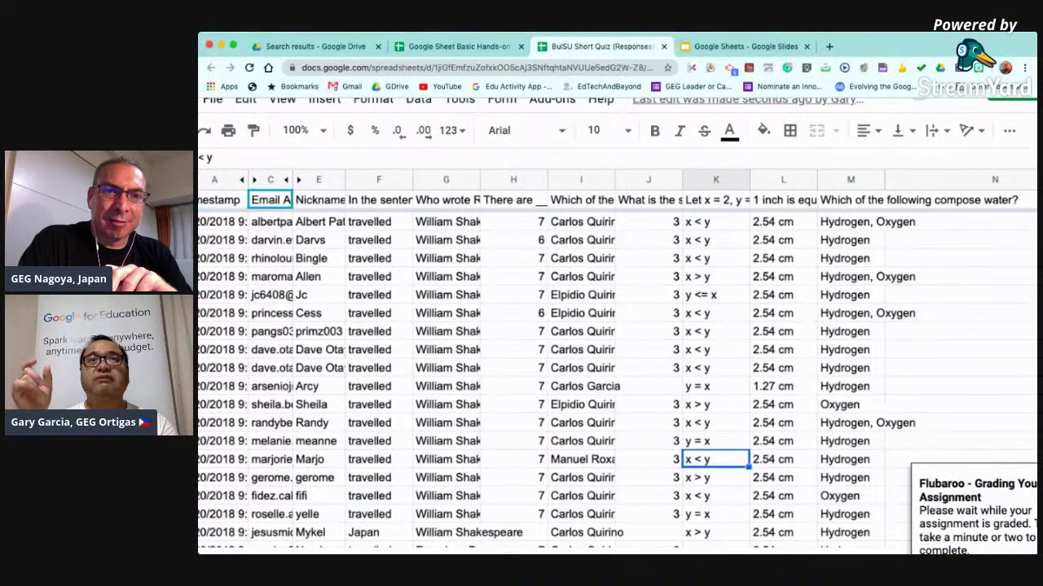
pyautogui.hotkey('ctrl', '-')
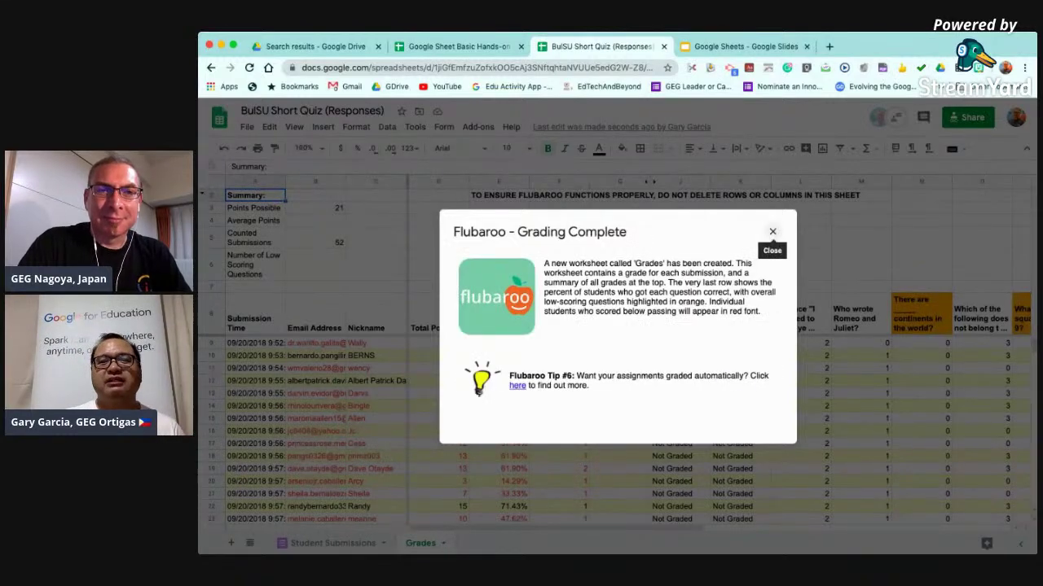
# Dismiss the Grading Complete message, narrow Email Address, and inspect the first Total Points formula.
pyautogui.click(772, 231)
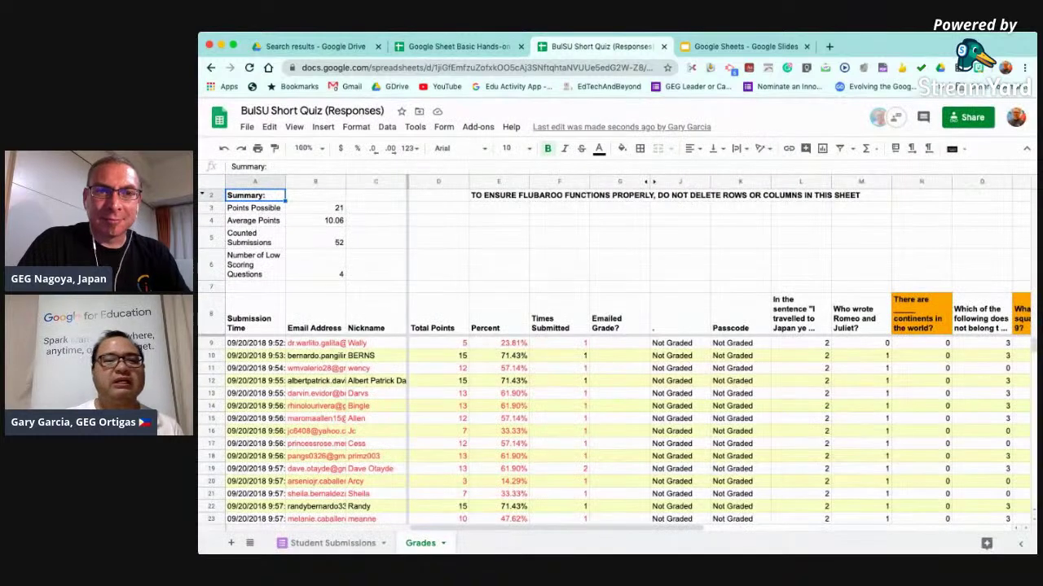
pyautogui.moveTo(345, 181); pyautogui.dragTo(307, 181)
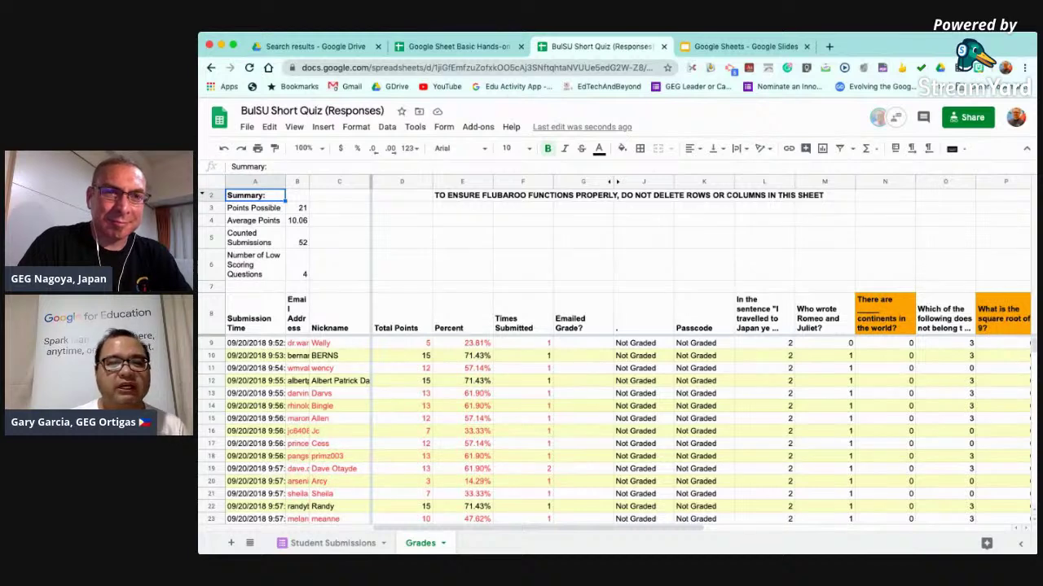
pyautogui.click(403, 344)
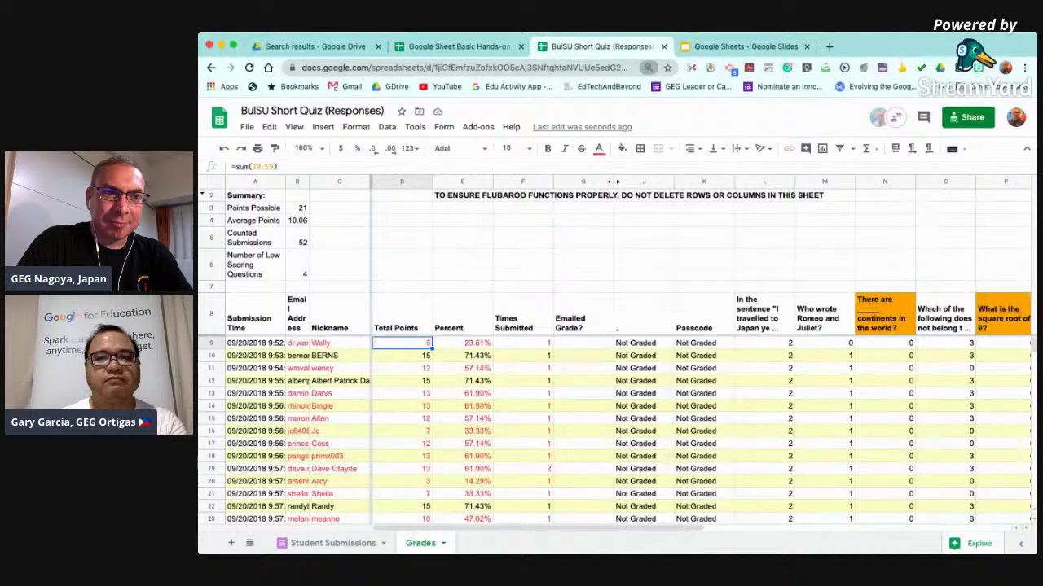
pyautogui.hotkey('ctrl', '+')
pyautogui.hotkey('ctrl', '+')
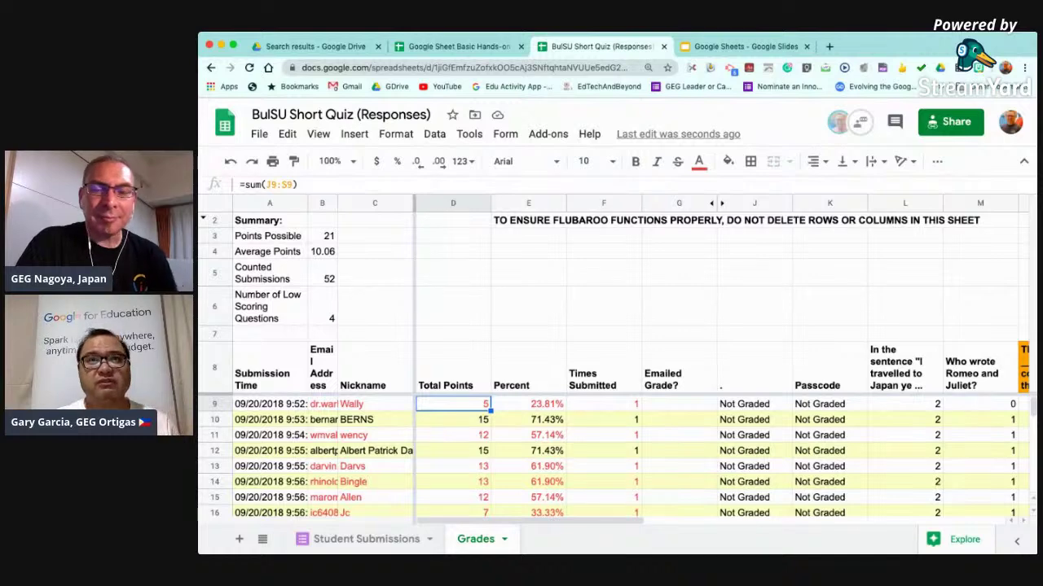
# Zoom out and scroll right to the per-question columns, selecting the continents column N.
pyautogui.scroll(-2, 619, 456)
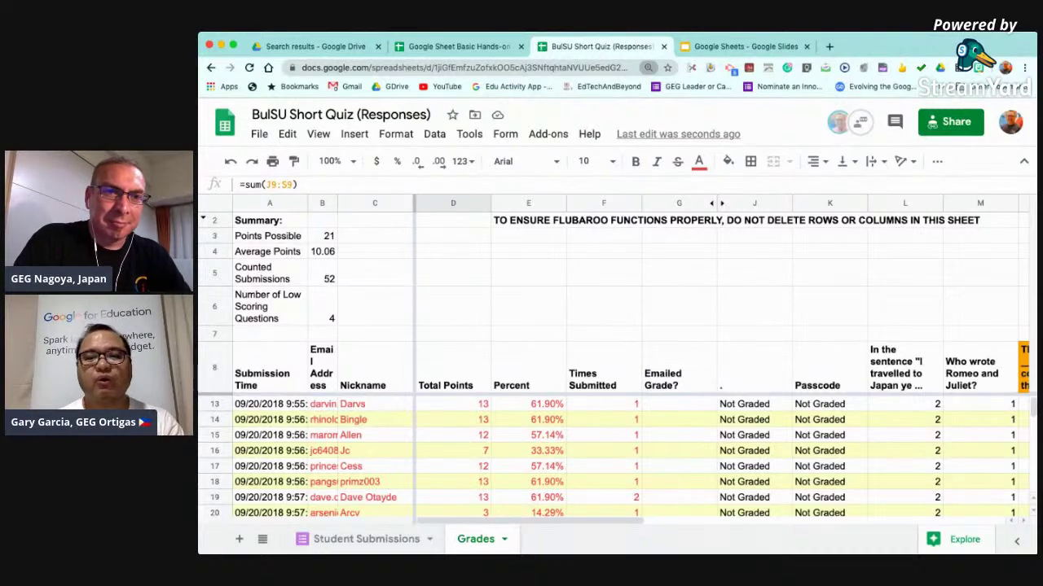
pyautogui.press('super+minus')
pyautogui.press('super+minus')
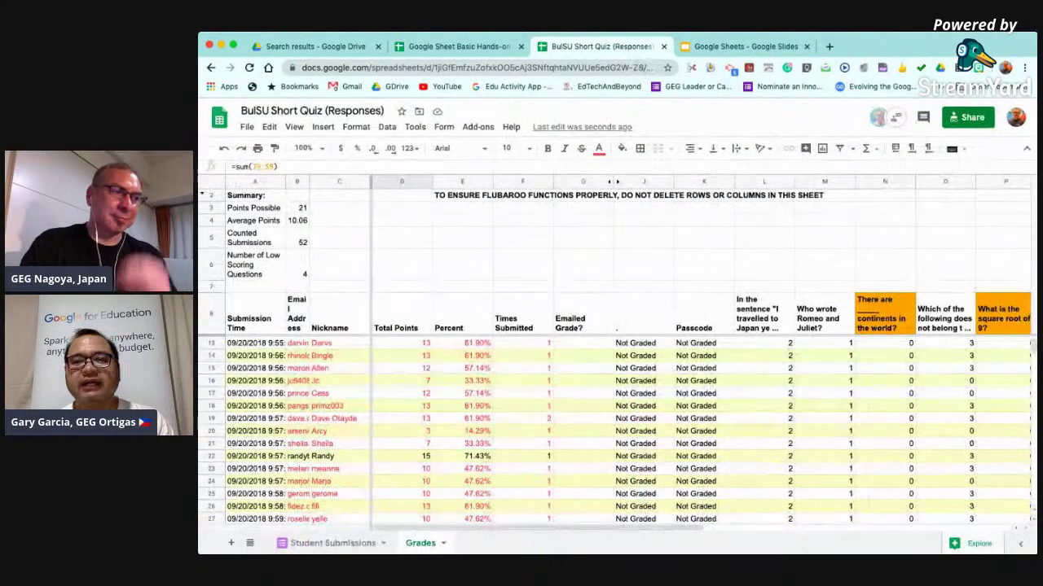
pyautogui.hscroll(3, 619, 423)
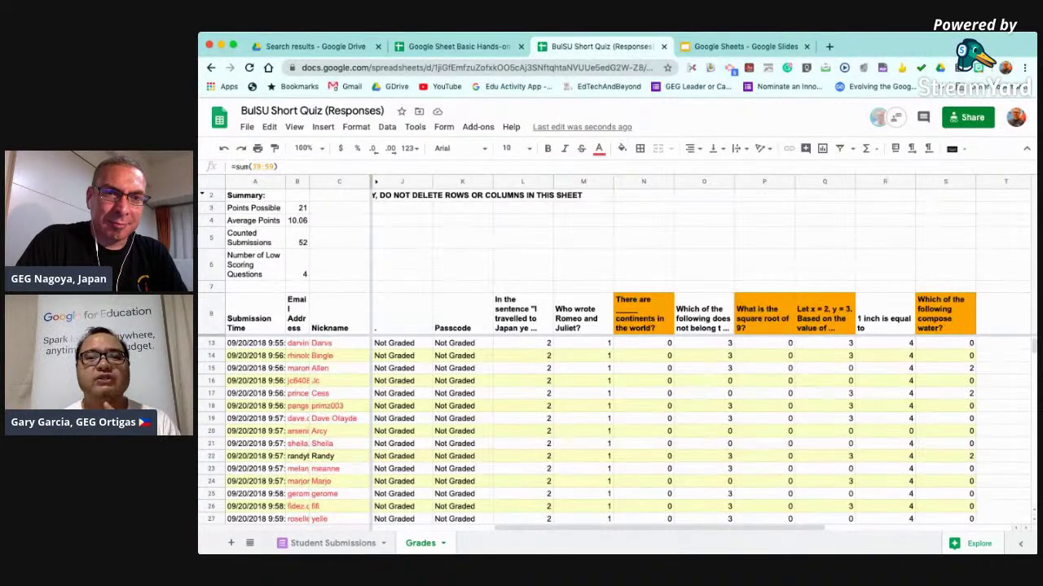
pyautogui.click(644, 182)
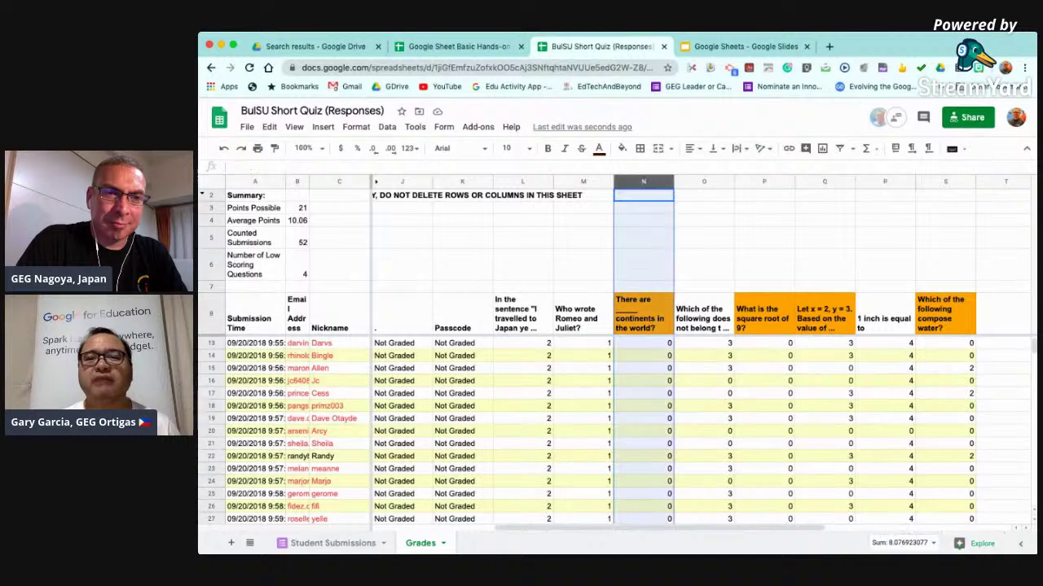
# Select the low-scoring question columns P, Q and S to check their totals.
pyautogui.click(764, 181)
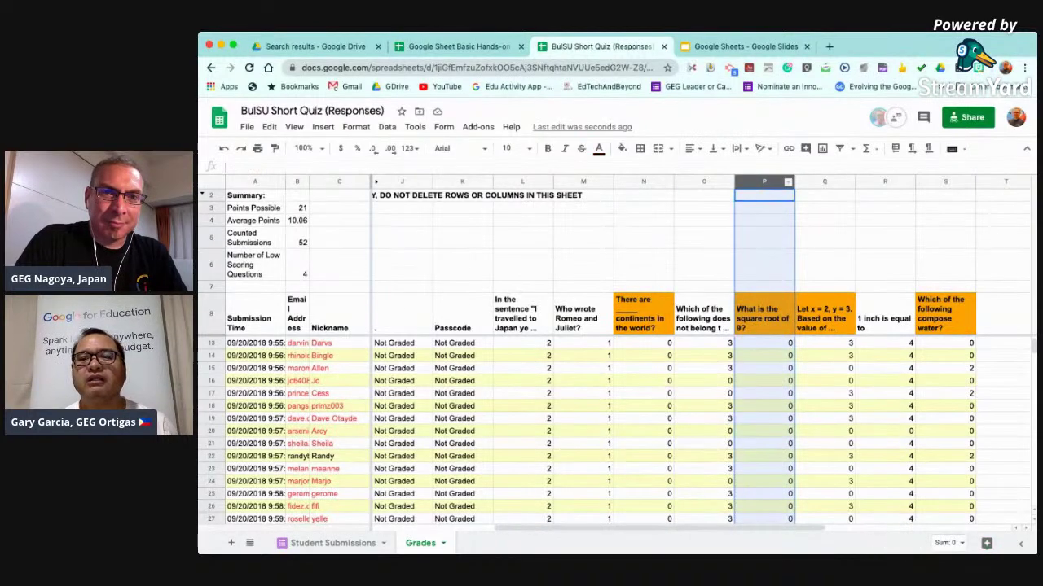
pyautogui.click(824, 182)
pyautogui.click(945, 181)
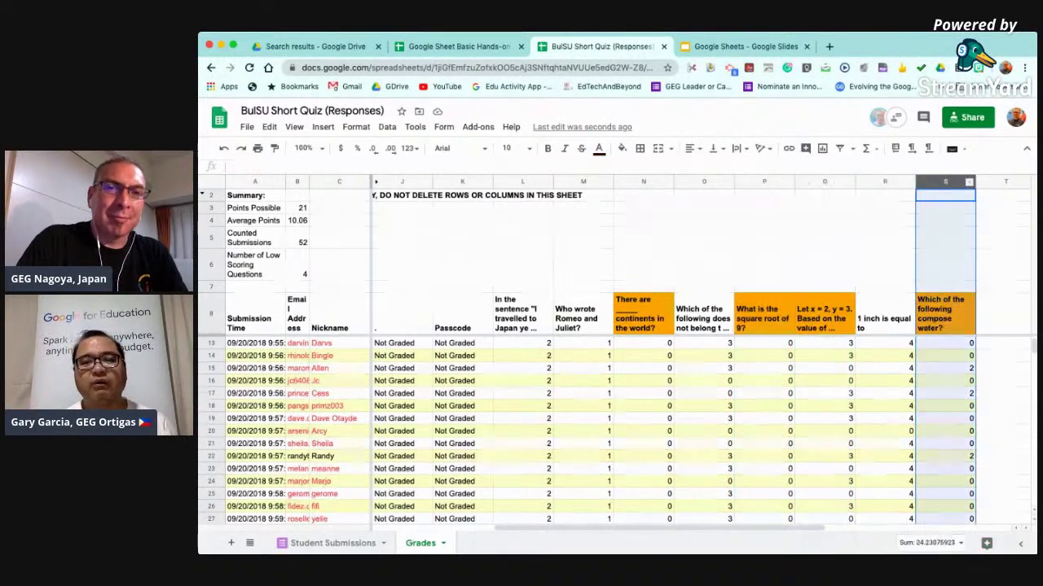
pyautogui.click(764, 394)
# Scroll down to the per-question percent-correct figures in row 62.
pyautogui.scroll(-2, 764, 393)
pyautogui.hscroll(-1, 764, 393)
pyautogui.scroll(-6, 619, 431)
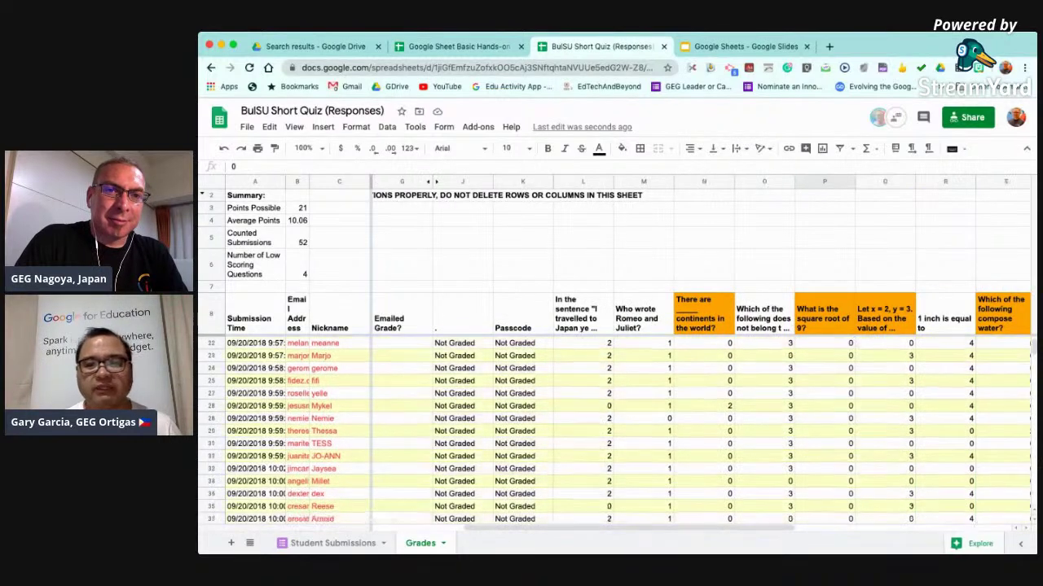
pyautogui.scroll(-4, 619, 432)
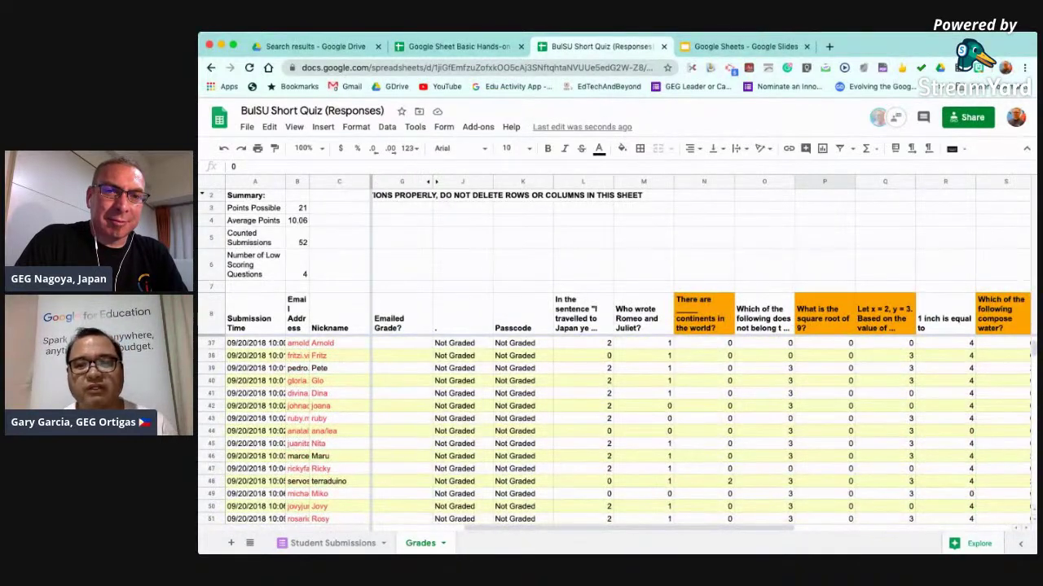
pyautogui.scroll(-2, 619, 423)
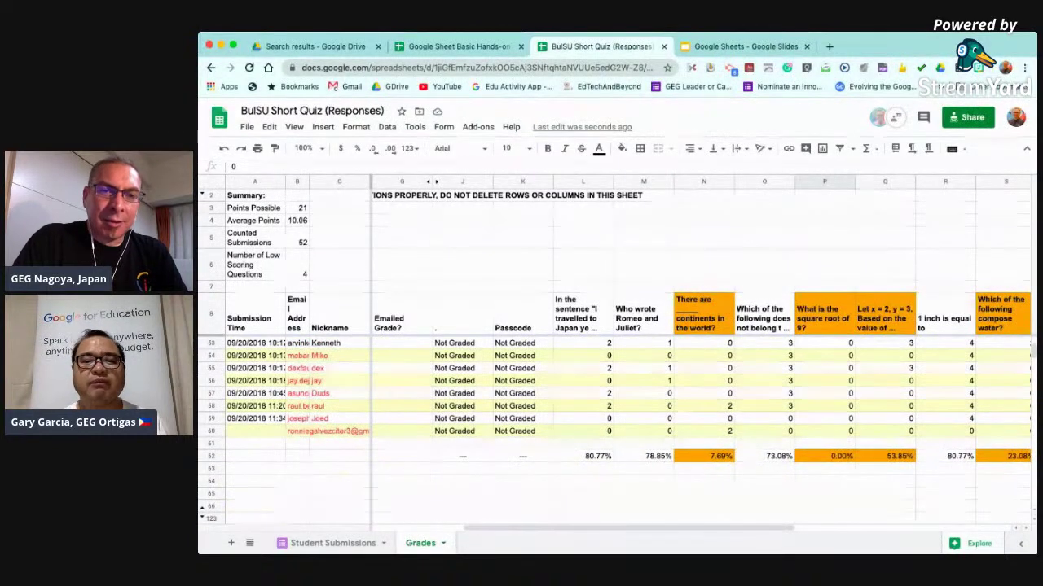
pyautogui.scroll(1, 615, 430)
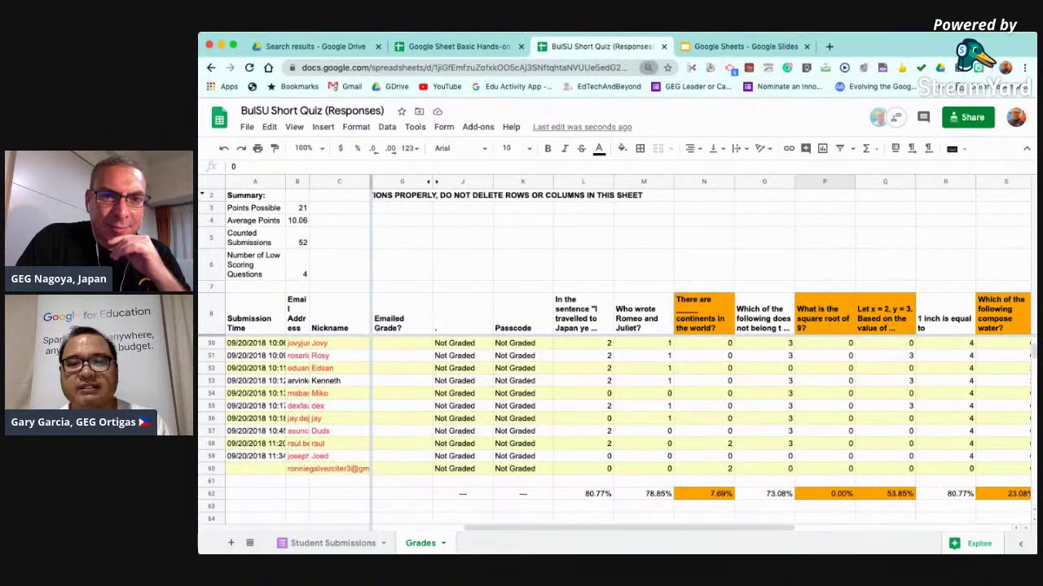
# Zoom in and back out to review the 7.69%, 0.00%, 53.85% and 23.08% scores.
pyautogui.press('super+plus')
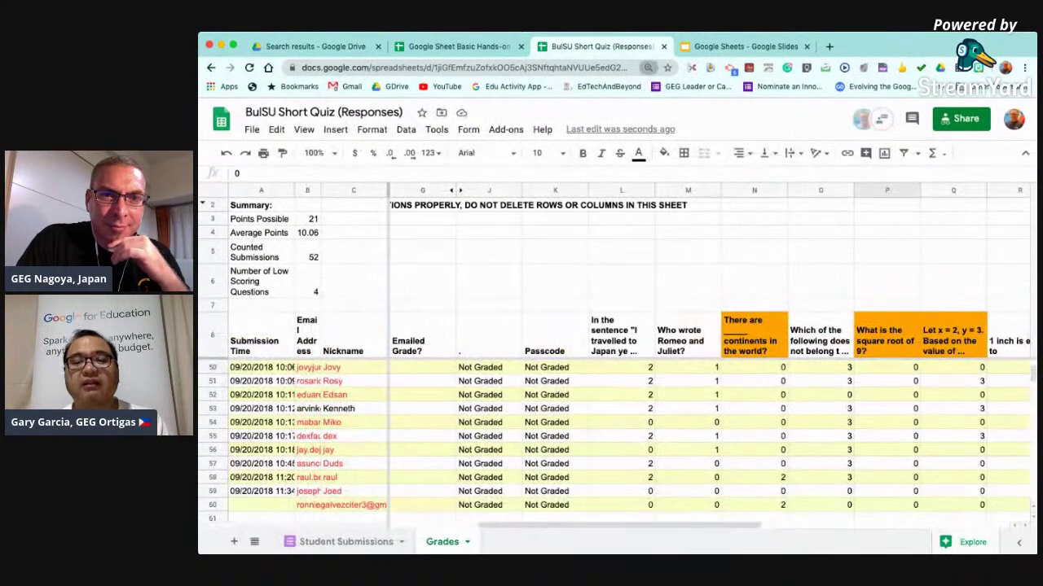
pyautogui.press('super+plus')
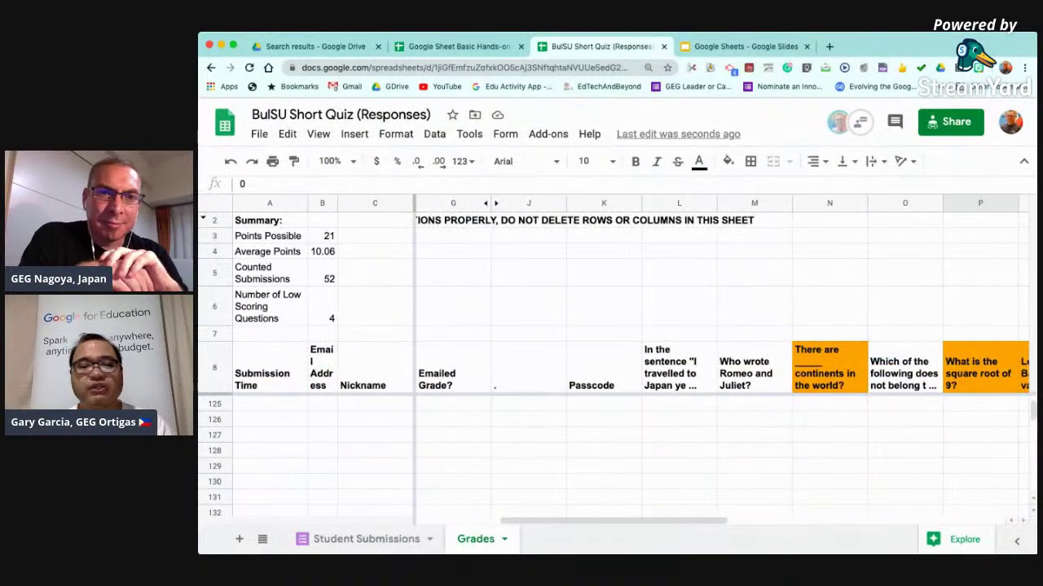
pyautogui.press('super+plus')
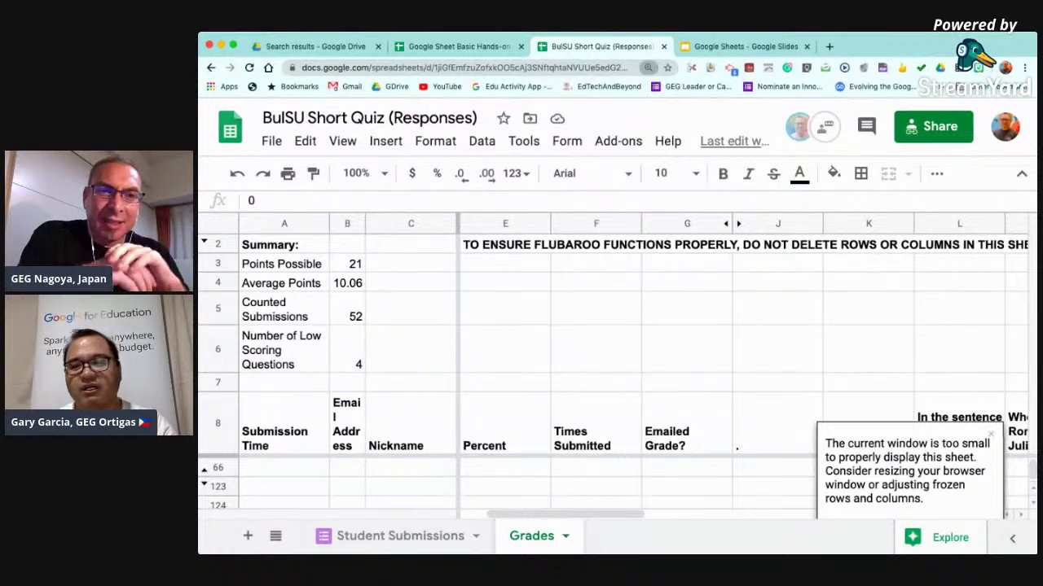
pyautogui.press('super+minus')
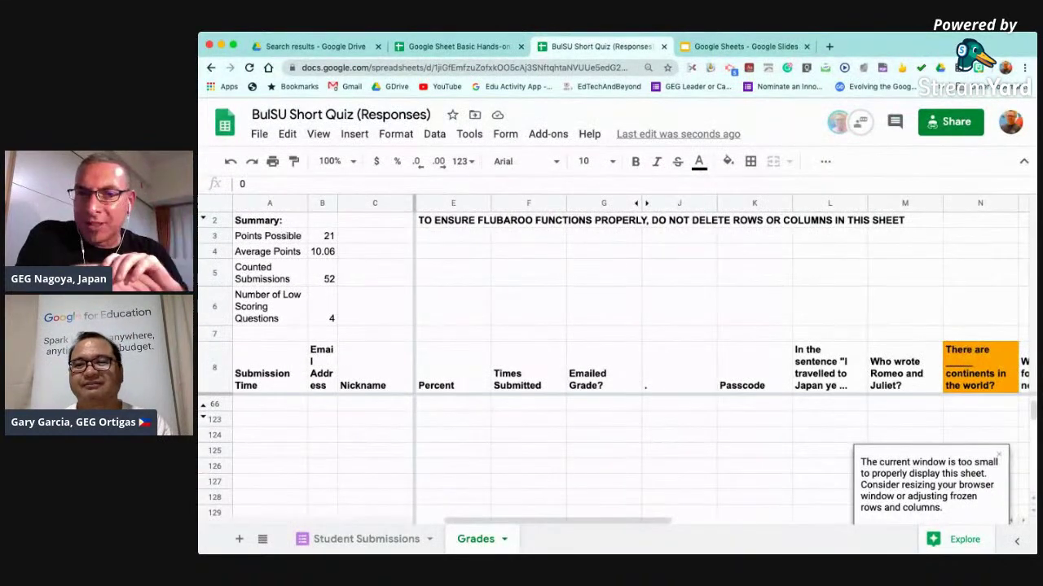
pyautogui.press('super+minus')
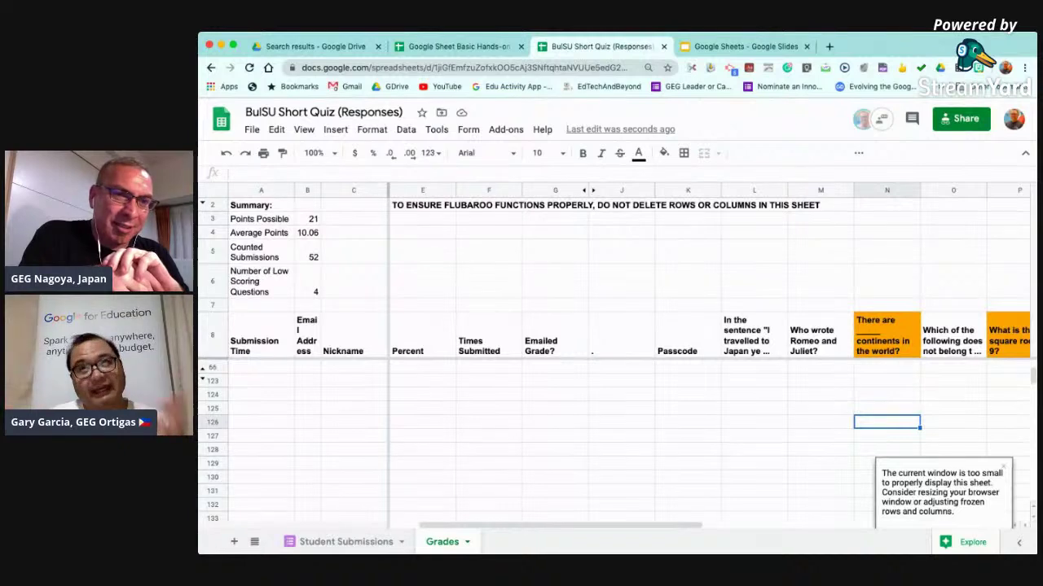
pyautogui.press('super+minus')
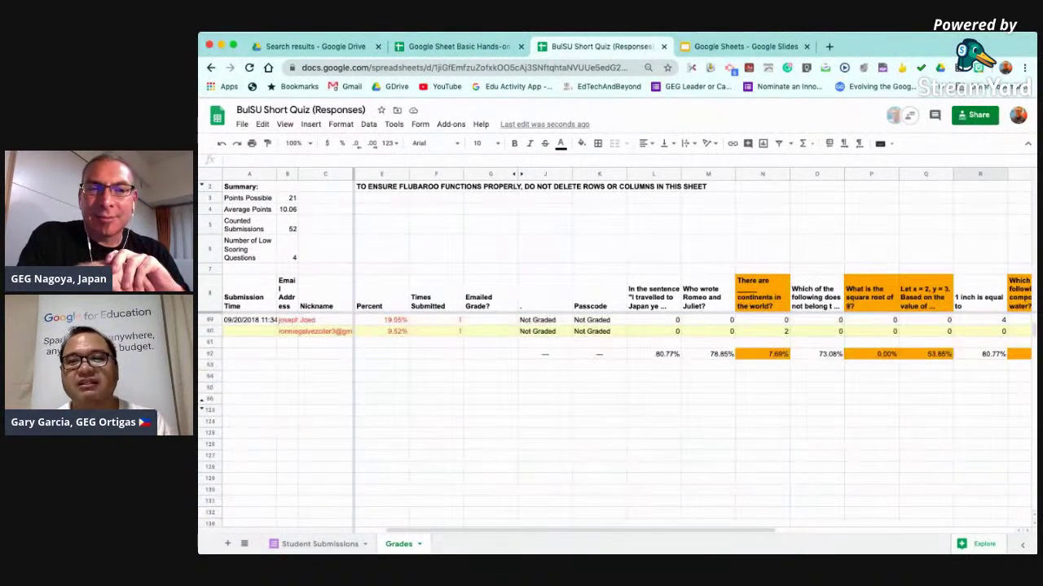
pyautogui.hscroll(2, 693, 408)
pyautogui.scroll(1, 562, 351)
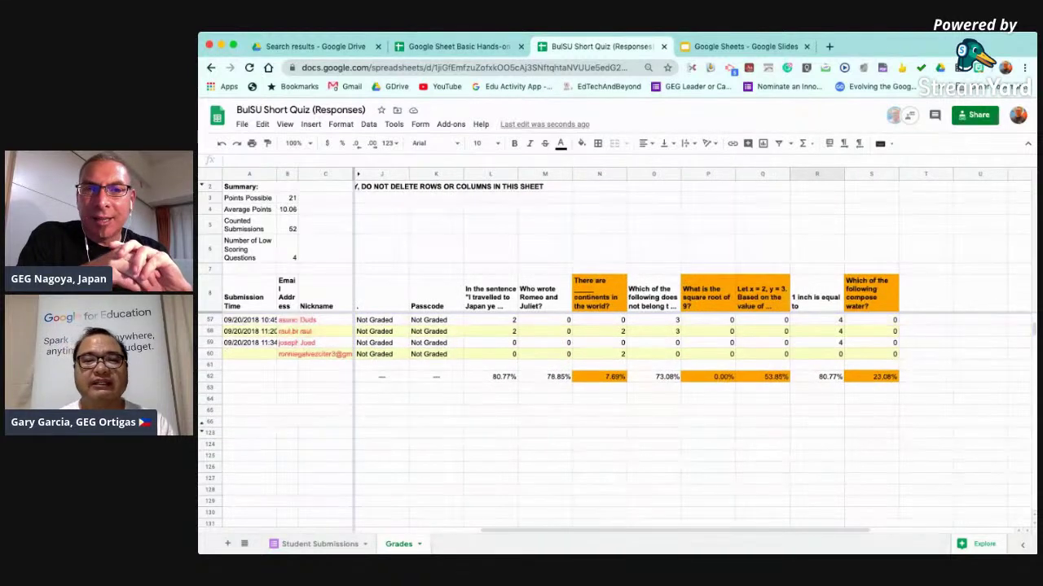
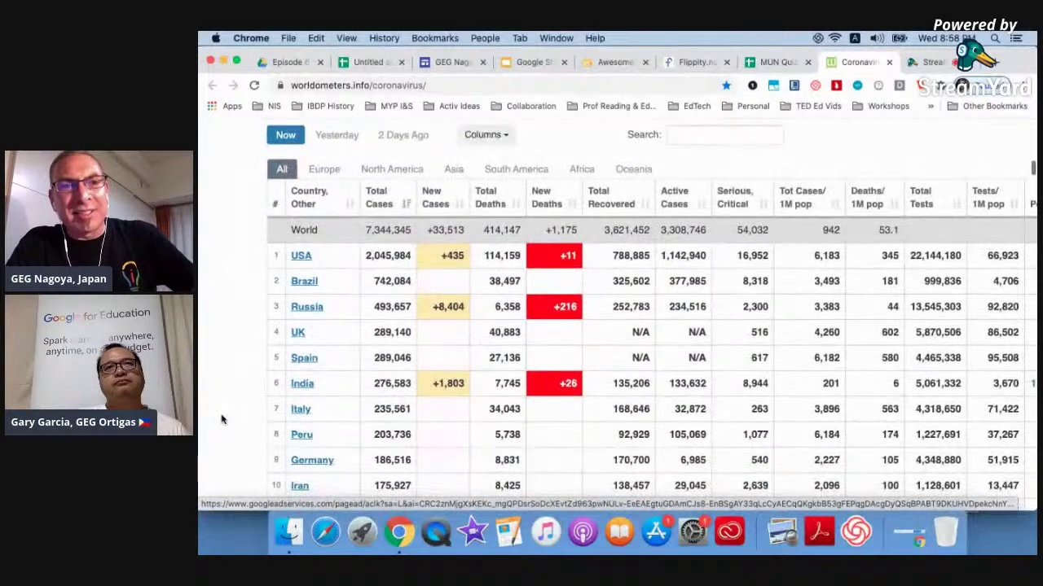
pyautogui.hscroll(2, 582, 391)
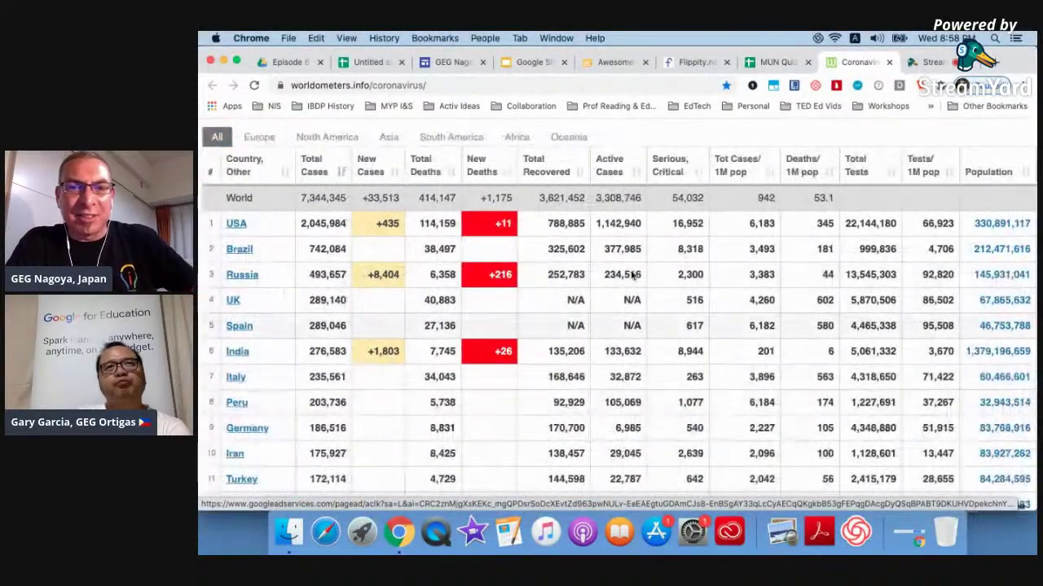
pyautogui.hscroll(-2, 549, 263)
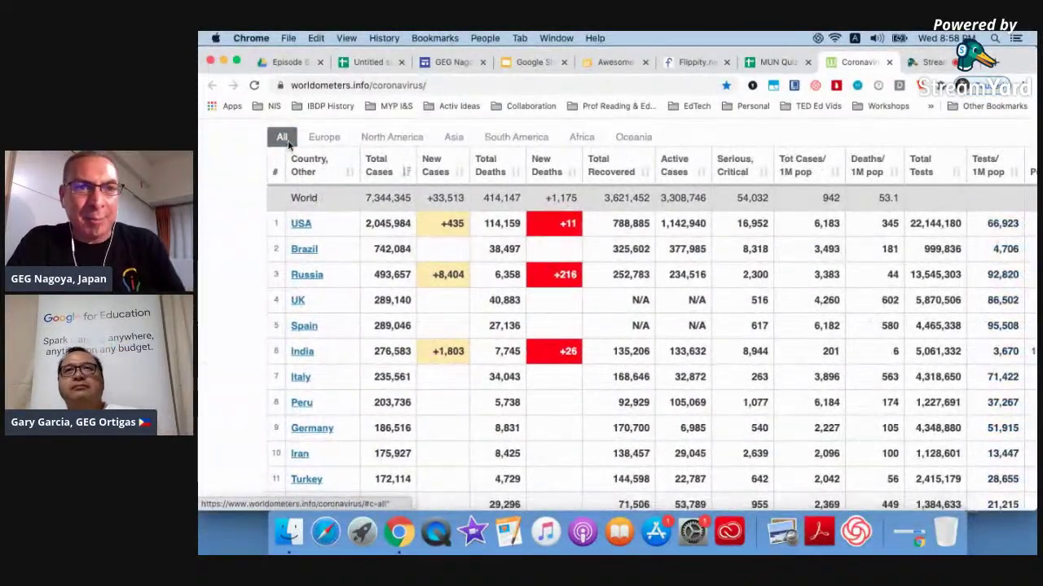
pyautogui.moveTo(273, 155); pyautogui.dragTo(723, 389)
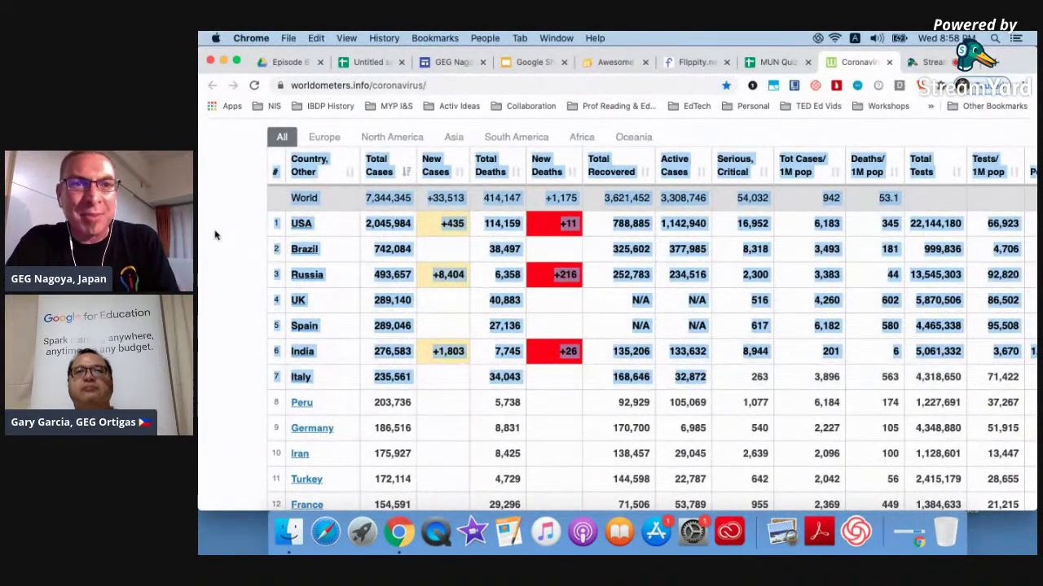
pyautogui.click(356, 350)
pyautogui.scroll(15, 356, 350)
pyautogui.scroll(-3, 356, 350)
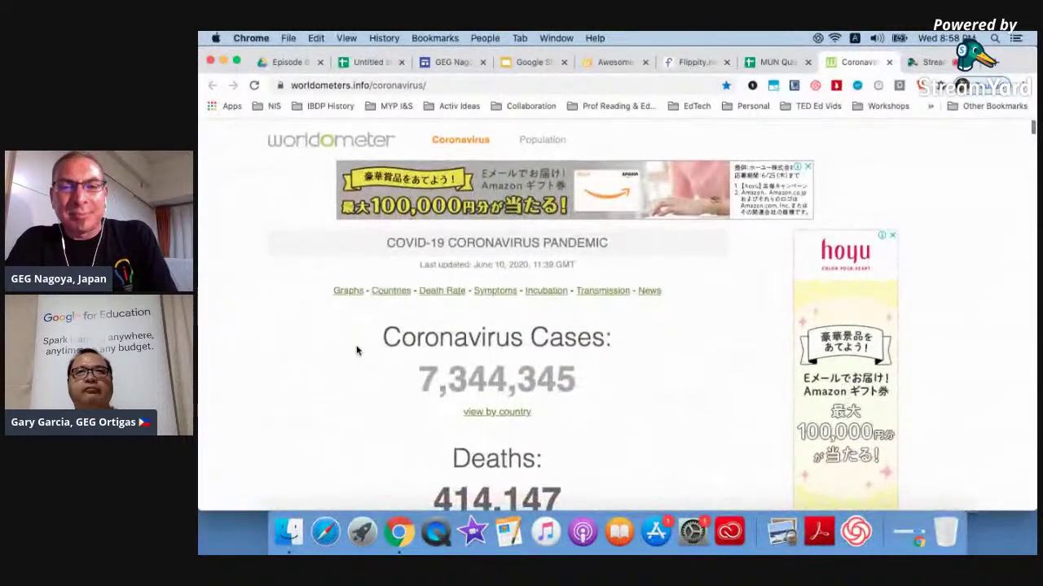
pyautogui.scroll(-4, 356, 350)
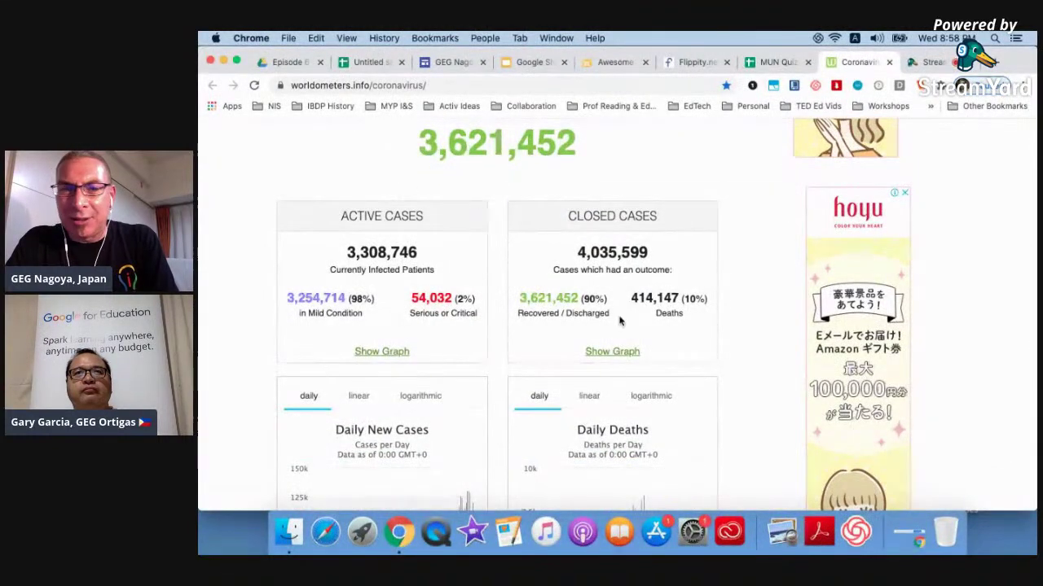
pyautogui.scroll(-5, 623, 318)
pyautogui.scroll(-6, 619, 321)
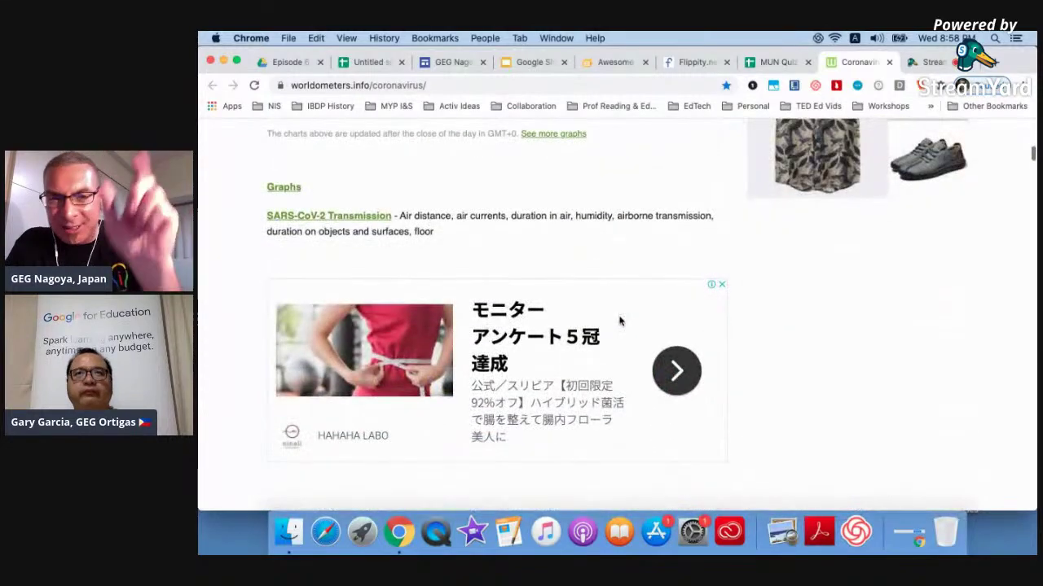
pyautogui.scroll(-5, 619, 321)
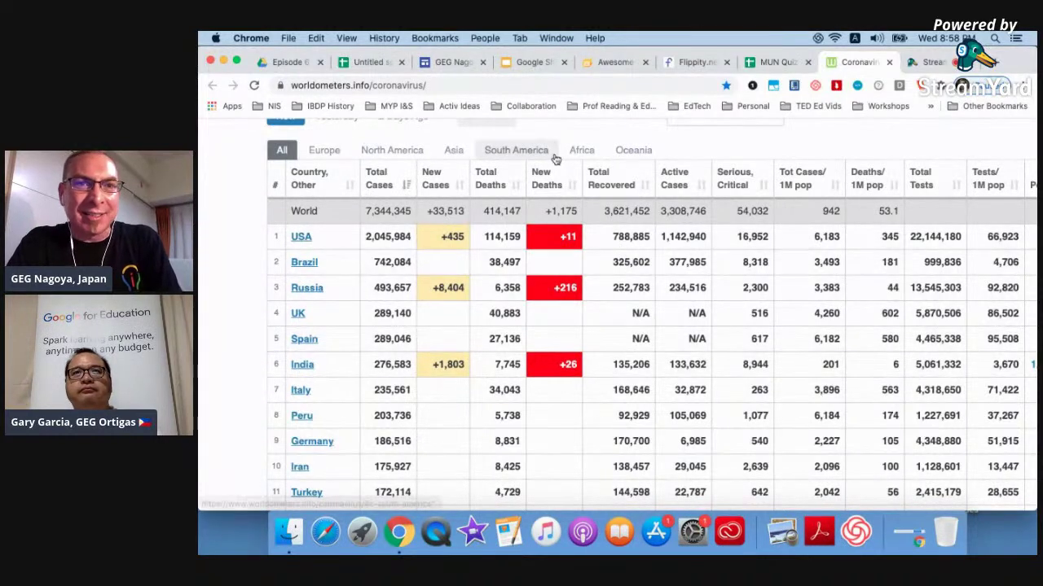
pyautogui.click(472, 82)
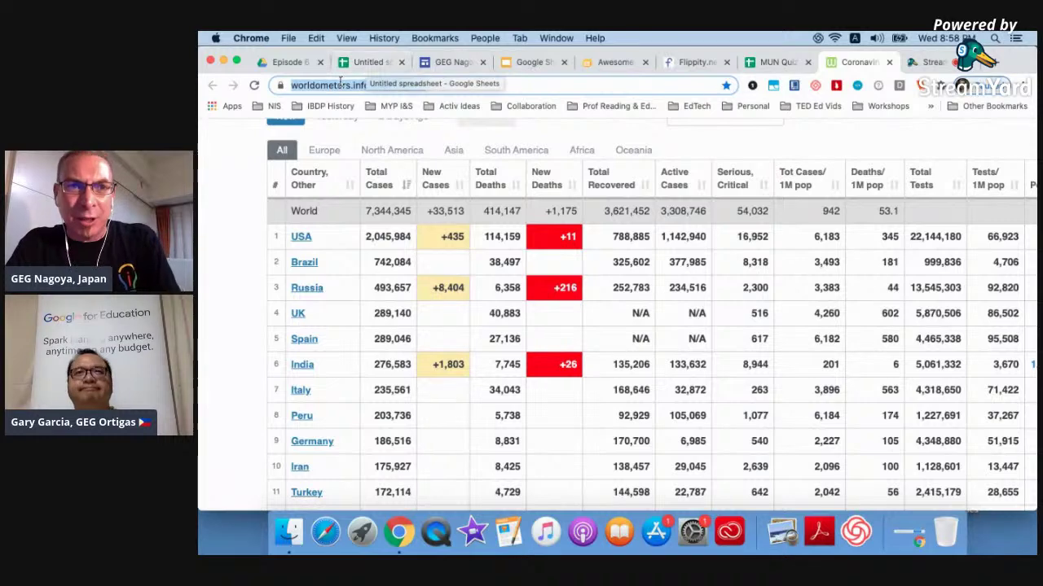
pyautogui.click(355, 64)
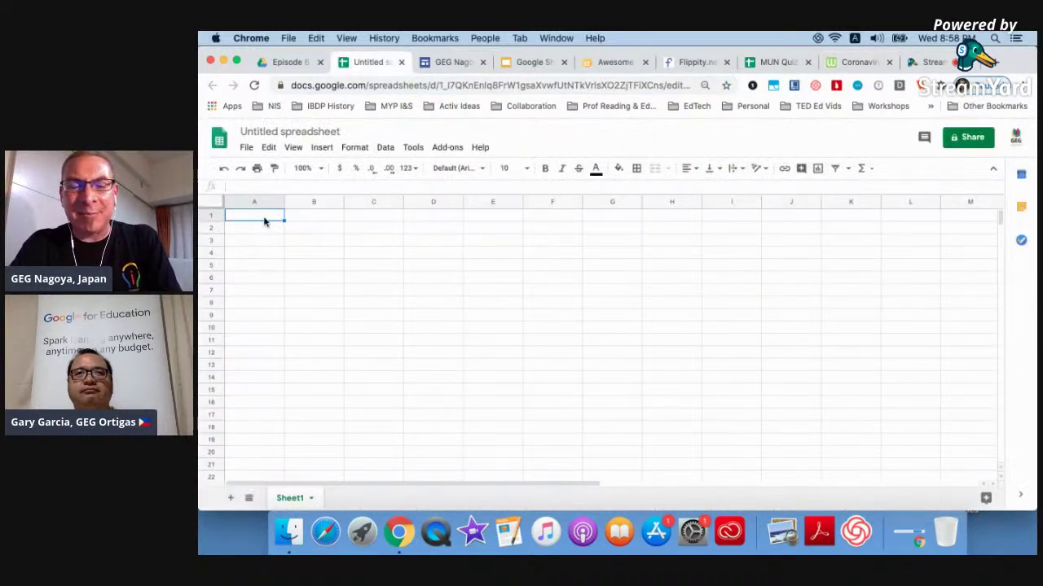
# In cell A1 of the untitled spreadsheet, try typing an HTML function name into a formula.
pyautogui.doubleClick(264, 217)
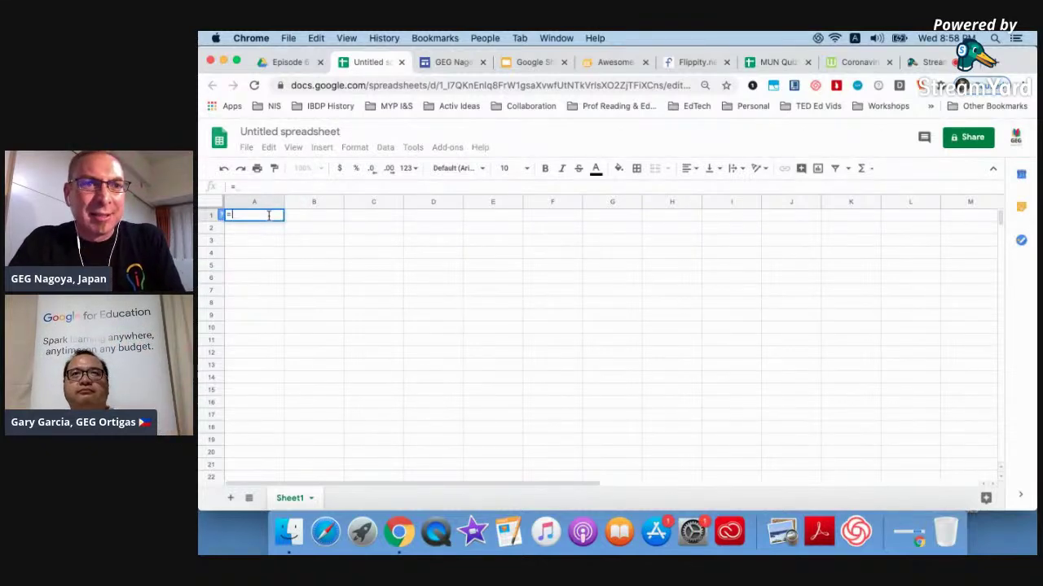
pyautogui.press('BackSpace')
pyautogui.write('=')
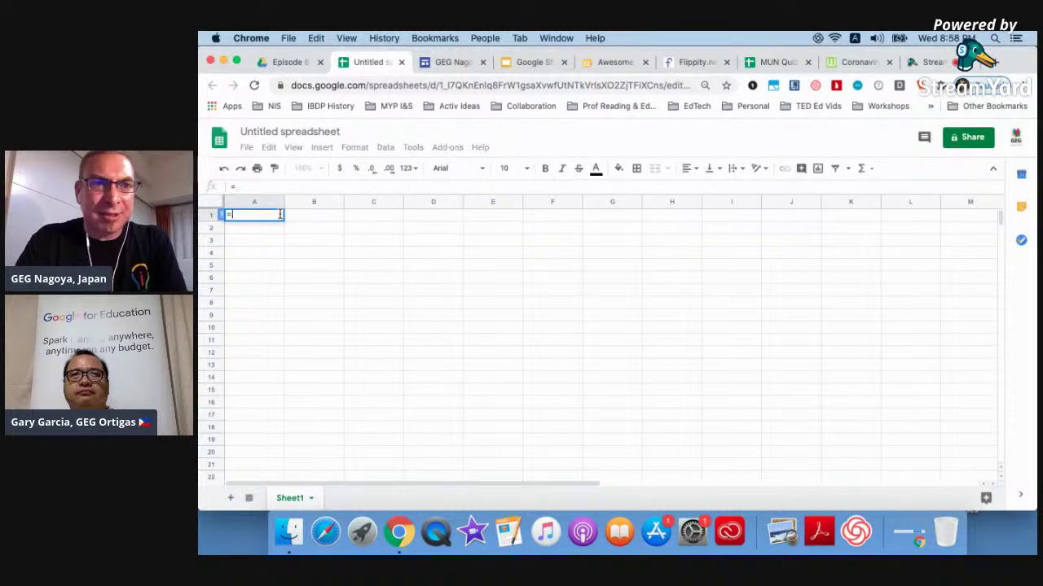
pyautogui.write('ht')
pyautogui.press('BackSpace')
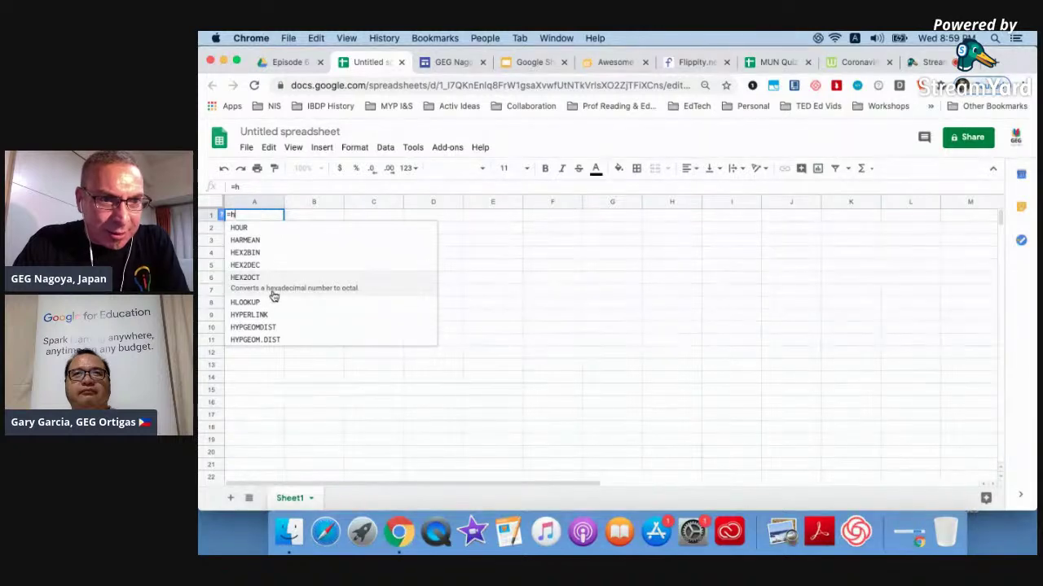
pyautogui.press('BackSpace')
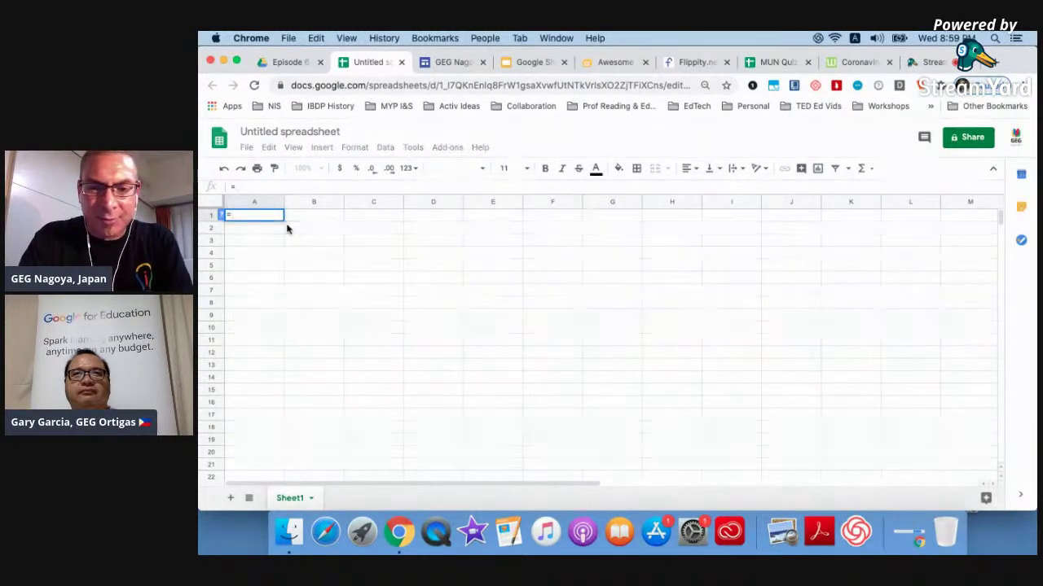
pyautogui.write('fomrathtm')
pyautogui.press('BackSpace')
pyautogui.press('BackSpace')
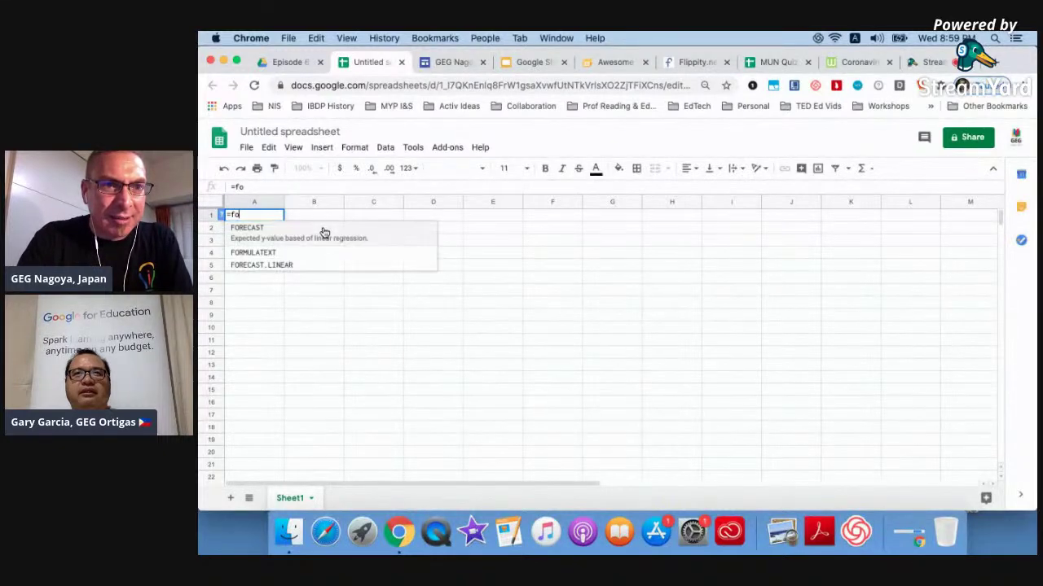
pyautogui.write('rm')
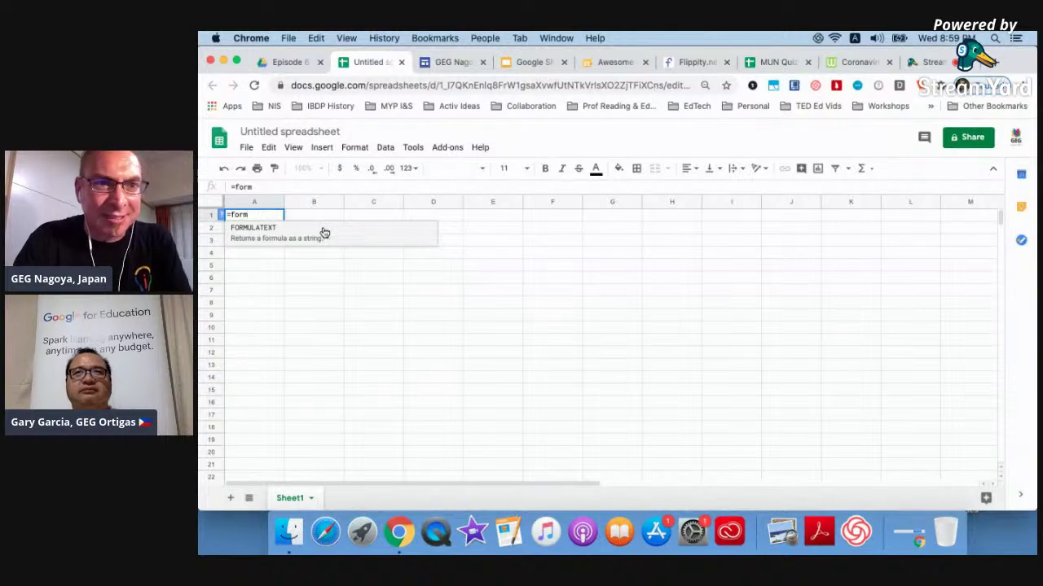
pyautogui.write('t')
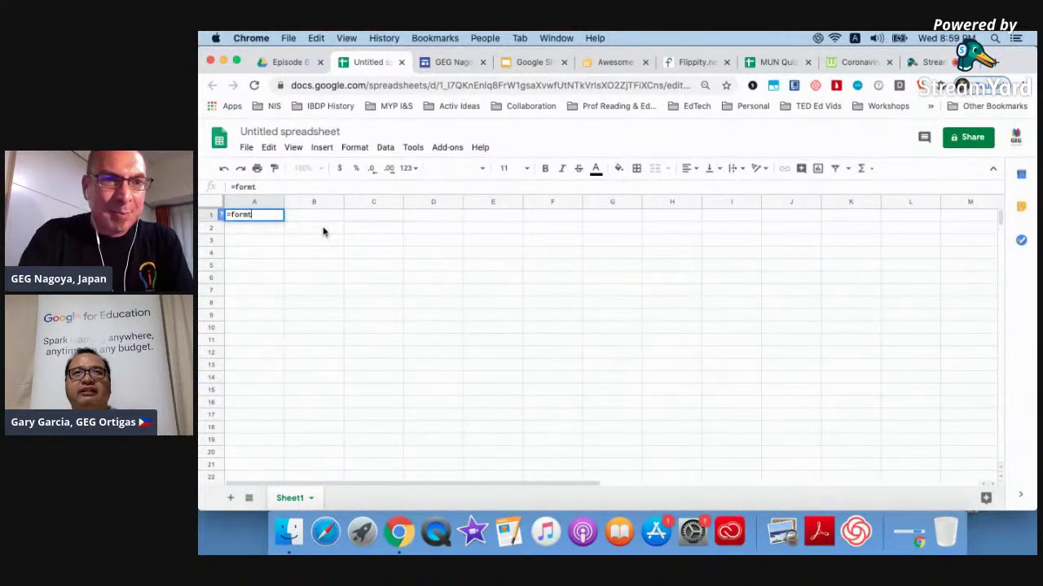
pyautogui.press('BackSpace')
pyautogui.write('a')
pyautogui.press('BackSpace')
pyautogui.press('BackSpace')
pyautogui.press('BackSpace')
pyautogui.press('BackSpace')
pyautogui.press('BackSpace')
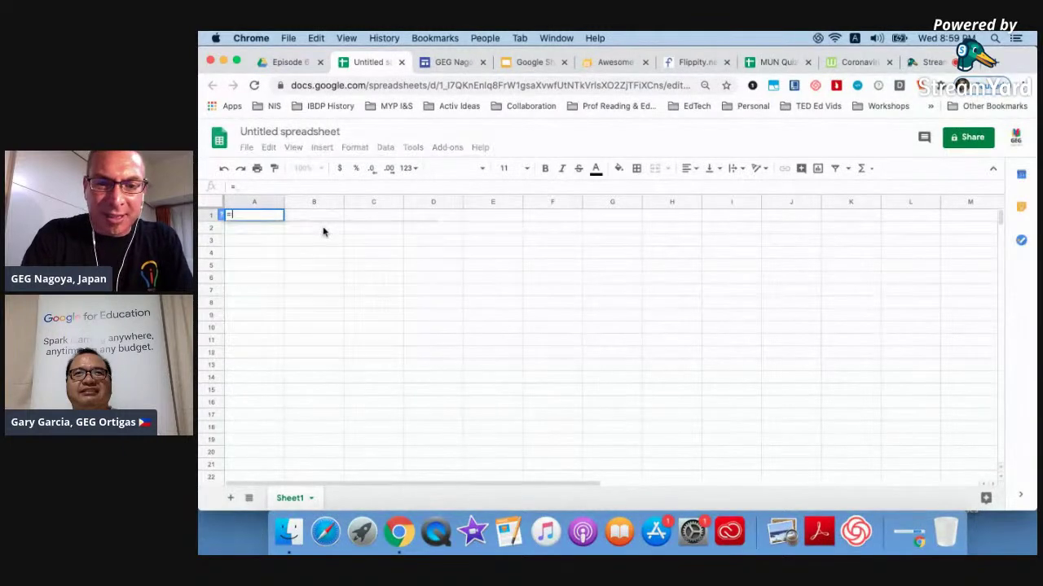
pyautogui.write('HTML')
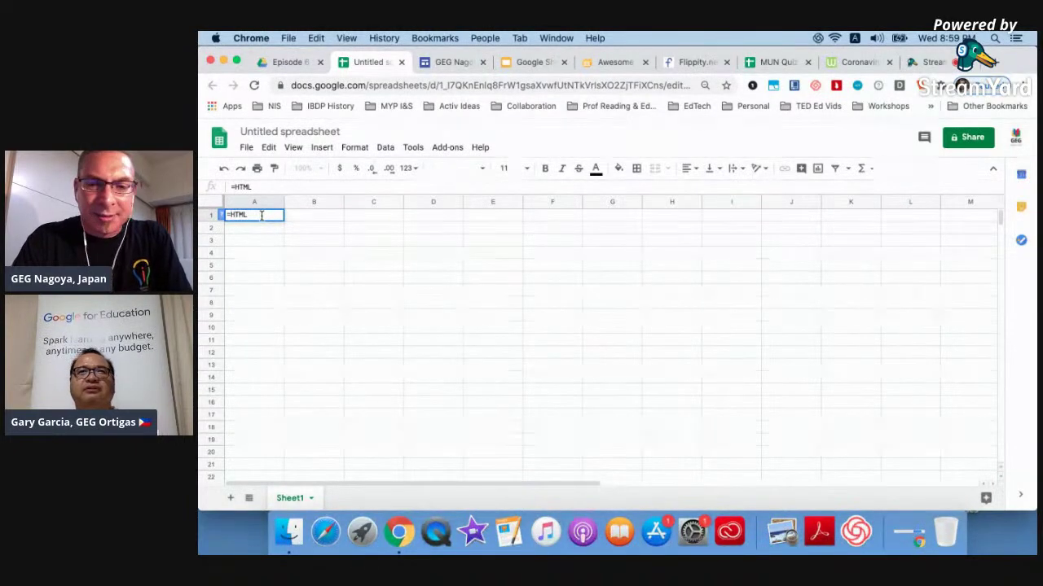
# Replace it with =For and commit the formula, which returns a #NAME? error.
pyautogui.write('(')
pyautogui.press('BackSpace')
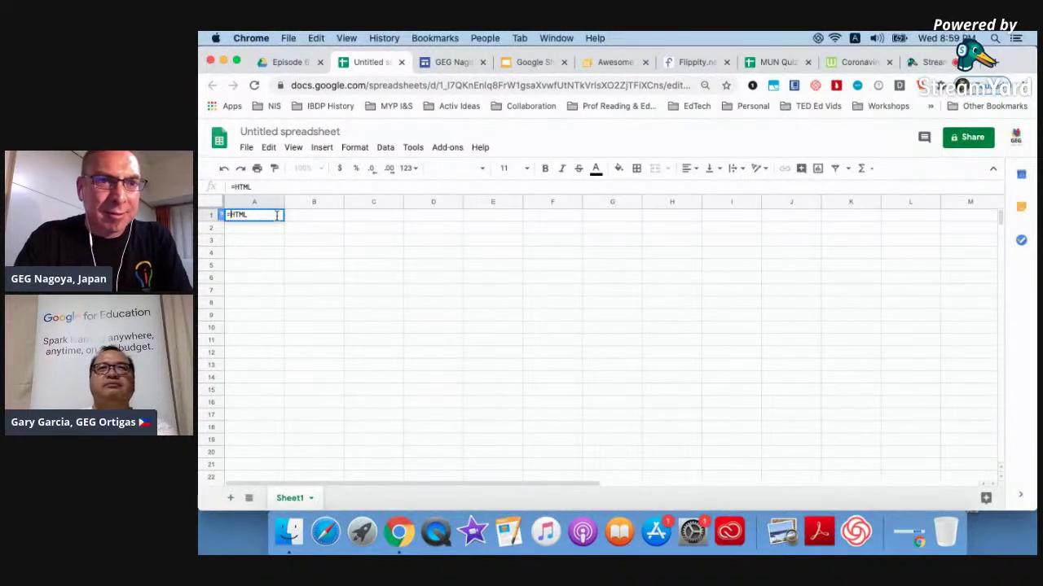
pyautogui.press('BackSpace')
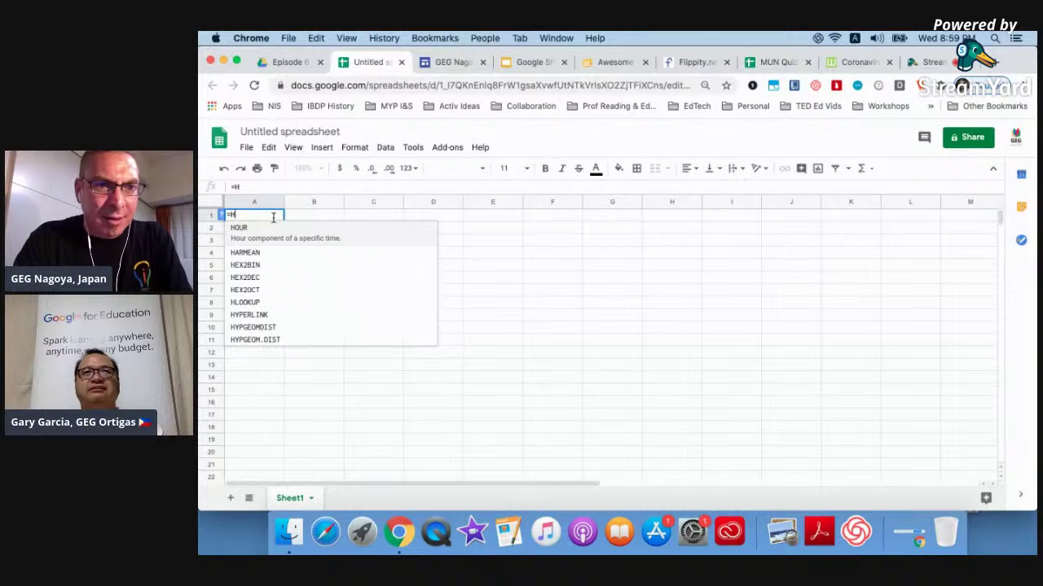
pyautogui.press('BackSpace')
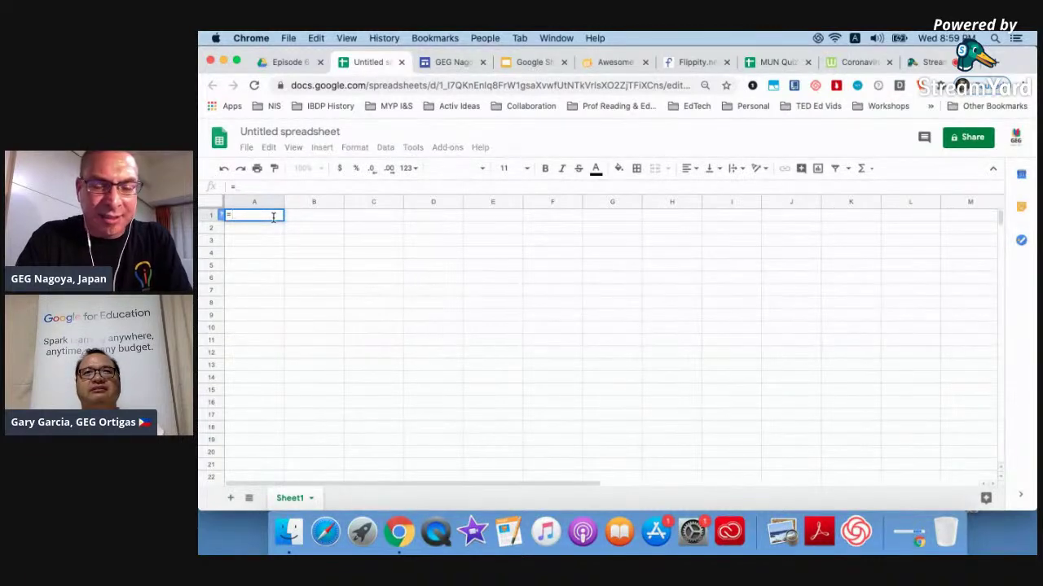
pyautogui.write('Fo')
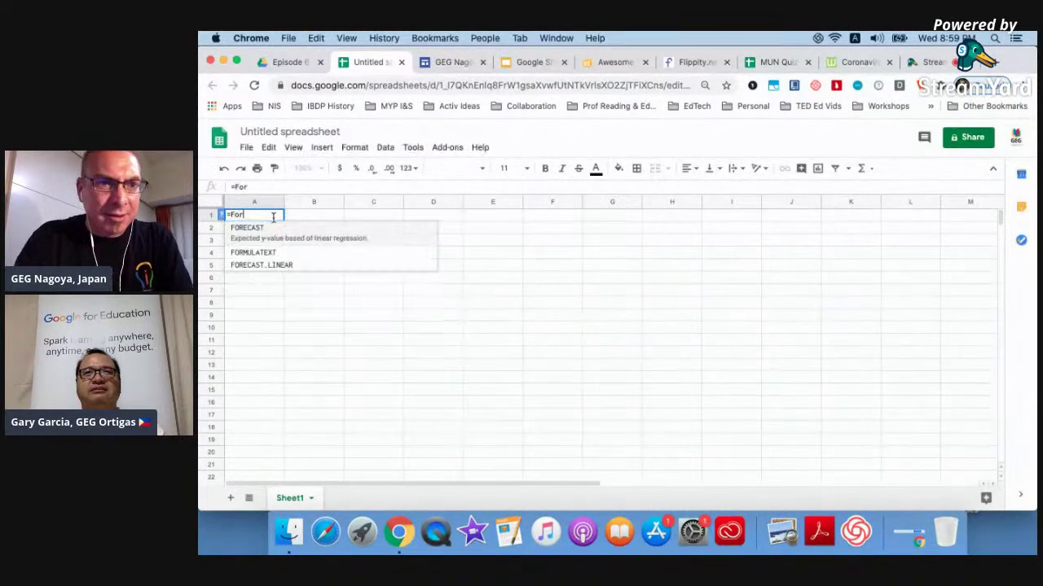
pyautogui.write('r')
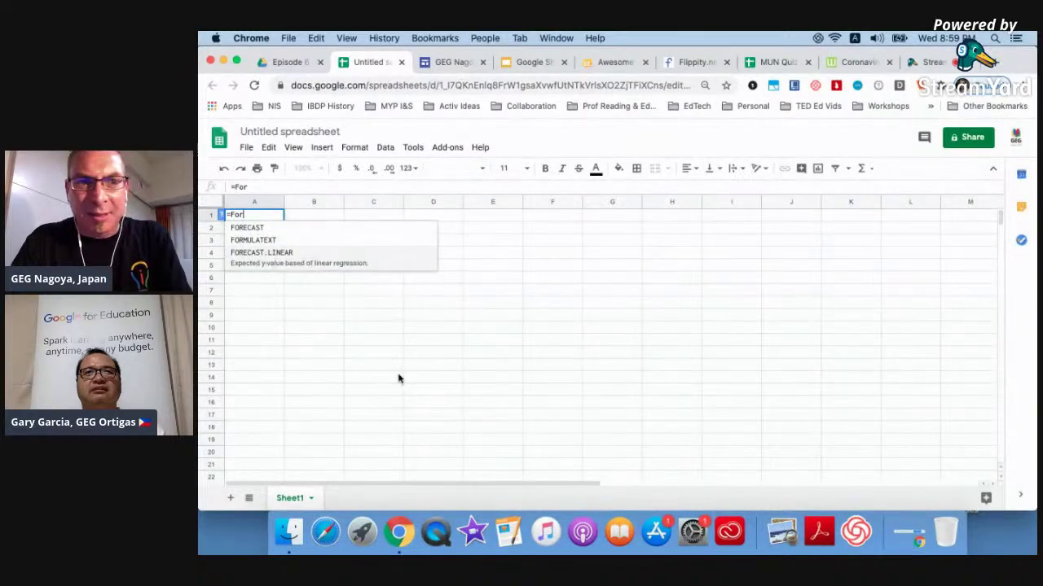
pyautogui.click(361, 353)
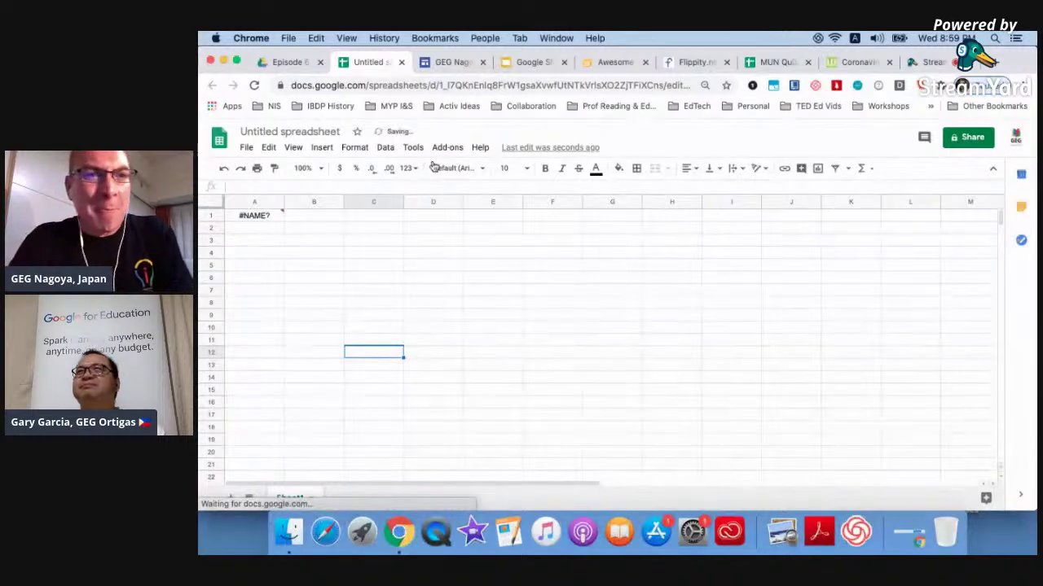
# Test =inserthtml in A1, then delete the resulting #NAME? error.
pyautogui.click(239, 219)
pyautogui.press('Delete')
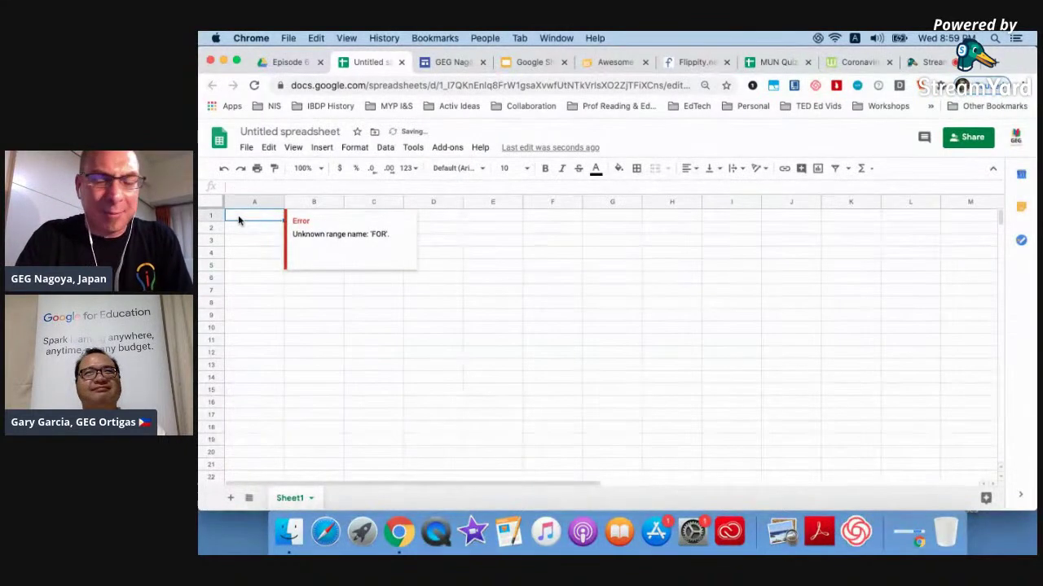
pyautogui.write('=')
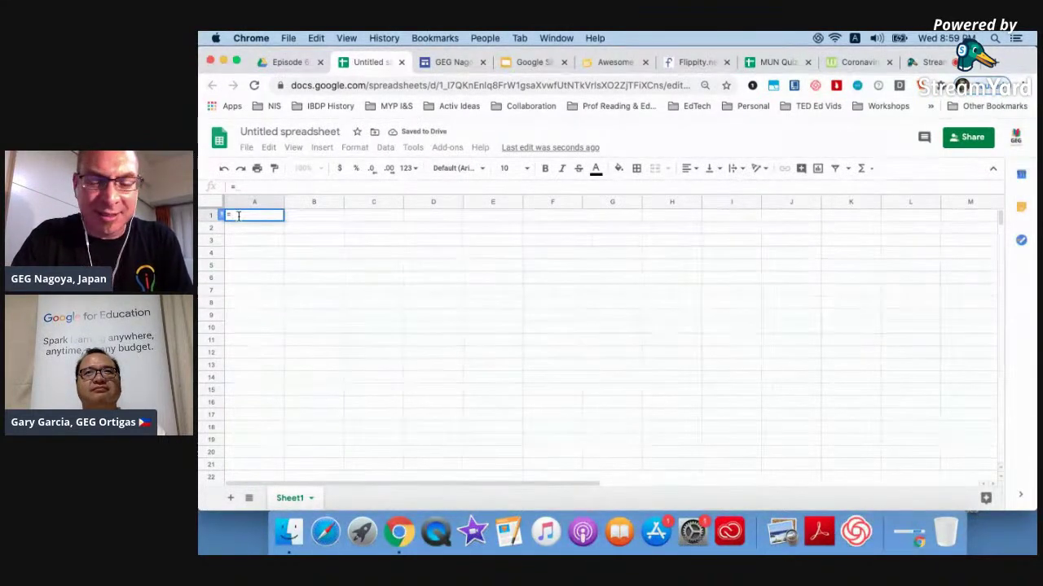
pyautogui.write('insert')
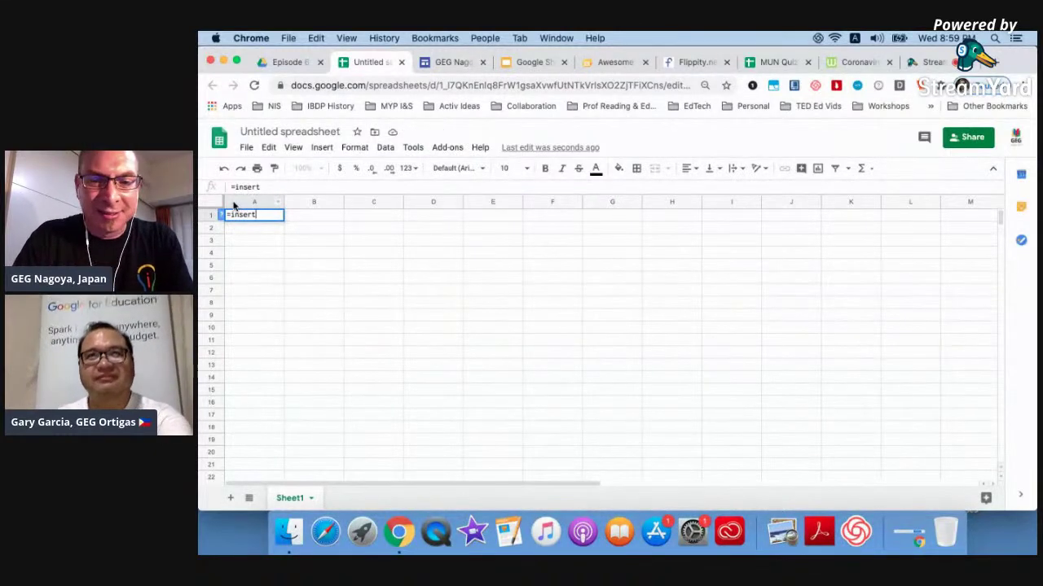
pyautogui.write('htm')
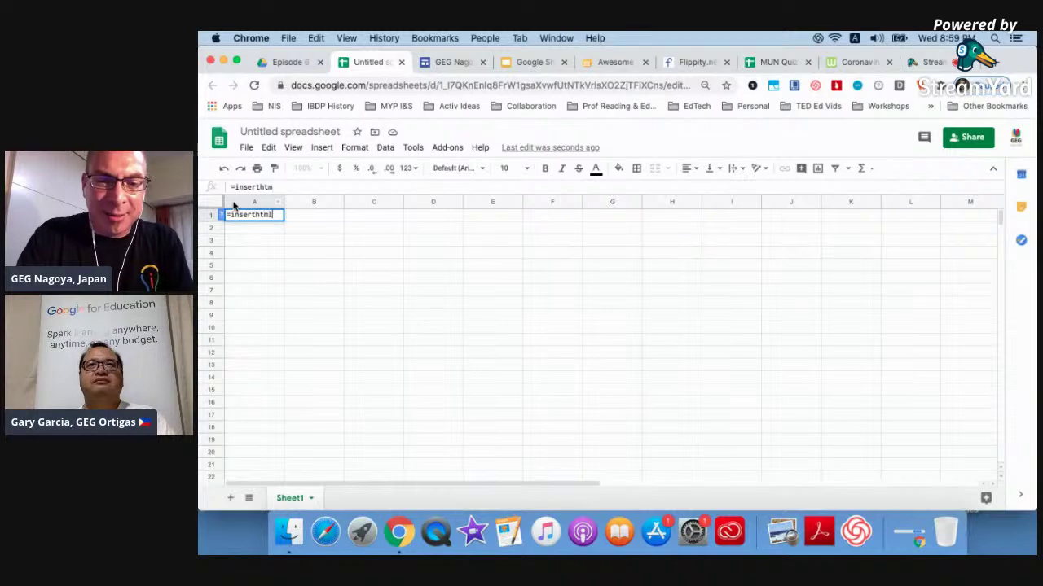
pyautogui.write('l')
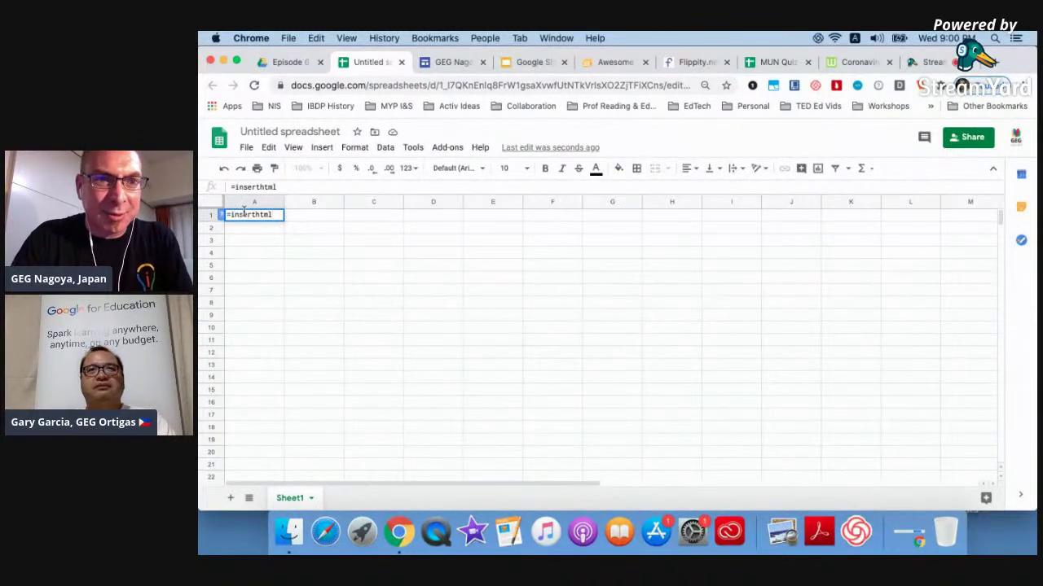
pyautogui.doubleClick(245, 215)
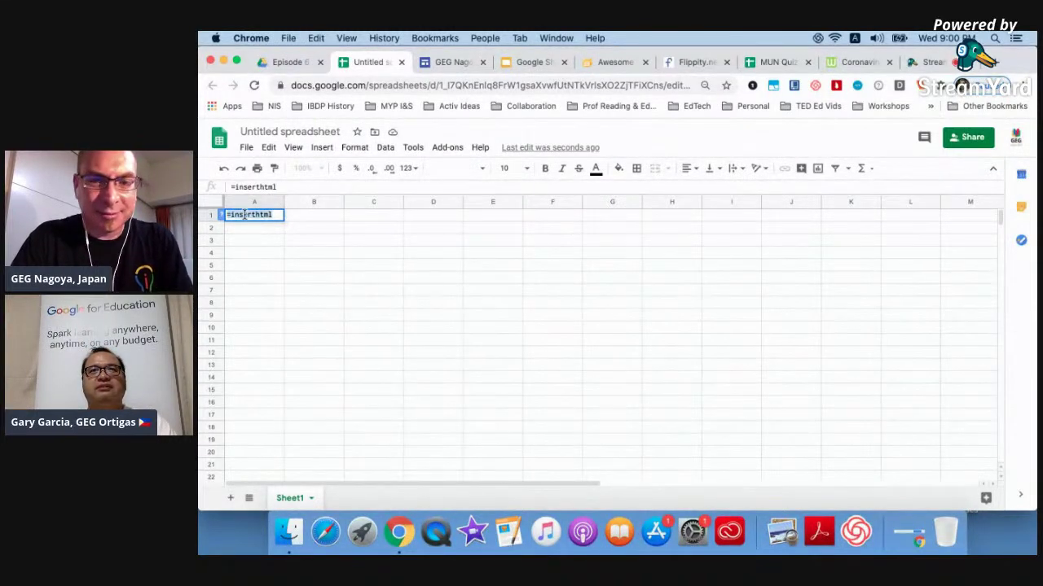
pyautogui.press('Right')
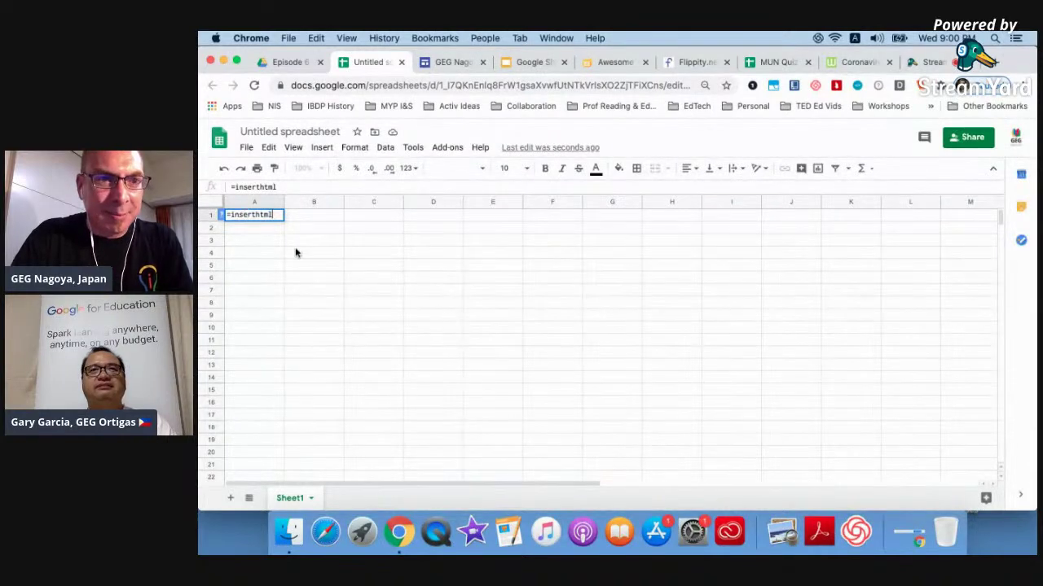
pyautogui.click(295, 263)
pyautogui.click(251, 216)
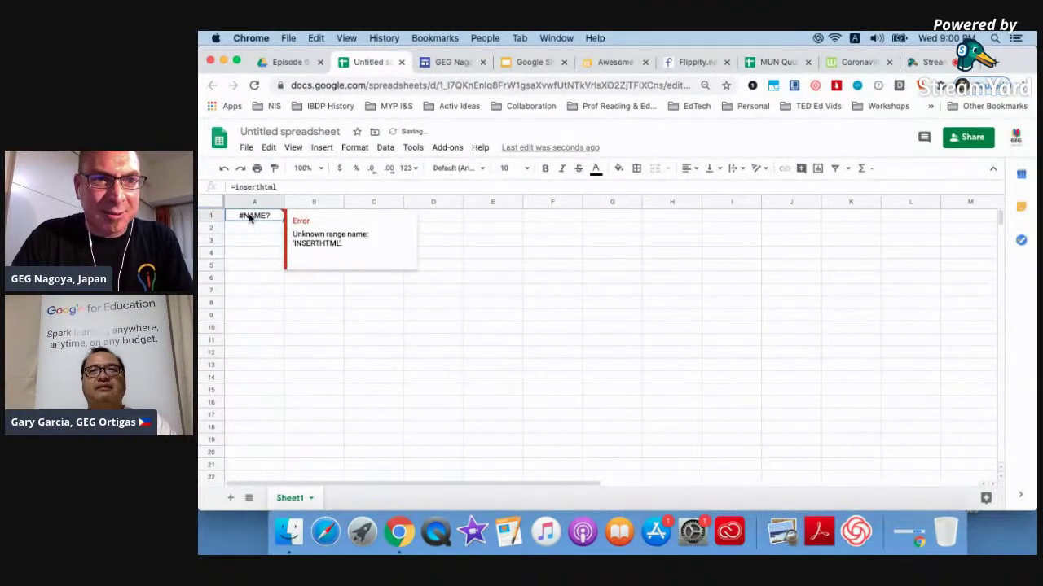
pyautogui.press('Delete')
# Test =inse in A1, delete its #NAME? error, then select and deselect the whole sheet.
pyautogui.click(249, 241)
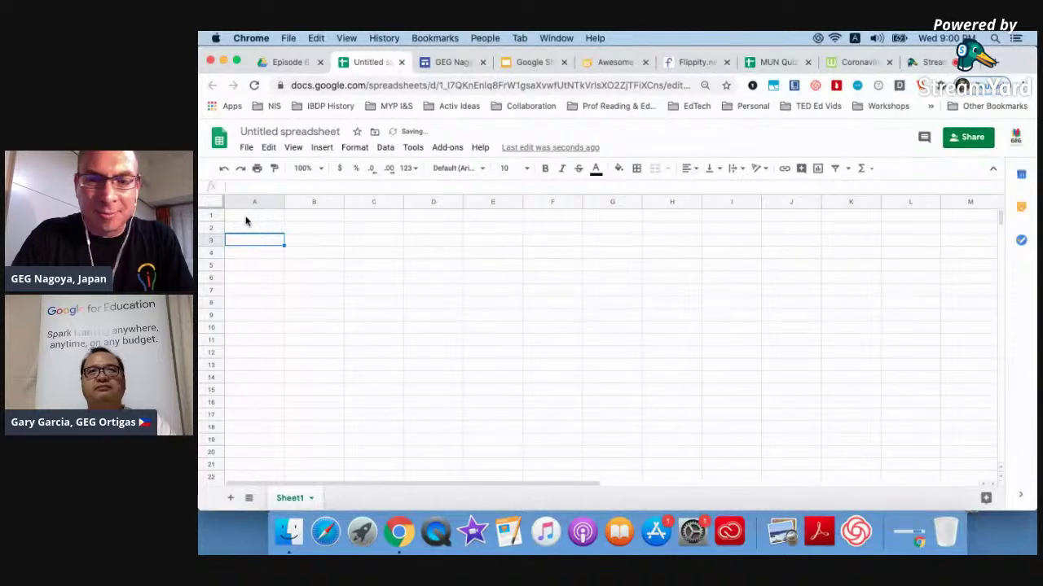
pyautogui.click(245, 220)
pyautogui.write('=insert')
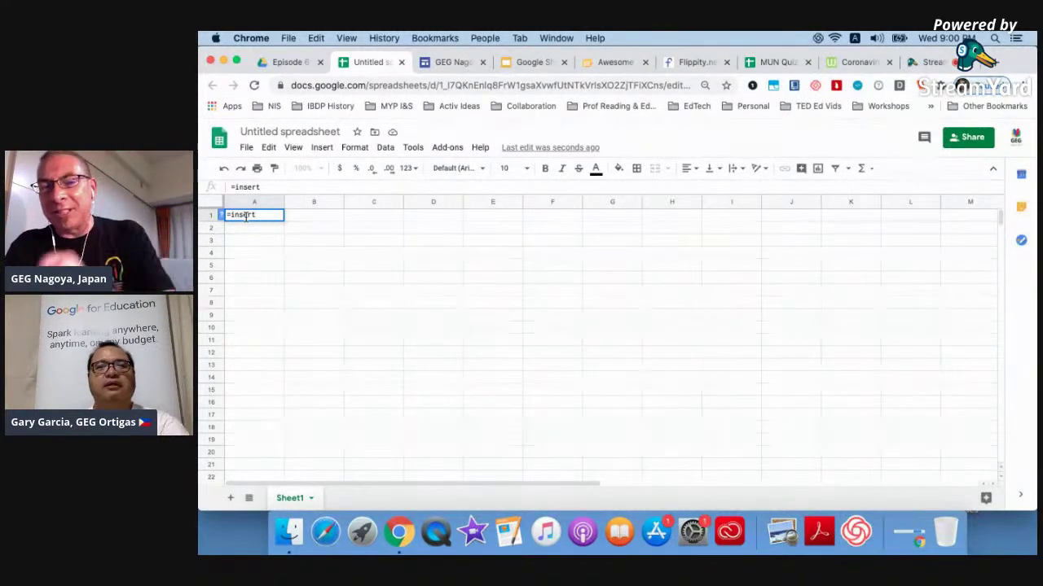
pyautogui.click(244, 238)
pyautogui.click(251, 218)
pyautogui.press('Delete')
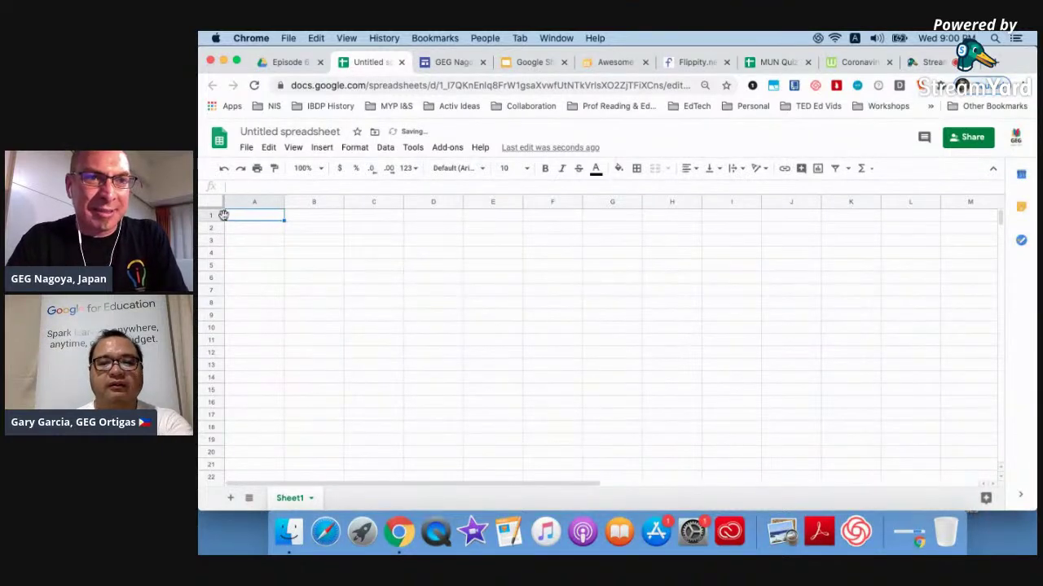
pyautogui.click(211, 201)
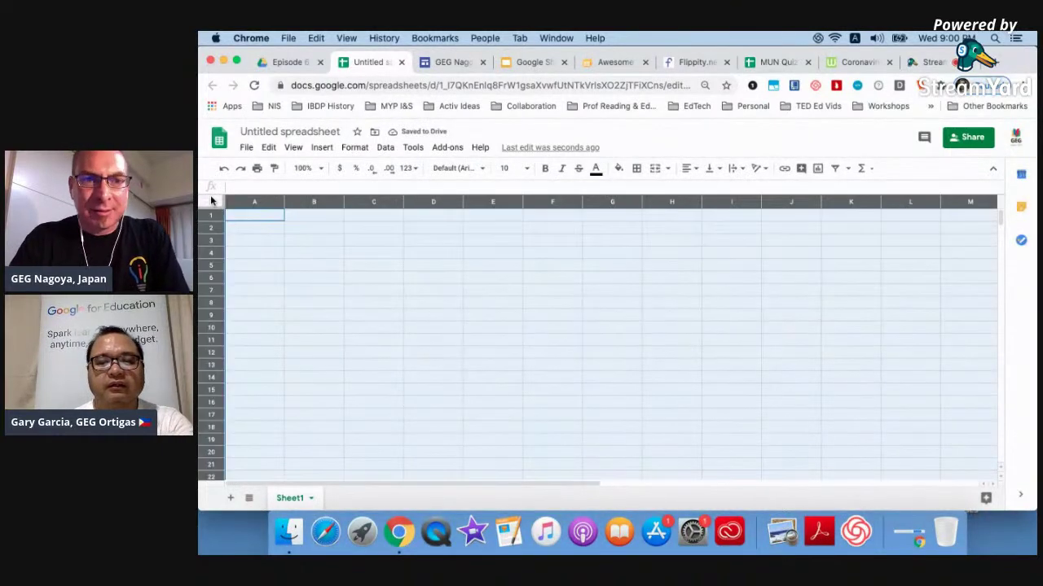
pyautogui.click(586, 305)
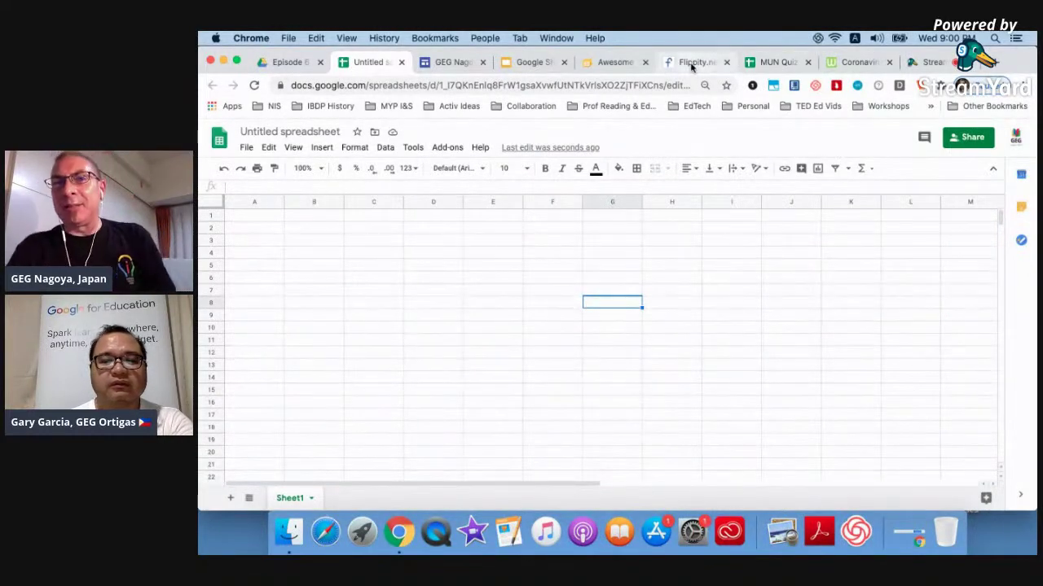
# Scroll through flippity.net's tool cards, such as Flashcards, Quiz Show and Random Name Picker, then open the MUN Quiz Show spreadsheet.
pyautogui.click(692, 63)
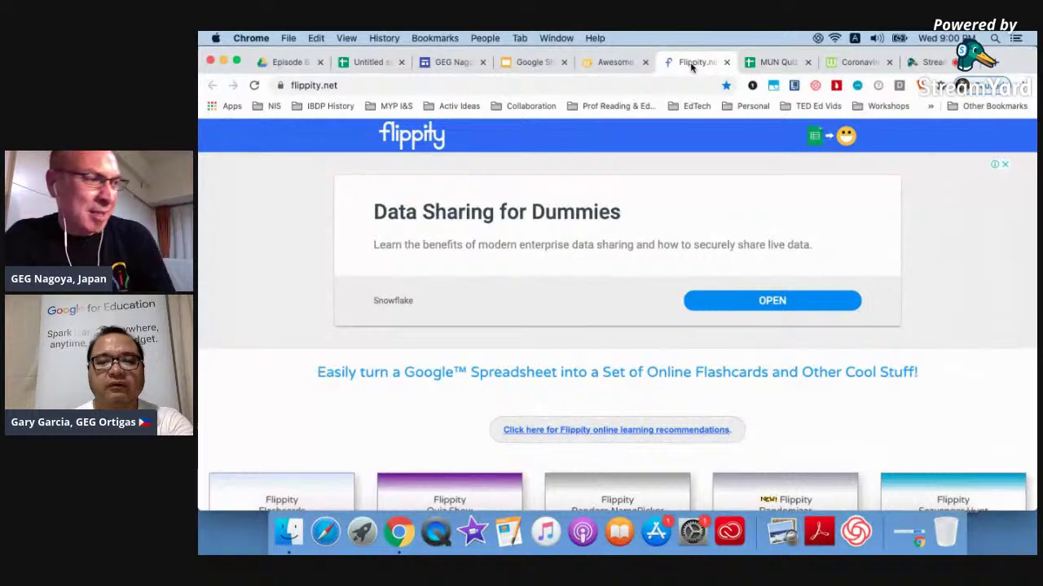
pyautogui.scroll(-5, 642, 220)
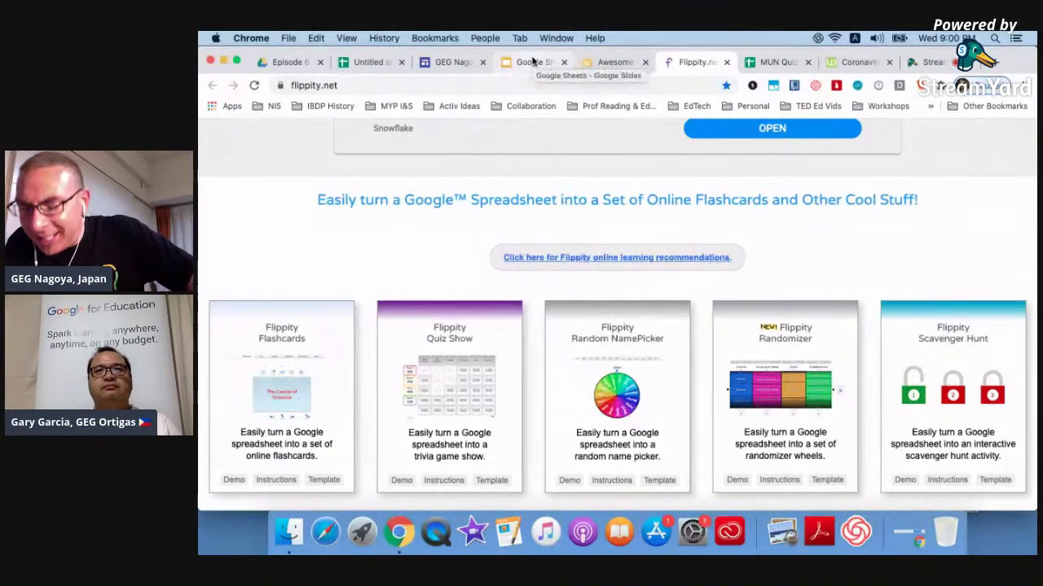
pyautogui.scroll(-3, 421, 223)
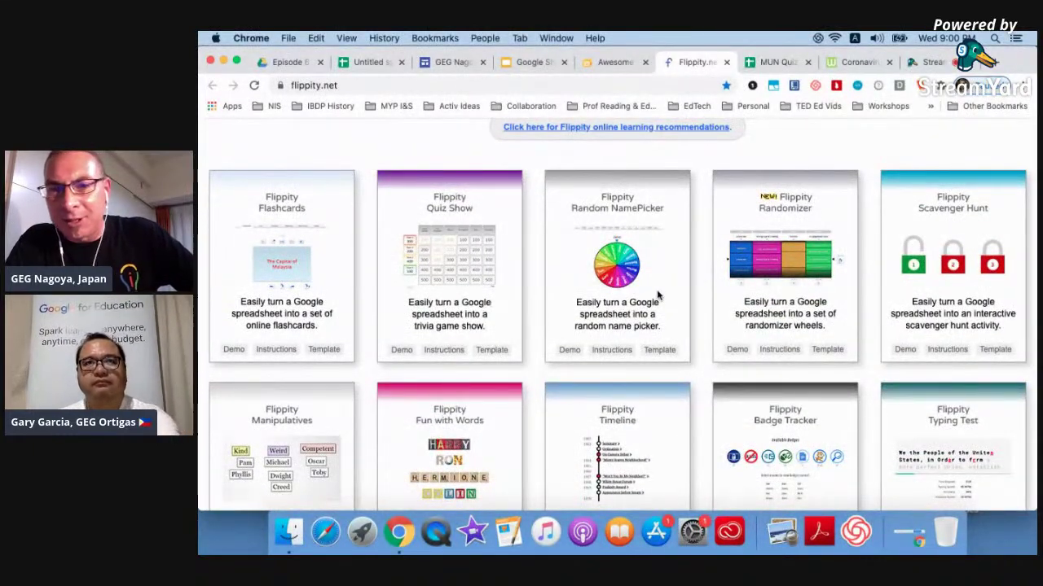
pyautogui.scroll(-2, 658, 296)
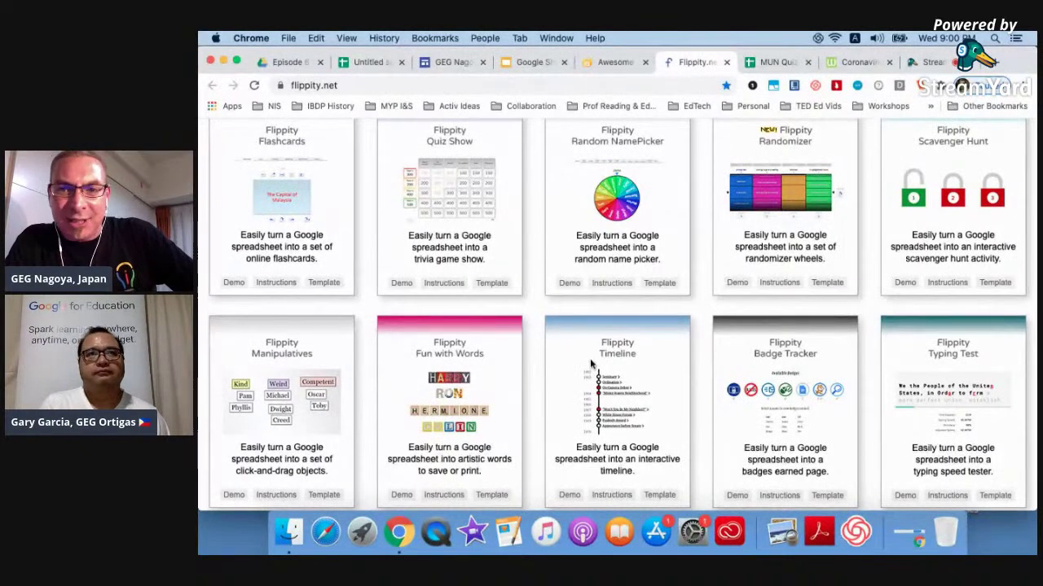
pyautogui.scroll(-3, 591, 364)
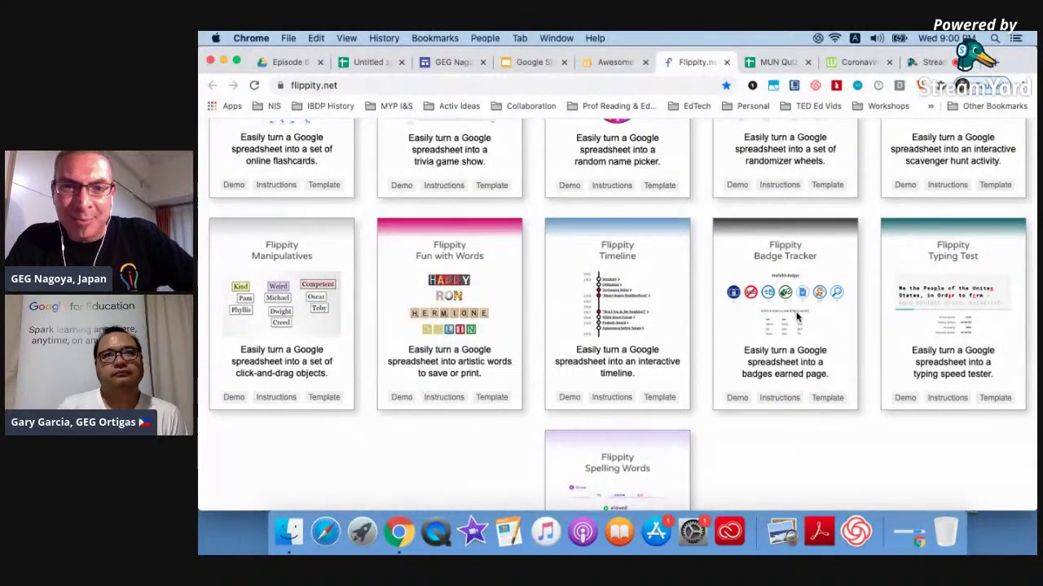
pyautogui.scroll(10, 798, 317)
pyautogui.scroll(-5, 798, 316)
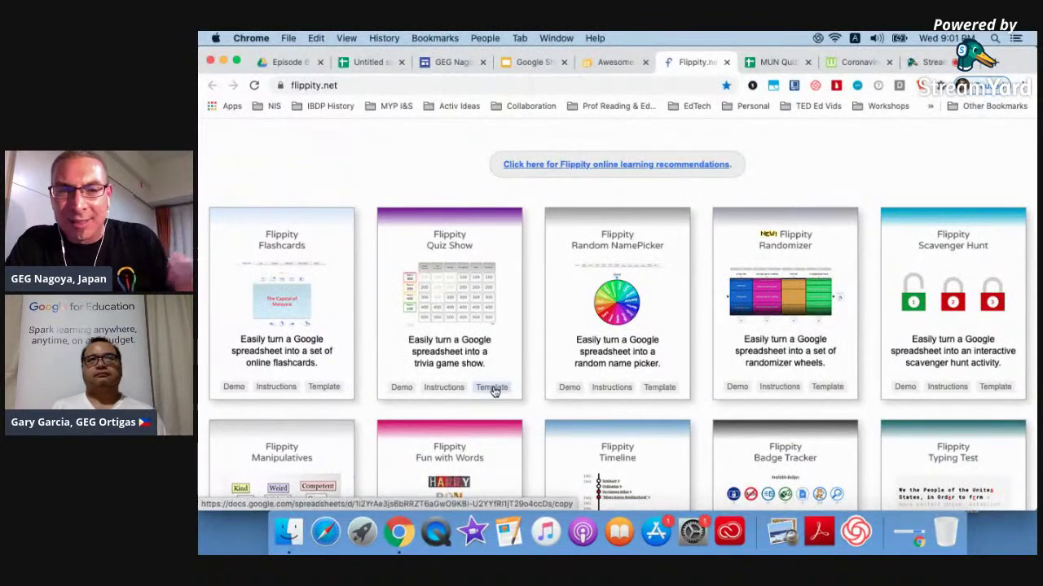
pyautogui.click(751, 65)
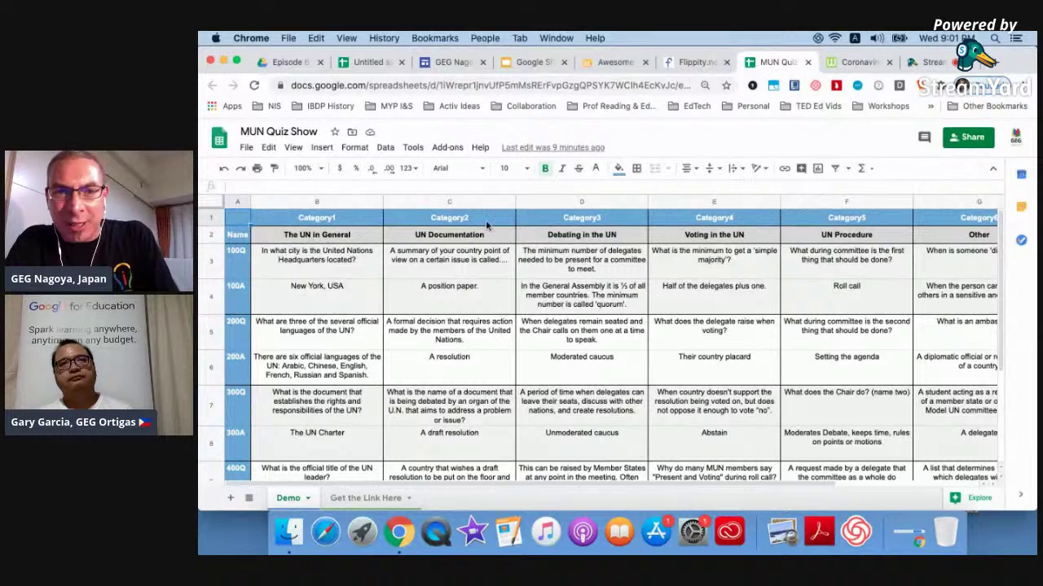
# Clear the Final category's Biology heading, powerhouse question and Mitochondria answer in H2–H4.
pyautogui.hscroll(5, 882, 229)
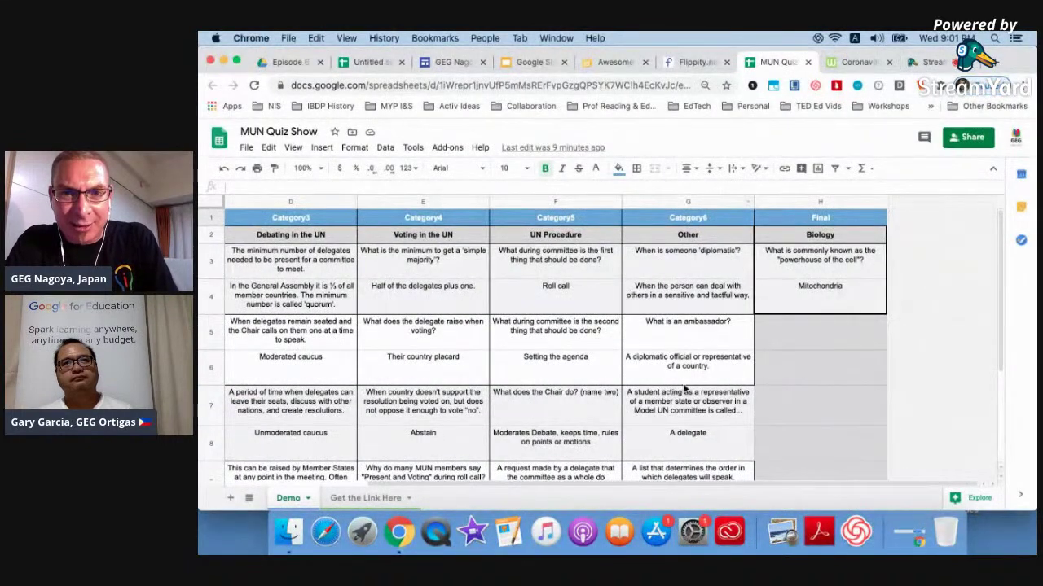
pyautogui.click(821, 237)
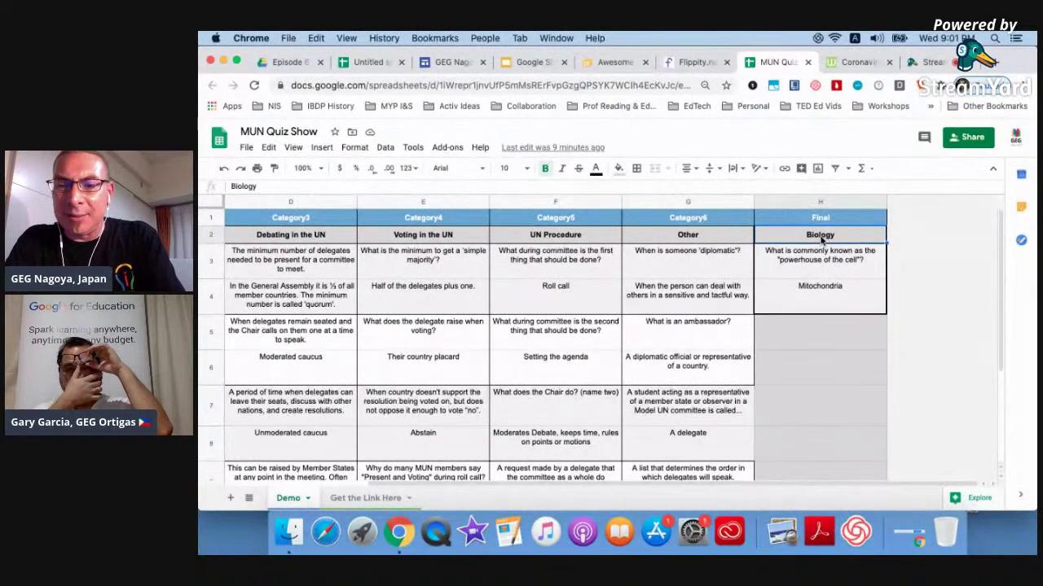
pyautogui.press('Delete')
pyautogui.click(821, 256)
pyautogui.press('Delete')
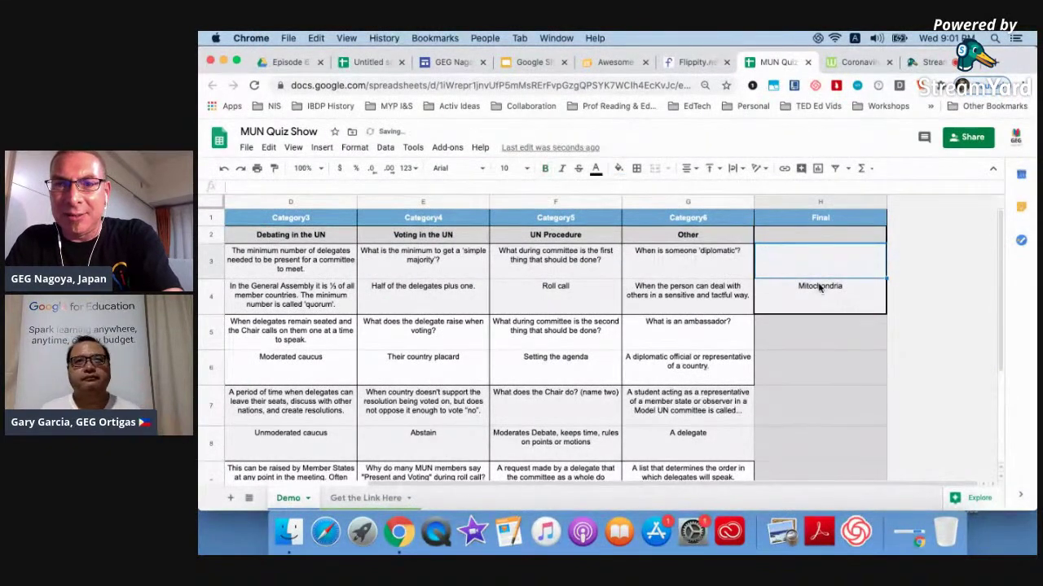
pyautogui.click(820, 286)
pyautogui.press('Delete')
# Review the UN questions and answers in B3–B6, then open File > Publish to the web.
pyautogui.hscroll(-5, 643, 301)
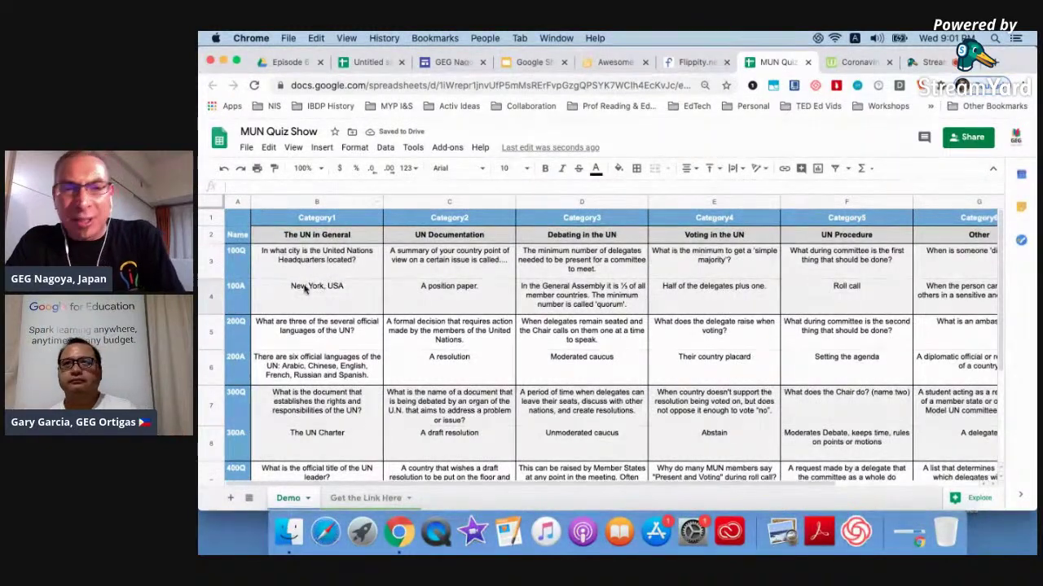
pyautogui.click(321, 269)
pyautogui.click(321, 303)
pyautogui.click(320, 331)
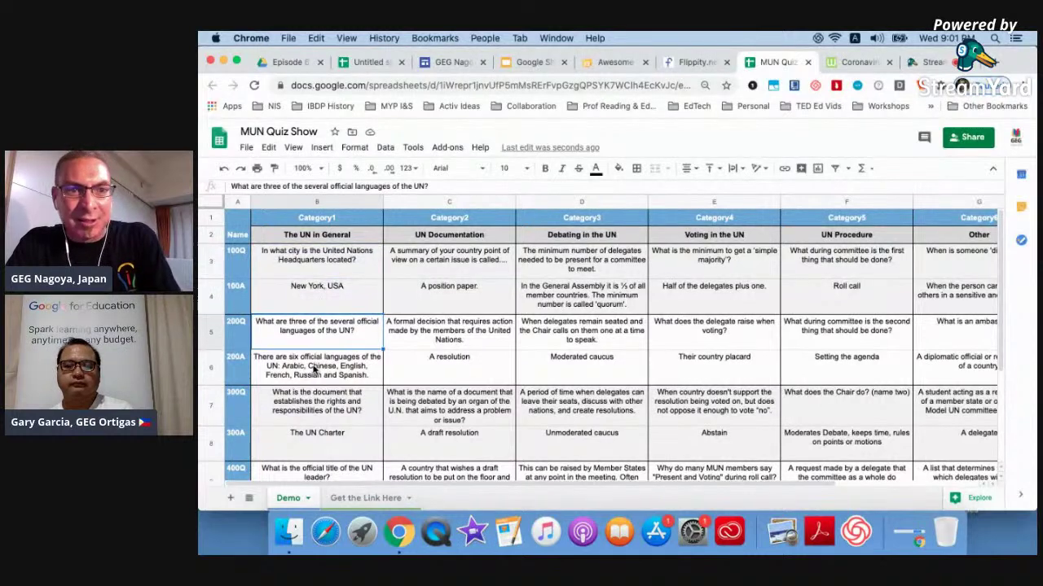
pyautogui.click(313, 372)
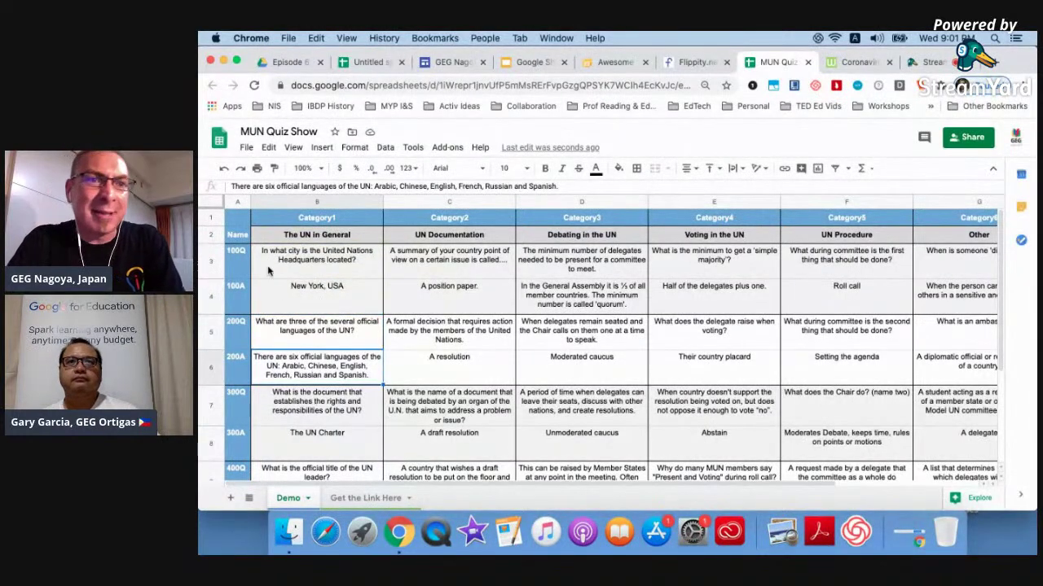
pyautogui.click(245, 149)
pyautogui.click(285, 454)
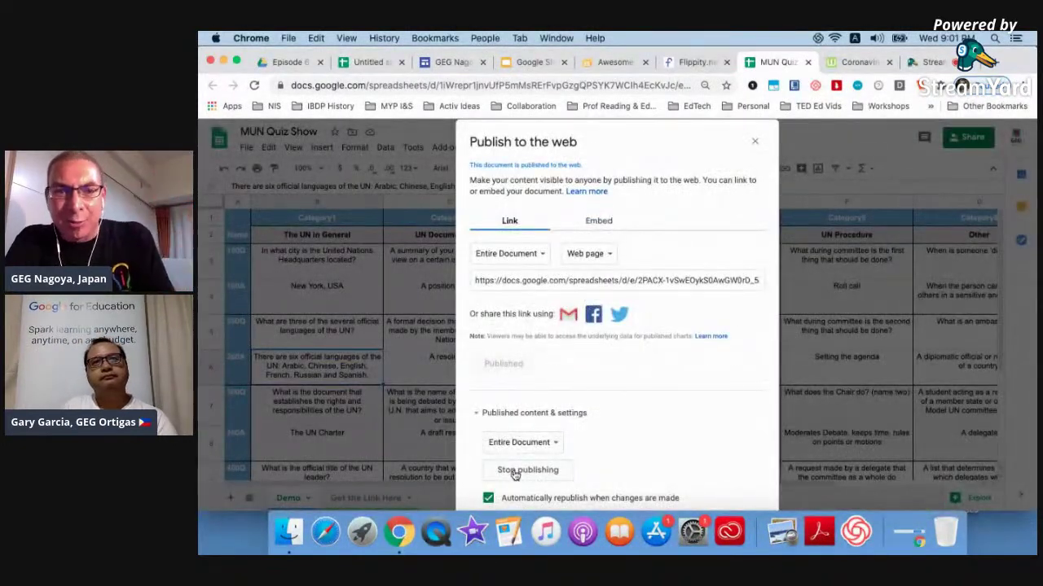
# Close the publish dialog and open the Flippity Quiz Show link in A2 of the Get the Link Here sheet.
pyautogui.click(756, 143)
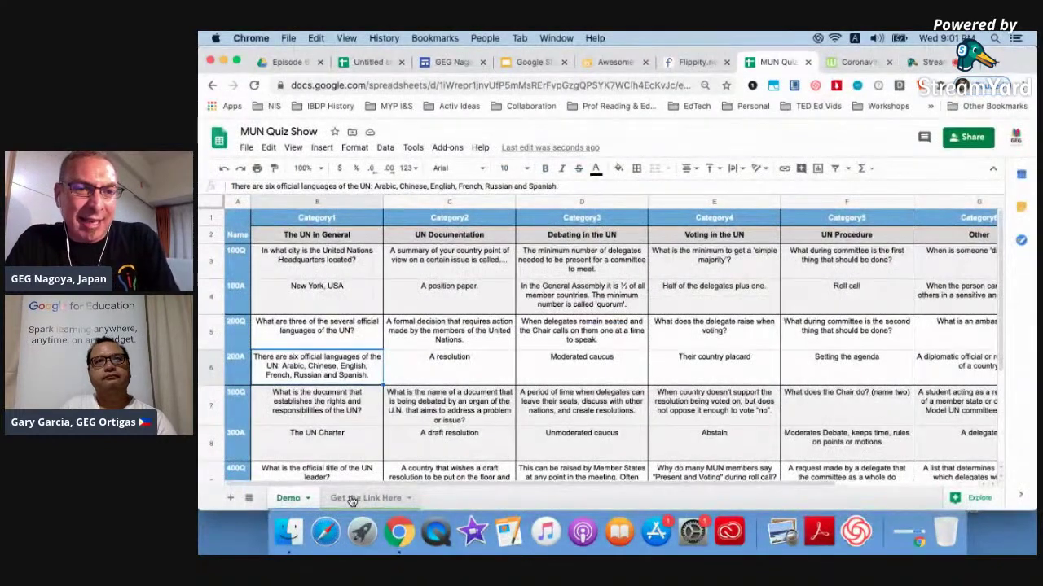
pyautogui.click(352, 498)
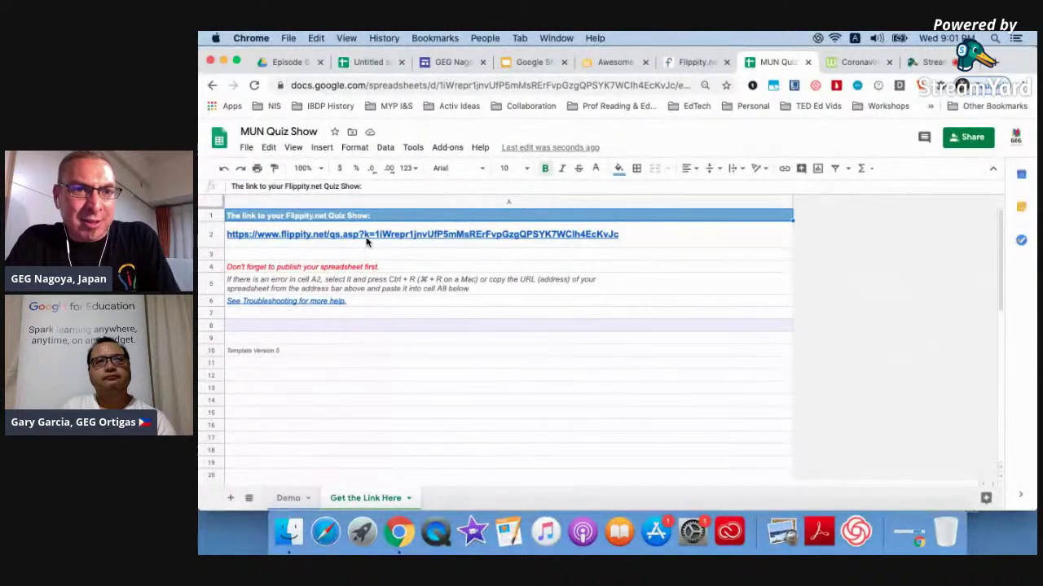
pyautogui.click(366, 243)
pyautogui.click(339, 263)
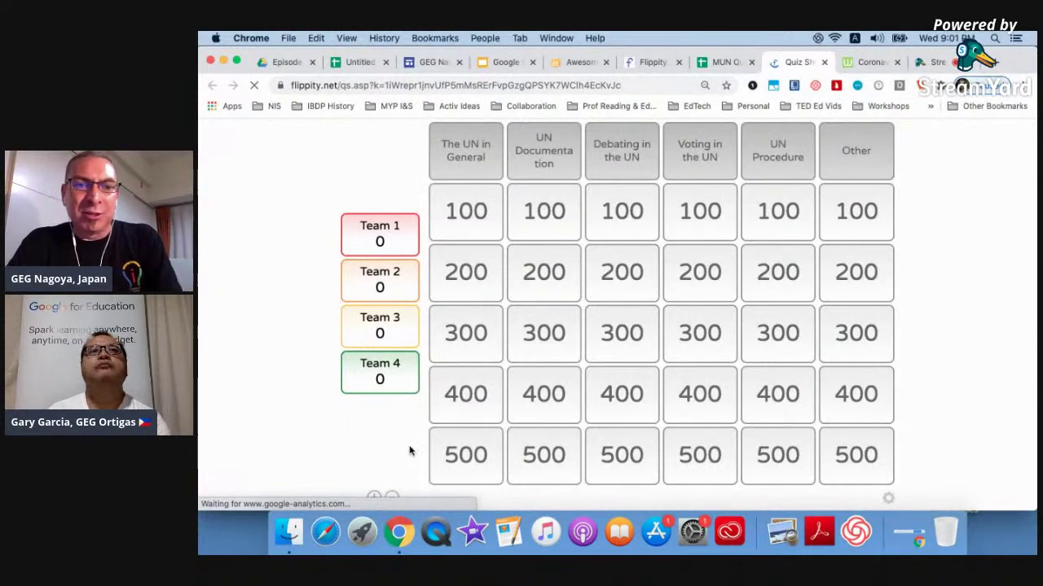
# Cut the board down to three teams and play the 100-point The UN in General question.
pyautogui.click(374, 497)
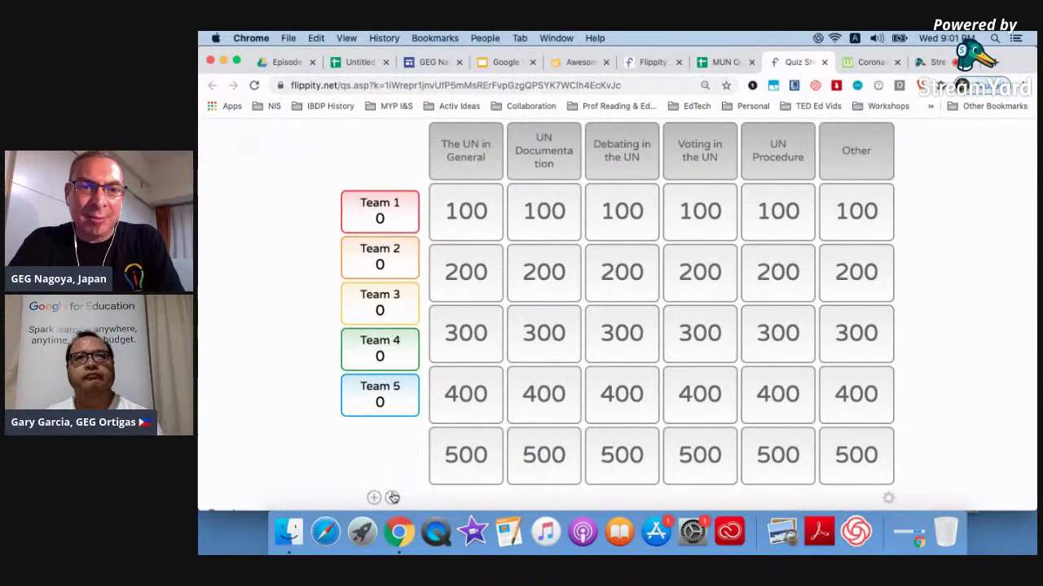
pyautogui.click(392, 498)
pyautogui.click(392, 497)
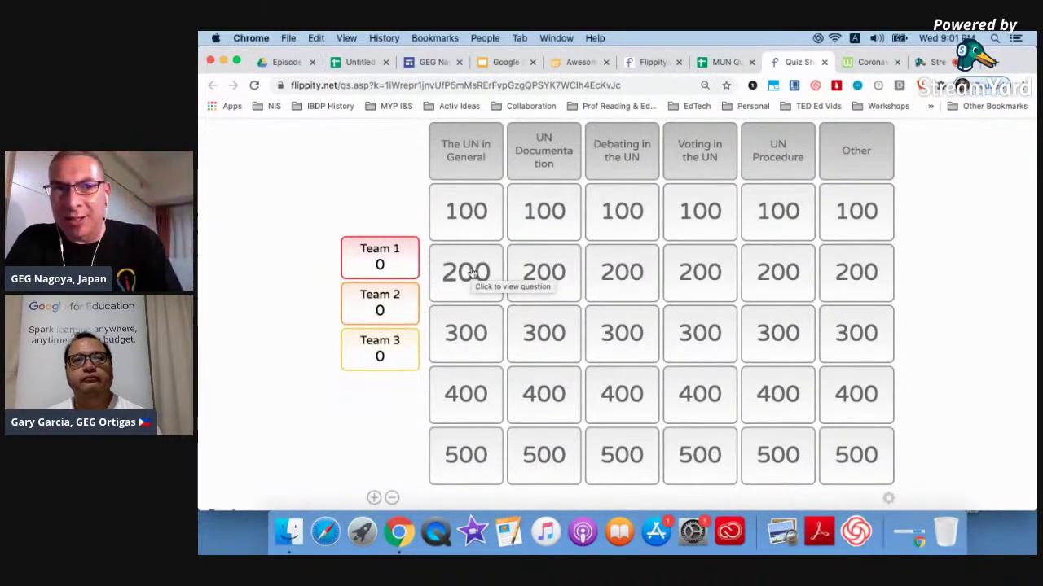
pyautogui.click(472, 213)
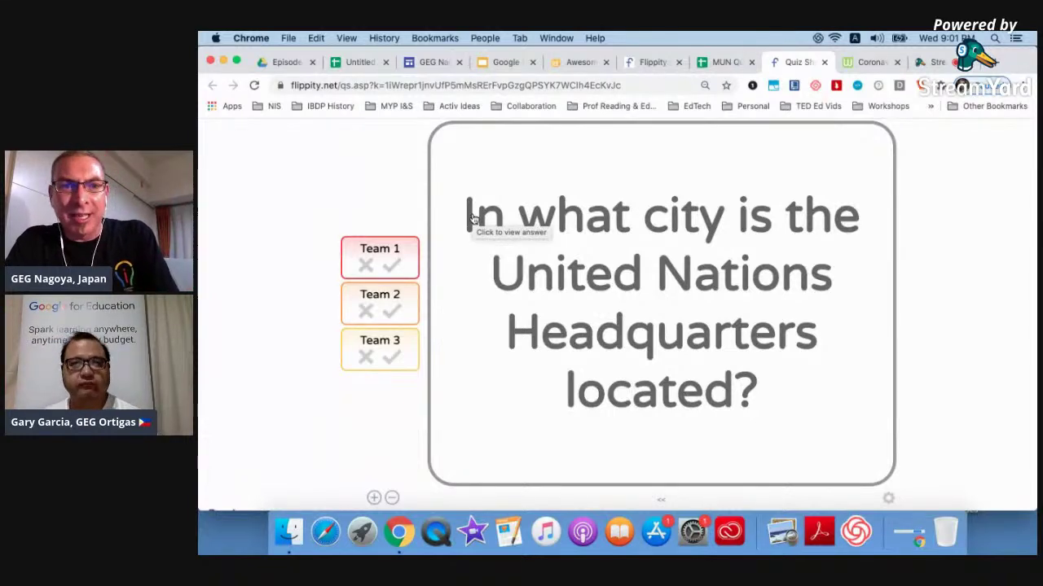
pyautogui.click(473, 218)
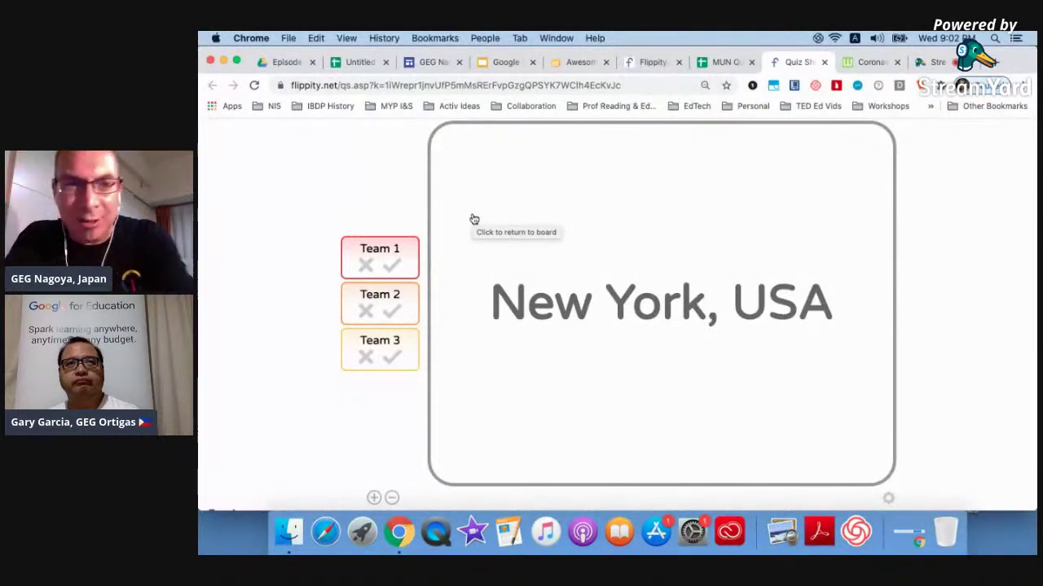
pyautogui.click(473, 218)
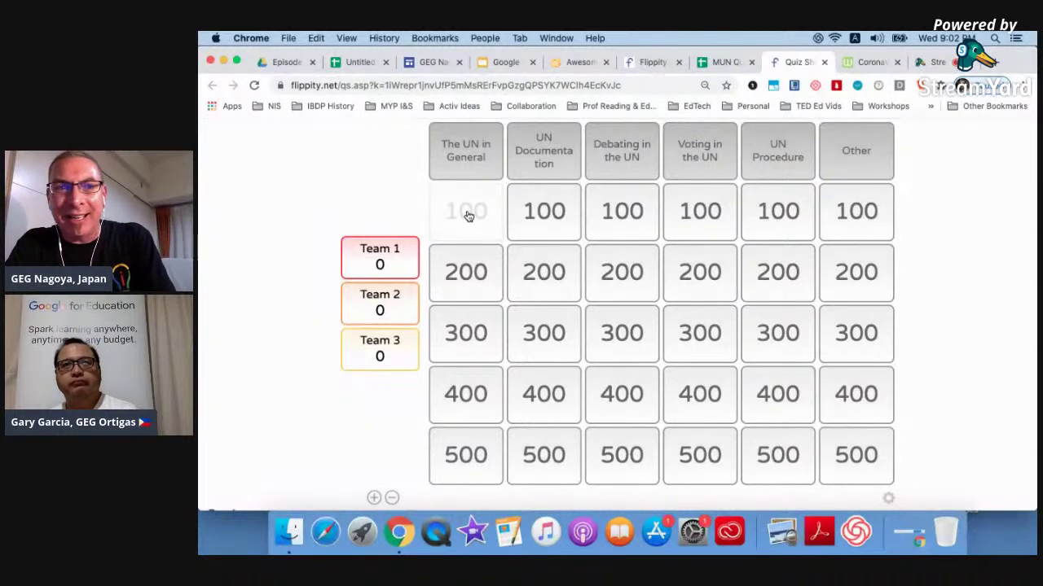
# Set Team 1's score to 100, then return to the Flippity home page.
pyautogui.click(387, 262)
pyautogui.press('BackSpace')
pyautogui.write('100')
pyautogui.click(248, 316)
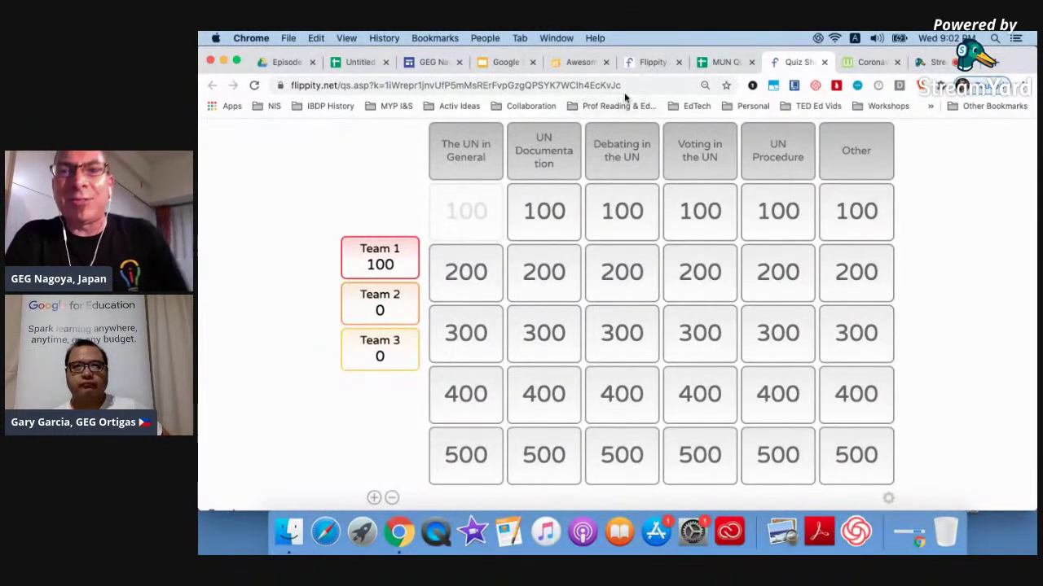
pyautogui.click(648, 63)
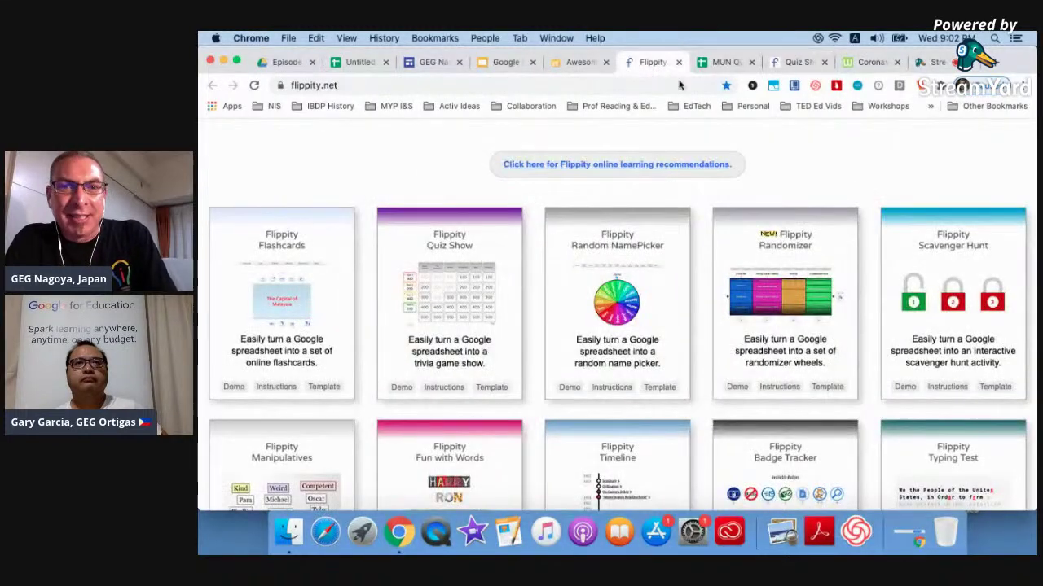
# Show MUN Quiz Show's Demo sheet, then close the Flippity and MUN Quiz tabs to reach Awesome Table.
pyautogui.click(720, 68)
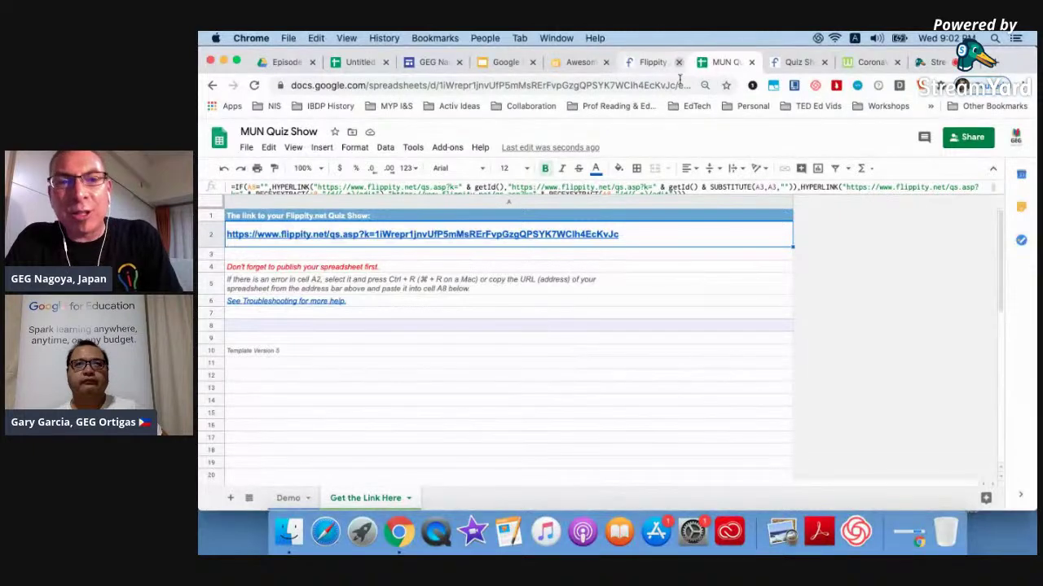
pyautogui.click(286, 499)
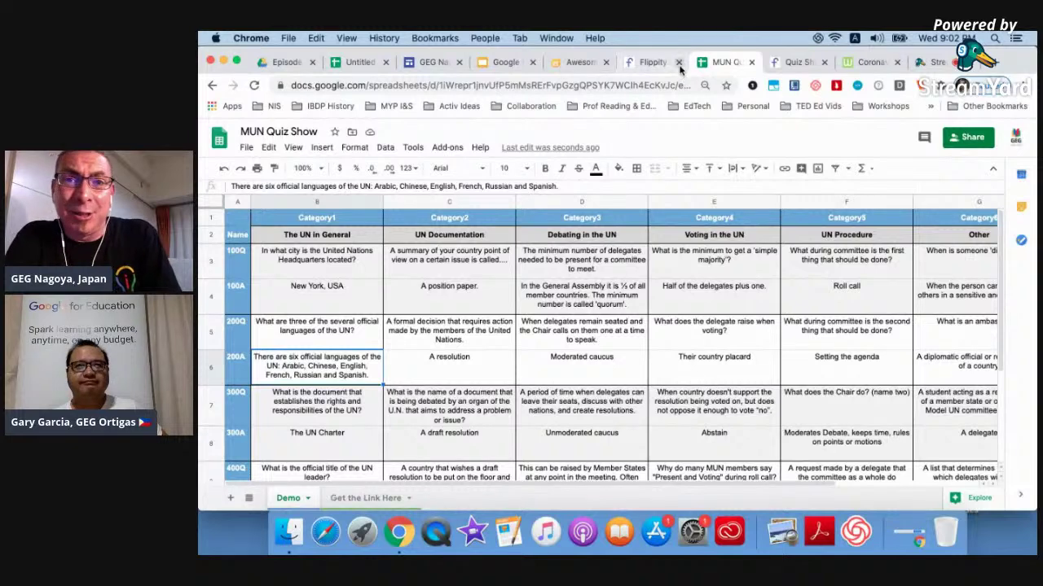
pyautogui.click(679, 63)
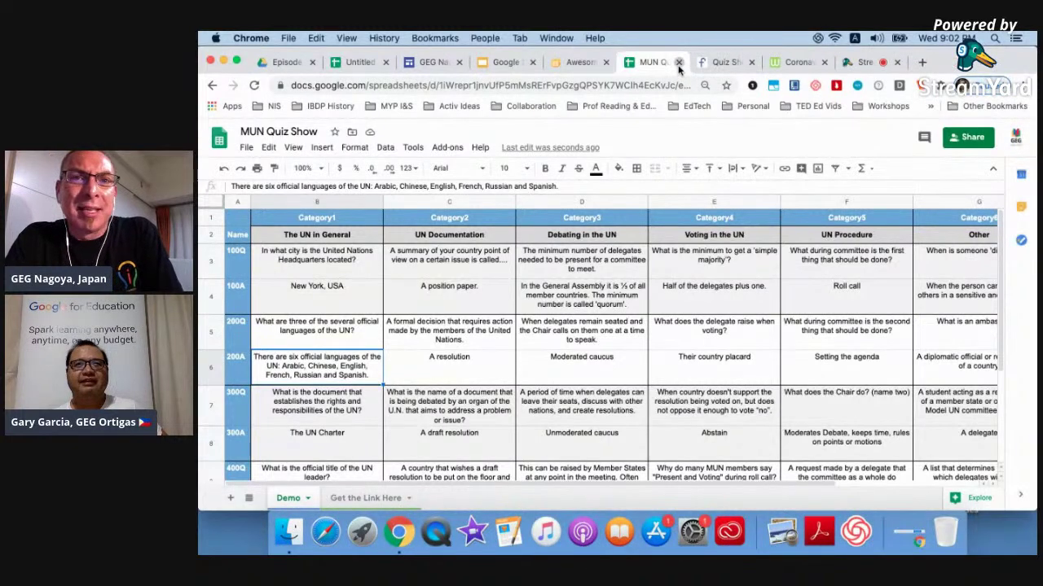
pyautogui.click(679, 62)
pyautogui.click(580, 63)
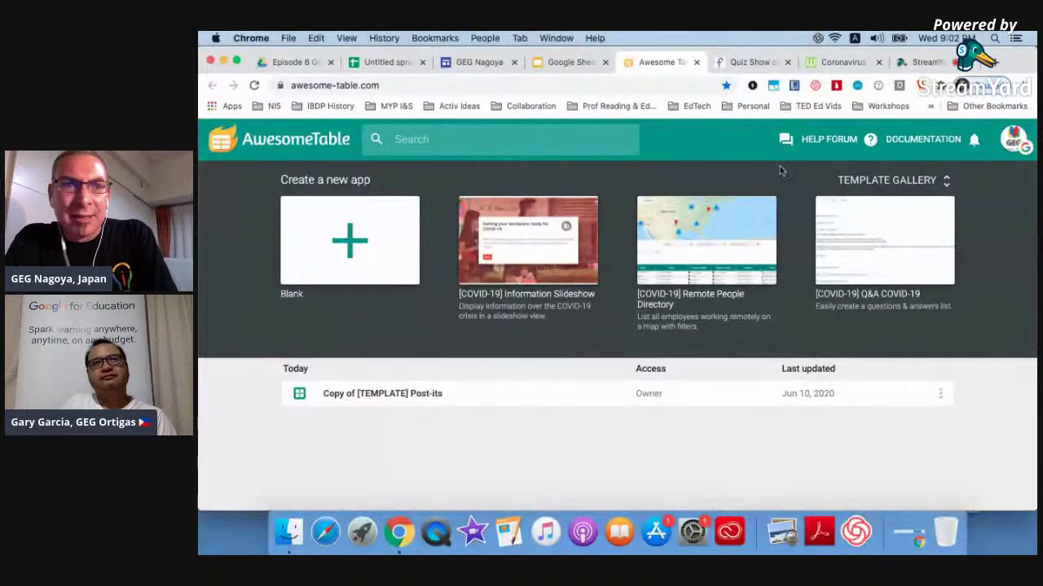
# Scroll through Awesome Table's template gallery of app types, then go back to slide 21, Practical Tips.
pyautogui.click(566, 62)
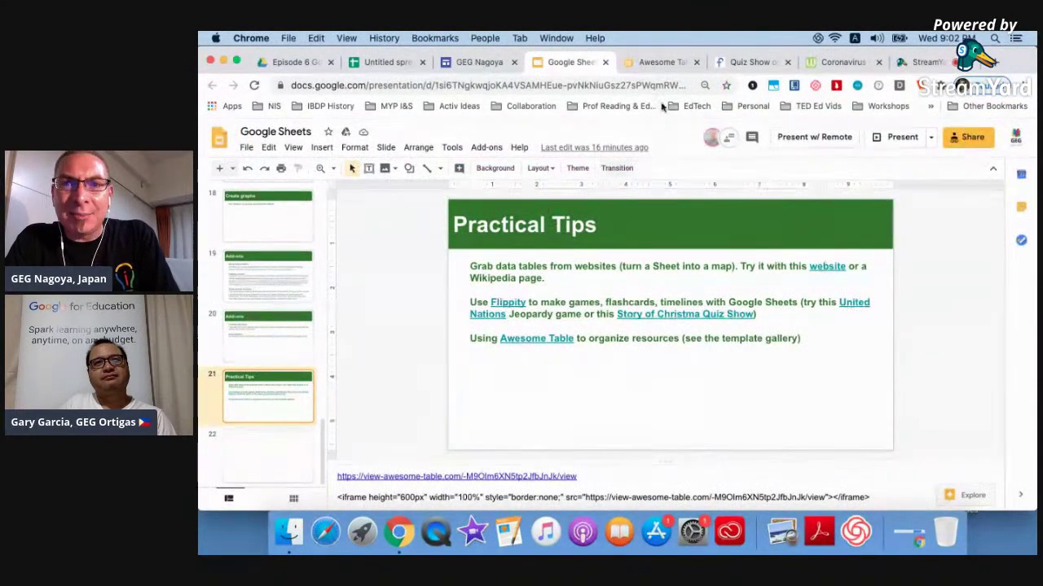
pyautogui.click(660, 62)
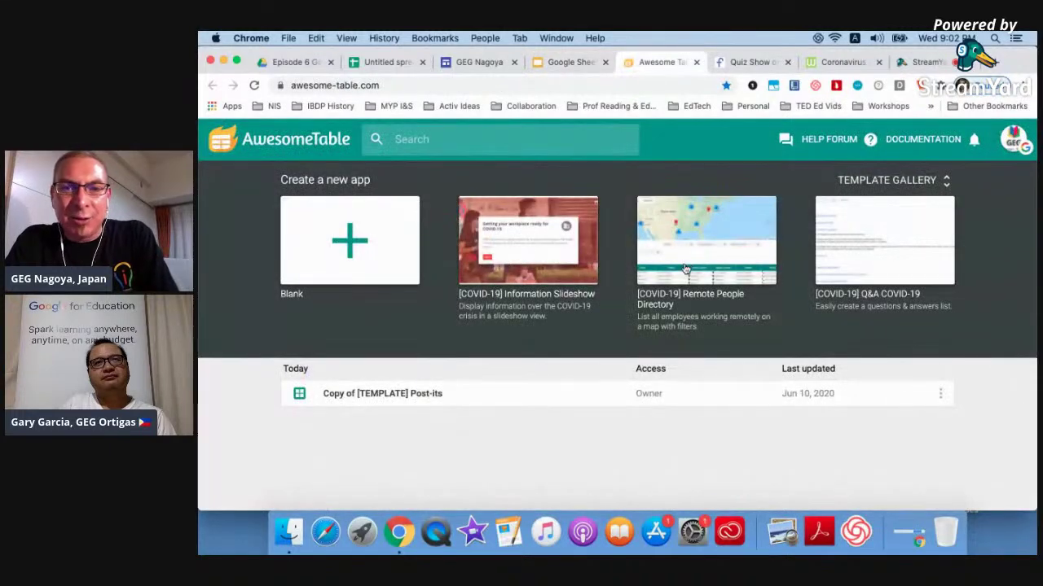
pyautogui.click(883, 180)
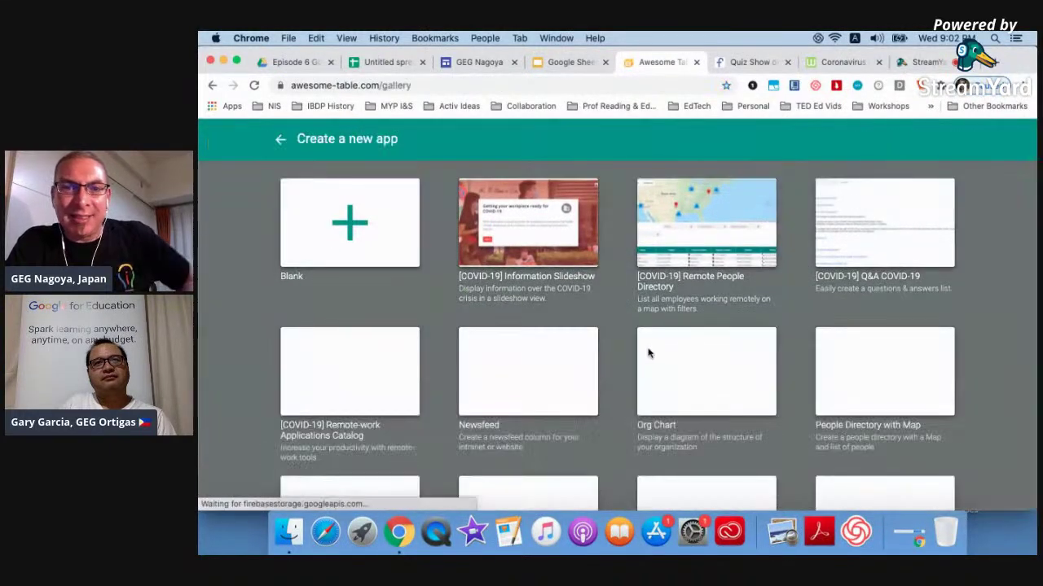
pyautogui.scroll(-3, 646, 339)
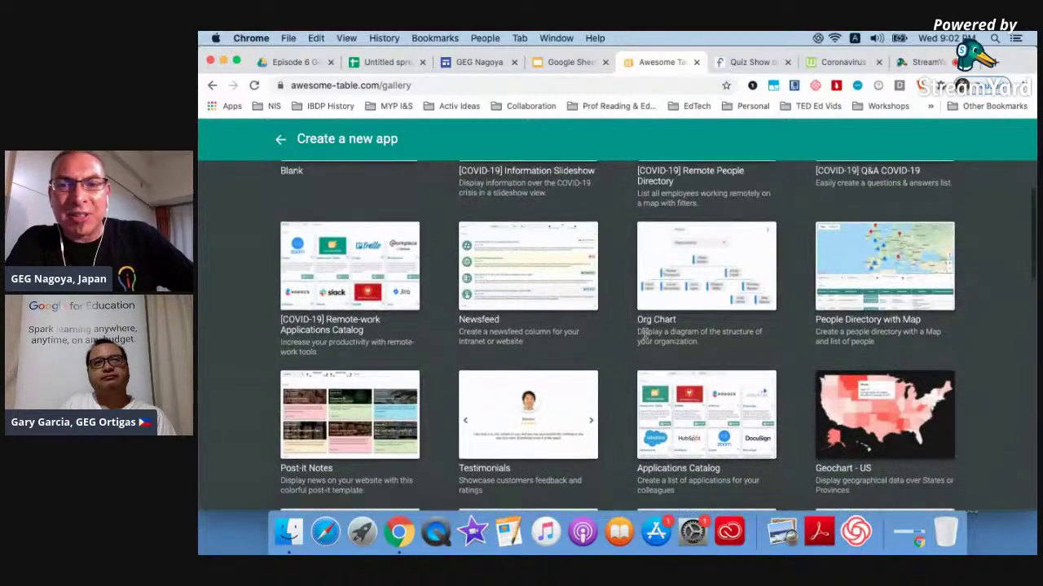
pyautogui.scroll(-5, 645, 338)
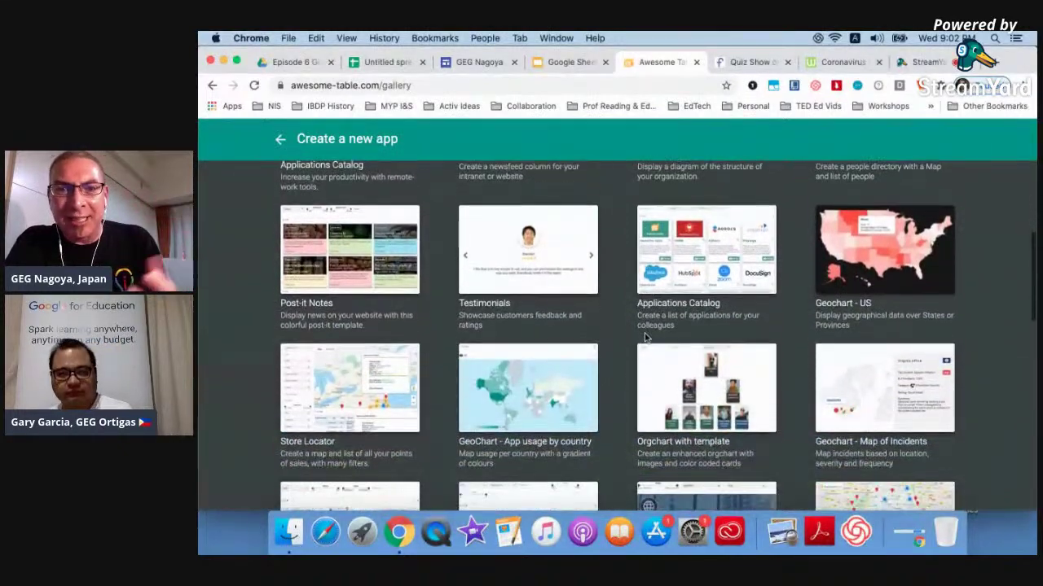
pyautogui.scroll(-3, 645, 339)
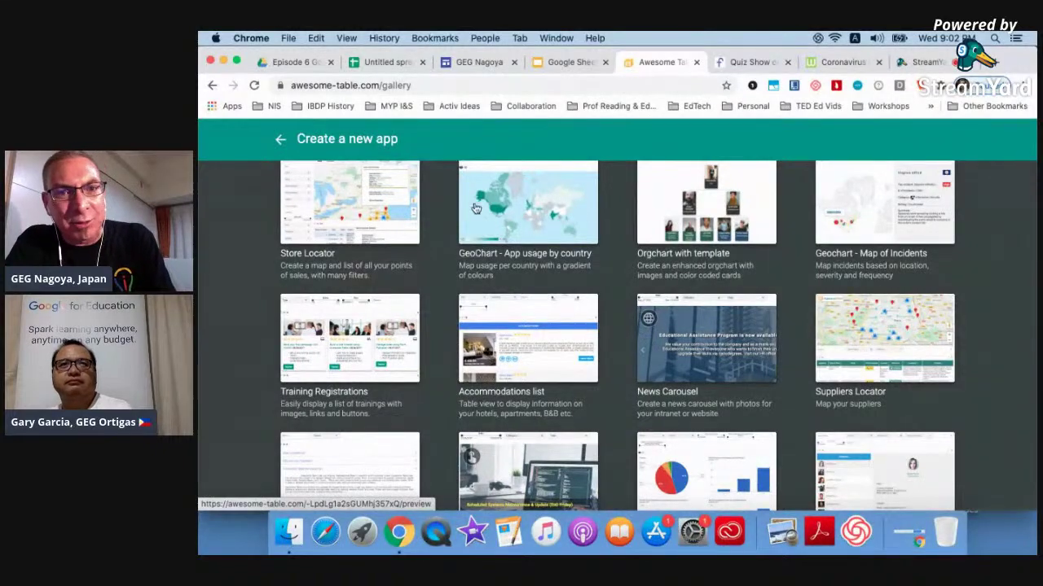
pyautogui.scroll(-3, 535, 396)
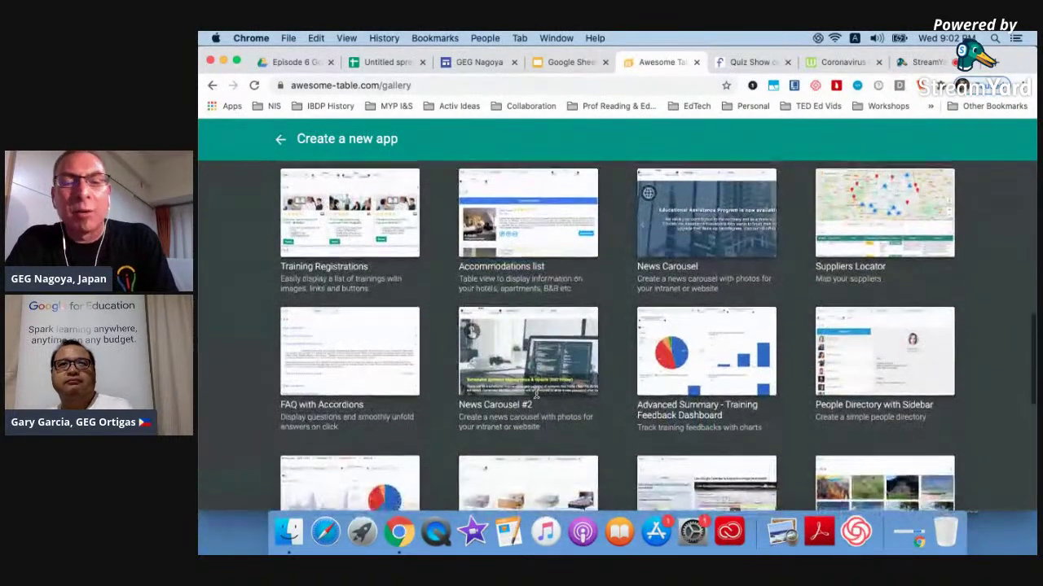
pyautogui.scroll(10, 536, 393)
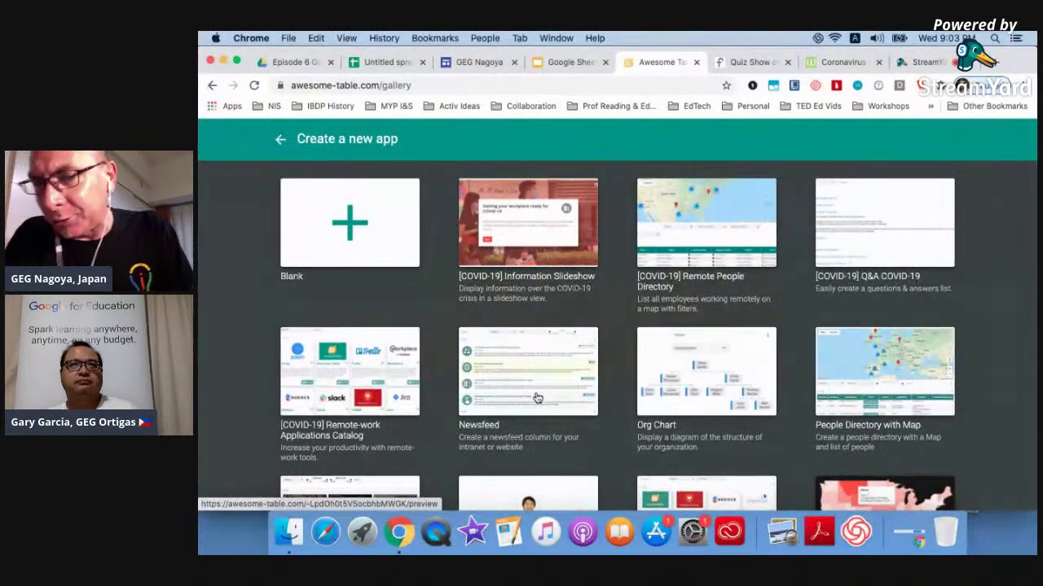
pyautogui.click(543, 62)
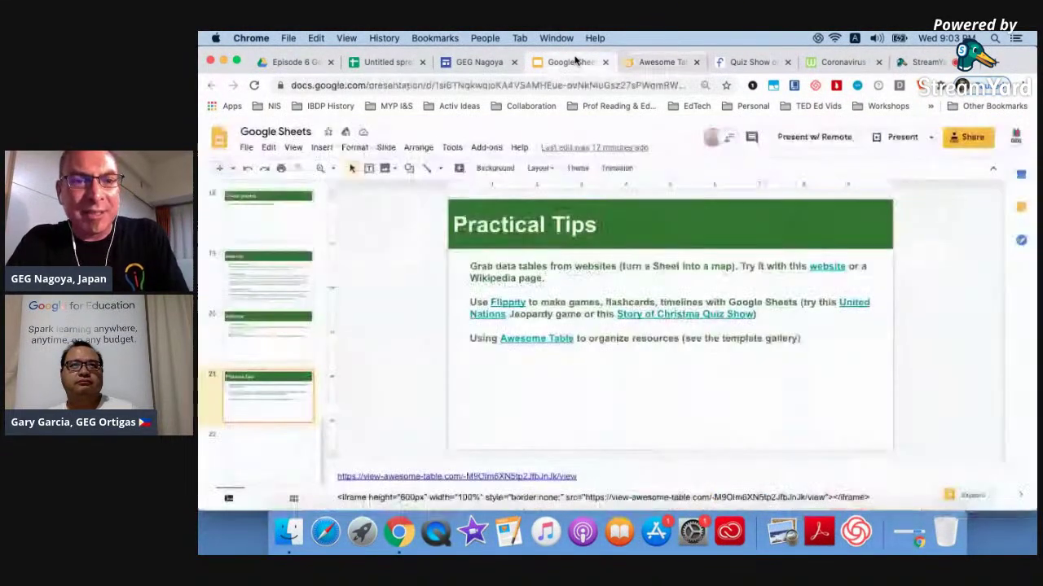
# Open the view-awesome-table link from the slide's speaker notes in a new tab.
pyautogui.click(463, 477)
pyautogui.click(439, 495)
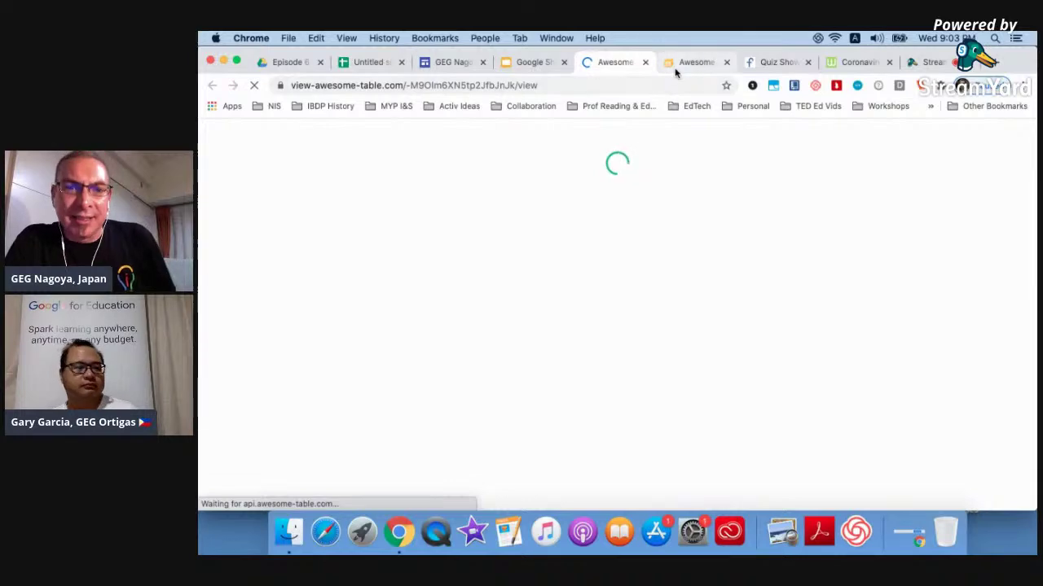
pyautogui.click(676, 65)
pyautogui.scroll(-2, 558, 318)
pyautogui.scroll(-3, 558, 317)
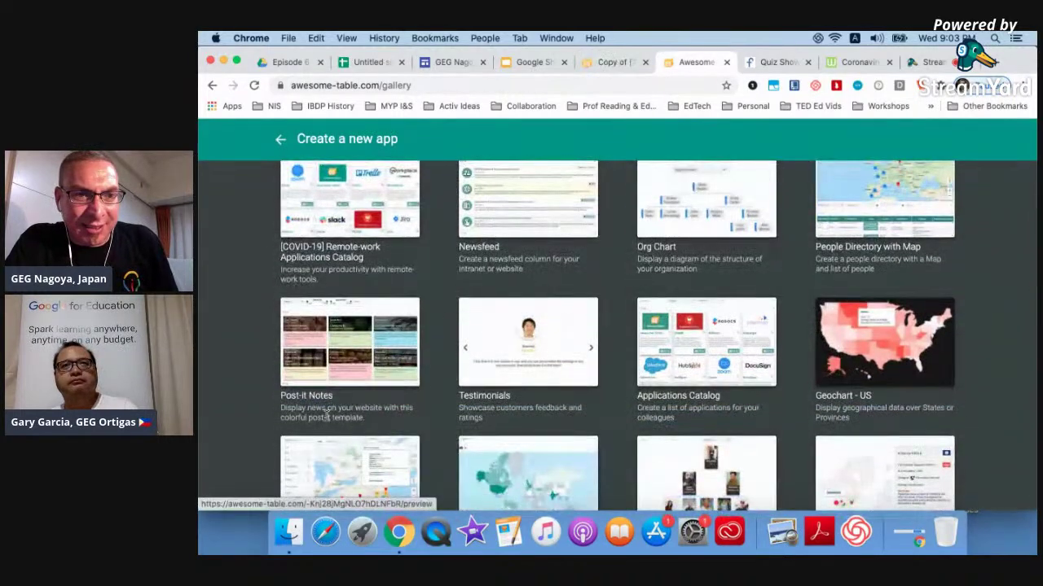
# Review the six assignment cards and select the assignments view's web address for copying.
pyautogui.click(606, 64)
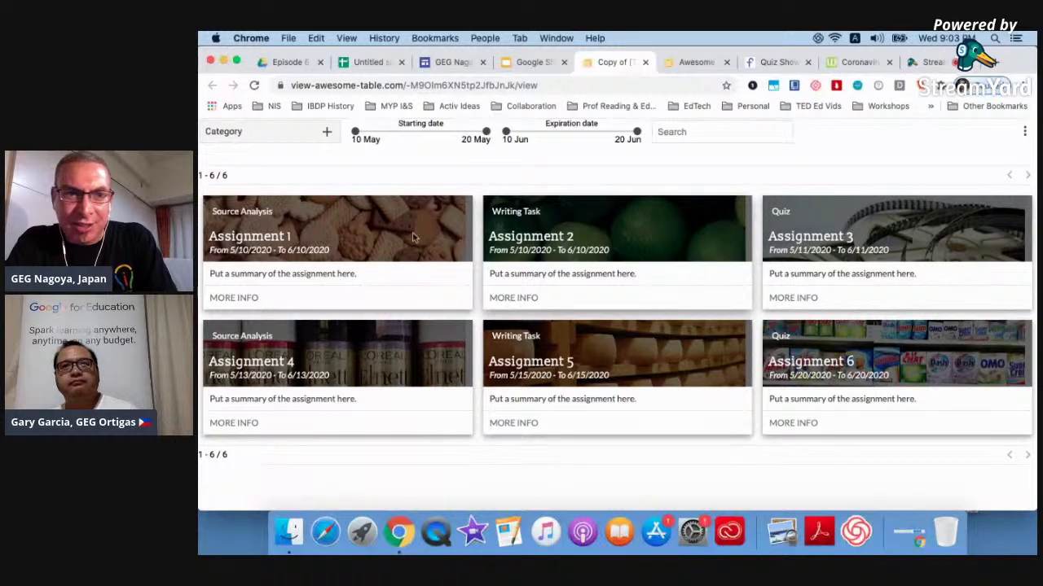
pyautogui.scroll(1, 392, 363)
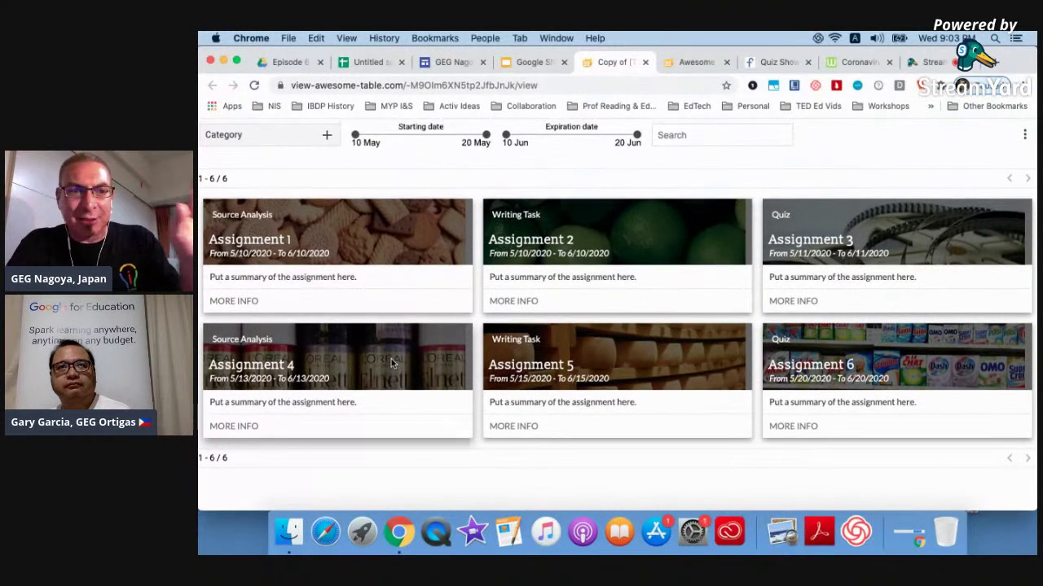
pyautogui.scroll(-1, 391, 363)
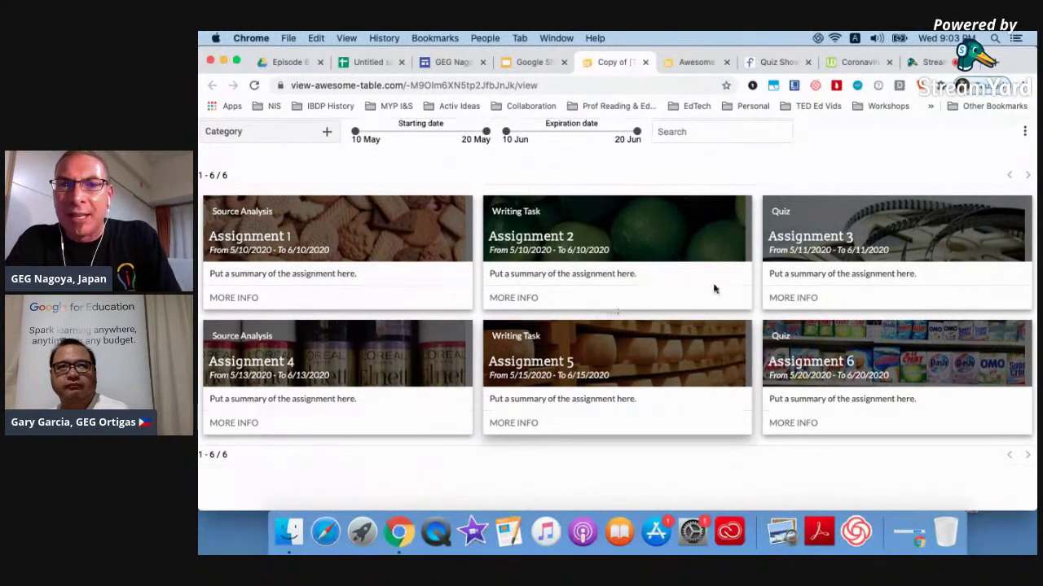
pyautogui.click(511, 85)
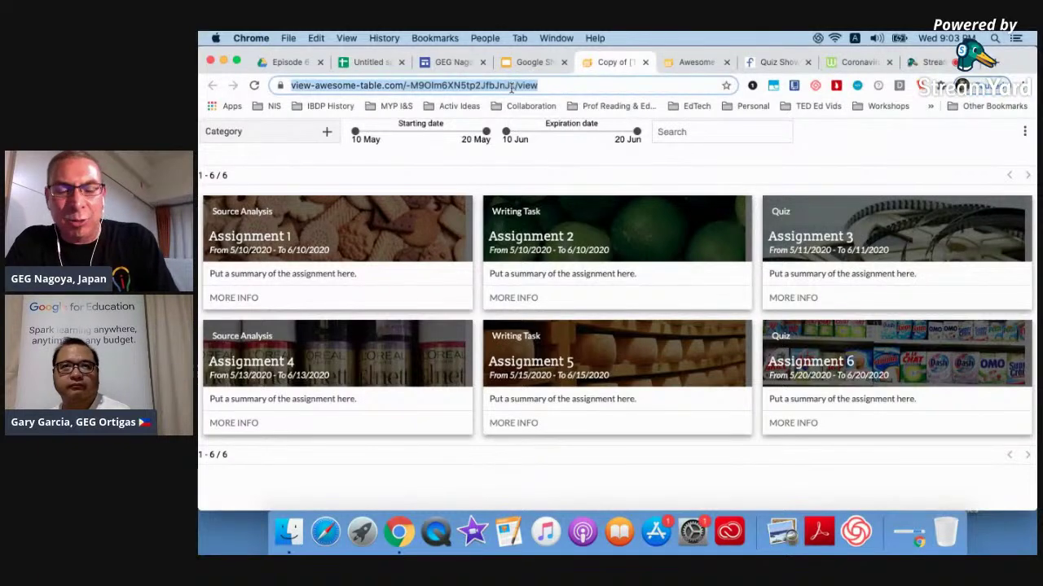
pyautogui.click(451, 62)
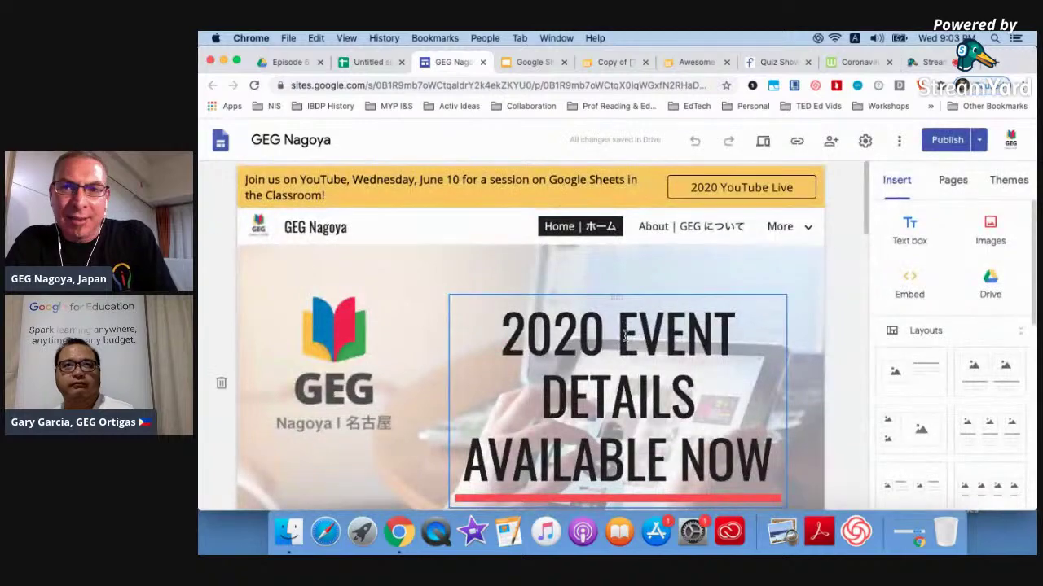
# Start an embed by URL on the GEG Nagoya page and clear the wrongly pasted Worldometer address.
pyautogui.scroll(-15, 624, 335)
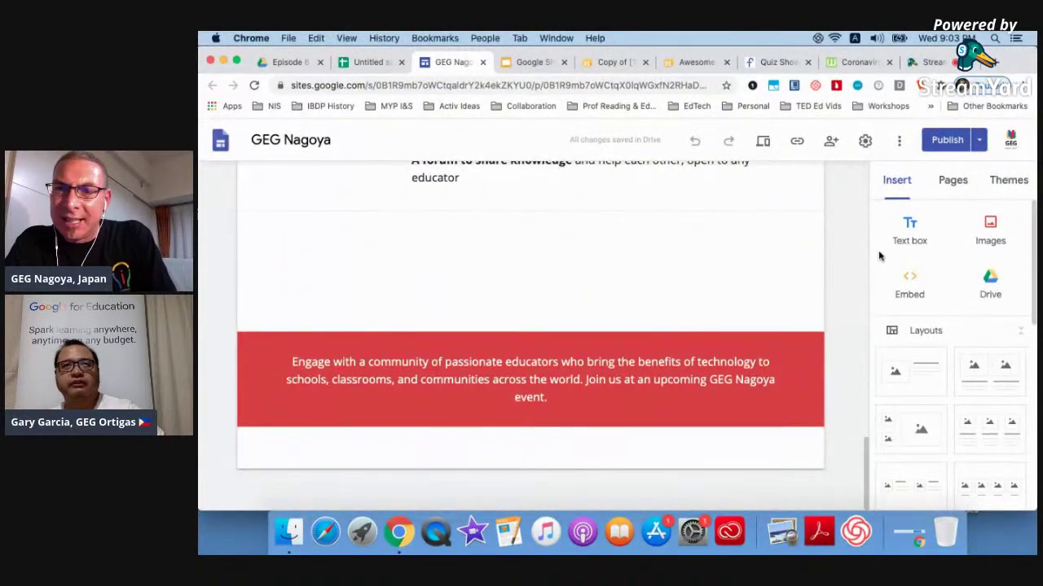
pyautogui.click(901, 278)
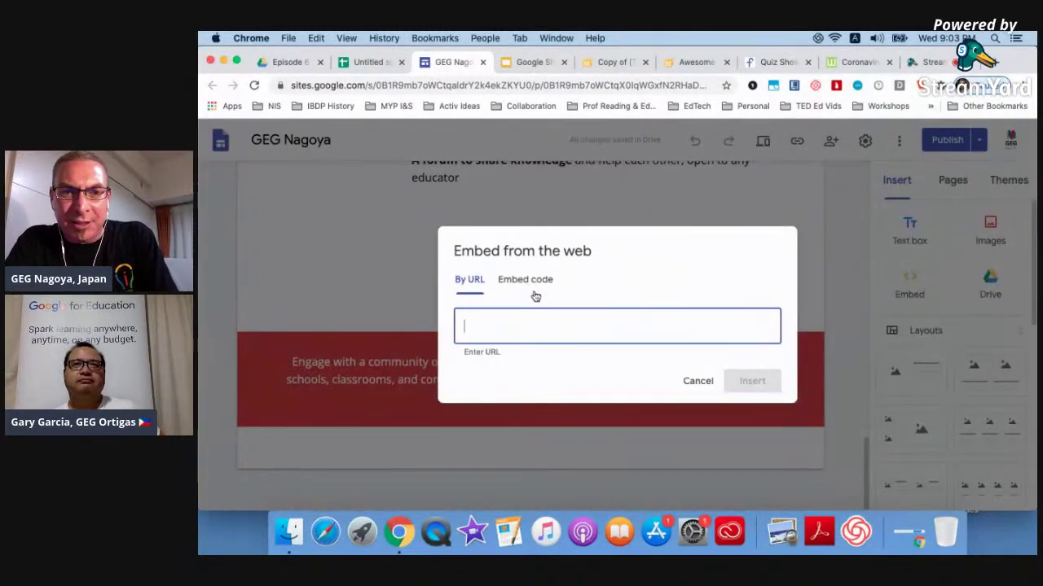
pyautogui.write('https://www.worldometers.info/coronavirus/')
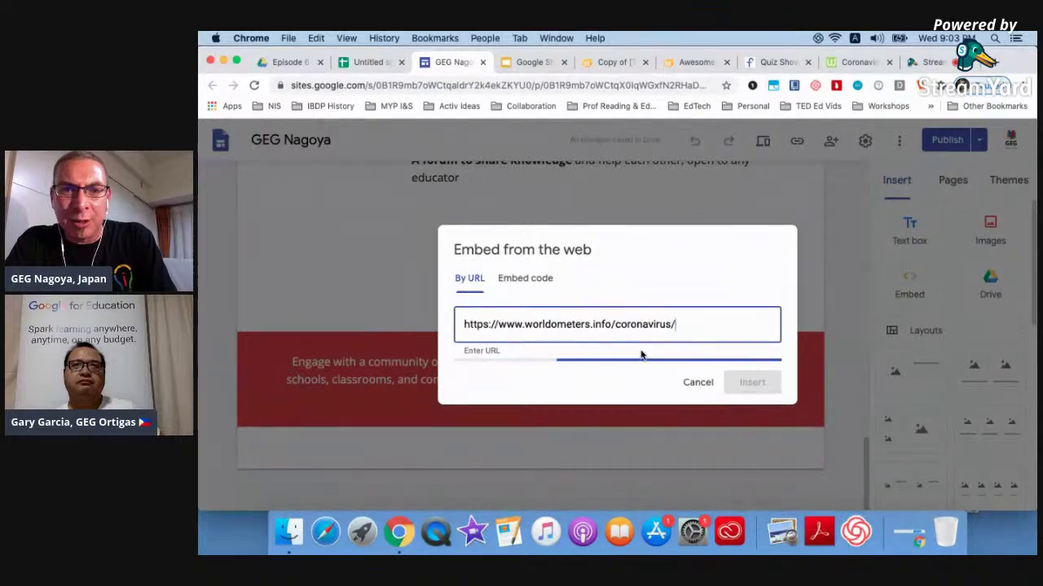
pyautogui.press('BackSpace')
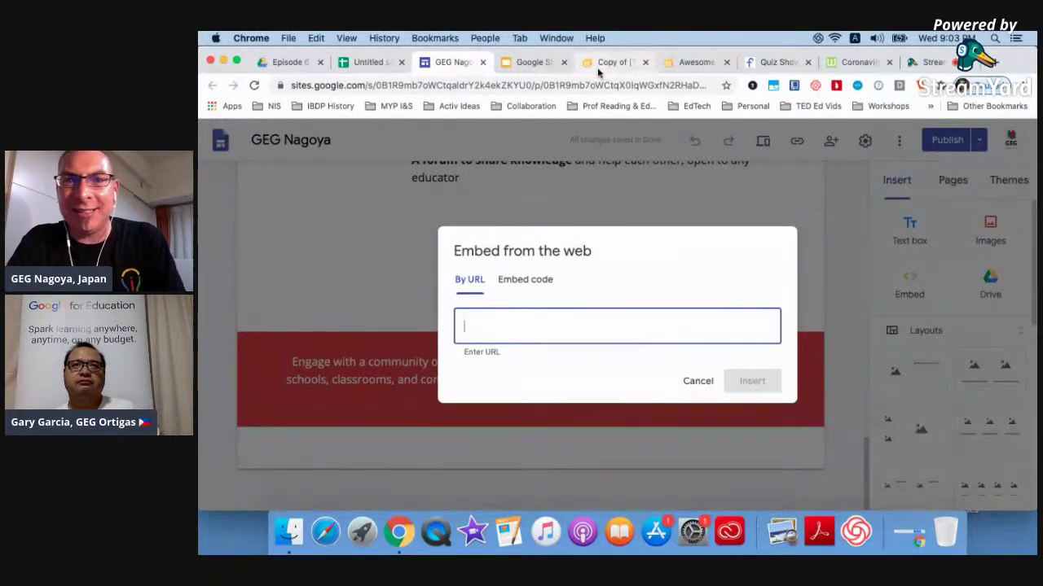
# Paste the Awesome Table view link from the slide, insert it, and widen the embed.
pyautogui.click(531, 62)
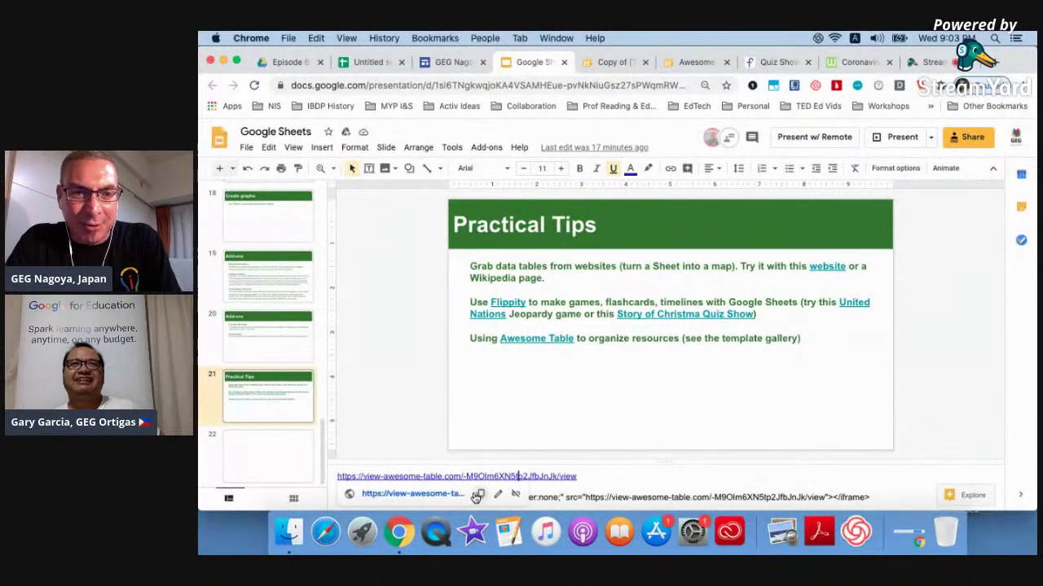
pyautogui.click(478, 495)
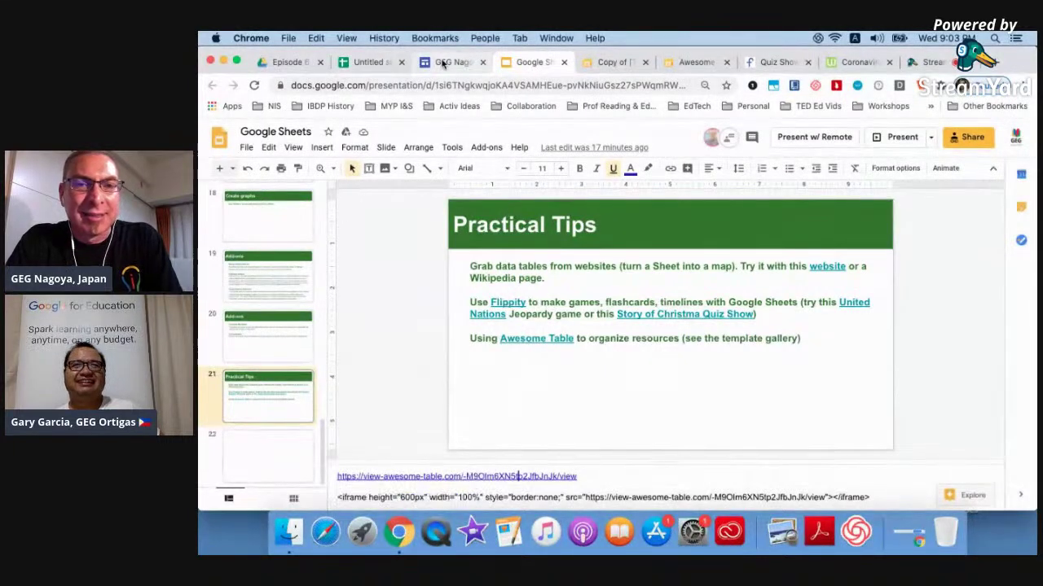
pyautogui.click(446, 62)
pyautogui.press('super+v')
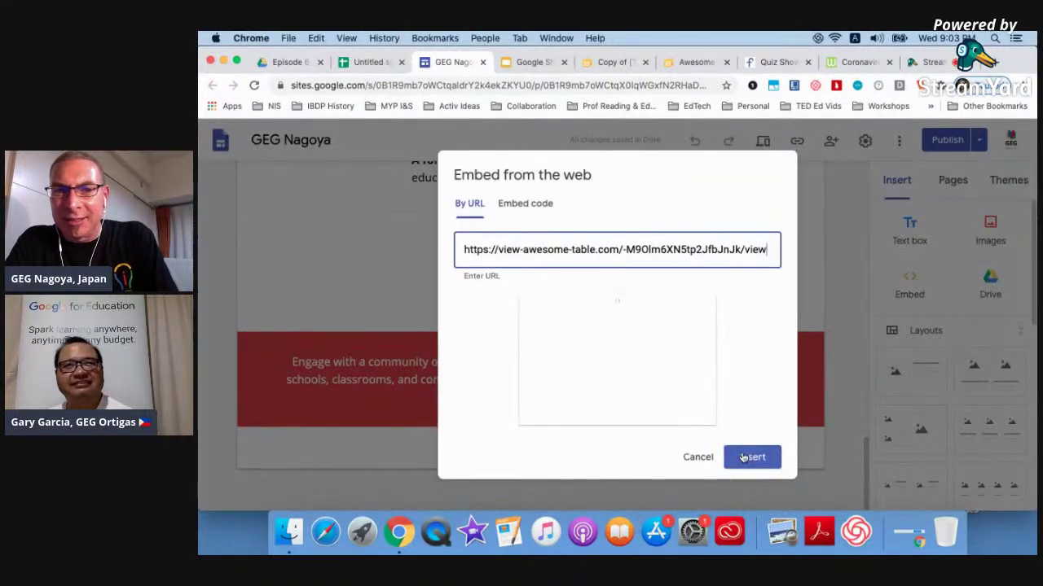
pyautogui.click(744, 457)
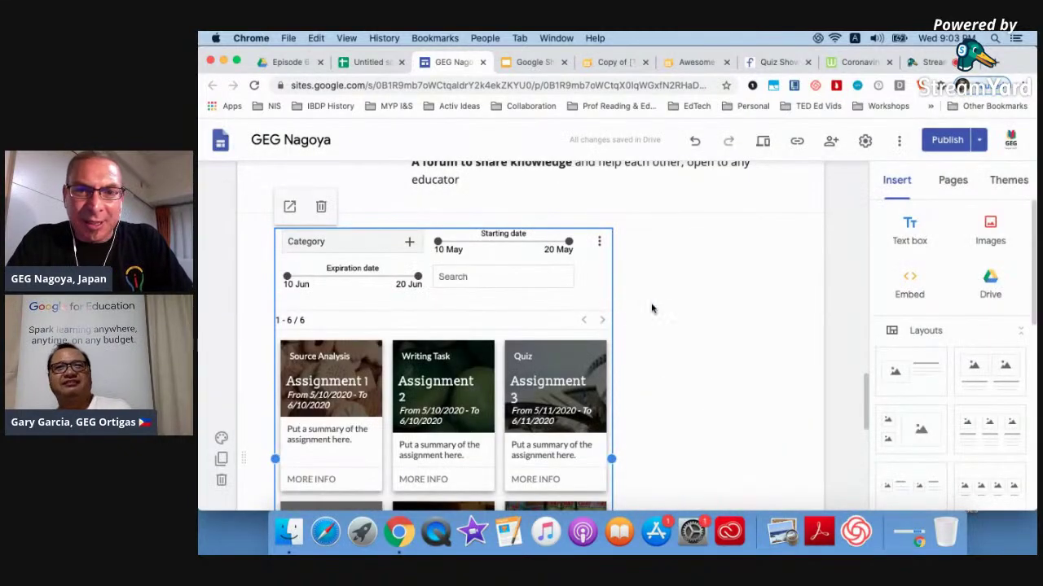
pyautogui.moveTo(611, 459); pyautogui.dragTo(833, 372)
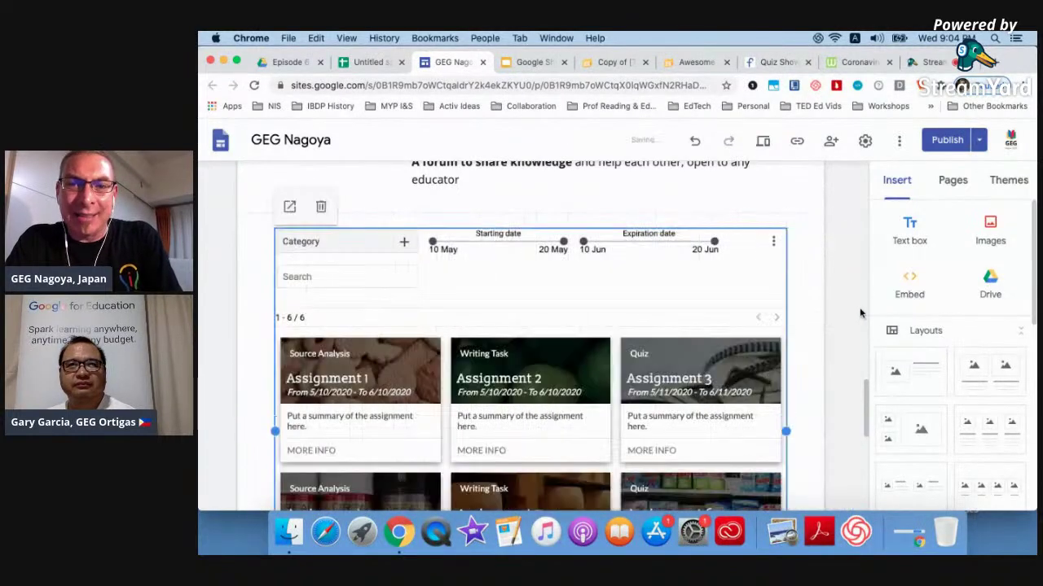
# Preview the GEG Nagoya page, review the six assignment cards and open Assignment 3's MORE INFO link.
pyautogui.click(762, 143)
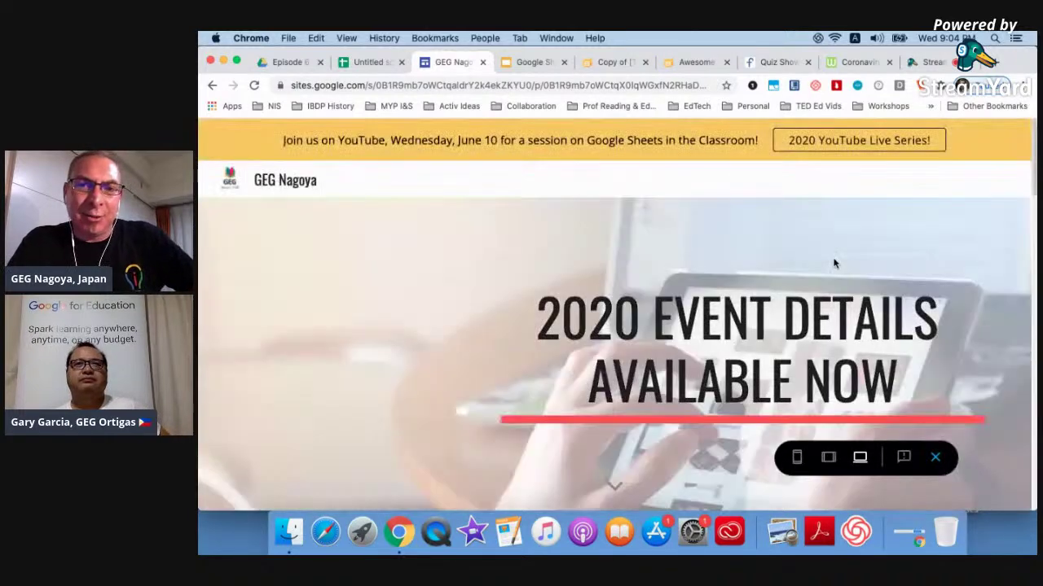
pyautogui.scroll(-3, 834, 263)
pyautogui.scroll(-10, 834, 263)
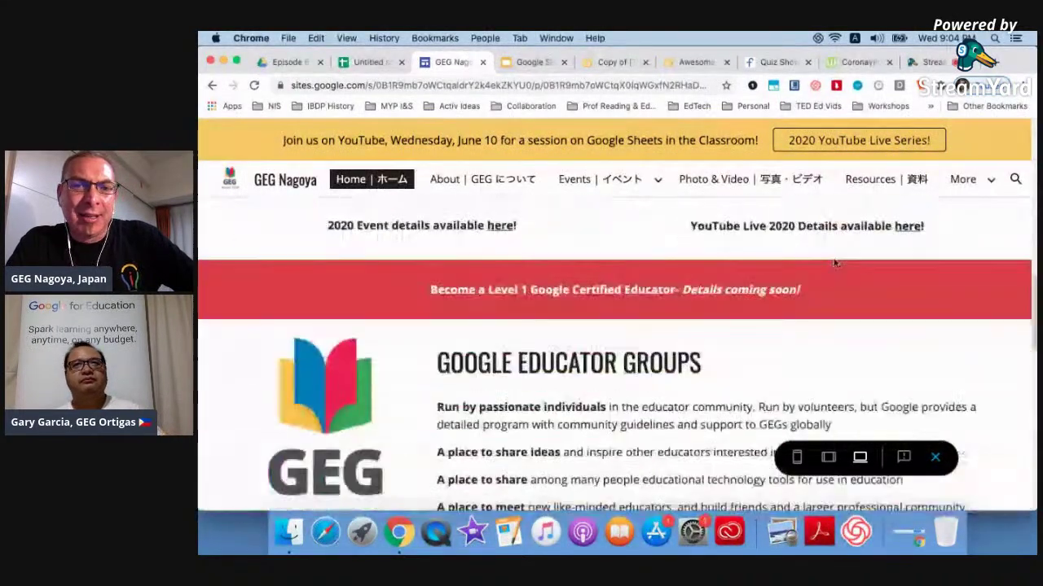
pyautogui.scroll(2, 937, 273)
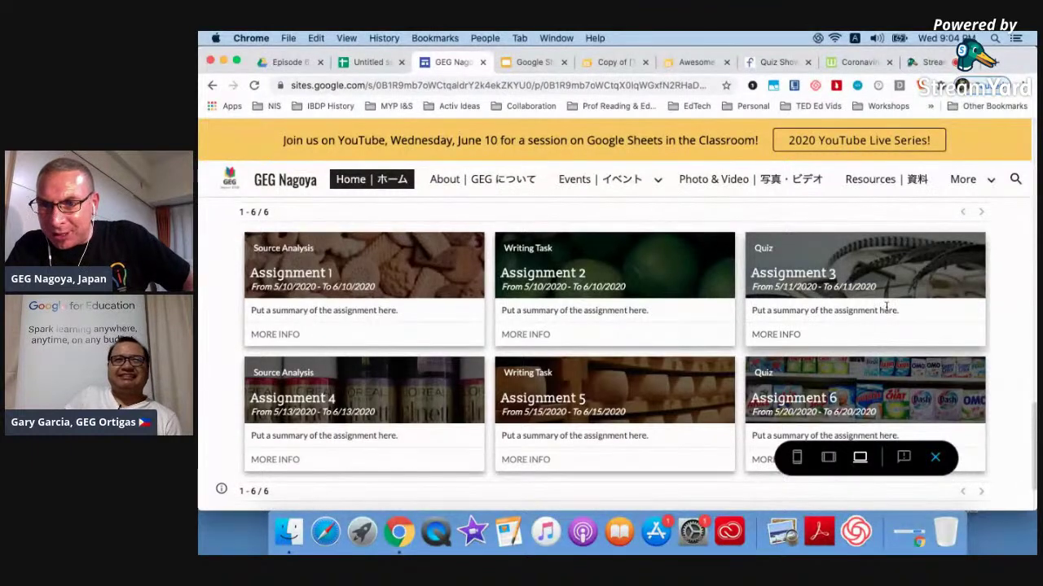
pyautogui.click(775, 336)
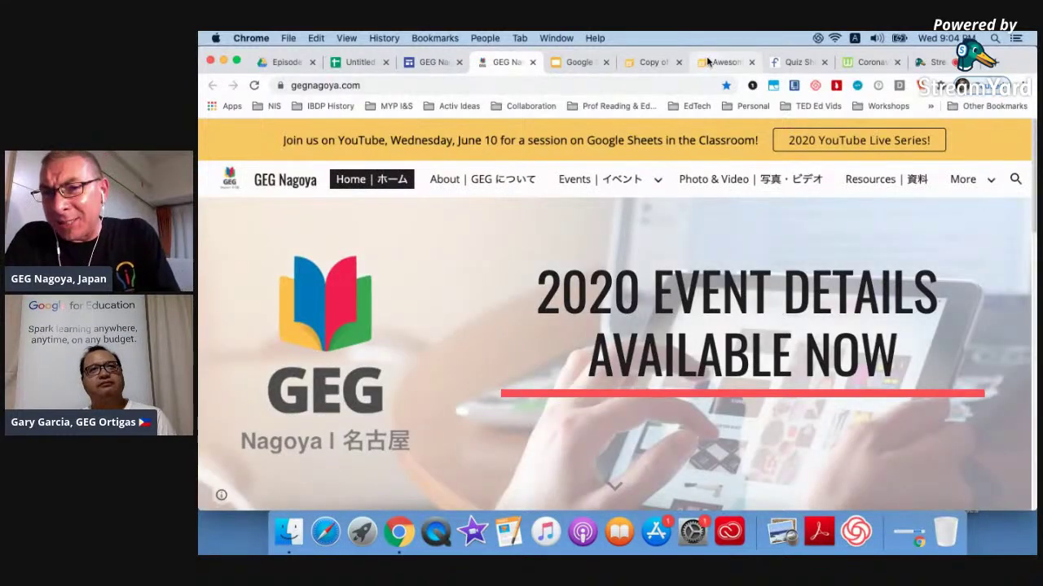
pyautogui.click(707, 62)
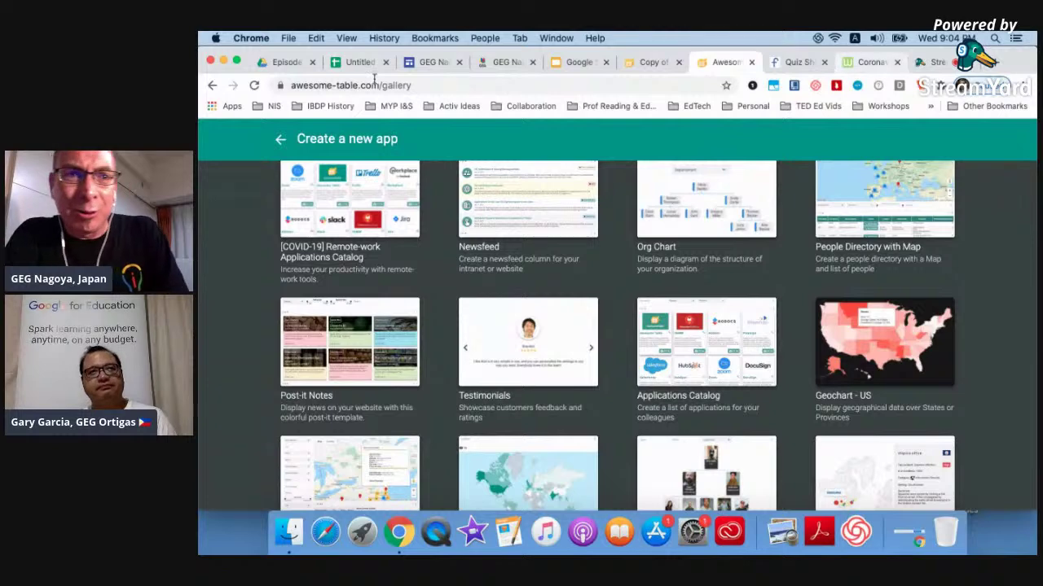
# In the untitled spreadsheet, enter a trial 'inserth' text entry in cell A1.
pyautogui.click(360, 62)
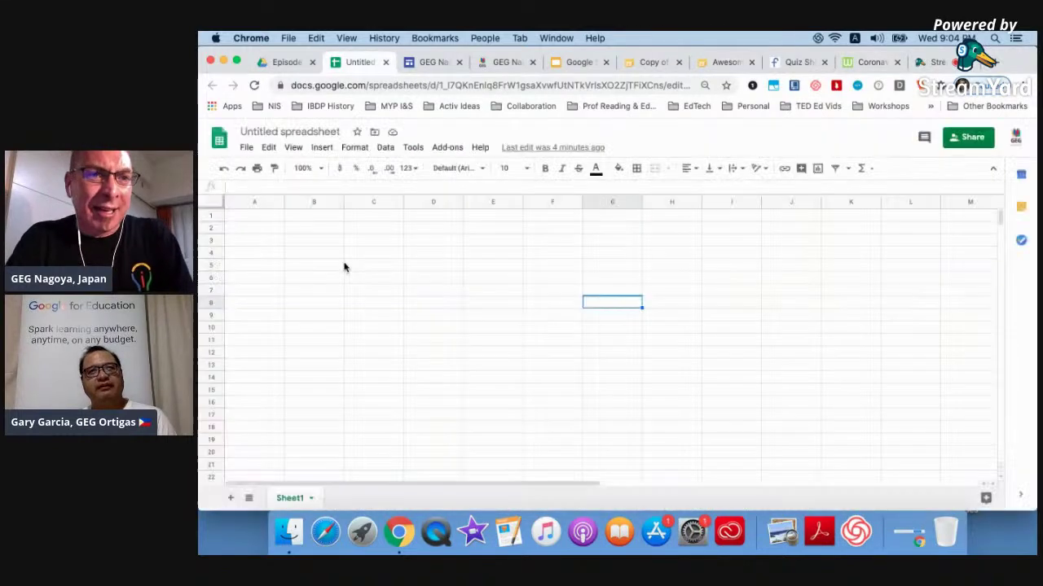
pyautogui.click(252, 217)
pyautogui.write('isert')
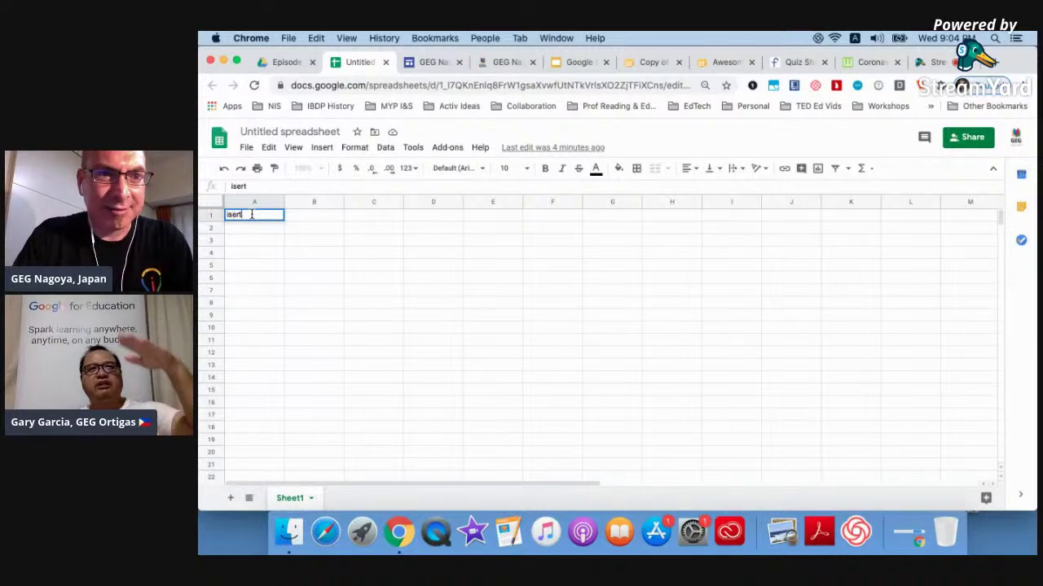
pyautogui.write('=inse')
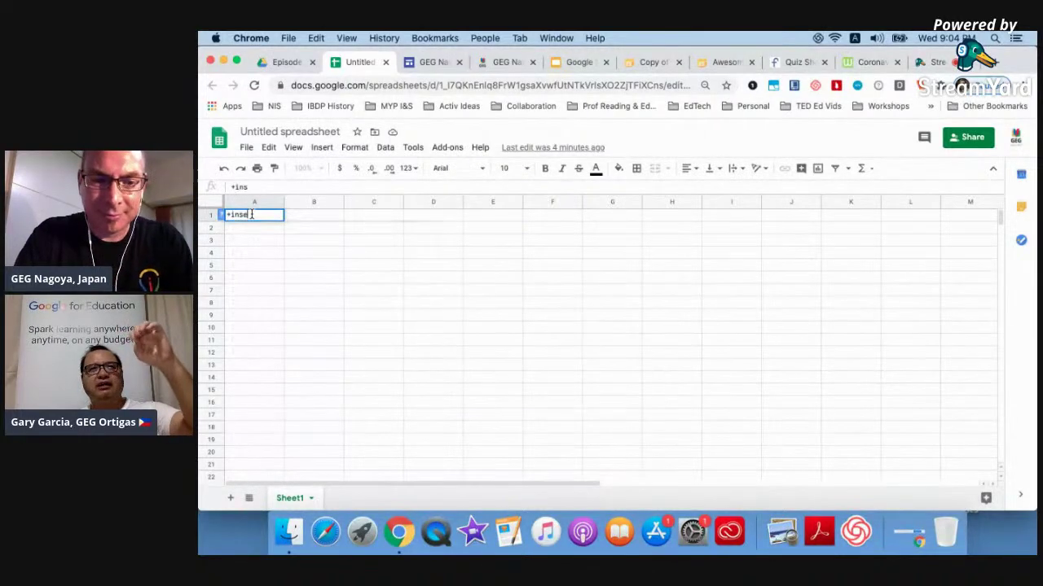
pyautogui.write('rthtml')
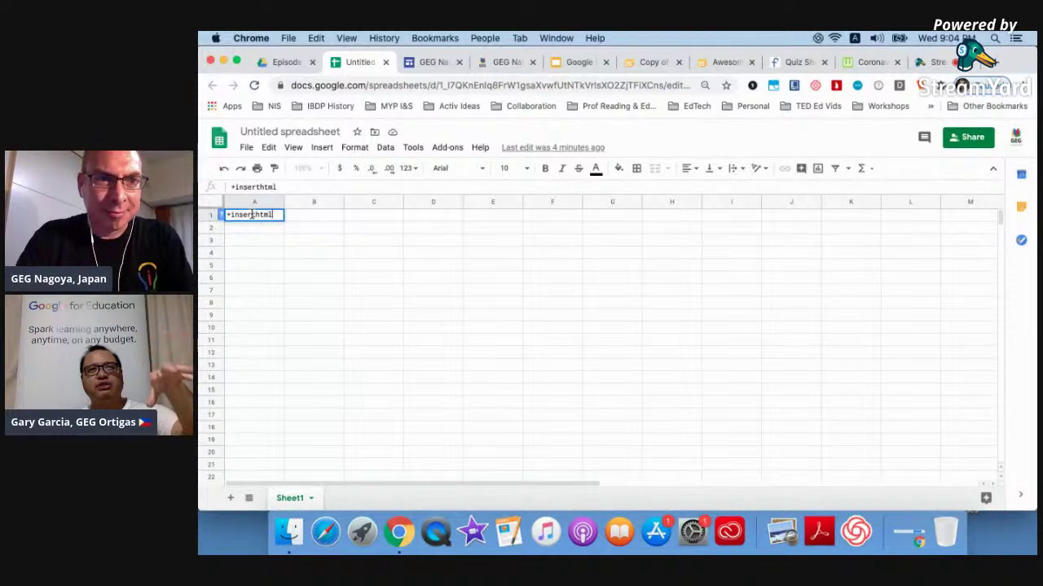
pyautogui.press('BackSpace')
pyautogui.press('End')
pyautogui.write('+')
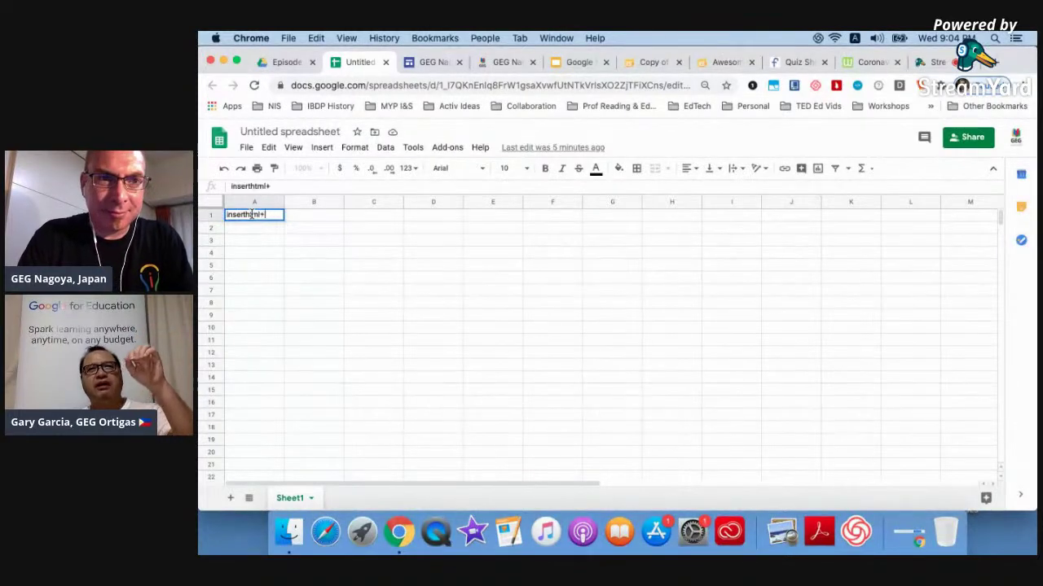
pyautogui.press('Return')
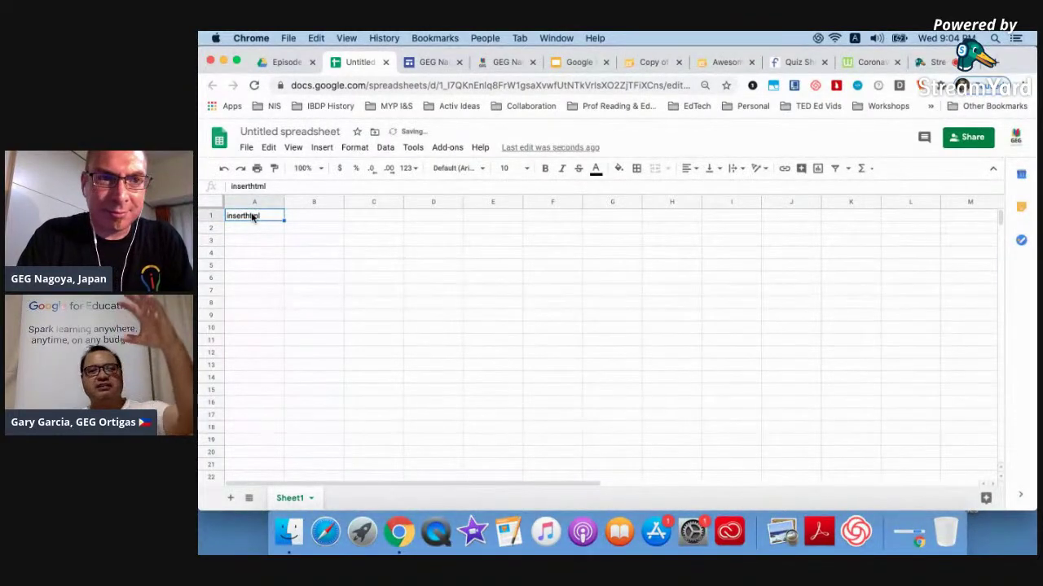
# Try an =ht… html formula in A1, which returns #NAME?, then go back to StreamYard.
pyautogui.write('=isert')
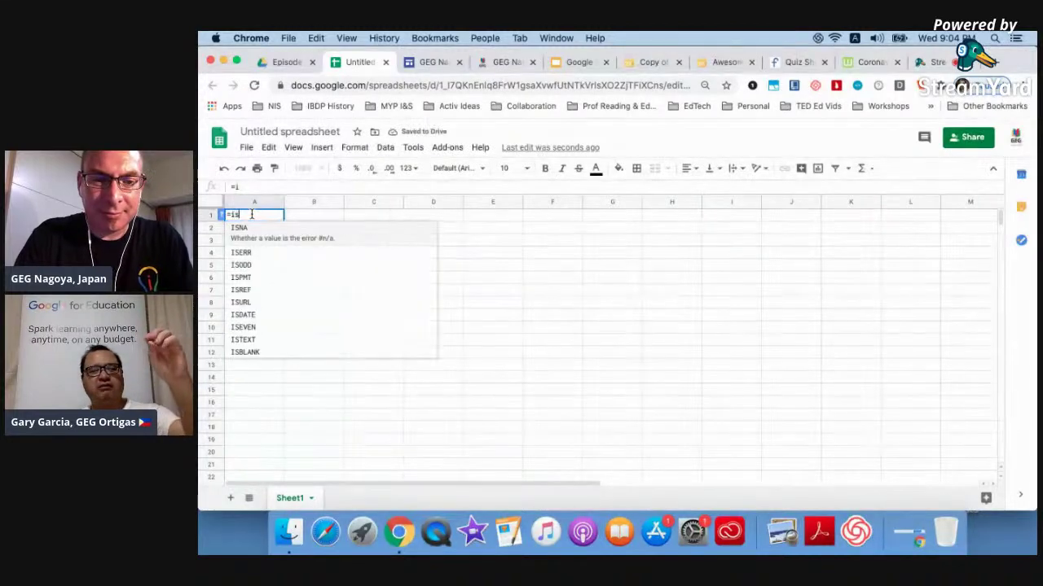
pyautogui.press('BackSpace')
pyautogui.press('BackSpace')
pyautogui.press('BackSpace')
pyautogui.press('BackSpace')
pyautogui.press('BackSpace')
pyautogui.write('ins')
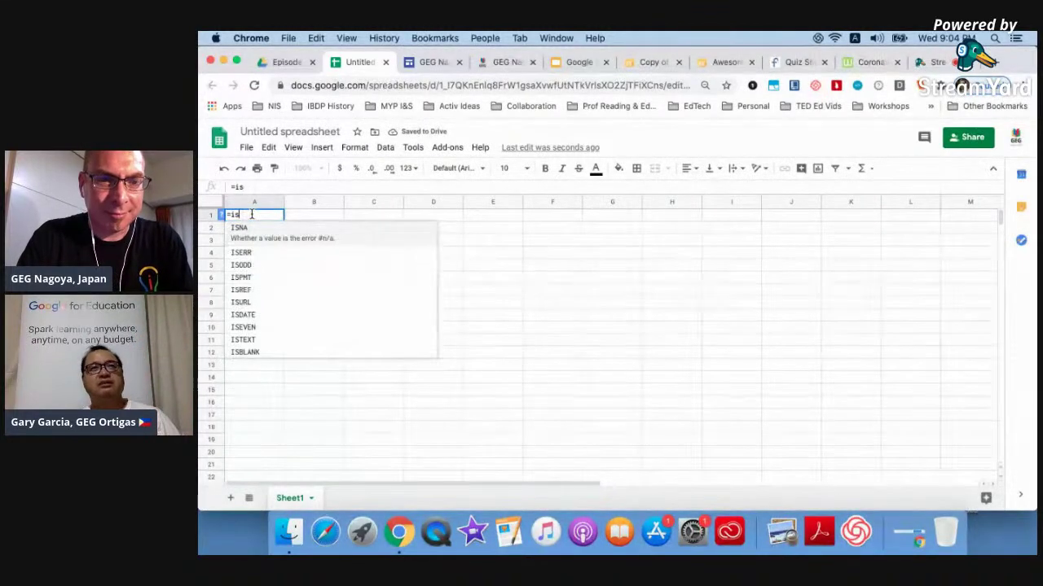
pyautogui.write('t')
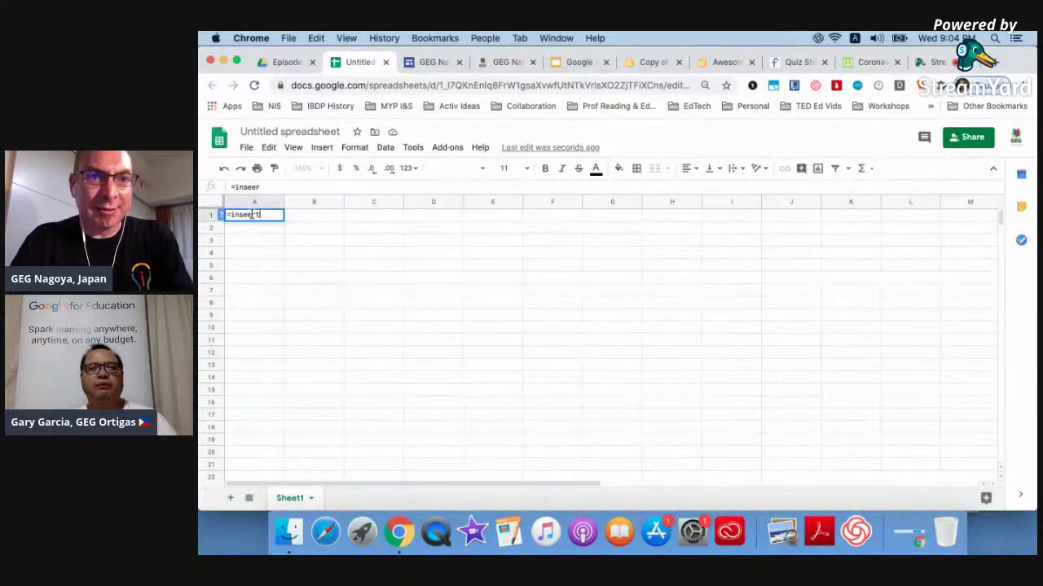
pyautogui.write('rt')
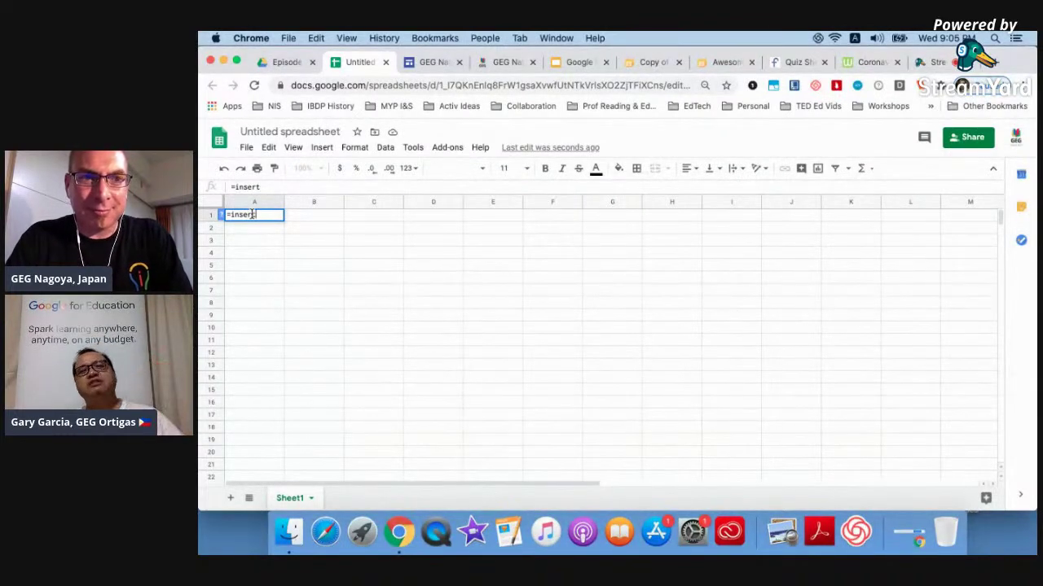
pyautogui.press('BackSpace')
pyautogui.press('BackSpace')
pyautogui.press('BackSpace')
pyautogui.press('BackSpace')
pyautogui.press('BackSpace')
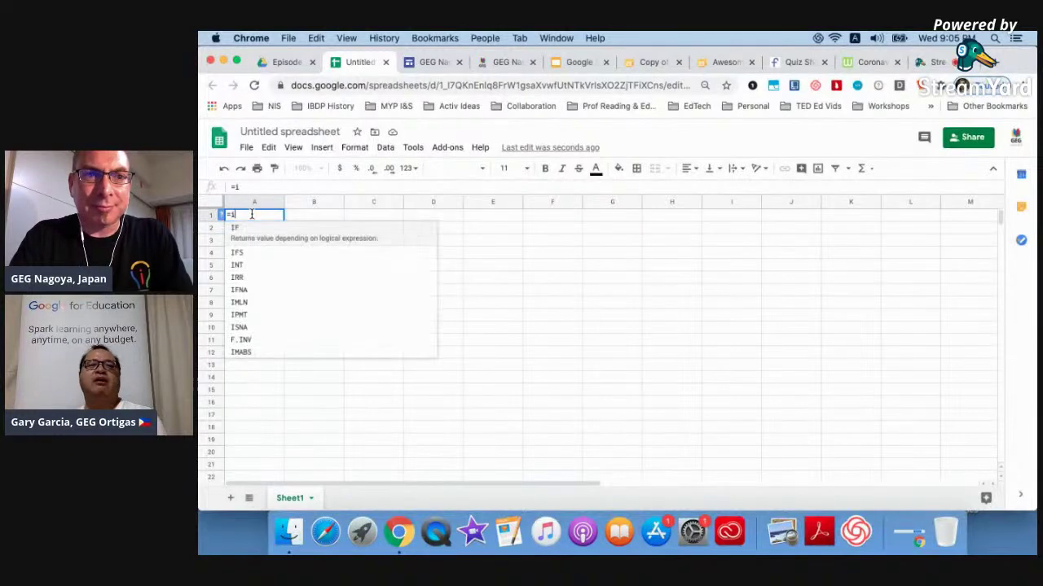
pyautogui.write('html')
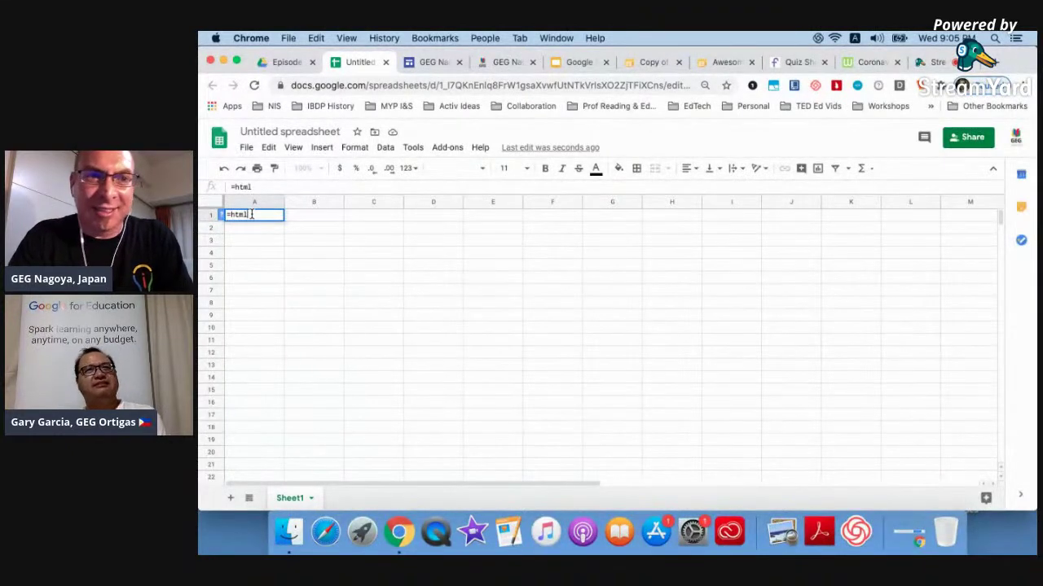
pyautogui.click(312, 278)
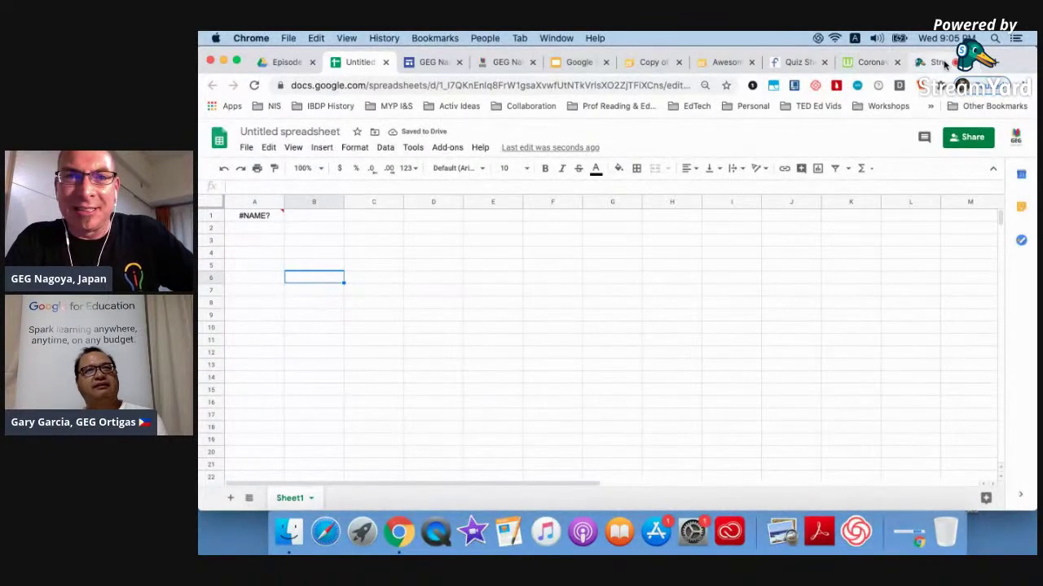
pyautogui.click(936, 62)
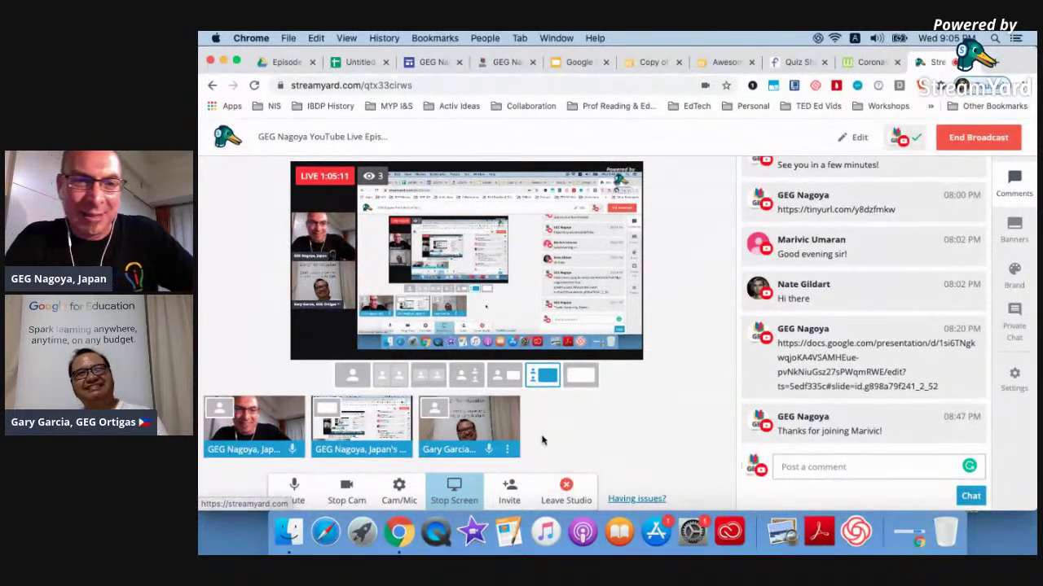
# Stop the StreamYard screen share and present the slides full screen from slide 2, GEG Nagoya.
pyautogui.click(458, 486)
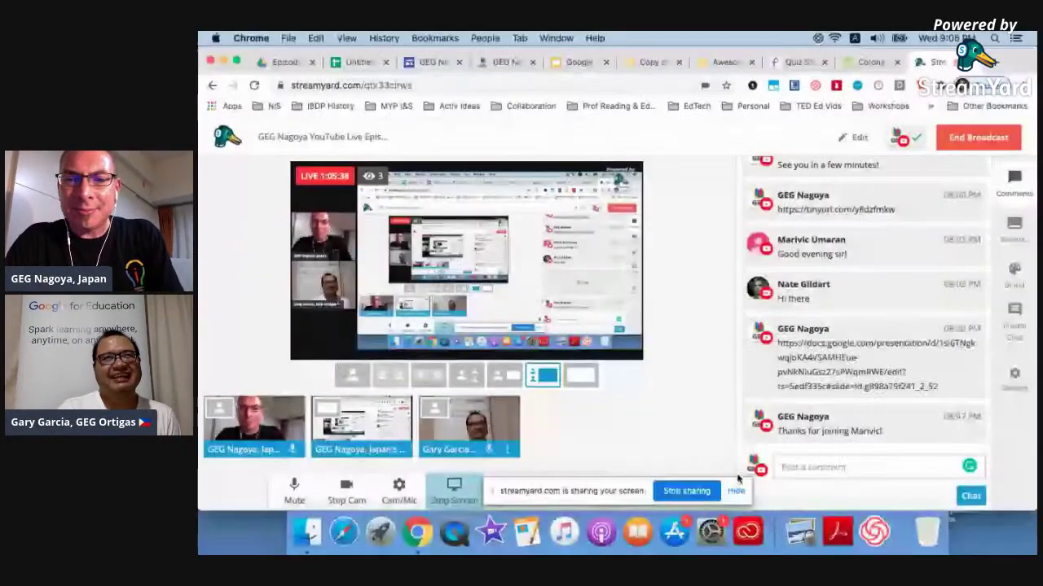
pyautogui.click(735, 490)
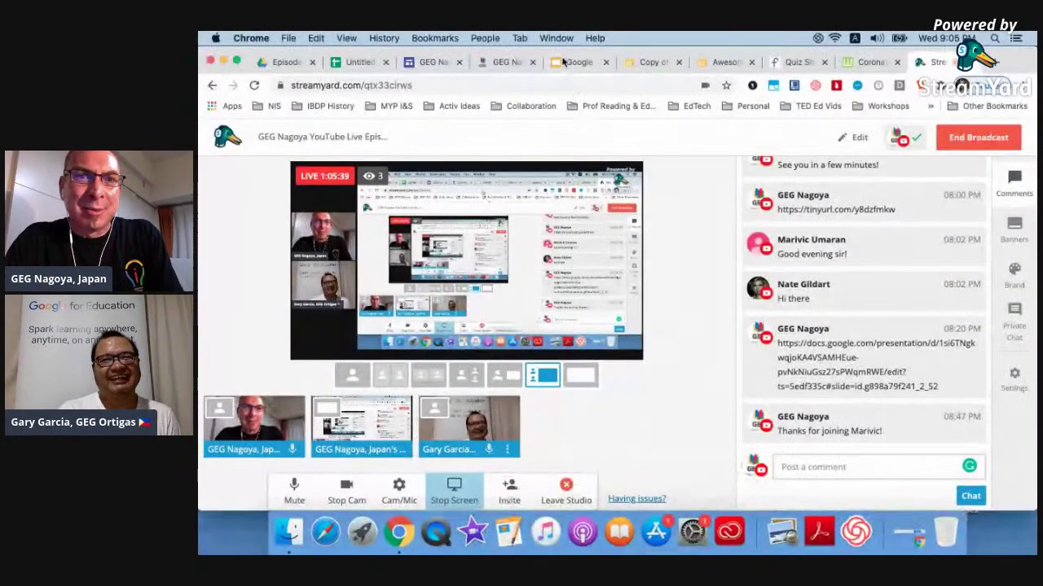
pyautogui.click(564, 62)
pyautogui.scroll(15, 238, 293)
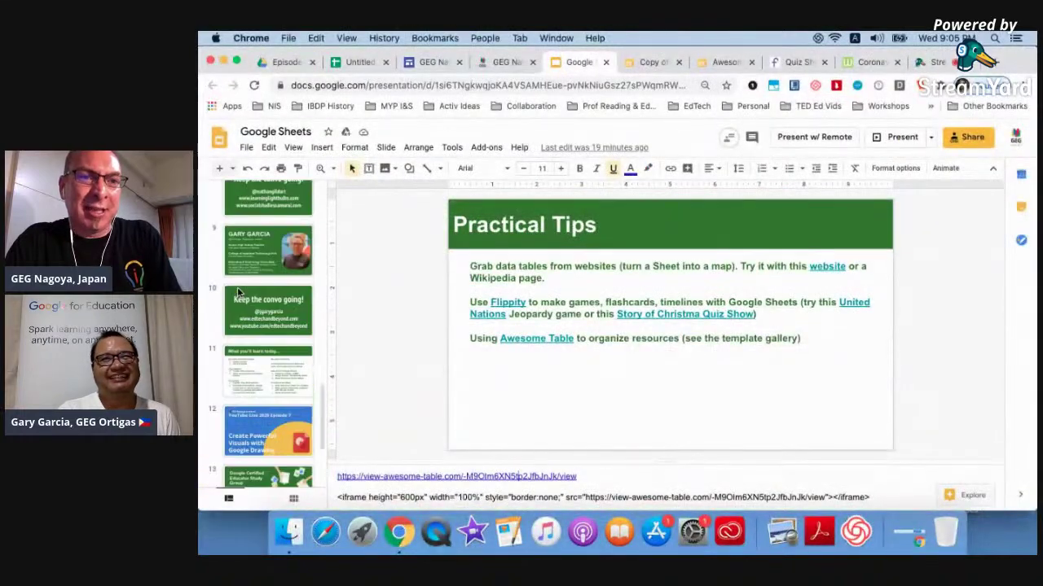
pyautogui.scroll(-1, 238, 294)
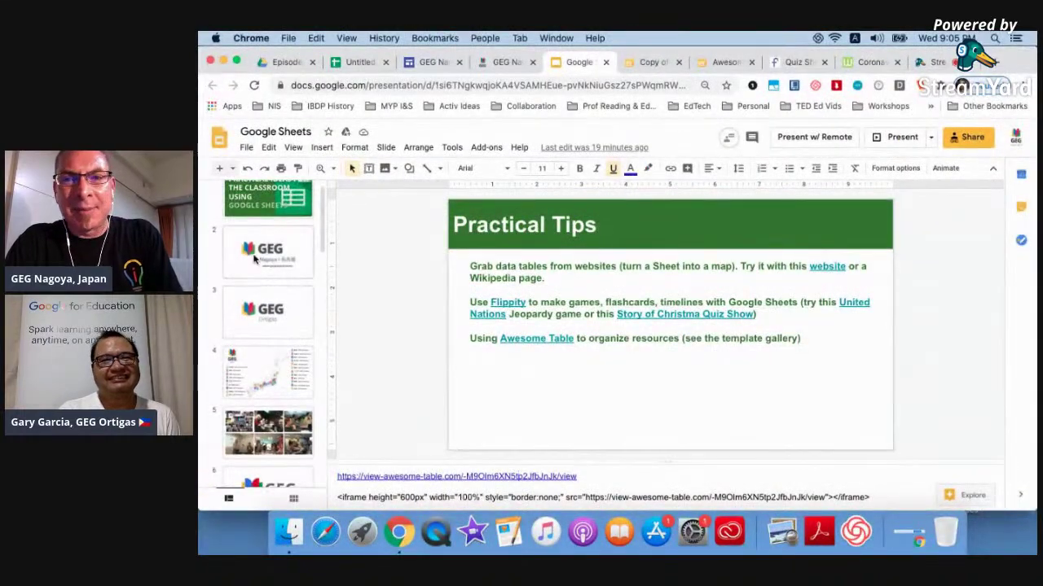
pyautogui.click(256, 259)
pyautogui.click(891, 135)
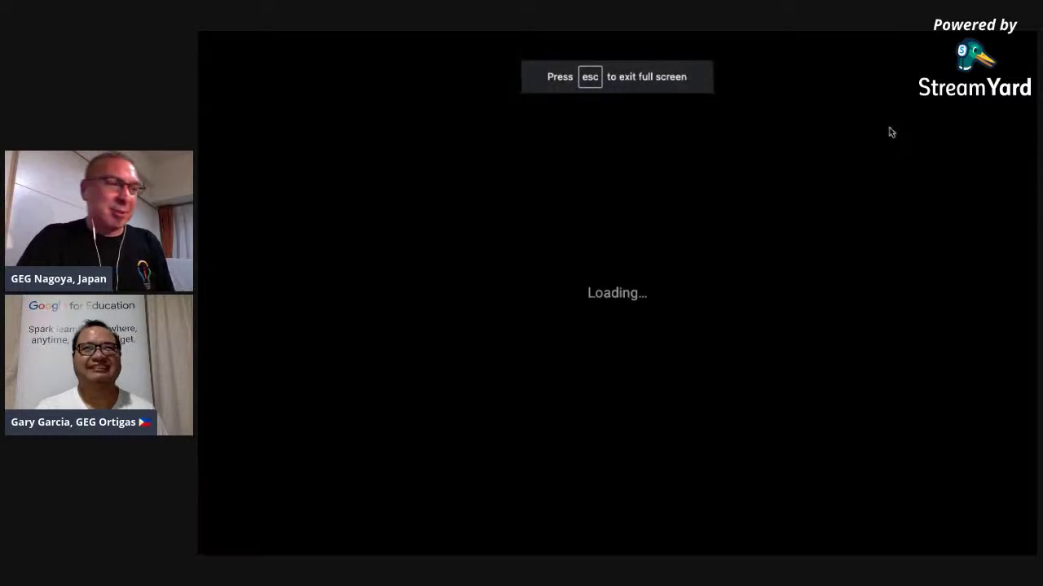